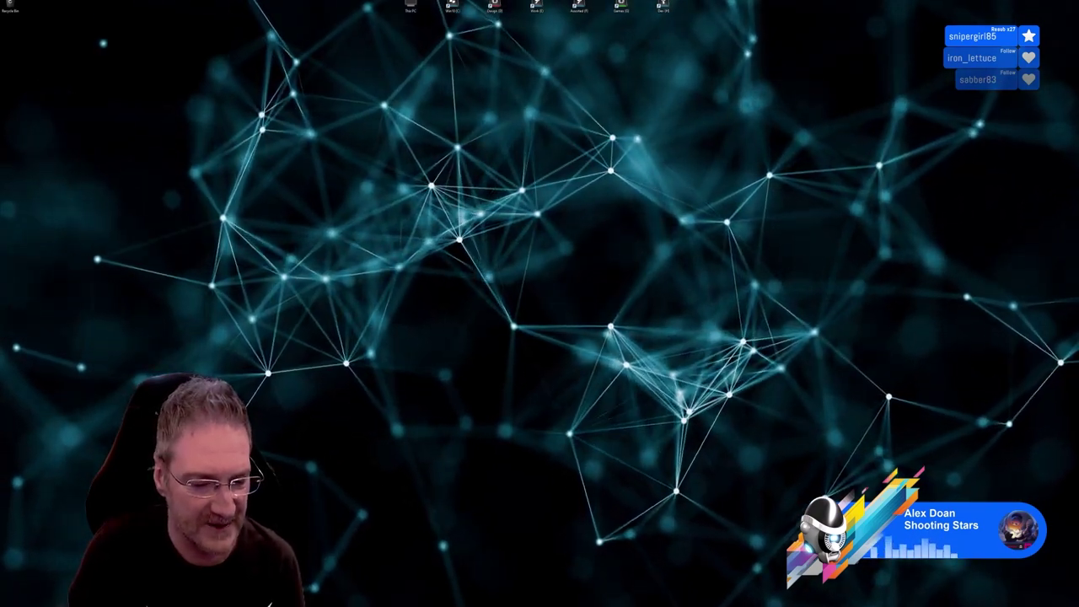
# Switch to the Unreal Editor and examine the kitchen's ornate double door, tiled walls and wooden window frame
pyautogui.hotkey('alt', 'Tab')
pyautogui.moveTo(511, 211); pyautogui.dragTo(581, 203, button='right')
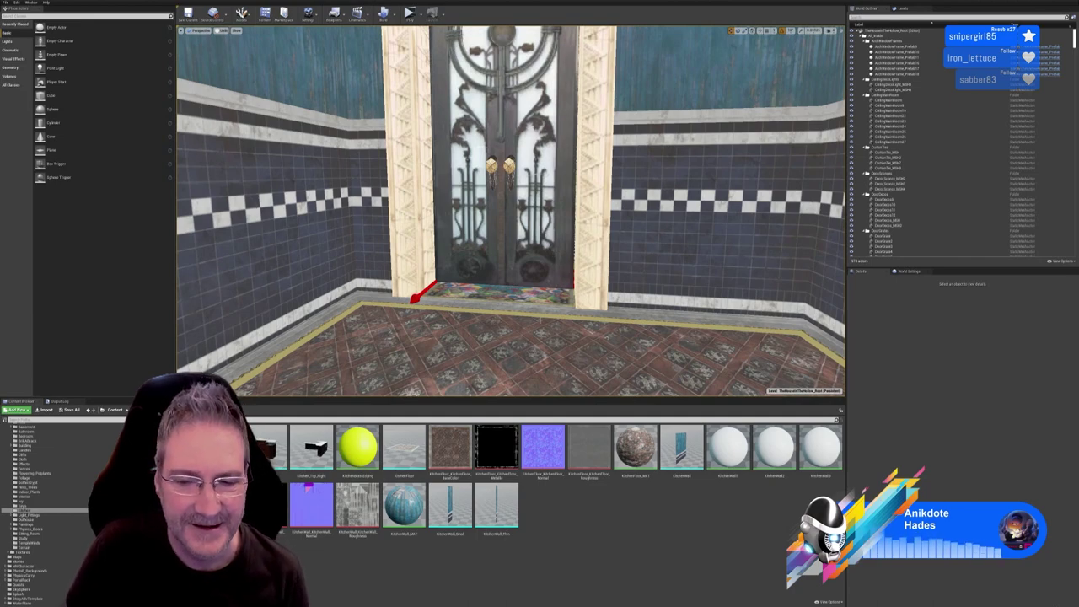
pyautogui.moveTo(510, 211); pyautogui.dragTo(607, 320, button='right')
pyautogui.press('w')
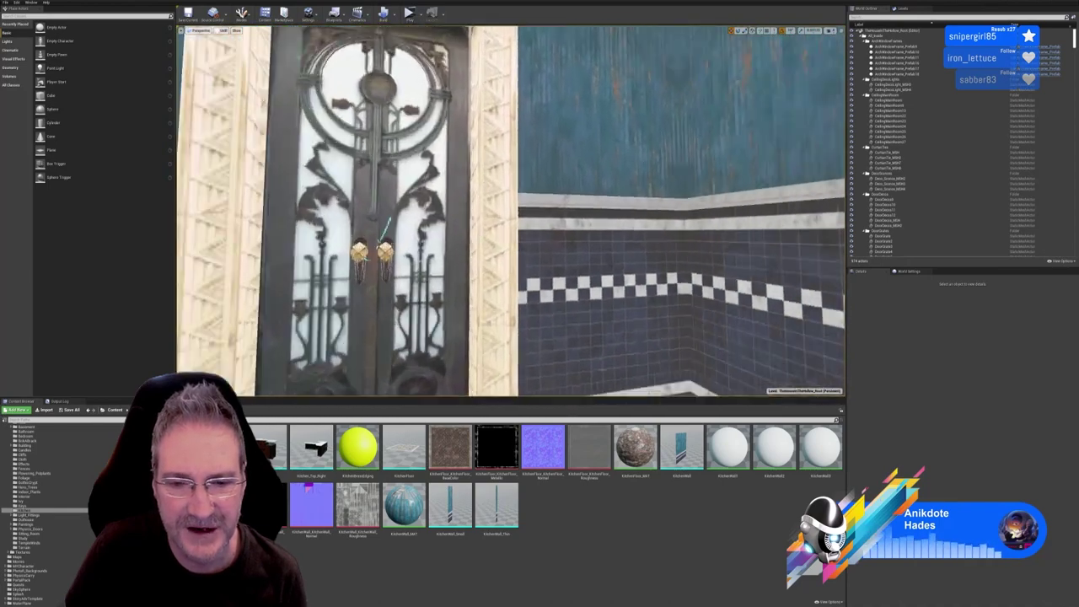
pyautogui.moveTo(674, 173); pyautogui.dragTo(763, 177, button='right')
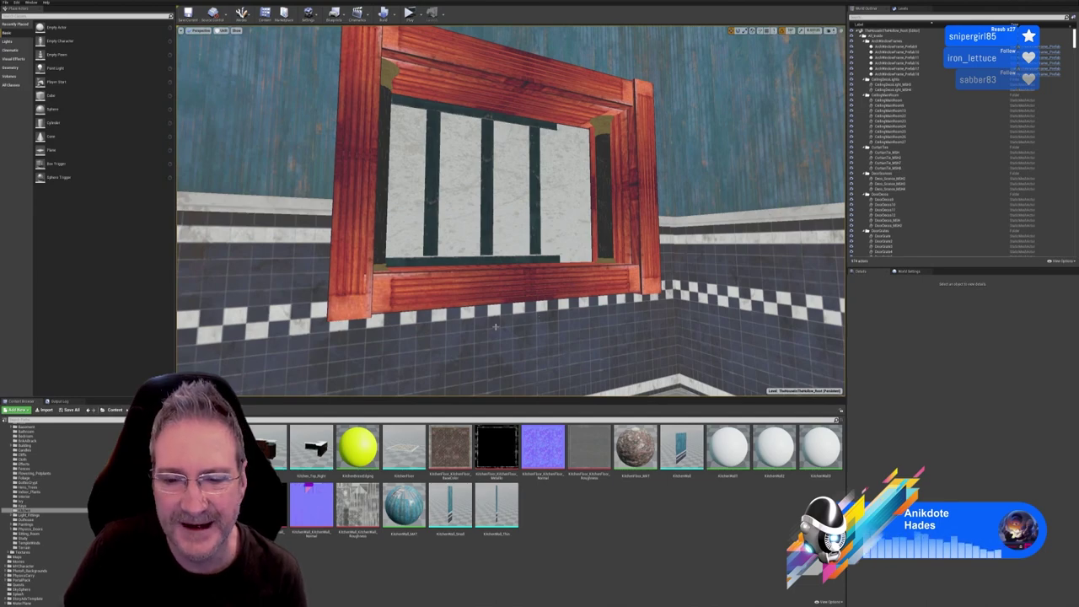
pyautogui.moveTo(510, 211); pyautogui.dragTo(409, 148, button='right')
pyautogui.moveTo(384, 192); pyautogui.dragTo(455, 240, button='right')
pyautogui.moveTo(438, 199); pyautogui.dragTo(568, 202, button='right')
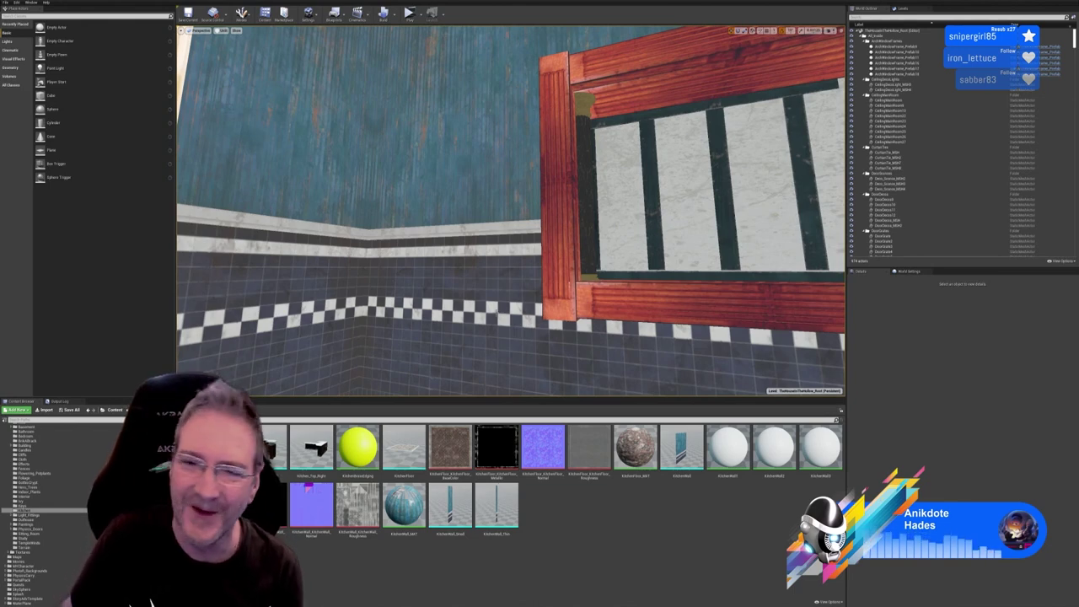
pyautogui.moveTo(447, 299); pyautogui.dragTo(402, 274, button='right')
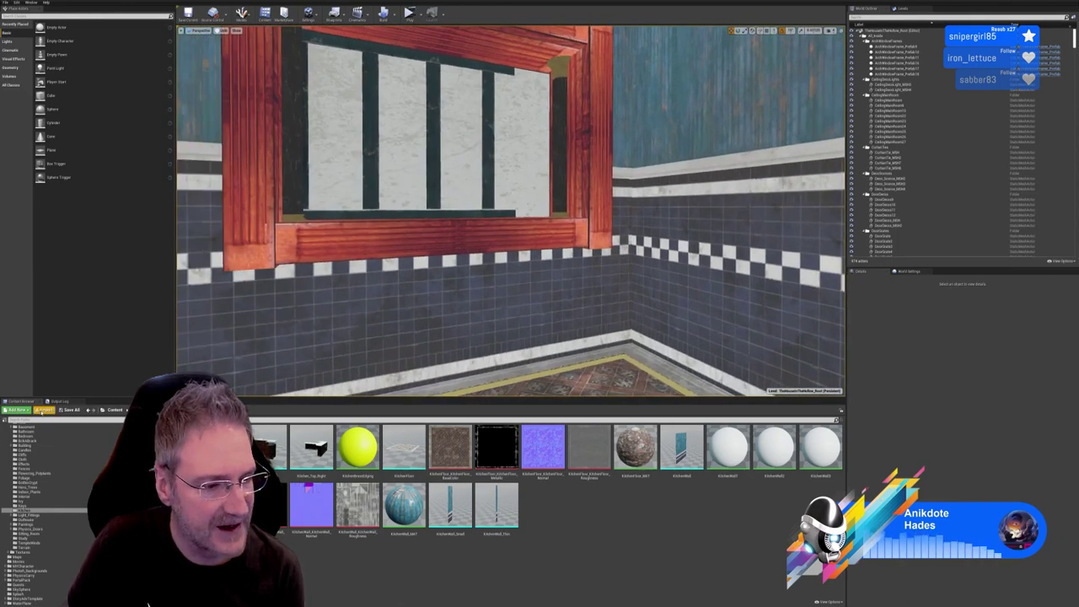
# Import the KitchenCurtain mesh from the Models\Kitchen\Curtain folder on the Work drive and dismiss the message log
pyautogui.click(52, 411)
pyautogui.click(54, 411)
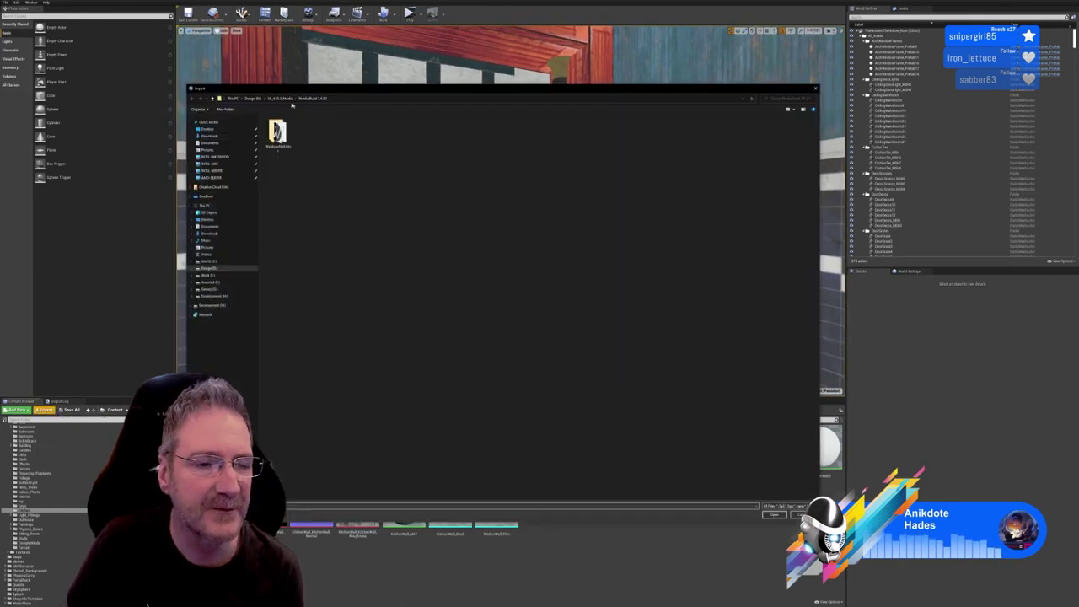
pyautogui.click(215, 277)
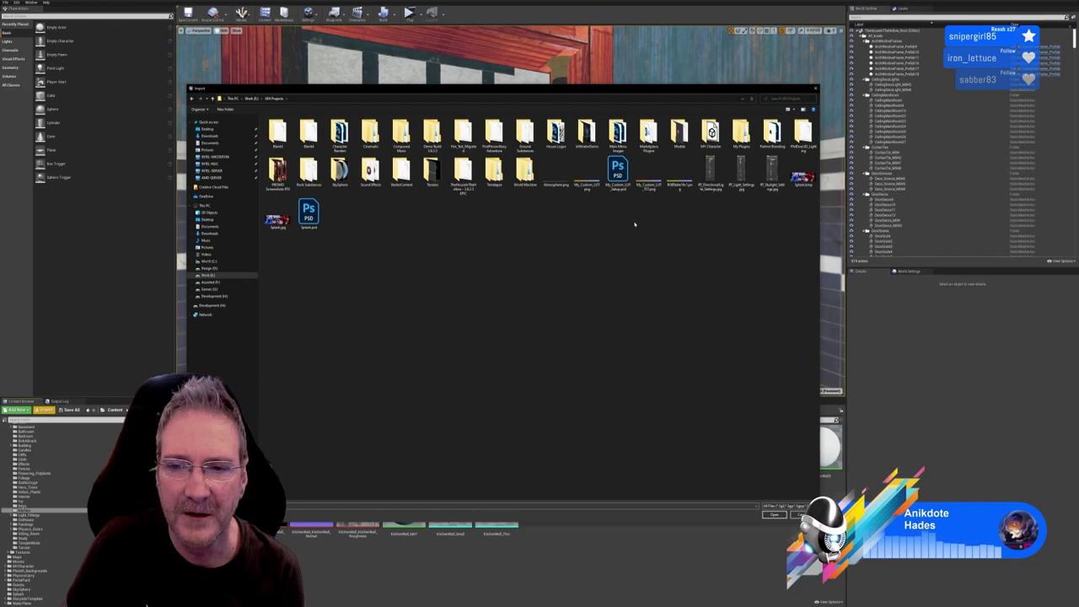
pyautogui.doubleClick(678, 133)
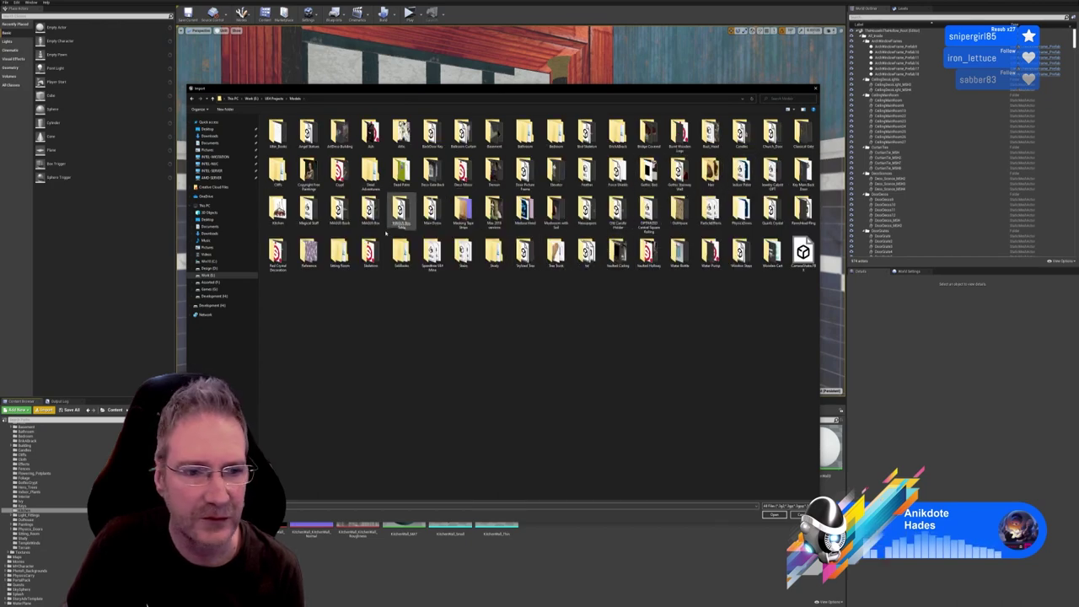
pyautogui.doubleClick(277, 209)
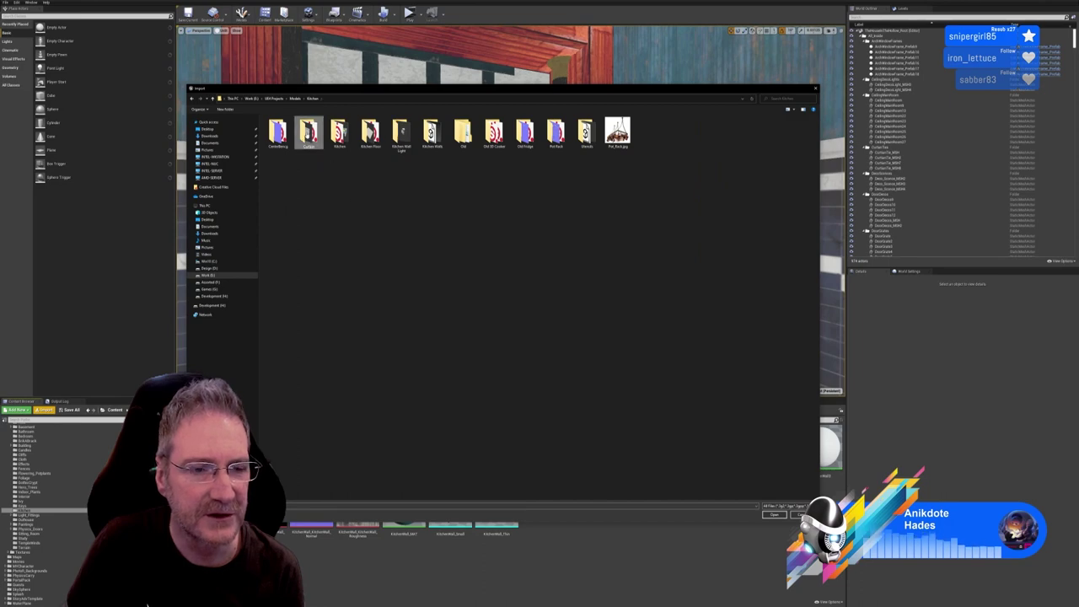
pyautogui.doubleClick(309, 133)
pyautogui.doubleClick(308, 135)
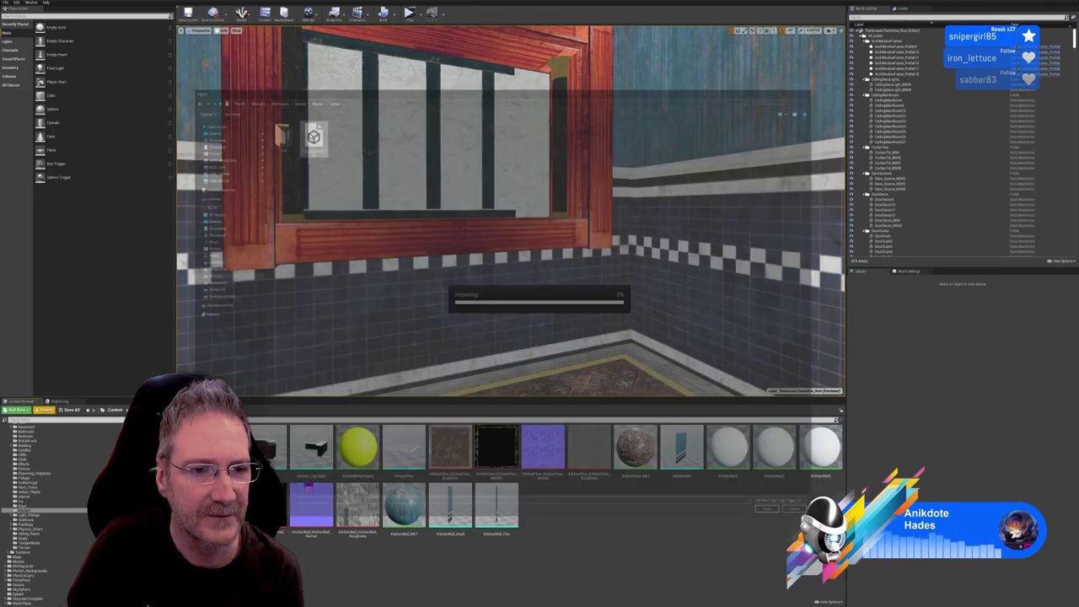
pyautogui.click(571, 410)
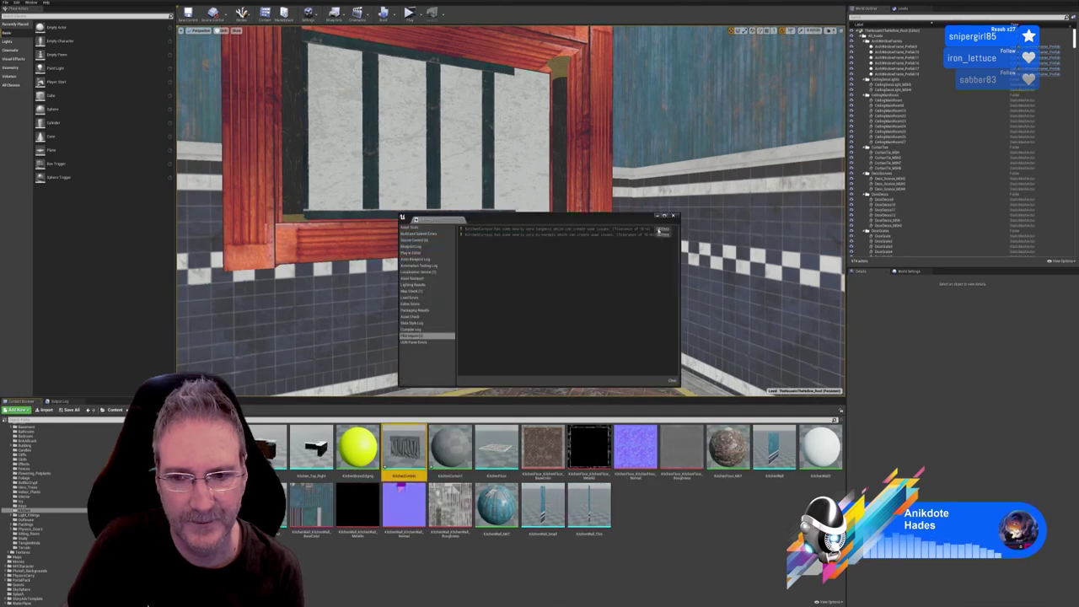
pyautogui.click(673, 216)
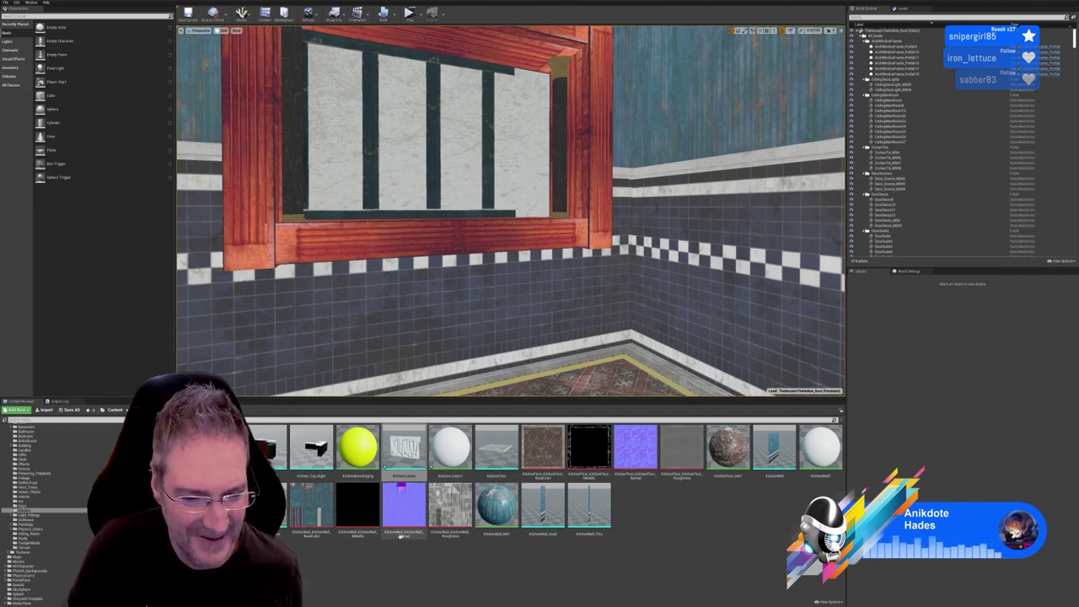
# Delete the bright yellow-green material from the kitchen assets
pyautogui.rightClick(361, 453)
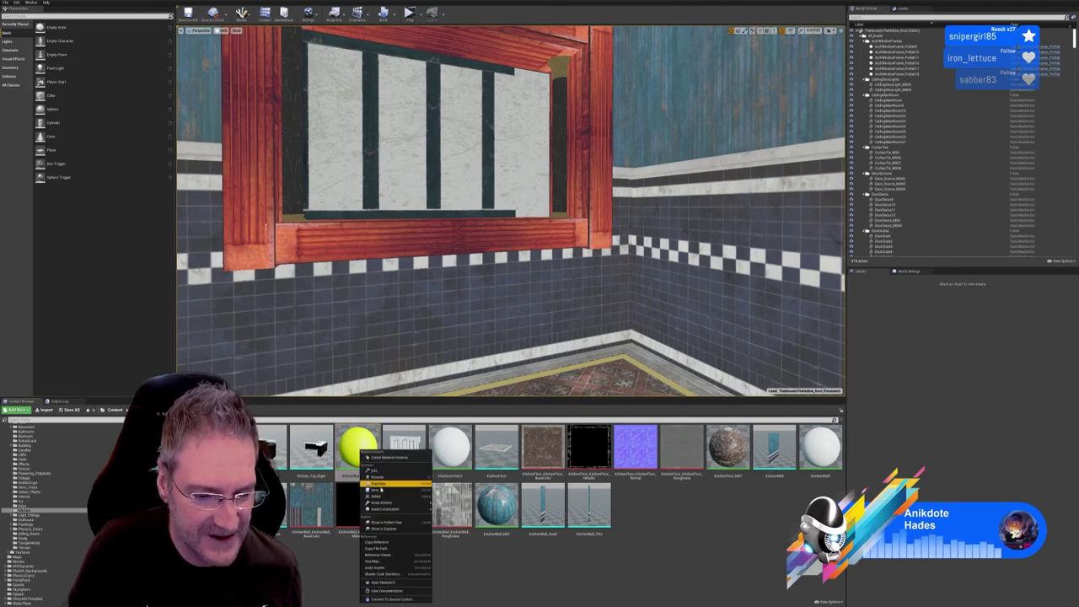
pyautogui.click(376, 496)
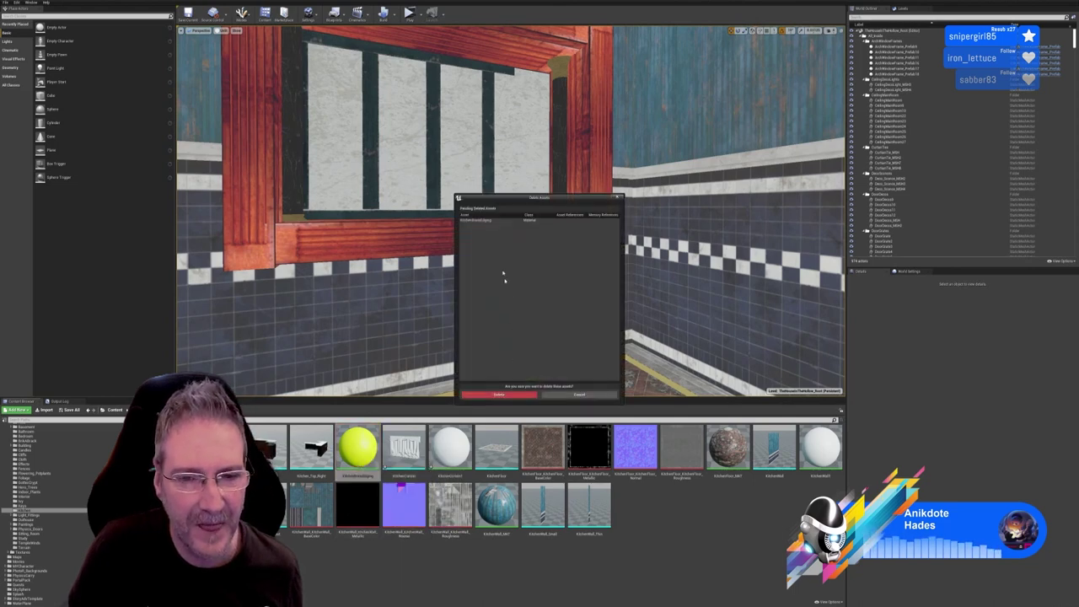
pyautogui.click(499, 394)
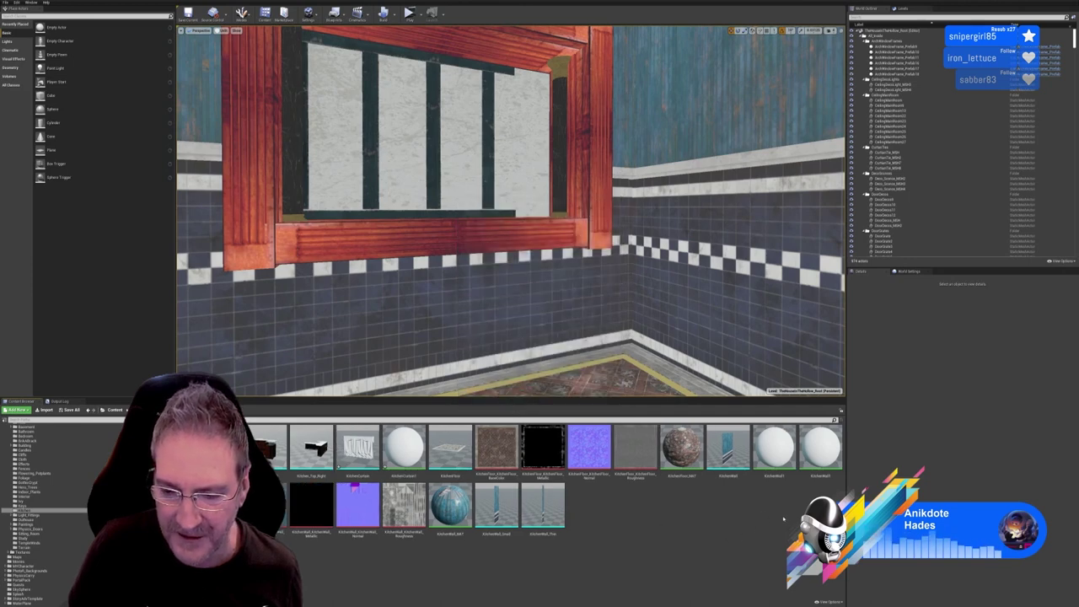
# Delete the three plain white KitchenWall materials from the kitchen assets
pyautogui.rightClick(773, 456)
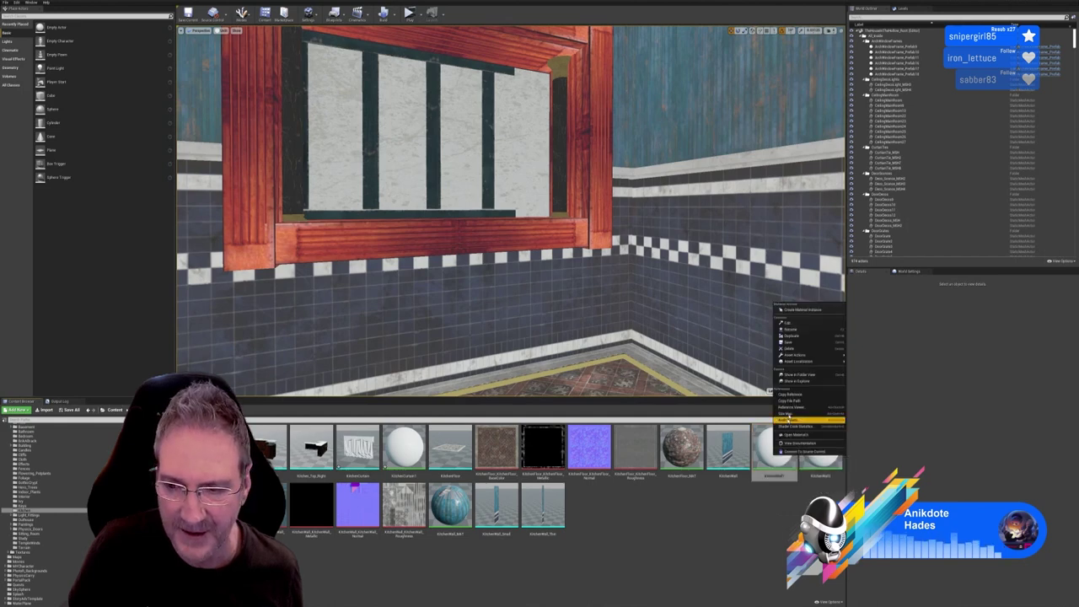
pyautogui.click(789, 348)
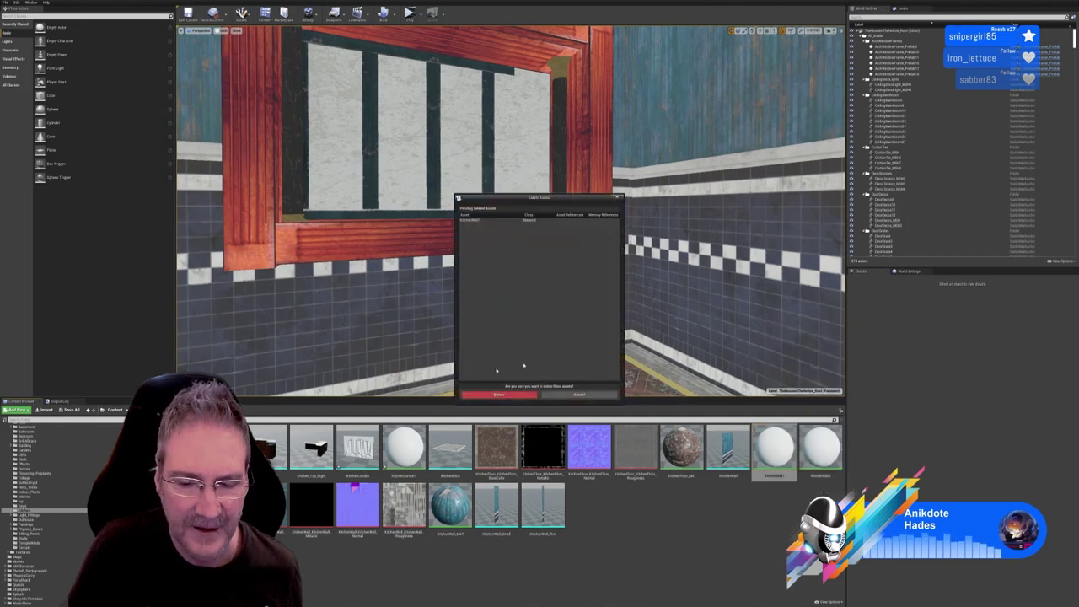
pyautogui.click(506, 395)
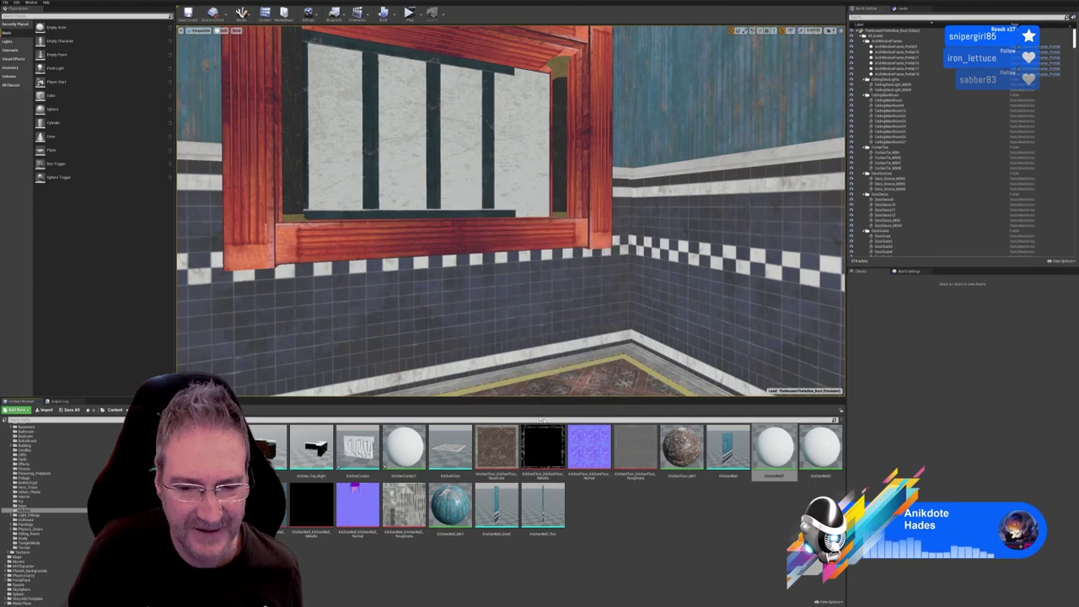
pyautogui.rightClick(774, 451)
pyautogui.click(790, 497)
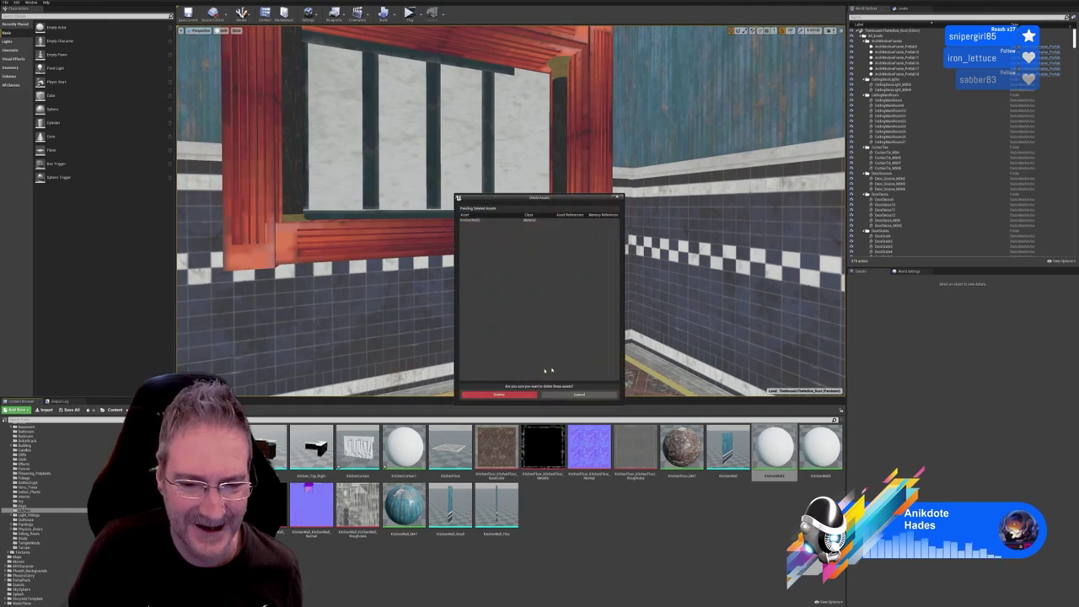
pyautogui.click(500, 396)
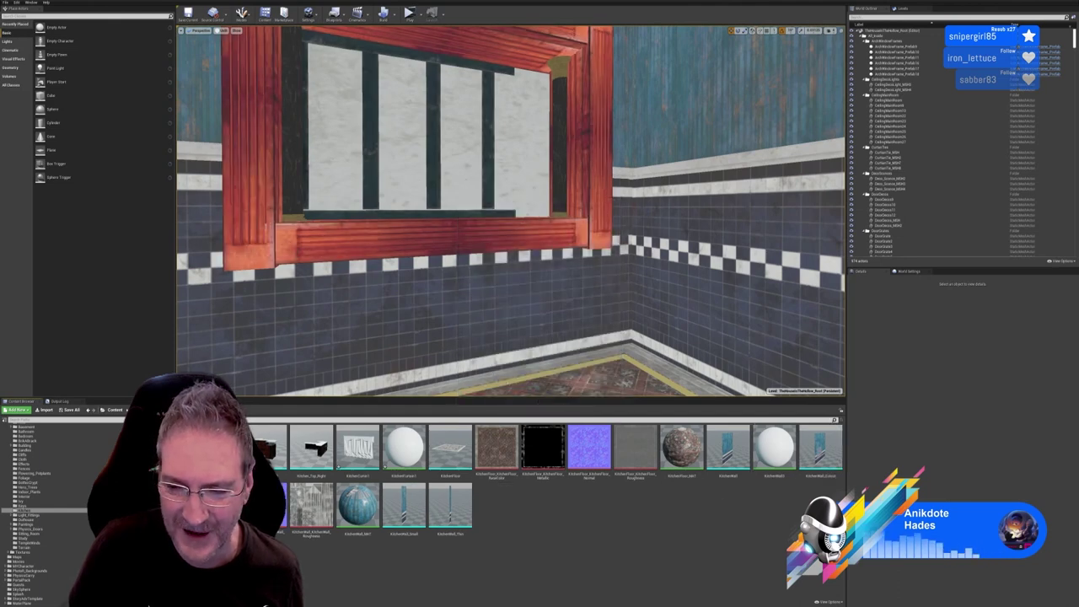
pyautogui.rightClick(770, 454)
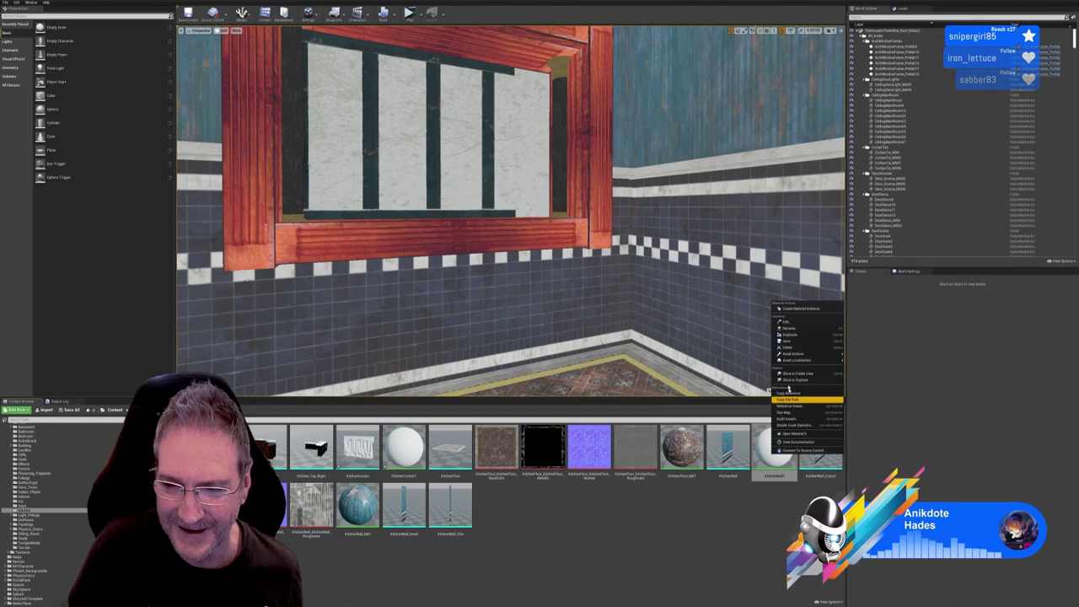
pyautogui.click(792, 348)
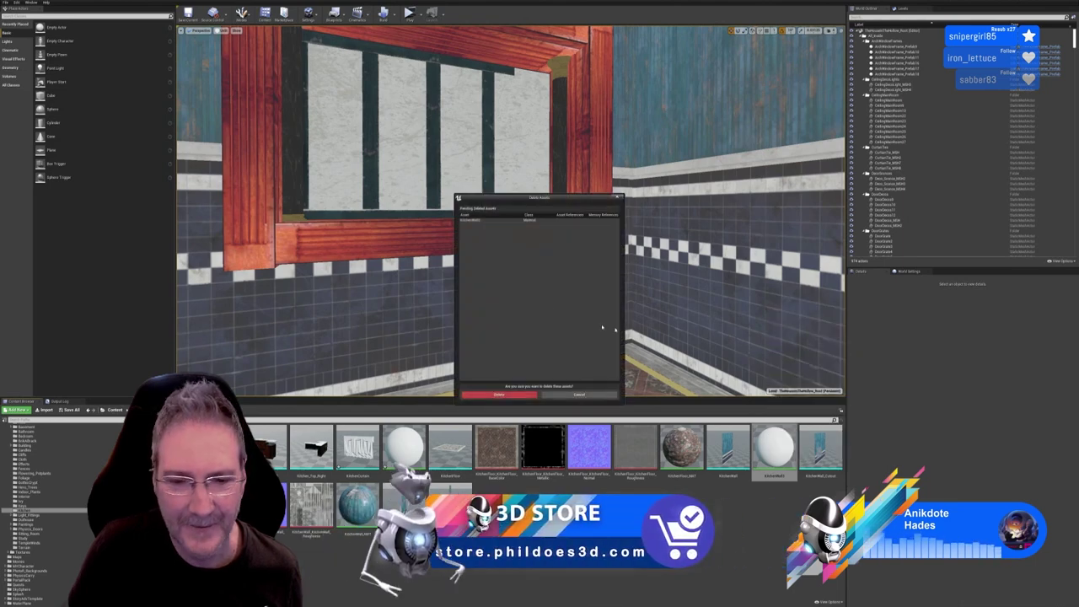
pyautogui.click(498, 395)
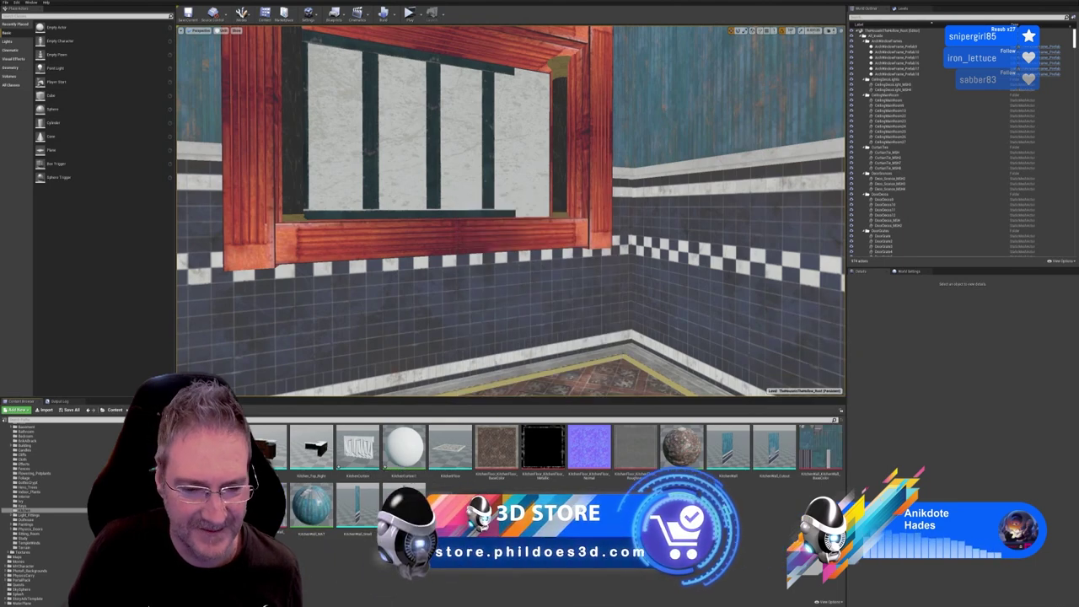
# Rename the imported curtain material as KitchenCurtain_MAT and open it in the material editor
pyautogui.rightClick(400, 455)
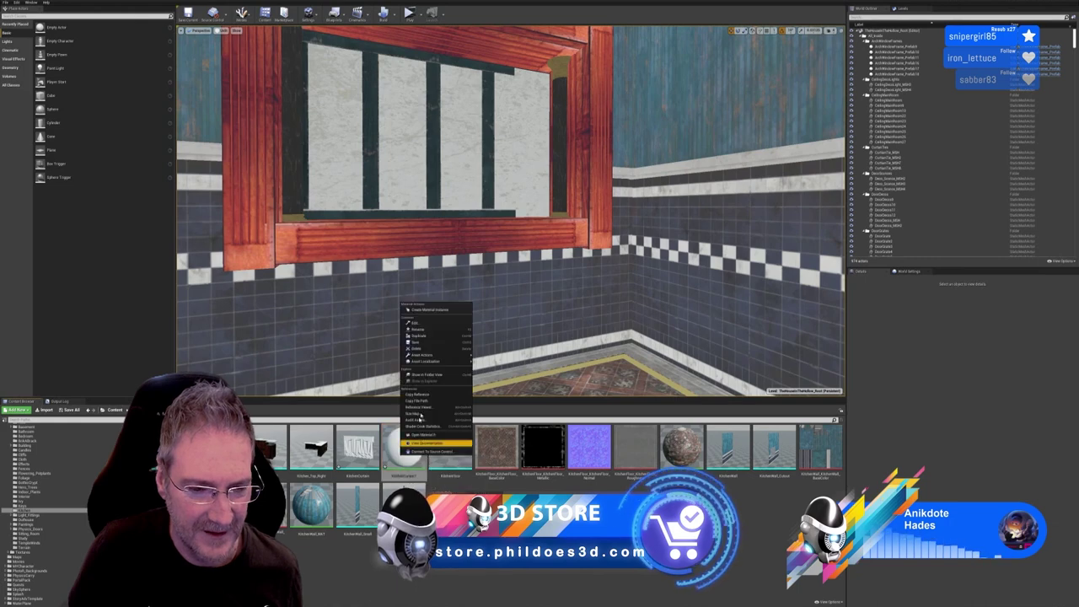
pyautogui.click(419, 335)
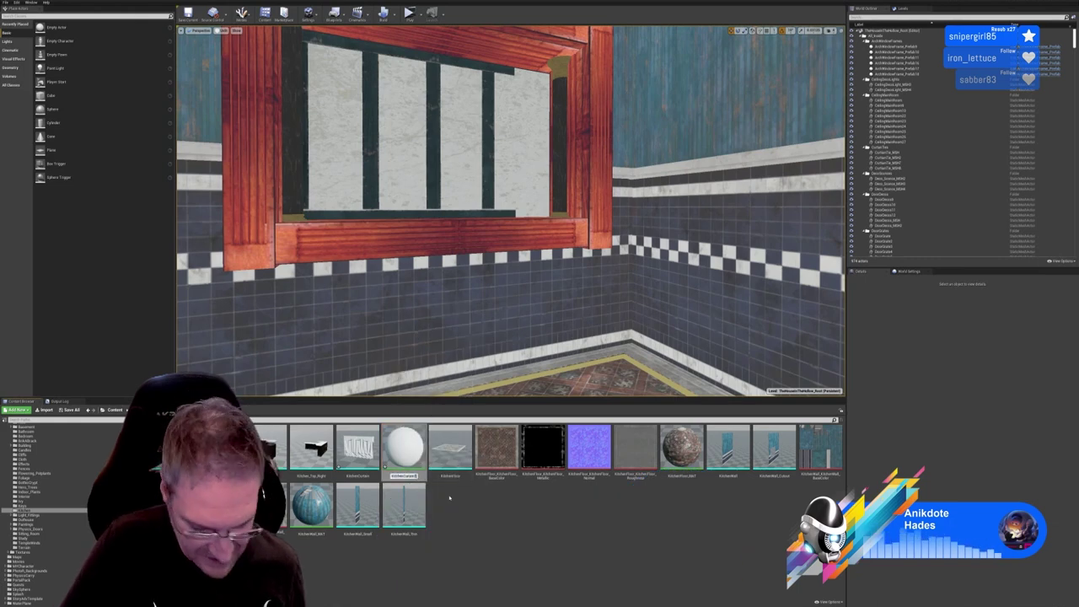
pyautogui.press('BackSpace')
pyautogui.write('_MAT')
pyautogui.press('Return')
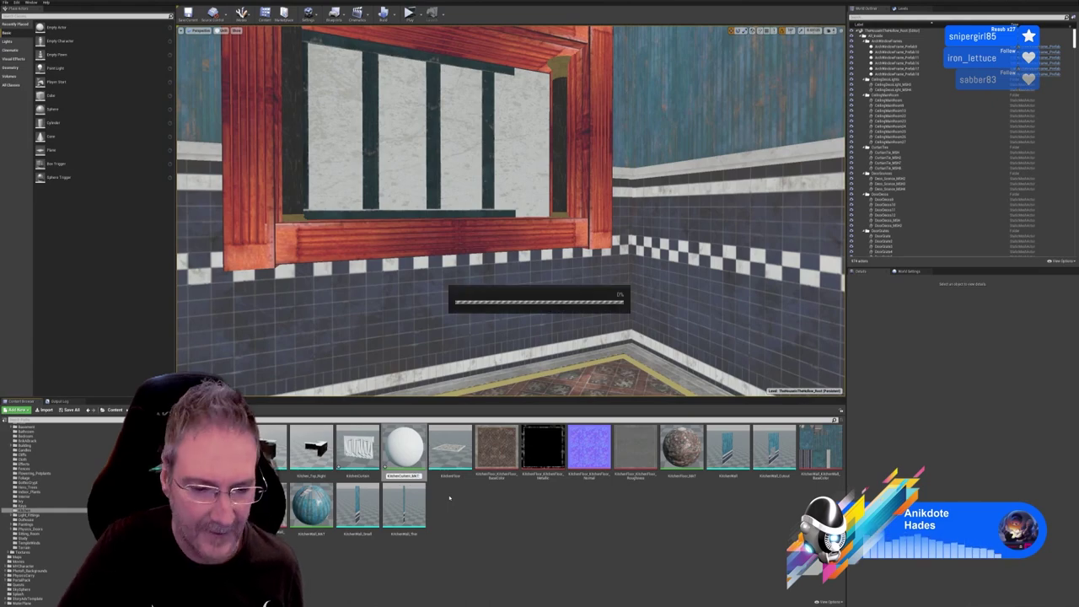
pyautogui.doubleClick(406, 448)
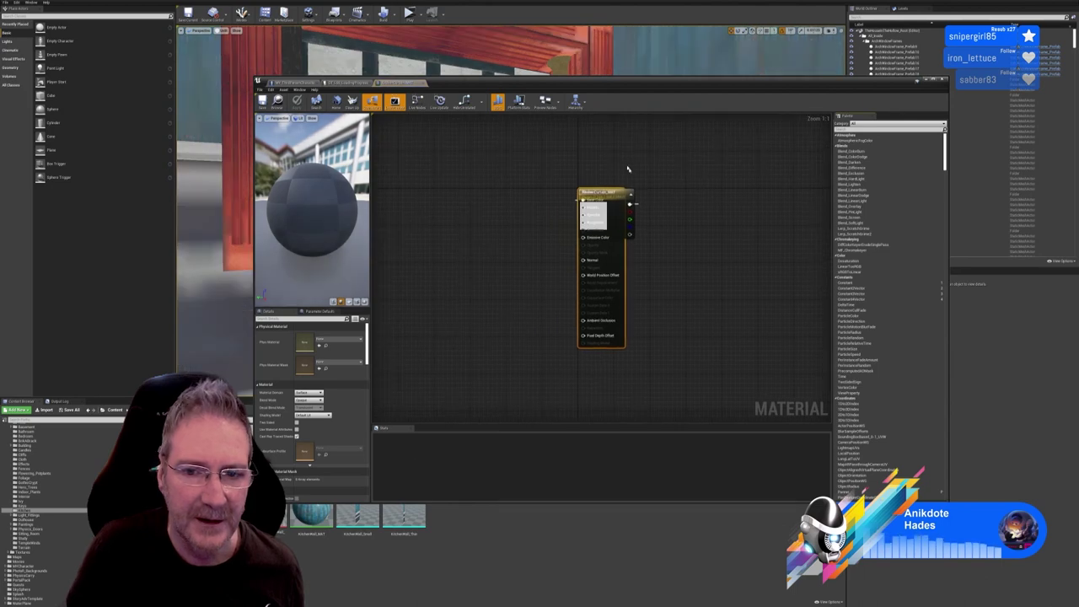
pyautogui.moveTo(571, 84); pyautogui.dragTo(518, 40)
# Leave the import dialog without importing anything and switch to Substance Painter
pyautogui.click(45, 409)
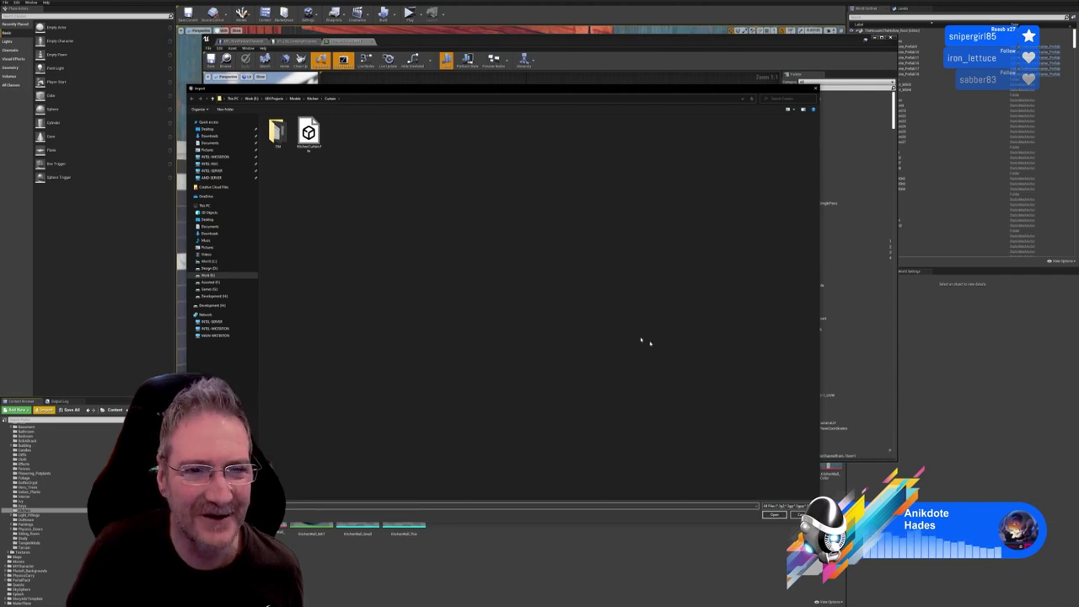
pyautogui.click(799, 514)
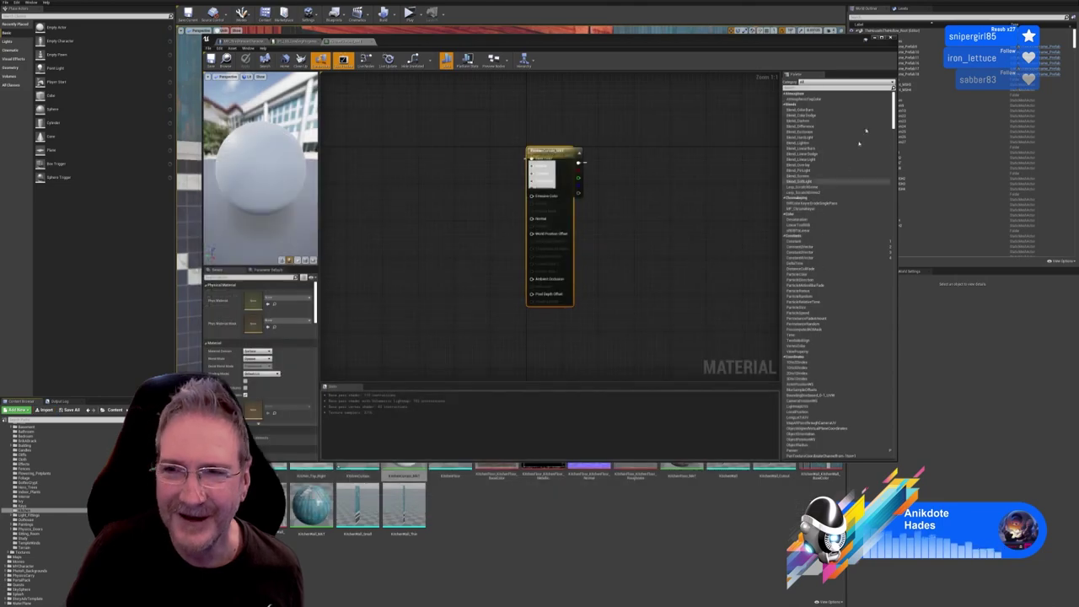
pyautogui.press('super+d')
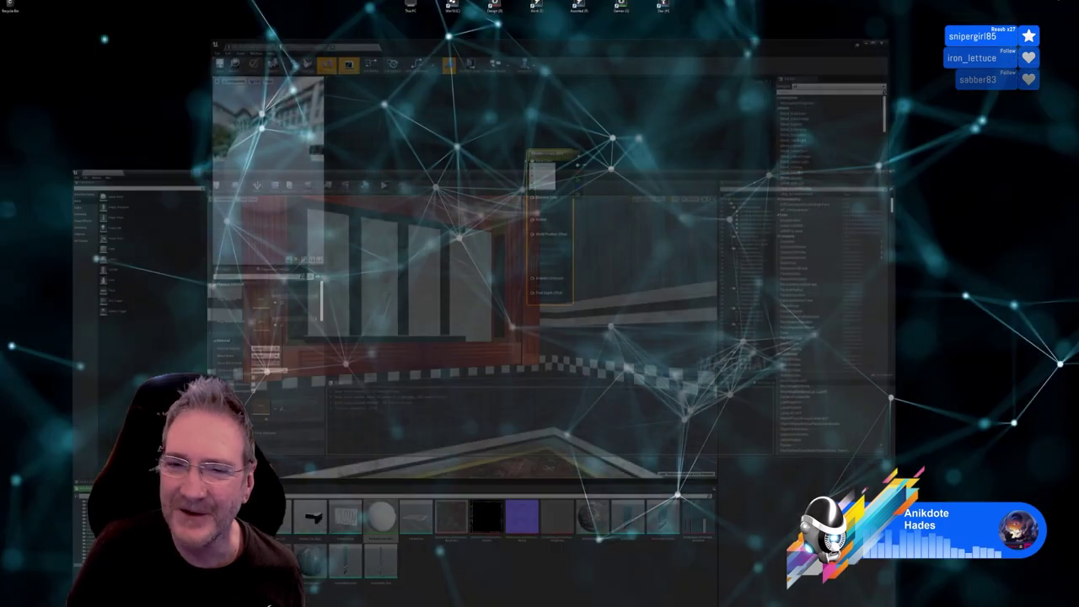
pyautogui.press('super')
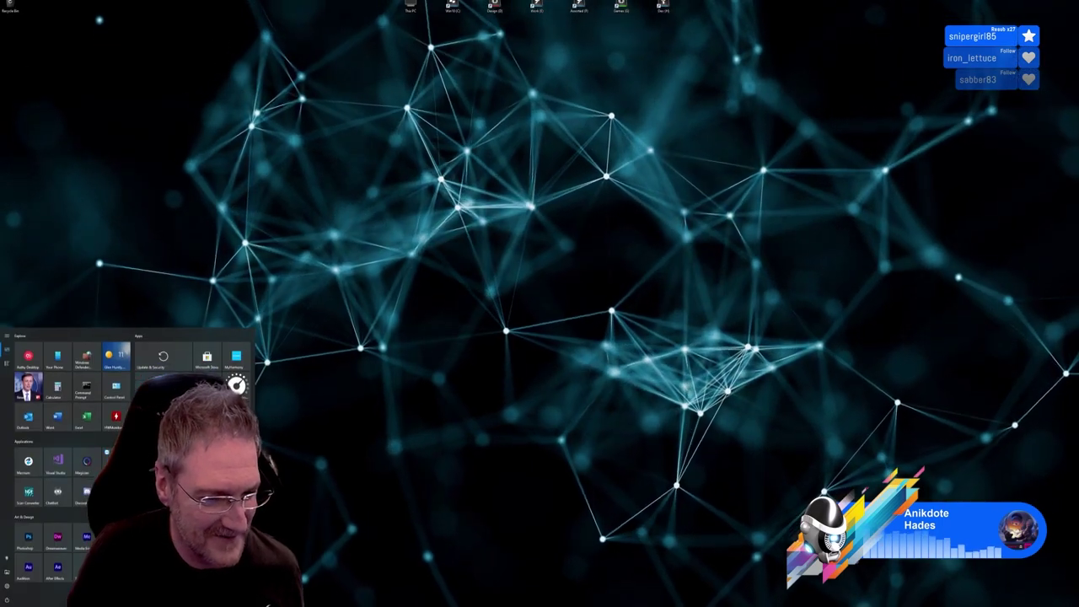
pyautogui.click(145, 550)
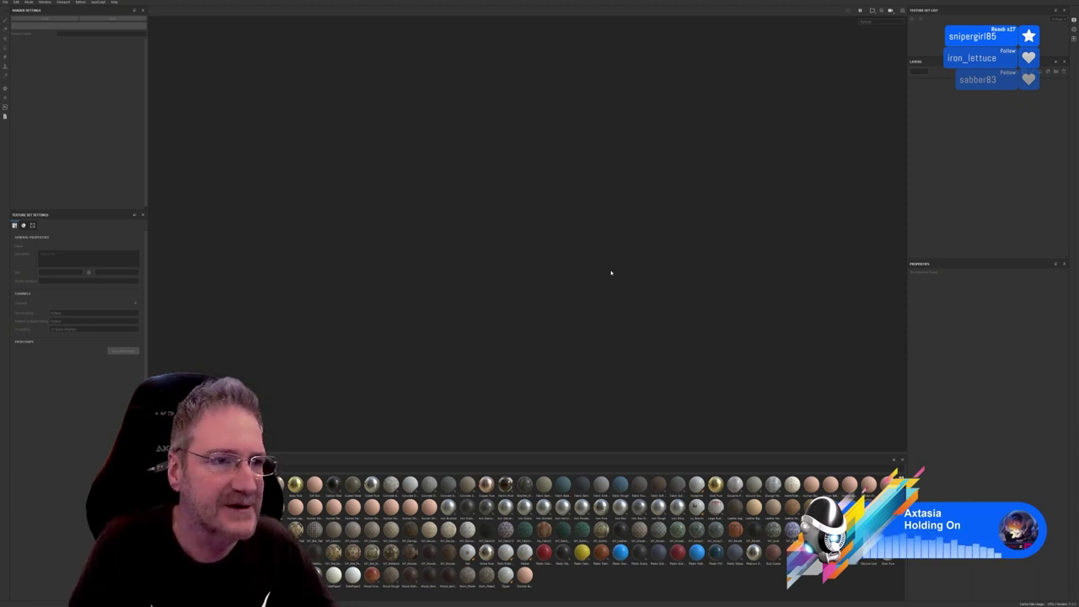
# Open the kitchen curtain's Substance Painter project from the Curtain folder under Models > Kitchen
pyautogui.click(5, 2)
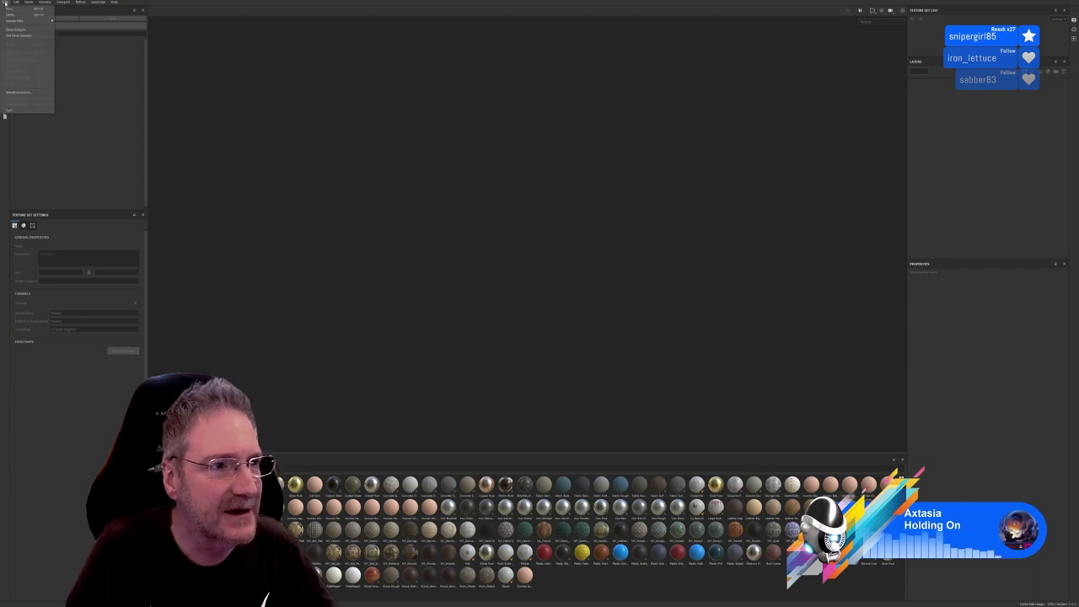
pyautogui.click(18, 16)
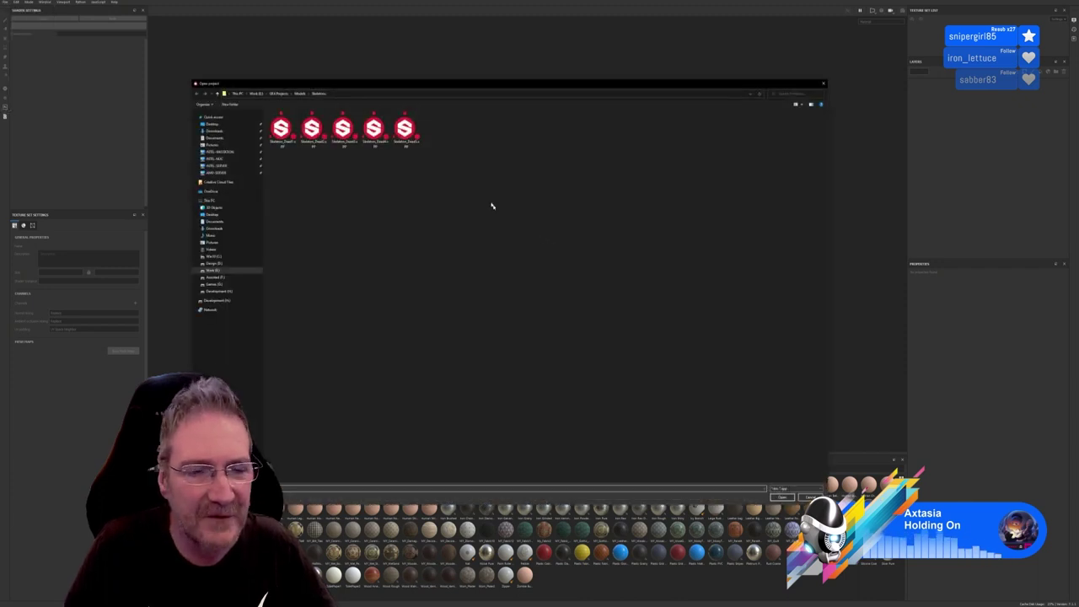
pyautogui.click(301, 94)
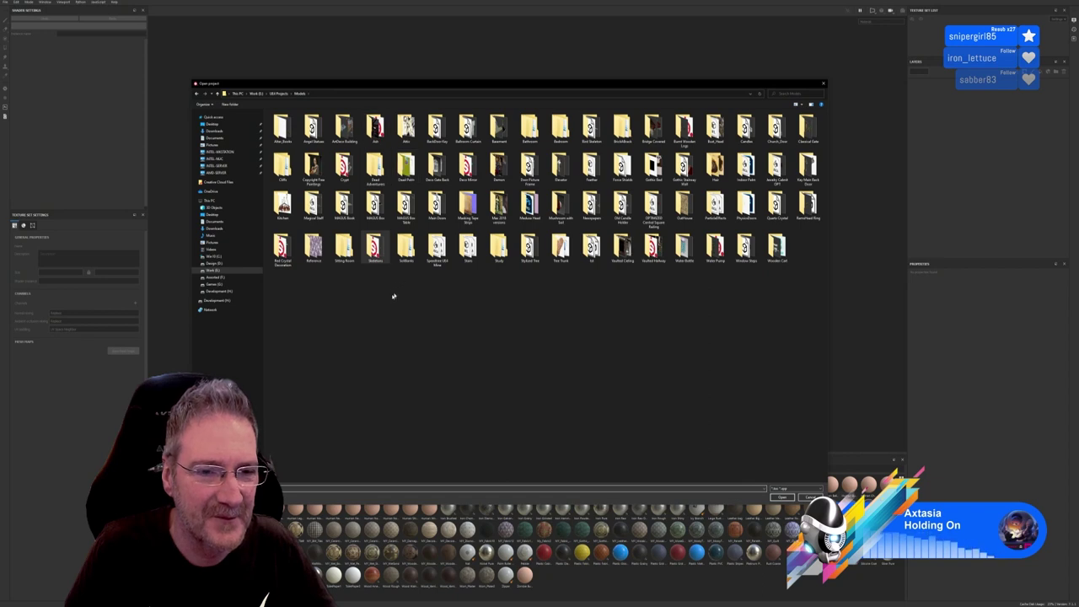
pyautogui.doubleClick(282, 209)
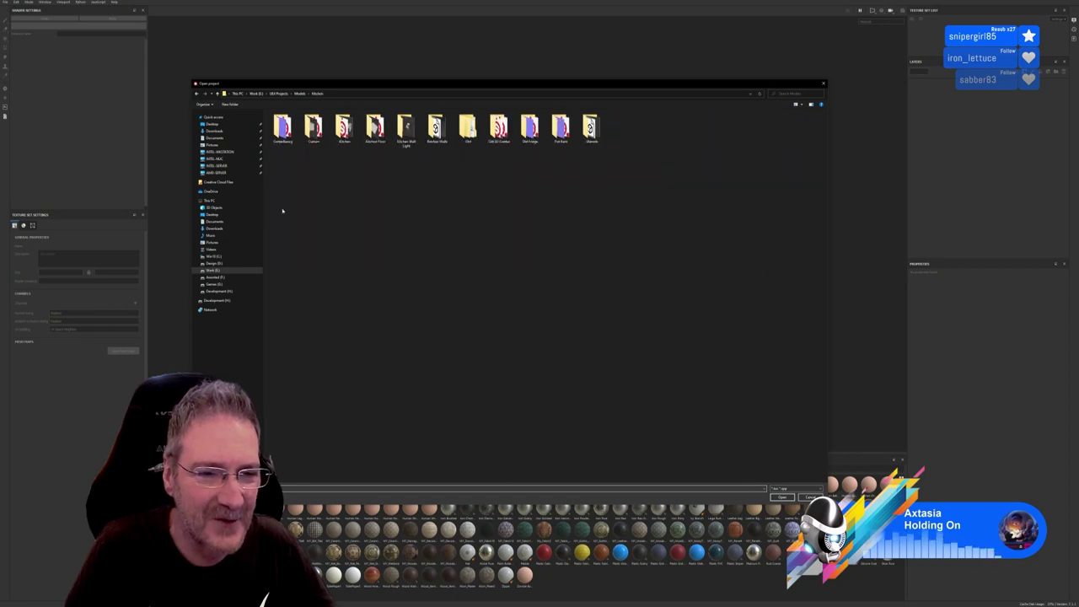
pyautogui.doubleClick(344, 142)
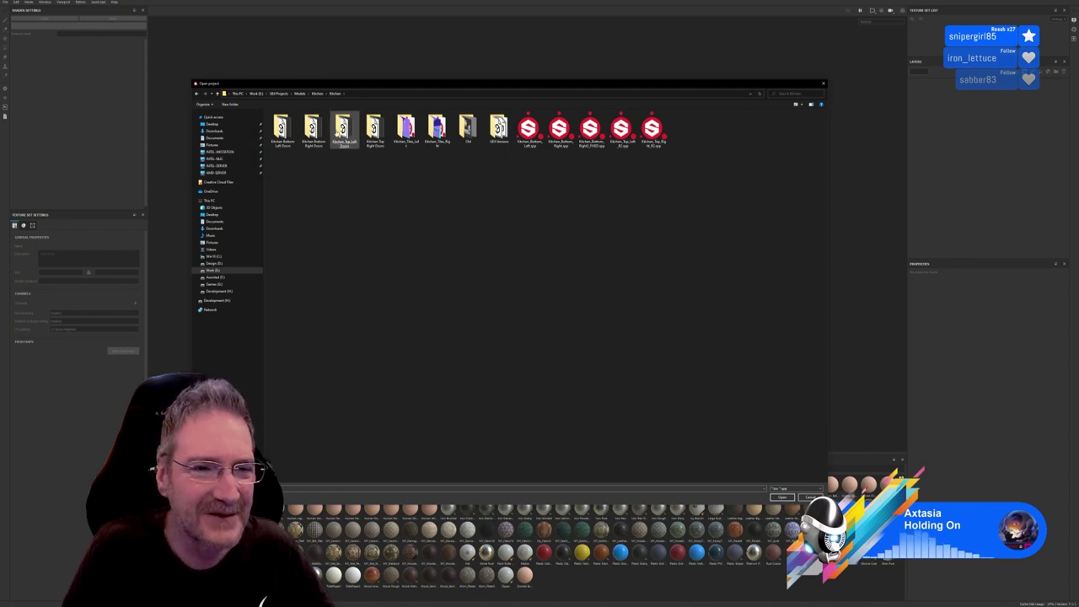
pyautogui.click(318, 94)
pyautogui.doubleClick(341, 131)
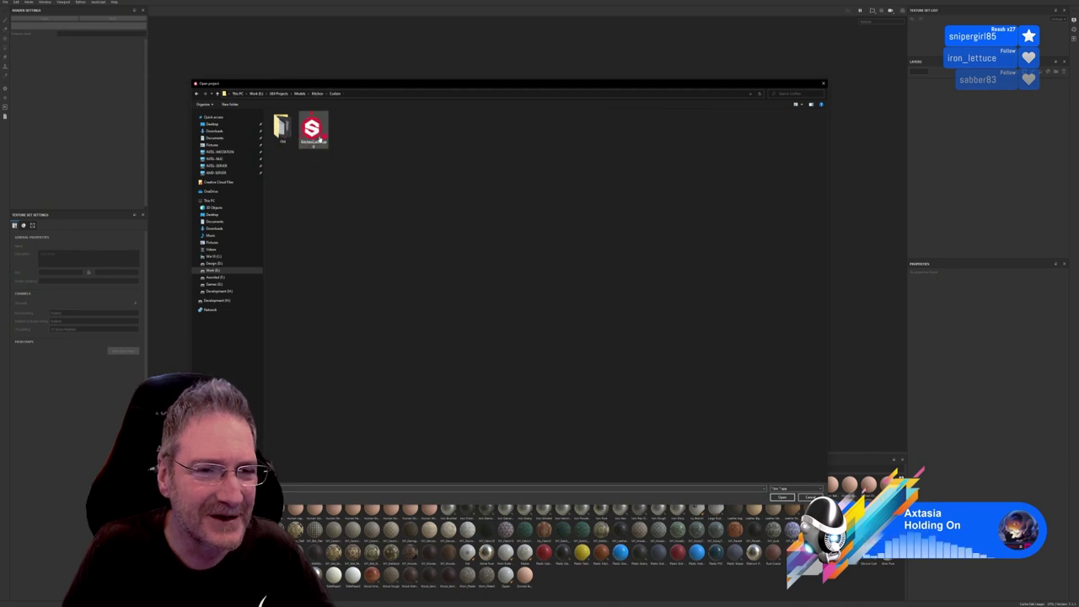
pyautogui.doubleClick(312, 127)
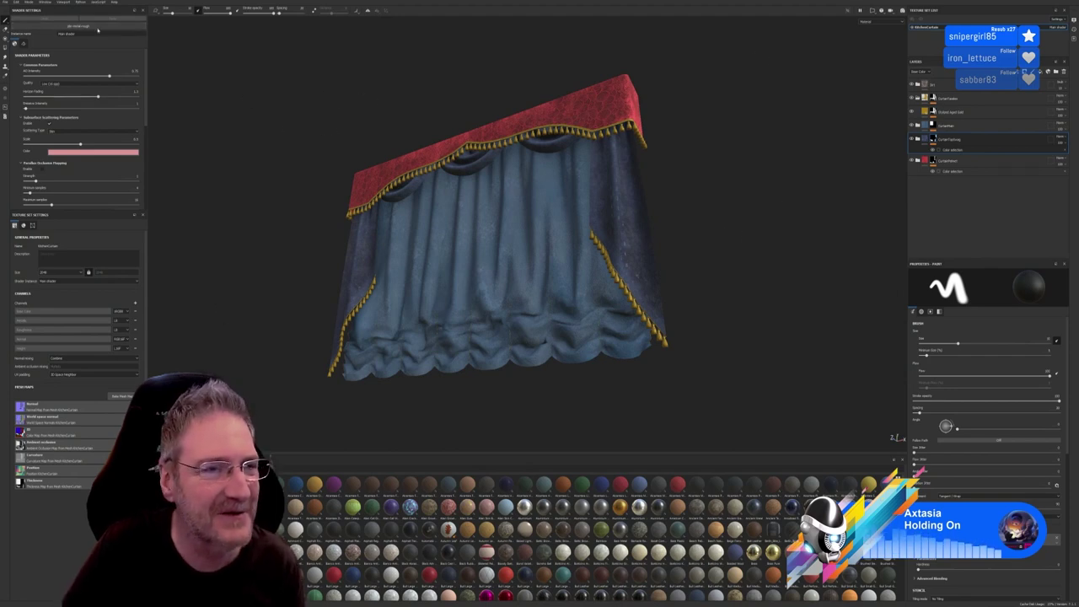
# Start a texture export and set its output directory to the Curtain folder under Models > Kitchen on the Work drive
pyautogui.click(7, 2)
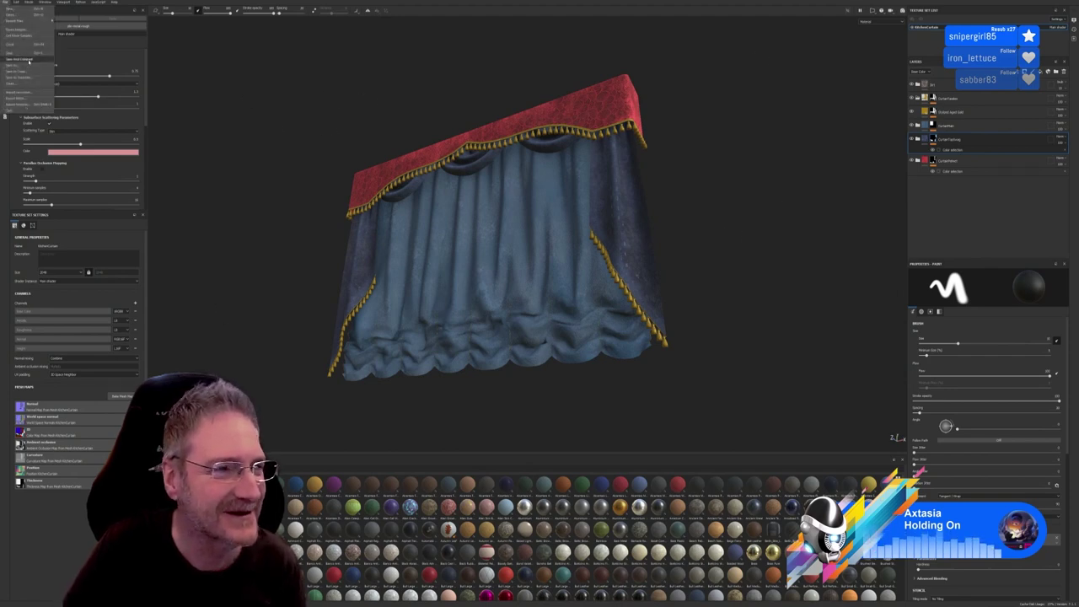
pyautogui.click(26, 103)
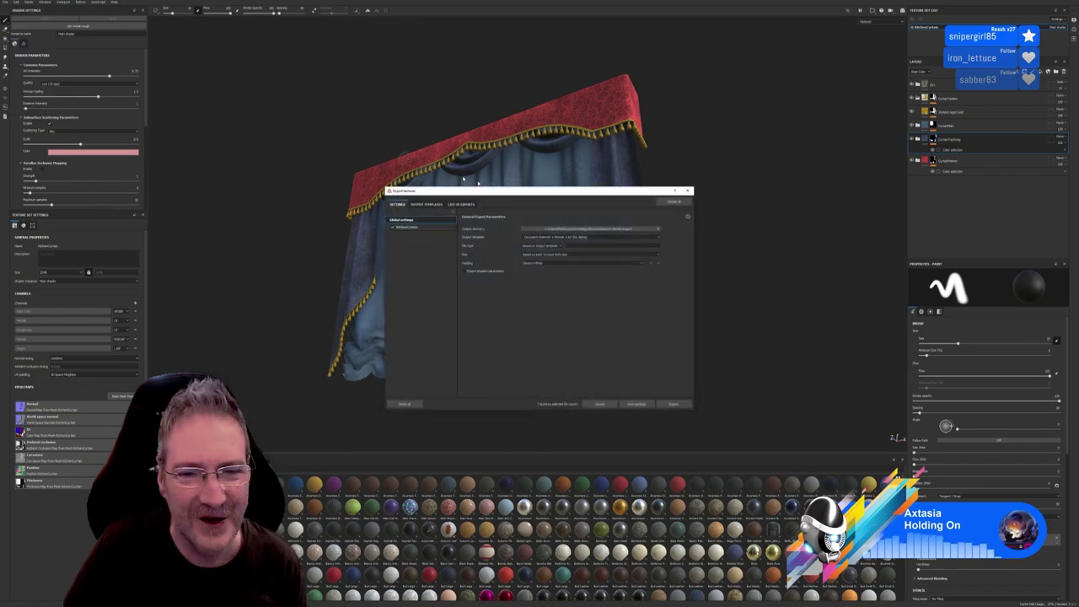
pyautogui.click(579, 228)
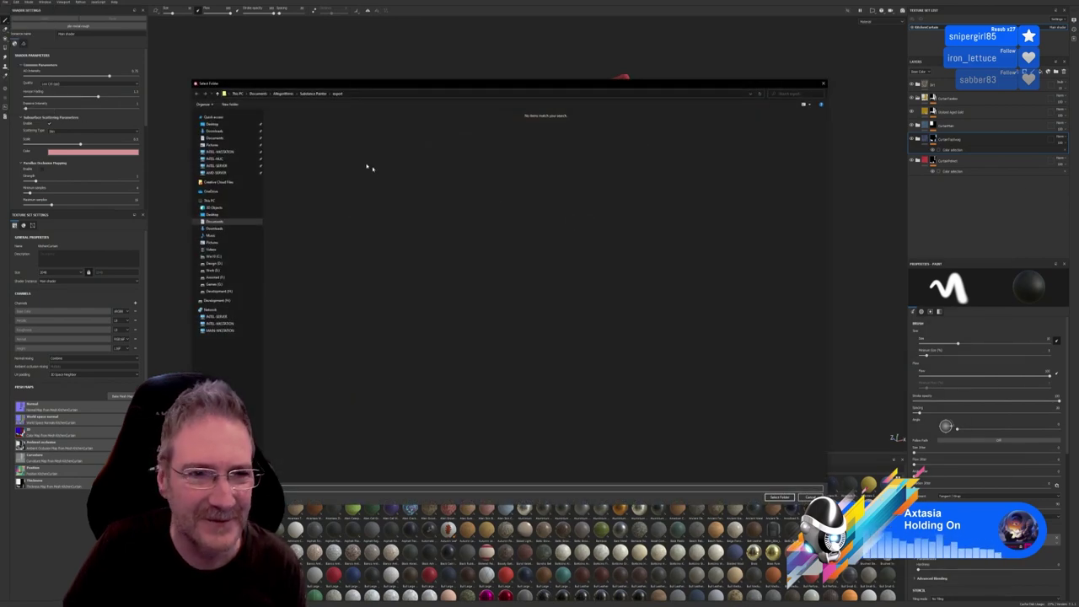
pyautogui.click(211, 269)
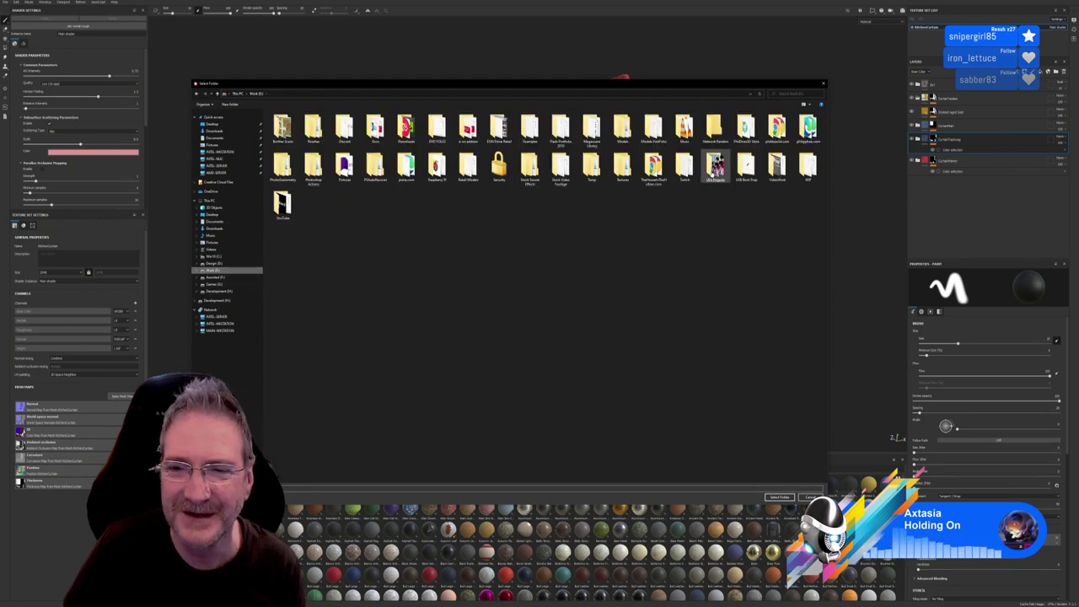
pyautogui.doubleClick(715, 167)
pyautogui.doubleClick(684, 131)
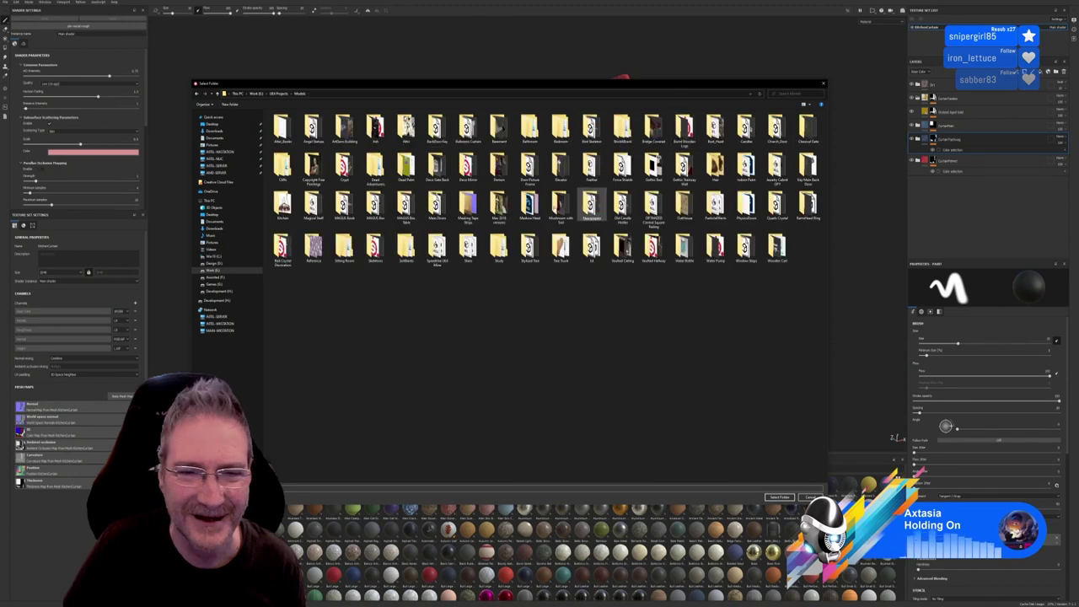
pyautogui.doubleClick(292, 206)
pyautogui.doubleClick(313, 129)
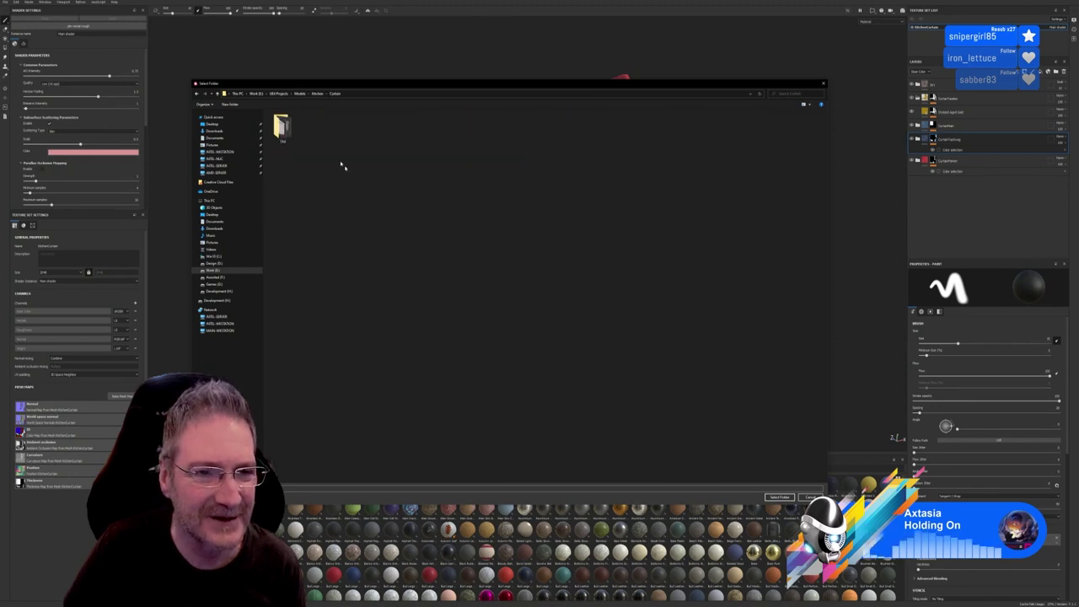
pyautogui.click(780, 497)
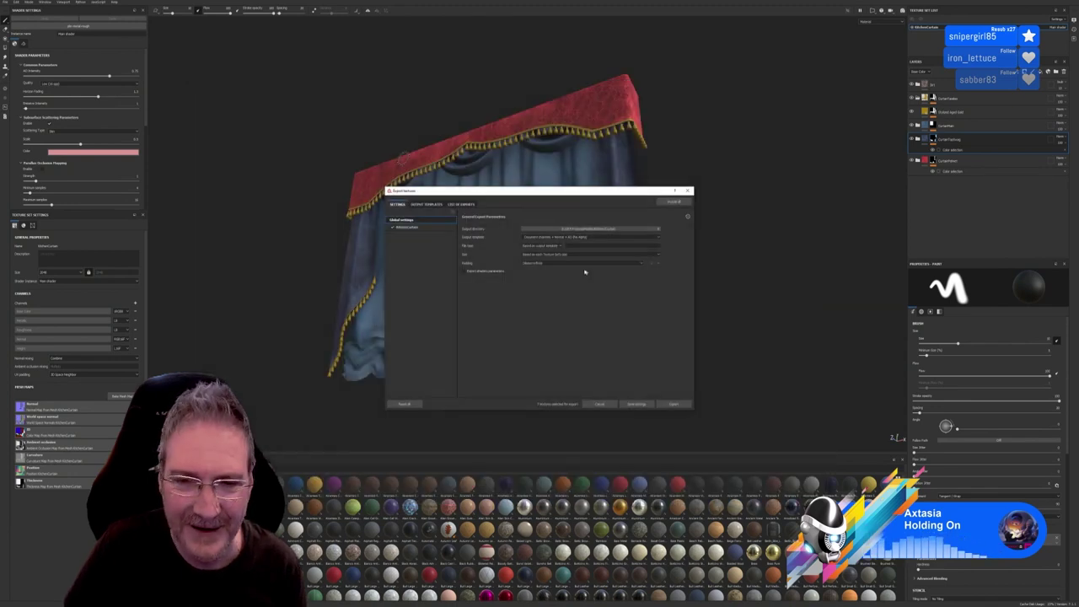
# Export the curtain textures with the custom PBR Metallic Roughness output template and close the export window
pyautogui.click(568, 237)
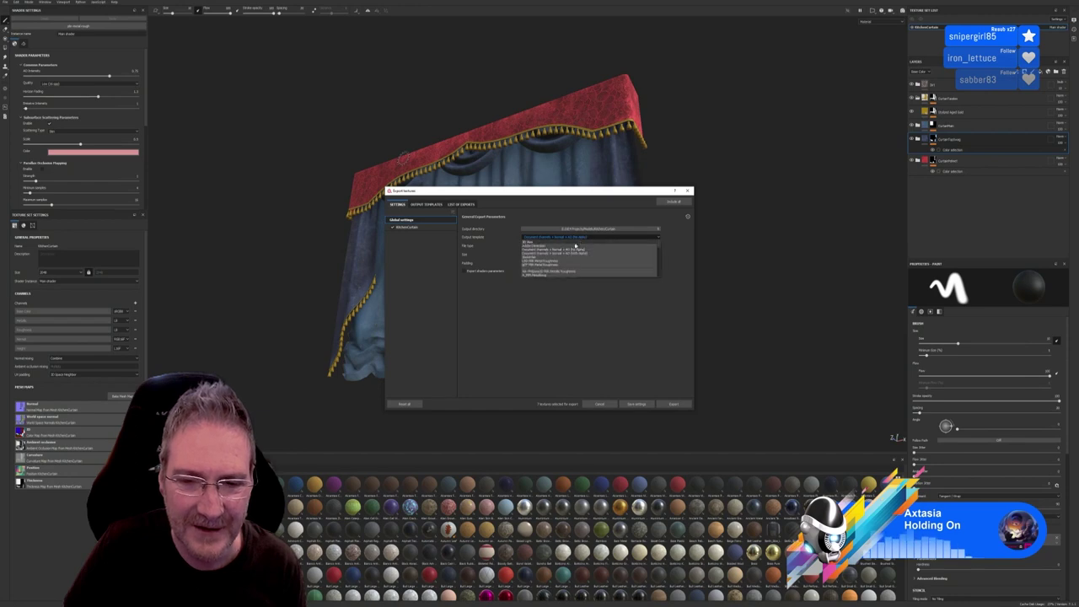
pyautogui.click(568, 272)
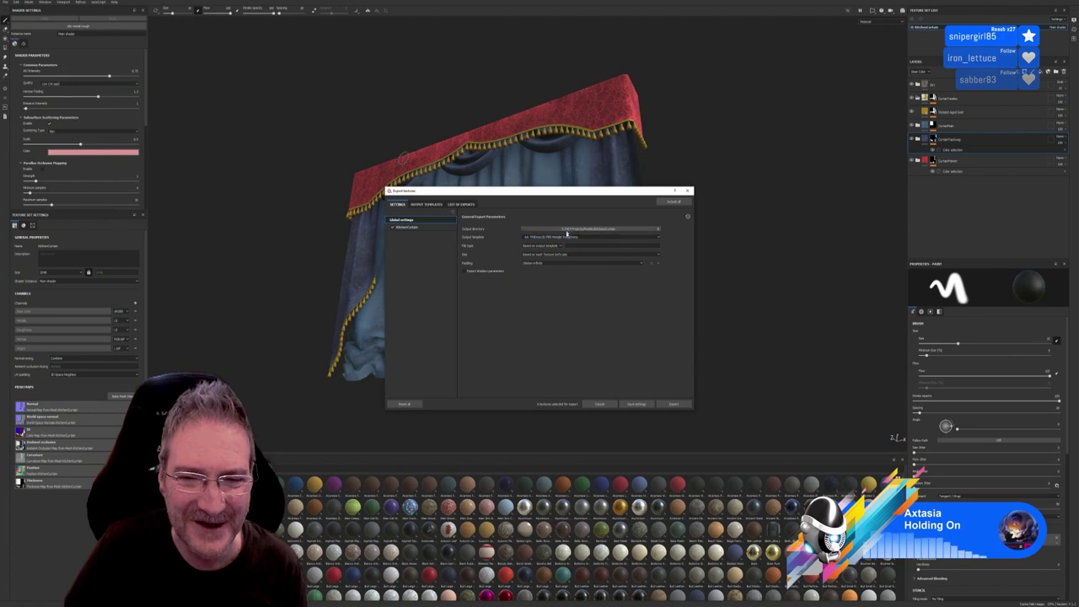
pyautogui.click(673, 403)
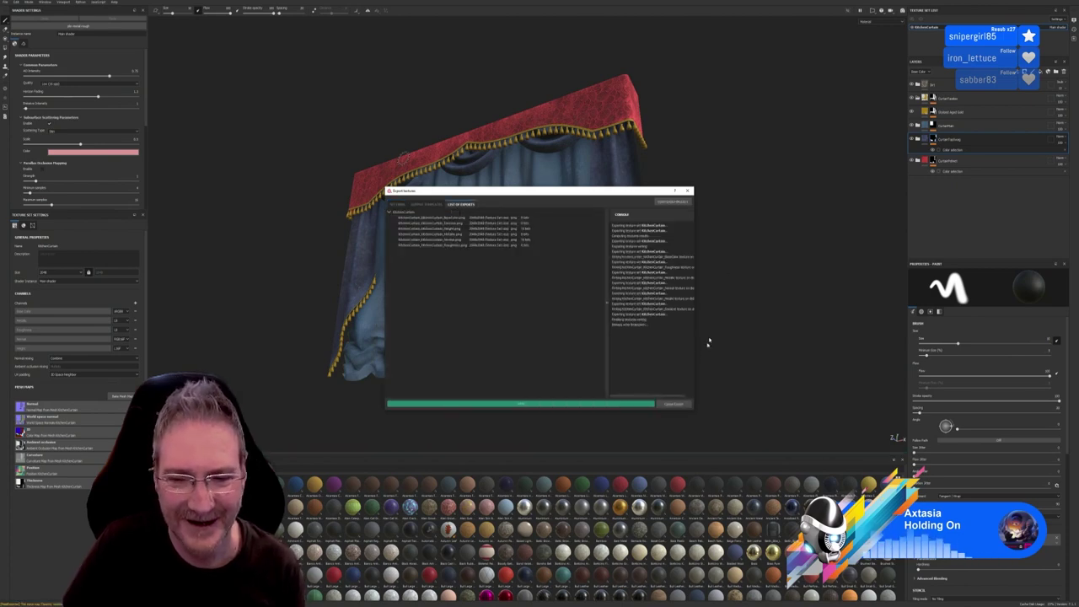
pyautogui.click(688, 191)
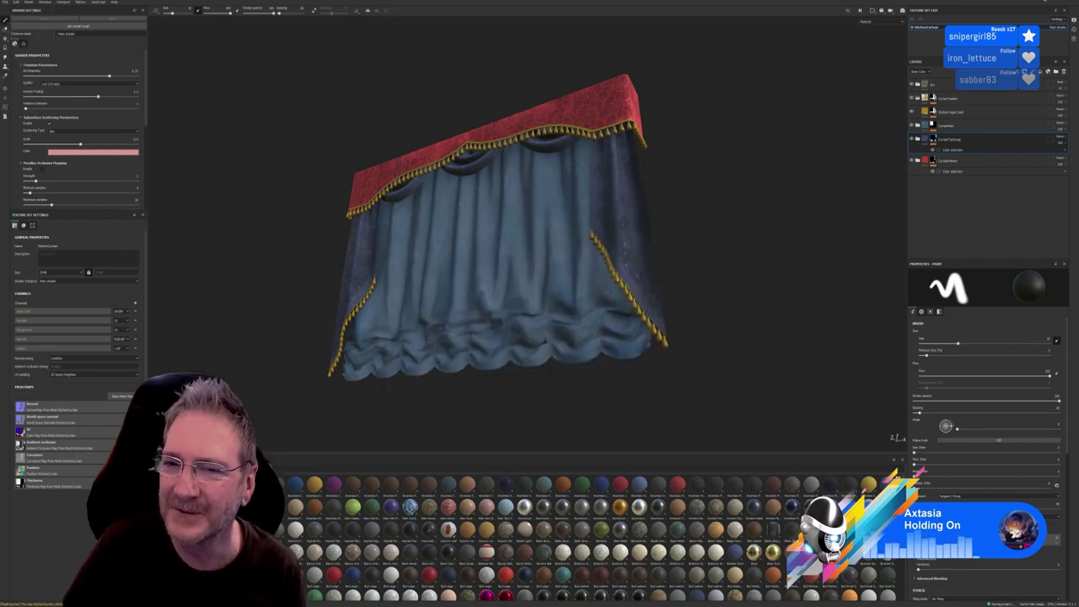
# Switch to Unreal Editor and import the curtain's BaseColor, Metallic, Normal and Roughness textures, leaving out the height map
pyautogui.click(1044, 1)
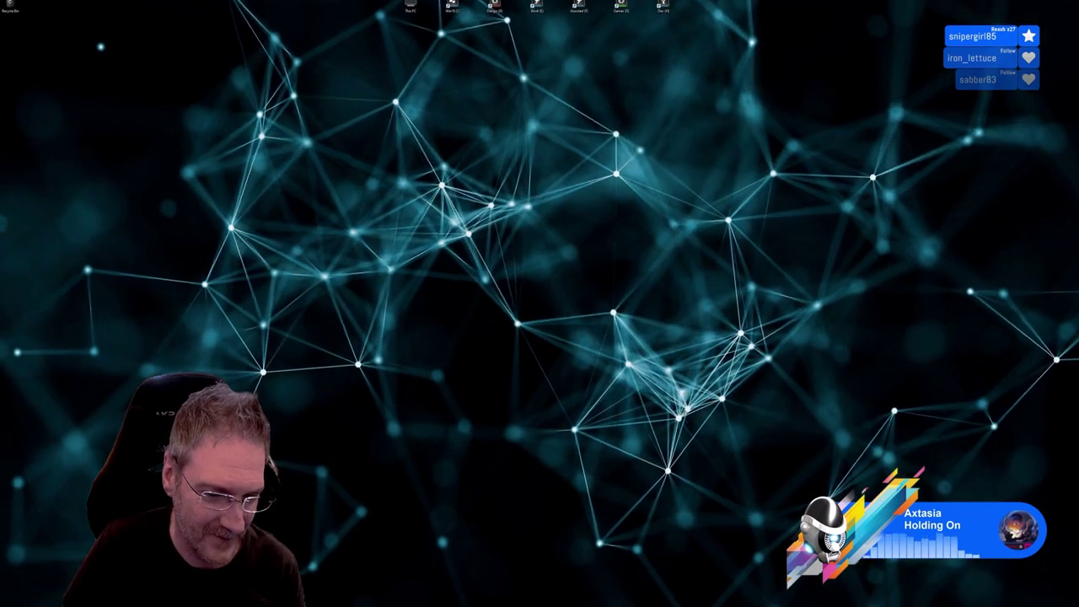
pyautogui.hotkey('alt', 'Tab')
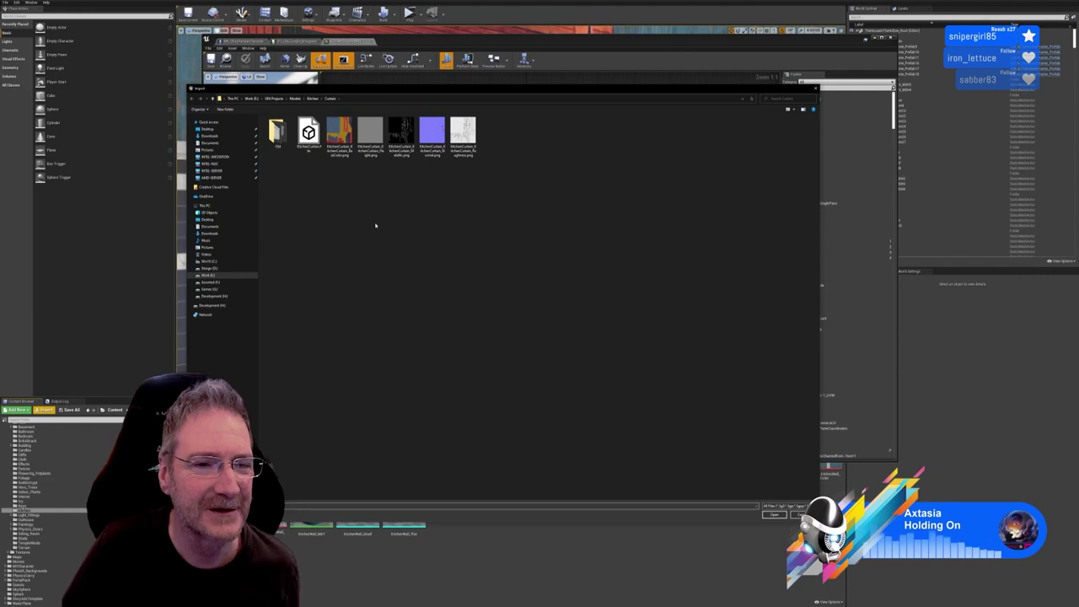
pyautogui.click(342, 157)
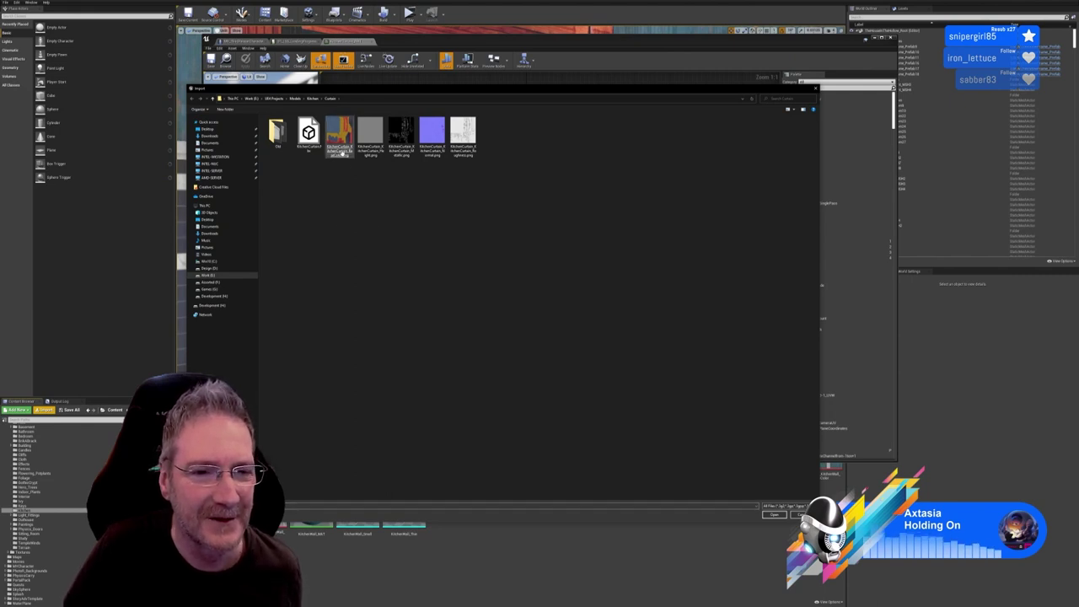
pyautogui.keyDown('ctrl'); pyautogui.click(402, 156); pyautogui.keyUp('ctrl')
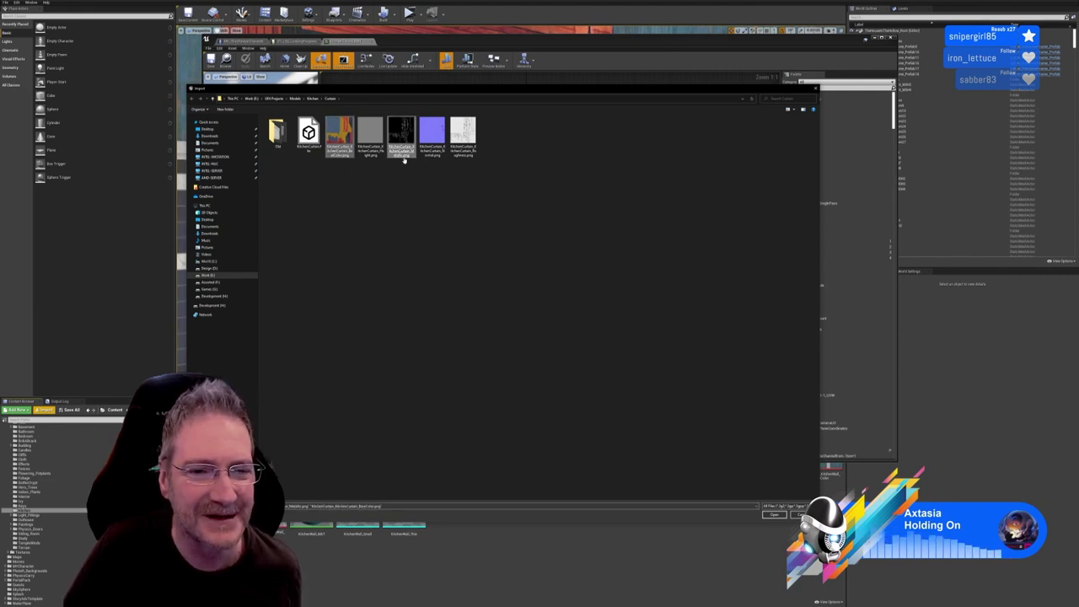
pyautogui.keyDown('ctrl'); pyautogui.keyDown('shift'); pyautogui.click(462, 150); pyautogui.keyUp('shift'); pyautogui.keyUp('ctrl')
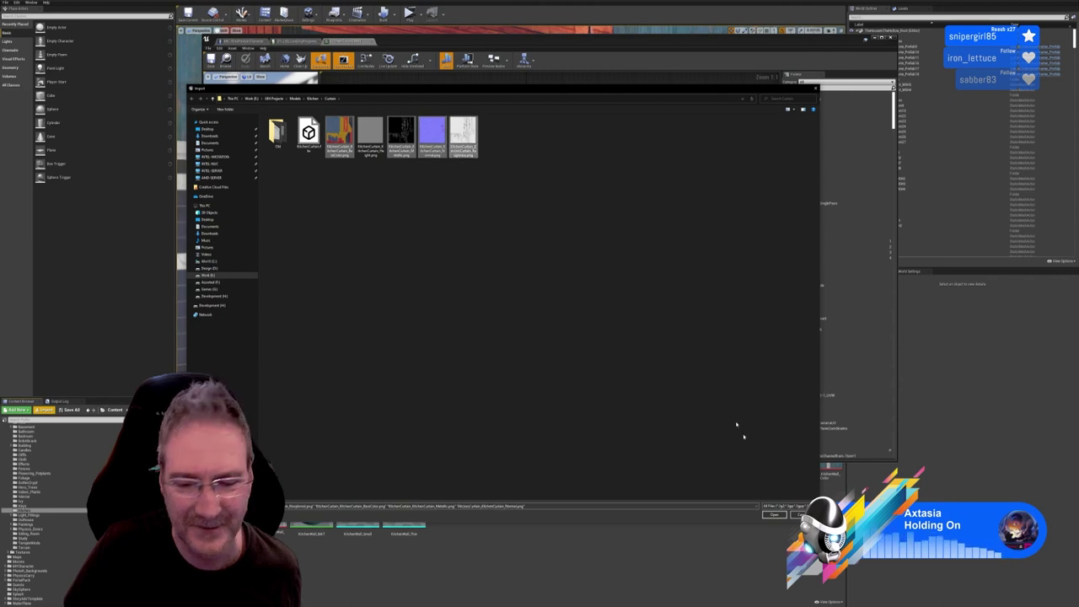
pyautogui.click(773, 515)
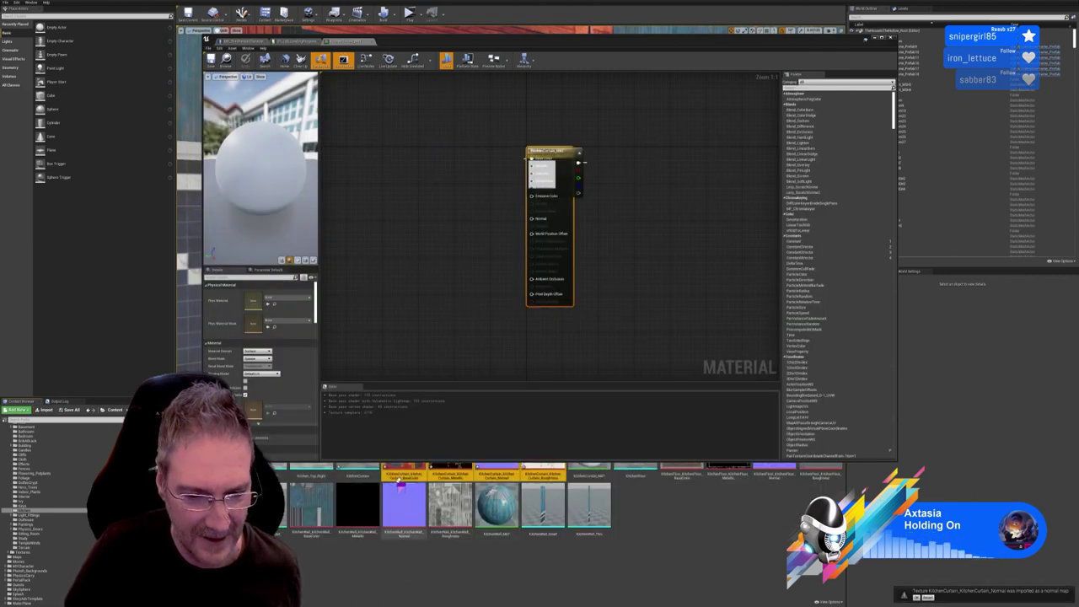
# Add the four imported curtain textures to the KitchenCurtain_MAT graph and delete the colour parameter node feeding Base Color
pyautogui.moveTo(403, 466); pyautogui.dragTo(412, 182)
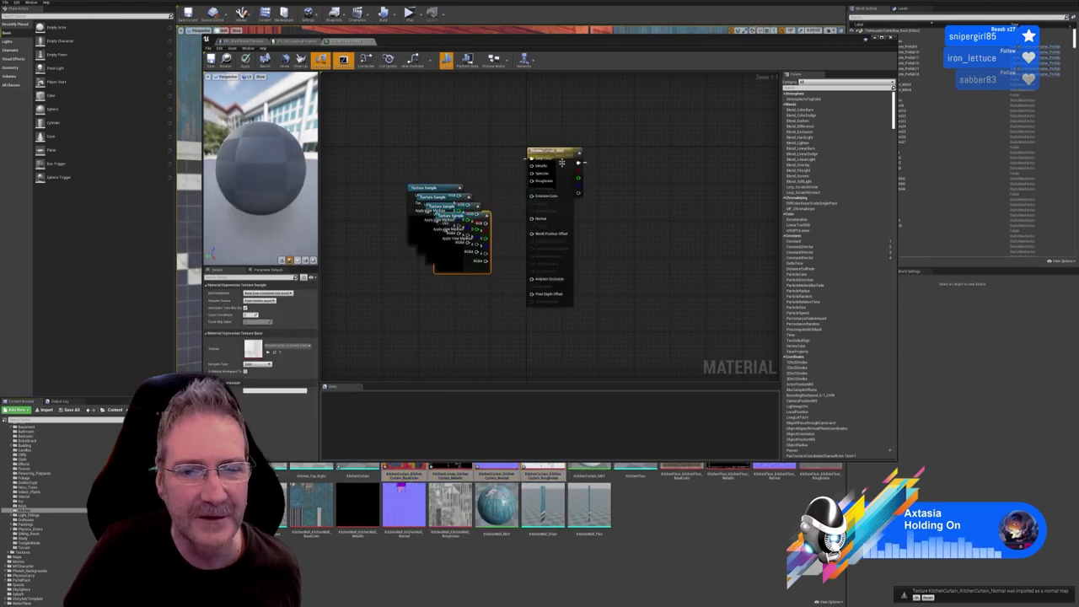
pyautogui.moveTo(555, 153); pyautogui.dragTo(641, 143)
pyautogui.click(556, 149)
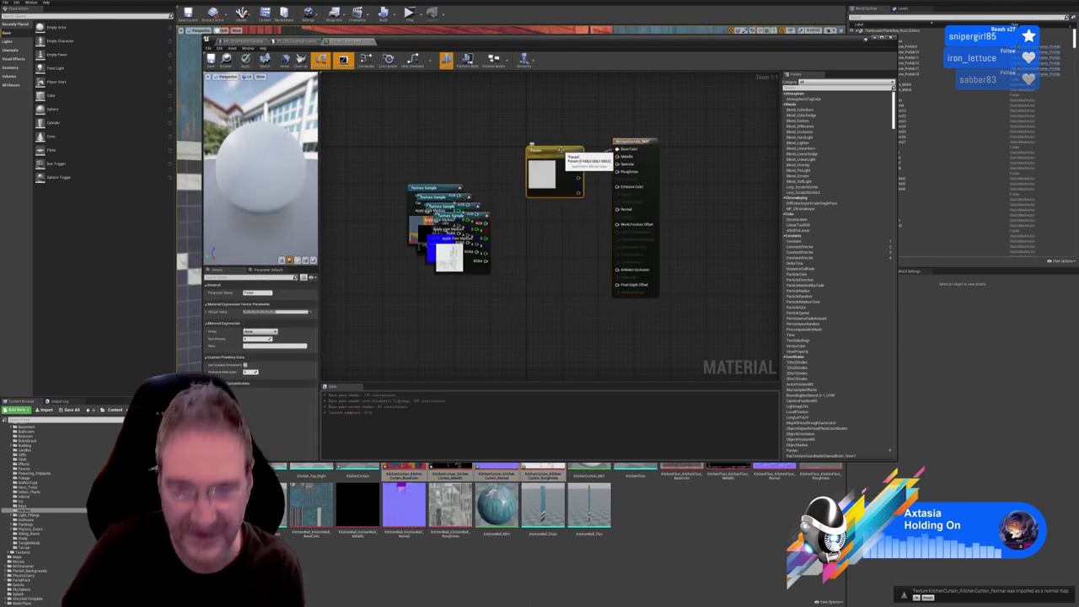
pyautogui.press('Delete')
# Spread the stacked texture samples into a column in the order base color, metallic, normal, roughness
pyautogui.moveTo(440, 187); pyautogui.dragTo(477, 87)
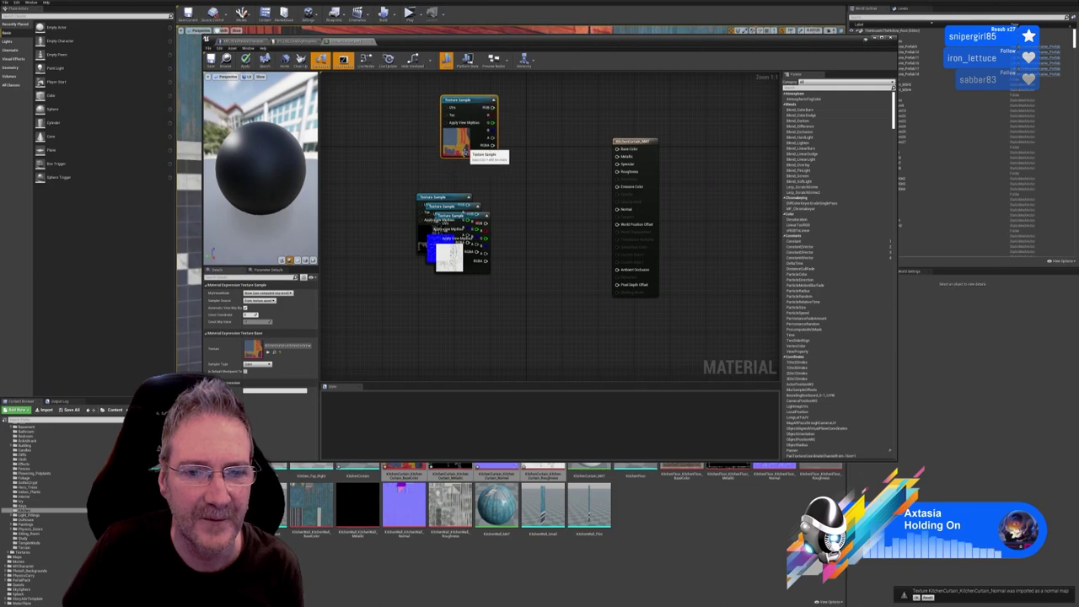
pyautogui.moveTo(446, 195); pyautogui.dragTo(475, 171)
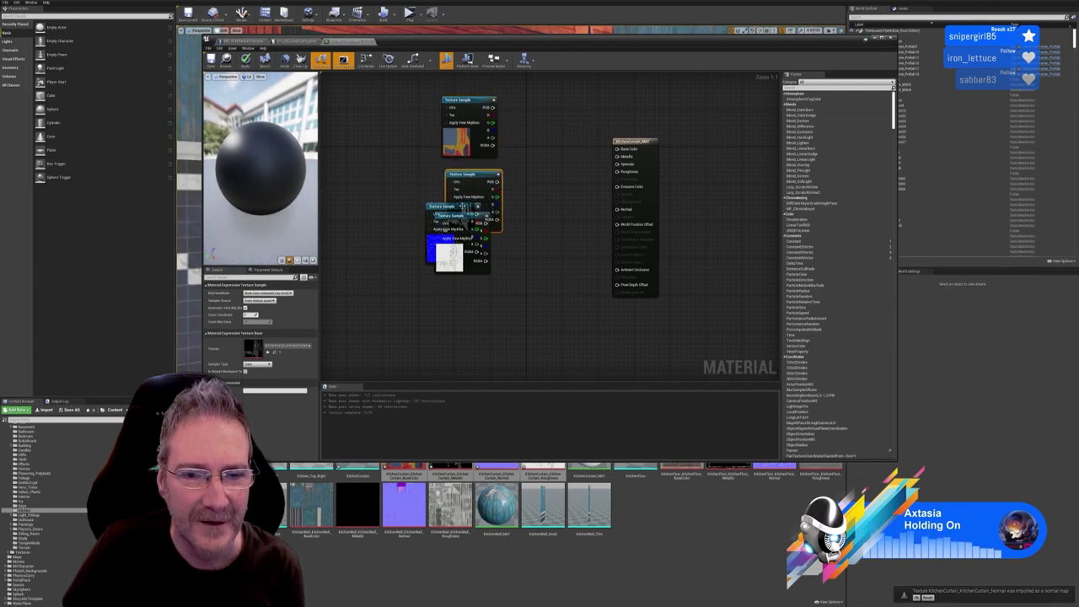
pyautogui.moveTo(461, 207); pyautogui.dragTo(494, 315)
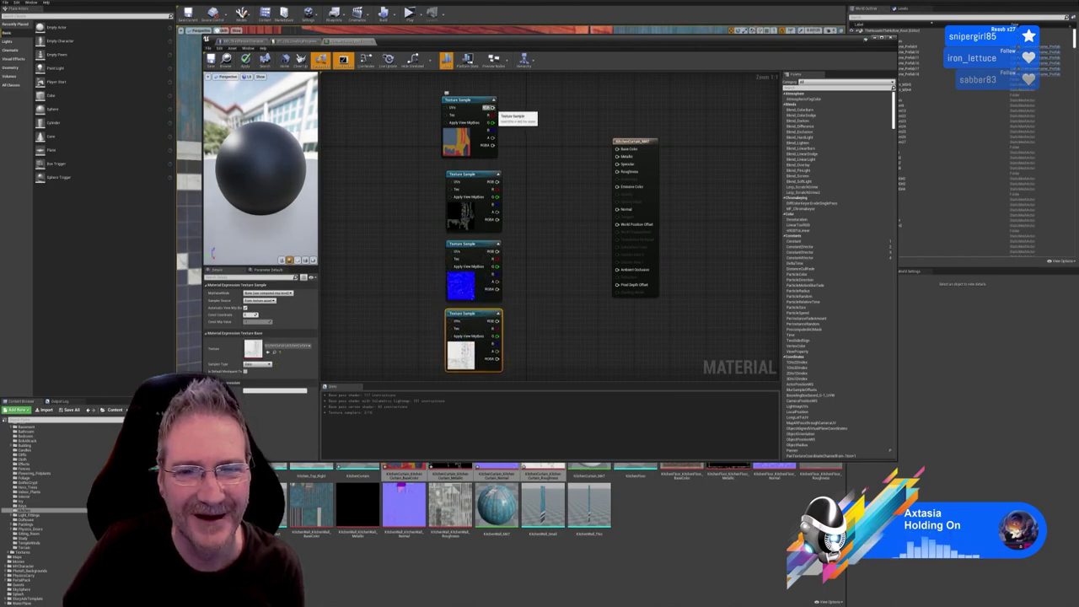
# Connect the texture samples' RGB outputs to Base Color, Metallic, Normal and Roughness respectively, and apply the material
pyautogui.moveTo(494, 108); pyautogui.dragTo(624, 157)
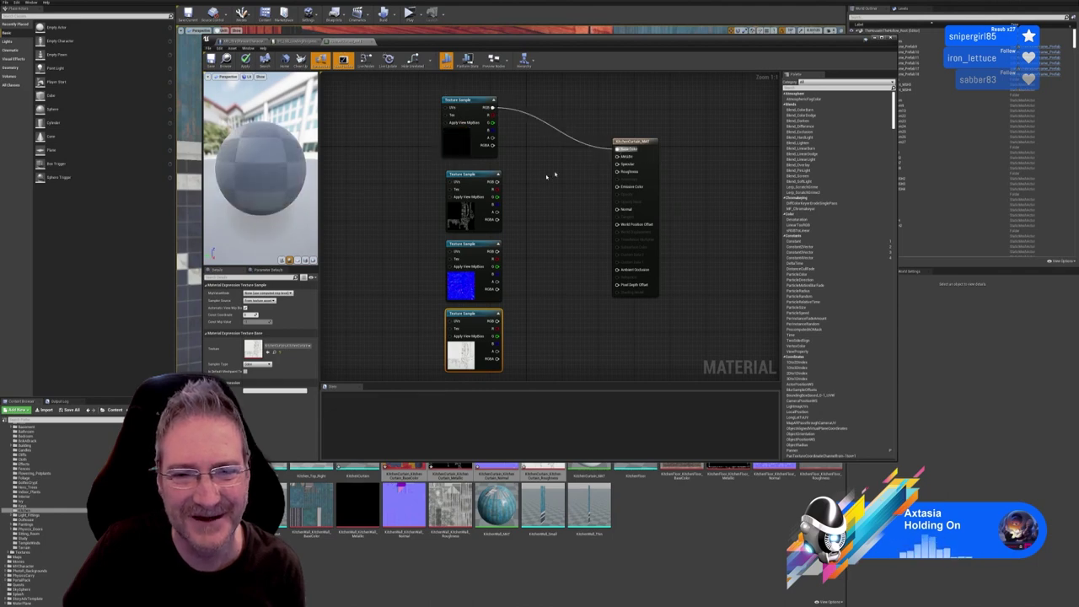
pyautogui.moveTo(496, 182); pyautogui.dragTo(620, 158)
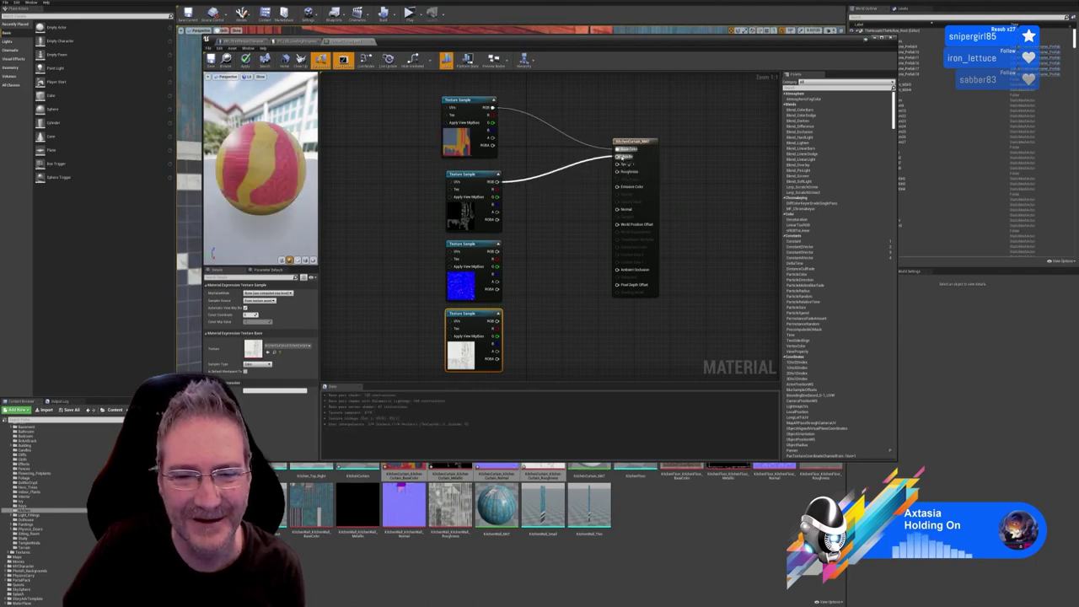
pyautogui.moveTo(497, 251); pyautogui.dragTo(614, 208)
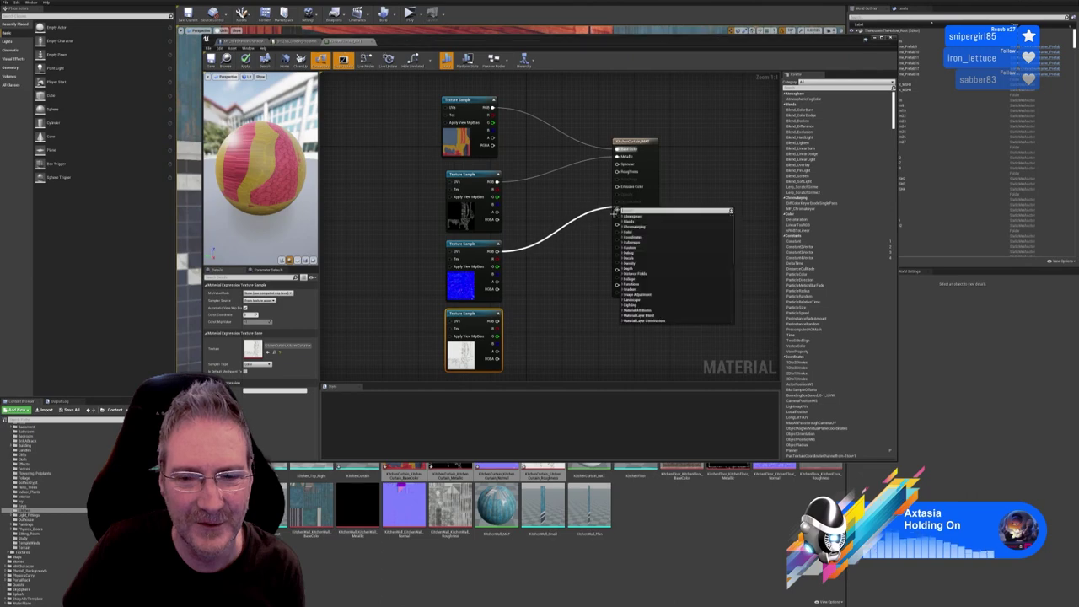
pyautogui.click(507, 321)
pyautogui.moveTo(495, 251); pyautogui.dragTo(617, 209)
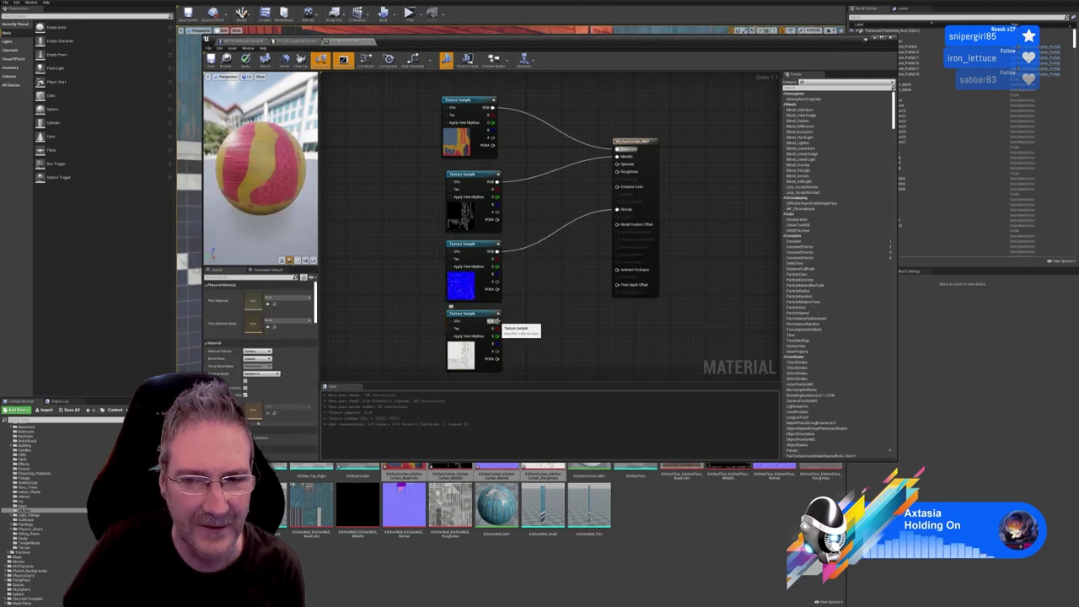
pyautogui.moveTo(496, 320); pyautogui.dragTo(624, 173)
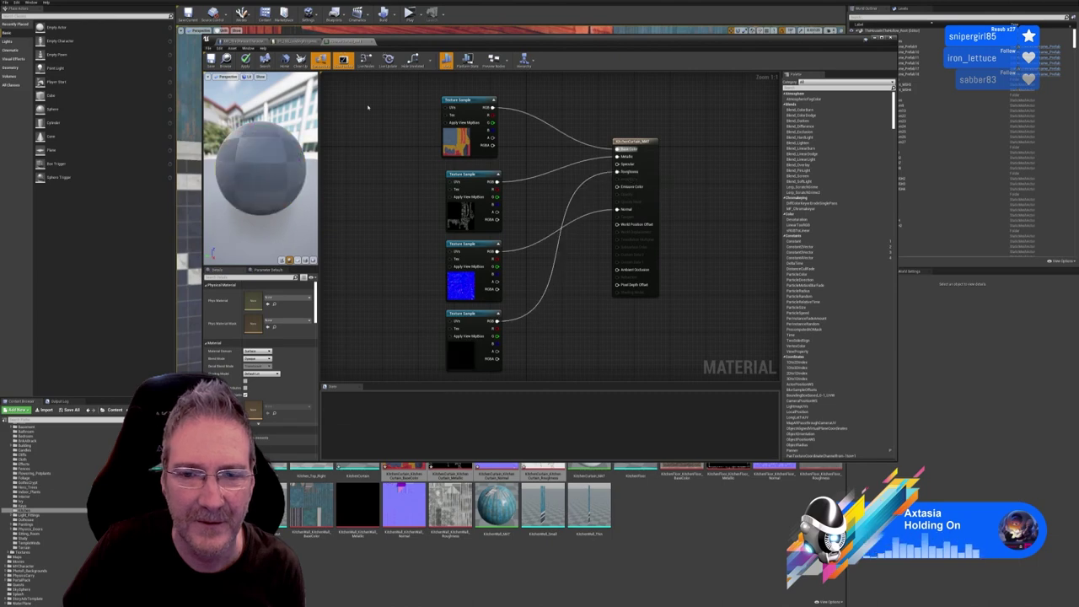
pyautogui.click(247, 61)
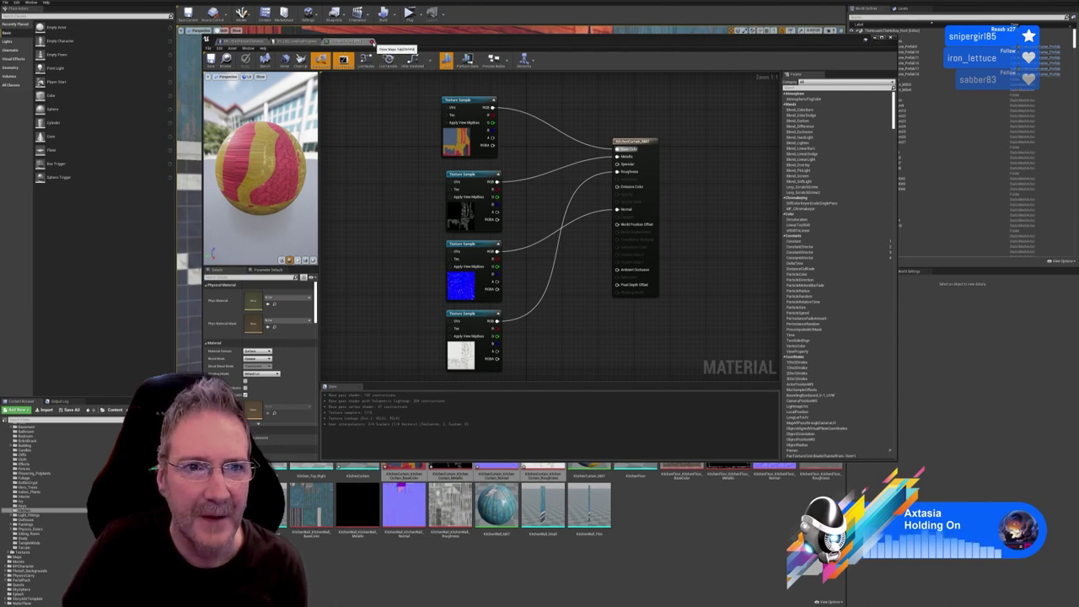
# Close the KitchenCurtain_MAT material editor and minimise the remaining asset editor window
pyautogui.click(372, 42)
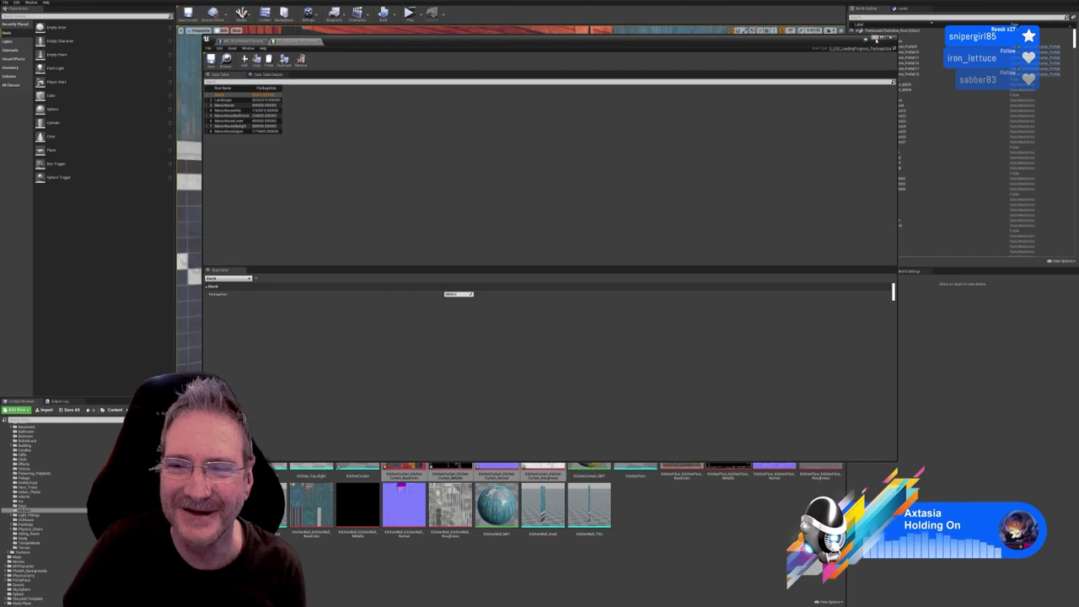
pyautogui.click(869, 39)
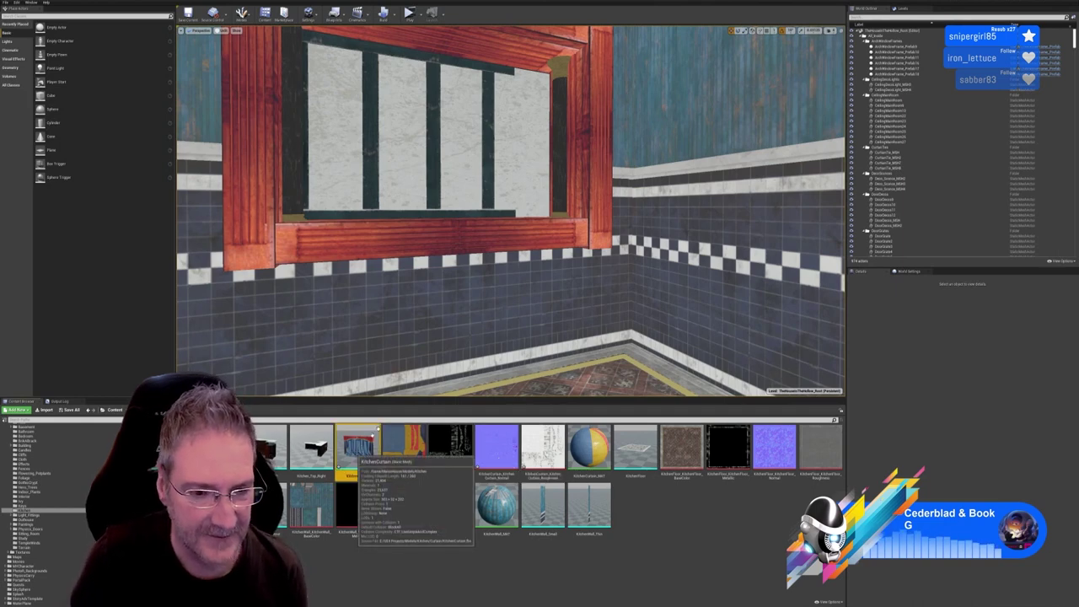
# Cancel placing the KitchenCurtain mesh in the persistent level and make the TheHouseInTheHollow sublevel the current level
pyautogui.moveTo(357, 446); pyautogui.dragTo(462, 349)
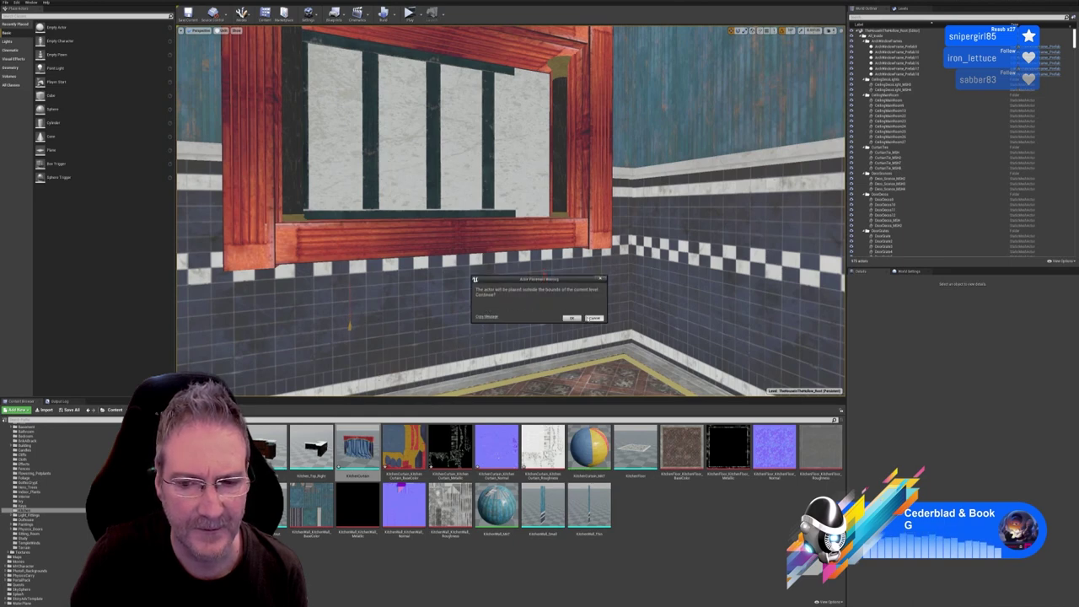
pyautogui.click(593, 318)
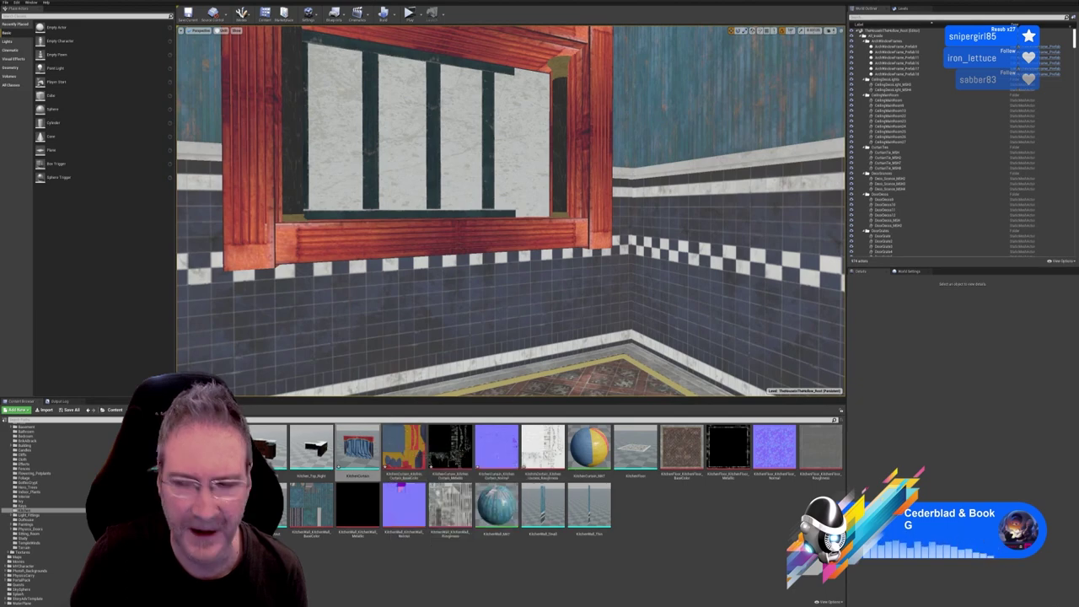
pyautogui.click(906, 9)
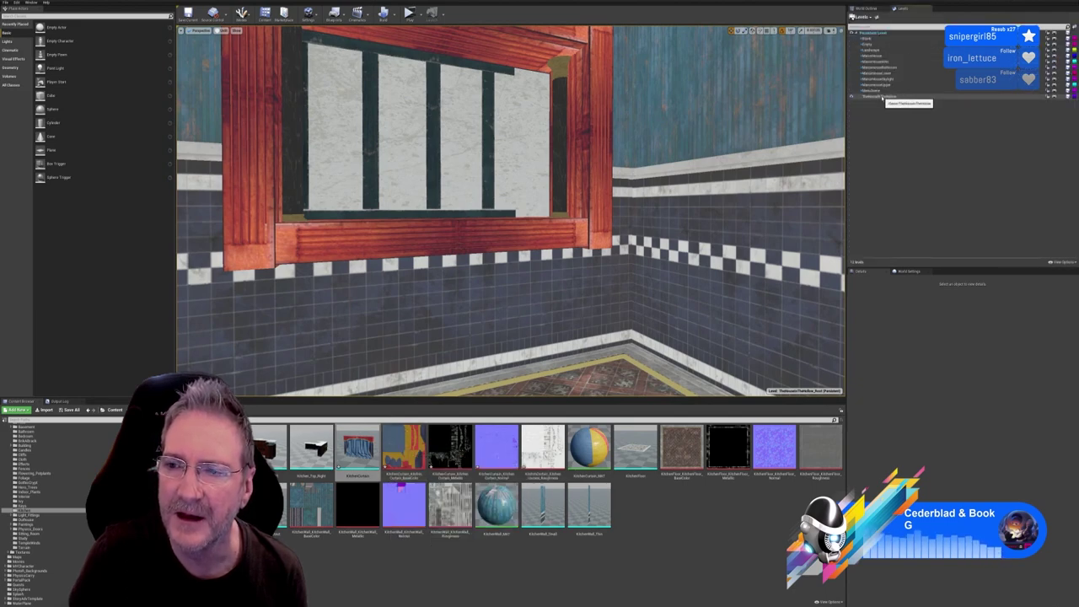
pyautogui.doubleClick(885, 97)
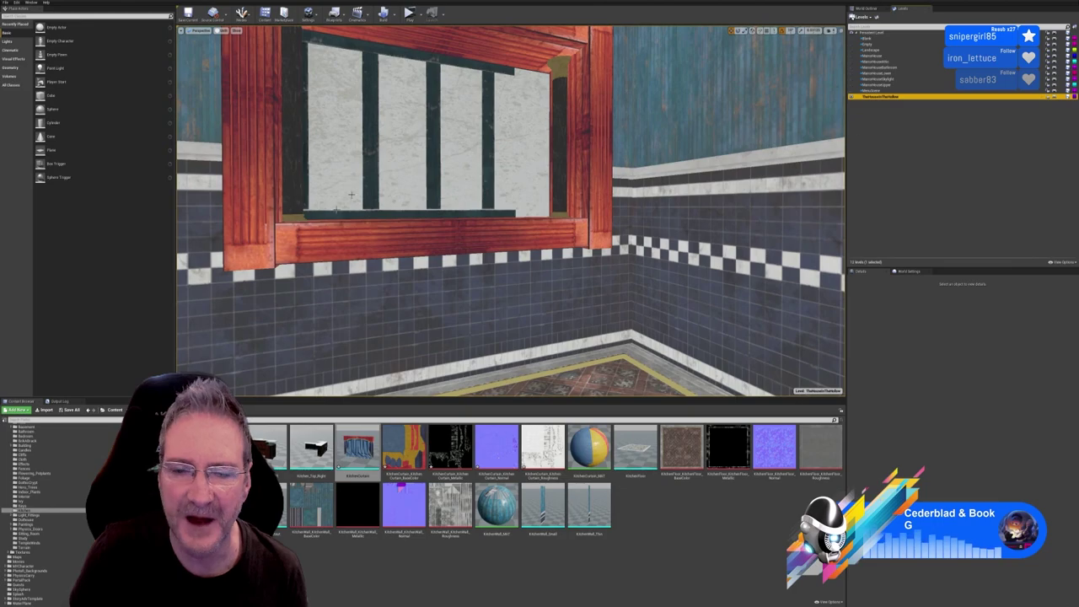
# Place the KitchenCurtain mesh on the floor area below the kitchen window and rotate it about the vertical axis to face the room
pyautogui.moveTo(591, 294); pyautogui.dragTo(708, 236, button='right')
pyautogui.moveTo(547, 278); pyautogui.dragTo(594, 282, button='right')
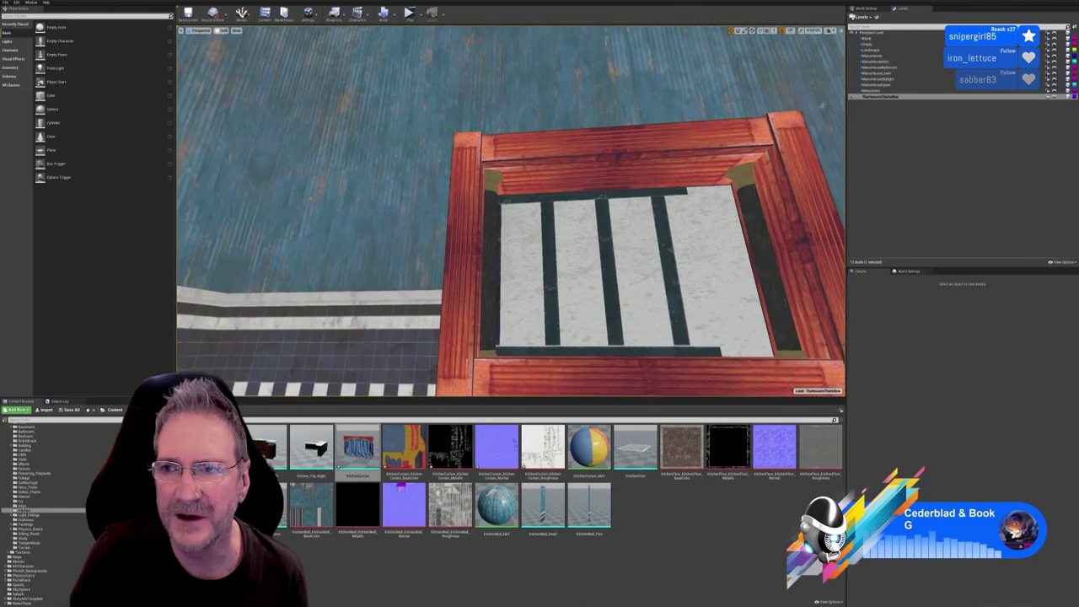
pyautogui.click(874, 8)
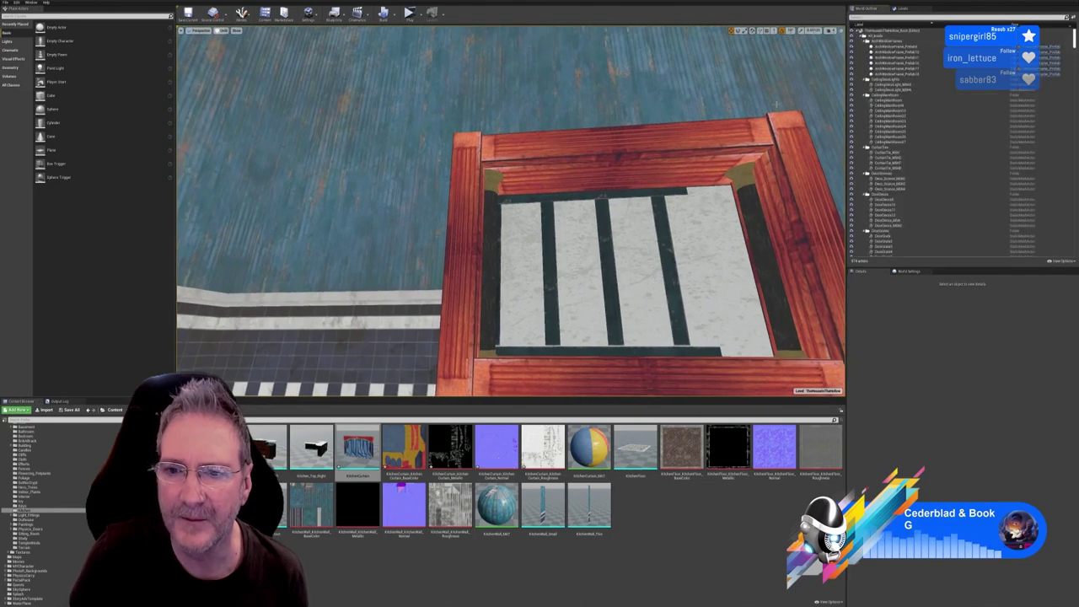
pyautogui.moveTo(590, 253); pyautogui.dragTo(605, 222, button='right')
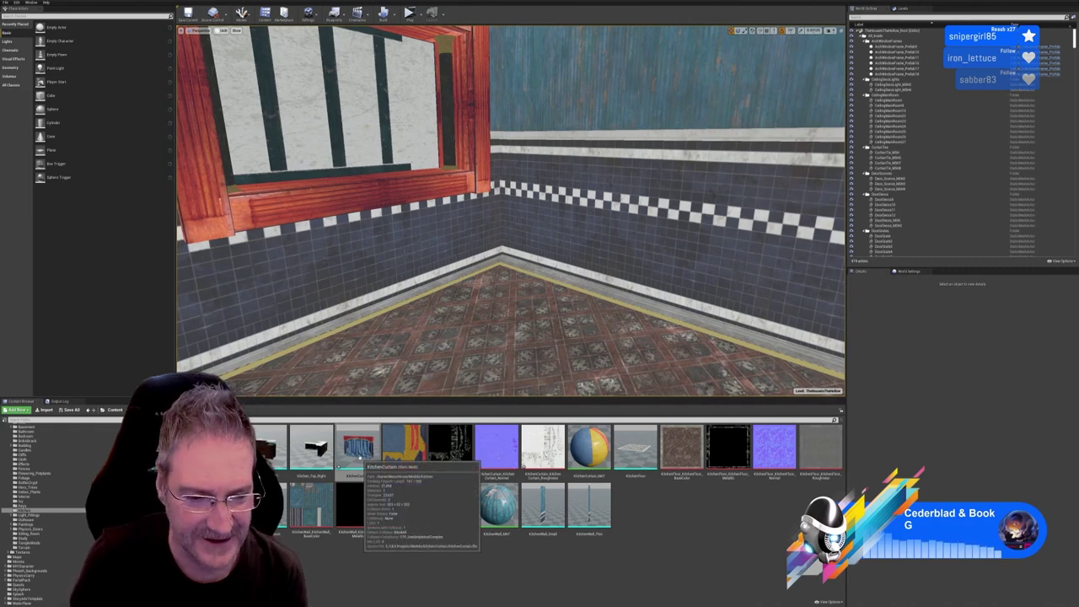
pyautogui.moveTo(357, 451); pyautogui.dragTo(430, 272)
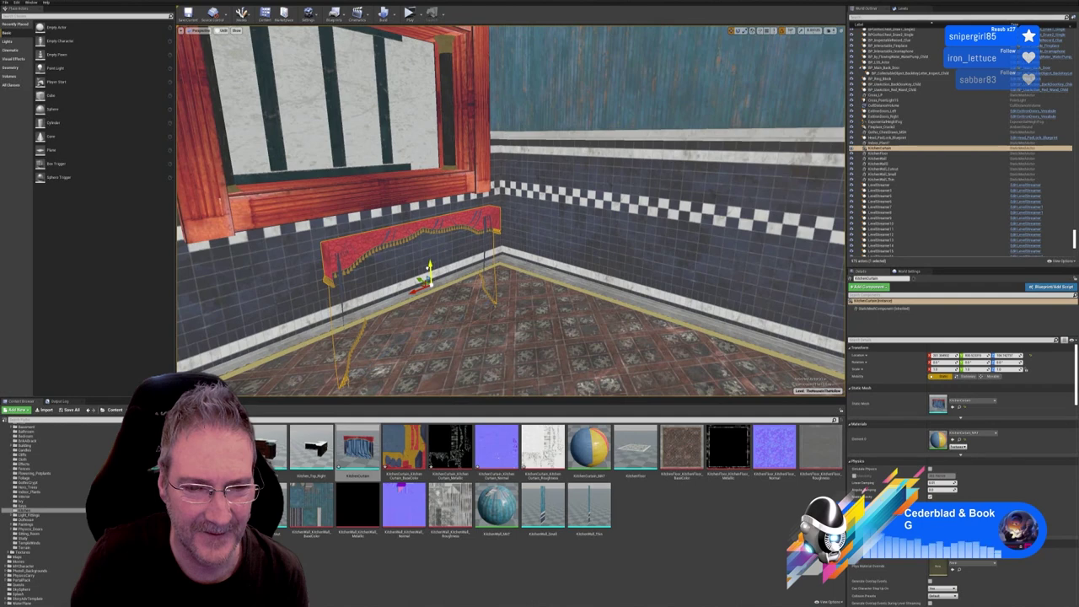
pyautogui.click(741, 31)
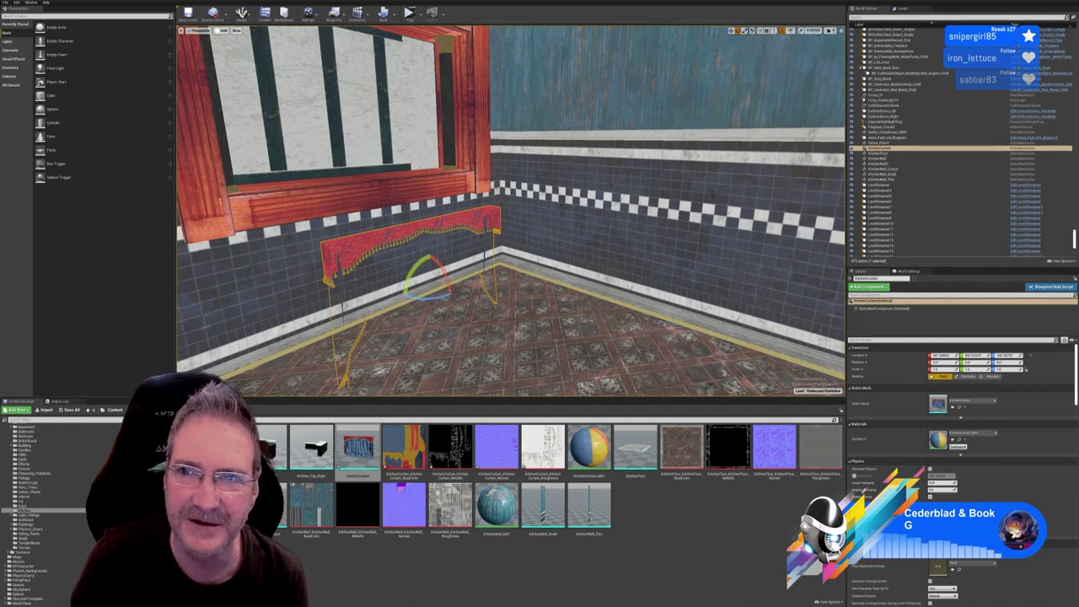
pyautogui.moveTo(432, 299); pyautogui.dragTo(474, 293)
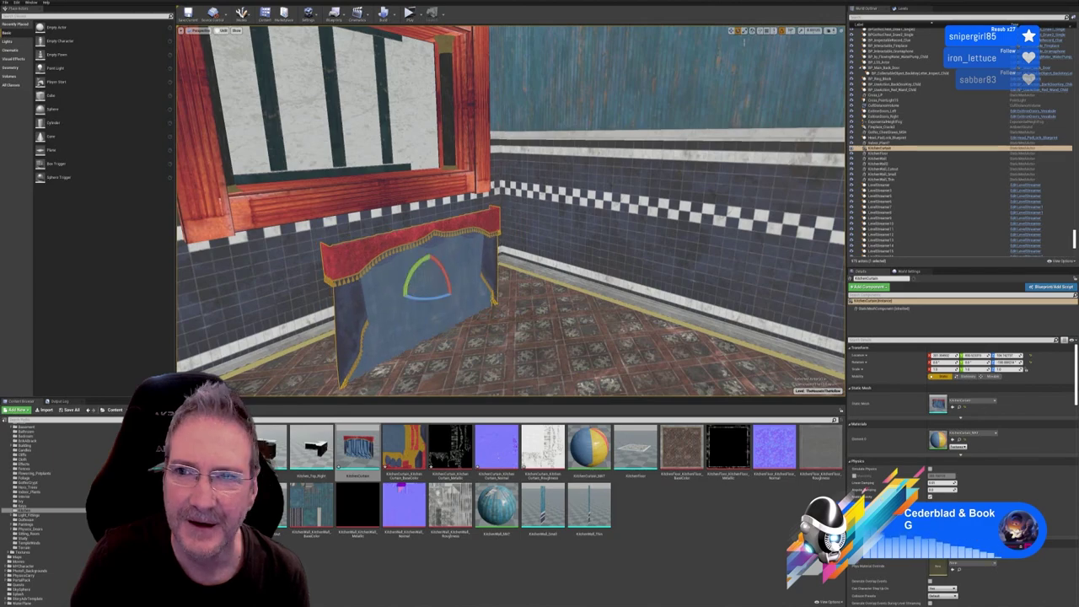
# Raise the curtain in front of the window and scale it up uniformly to roughly the window's width
pyautogui.click(731, 30)
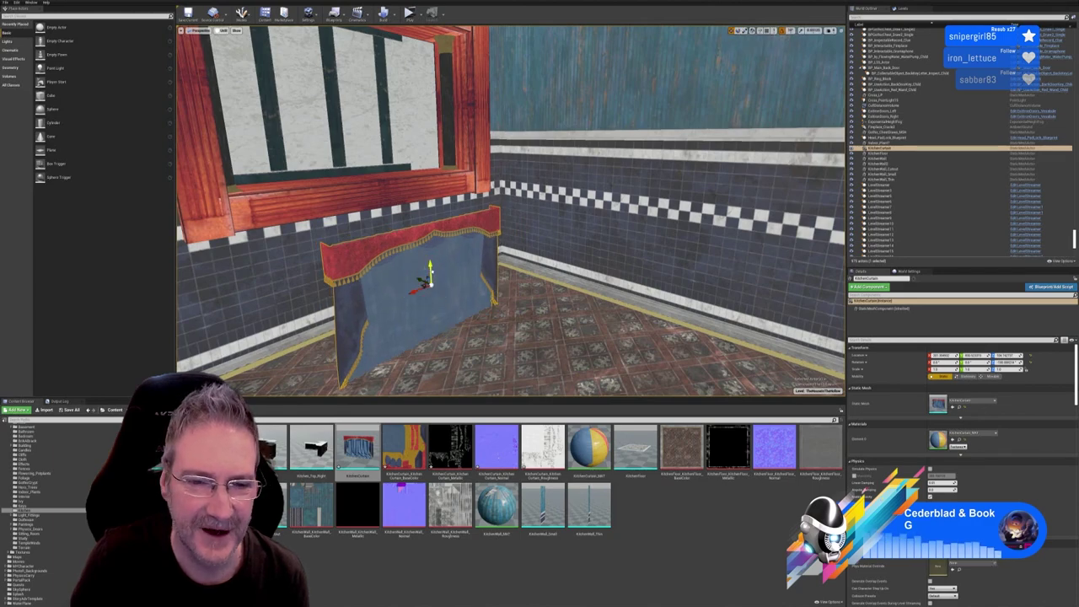
pyautogui.moveTo(428, 272); pyautogui.dragTo(420, 120)
pyautogui.moveTo(420, 119); pyautogui.dragTo(403, 66, button='right')
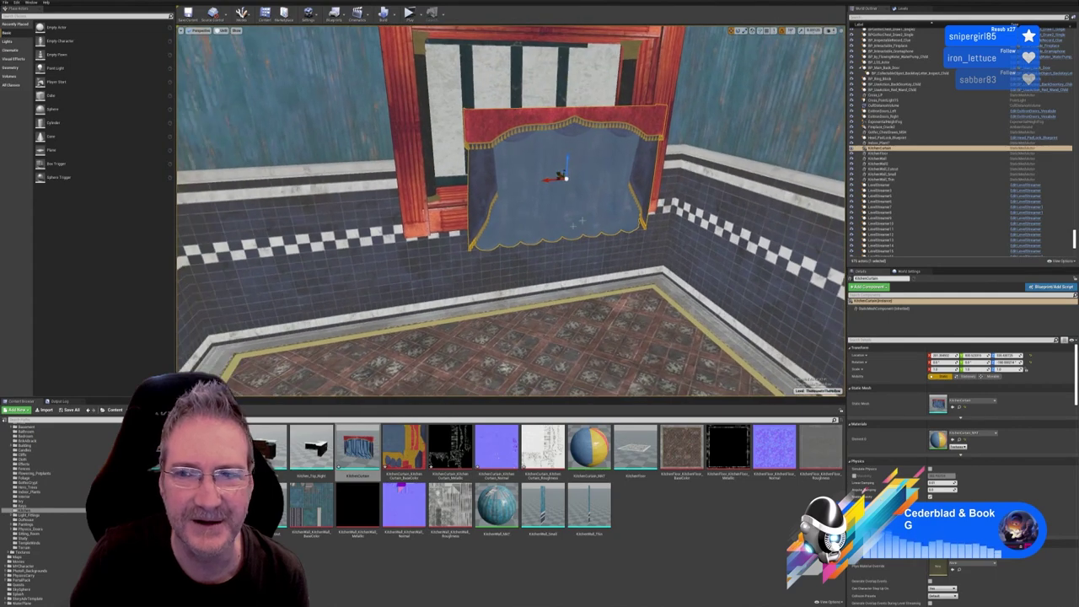
pyautogui.click(746, 30)
pyautogui.moveTo(573, 175); pyautogui.dragTo(712, 63)
pyautogui.click(731, 31)
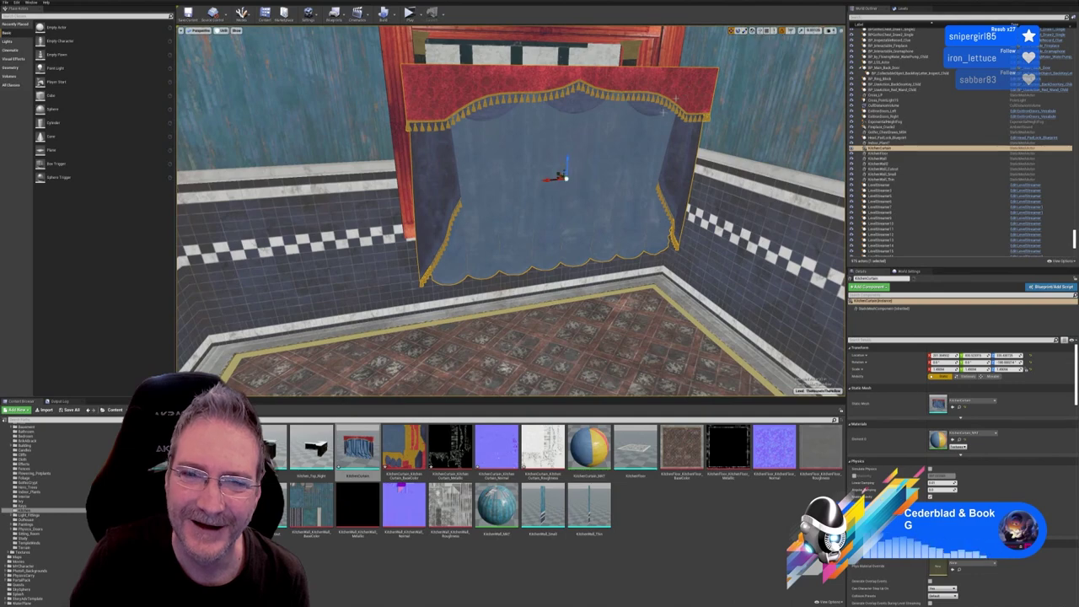
# Move the curtain back to the wall, then up and across so it sits within the red window frame
pyautogui.moveTo(565, 197); pyautogui.dragTo(615, 164, button='right')
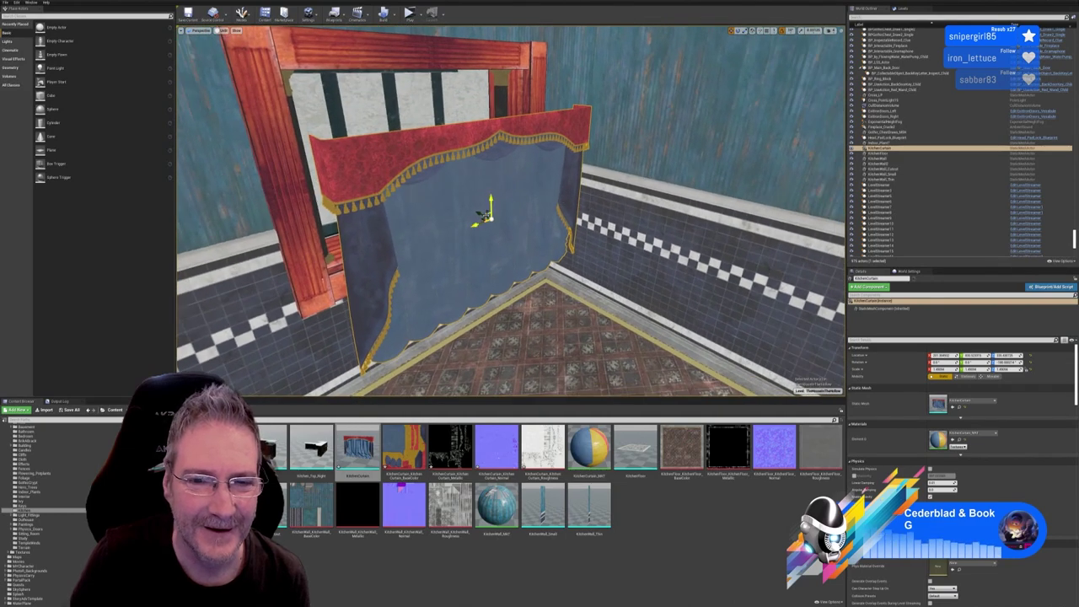
pyautogui.moveTo(472, 212); pyautogui.dragTo(440, 208)
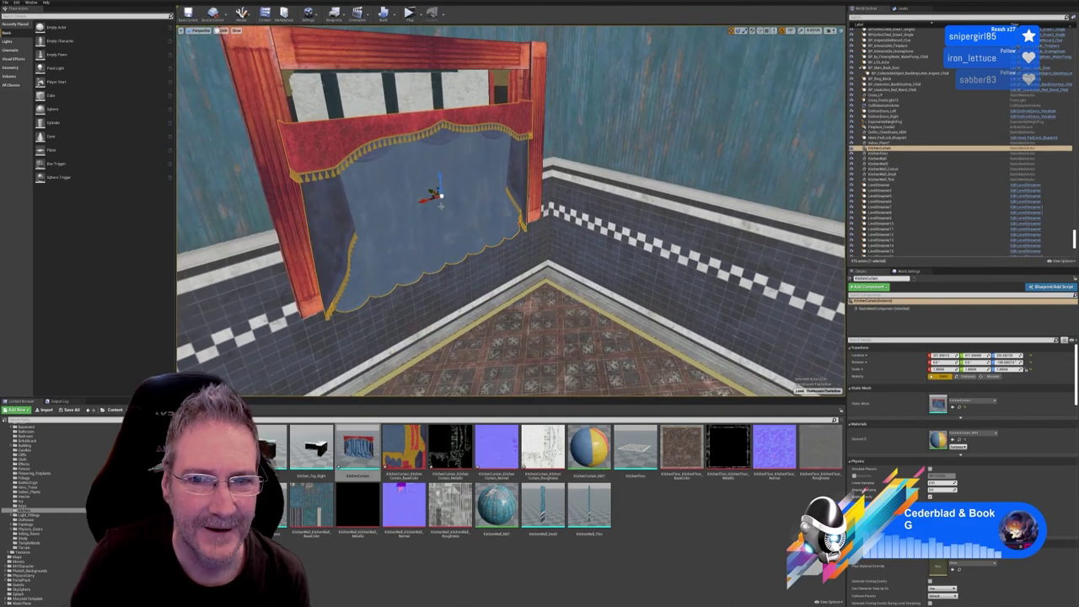
pyautogui.moveTo(440, 208); pyautogui.dragTo(456, 232, button='right')
pyautogui.moveTo(415, 151); pyautogui.dragTo(492, 240, button='right')
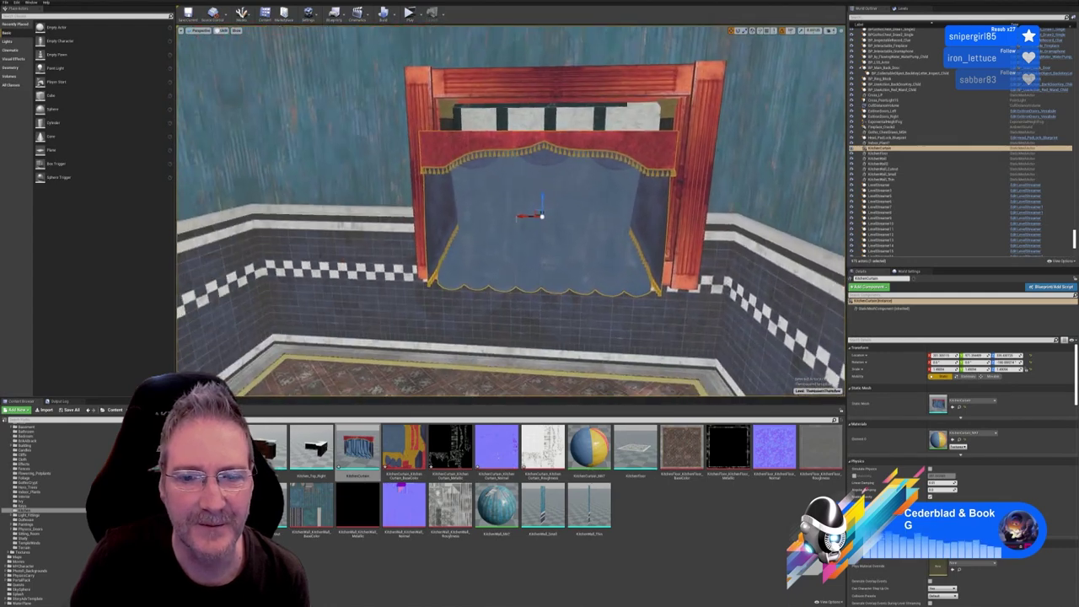
pyautogui.moveTo(528, 217); pyautogui.dragTo(550, 166)
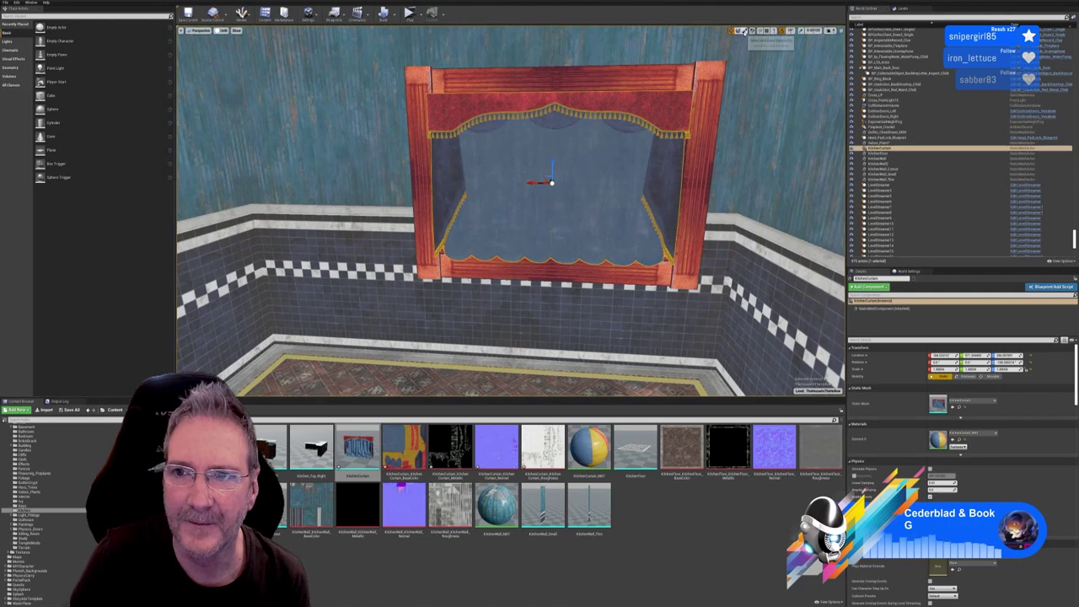
# Scale the curtain up uniformly until it covers nearly the whole window frame
pyautogui.click(745, 31)
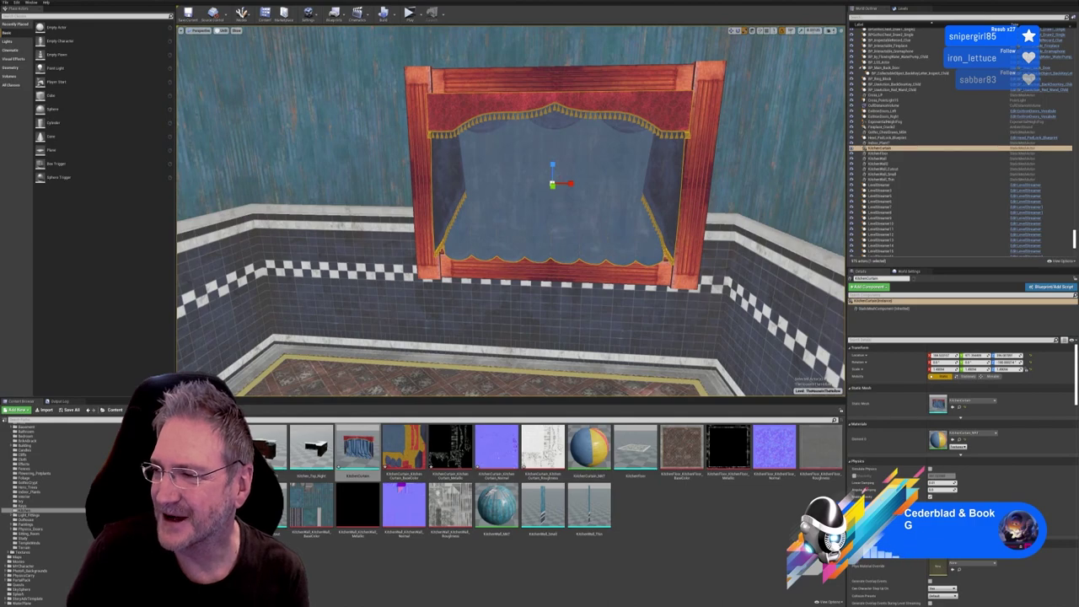
pyautogui.moveTo(516, 209); pyautogui.dragTo(540, 216, button='right')
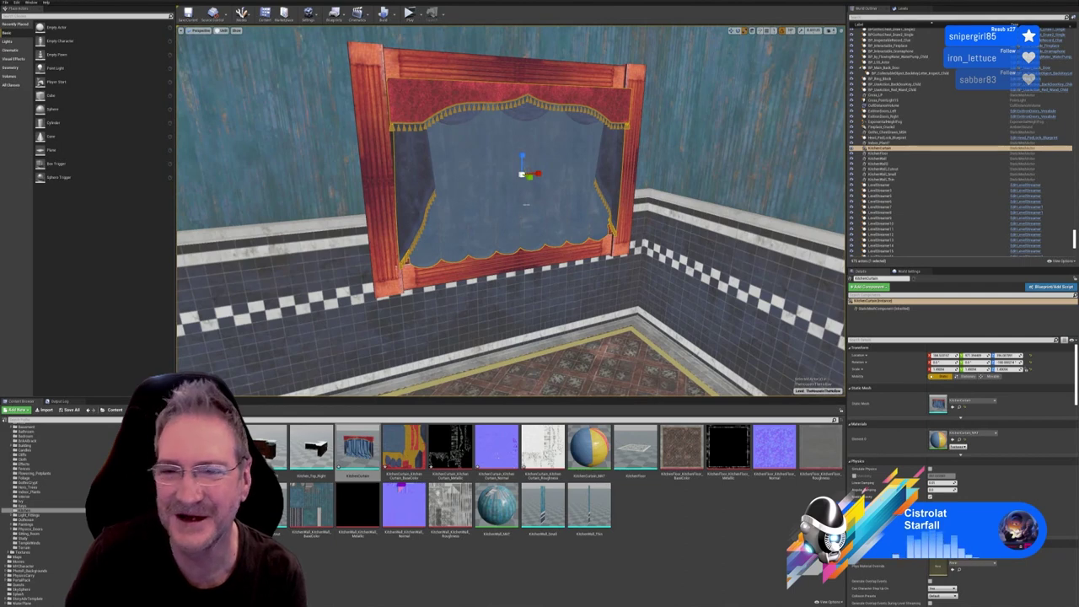
pyautogui.moveTo(523, 174); pyautogui.dragTo(563, 158)
pyautogui.moveTo(522, 173); pyautogui.dragTo(536, 164)
pyautogui.click(731, 31)
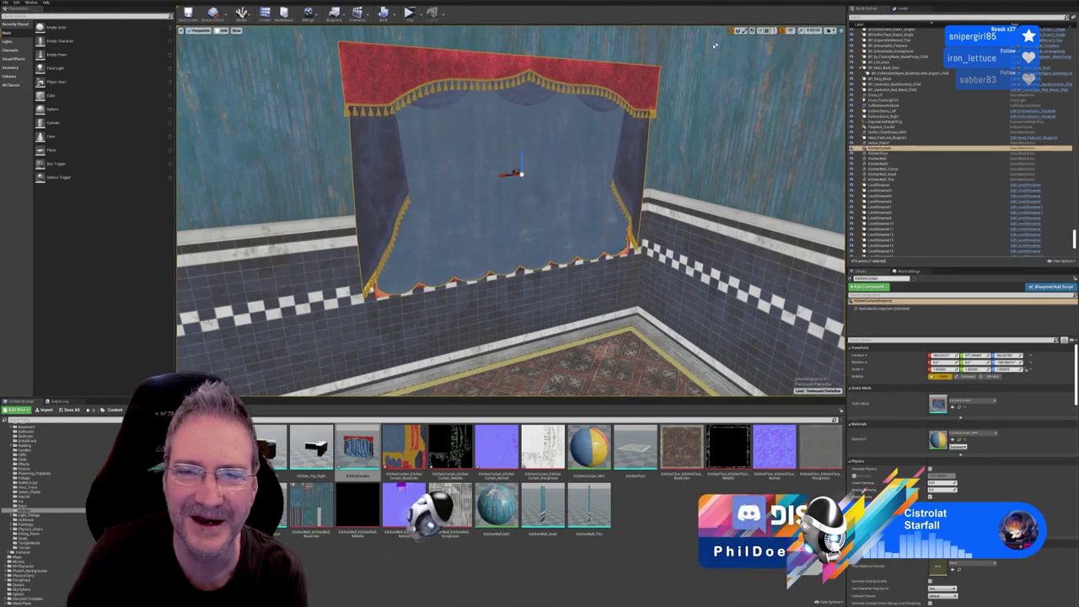
# Nudge the enlarged curtain back toward the wall so it sits closer over the window frame
pyautogui.moveTo(542, 174)
pyautogui.mouseDown(button='right')
pyautogui.moveTo(597, 167)
pyautogui.moveTo(521, 151)
pyautogui.moveTo(539, 157)
pyautogui.mouseUp(button='right')
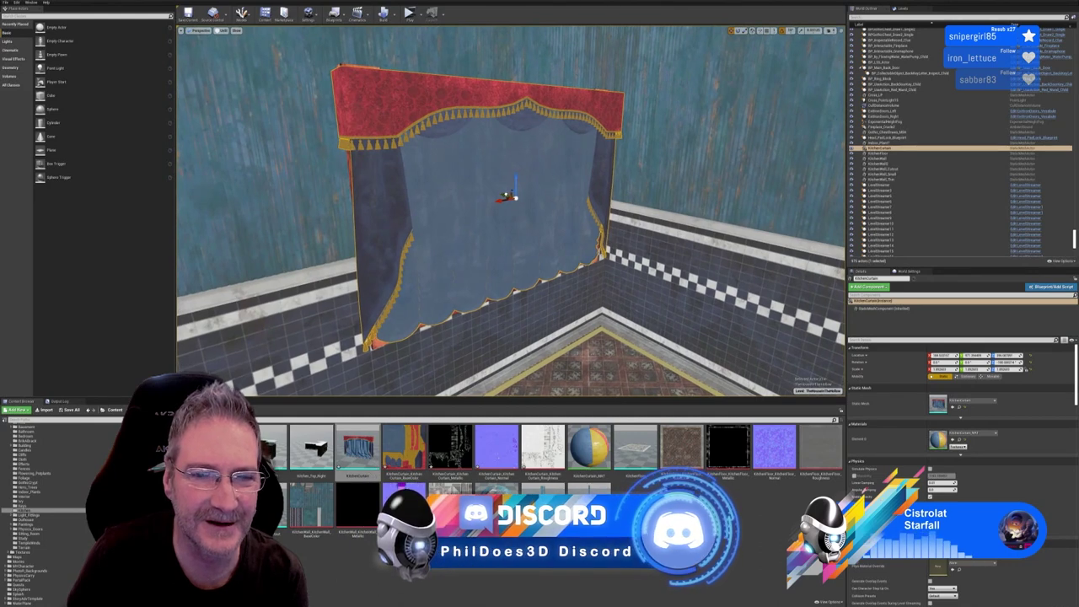
pyautogui.moveTo(505, 195); pyautogui.dragTo(498, 193)
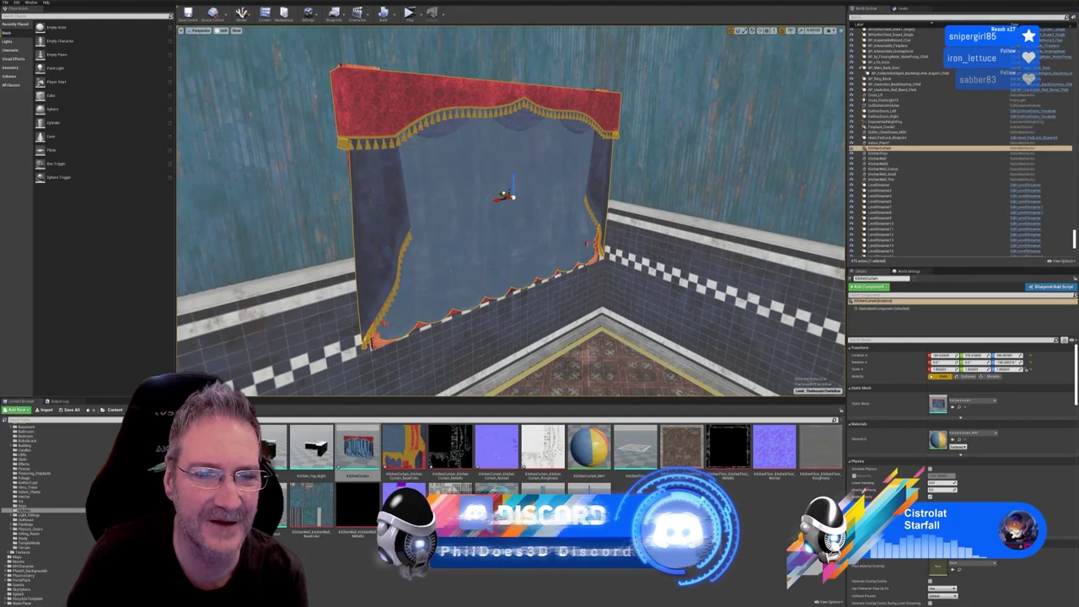
pyautogui.moveTo(578, 222)
pyautogui.mouseDown(button='right')
pyautogui.moveTo(568, 183)
pyautogui.moveTo(584, 203)
pyautogui.mouseUp(button='right')
pyautogui.moveTo(594, 195); pyautogui.dragTo(593, 190)
pyautogui.moveTo(593, 190); pyautogui.dragTo(663, 196, button='right')
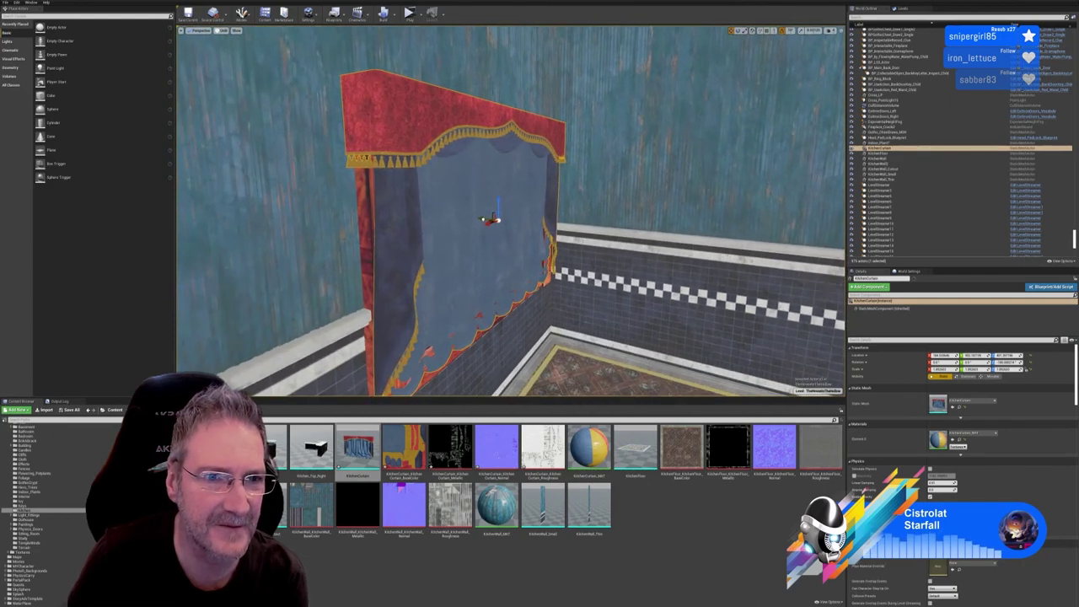
# Deselect the curtain and inspect its fit over the window from several angles and distances
pyautogui.moveTo(511, 211); pyautogui.dragTo(346, 224, button='right')
pyautogui.press('d')
pyautogui.press('s')
pyautogui.moveTo(592, 288)
pyautogui.mouseDown(button='right')
pyautogui.moveTo(472, 236)
pyautogui.moveTo(591, 288)
pyautogui.mouseUp(button='right')
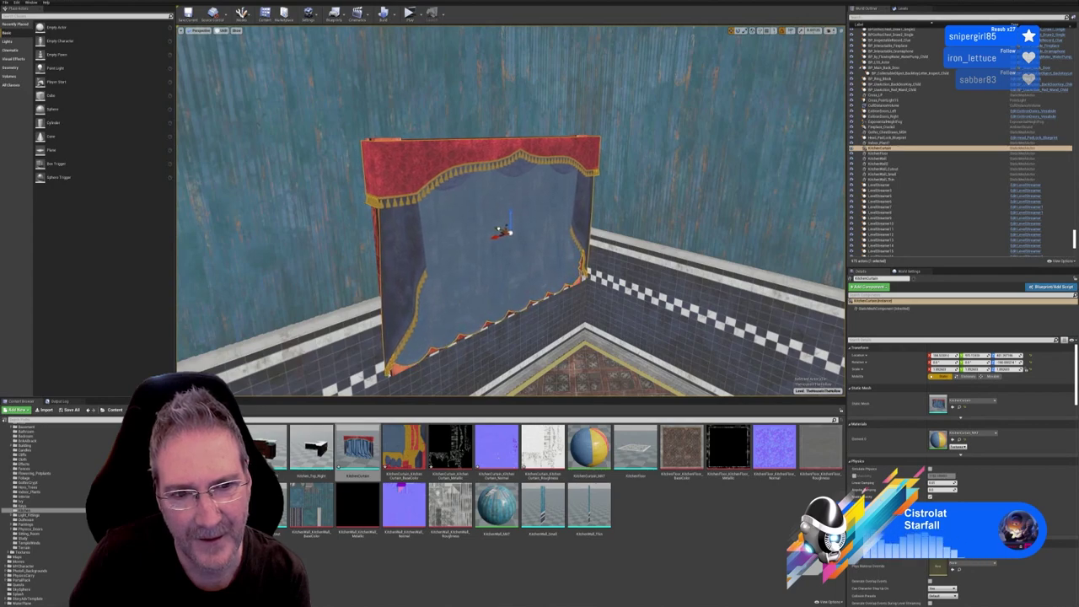
pyautogui.moveTo(656, 296); pyautogui.dragTo(633, 295, button='right')
pyautogui.press('d')
pyautogui.press('s')
pyautogui.press('a')
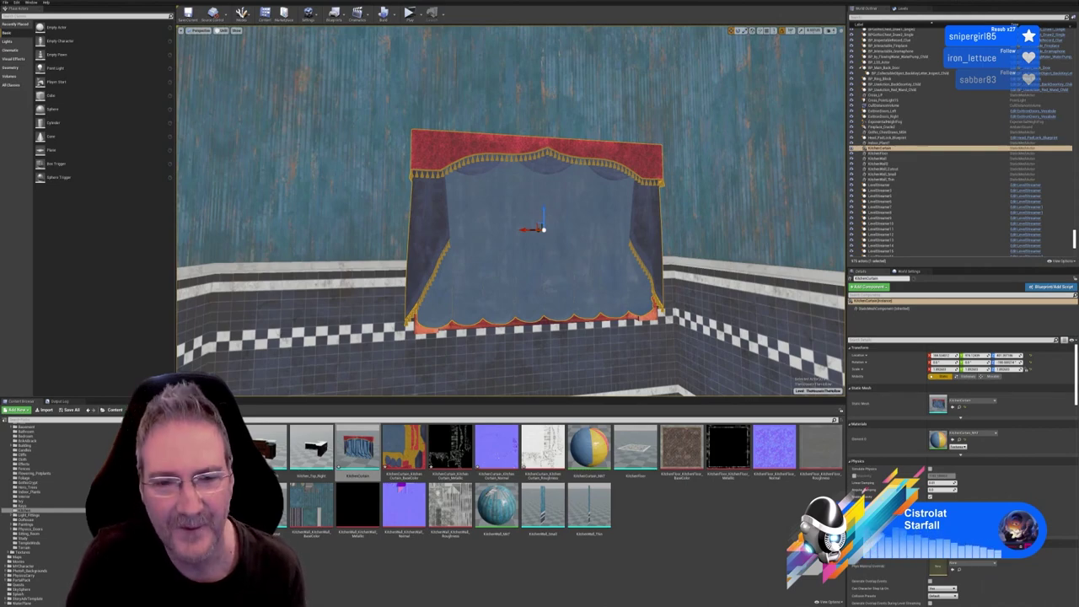
pyautogui.press('Escape')
pyautogui.moveTo(510, 210); pyautogui.dragTo(569, 202, button='right')
pyautogui.moveTo(539, 241)
pyautogui.mouseDown(button='right')
pyautogui.moveTo(538, 257)
pyautogui.moveTo(533, 242)
pyautogui.moveTo(549, 250)
pyautogui.moveTo(548, 234)
pyautogui.mouseUp(button='right')
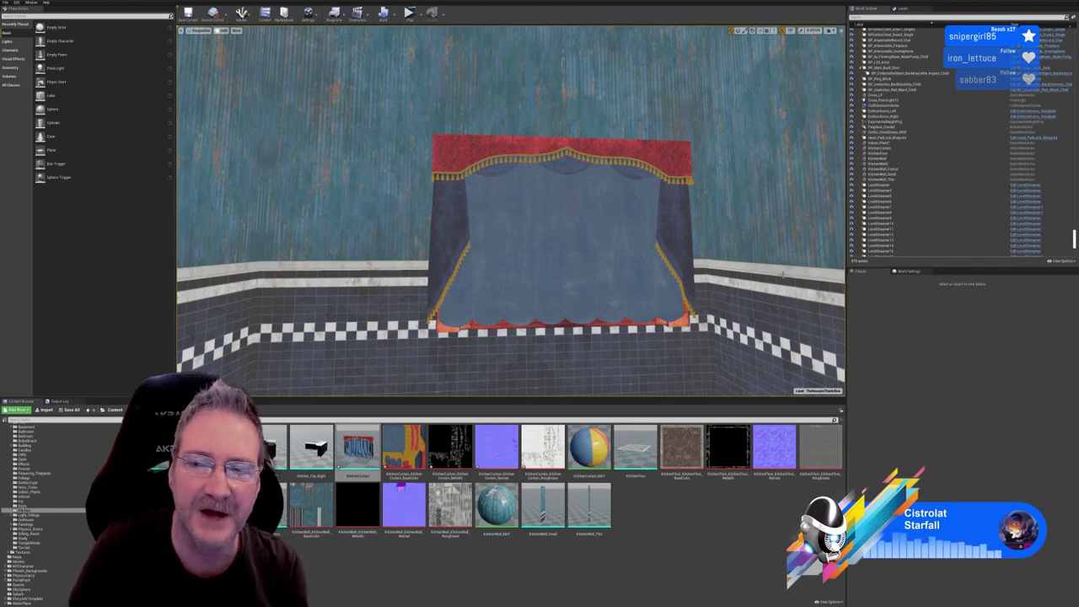
pyautogui.moveTo(510, 211)
pyautogui.mouseDown(button='right')
pyautogui.moveTo(560, 253)
pyautogui.moveTo(489, 271)
pyautogui.moveTo(529, 288)
pyautogui.moveTo(578, 289)
pyautogui.moveTo(508, 280)
pyautogui.moveTo(551, 278)
pyautogui.moveTo(534, 280)
pyautogui.moveTo(504, 223)
pyautogui.mouseUp(button='right')
pyautogui.press('w')
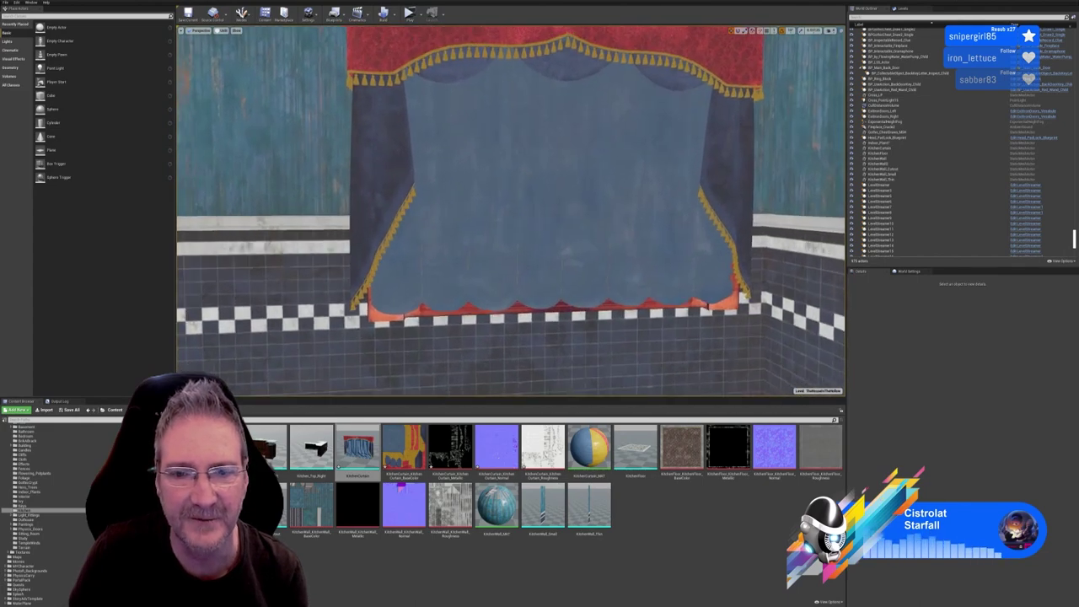
pyautogui.press('s')
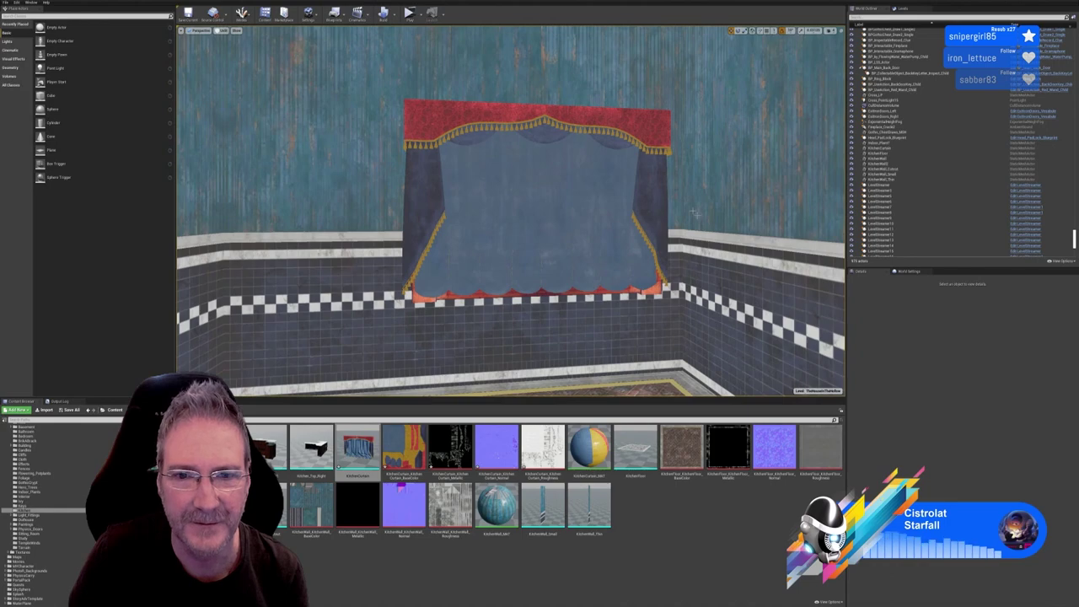
pyautogui.moveTo(594, 137); pyautogui.dragTo(638, 165, button='right')
pyautogui.moveTo(499, 224); pyautogui.dragTo(492, 224, button='right')
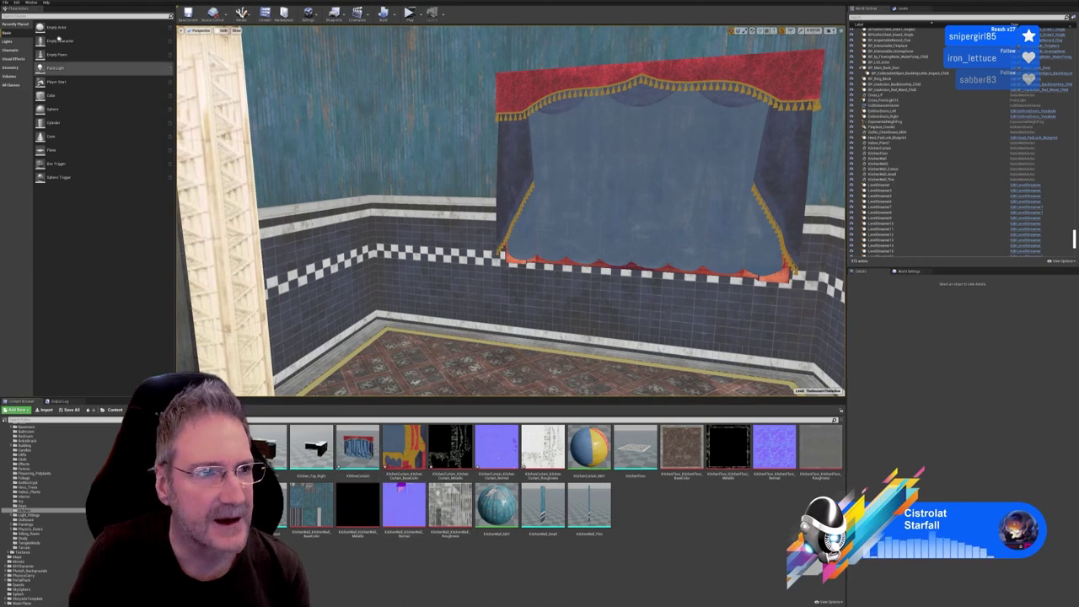
# Save all modified levels and assets
pyautogui.click(5, 2)
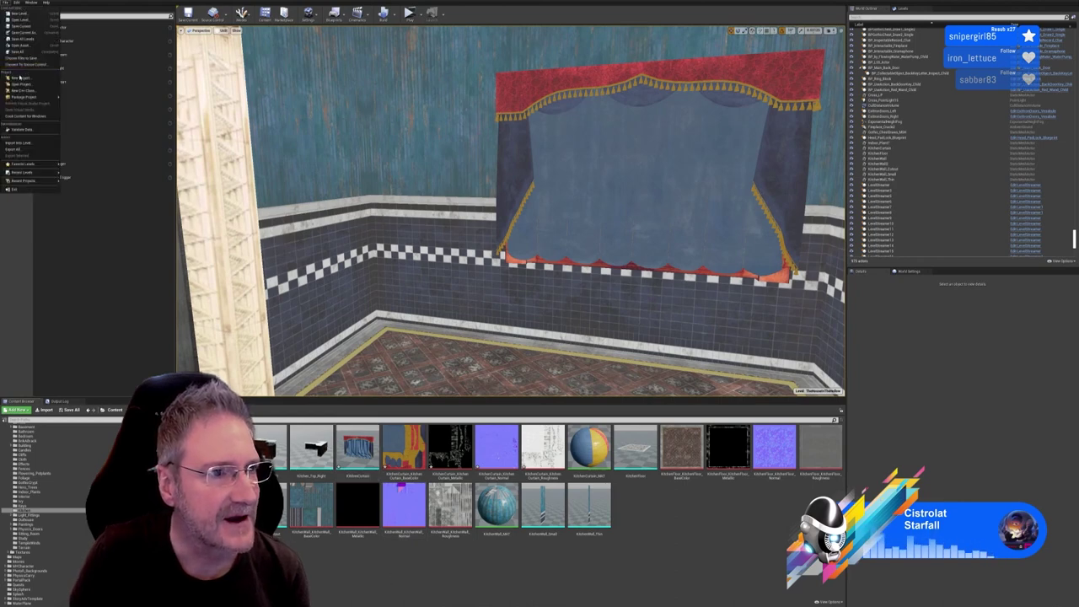
pyautogui.click(21, 51)
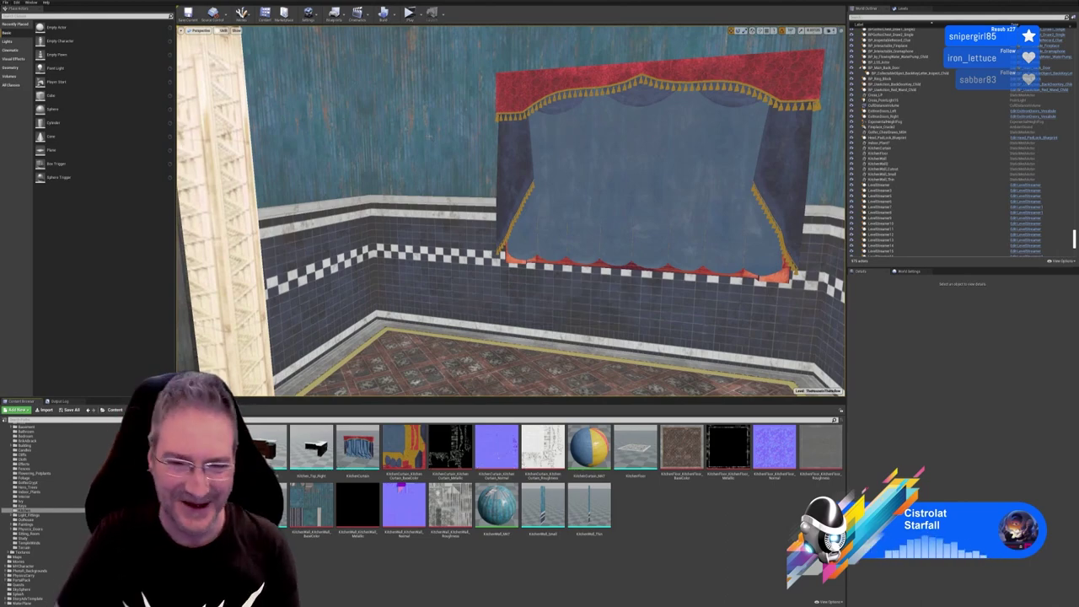
pyautogui.moveTo(425, 253); pyautogui.dragTo(560, 361, button='right')
pyautogui.moveTo(420, 312); pyautogui.dragTo(361, 316, button='right')
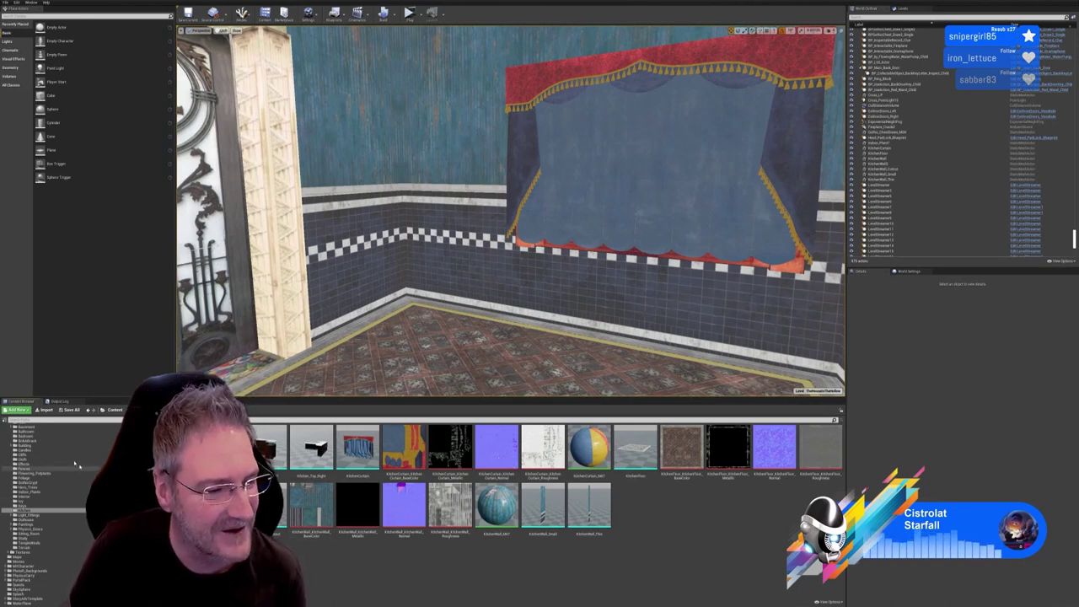
pyautogui.click(44, 409)
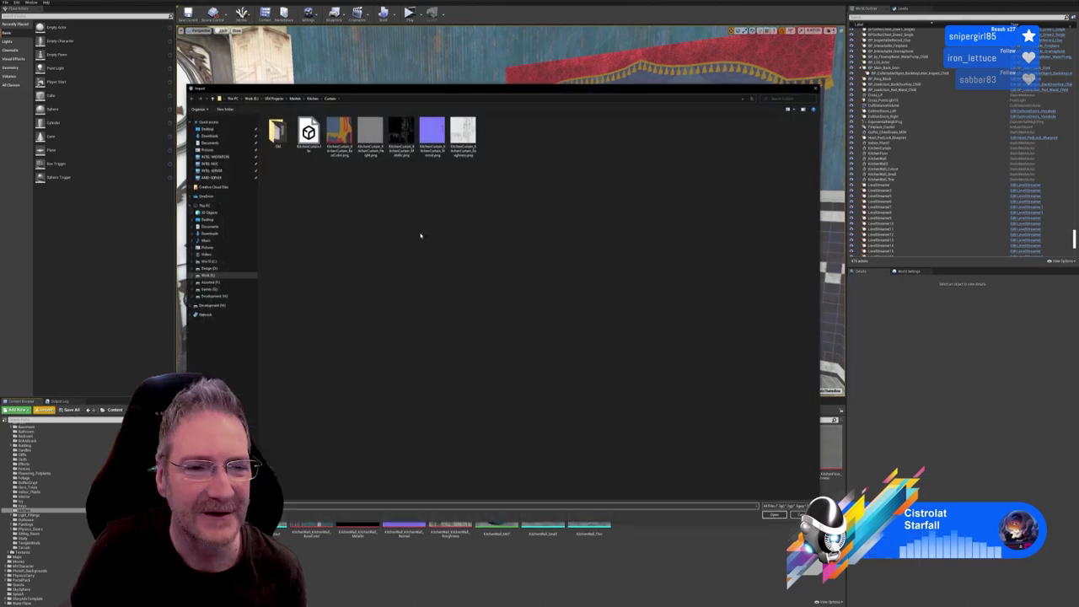
pyautogui.click(312, 99)
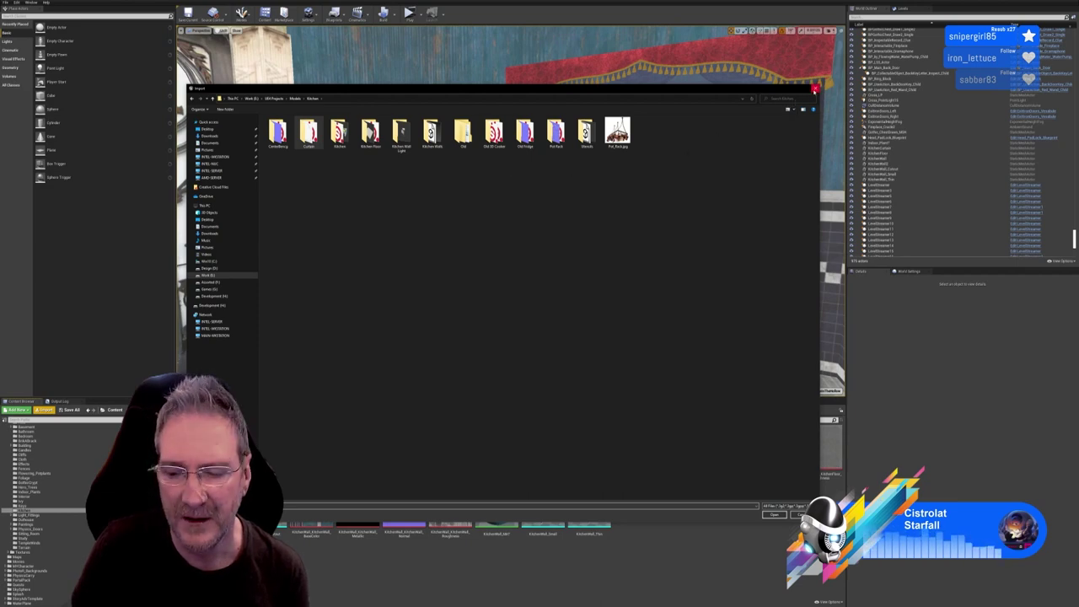
pyautogui.click(799, 514)
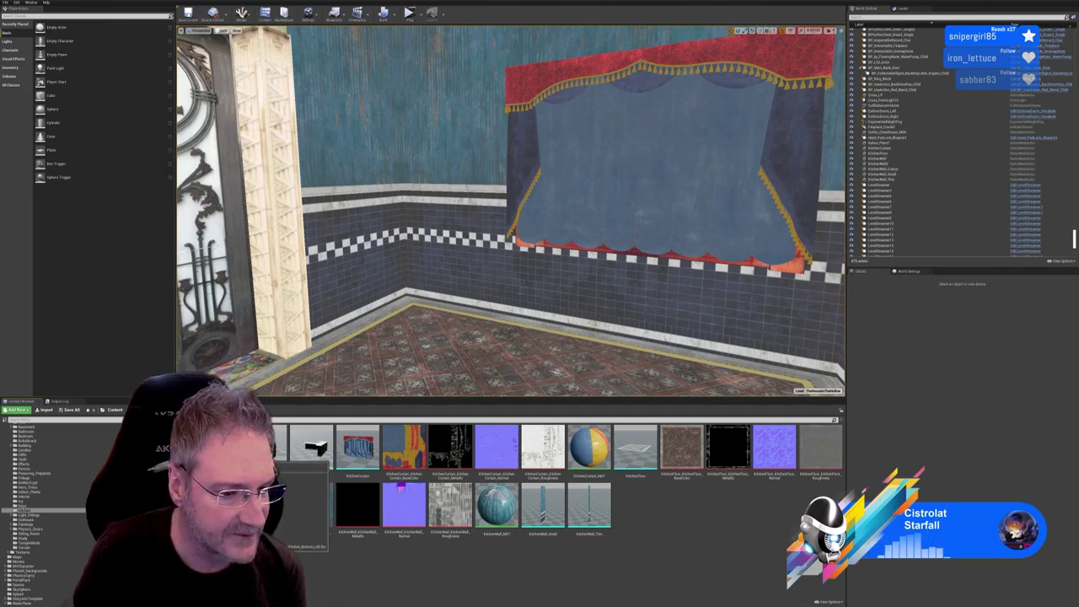
# Place the Kitchen_Bottom_Left counter on the kitchen floor near the window and rotate it so its shelves face into the room
pyautogui.moveTo(173, 447); pyautogui.dragTo(438, 354)
pyautogui.moveTo(437, 354); pyautogui.dragTo(350, 384, button='right')
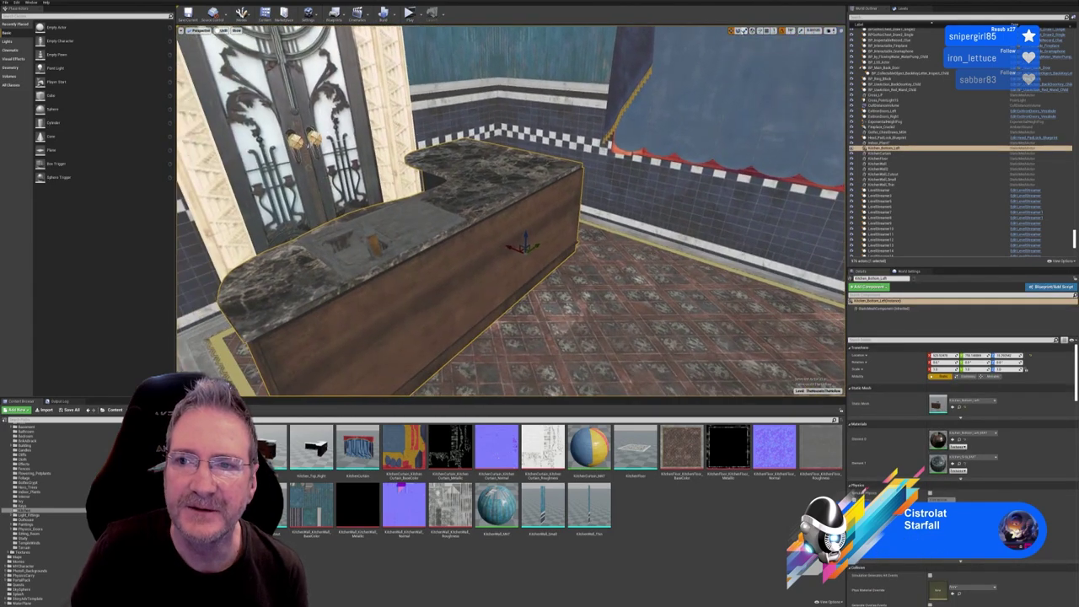
pyautogui.click(747, 30)
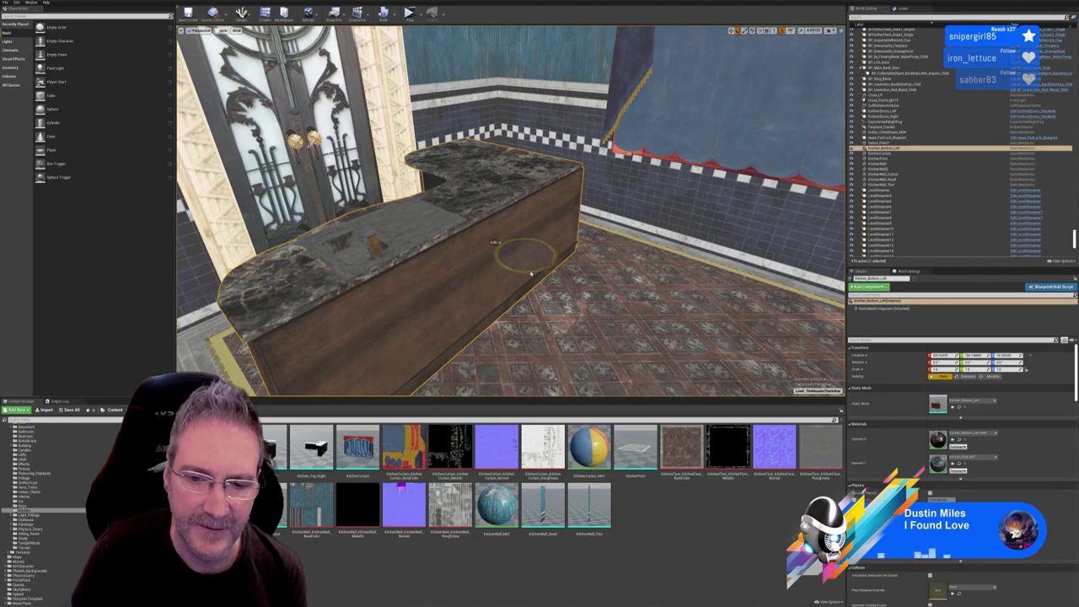
pyautogui.moveTo(531, 273); pyautogui.dragTo(499, 276)
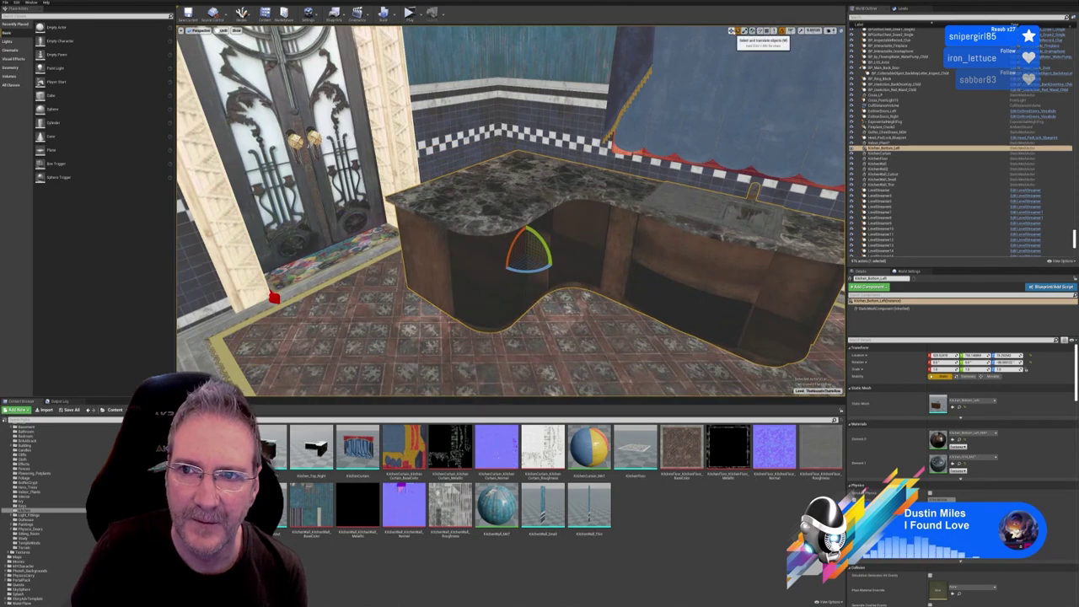
# Move the left counter back into the corner between the double doors and the curtained window
pyautogui.click(738, 31)
pyautogui.moveTo(675, 165); pyautogui.dragTo(678, 162, button='right')
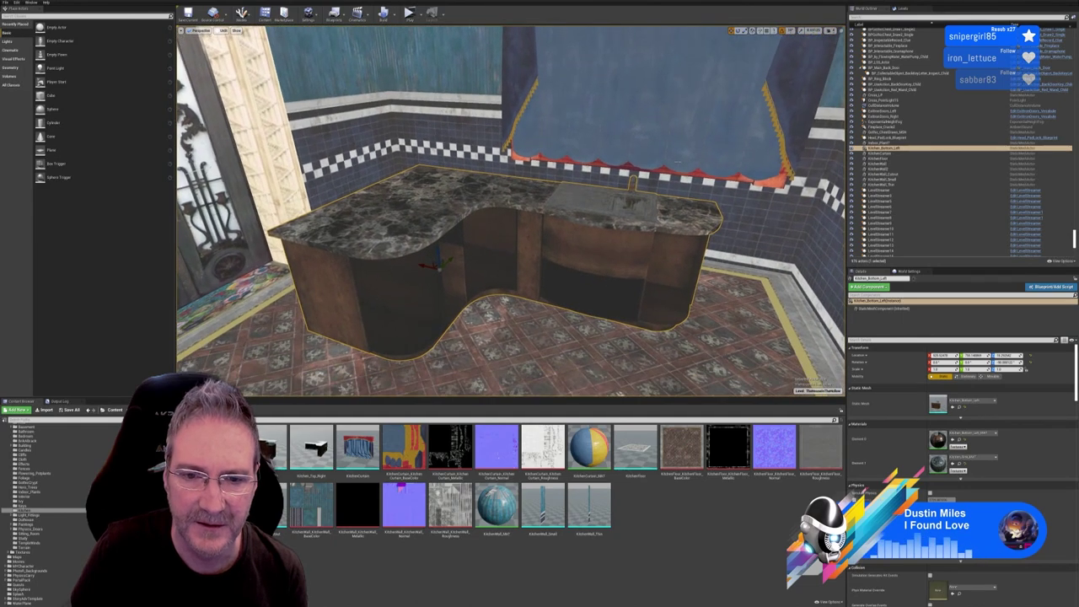
pyautogui.moveTo(581, 190); pyautogui.dragTo(581, 189, button='right')
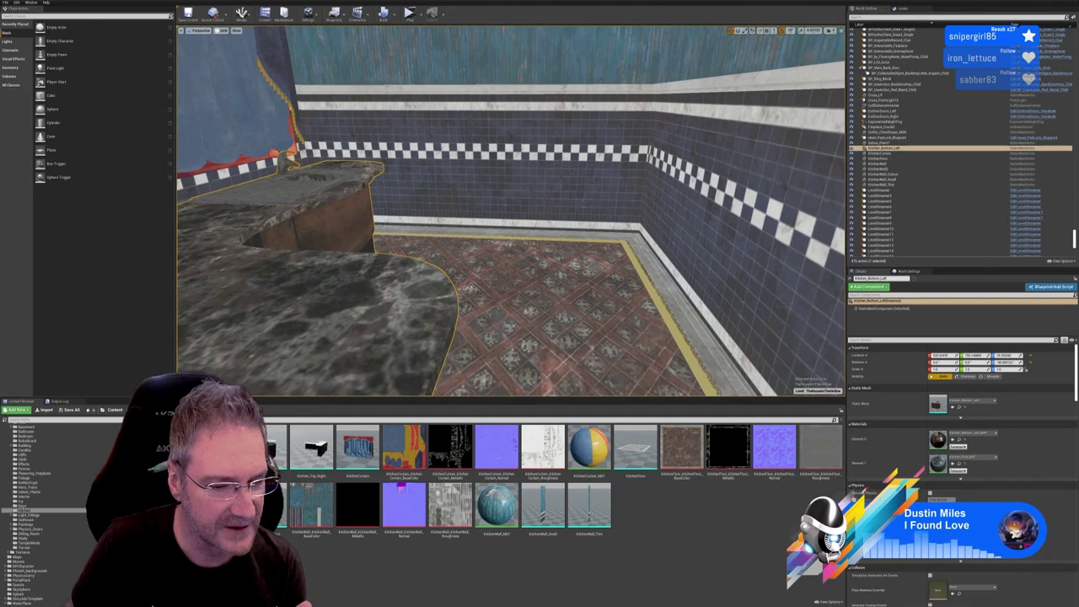
pyautogui.moveTo(581, 190); pyautogui.dragTo(580, 190, button='right')
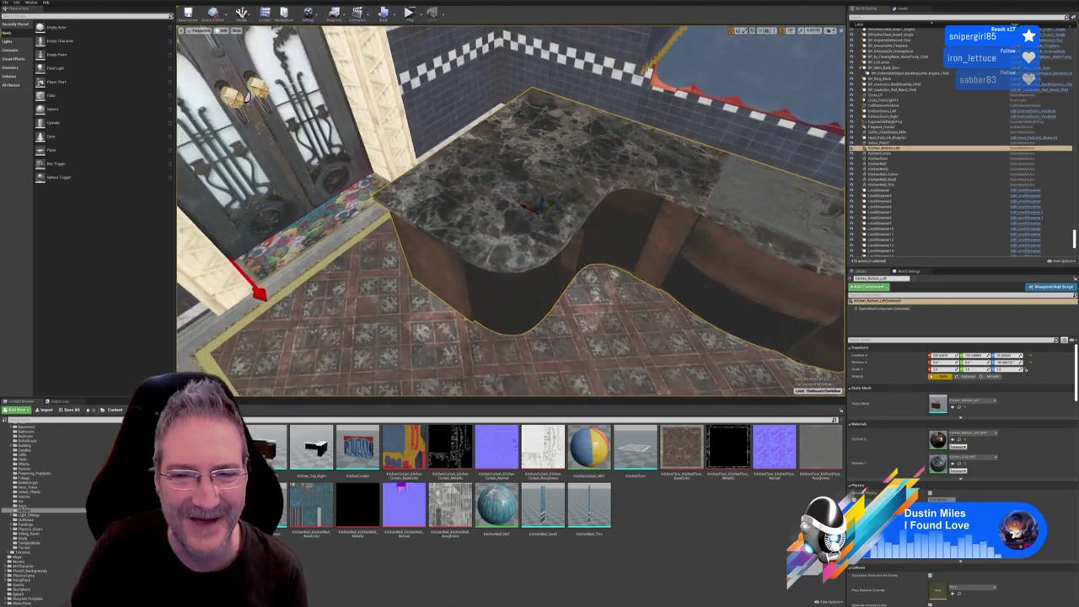
pyautogui.moveTo(552, 206); pyautogui.dragTo(502, 133)
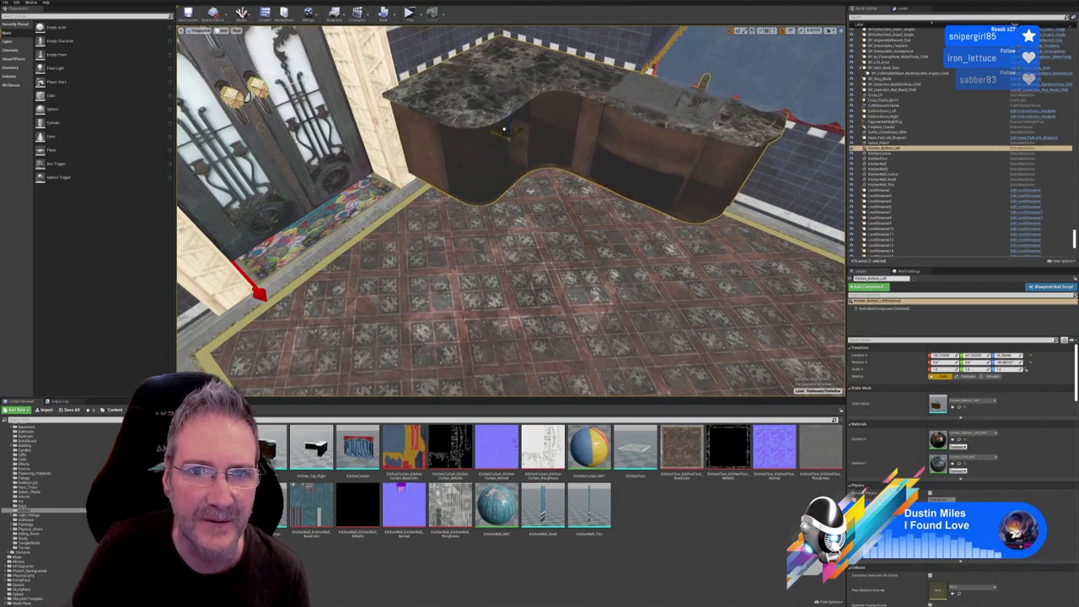
# Lower the left counter slightly onto the floor and nudge it closer to the walls, checking the fit from several angles
pyautogui.moveTo(504, 137); pyautogui.dragTo(531, 101, button='right')
pyautogui.moveTo(497, 246)
pyautogui.mouseDown(button='right')
pyautogui.moveTo(493, 257)
pyautogui.moveTo(539, 224)
pyautogui.moveTo(539, 211)
pyautogui.moveTo(497, 246)
pyautogui.mouseUp(button='right')
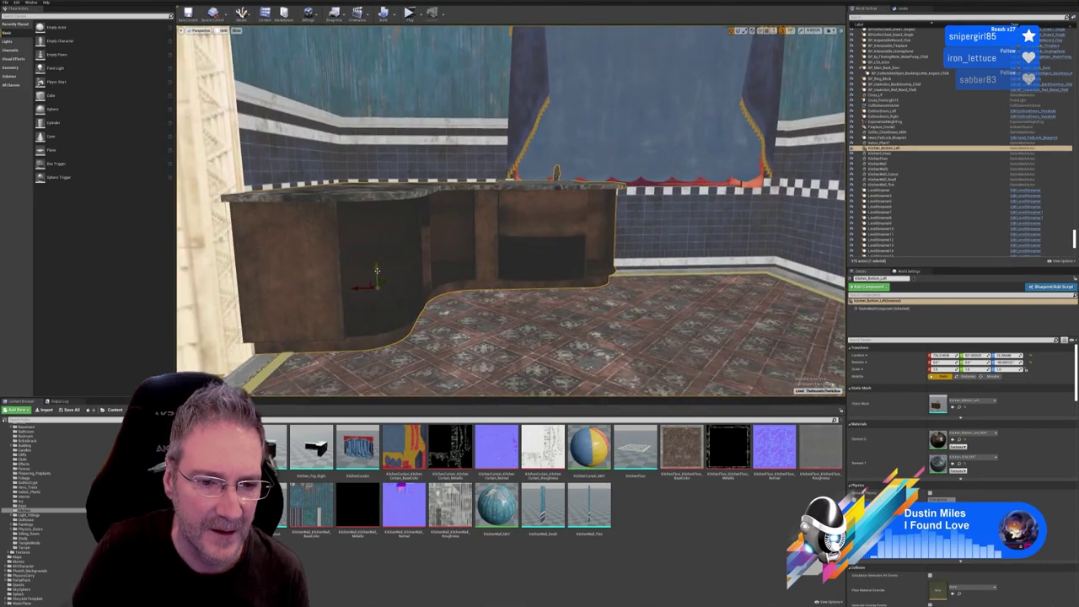
pyautogui.moveTo(377, 270); pyautogui.dragTo(377, 273)
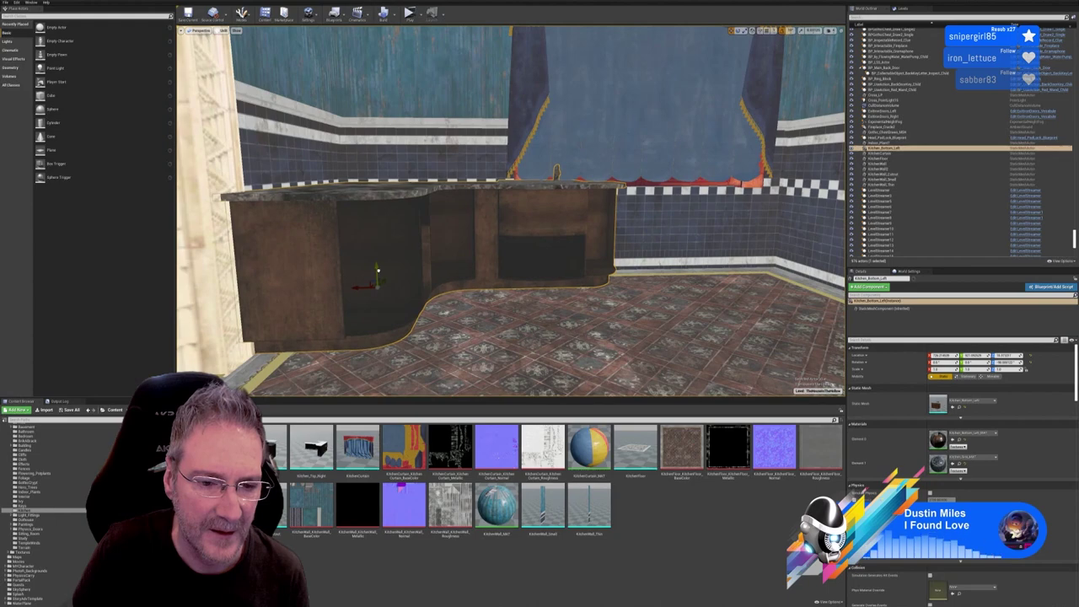
pyautogui.moveTo(383, 276); pyautogui.dragTo(345, 261, button='right')
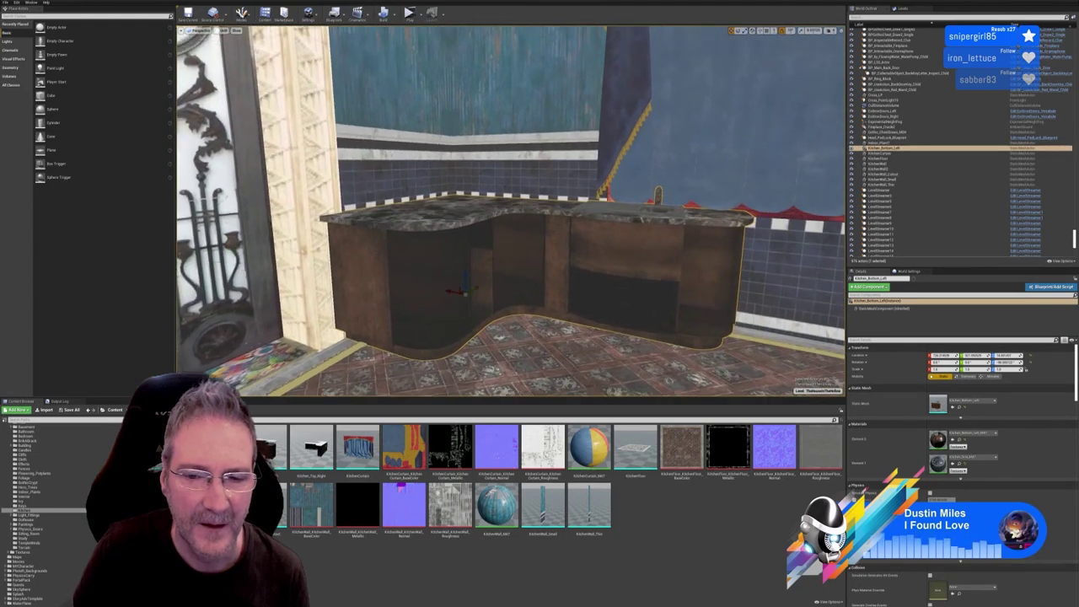
pyautogui.moveTo(510, 252); pyautogui.dragTo(527, 182, button='right')
pyautogui.moveTo(425, 329); pyautogui.dragTo(500, 374, button='right')
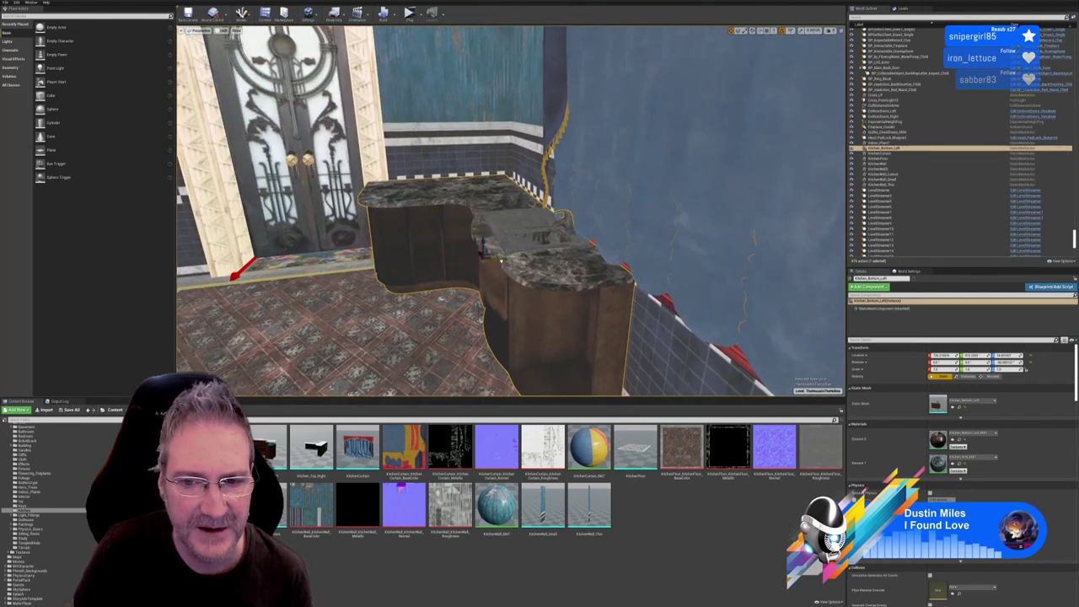
pyautogui.moveTo(500, 375); pyautogui.dragTo(508, 379, button='right')
pyautogui.moveTo(544, 248); pyautogui.dragTo(610, 278, button='right')
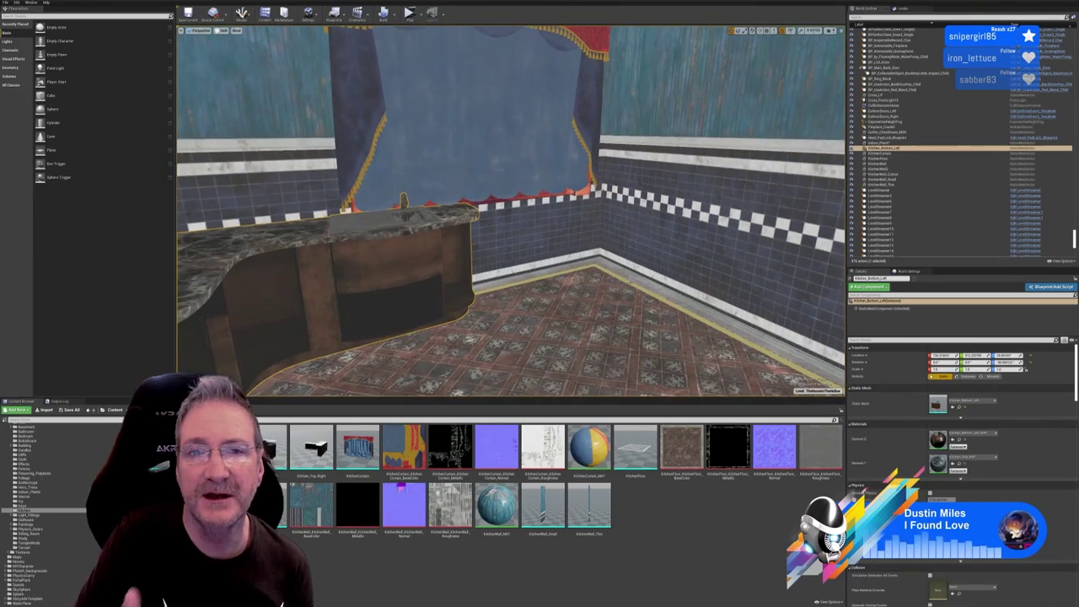
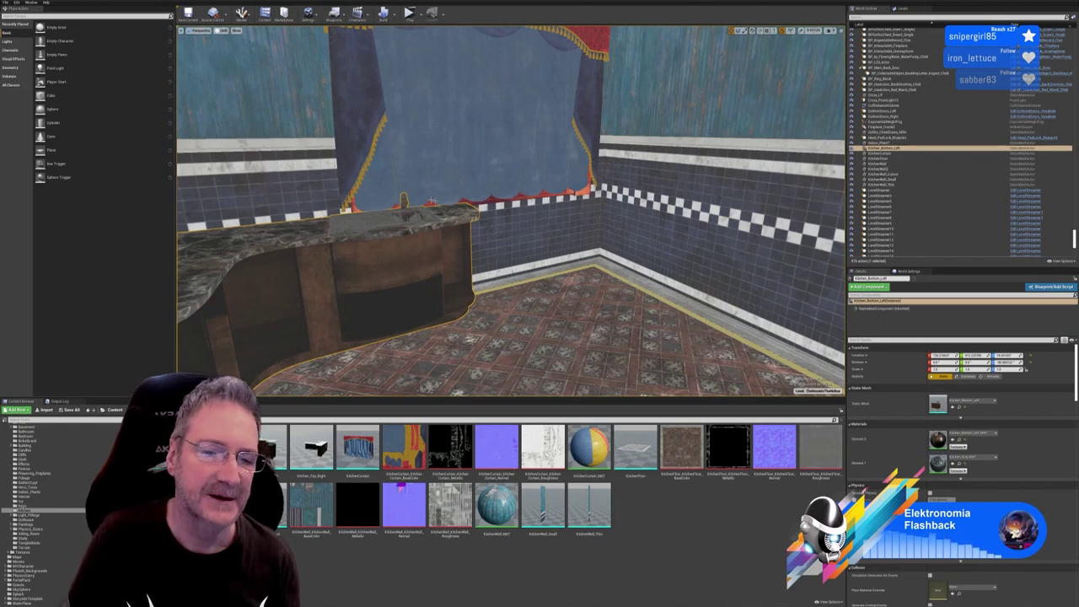
# Place the Kitchen_Bottom_Right counter on the empty side of the kitchen and rotate it so its shelves face into the room
pyautogui.moveTo(307, 211)
pyautogui.mouseDown(button='right')
pyautogui.moveTo(244, 232)
pyautogui.moveTo(261, 248)
pyautogui.moveTo(253, 240)
pyautogui.moveTo(447, 244)
pyautogui.moveTo(451, 257)
pyautogui.moveTo(320, 253)
pyautogui.moveTo(305, 214)
pyautogui.mouseUp(button='right')
pyautogui.moveTo(511, 211); pyautogui.dragTo(708, 221, button='right')
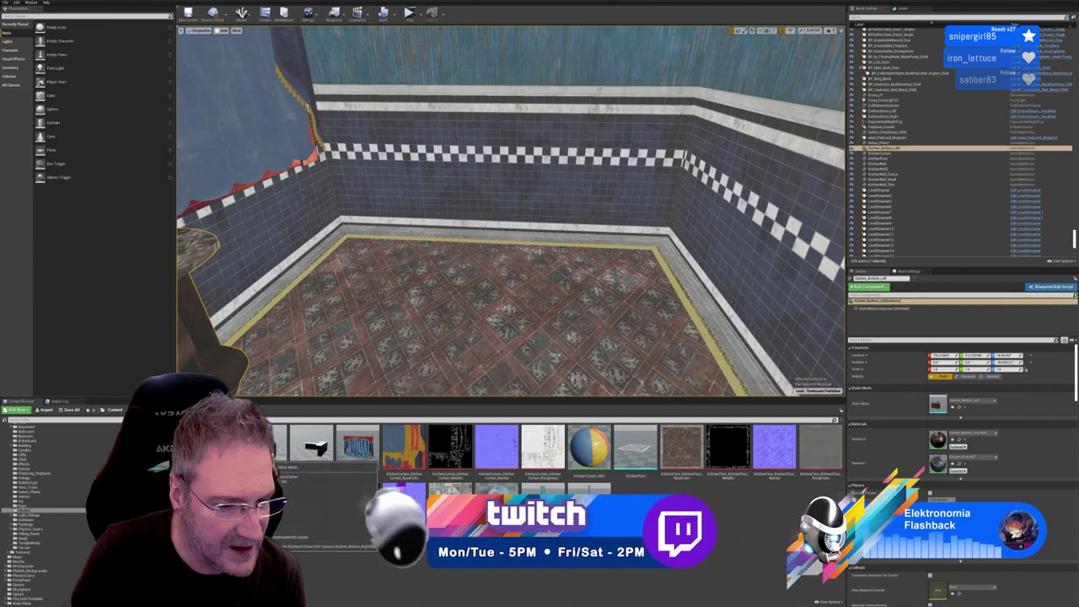
pyautogui.moveTo(219, 451); pyautogui.dragTo(566, 335)
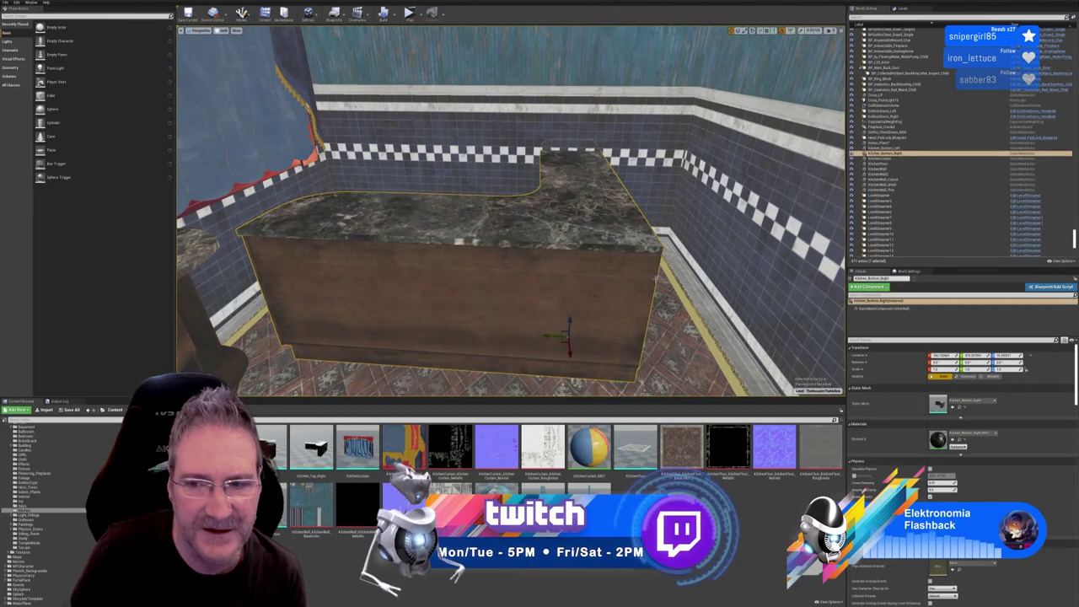
pyautogui.click(738, 32)
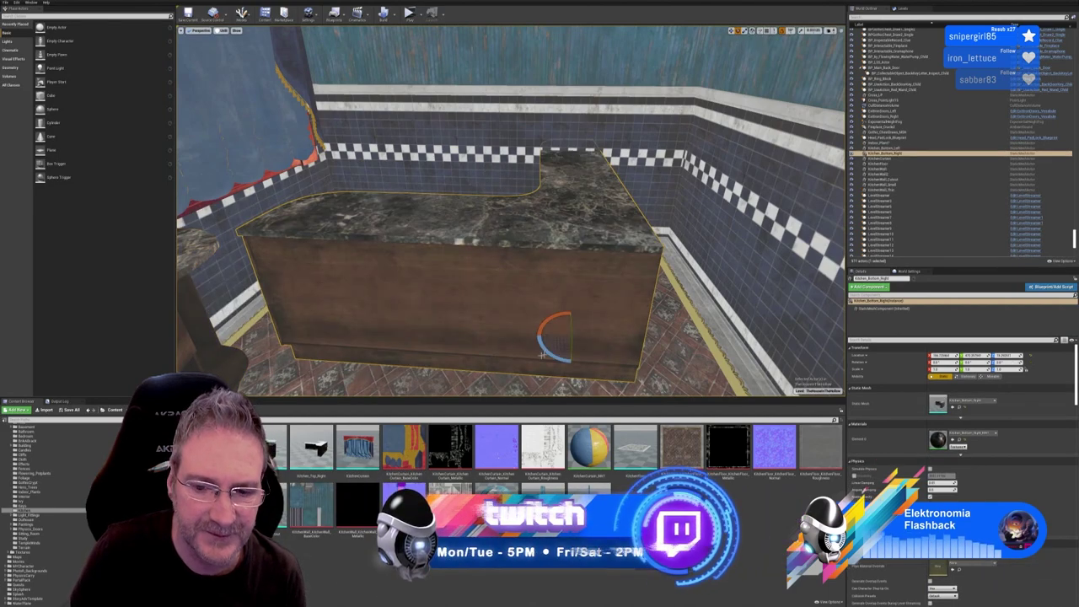
pyautogui.moveTo(571, 361); pyautogui.dragTo(546, 349)
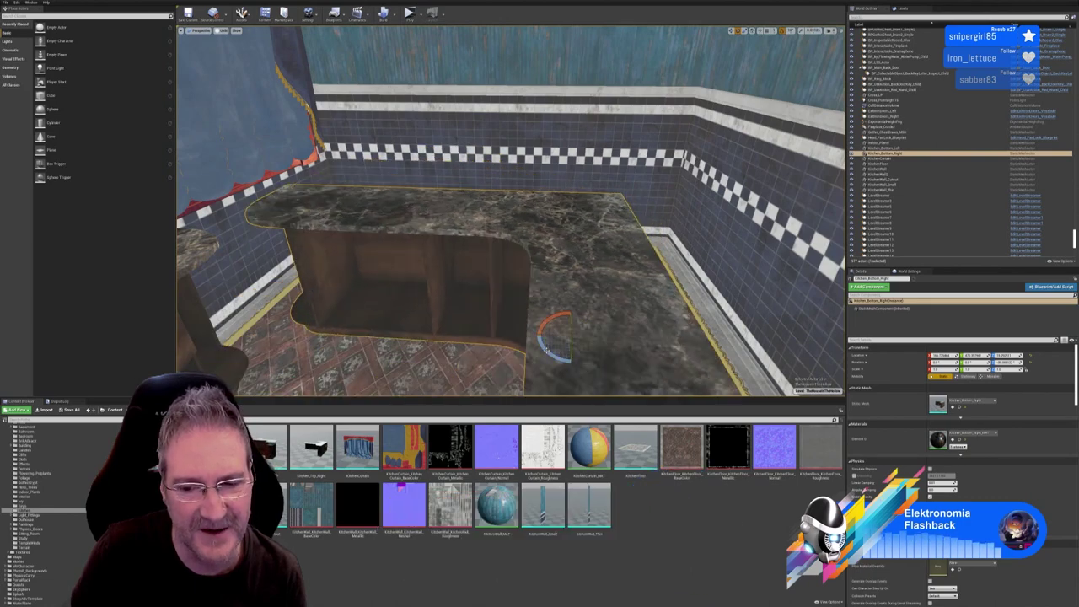
# Move the right counter back against the tiled walls in the corner across from the left counter
pyautogui.click(730, 30)
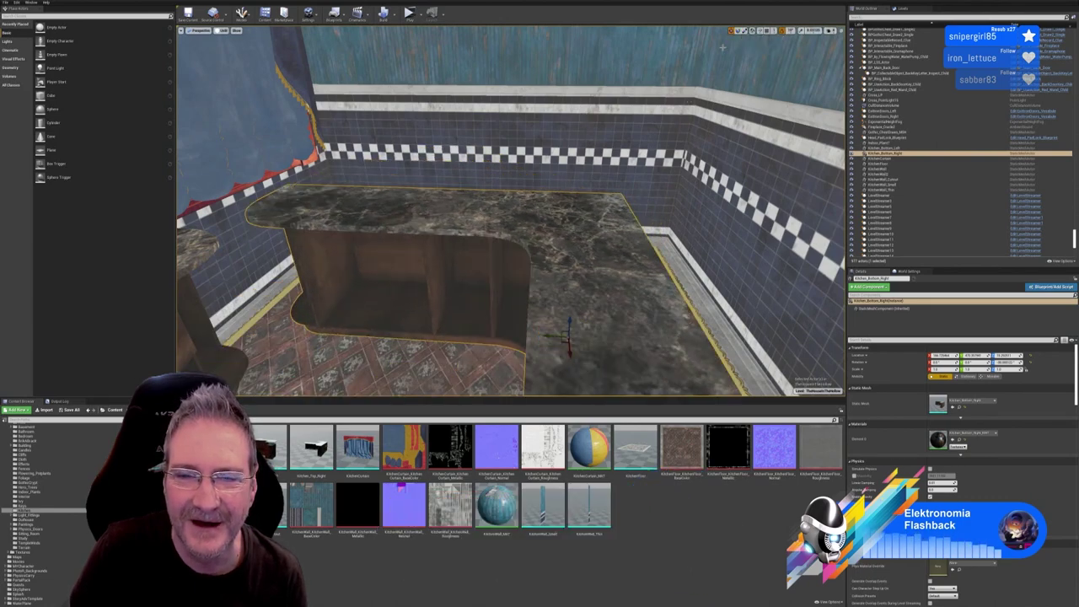
pyautogui.moveTo(590, 253); pyautogui.dragTo(649, 290, button='right')
pyautogui.moveTo(466, 204); pyautogui.dragTo(546, 241, button='right')
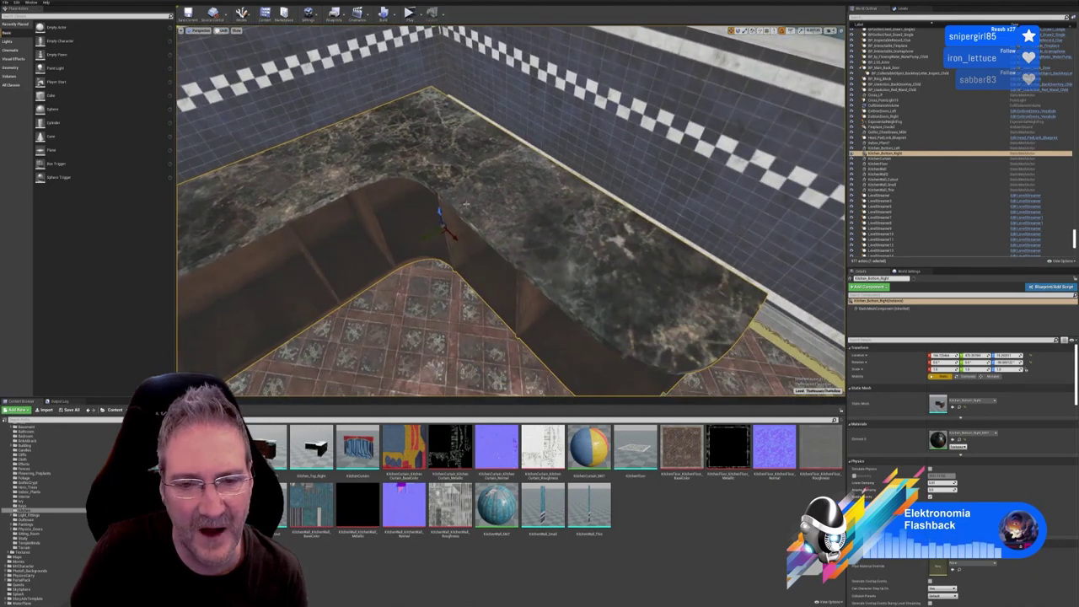
pyautogui.moveTo(454, 234); pyautogui.dragTo(396, 188)
pyautogui.moveTo(454, 233); pyautogui.dragTo(453, 234, button='right')
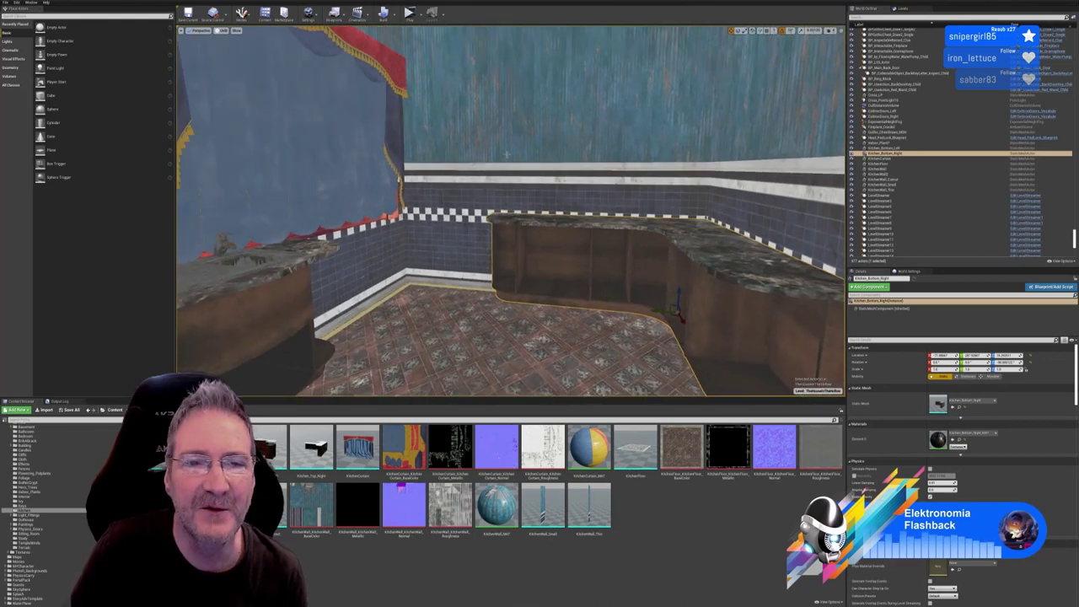
pyautogui.moveTo(523, 217); pyautogui.dragTo(523, 217, button='right')
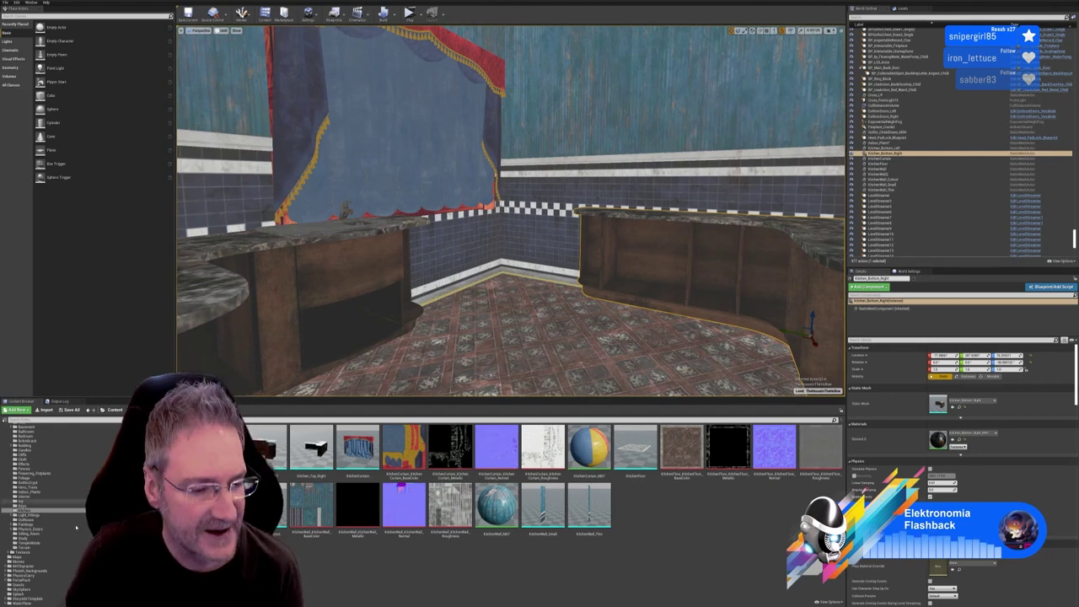
# Minimise the level editor and switch to Samsung Magician
pyautogui.press('super')
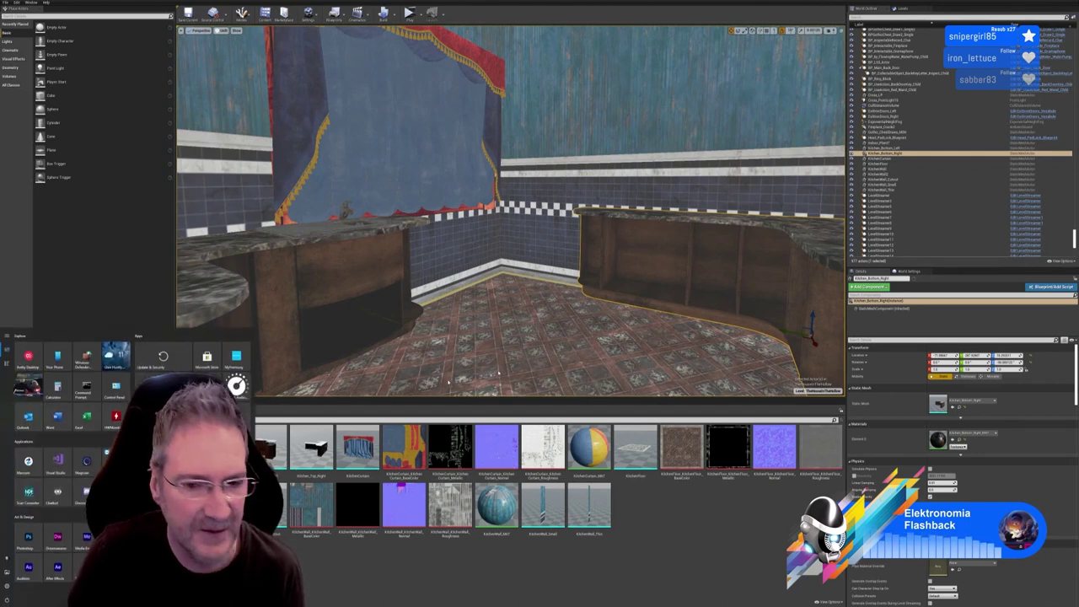
pyautogui.press('super')
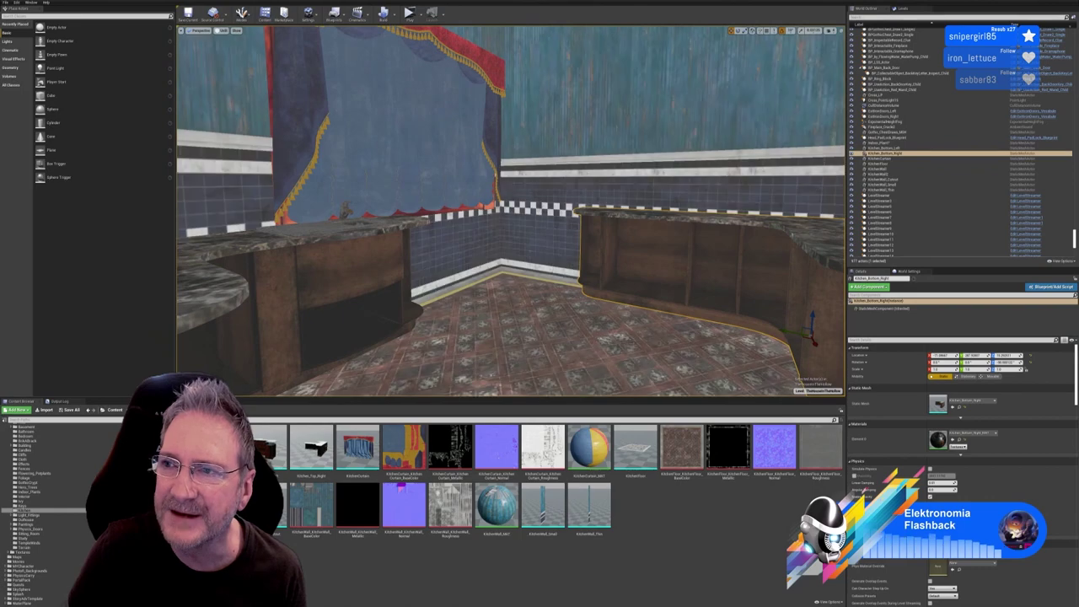
pyautogui.click(1037, 5)
pyautogui.press('super')
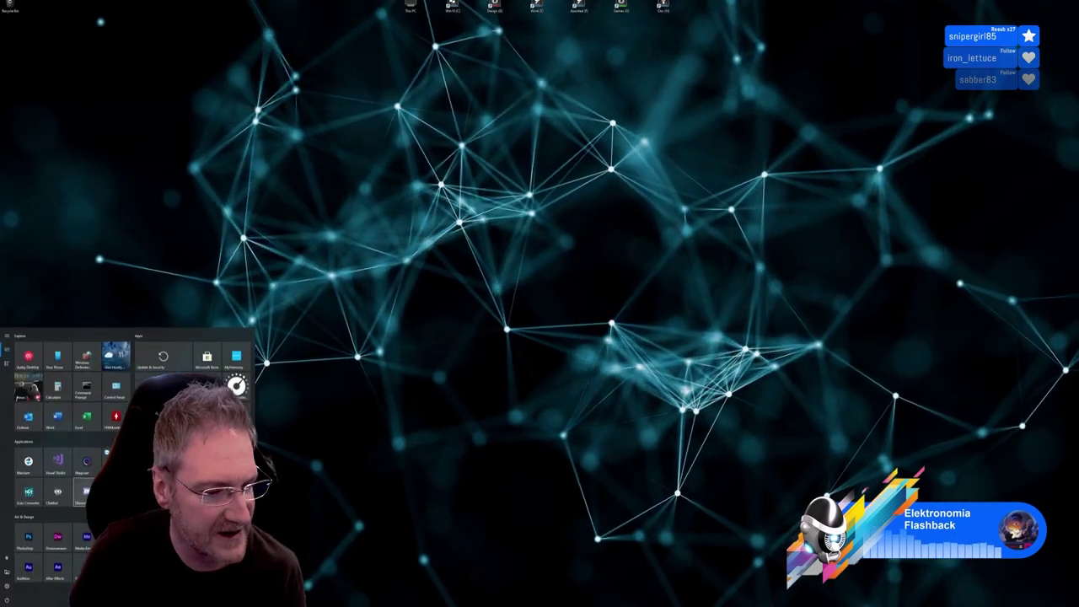
pyautogui.click(87, 468)
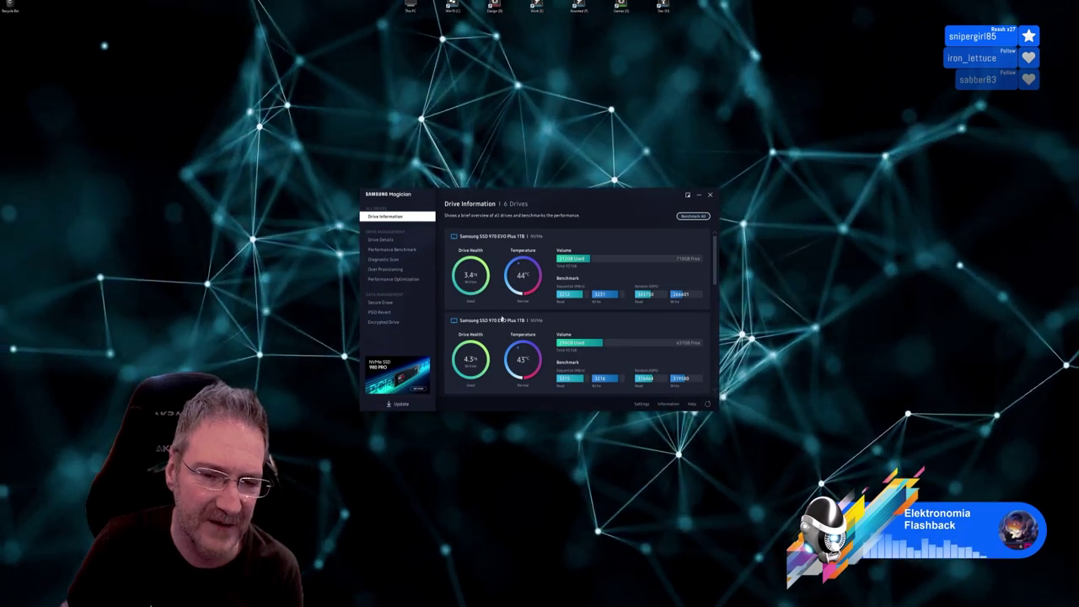
# Review the health, temperature, volume and benchmark details of the listed drives
pyautogui.scroll(-4, 494, 264)
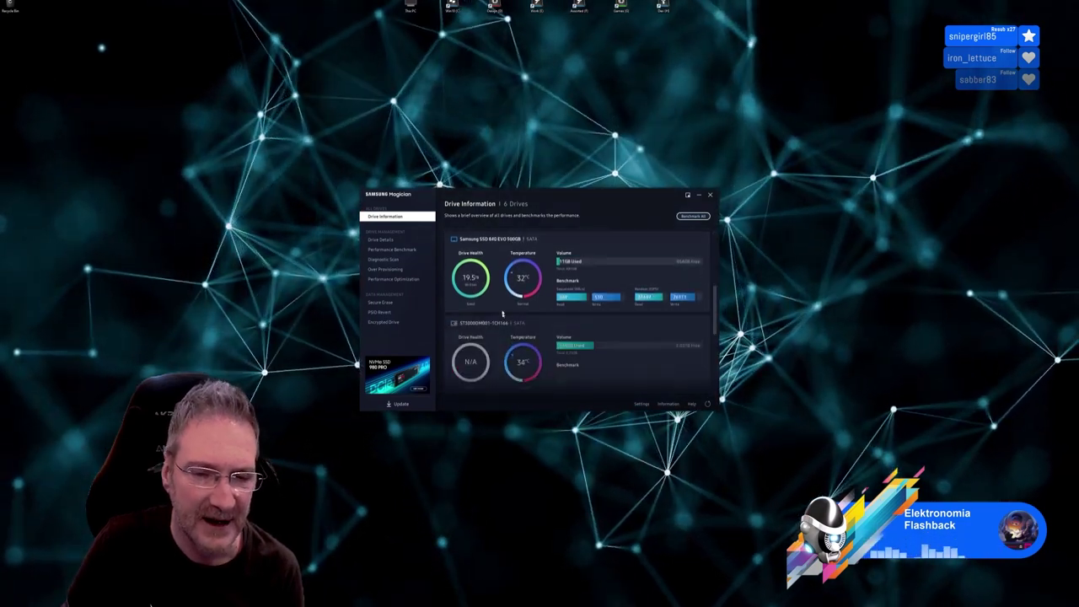
pyautogui.scroll(1, 494, 264)
pyautogui.scroll(-1, 499, 326)
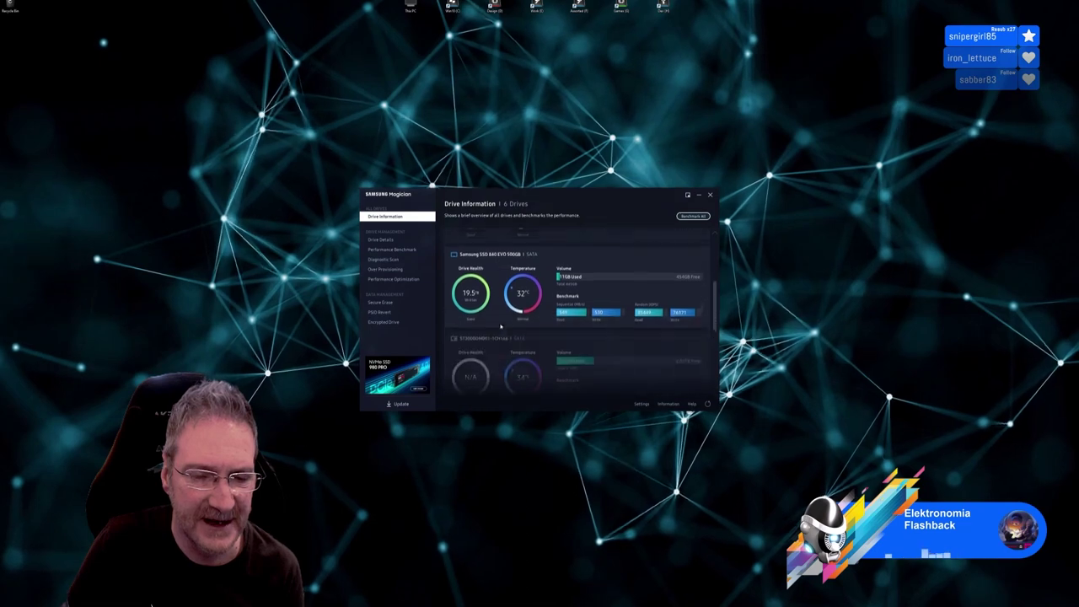
pyautogui.scroll(-2, 501, 327)
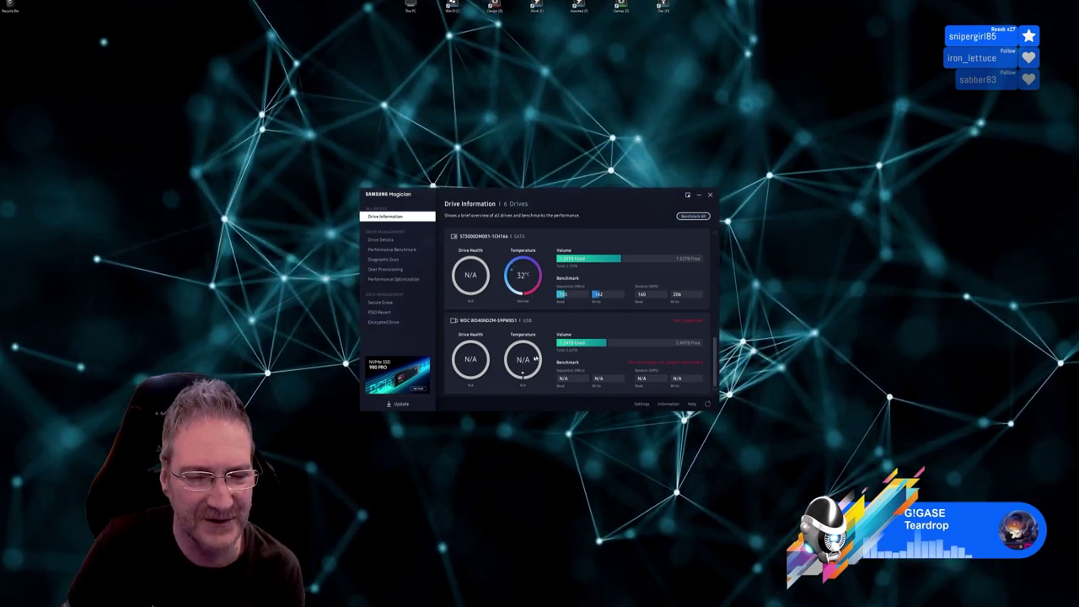
pyautogui.scroll(2, 533, 359)
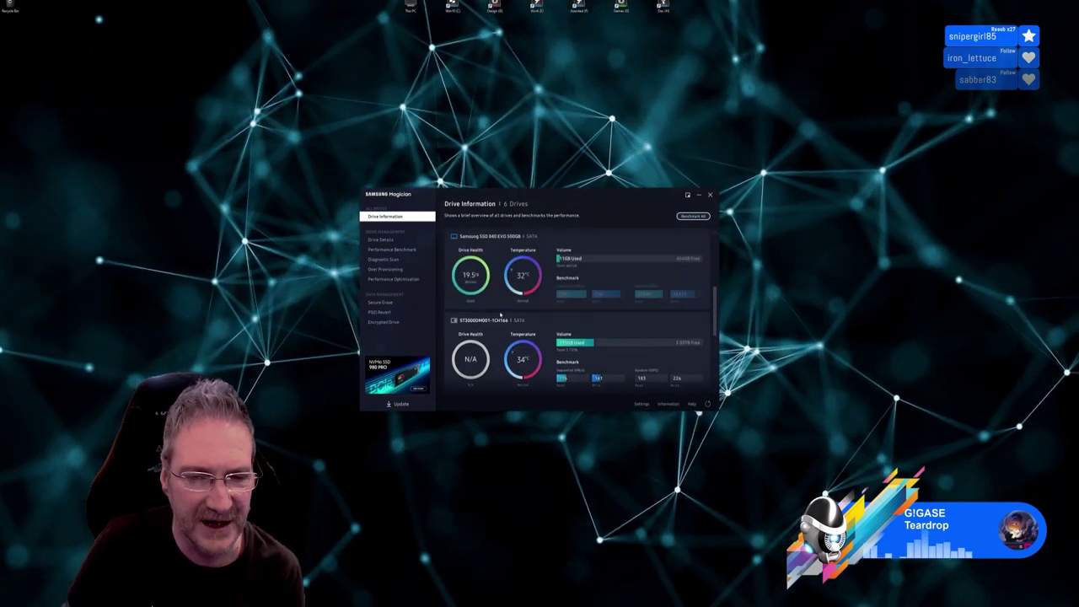
pyautogui.scroll(4, 501, 315)
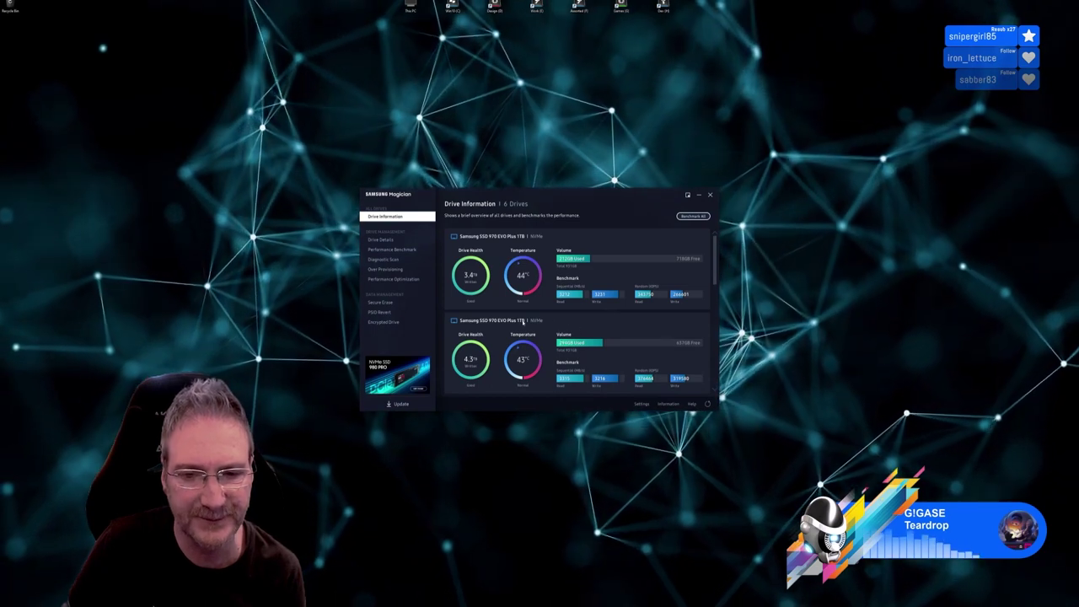
# Exit Samsung Magician, confirm the exit, and switch back to the Unreal level editor
pyautogui.click(711, 194)
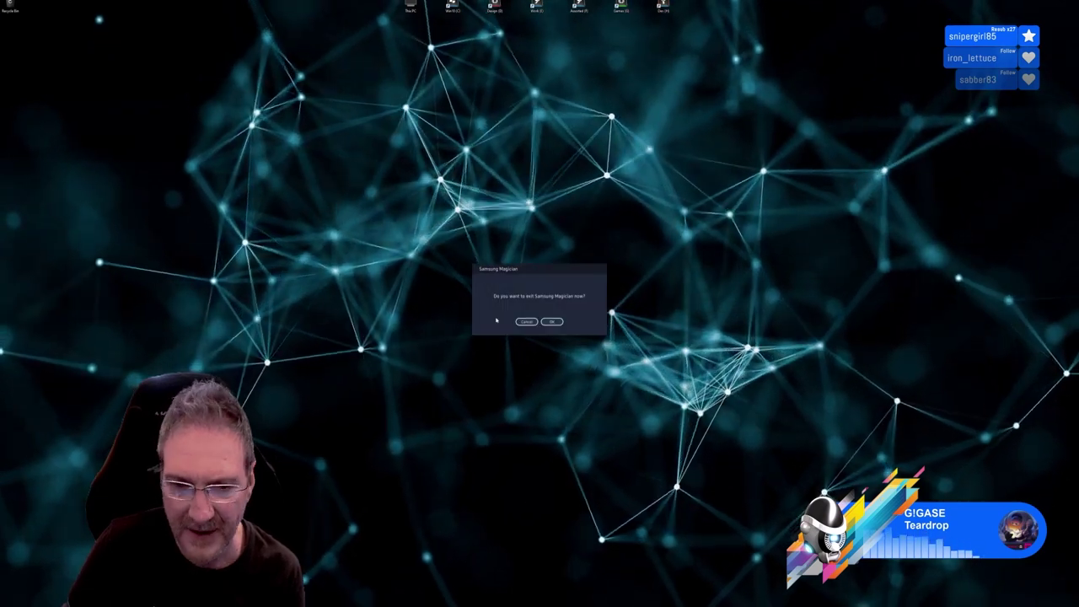
pyautogui.click(551, 321)
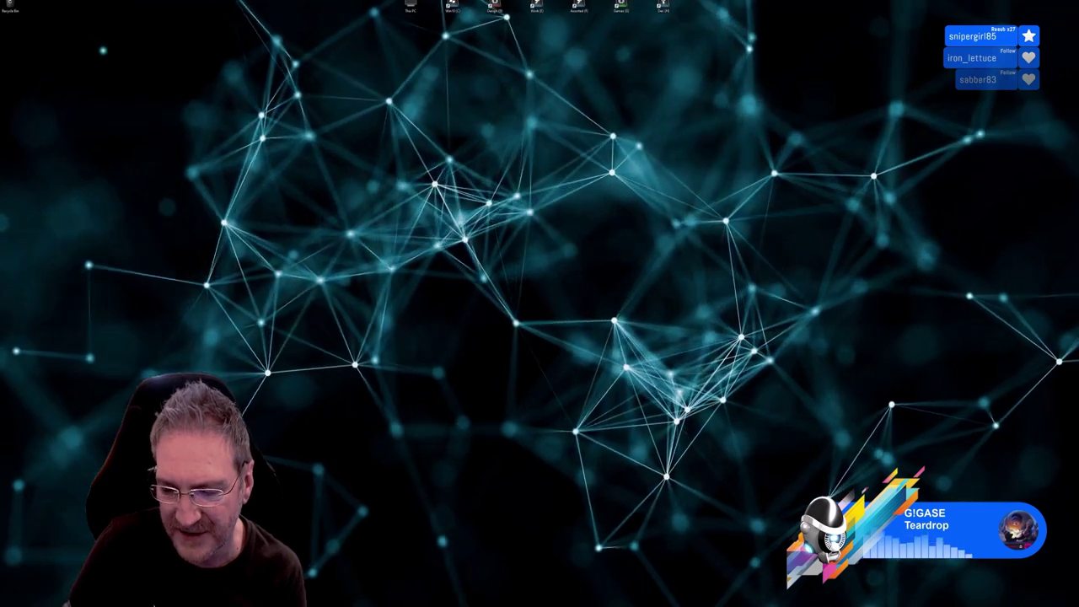
pyautogui.hotkey('alt', 'Tab')
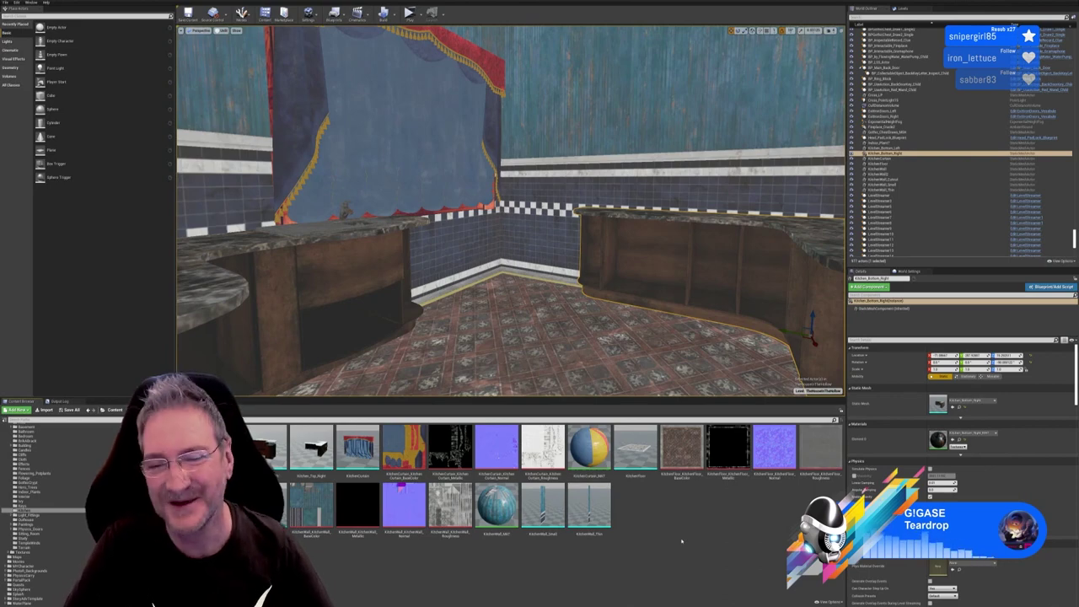
# Nudge the right counter so that its back edges fit tightly against both tiled walls in the corner
pyautogui.moveTo(508, 347); pyautogui.dragTo(708, 367, button='right')
pyautogui.press('w')
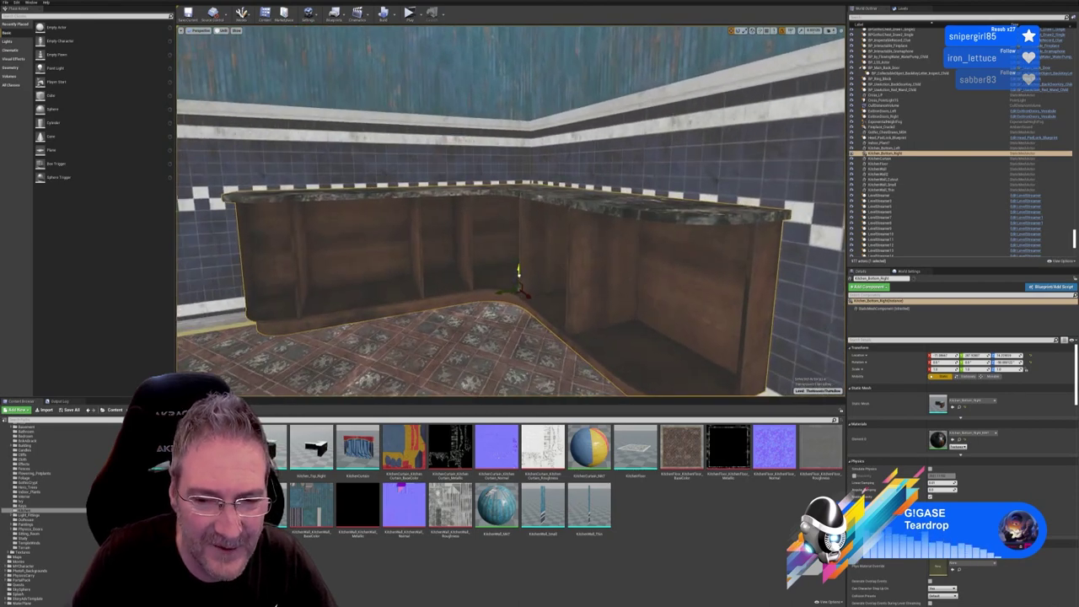
pyautogui.moveTo(519, 290); pyautogui.dragTo(474, 352, button='right')
pyautogui.press('e')
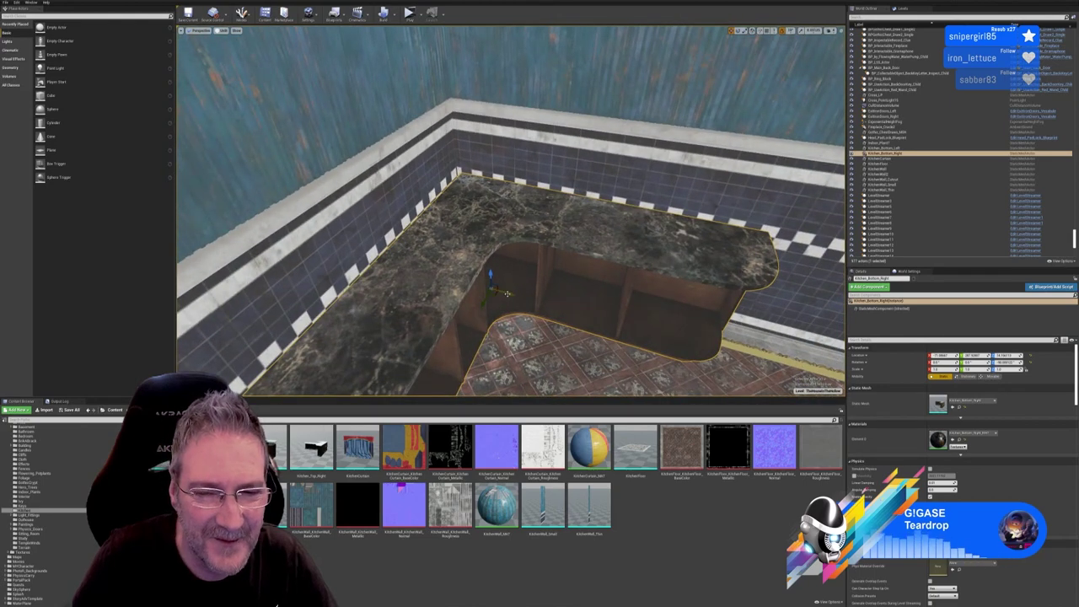
pyautogui.moveTo(507, 293); pyautogui.dragTo(499, 293)
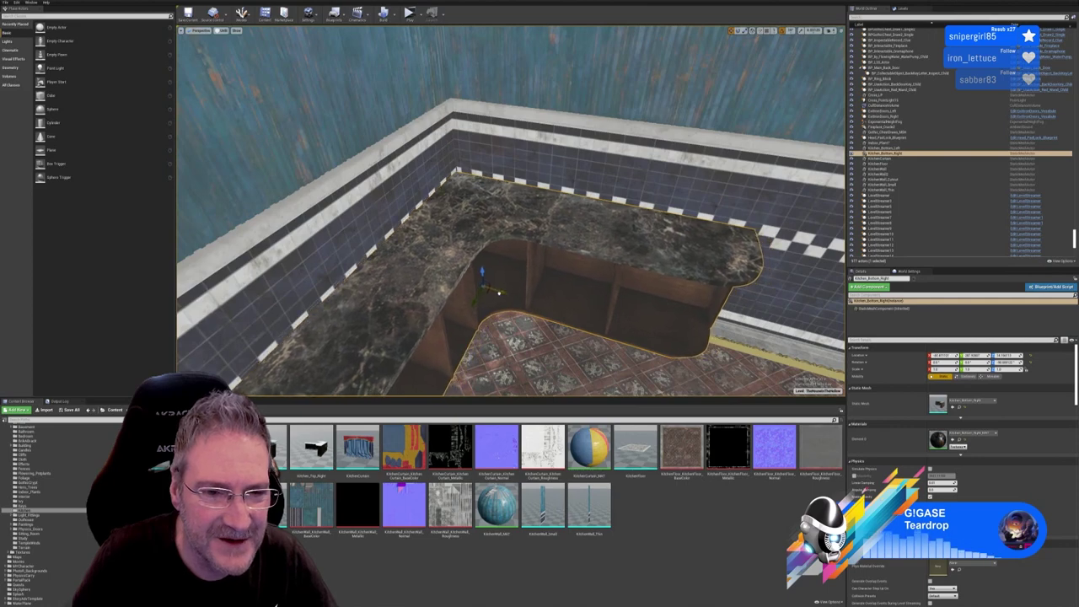
pyautogui.moveTo(542, 308); pyautogui.dragTo(413, 300, button='right')
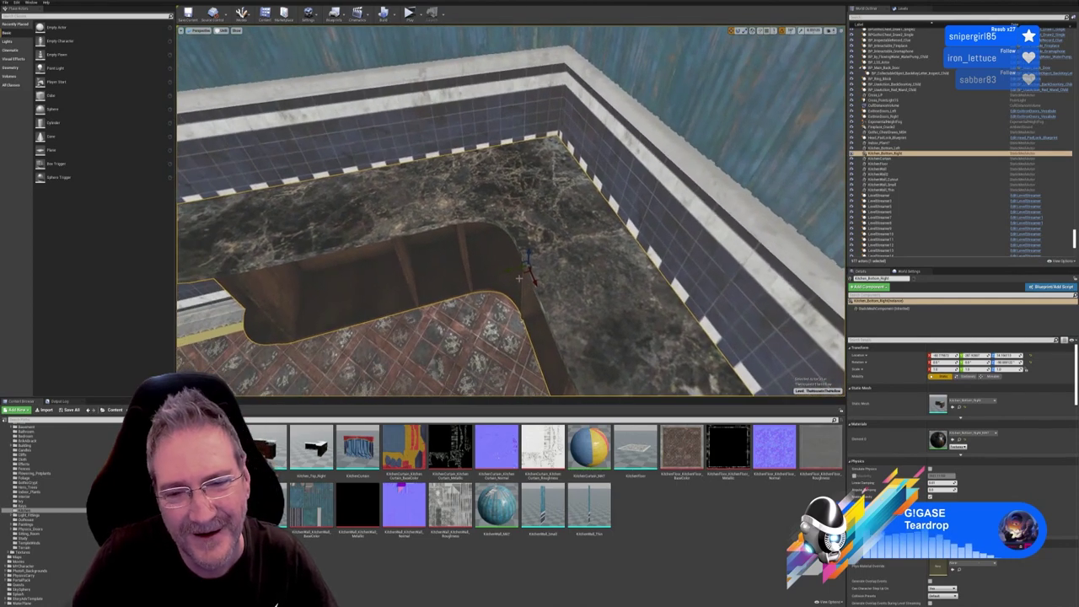
pyautogui.moveTo(506, 270); pyautogui.dragTo(508, 271)
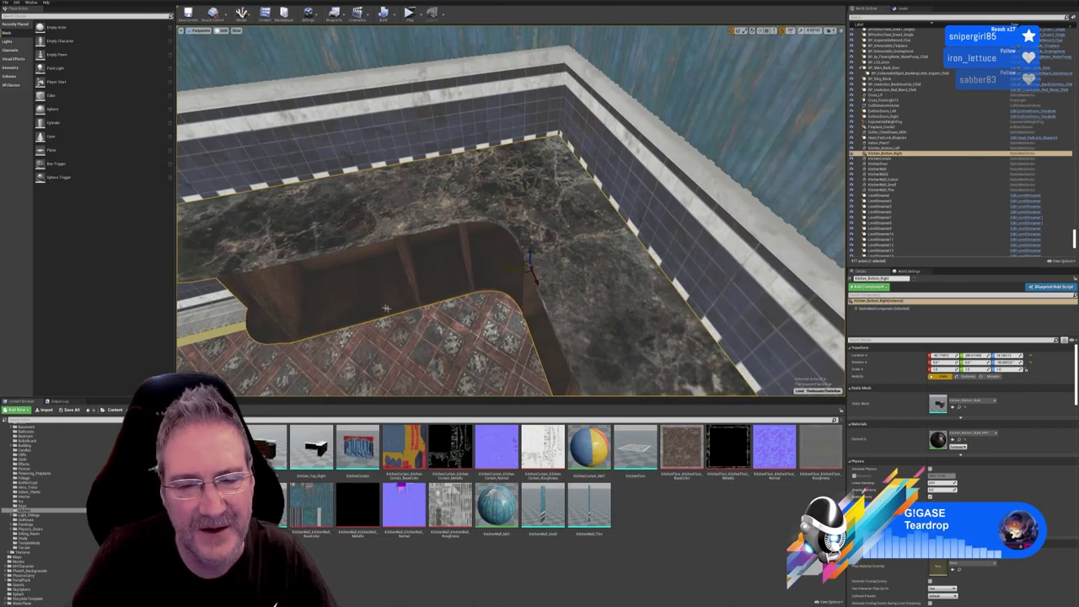
pyautogui.moveTo(386, 308)
pyautogui.mouseDown(button='right')
pyautogui.moveTo(455, 314)
pyautogui.moveTo(460, 278)
pyautogui.moveTo(392, 311)
pyautogui.mouseUp(button='right')
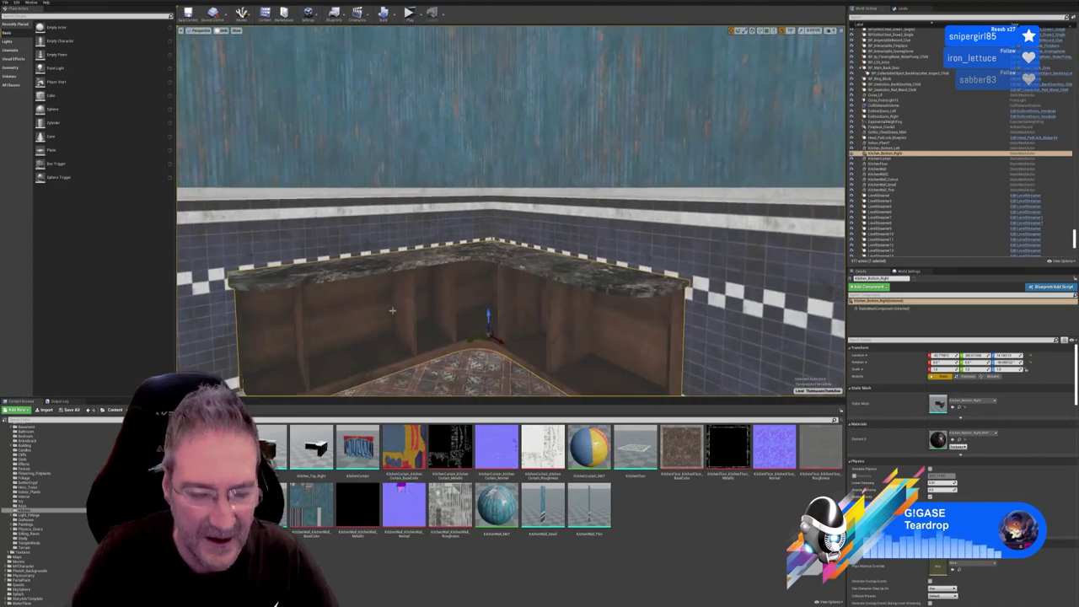
# Deselect the right counter and save the level
pyautogui.press('Escape')
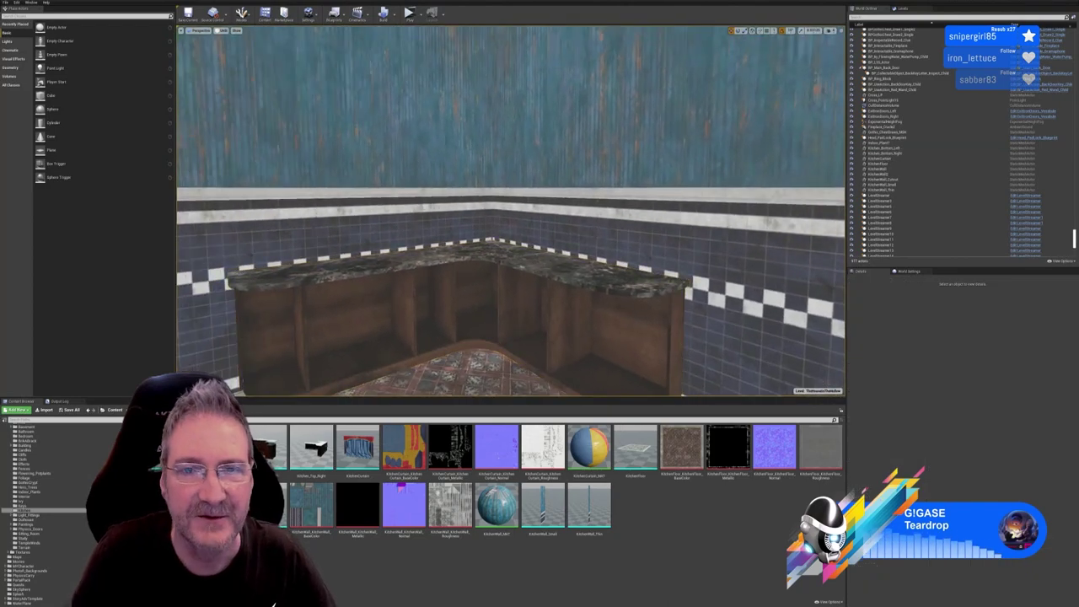
pyautogui.moveTo(437, 302)
pyautogui.mouseDown(button='right')
pyautogui.moveTo(522, 320)
pyautogui.moveTo(337, 313)
pyautogui.moveTo(425, 295)
pyautogui.mouseUp(button='right')
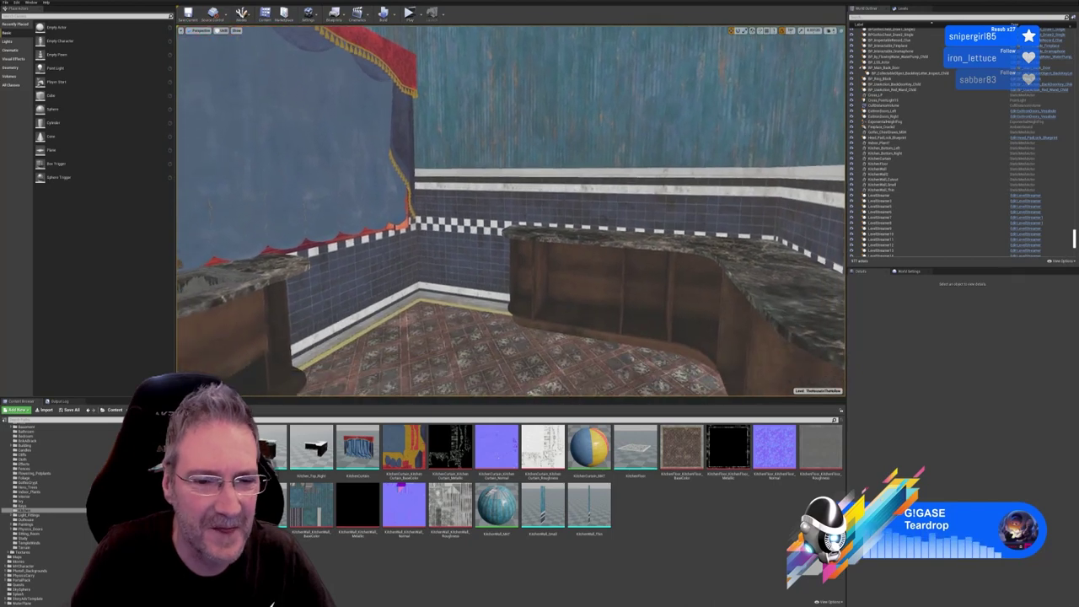
pyautogui.click(6, 2)
pyautogui.click(16, 51)
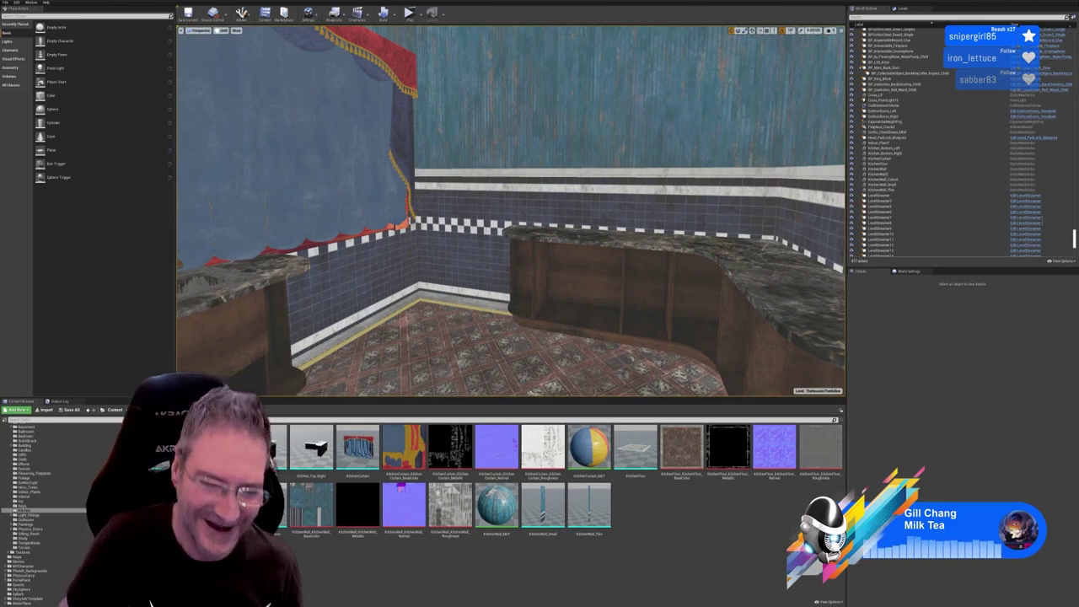
# Place the Kitchen_Top_Left cabinet in the level and move it into the corner above the left counter
pyautogui.moveTo(558, 229); pyautogui.dragTo(801, 283, button='right')
pyautogui.press('w')
pyautogui.press('s')
pyautogui.moveTo(487, 308); pyautogui.dragTo(624, 253, button='right')
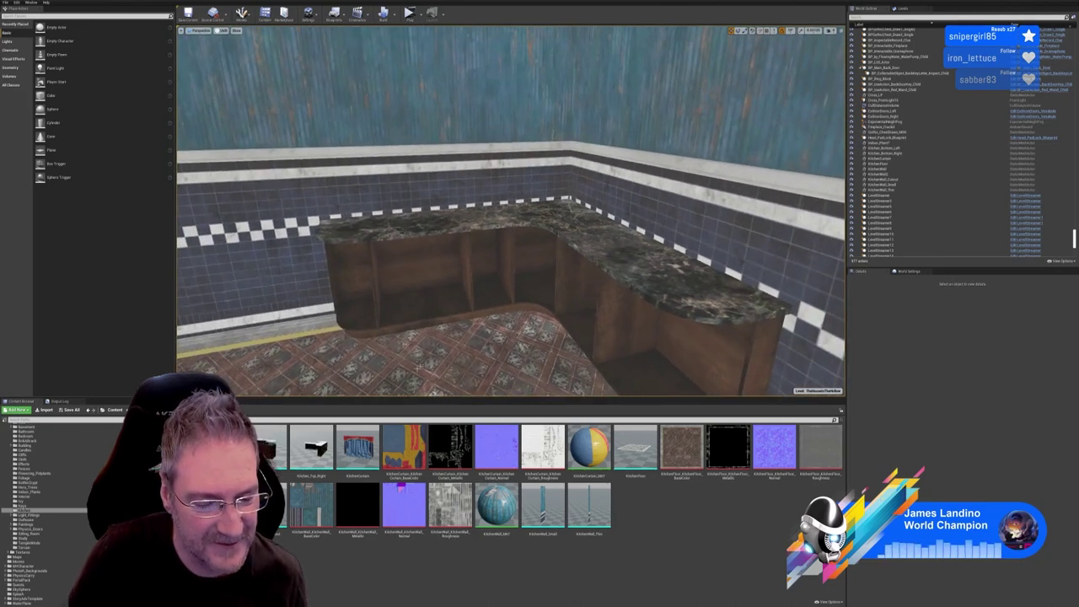
pyautogui.moveTo(510, 211); pyautogui.dragTo(472, 202, button='right')
pyautogui.moveTo(489, 338); pyautogui.dragTo(489, 337, button='right')
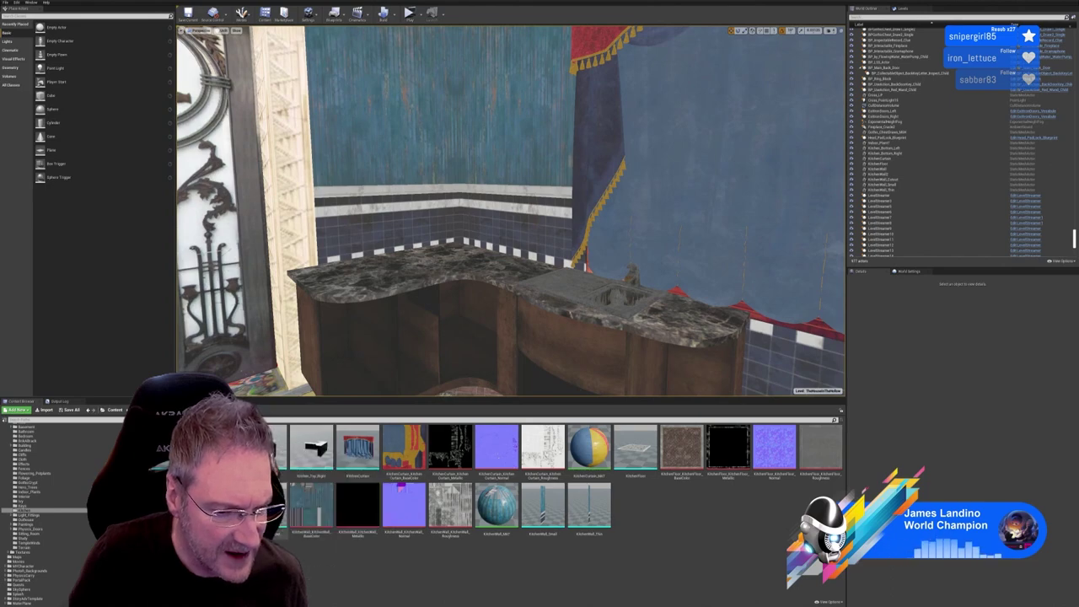
pyautogui.moveTo(510, 211); pyautogui.dragTo(447, 314, button='right')
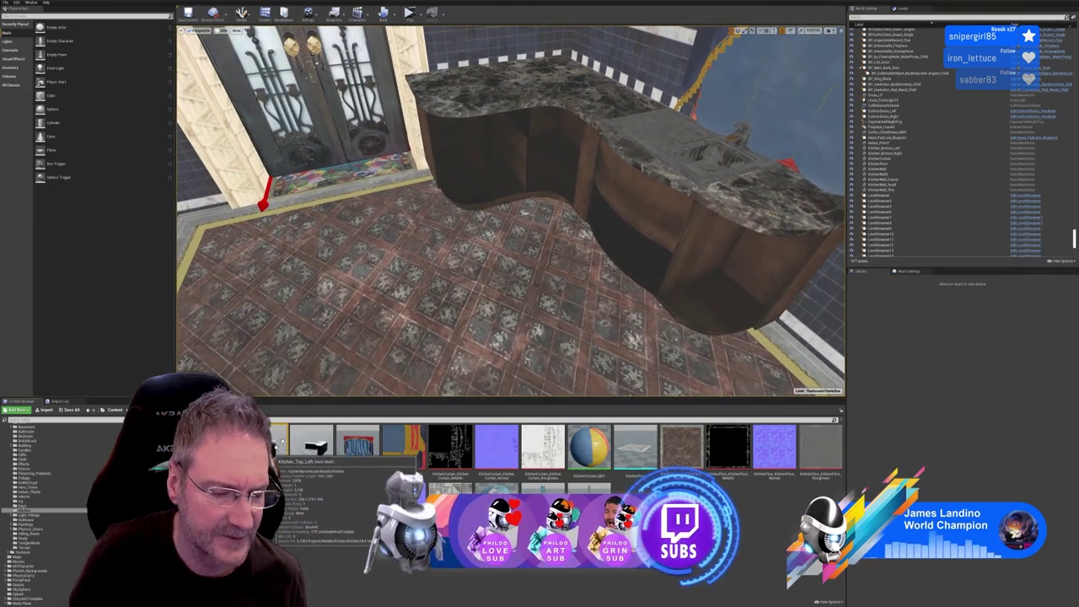
pyautogui.moveTo(271, 448); pyautogui.dragTo(458, 308)
pyautogui.moveTo(457, 308); pyautogui.dragTo(480, 320, button='right')
pyautogui.moveTo(438, 294); pyautogui.dragTo(641, 82)
pyautogui.moveTo(641, 82); pyautogui.dragTo(718, 43, button='right')
pyautogui.moveTo(632, 163); pyautogui.dragTo(500, 172, button='right')
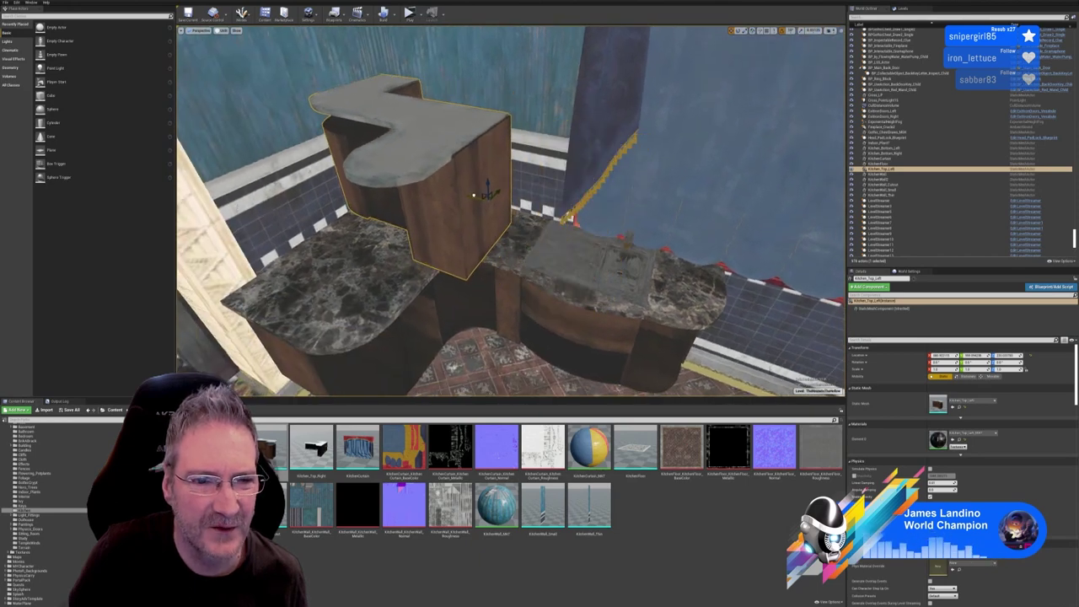
# Raise the Kitchen_Top_Left cabinet above the left counter, onto the blue wall over the tiles
pyautogui.moveTo(497, 220); pyautogui.dragTo(531, 164, button='right')
pyautogui.moveTo(536, 289); pyautogui.dragTo(435, 289, button='right')
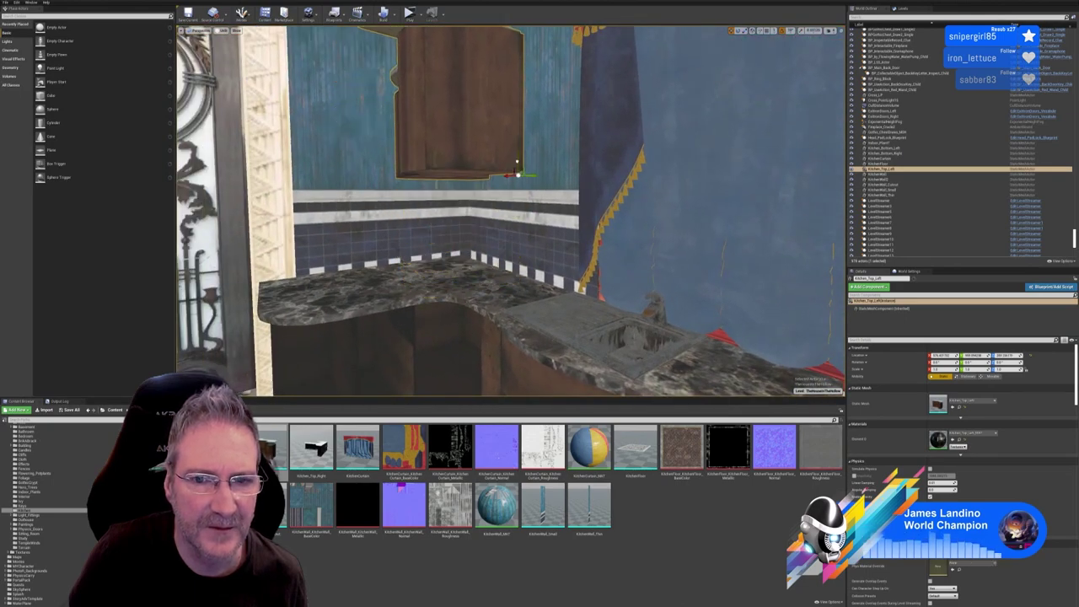
pyautogui.moveTo(518, 162); pyautogui.dragTo(491, 97, button='right')
pyautogui.moveTo(533, 263); pyautogui.dragTo(570, 244, button='right')
pyautogui.press('f')
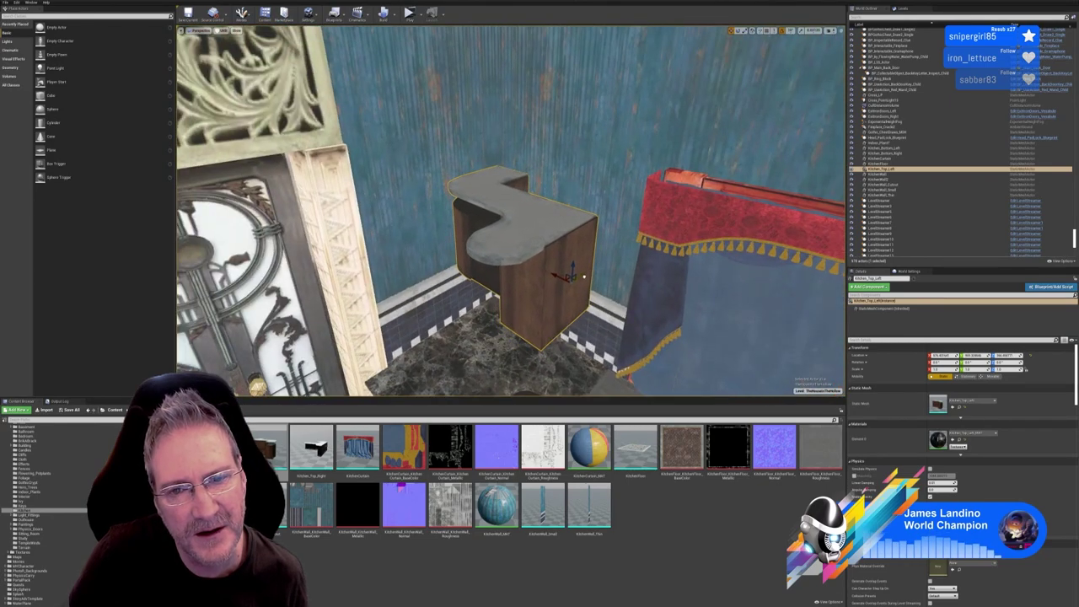
# Move the upper cabinet back against the wall and adjust it sideways until it sits just beside the curtain
pyautogui.moveTo(568, 293); pyautogui.dragTo(569, 248, button='right')
pyautogui.keyDown('alt'); pyautogui.moveTo(569, 246); pyautogui.dragTo(575, 281); pyautogui.keyUp('alt')
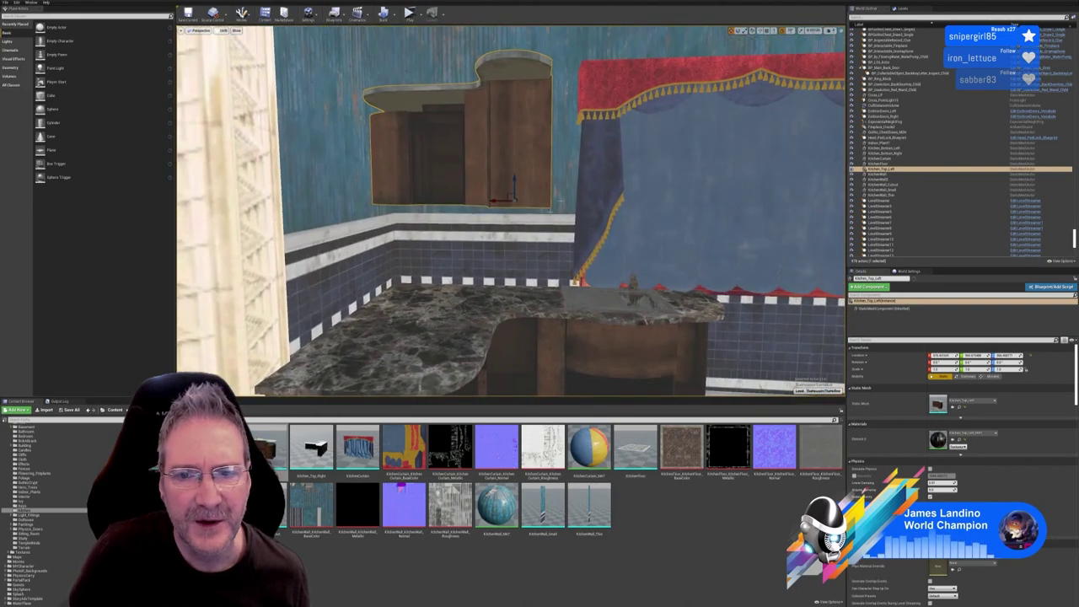
pyautogui.moveTo(498, 202); pyautogui.dragTo(521, 199)
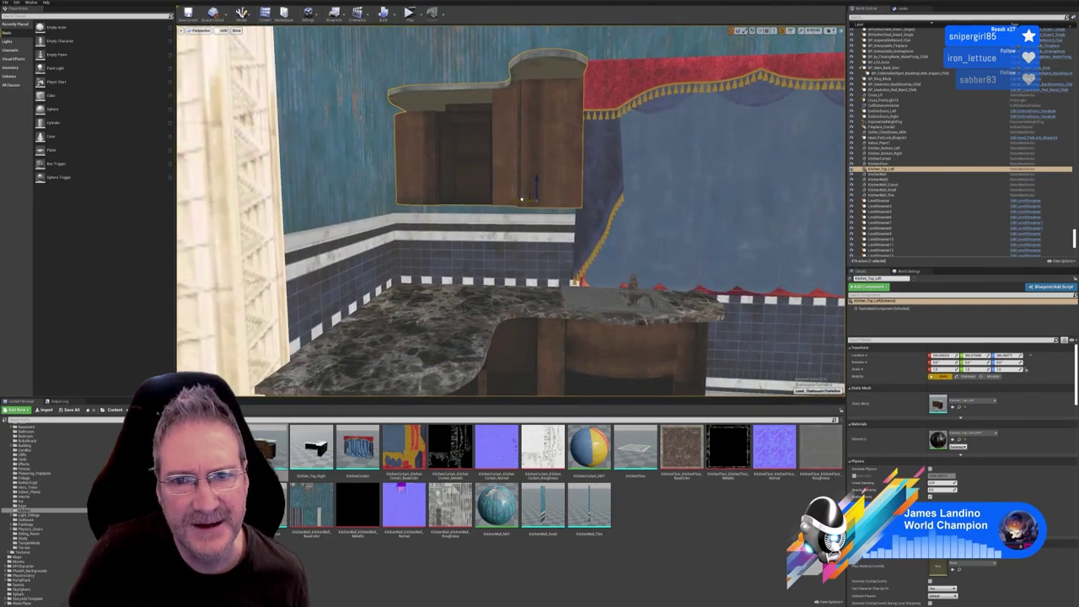
pyautogui.keyDown('alt'); pyautogui.moveTo(638, 219); pyautogui.dragTo(611, 197); pyautogui.keyUp('alt')
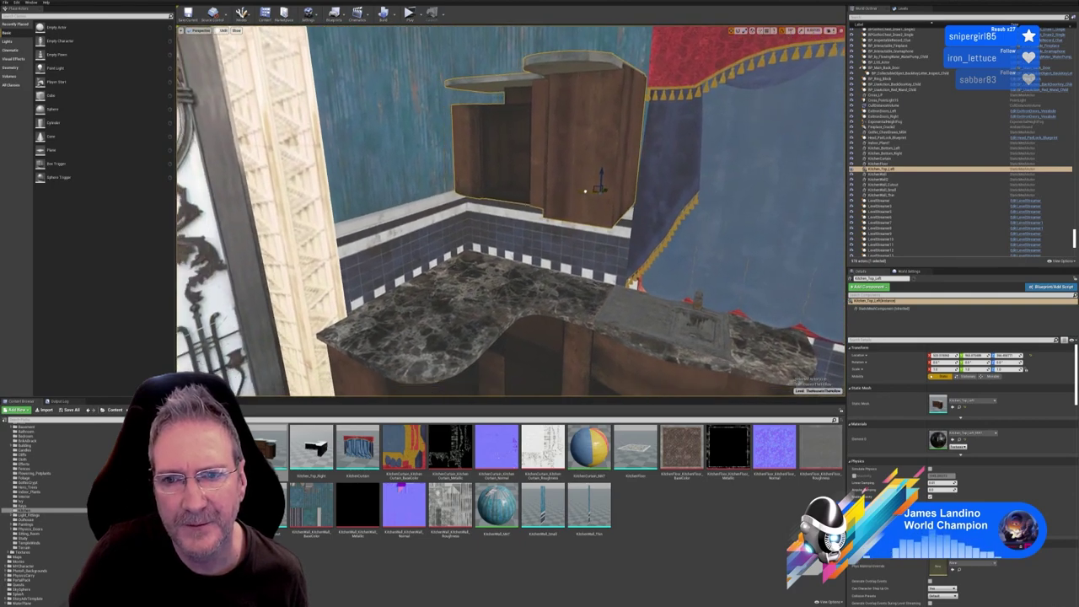
pyautogui.moveTo(595, 189); pyautogui.dragTo(578, 190)
pyautogui.moveTo(642, 203); pyautogui.dragTo(578, 303, button='right')
pyautogui.keyDown('alt'); pyautogui.moveTo(581, 263); pyautogui.dragTo(696, 183); pyautogui.keyUp('alt')
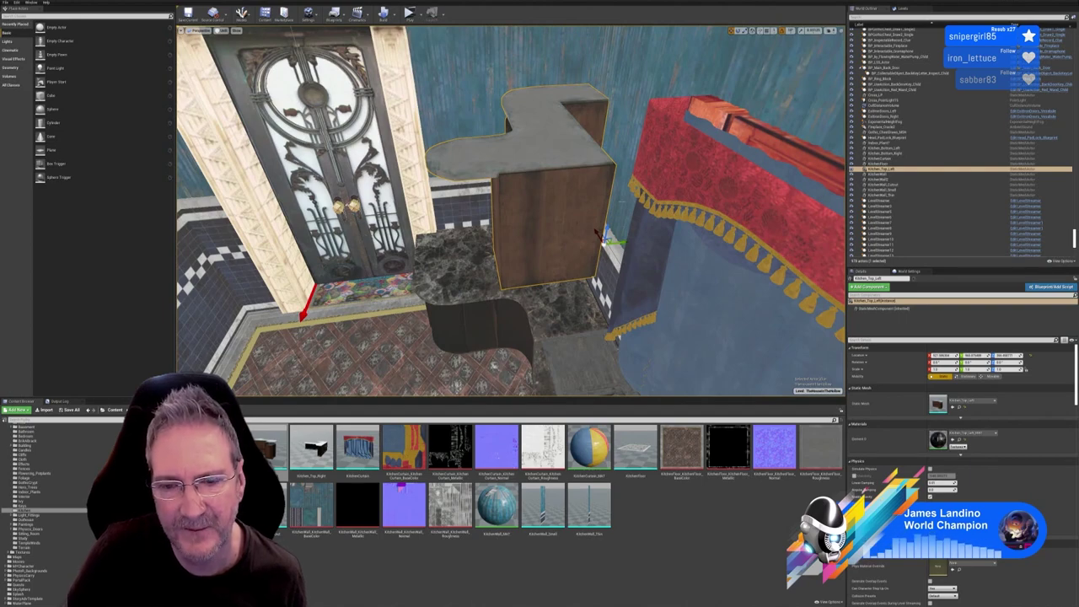
pyautogui.moveTo(623, 216); pyautogui.dragTo(649, 190, button='right')
pyautogui.keyDown('alt'); pyautogui.moveTo(540, 251); pyautogui.dragTo(624, 251); pyautogui.keyUp('alt')
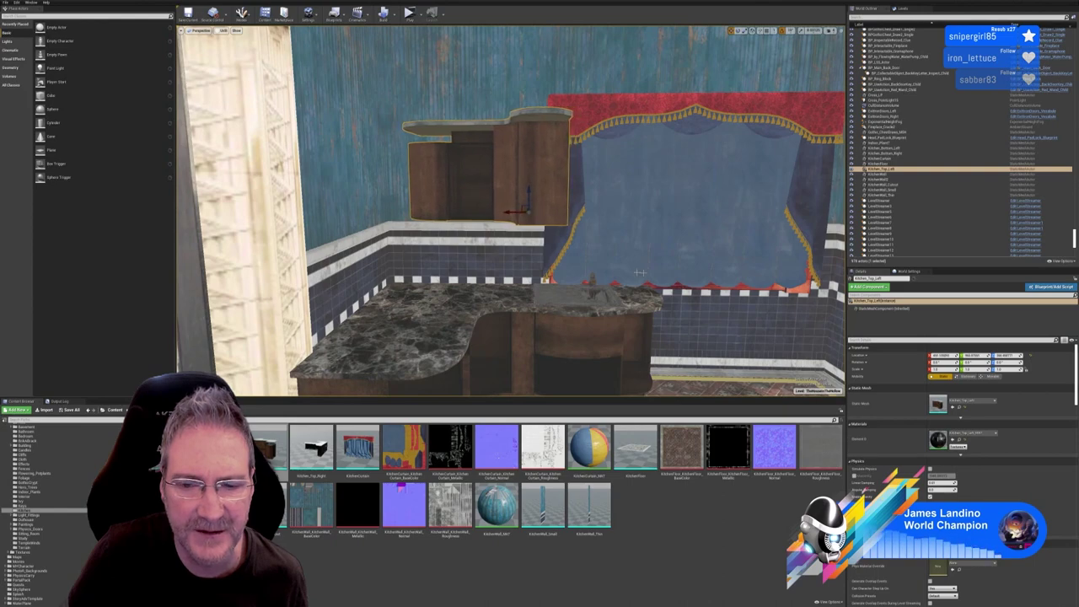
# Examine the upper cabinet's underside up close, and its placement beside the curtain from across the kitchen
pyautogui.keyDown('alt'); pyautogui.moveTo(640, 273); pyautogui.dragTo(666, 272); pyautogui.keyUp('alt')
pyautogui.moveTo(540, 251); pyautogui.dragTo(527, 302, button='middle')
pyautogui.moveTo(527, 302); pyautogui.dragTo(483, 143, button='right')
pyautogui.press('w')
pyautogui.press('w')
pyautogui.keyDown('alt'); pyautogui.moveTo(666, 261); pyautogui.dragTo(612, 263); pyautogui.keyUp('alt')
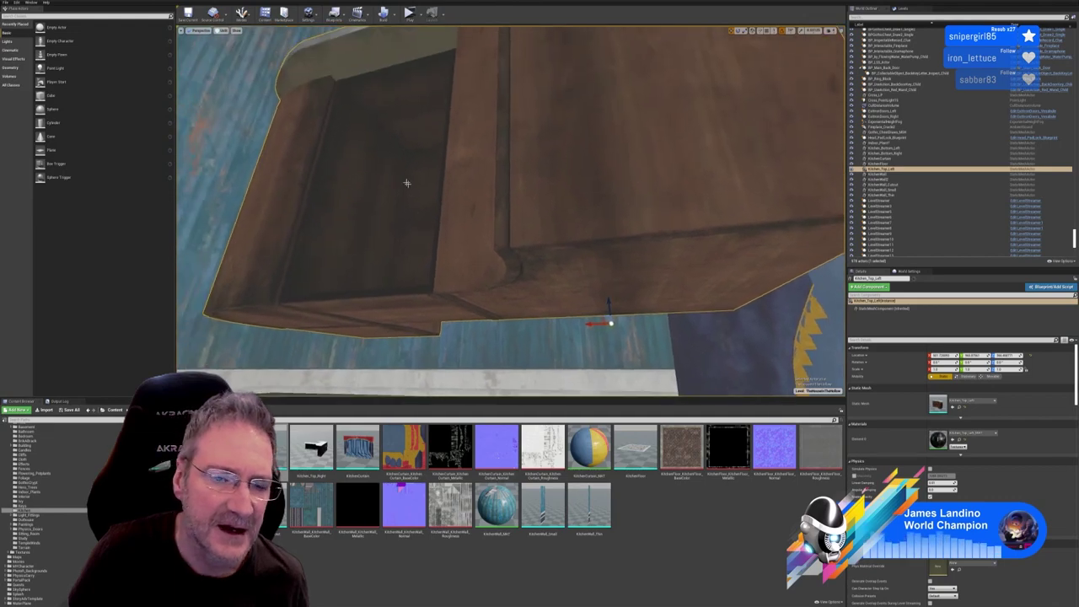
pyautogui.moveTo(463, 221); pyautogui.dragTo(534, 80, button='right')
pyautogui.press('s')
pyautogui.press('w')
pyautogui.press('e')
pyautogui.press('s')
pyautogui.press('s')
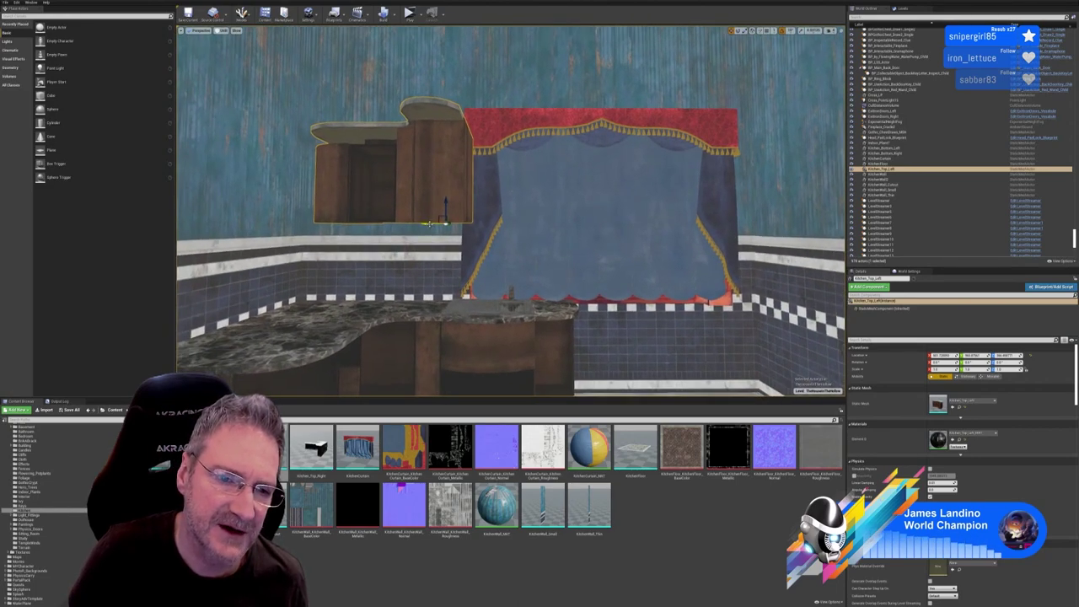
# Try the upper cabinet overlapping the curtain, then slide it back to the curtain's edge above the left counter
pyautogui.moveTo(429, 224); pyautogui.dragTo(465, 219)
pyautogui.moveTo(968, 355); pyautogui.dragTo(974, 355)
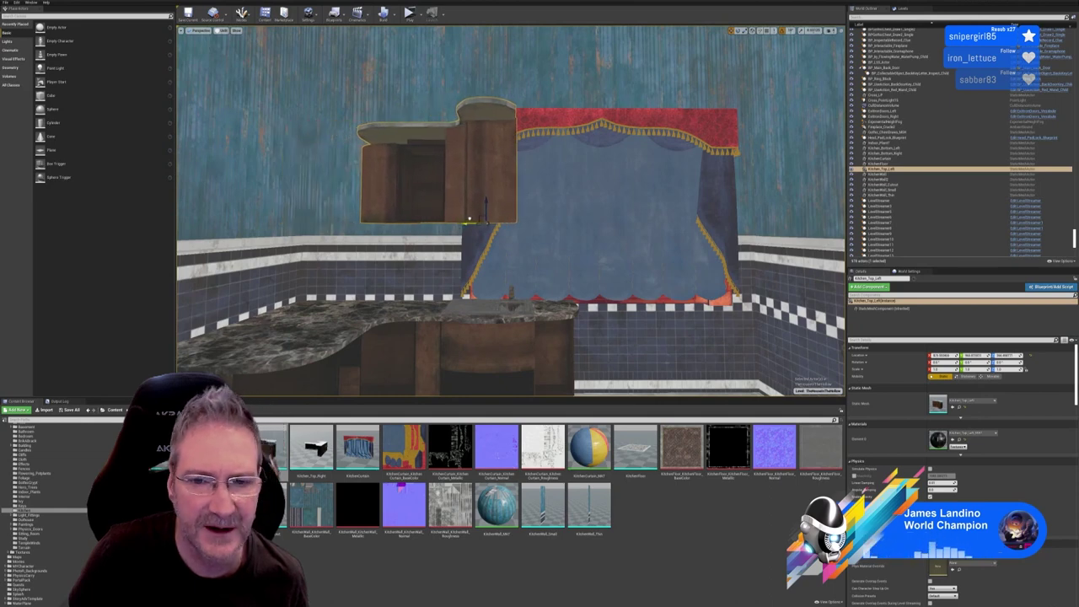
pyautogui.moveTo(468, 219); pyautogui.dragTo(428, 215)
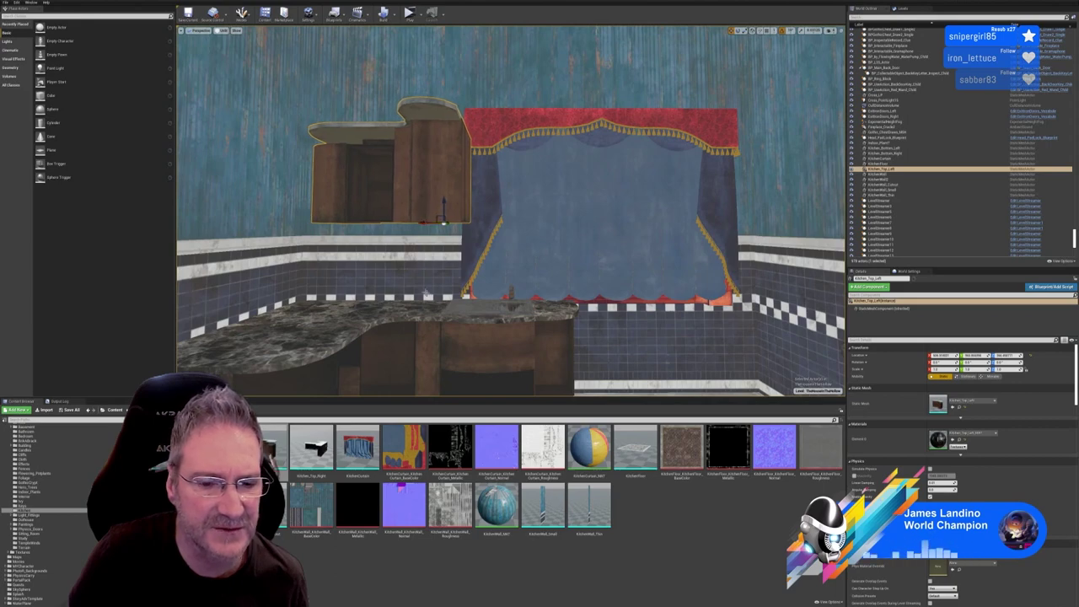
pyautogui.moveTo(425, 293)
pyautogui.mouseDown(button='right')
pyautogui.moveTo(425, 371)
pyautogui.moveTo(396, 384)
pyautogui.moveTo(396, 211)
pyautogui.moveTo(425, 293)
pyautogui.mouseUp(button='right')
pyautogui.press('w')
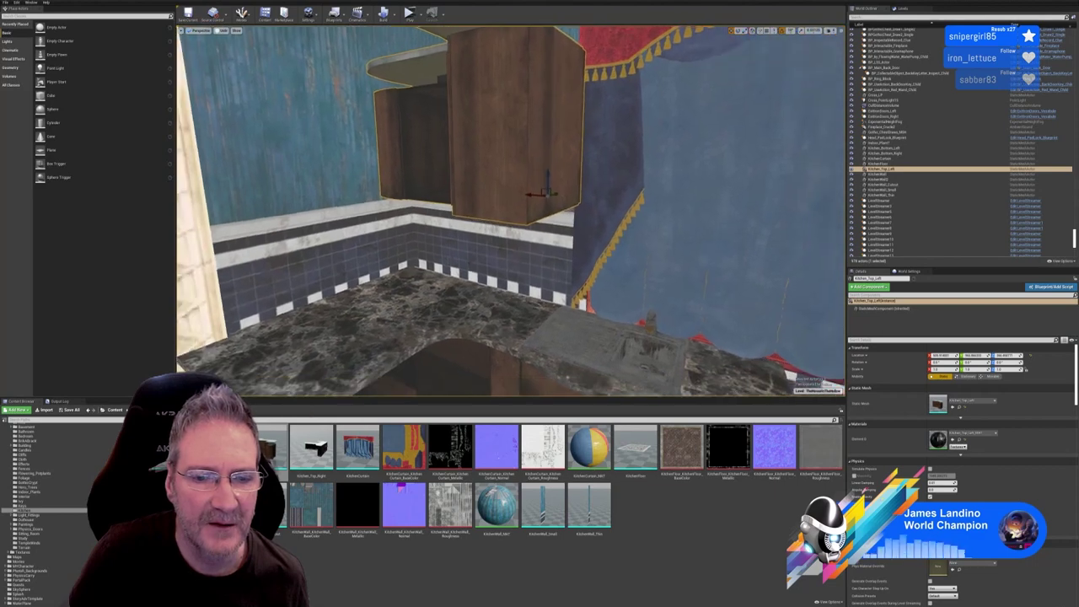
pyautogui.moveTo(416, 239); pyautogui.dragTo(415, 240, button='right')
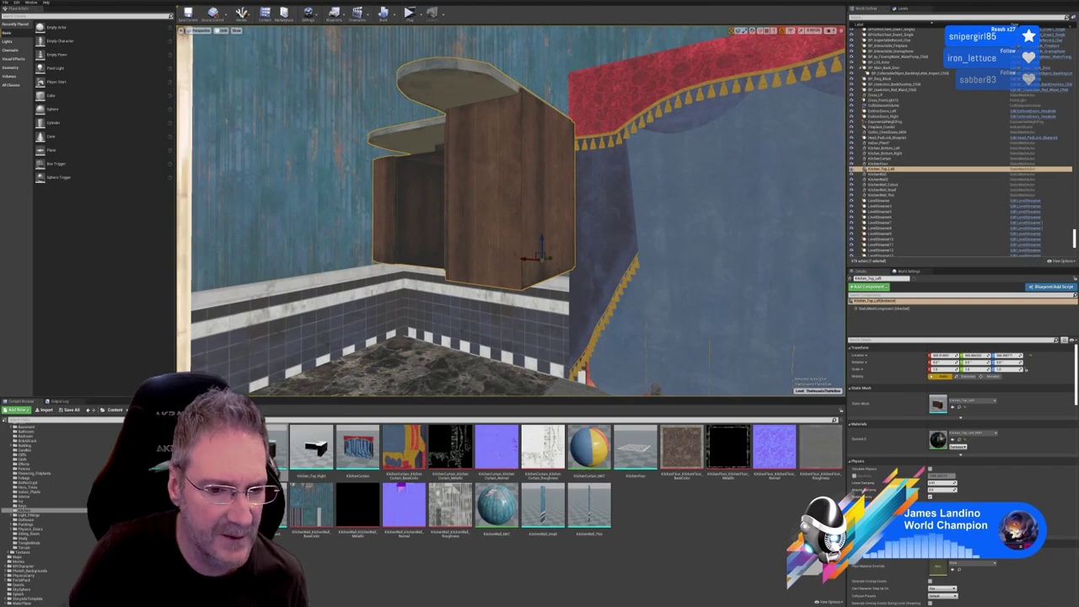
pyautogui.moveTo(482, 319); pyautogui.dragTo(482, 318, button='right')
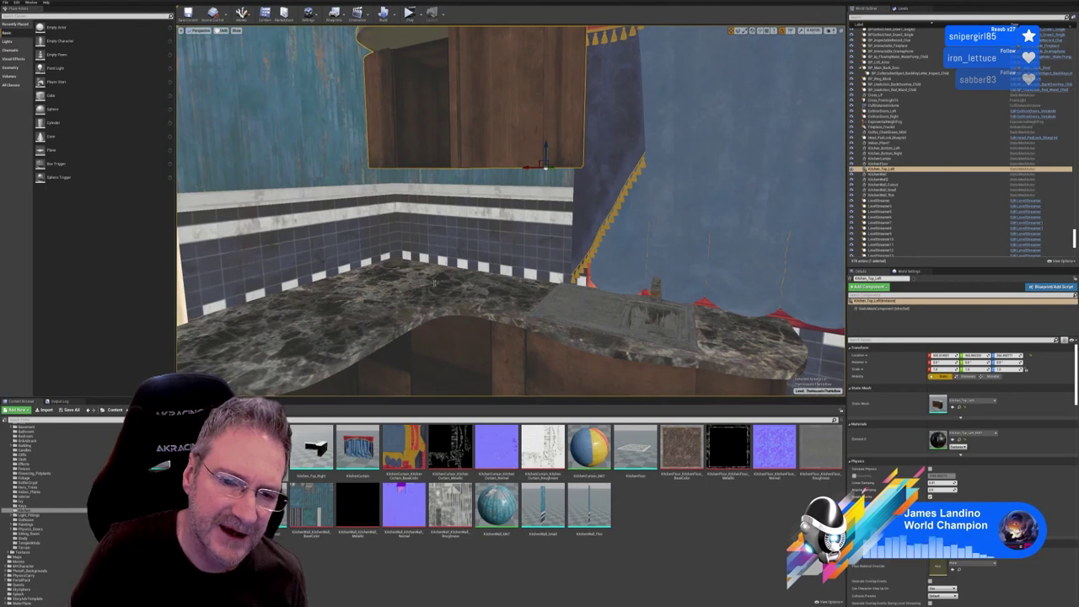
# Place the Kitchen_Top_Right cabinet on the floor by the right counter and rotate it to follow the counter's L shape
pyautogui.moveTo(462, 230); pyautogui.dragTo(451, 229, button='right')
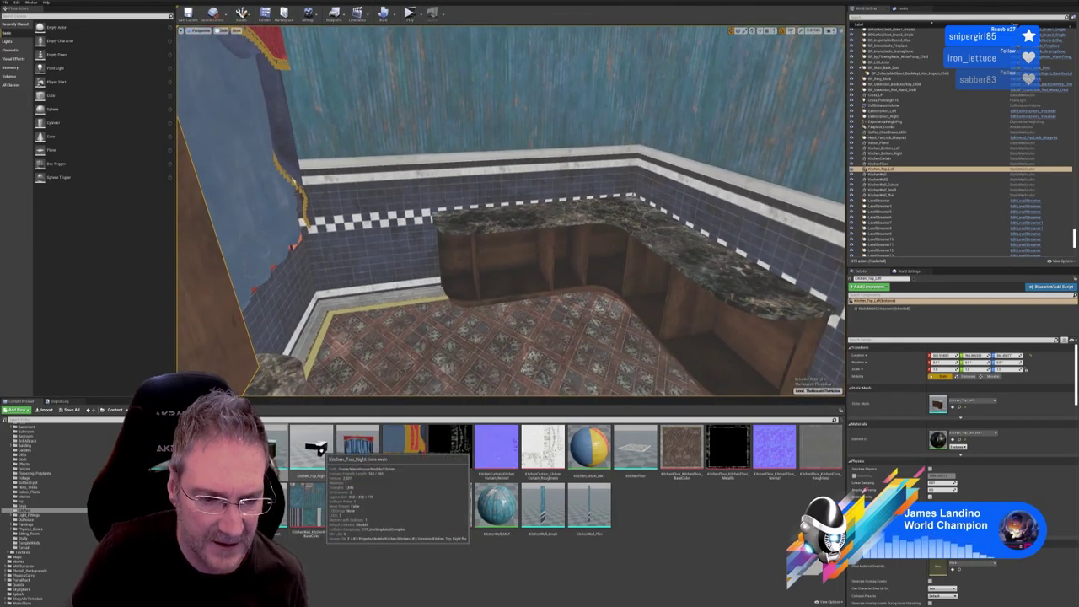
pyautogui.moveTo(314, 448); pyautogui.dragTo(607, 366)
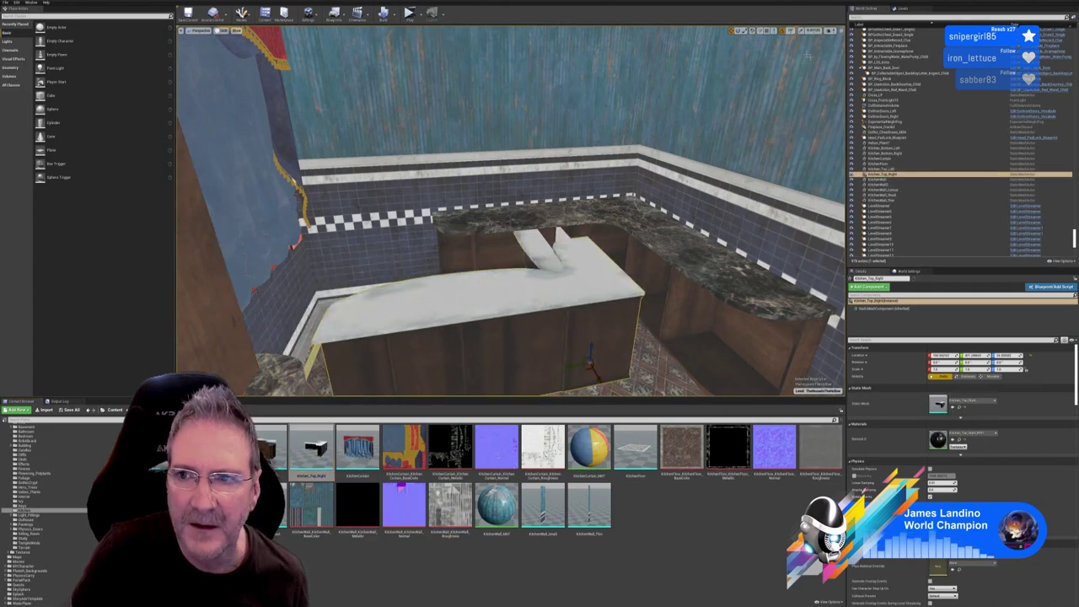
pyautogui.click(746, 31)
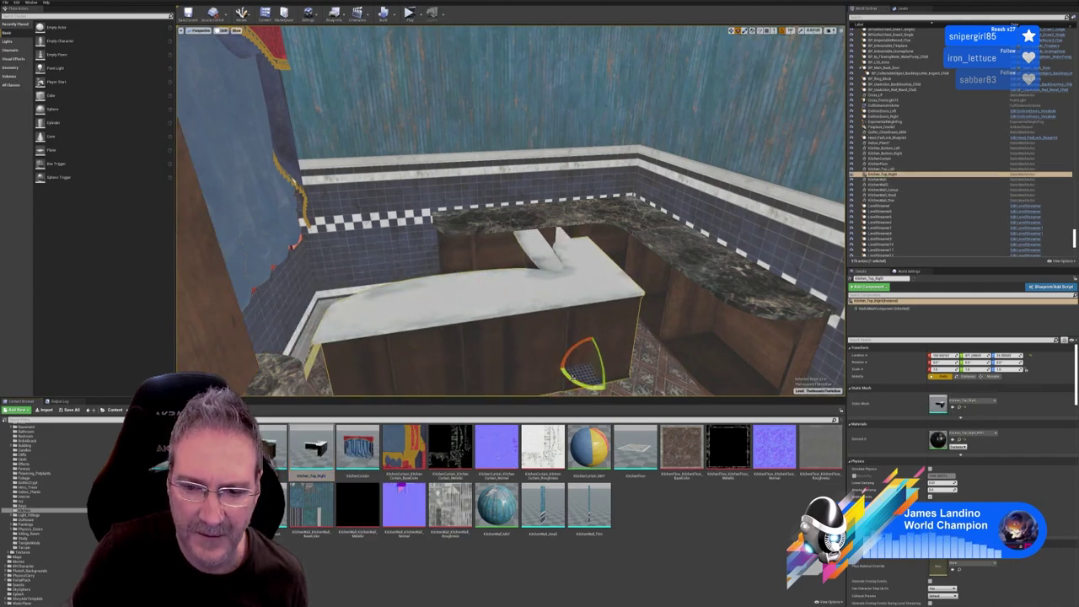
pyautogui.moveTo(573, 376); pyautogui.dragTo(625, 357)
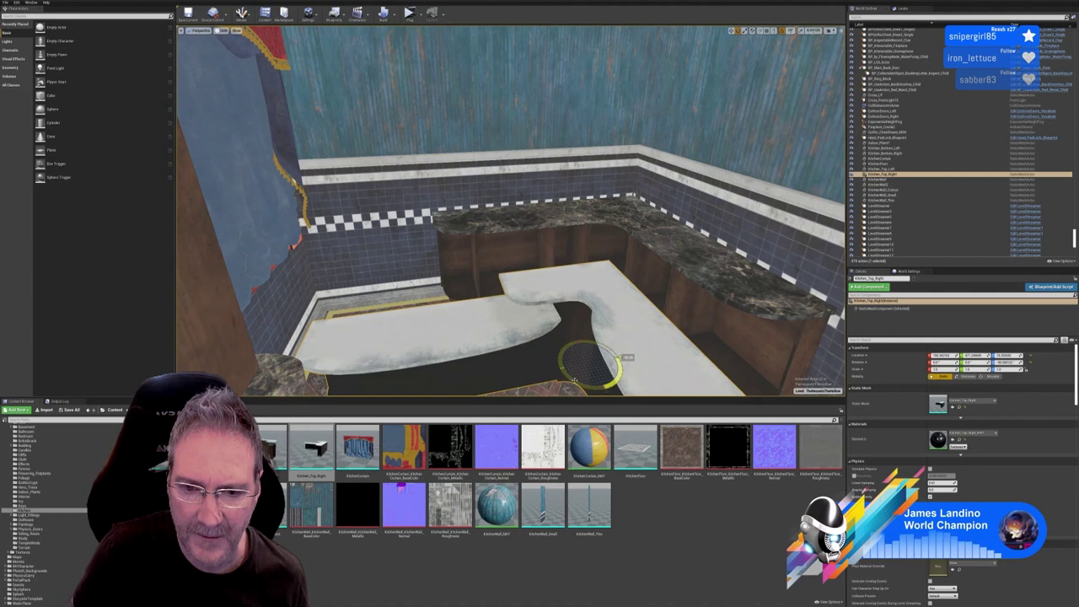
# Lift the Kitchen_Top_Right cabinet above the right counter and fit it into the corner against both walls
pyautogui.click(732, 31)
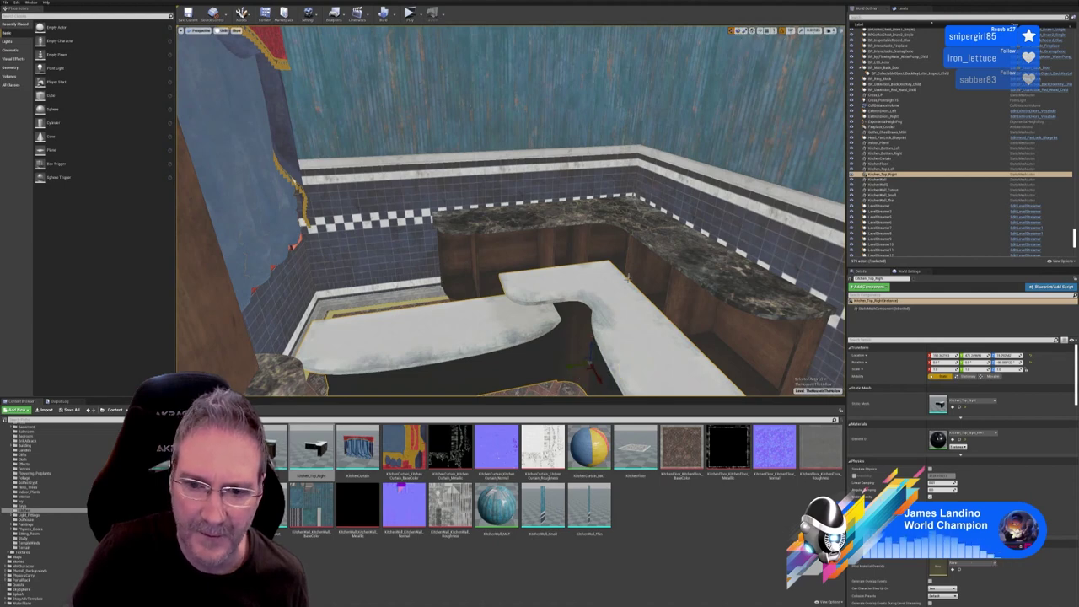
pyautogui.moveTo(590, 350); pyautogui.dragTo(608, 186)
pyautogui.moveTo(608, 185); pyautogui.dragTo(666, 187, button='right')
pyautogui.scroll(-8, 518, 247)
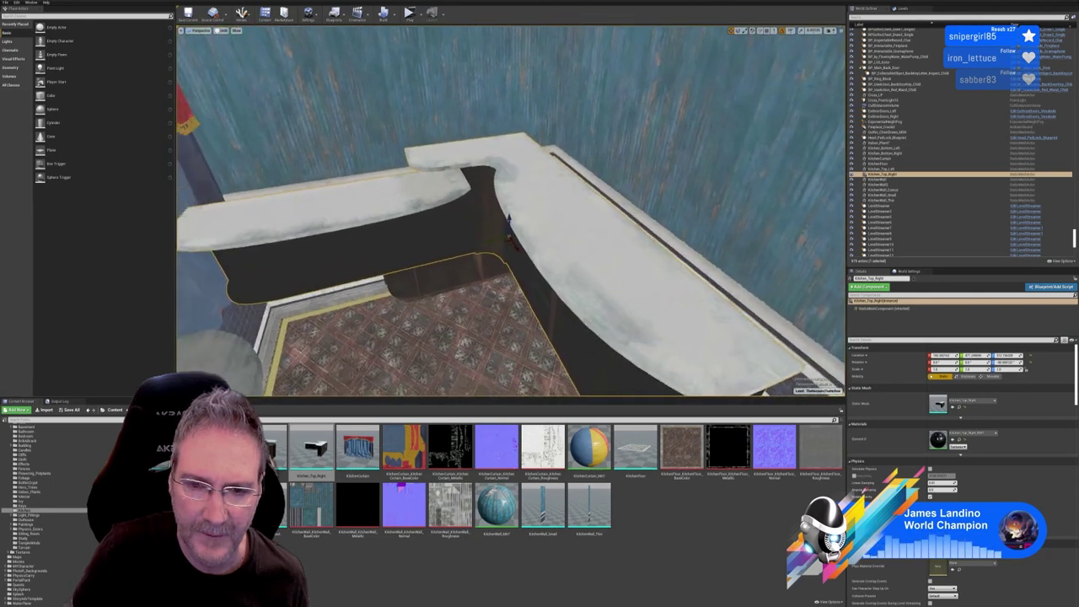
pyautogui.moveTo(501, 242); pyautogui.dragTo(569, 183)
pyautogui.moveTo(569, 183); pyautogui.dragTo(536, 225, button='right')
pyautogui.moveTo(632, 284); pyautogui.dragTo(608, 260)
pyautogui.moveTo(610, 314); pyautogui.dragTo(590, 328, button='right')
pyautogui.moveTo(489, 132); pyautogui.dragTo(549, 271, button='right')
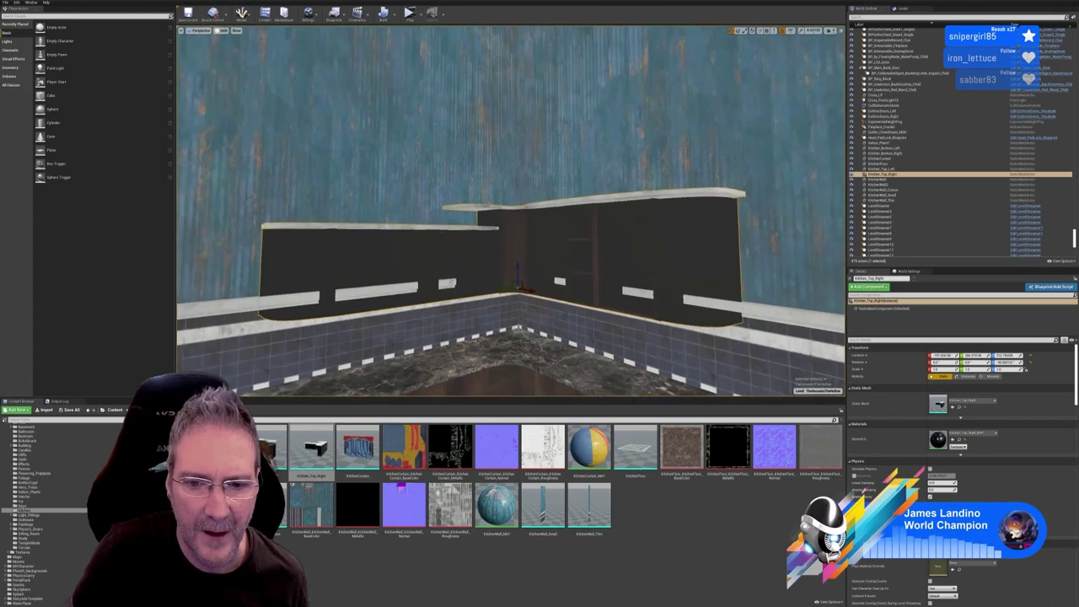
# Adjust the right upper cabinet's height above the tiles, compare it with the left upper cabinet, and save all changes
pyautogui.moveTo(519, 270); pyautogui.dragTo(517, 221)
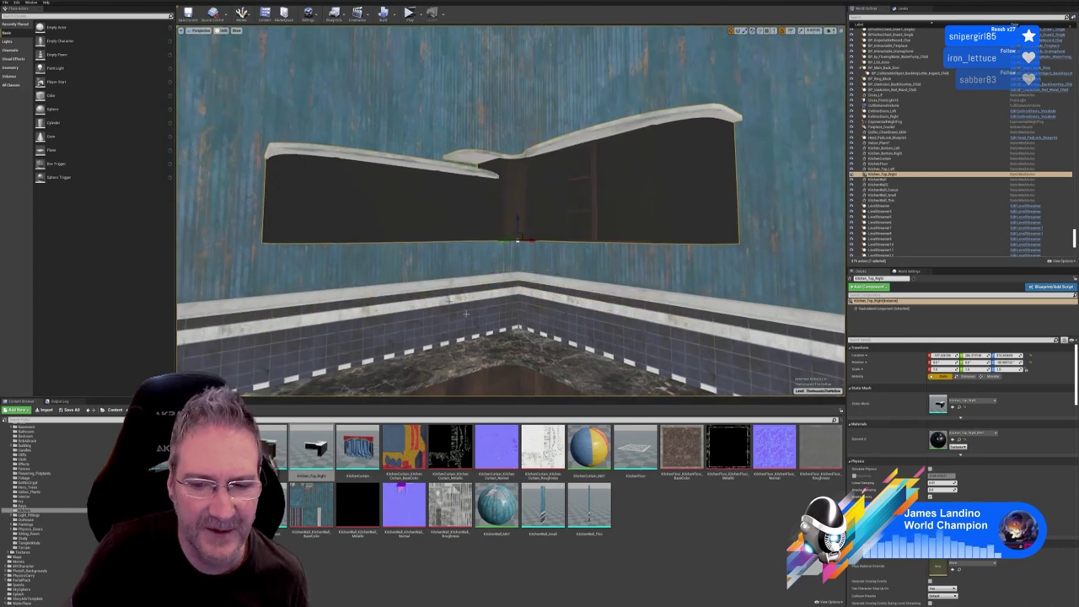
pyautogui.moveTo(467, 314); pyautogui.dragTo(422, 313, button='right')
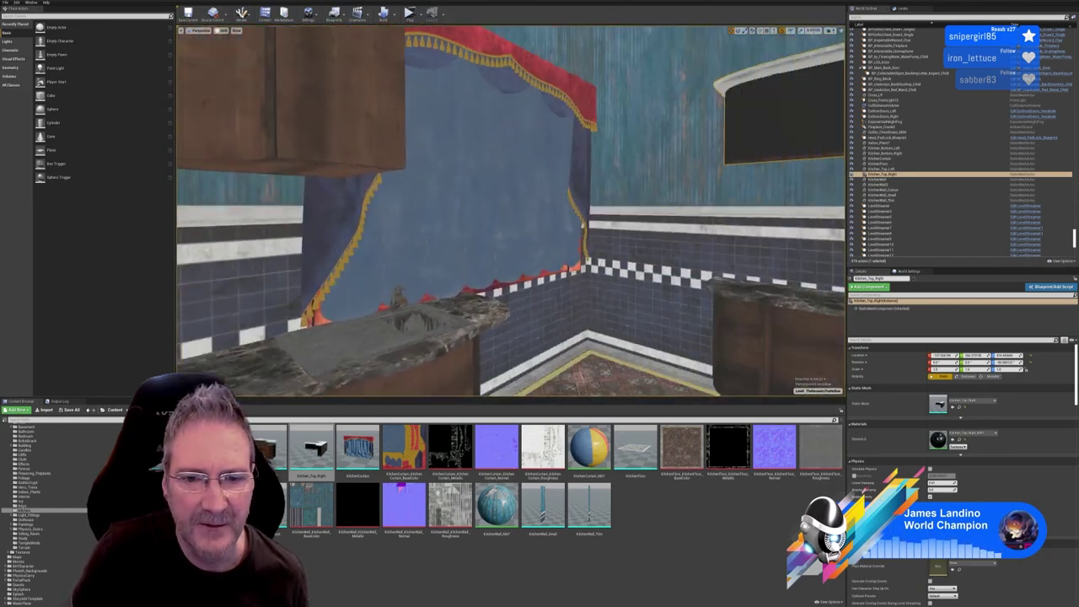
pyautogui.moveTo(620, 293); pyautogui.dragTo(620, 293, button='right')
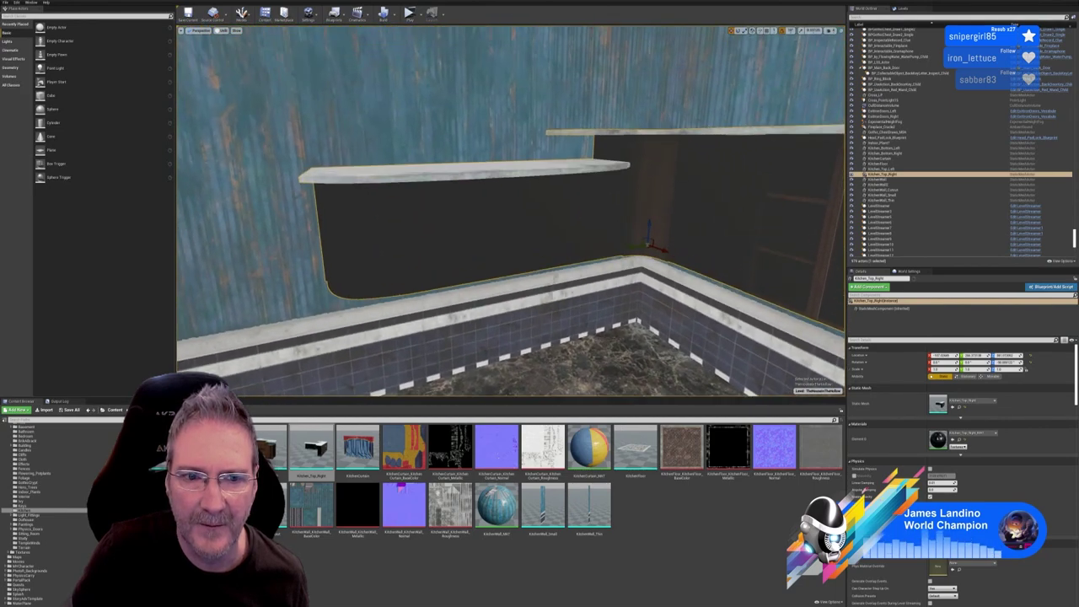
pyautogui.moveTo(621, 292); pyautogui.dragTo(620, 293, button='right')
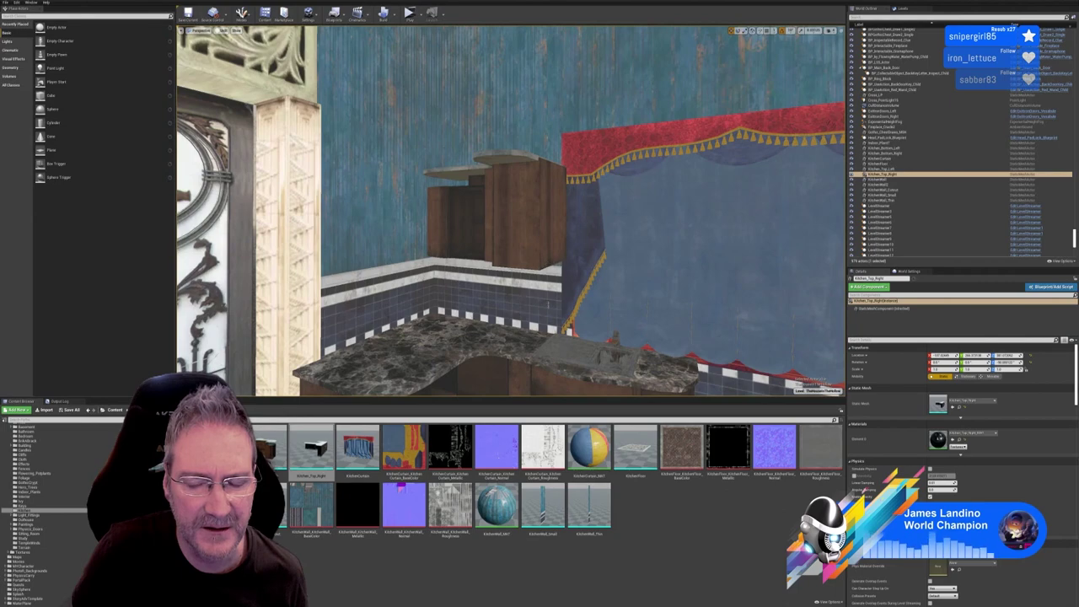
pyautogui.moveTo(529, 239); pyautogui.dragTo(529, 238, button='right')
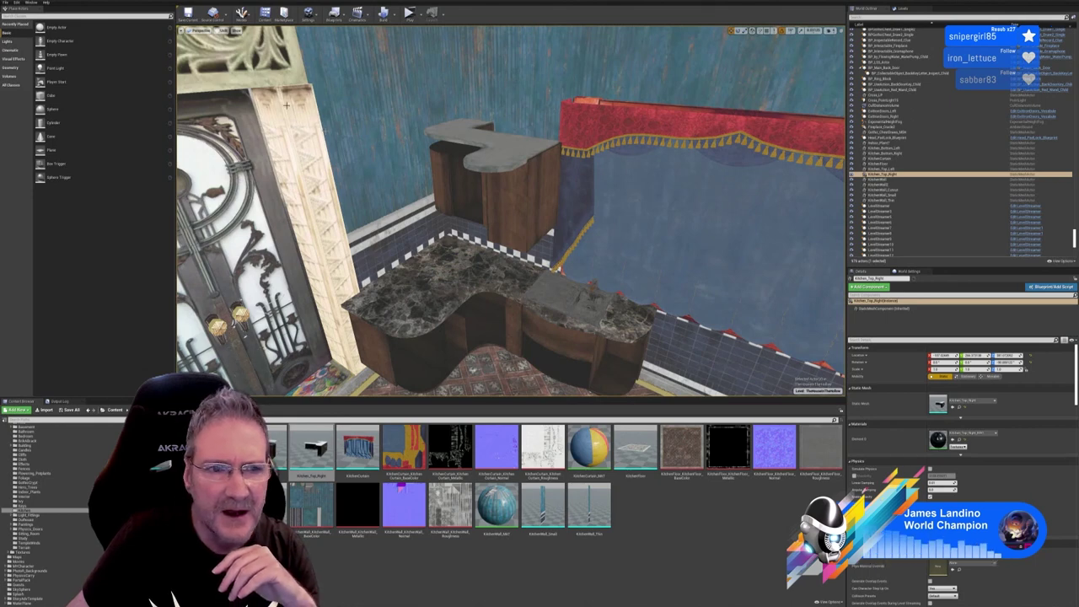
pyautogui.click(5, 3)
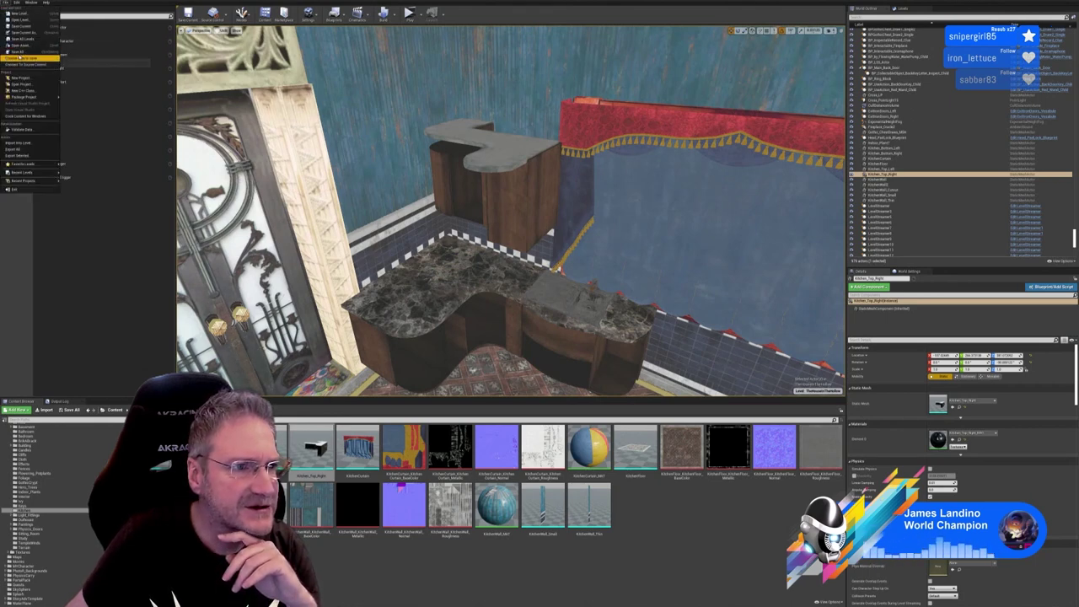
pyautogui.click(18, 51)
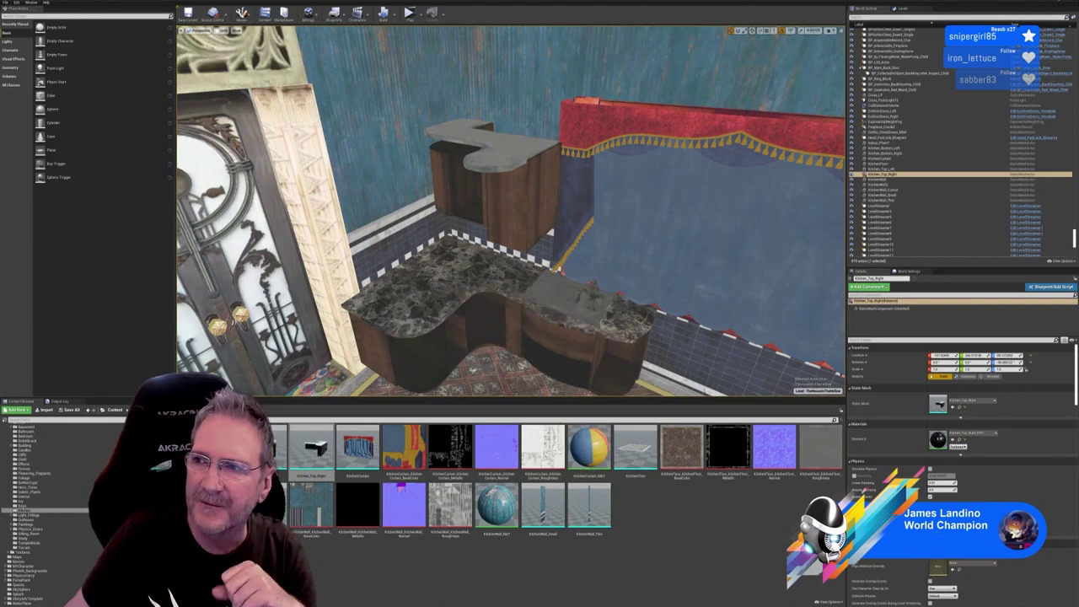
# Switch to 3ds Max by launching it, and adopt the file's unit scale for the units mismatch
pyautogui.click(1039, 3)
pyautogui.press('super')
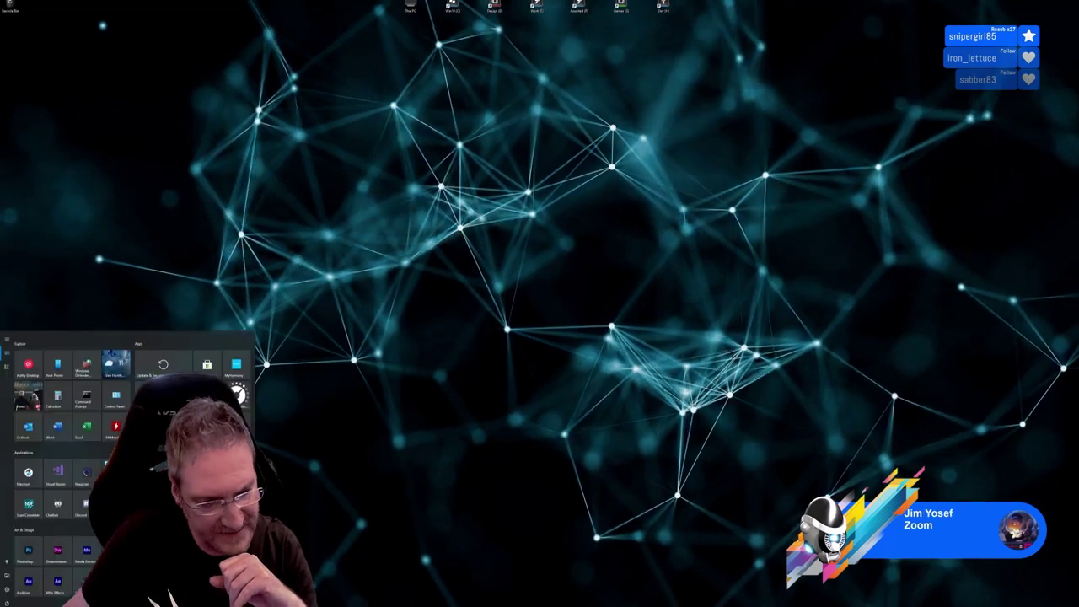
pyautogui.click(115, 536)
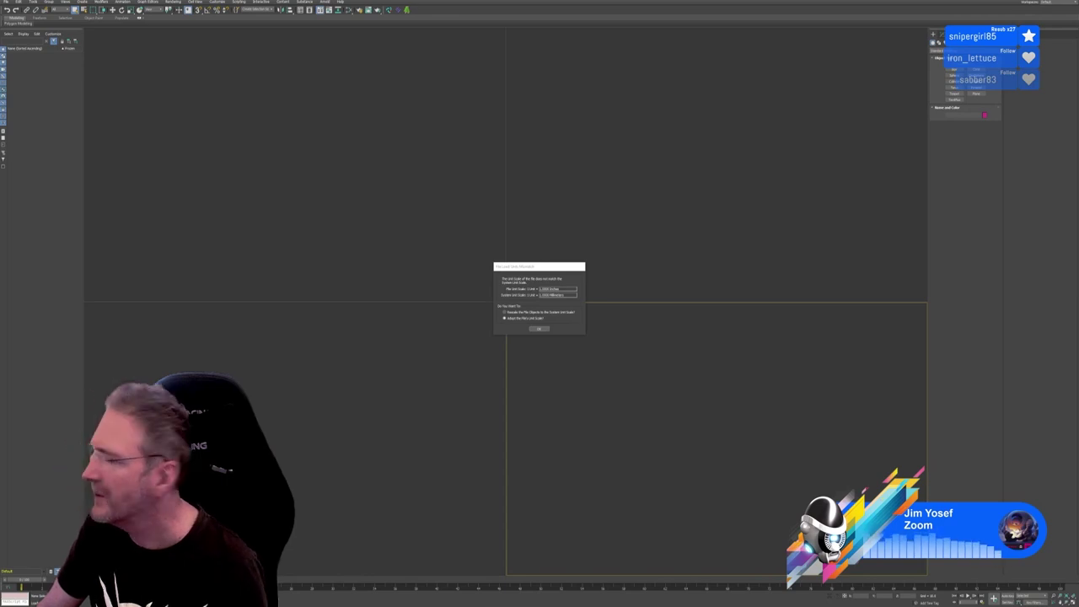
pyautogui.click(542, 327)
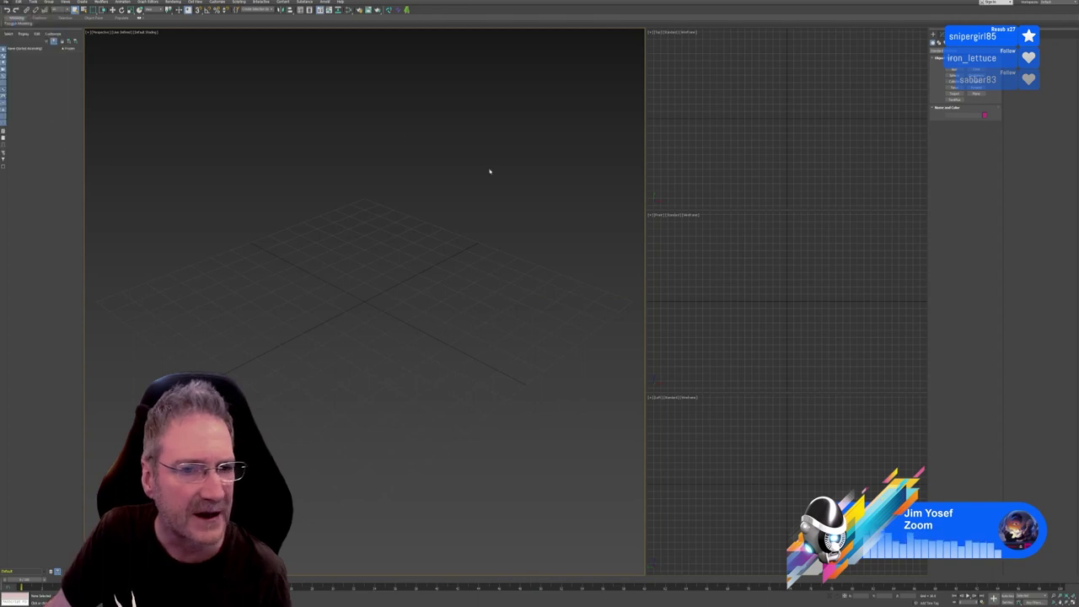
# Open the full kitchen scene file from the inner Kitchen folder within UE4 Projects on the Work drive
pyautogui.hotkey('ctrl', 'o')
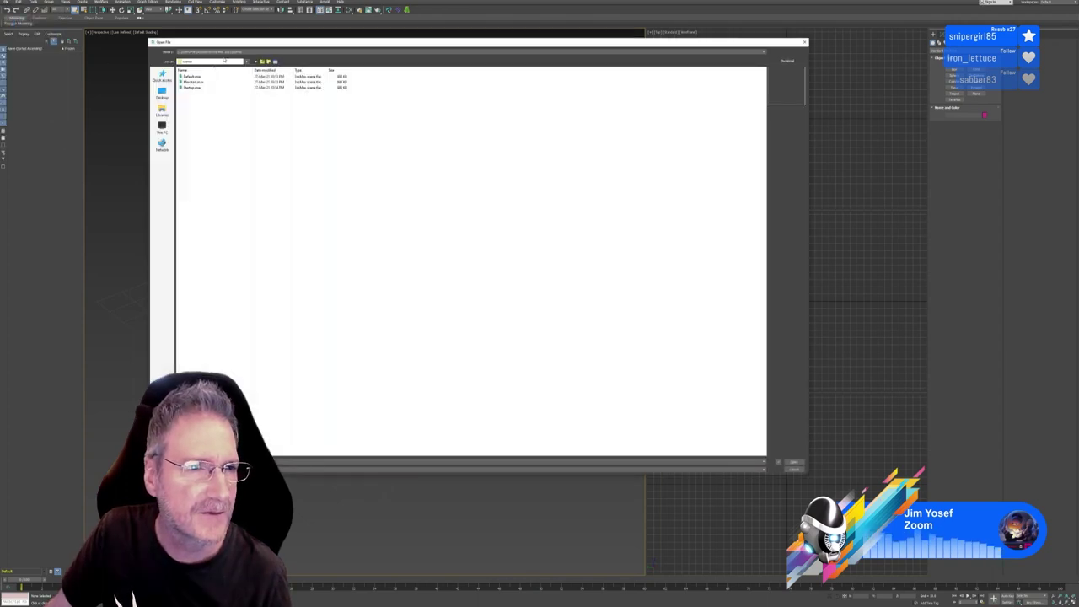
pyautogui.click(162, 127)
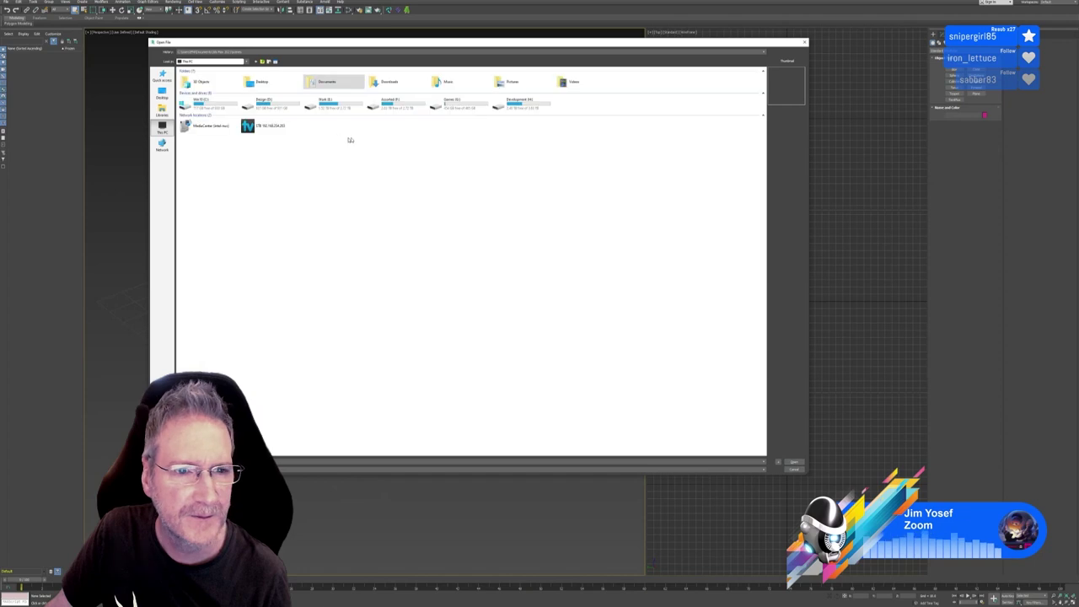
pyautogui.doubleClick(371, 106)
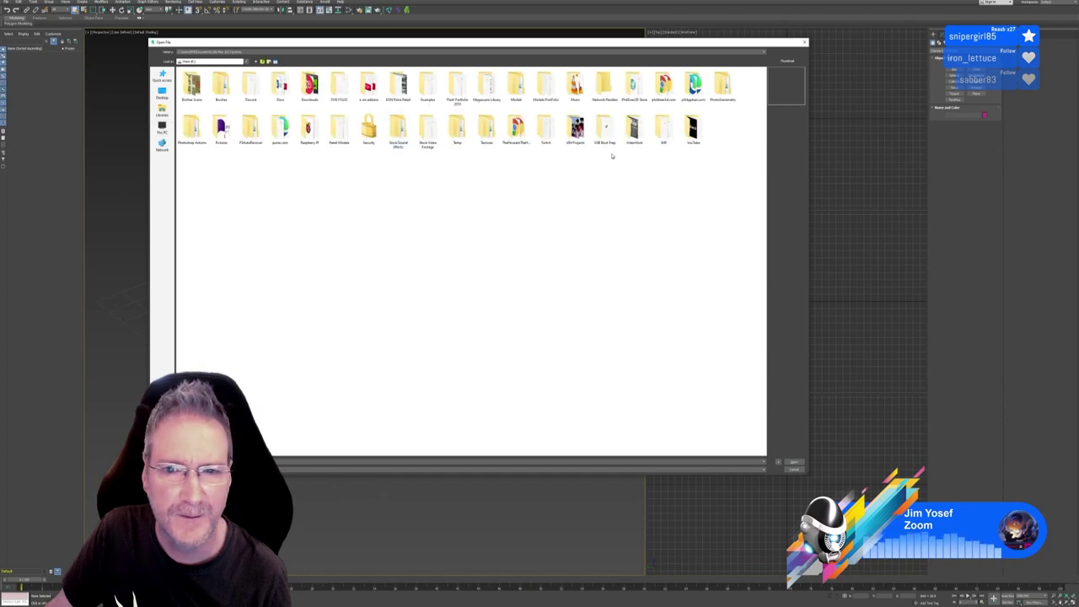
pyautogui.doubleClick(574, 133)
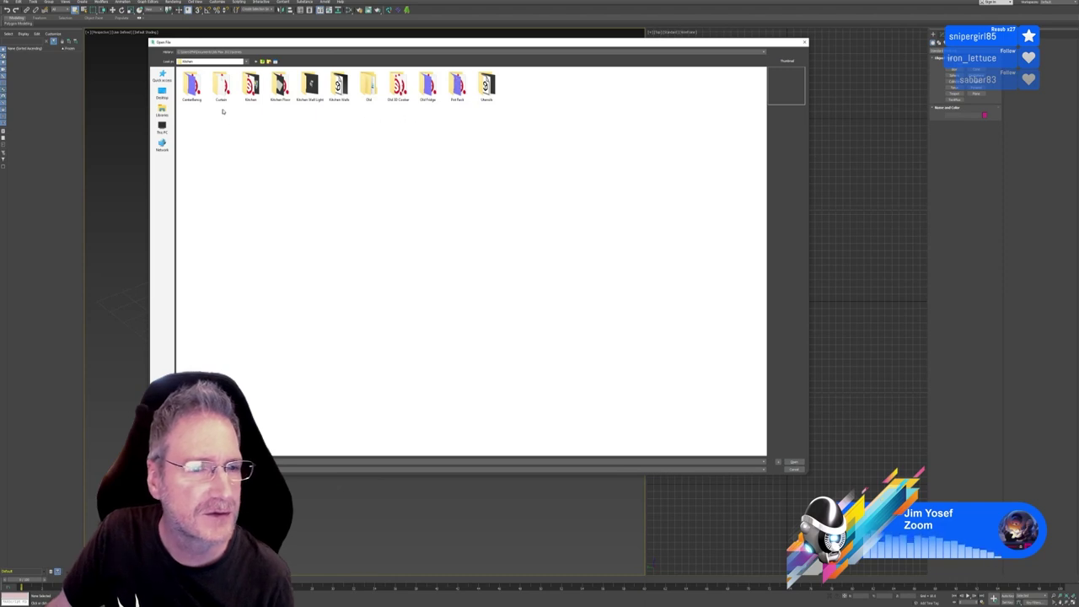
pyautogui.doubleClick(250, 86)
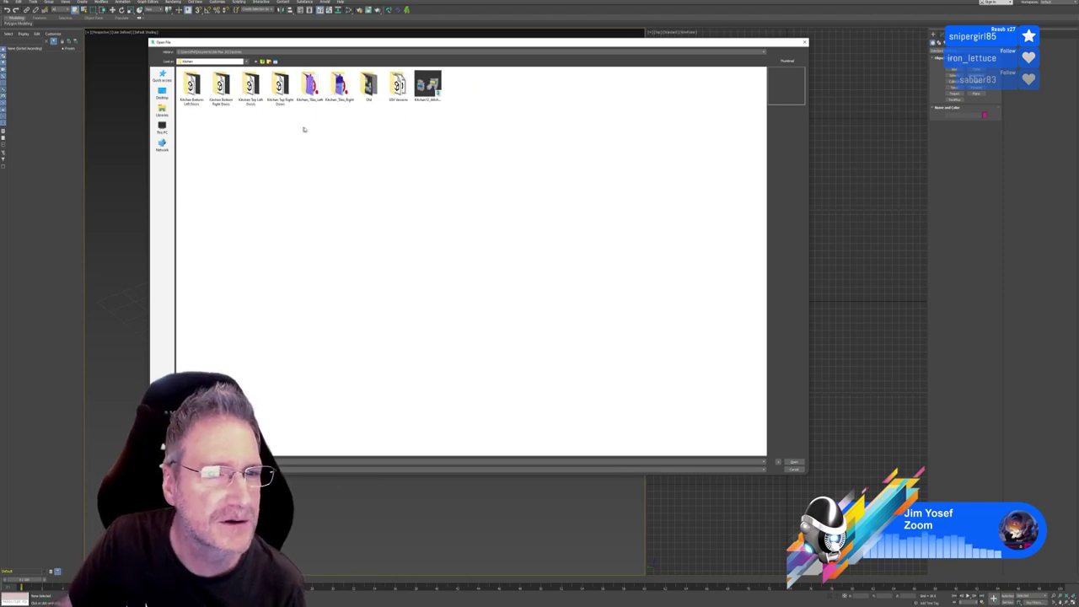
pyautogui.doubleClick(427, 85)
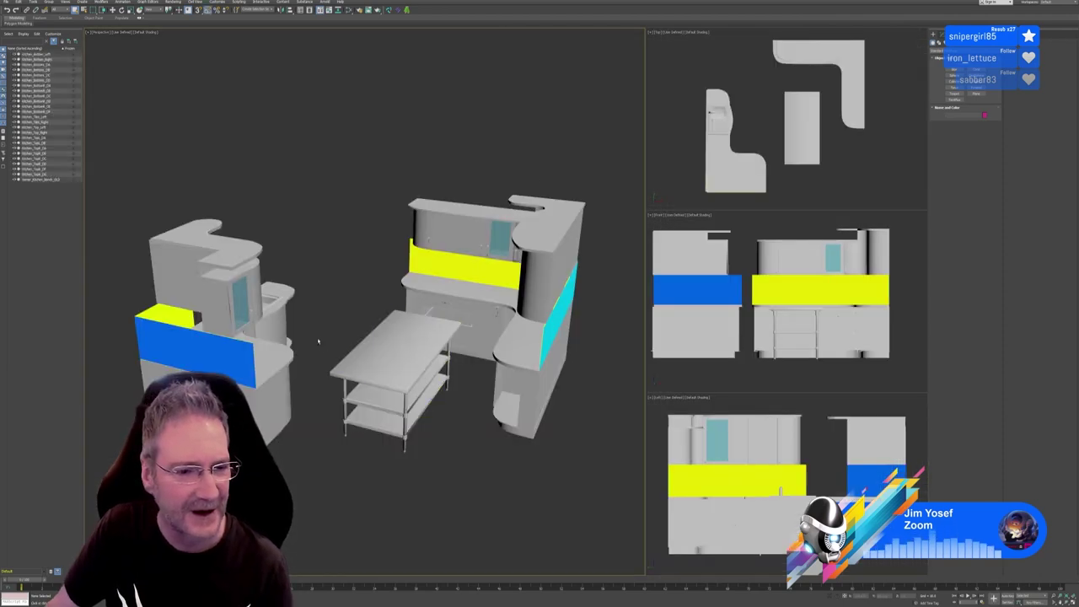
# Examine how the left upper cabinet is oriented above the sink counter in the original kitchen model
pyautogui.keyDown('alt'); pyautogui.moveTo(317, 340); pyautogui.dragTo(265, 353, button='middle'); pyautogui.keyUp('alt')
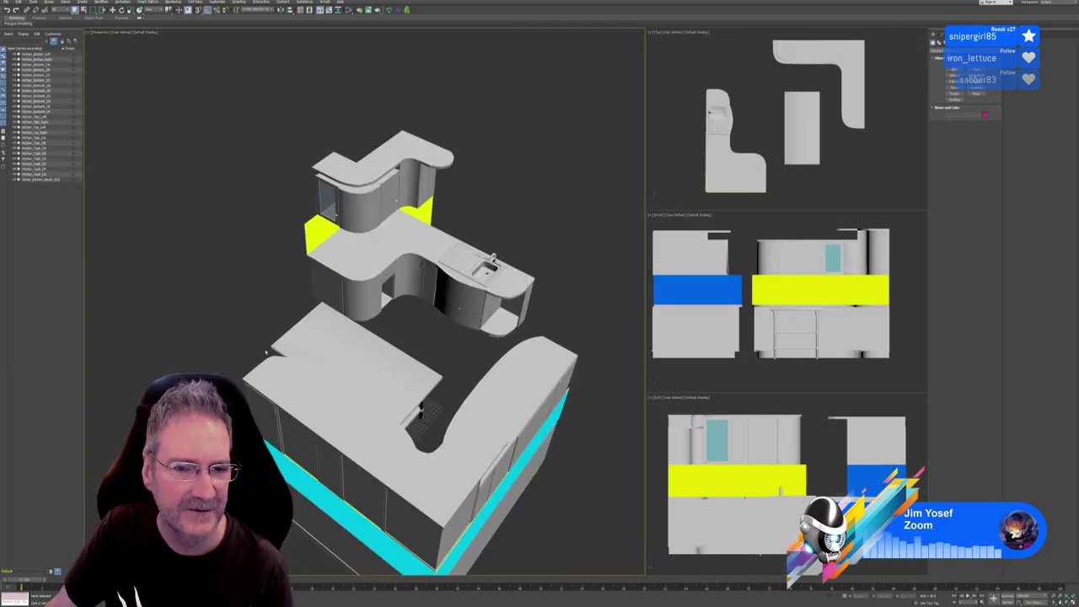
pyautogui.scroll(3, 386, 196)
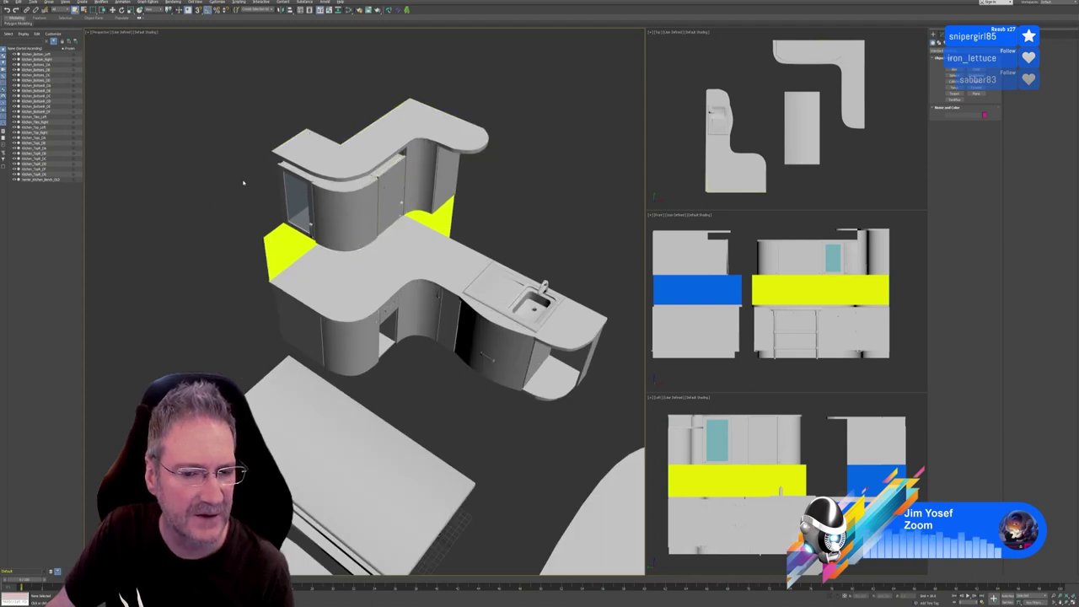
pyautogui.keyDown('alt'); pyautogui.moveTo(474, 349); pyautogui.dragTo(475, 316, button='middle'); pyautogui.keyUp('alt')
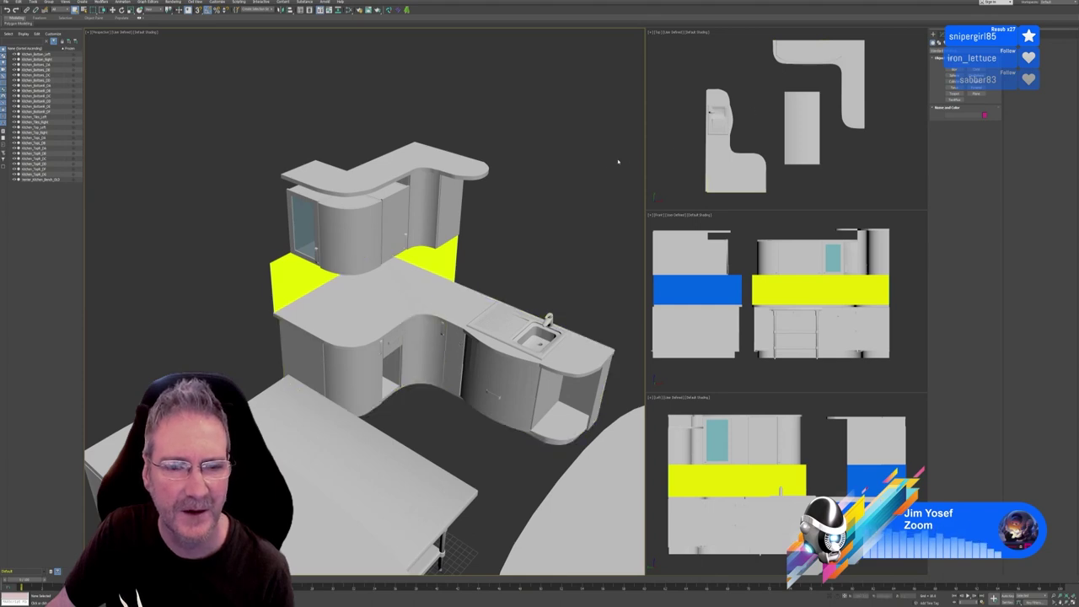
# Switch back to Unreal Editor and rotate the Kitchen_Top_Left cabinet about its vertical axis to match the original model's orientation
pyautogui.press('super+d')
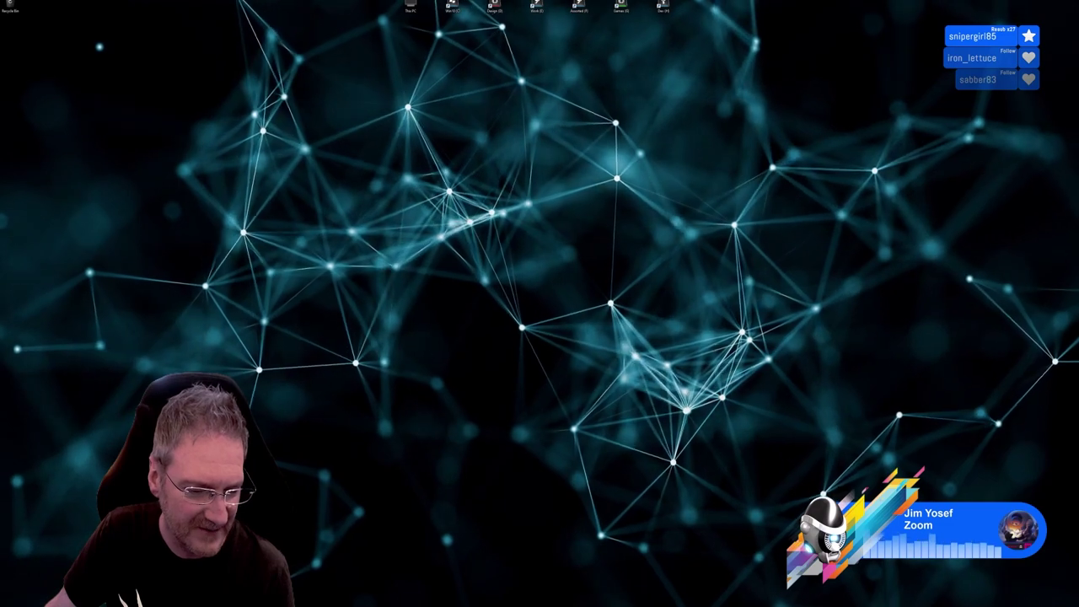
pyautogui.hotkey('alt', 'Tab')
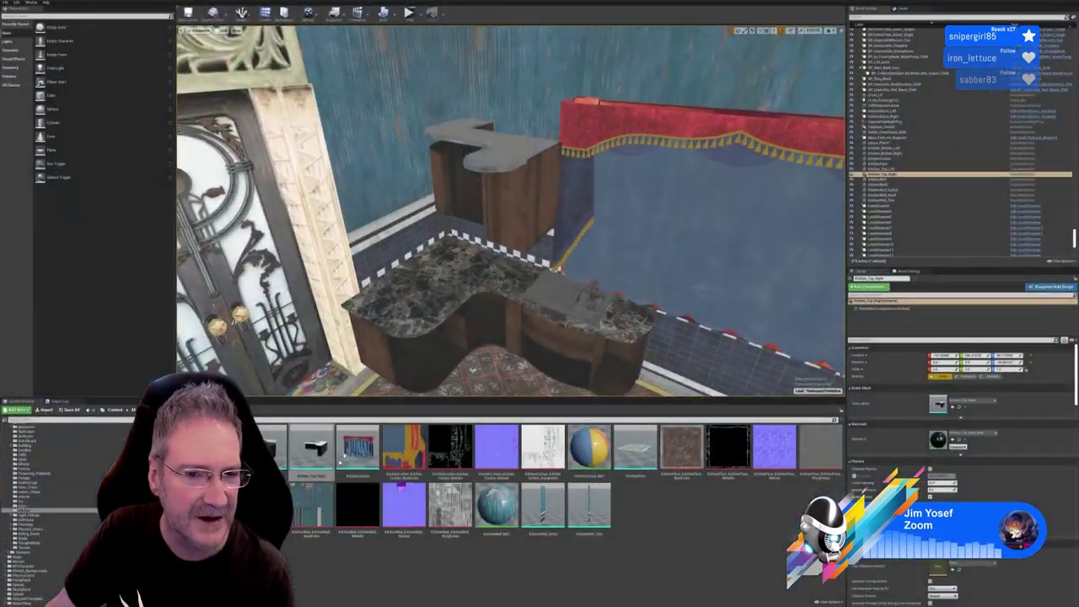
pyautogui.click(494, 181)
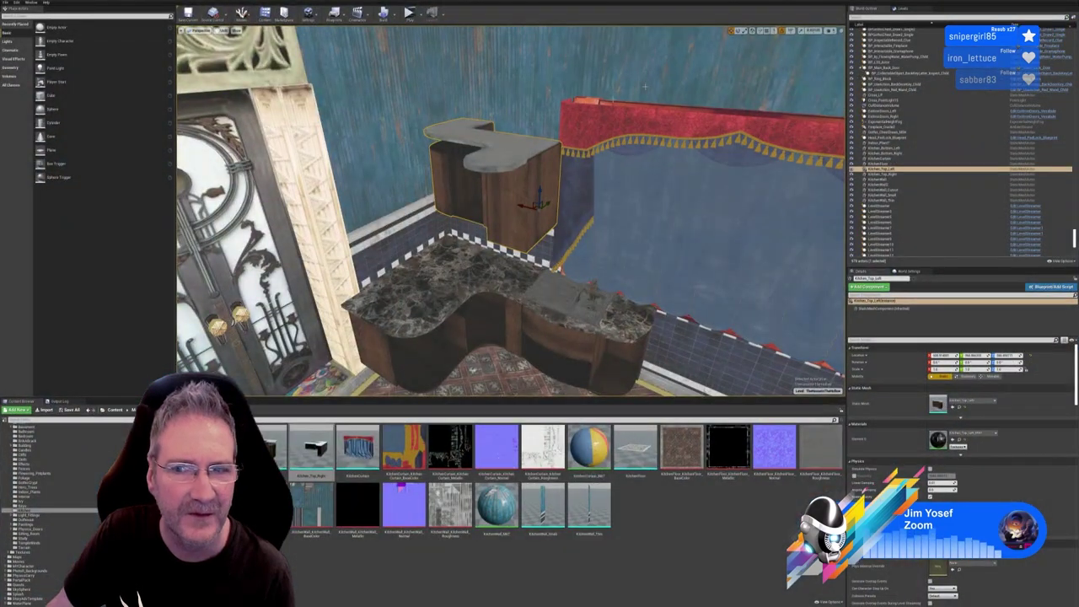
pyautogui.click(739, 30)
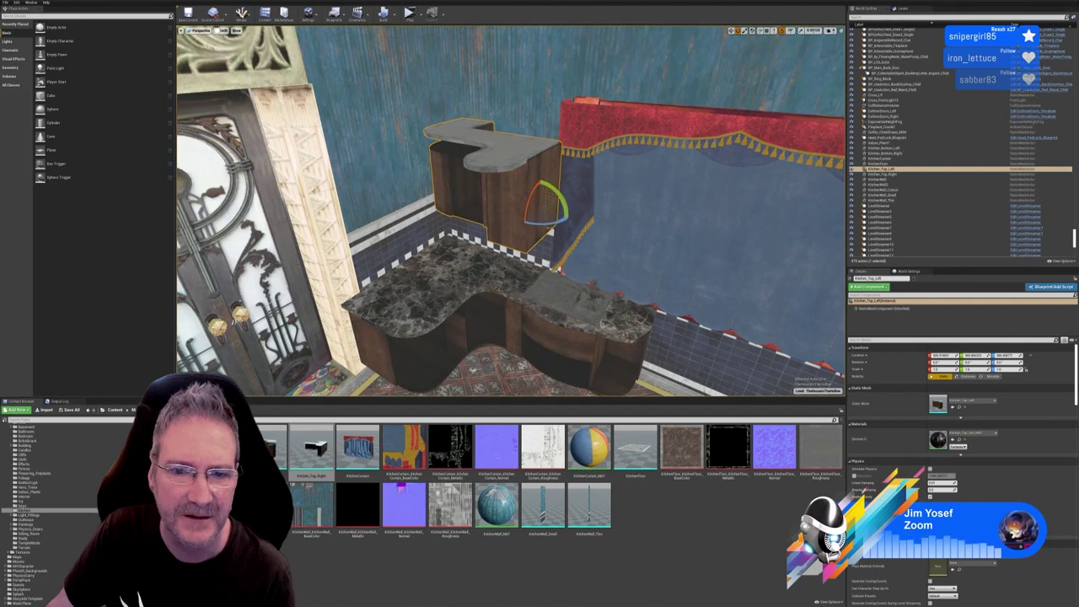
pyautogui.moveTo(548, 221)
pyautogui.mouseDown()
pyautogui.moveTo(511, 221)
pyautogui.moveTo(549, 225)
pyautogui.mouseUp()
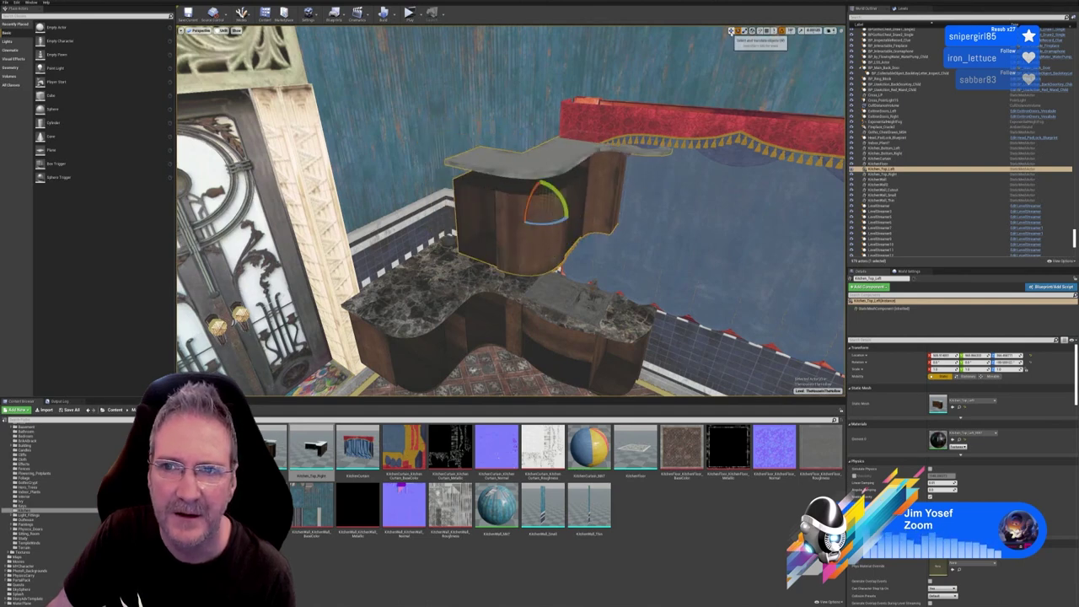
# Move the rotated Kitchen_Top_Left cabinet back into the wall corner above the left counter, between the door and the curtain
pyautogui.click(731, 30)
pyautogui.moveTo(546, 204); pyautogui.dragTo(441, 216)
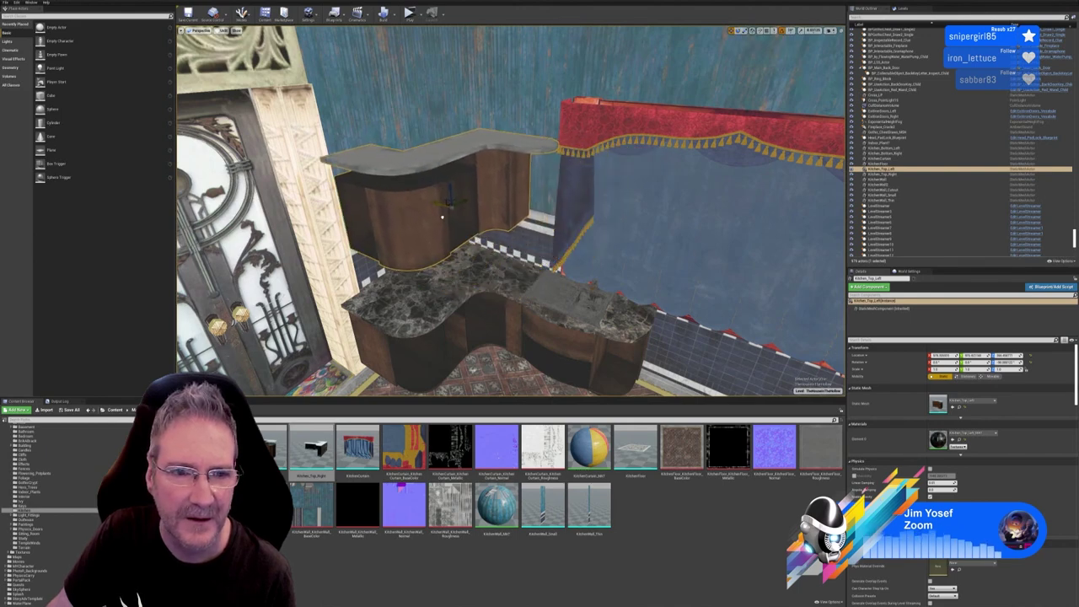
pyautogui.moveTo(558, 242); pyautogui.dragTo(590, 282, button='right')
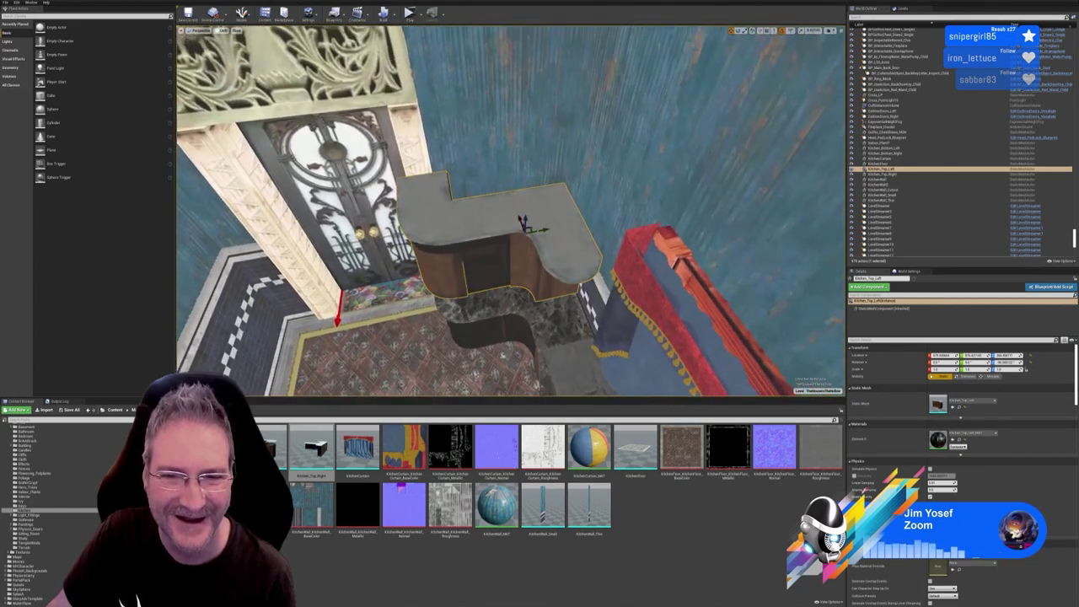
pyautogui.moveTo(525, 224); pyautogui.dragTo(542, 220)
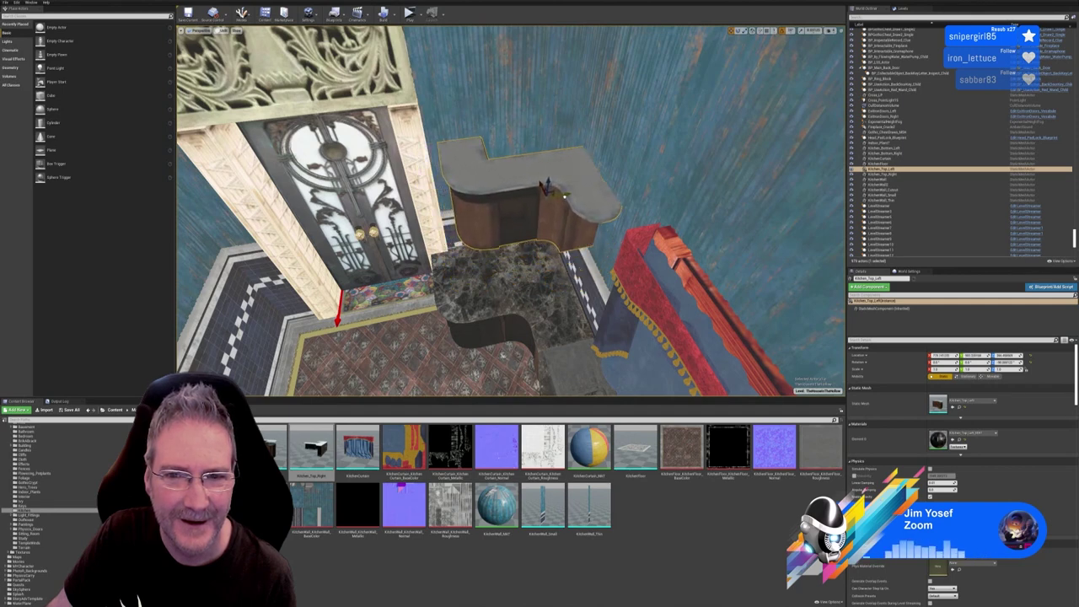
pyautogui.moveTo(485, 276); pyautogui.dragTo(717, 253, button='right')
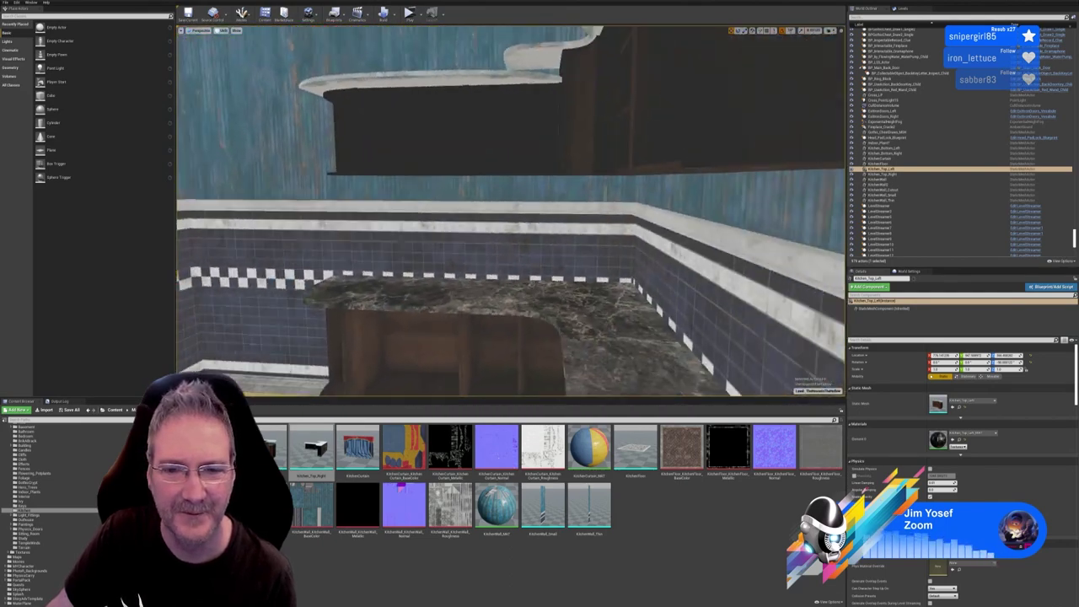
# Compare the placed left upper cabinet with the original kitchen model in 3ds Max, returning to Unreal Editor
pyautogui.moveTo(561, 232); pyautogui.dragTo(498, 196, button='right')
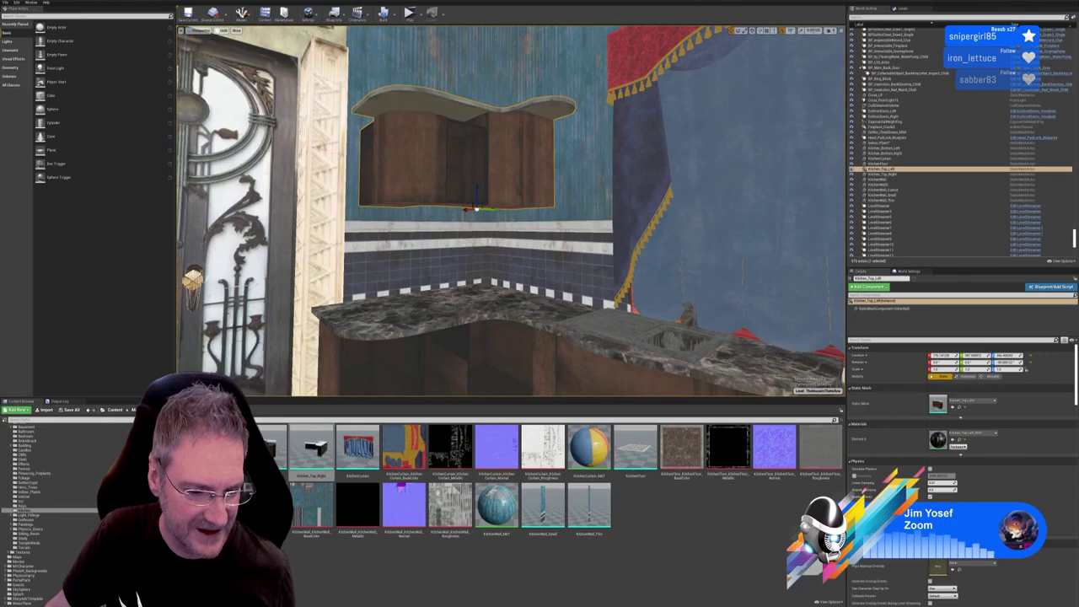
pyautogui.hotkey('alt', 'Tab')
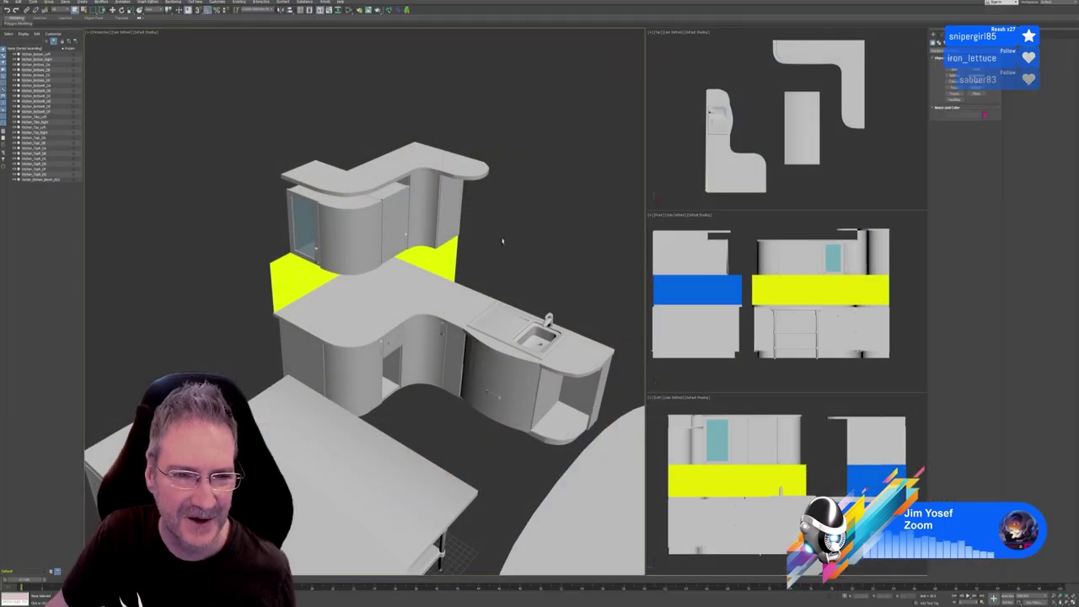
pyautogui.moveTo(502, 242)
pyautogui.keyDown('alt'); pyautogui.mouseDown(button='middle')
pyautogui.moveTo(553, 253)
pyautogui.moveTo(494, 245)
pyautogui.mouseUp(button='middle'); pyautogui.keyUp('alt')
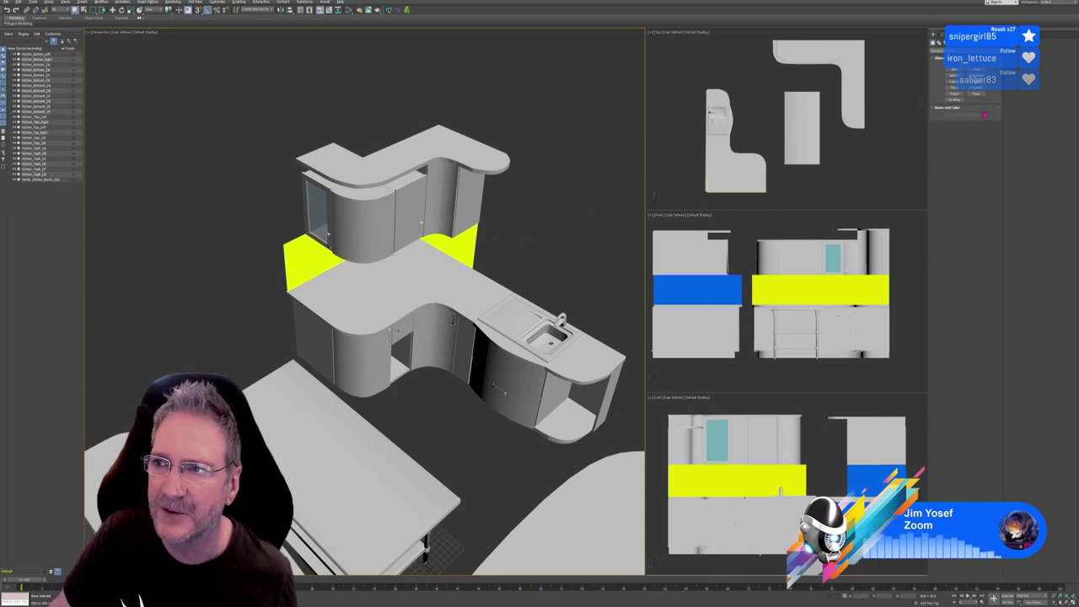
pyautogui.hotkey('alt', 'Tab')
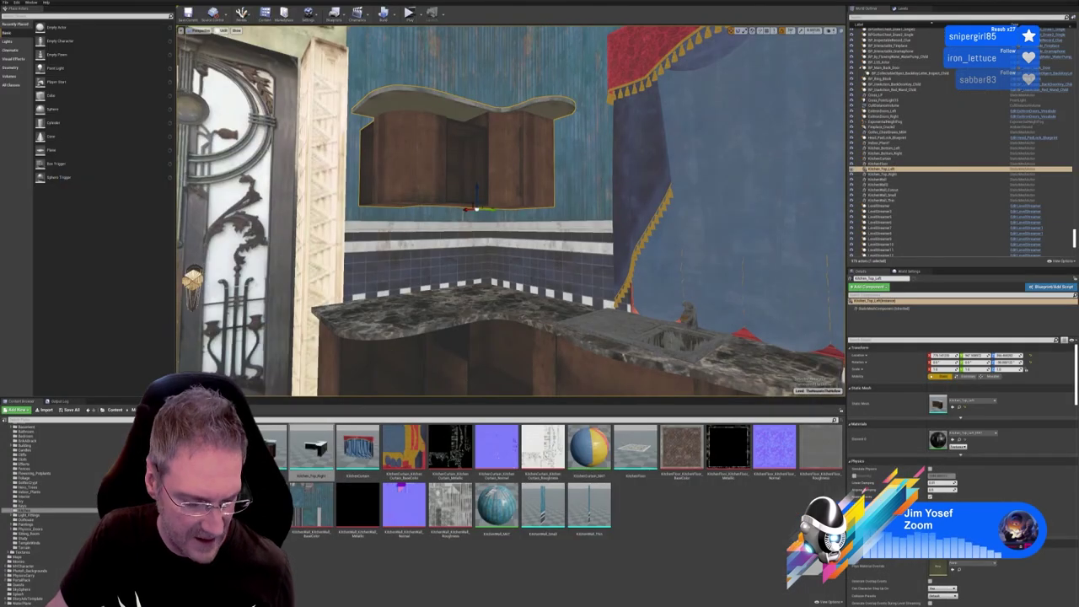
# Deselect the left upper cabinet and save all unsaved levels and assets
pyautogui.press('Escape')
pyautogui.click(6, 3)
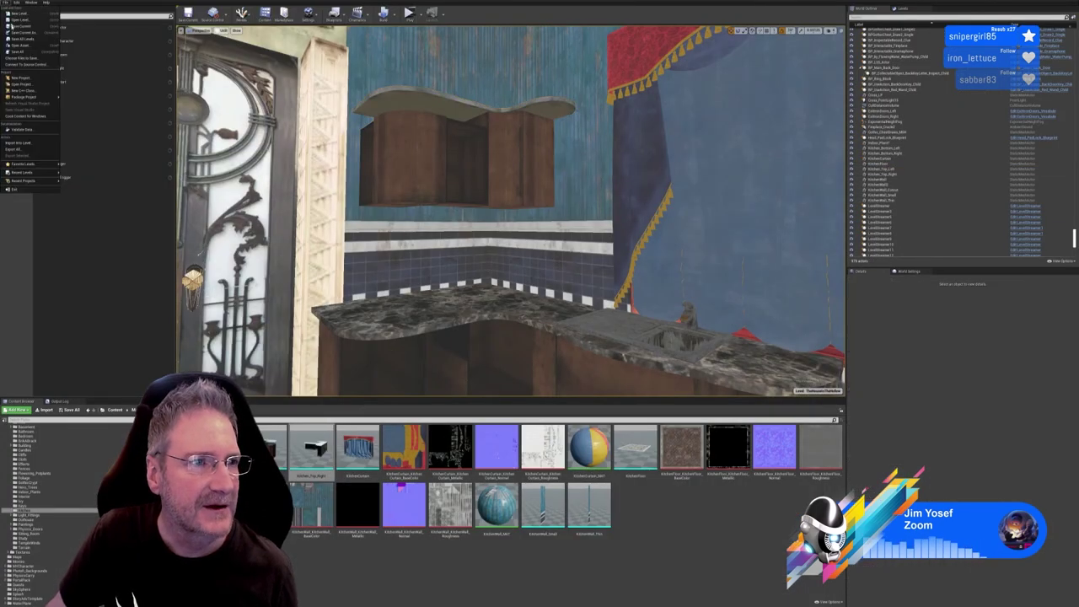
pyautogui.click(16, 52)
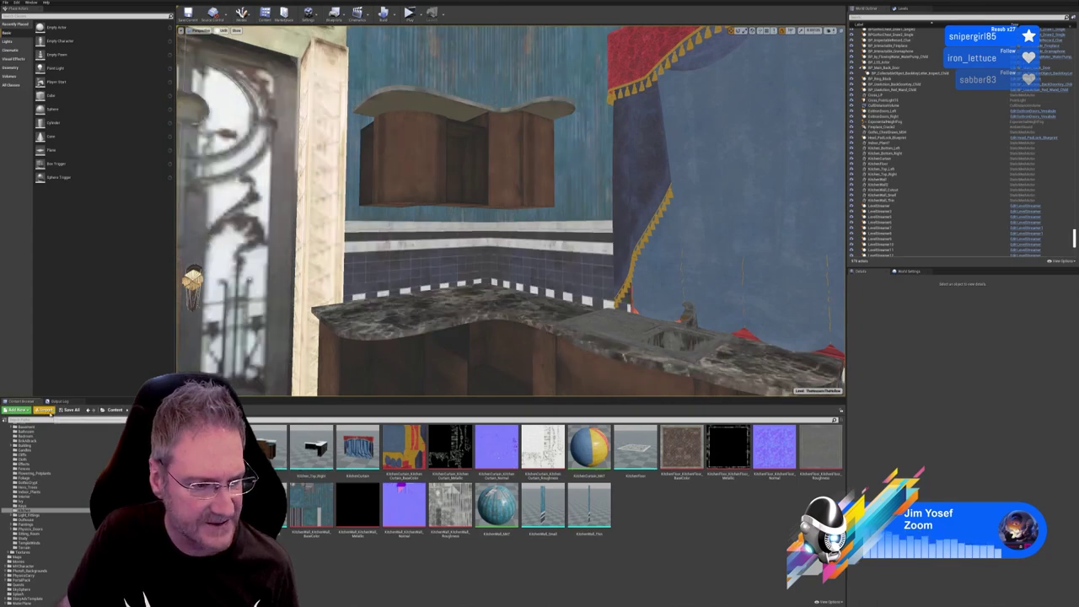
# Import the Kitchen_Tiles_Left FBX mesh from its Kitchen_Tiles_Left folder with the existing import options, and dismiss the message log
pyautogui.click(44, 409)
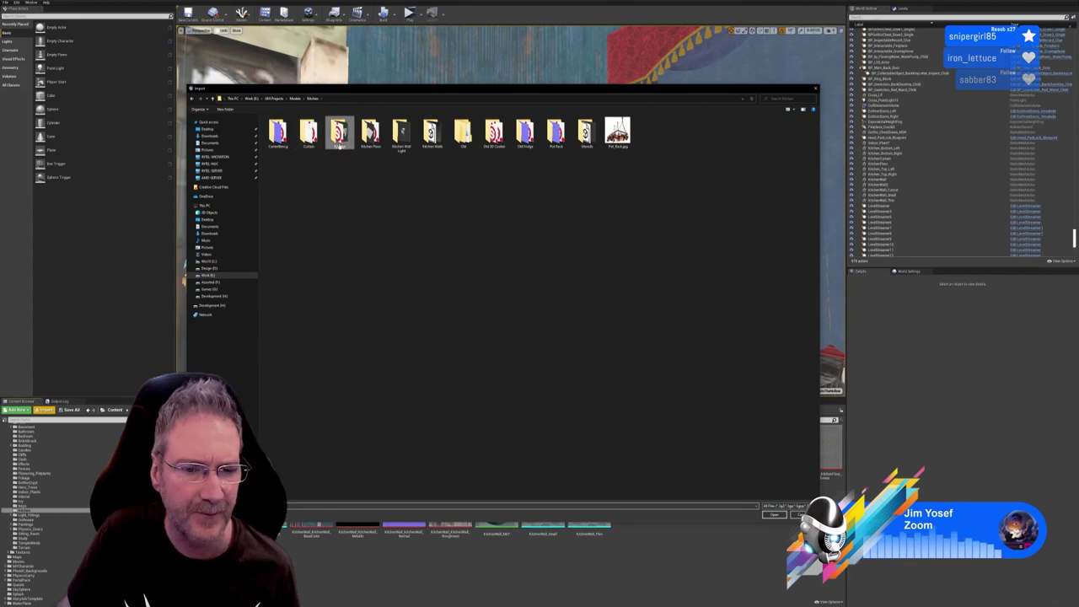
pyautogui.doubleClick(338, 135)
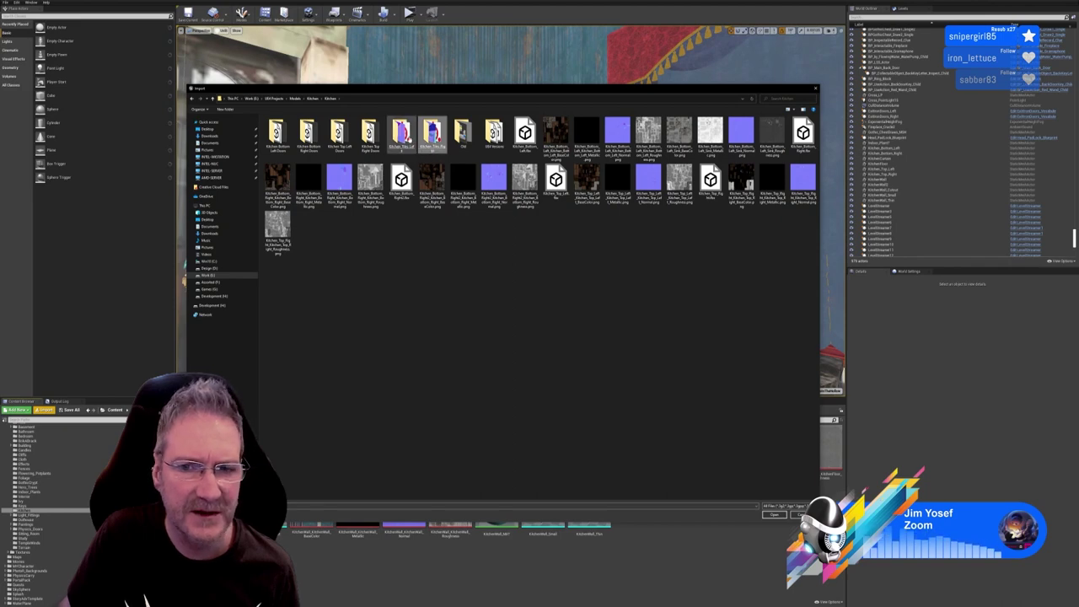
pyautogui.doubleClick(401, 133)
pyautogui.click(401, 133)
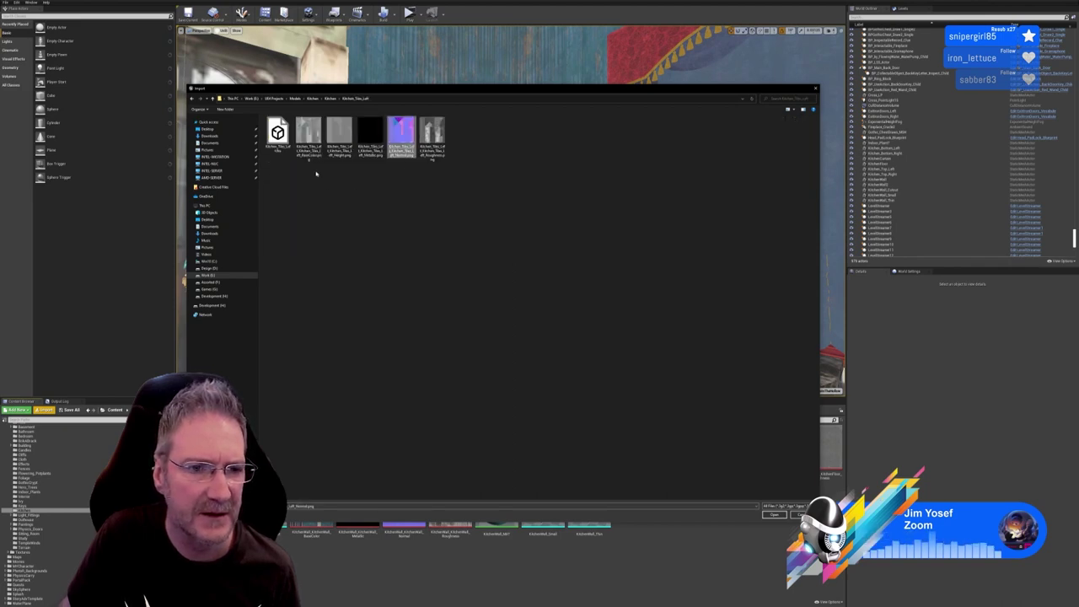
pyautogui.doubleClick(278, 139)
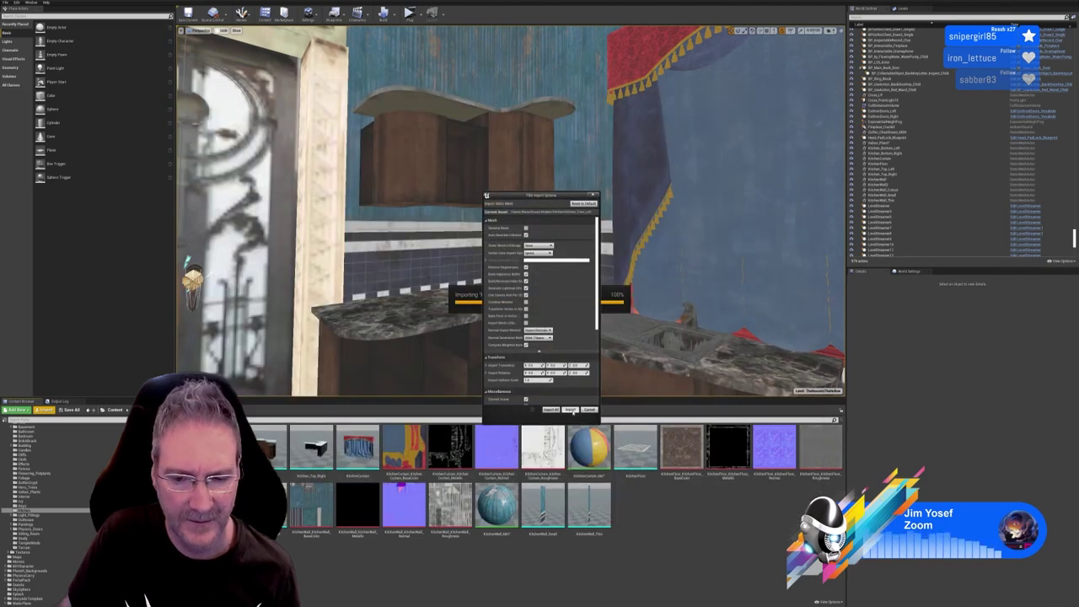
pyautogui.click(551, 410)
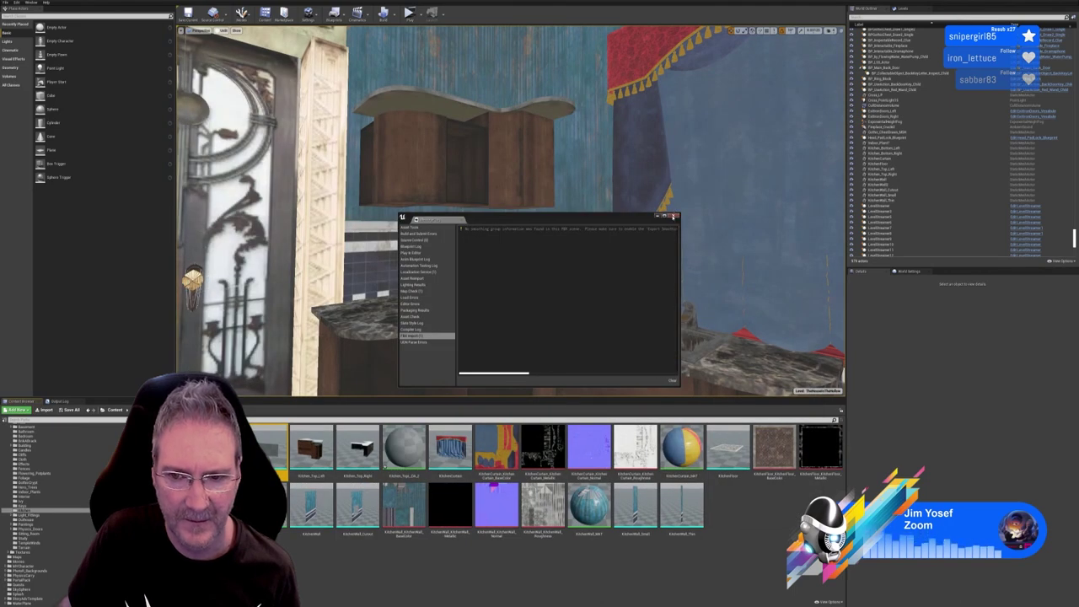
pyautogui.click(673, 216)
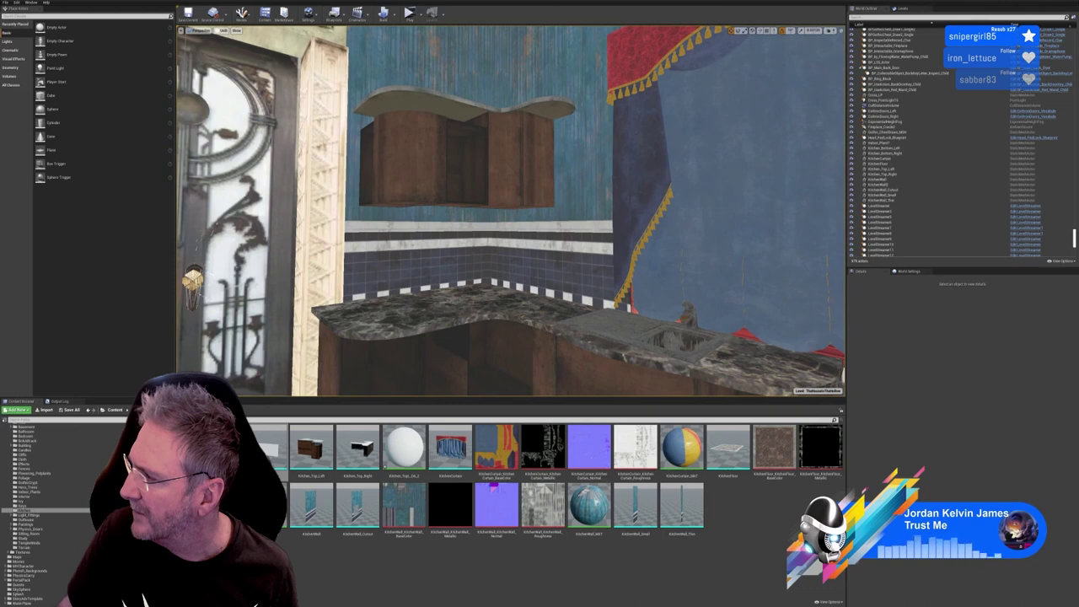
# Rename the white material imported with the left tiles as Kitchen_Tiles_Left_MAT
pyautogui.rightClick(407, 463)
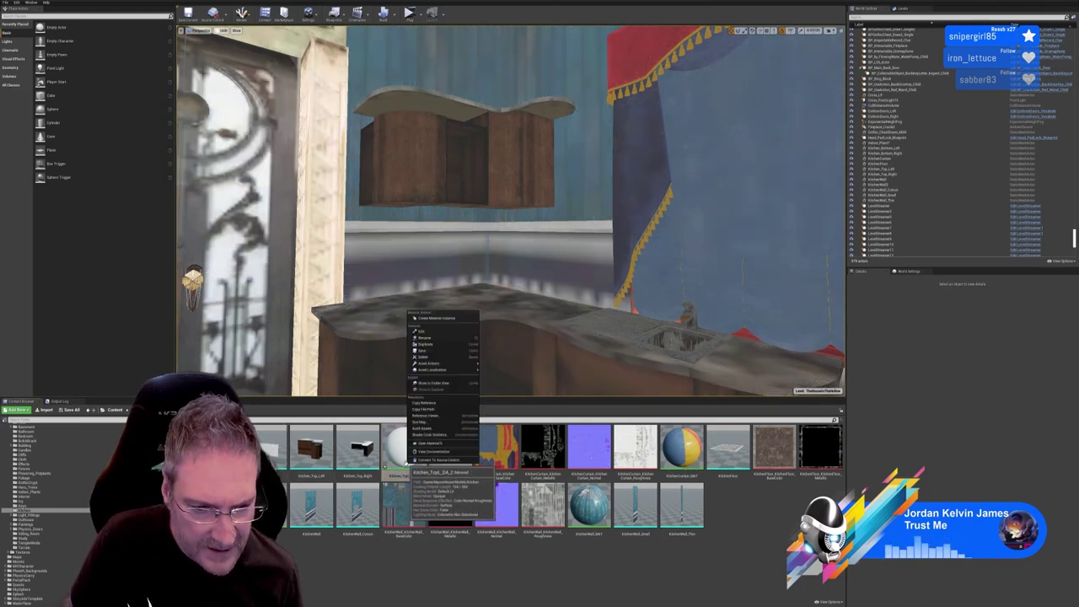
pyautogui.click(425, 337)
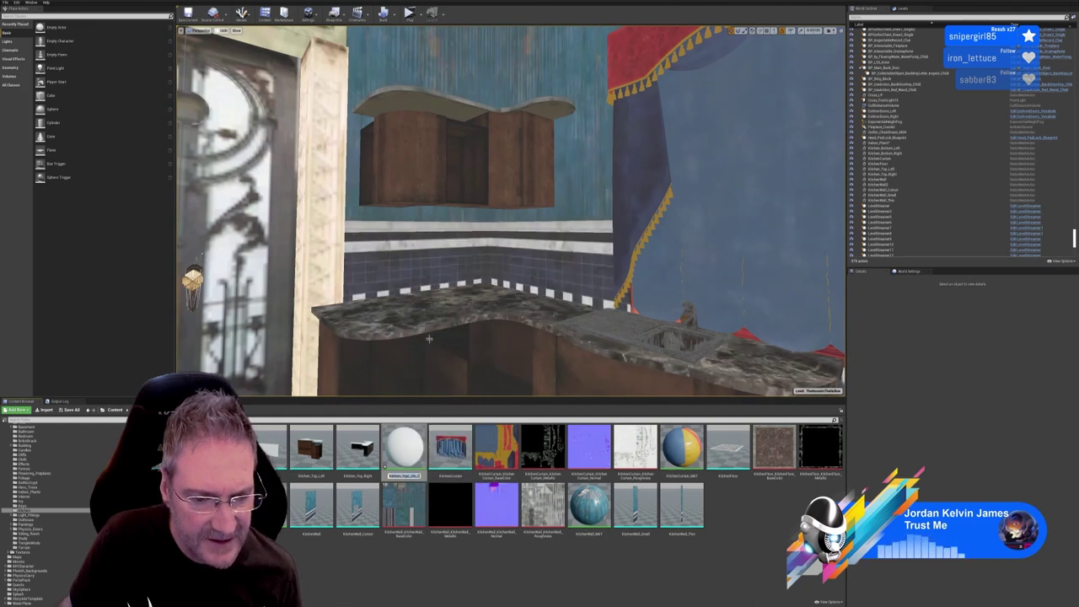
pyautogui.write('Kit')
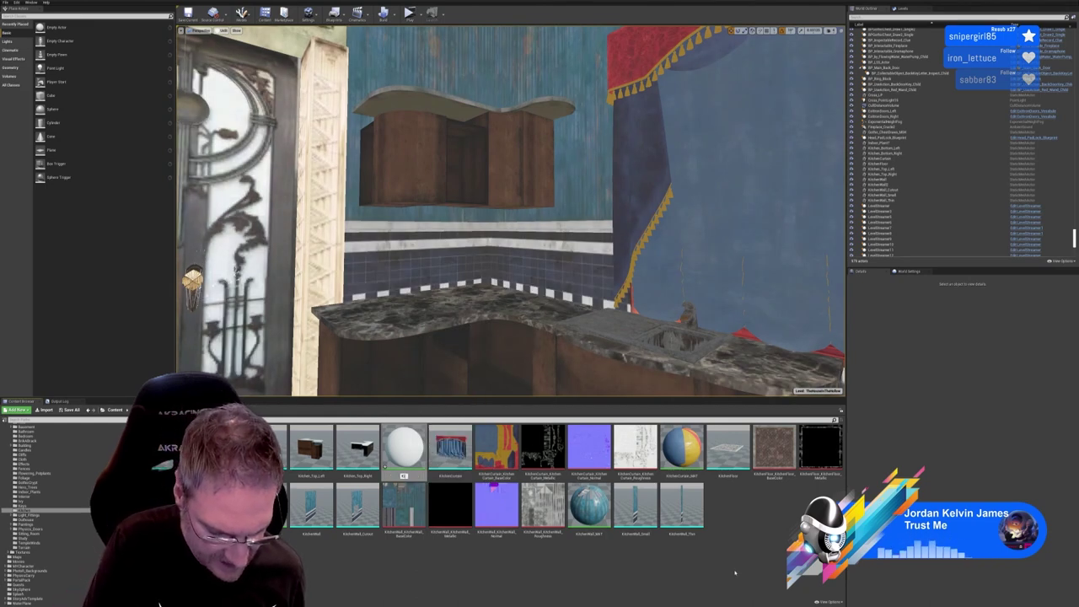
pyautogui.write('chen_S')
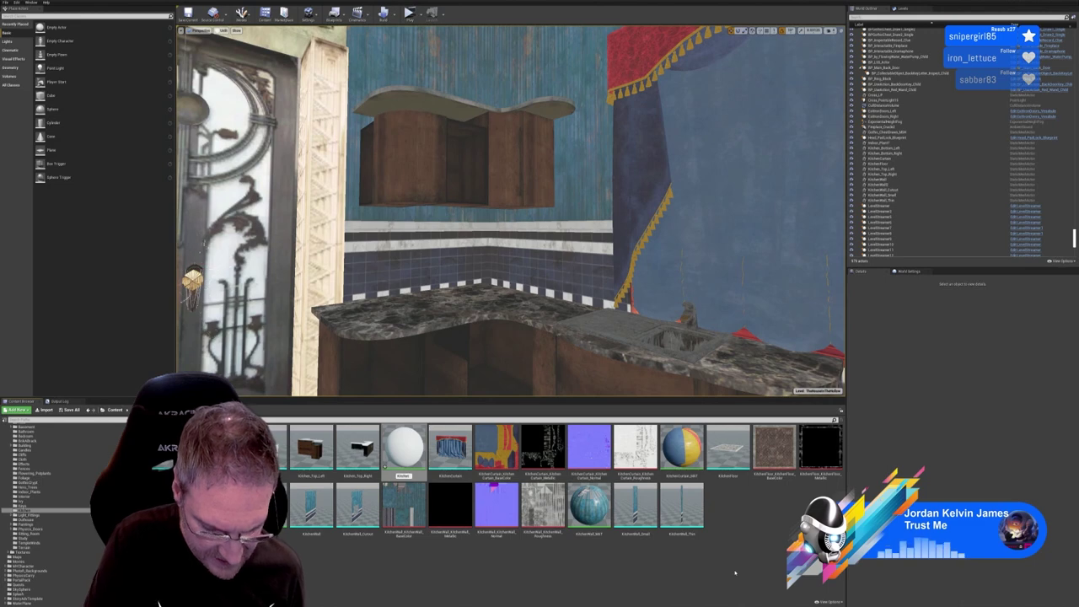
pyautogui.write('iles')
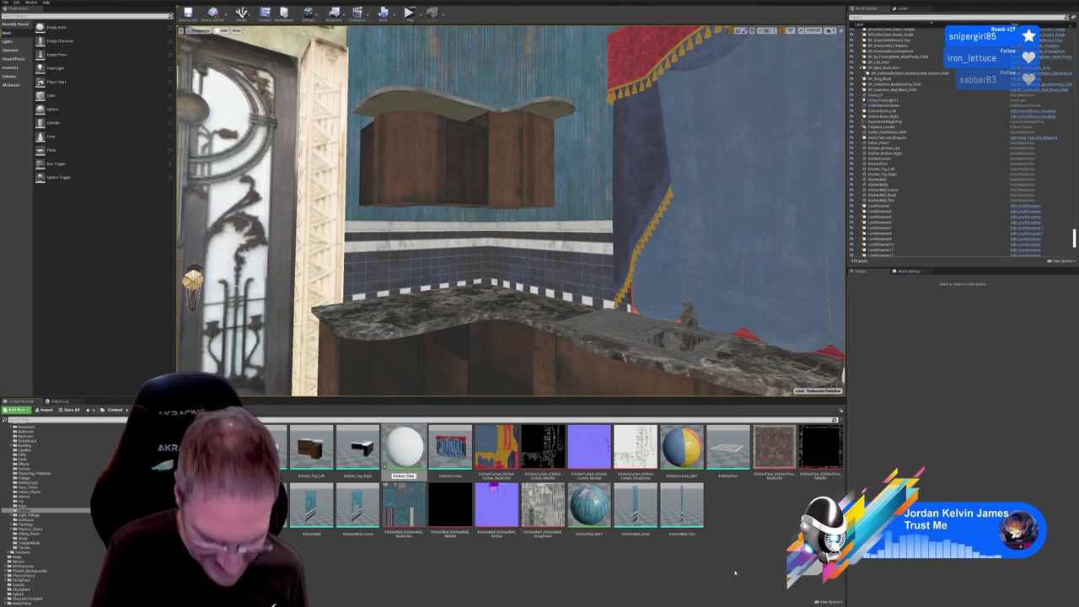
pyautogui.write('Left_MAT')
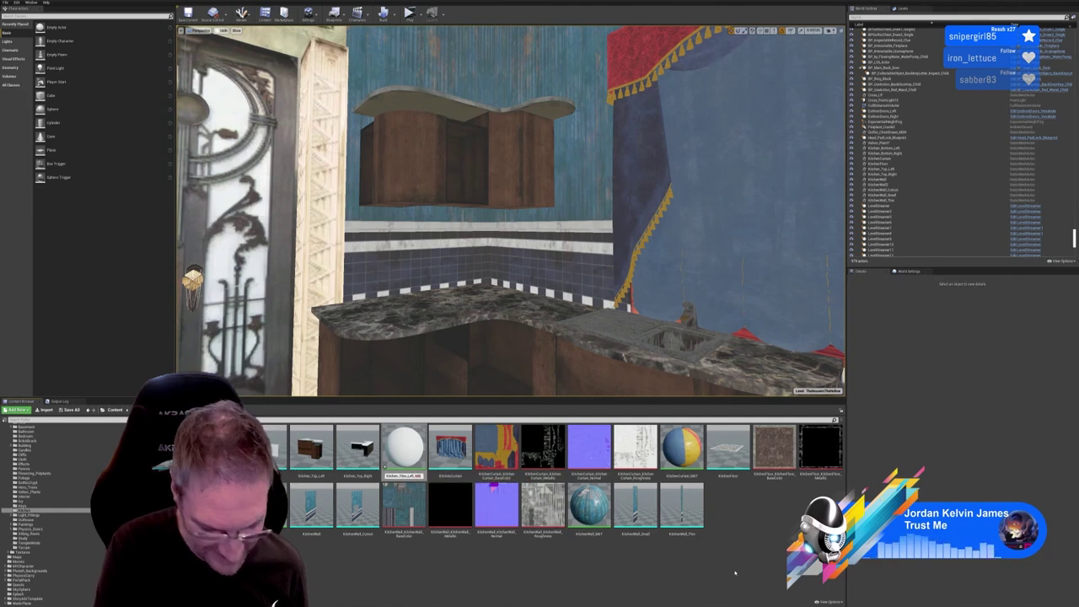
pyautogui.press('Return')
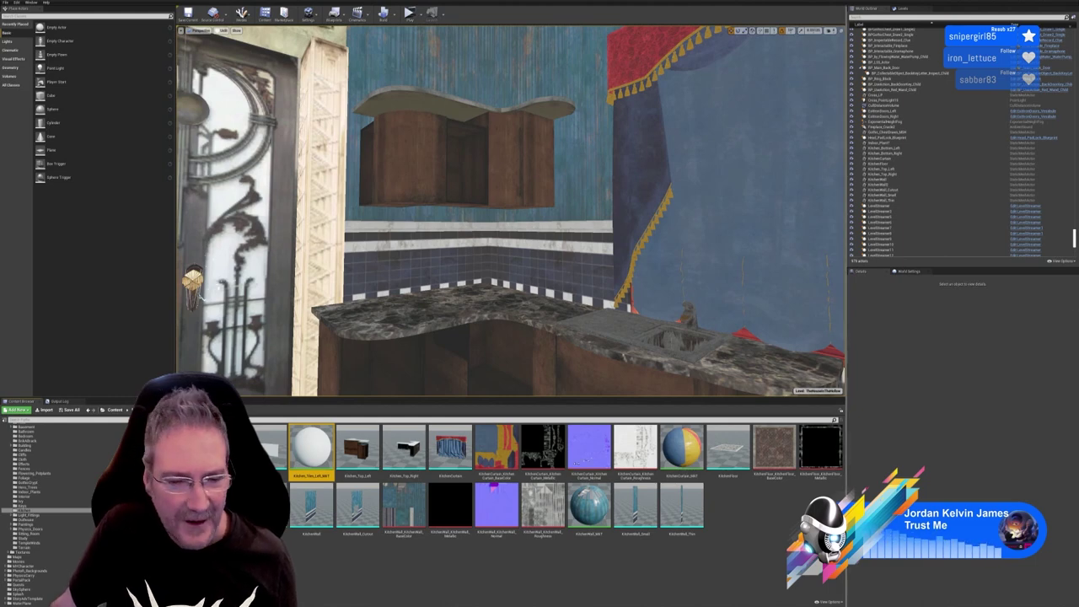
pyautogui.click(303, 573)
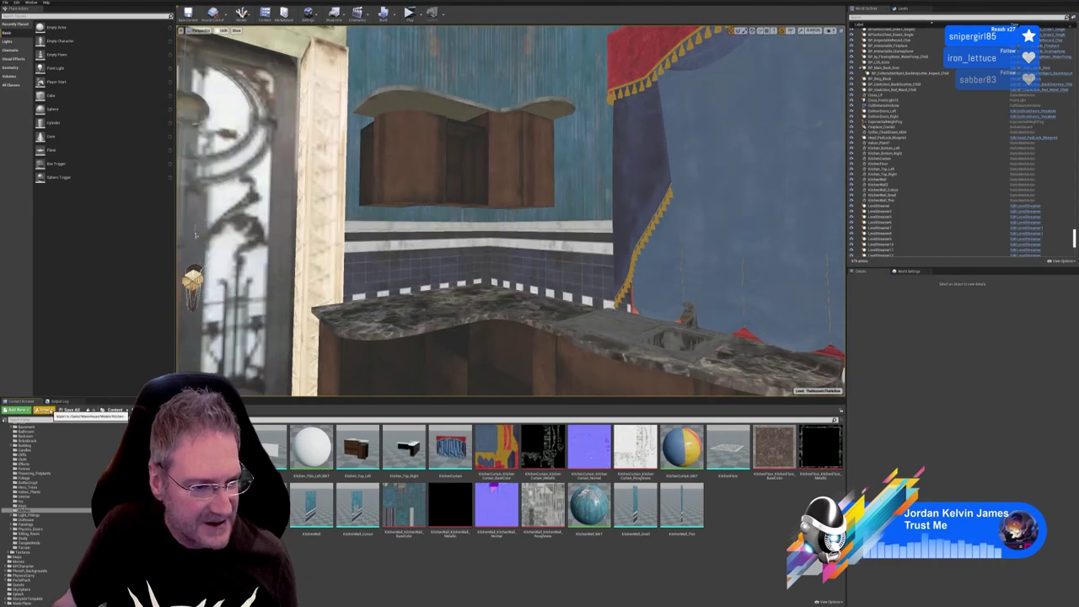
# Import the Kitchen_Tiles_Right FBX mesh from its Kitchen_Tiles_Right folder with the existing import options, and dismiss the message log
pyautogui.click(44, 410)
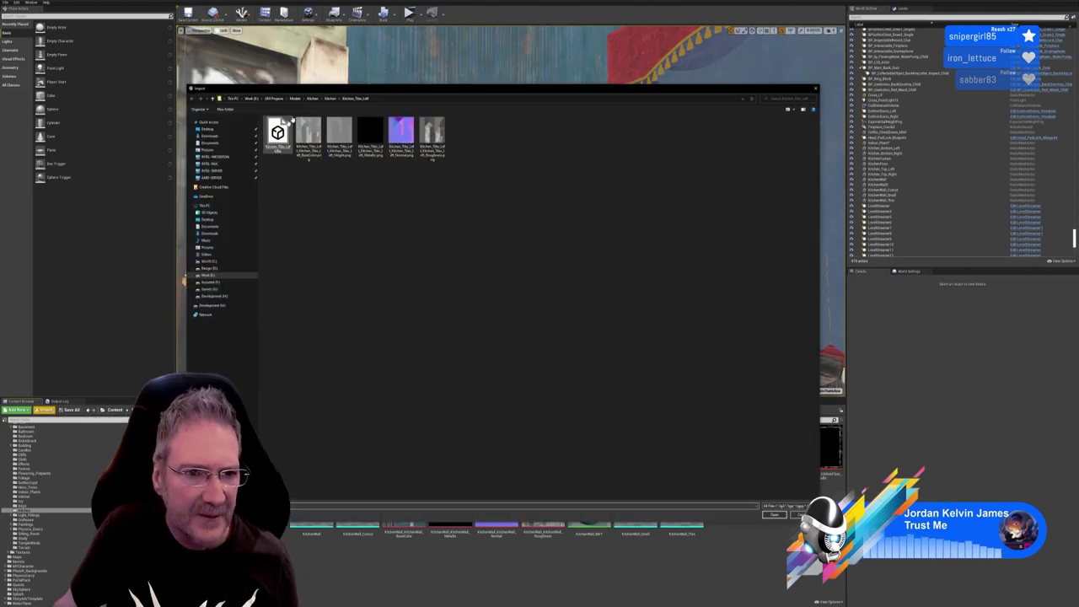
pyautogui.click(330, 98)
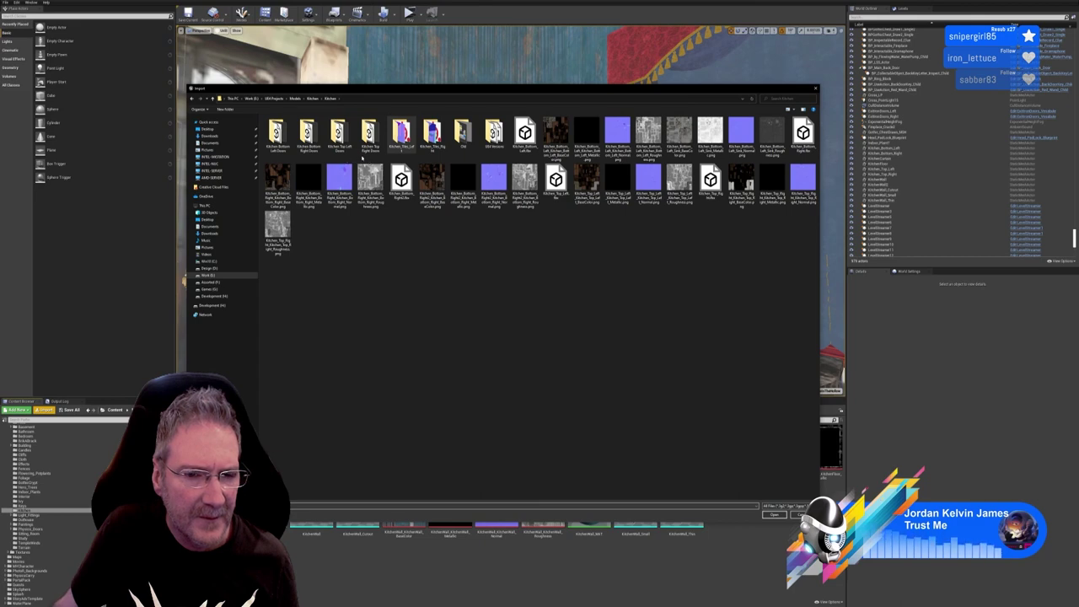
pyautogui.doubleClick(432, 135)
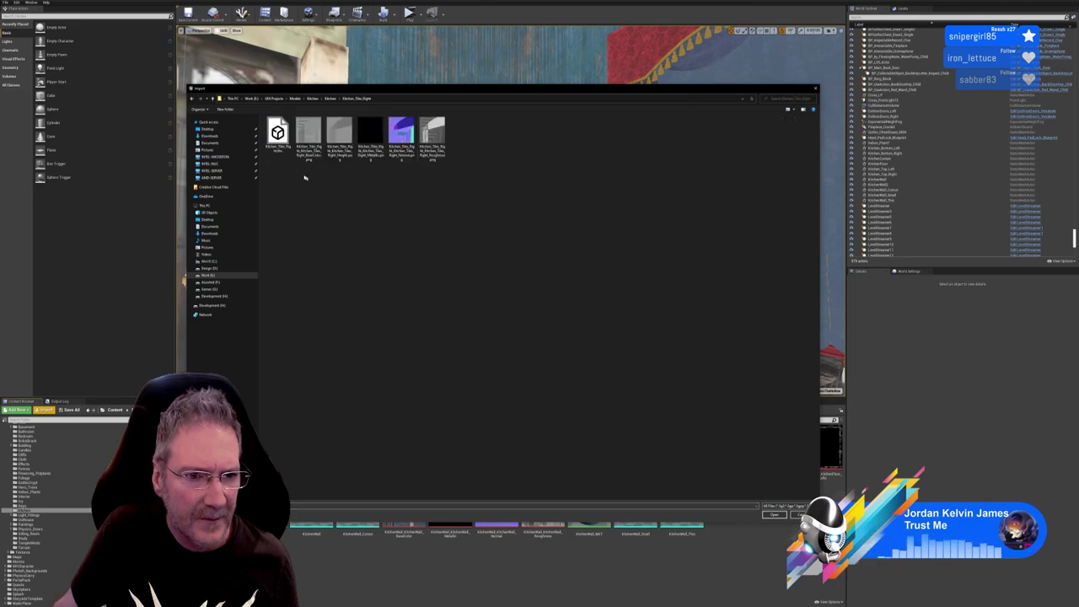
pyautogui.doubleClick(278, 133)
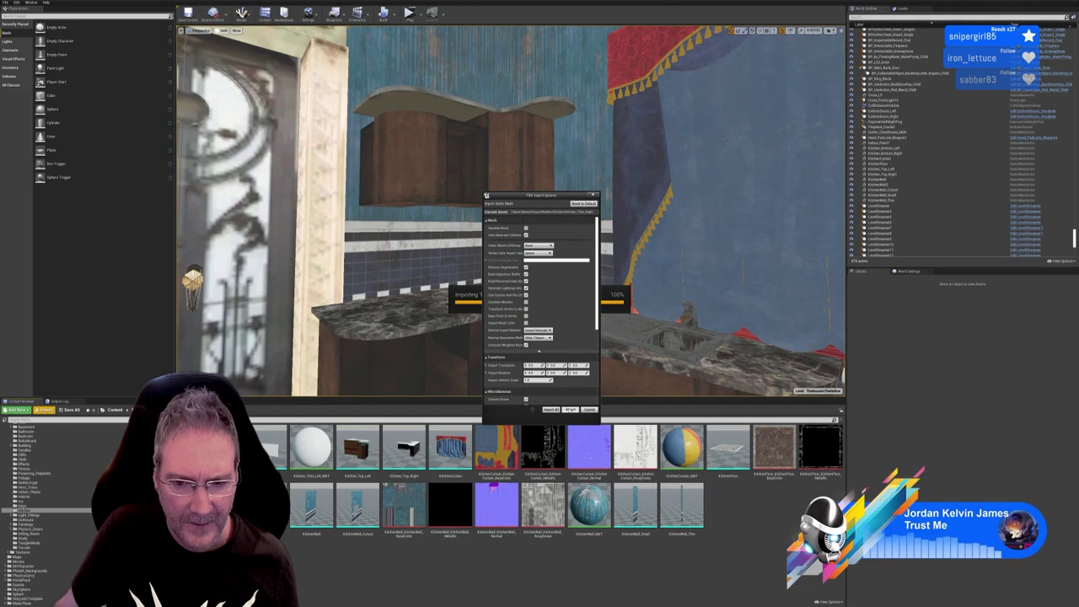
pyautogui.click(579, 405)
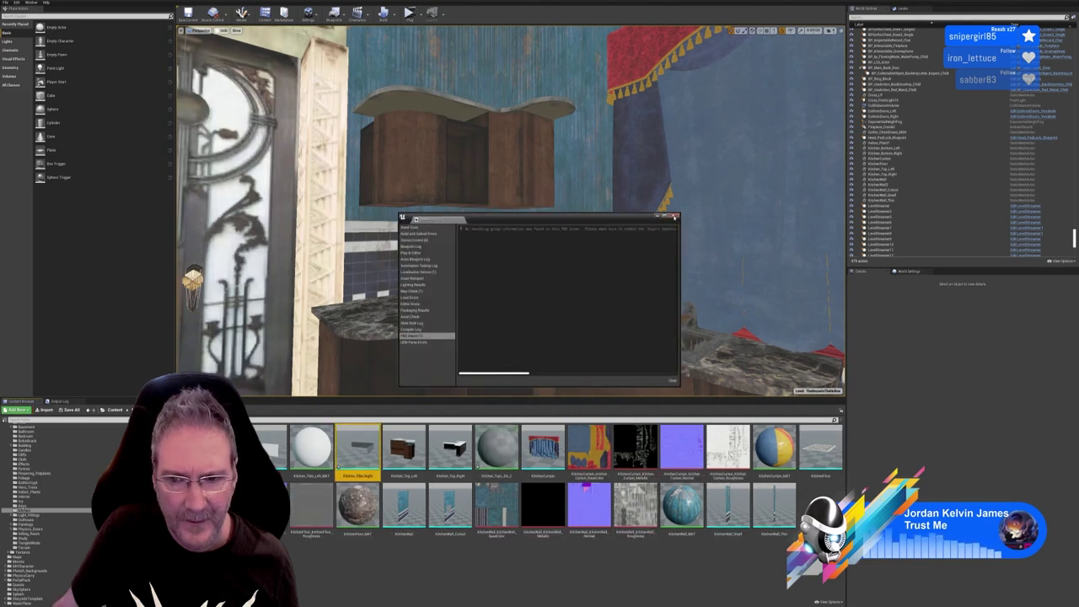
pyautogui.click(675, 219)
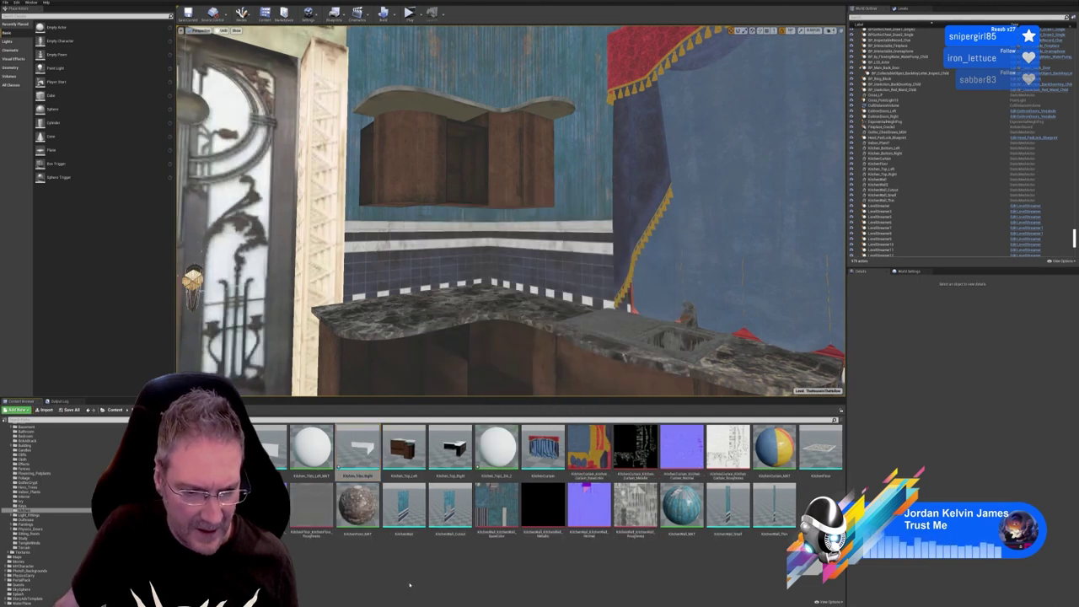
# Rename the white material imported with the right tiles as Kitchen_Tiles_Right_MAT
pyautogui.click(495, 461)
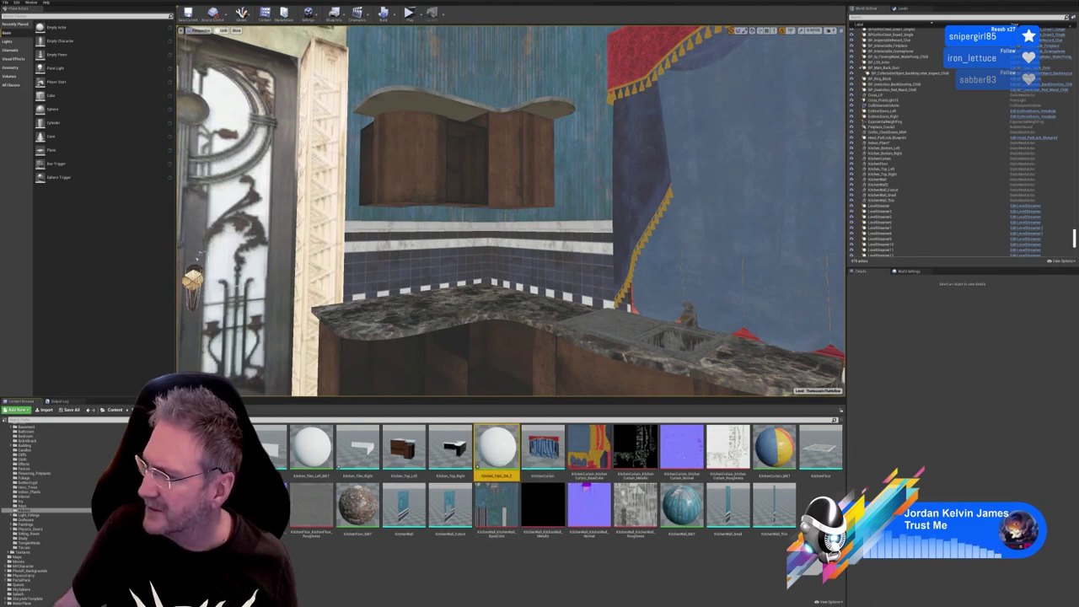
pyautogui.rightClick(497, 459)
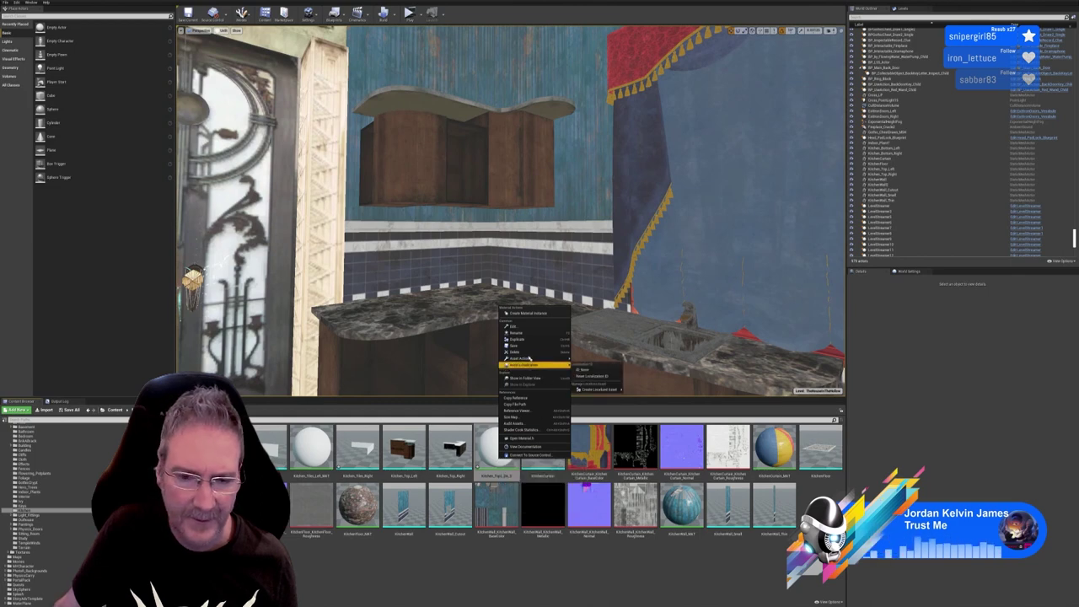
pyautogui.click(518, 339)
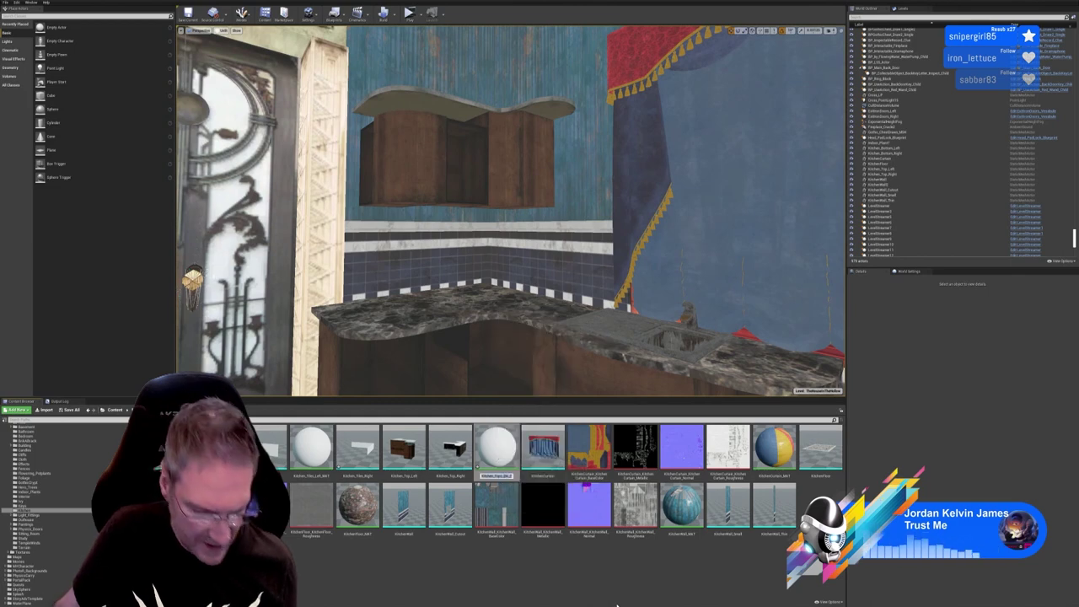
pyautogui.write('Kitchen')
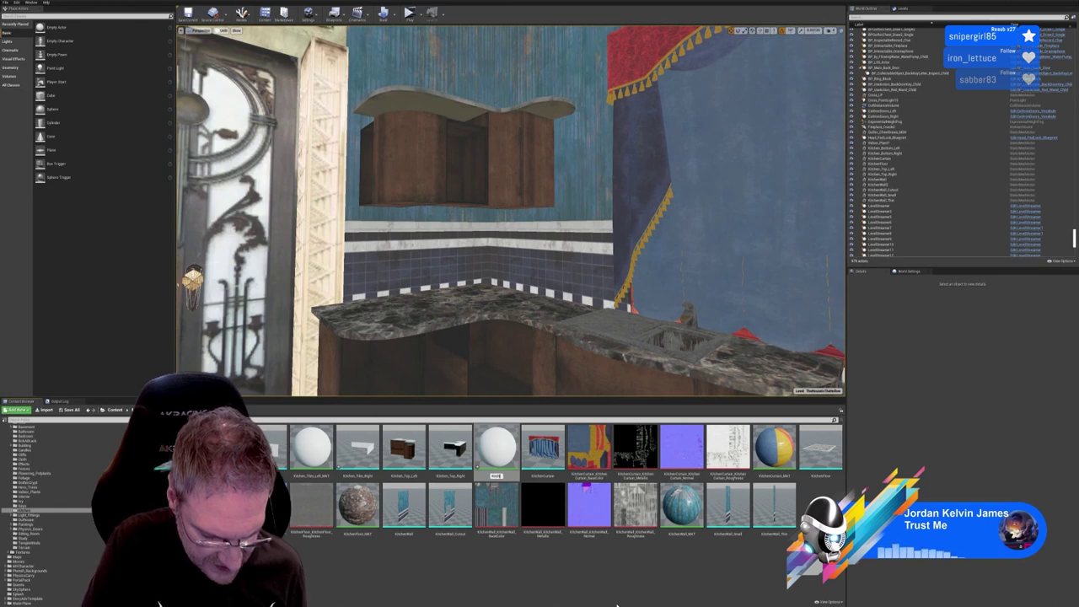
pyautogui.write('_Tile')
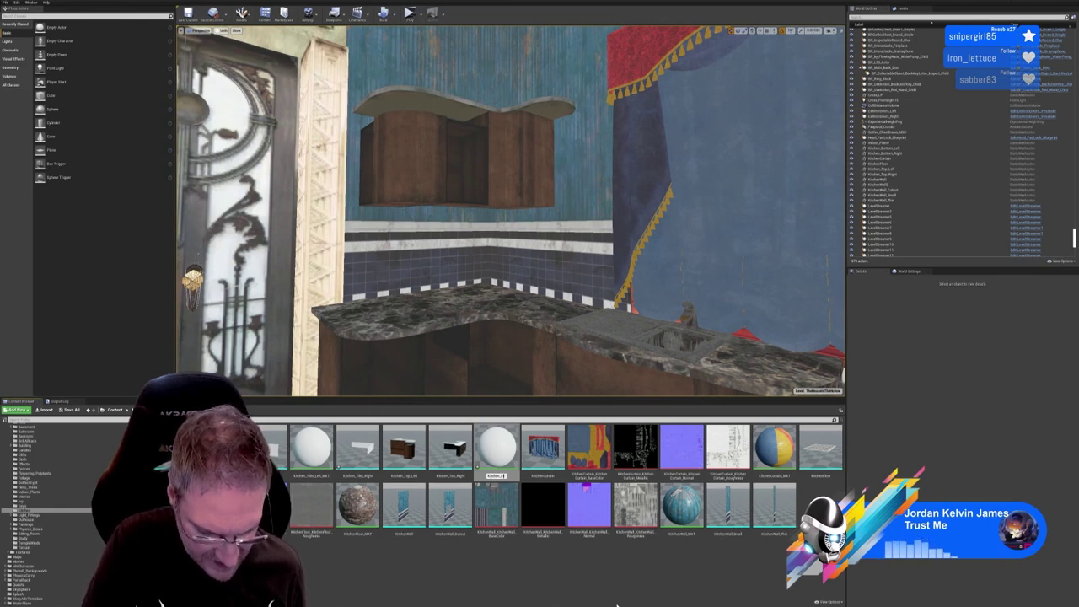
pyautogui.write('s_Right')
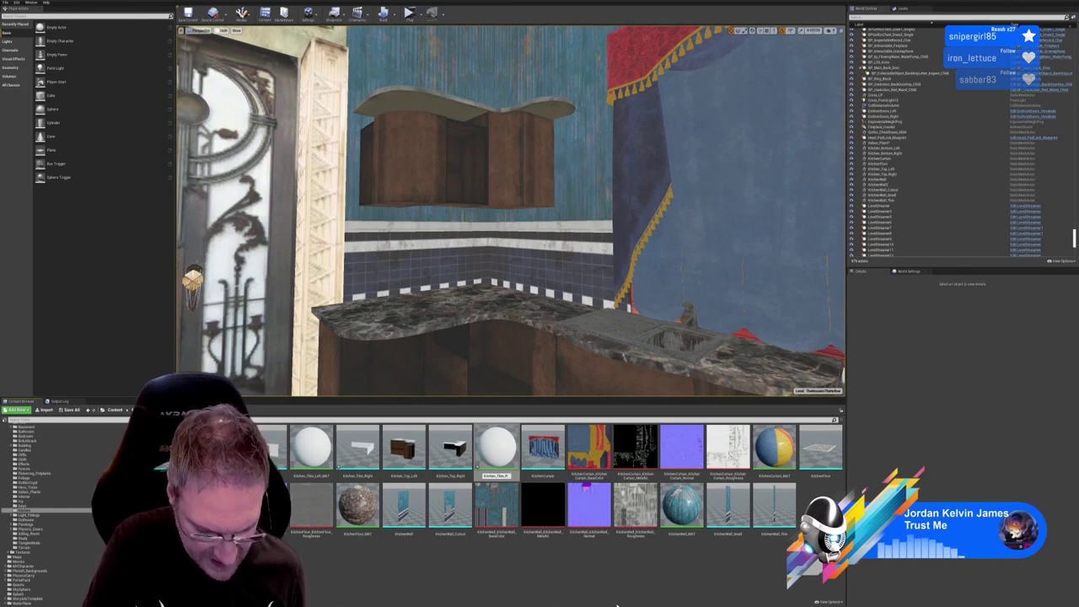
pyautogui.write('_MAT')
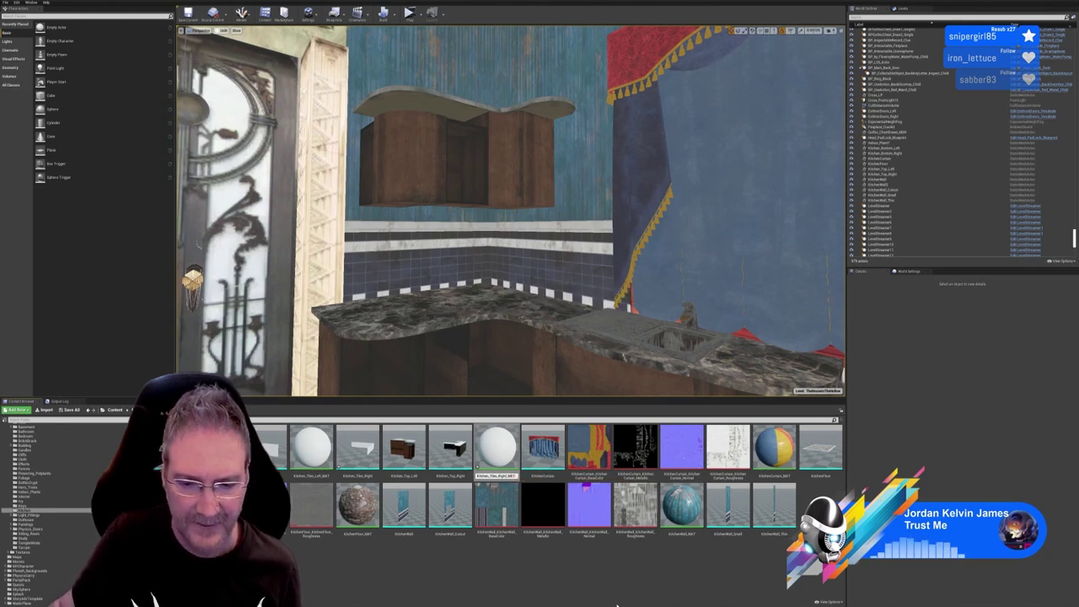
pyautogui.press('Return')
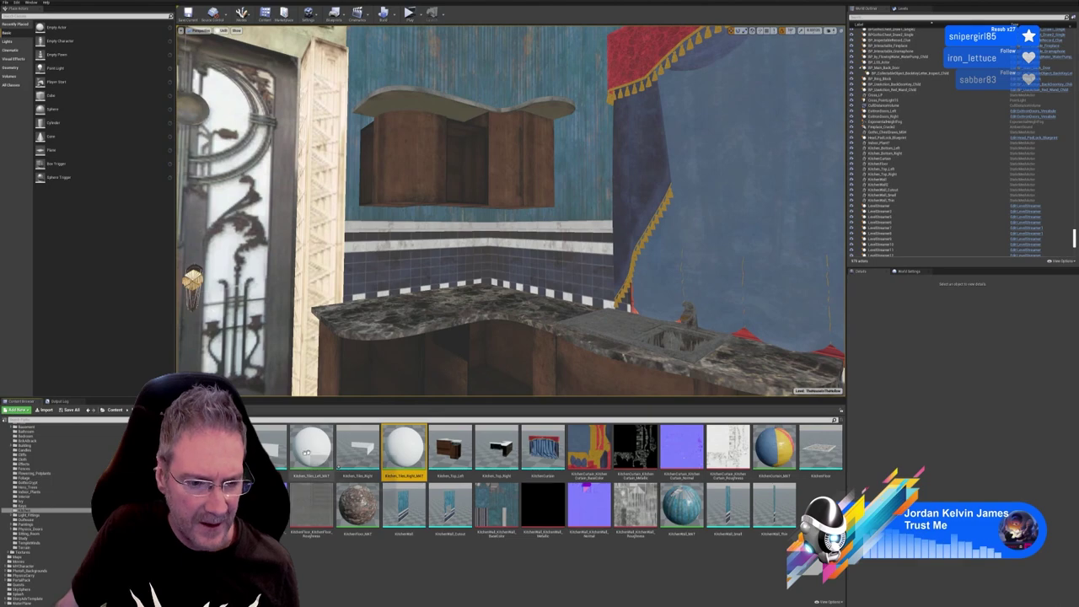
pyautogui.click(369, 576)
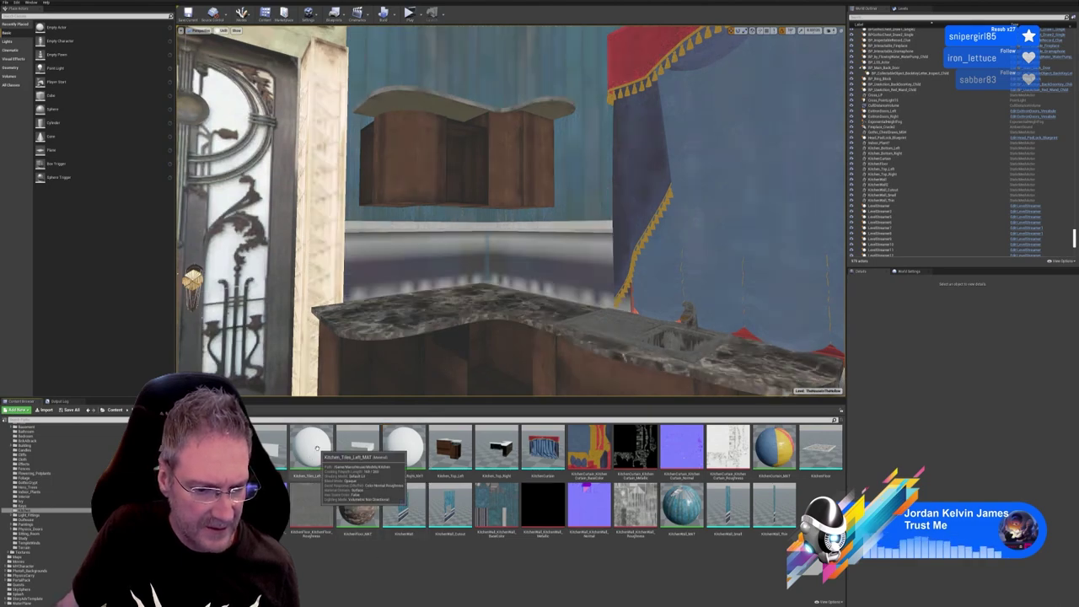
# Open the Kitchen_Tiles_Left_MAT material and import the BaseColor, Metallic, Normal and Roughness textures from the Kitchen_Tiles_Left folder
pyautogui.doubleClick(333, 477)
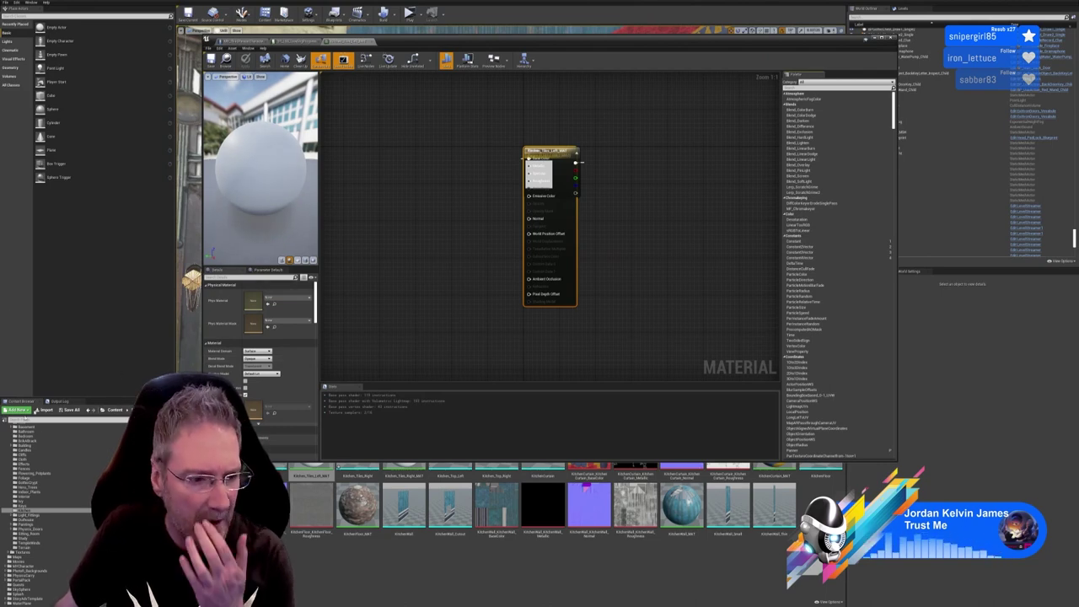
pyautogui.click(45, 410)
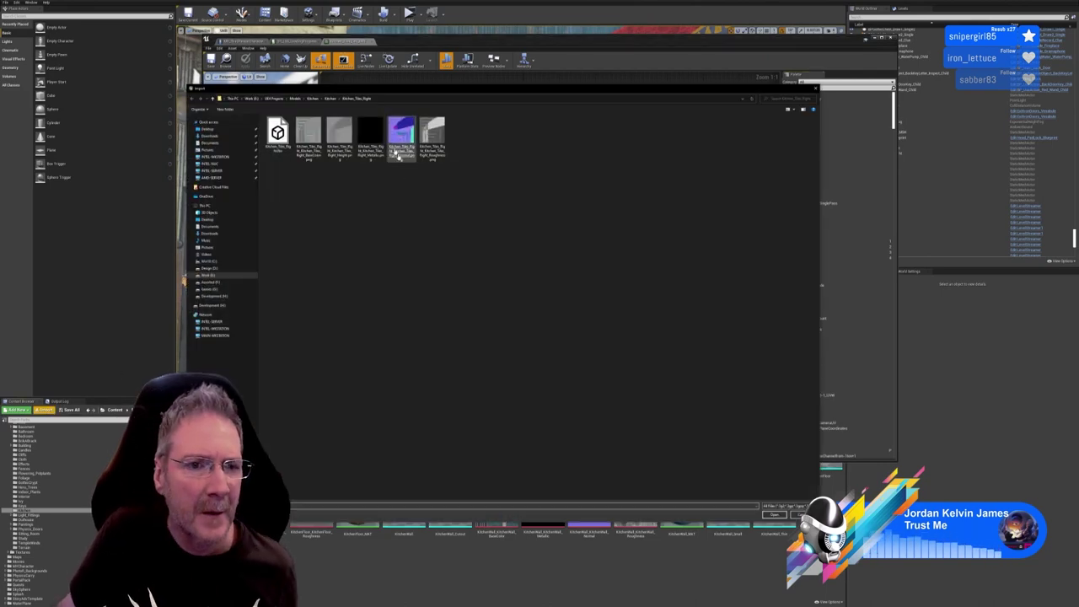
pyautogui.click(331, 99)
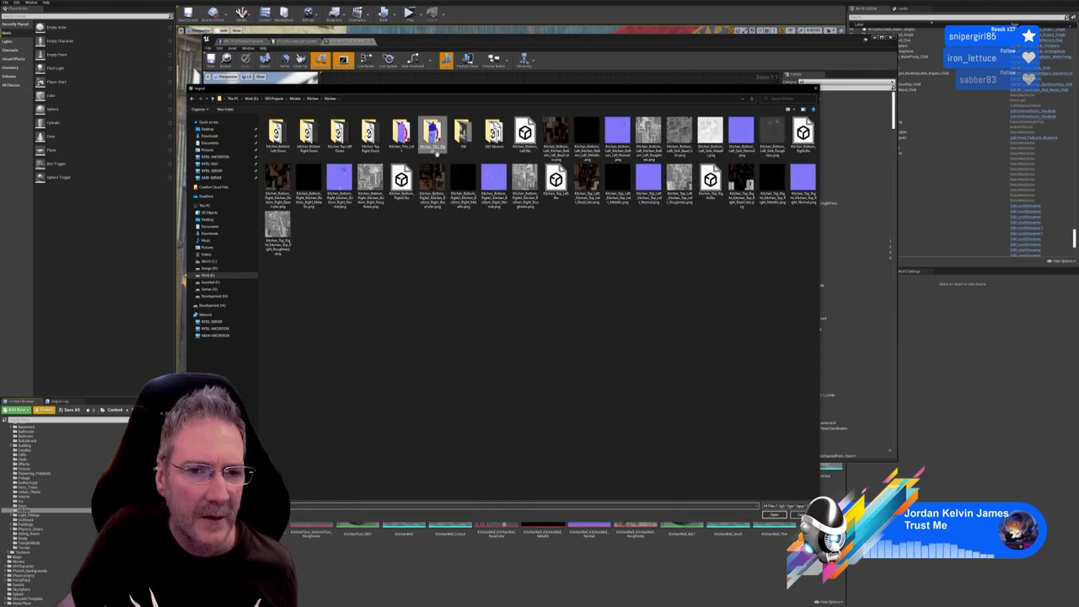
pyautogui.doubleClick(401, 133)
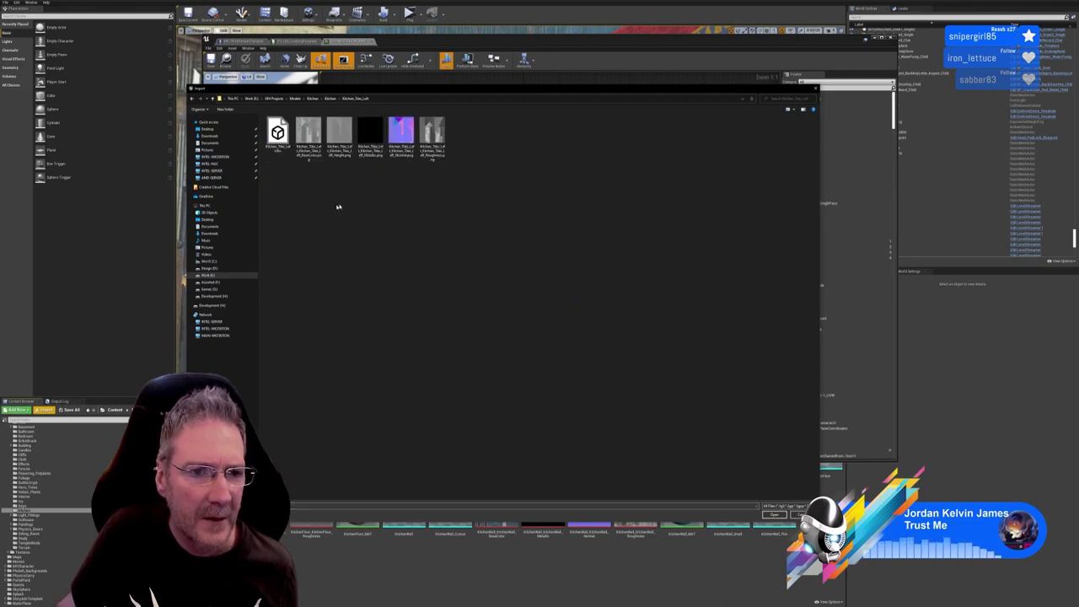
pyautogui.click(311, 161)
pyautogui.keyDown('ctrl'); pyautogui.click(373, 159); pyautogui.keyUp('ctrl')
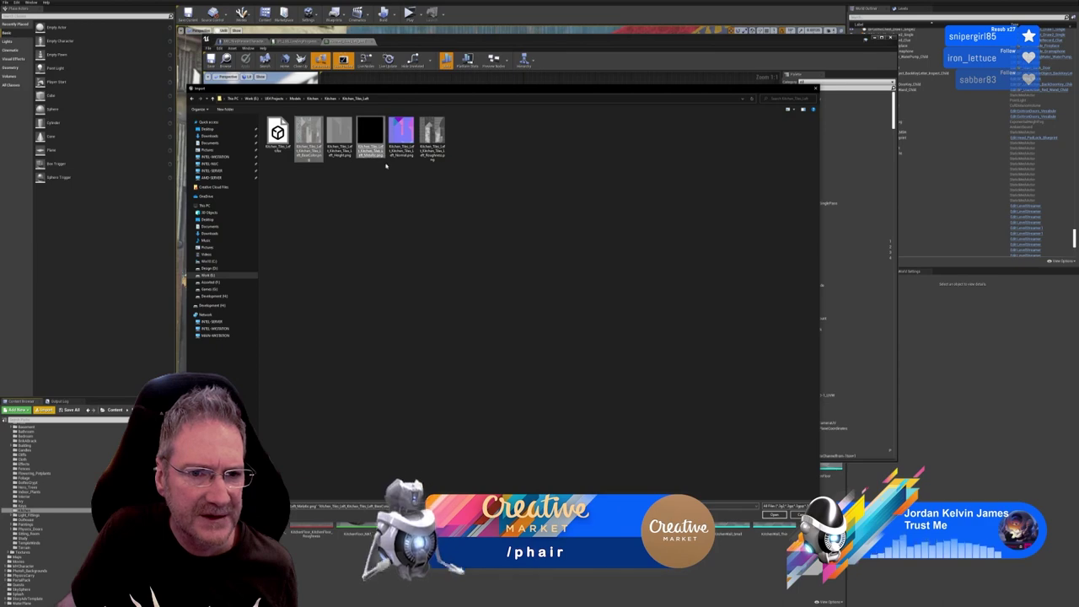
pyautogui.keyDown('ctrl'); pyautogui.click(405, 151); pyautogui.keyUp('ctrl')
pyautogui.keyDown('ctrl'); pyautogui.click(434, 154); pyautogui.keyUp('ctrl')
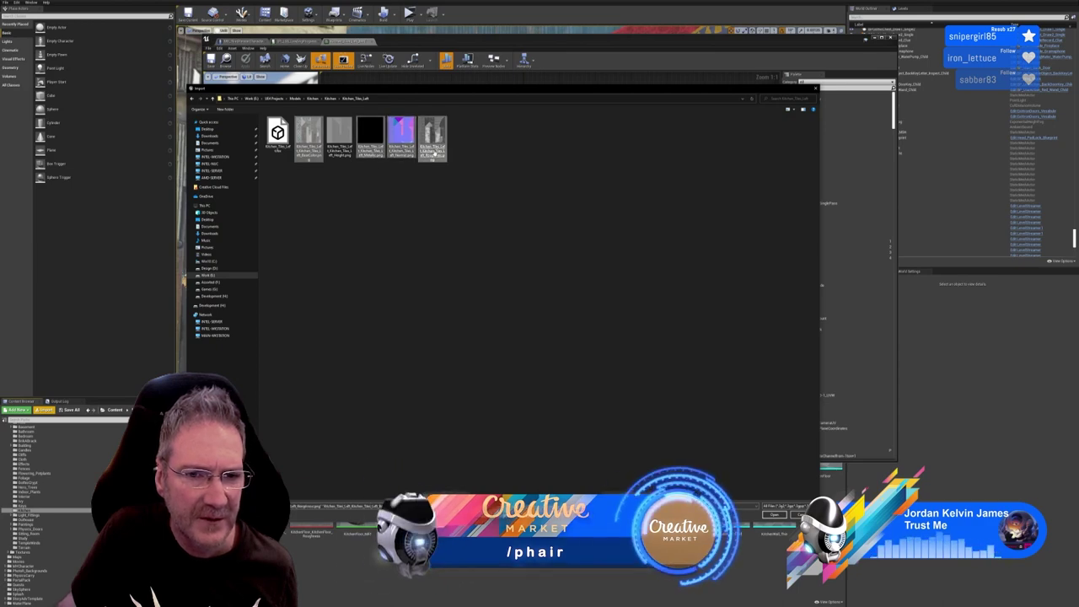
pyautogui.click(772, 514)
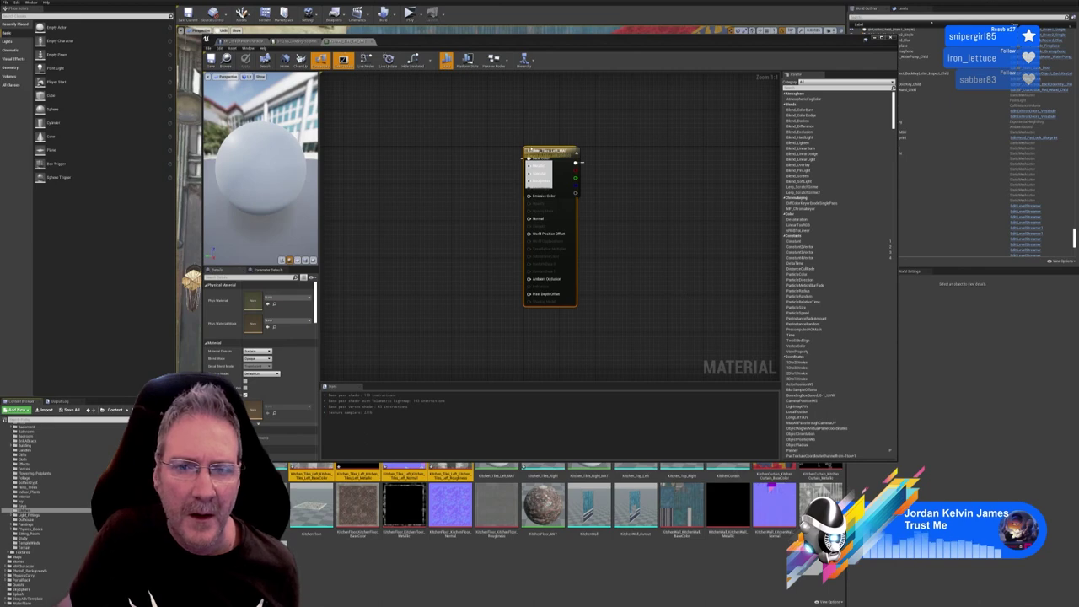
# Add the four imported left-tile textures as texture samples in the Kitchen_Tiles_Left_MAT graph and delete the Param colour node
pyautogui.moveTo(538, 151); pyautogui.dragTo(615, 155)
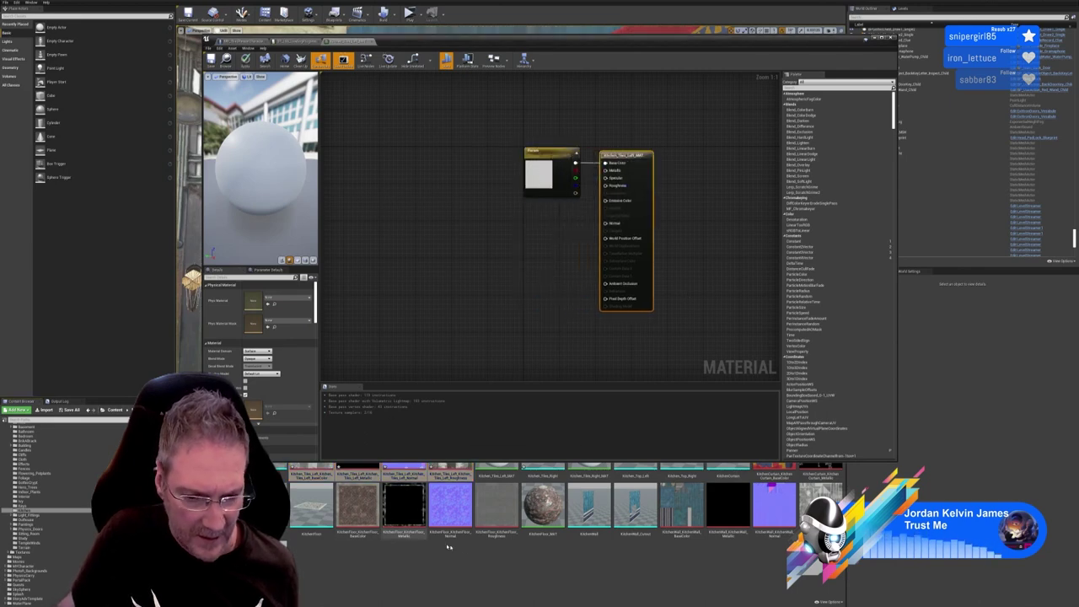
pyautogui.moveTo(300, 469); pyautogui.dragTo(439, 233)
pyautogui.click(544, 152)
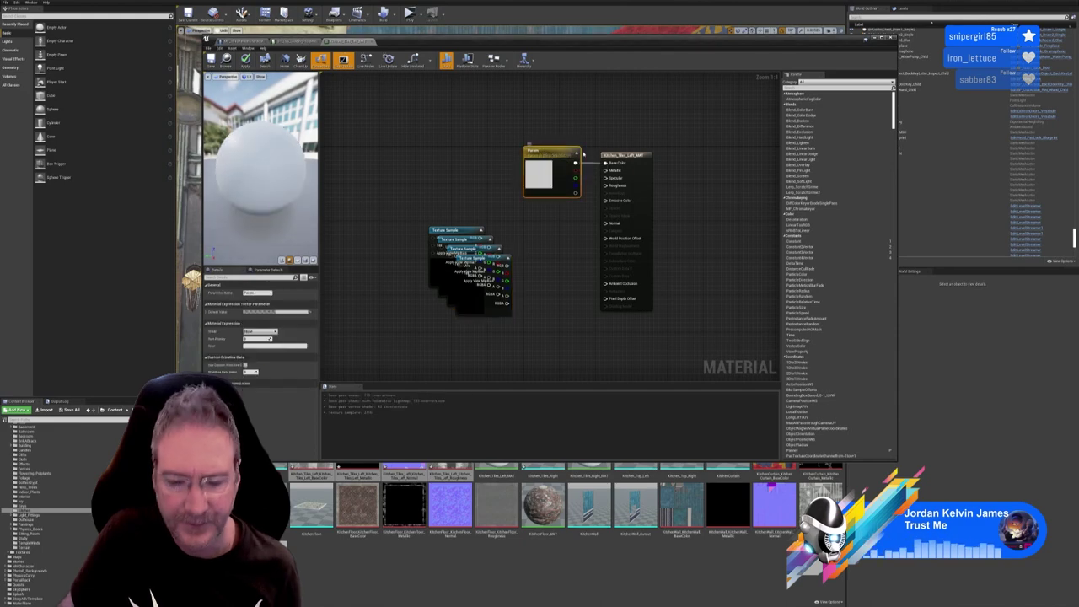
pyautogui.press('Delete')
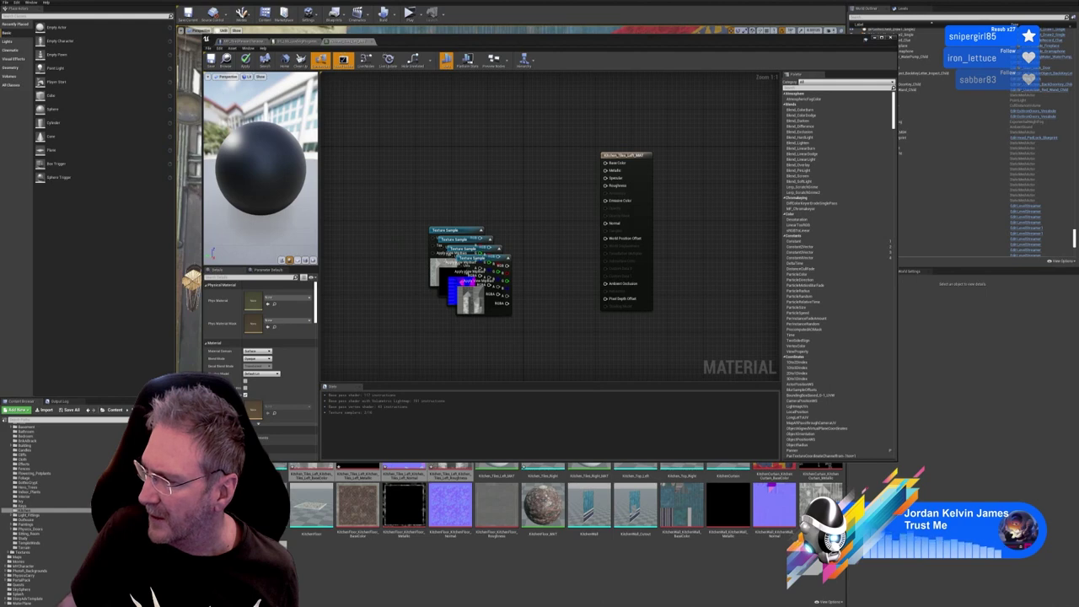
# Stack the left-tile texture samples vertically and connect their RGB outputs to Base Color, Metallic, Normal and Roughness
pyautogui.moveTo(470, 227); pyautogui.dragTo(499, 102)
pyautogui.moveTo(468, 240); pyautogui.dragTo(488, 173)
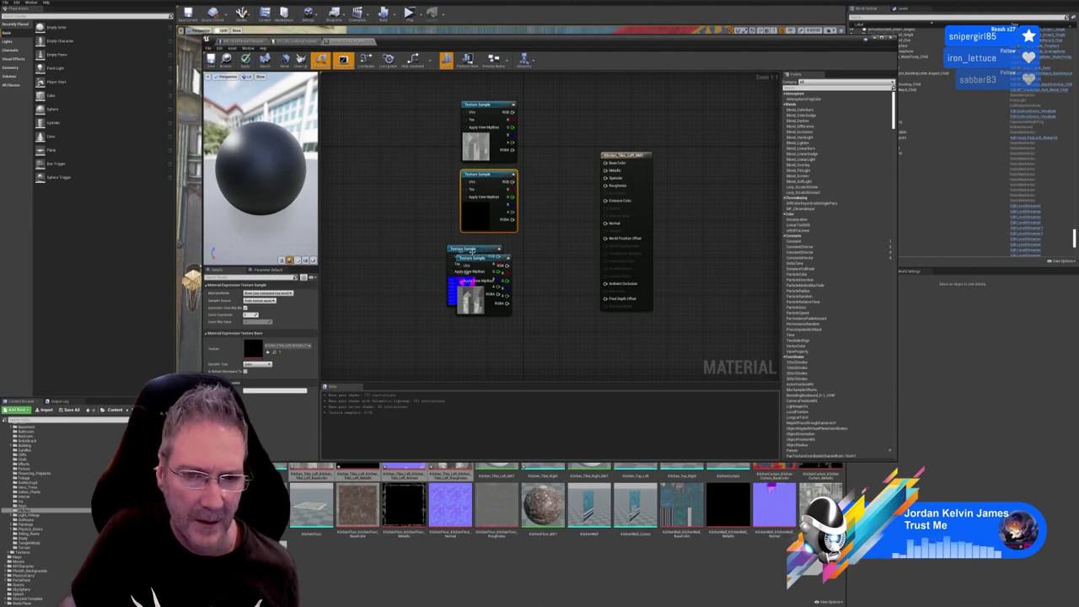
pyautogui.moveTo(477, 249); pyautogui.dragTo(477, 324)
pyautogui.moveTo(510, 112); pyautogui.dragTo(605, 163)
pyautogui.moveTo(511, 181); pyautogui.dragTo(604, 170)
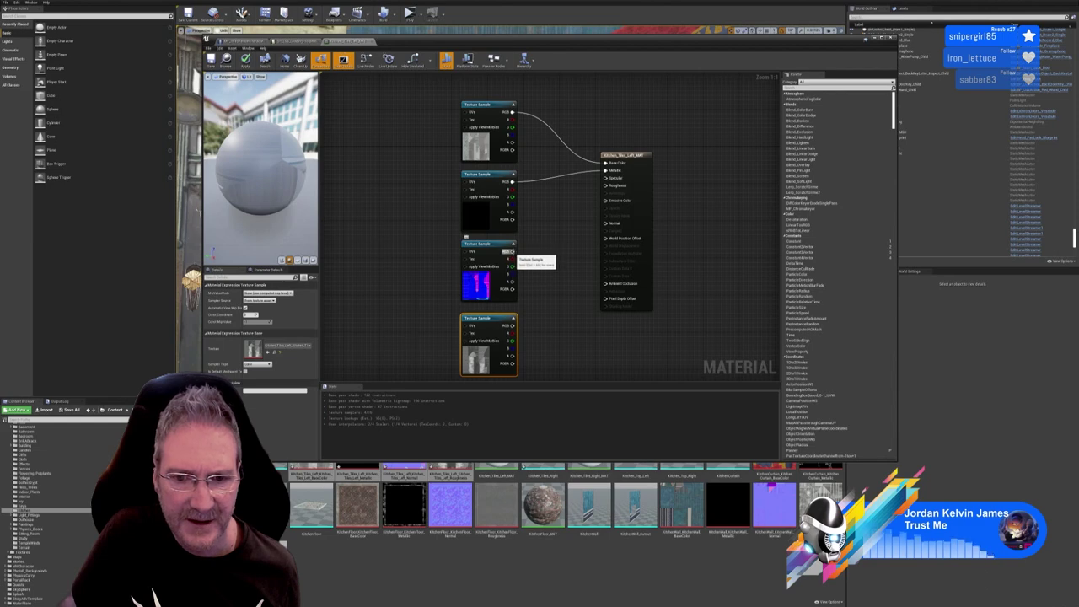
pyautogui.moveTo(511, 251); pyautogui.dragTo(612, 224)
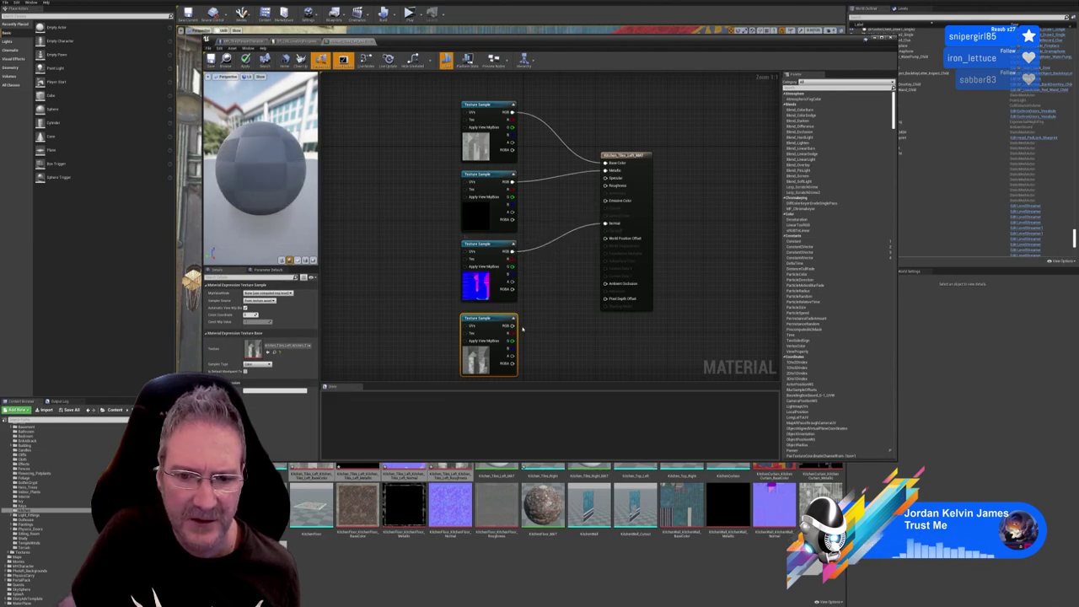
pyautogui.moveTo(511, 321); pyautogui.dragTo(604, 185)
# Apply the Kitchen_Tiles_Left_MAT changes, close the material and return to the level
pyautogui.click(245, 59)
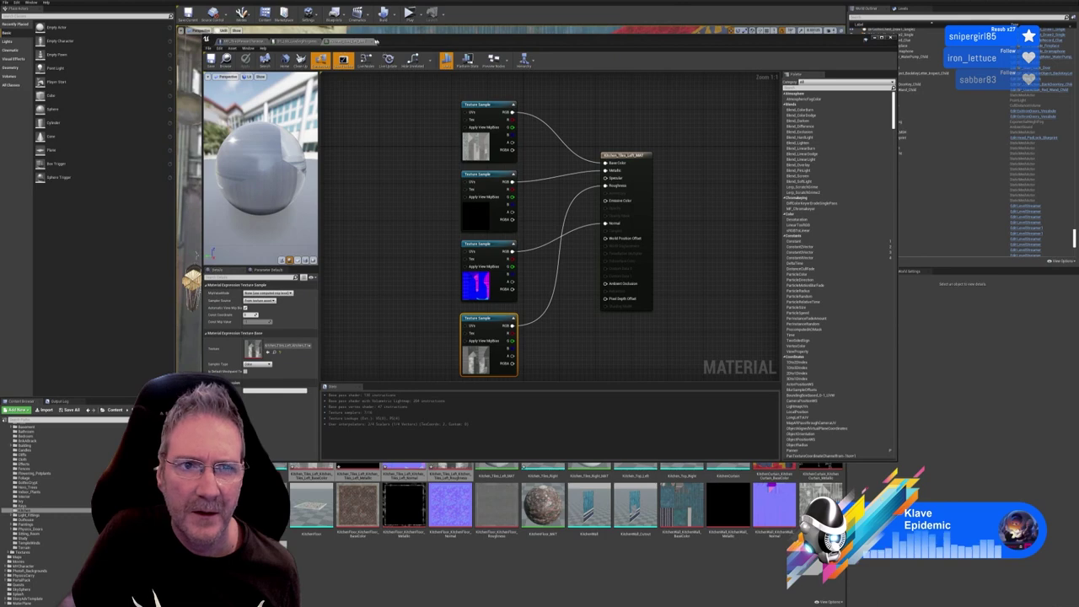
pyautogui.click(375, 41)
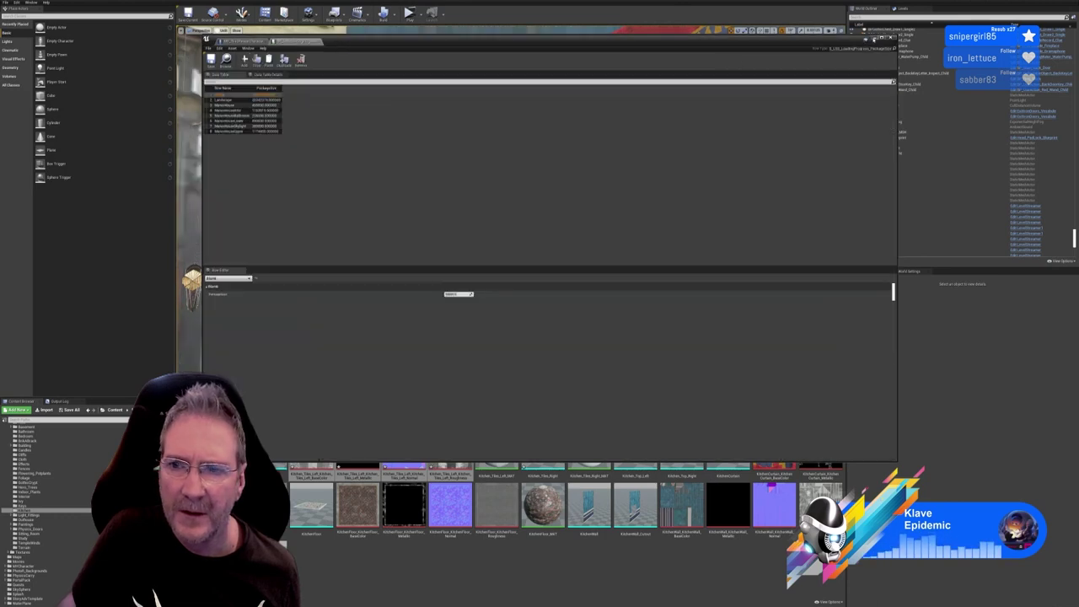
pyautogui.click(874, 39)
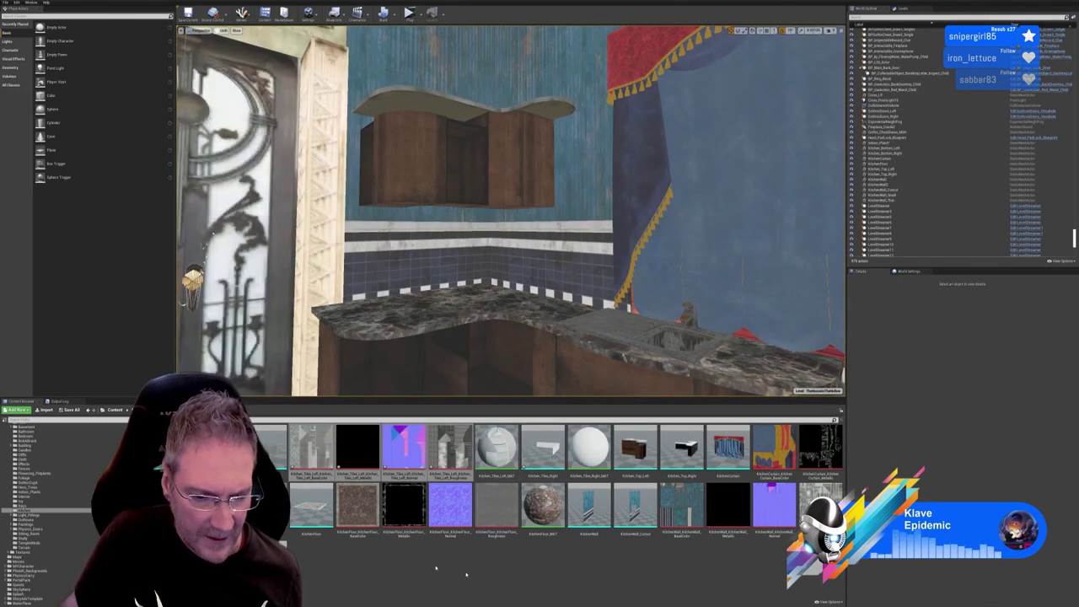
# Open the Kitchen_Tiles_Right_MAT material and import the BaseColor, Metallic, Normal and Roughness textures from the Kitchen_Tiles_Right folder
pyautogui.doubleClick(589, 447)
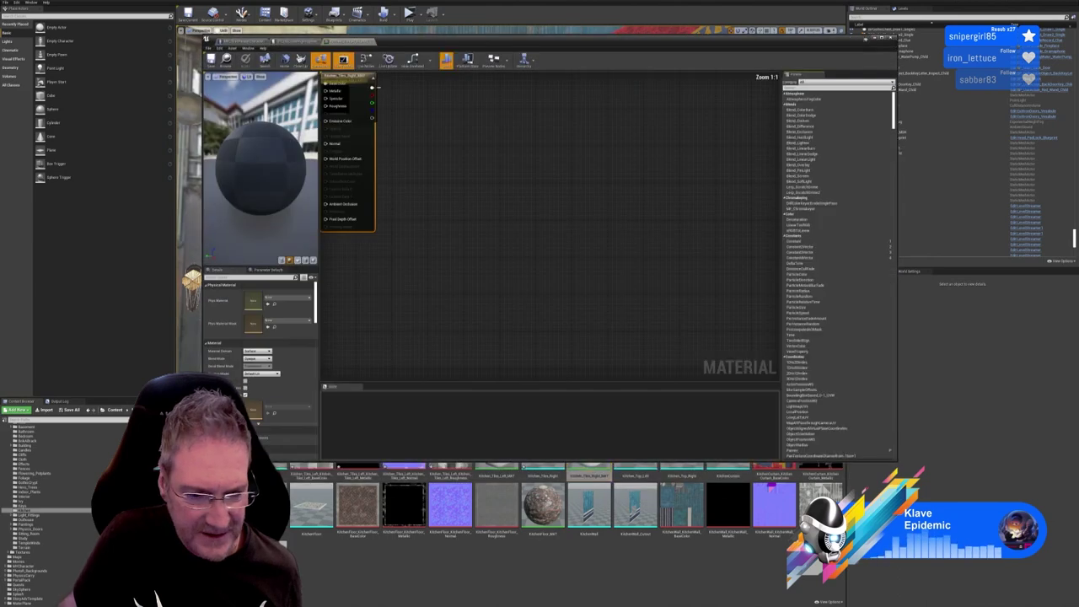
pyautogui.click(43, 410)
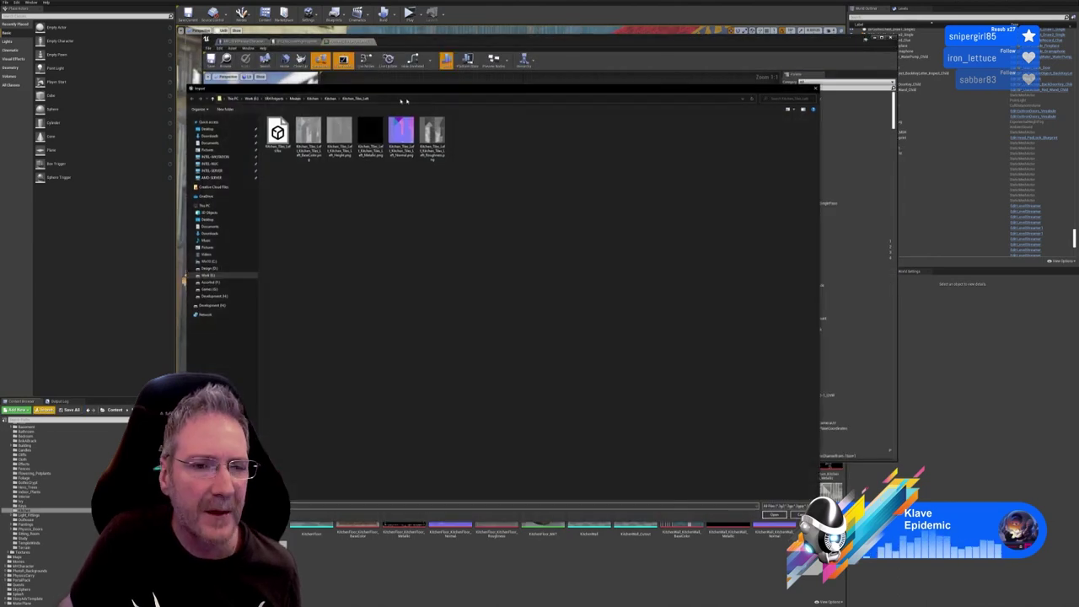
pyautogui.click(329, 99)
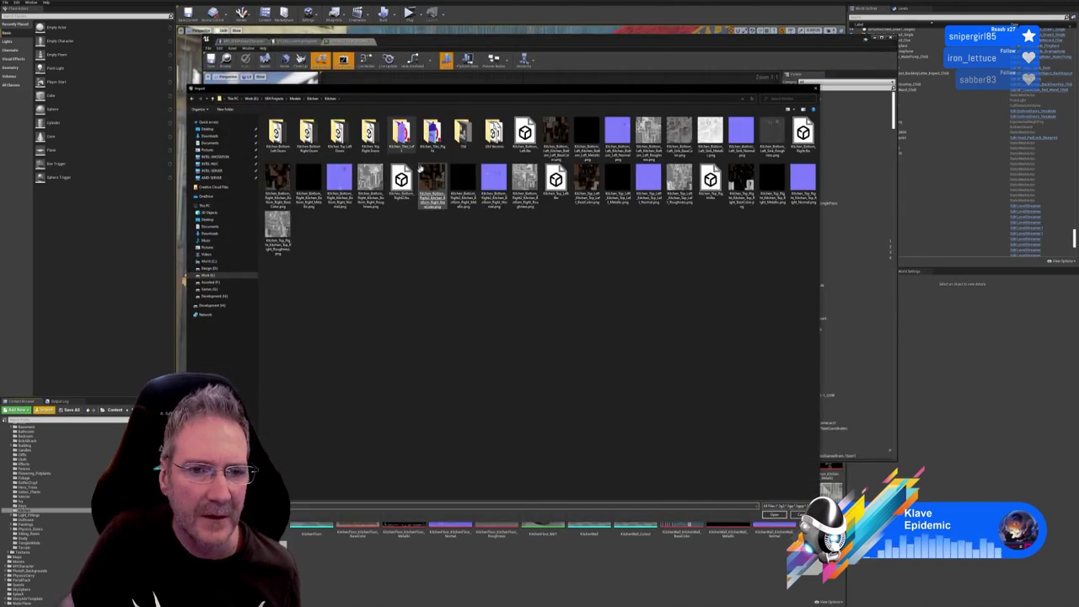
pyautogui.doubleClick(431, 133)
pyautogui.click(309, 160)
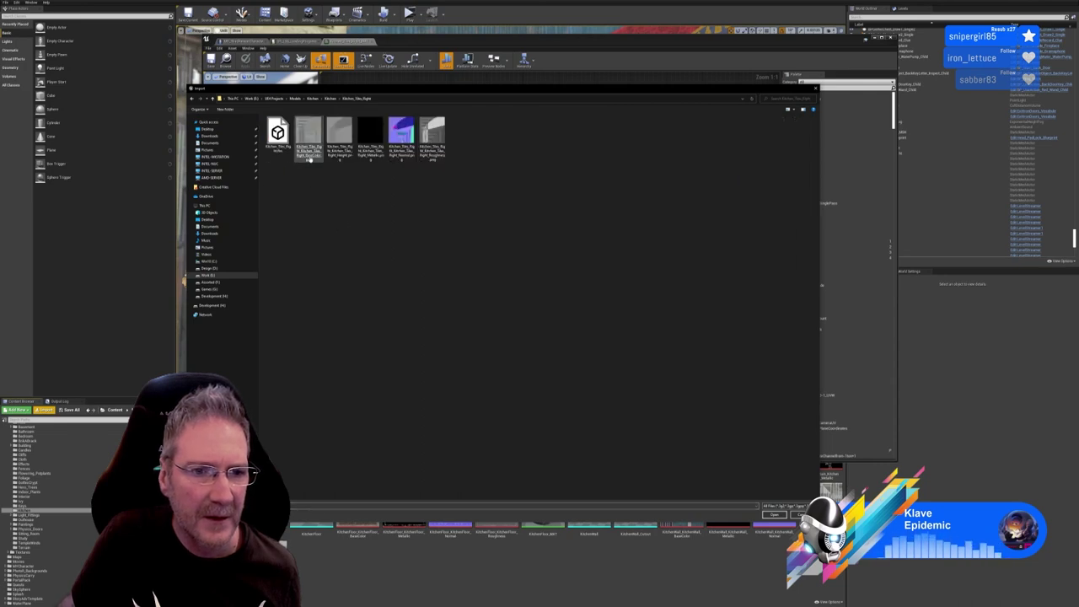
pyautogui.keyDown('ctrl'); pyautogui.click(370, 148); pyautogui.keyUp('ctrl')
pyautogui.keyDown('ctrl'); pyautogui.click(396, 150); pyautogui.keyUp('ctrl')
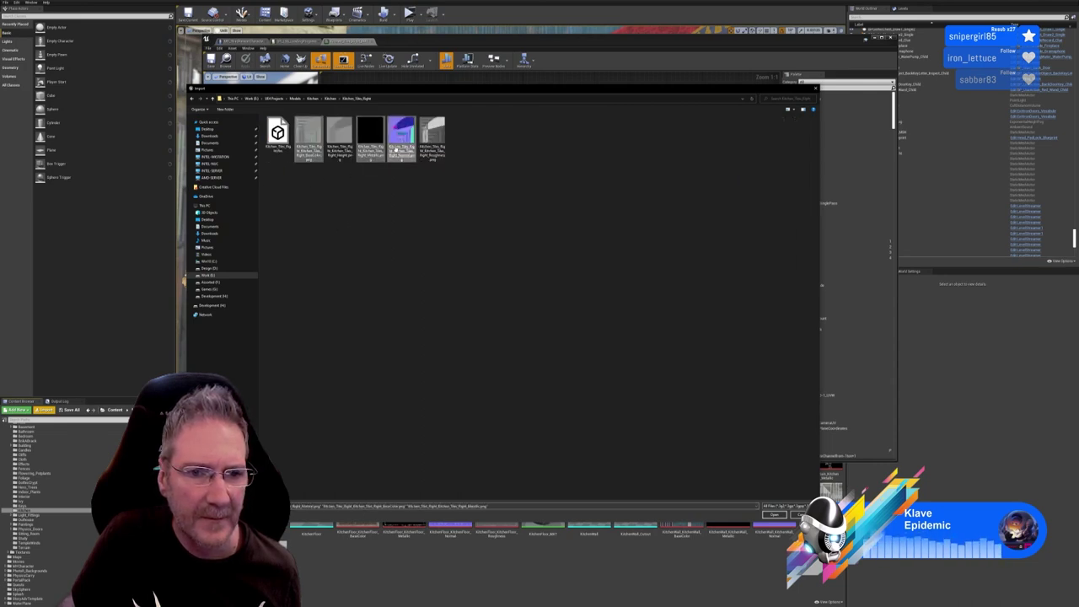
pyautogui.keyDown('ctrl'); pyautogui.click(431, 139); pyautogui.keyUp('ctrl')
pyautogui.click(784, 514)
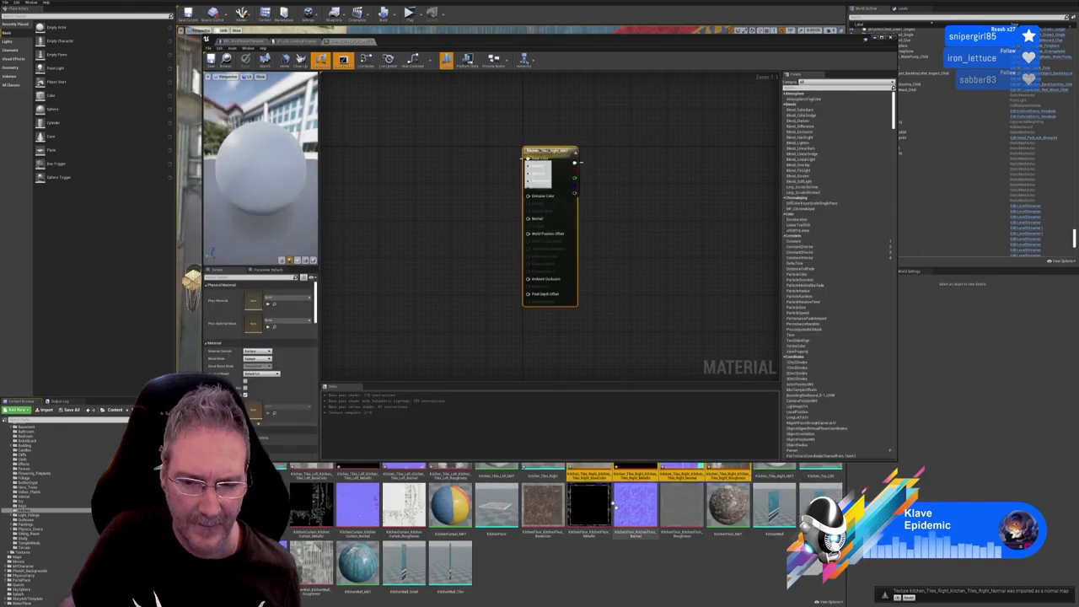
# Add the four imported right-tile textures as texture samples in the Kitchen_Tiles_Right_MAT graph and delete the Param colour node
pyautogui.moveTo(418, 191); pyautogui.dragTo(419, 192)
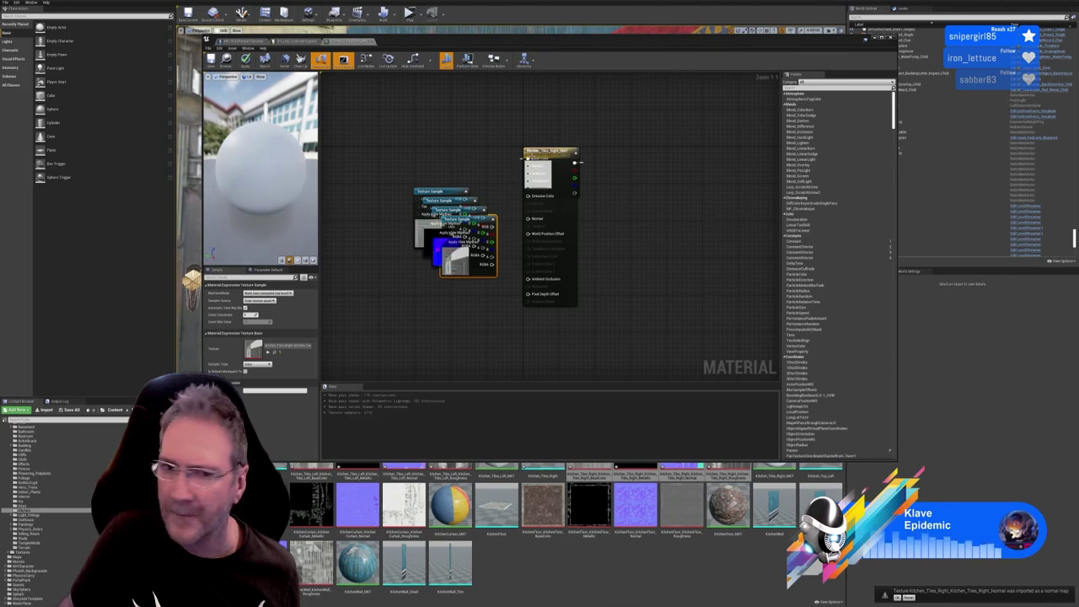
pyautogui.moveTo(554, 153); pyautogui.dragTo(644, 156)
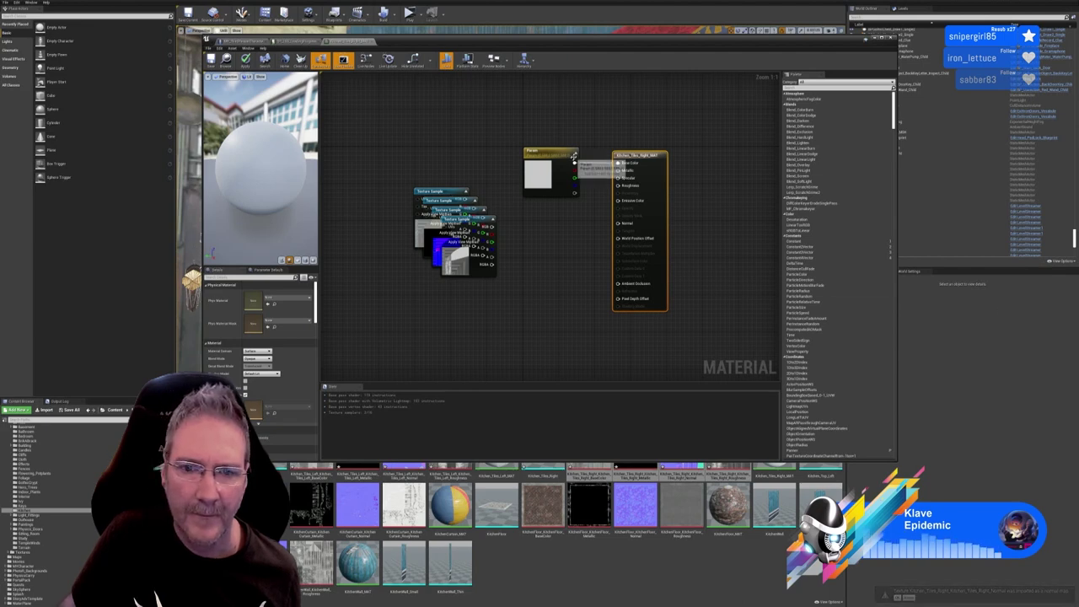
pyautogui.click(562, 158)
pyautogui.press('Delete')
# Stack the right-tile texture samples vertically and connect their RGB outputs to Base Color, Metallic, Normal and Roughness
pyautogui.moveTo(445, 193); pyautogui.dragTo(491, 102)
pyautogui.moveTo(447, 201); pyautogui.dragTo(484, 170)
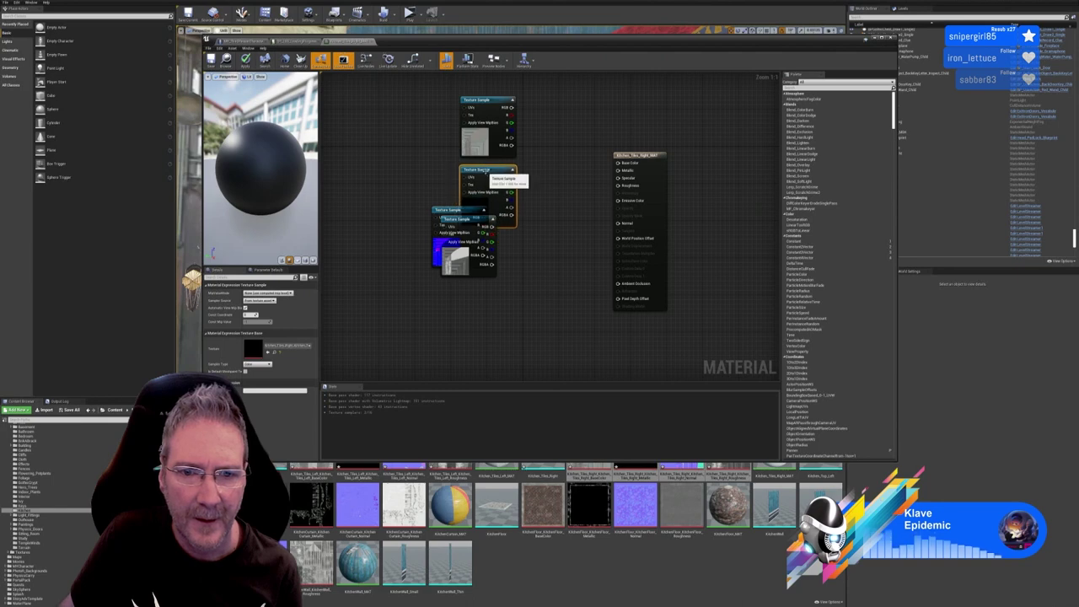
pyautogui.moveTo(452, 233); pyautogui.dragTo(492, 323)
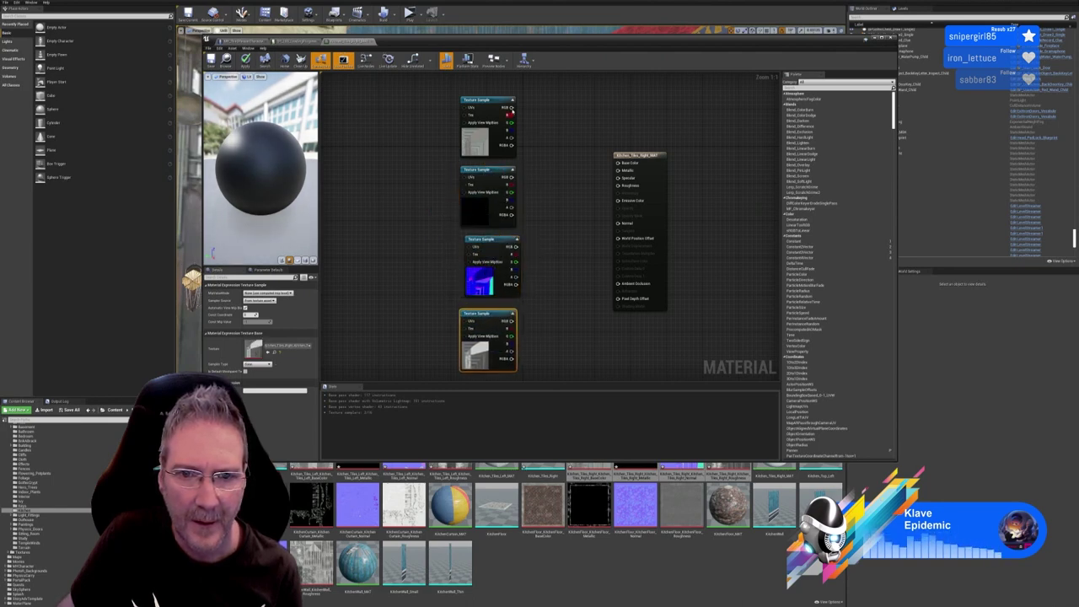
pyautogui.moveTo(510, 108); pyautogui.dragTo(622, 164)
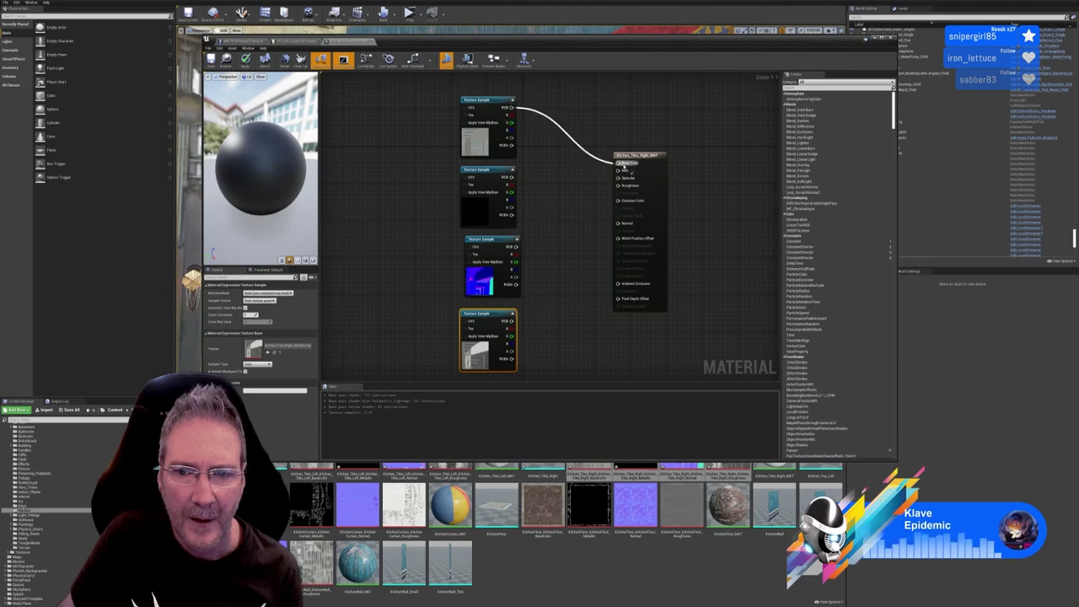
pyautogui.moveTo(510, 177); pyautogui.dragTo(621, 171)
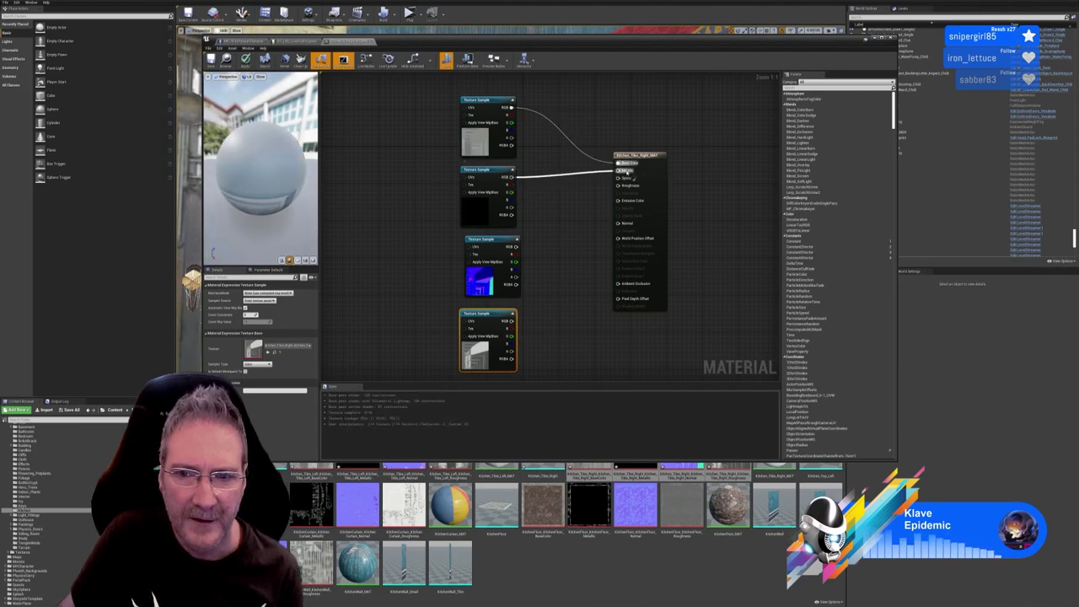
pyautogui.moveTo(516, 247); pyautogui.dragTo(621, 224)
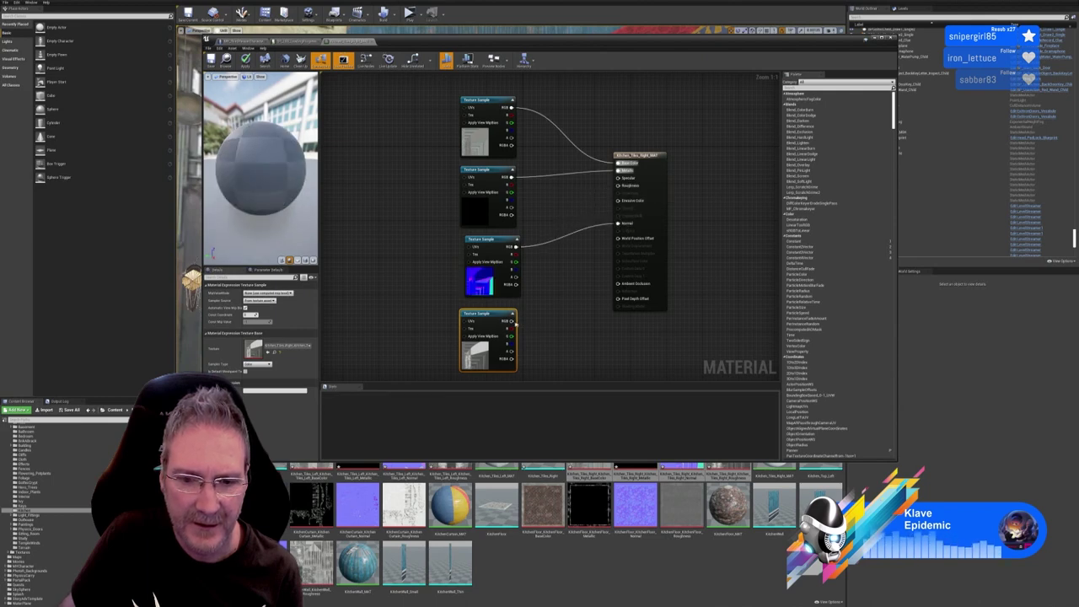
pyautogui.moveTo(516, 320); pyautogui.dragTo(618, 185)
# Apply and save the Kitchen_Tiles_Right_MAT changes, close the material and return to the level
pyautogui.click(245, 61)
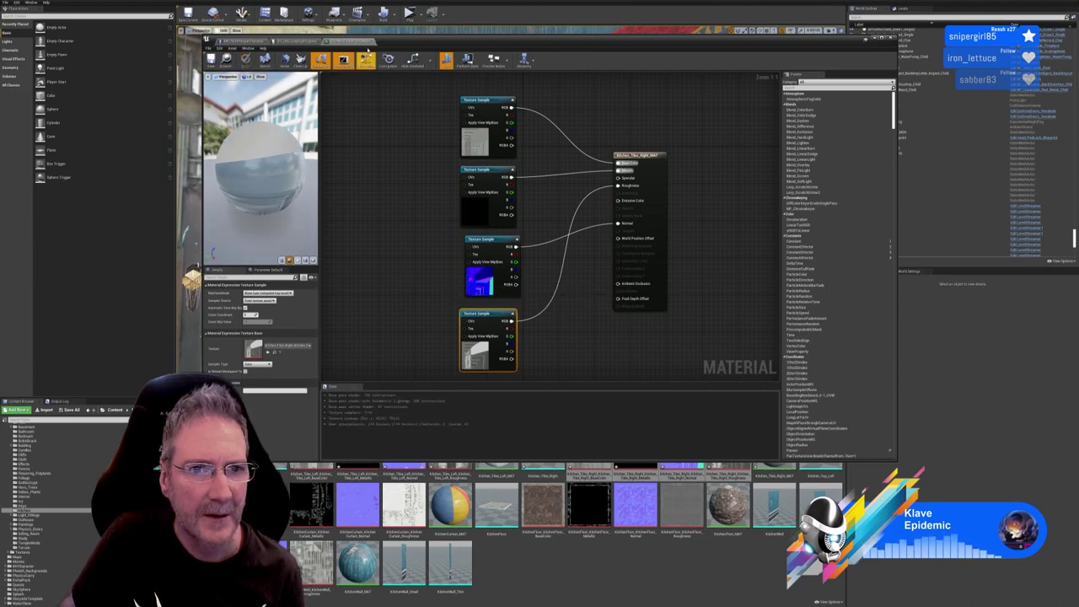
pyautogui.click(212, 61)
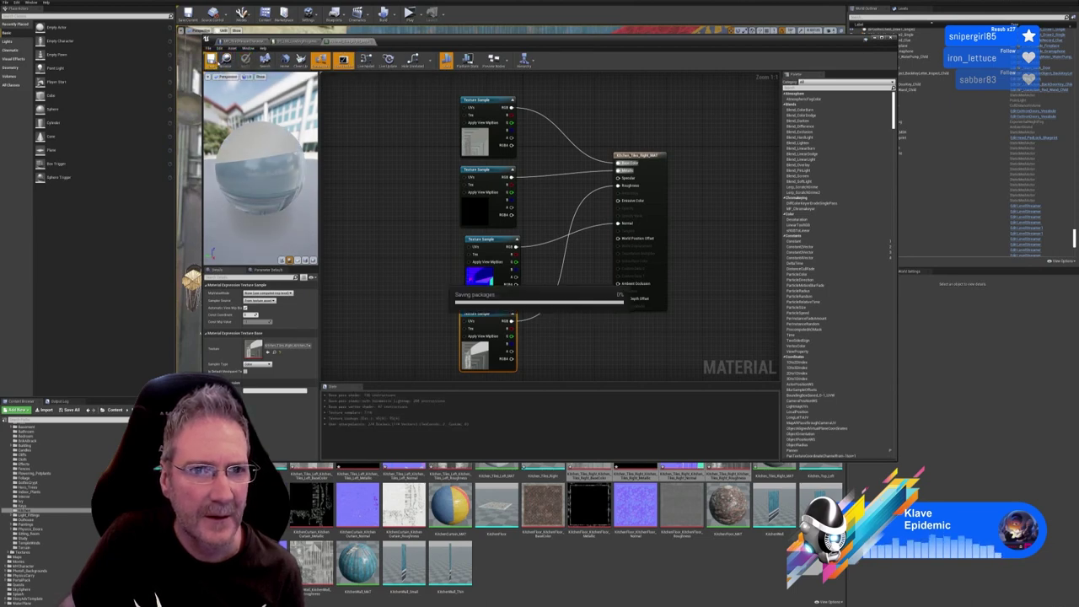
pyautogui.click(371, 41)
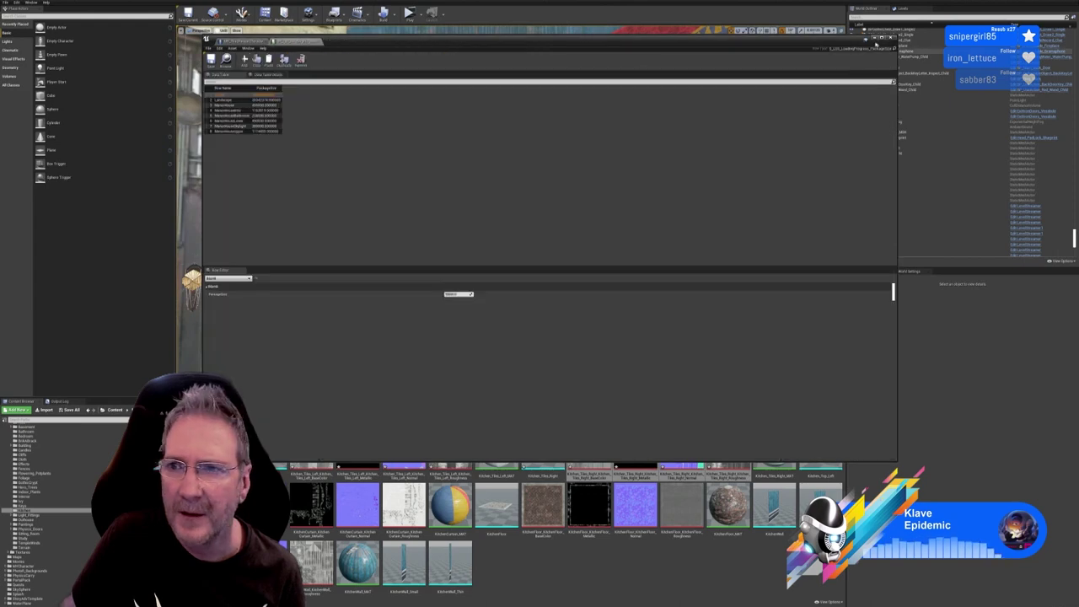
pyautogui.click(874, 38)
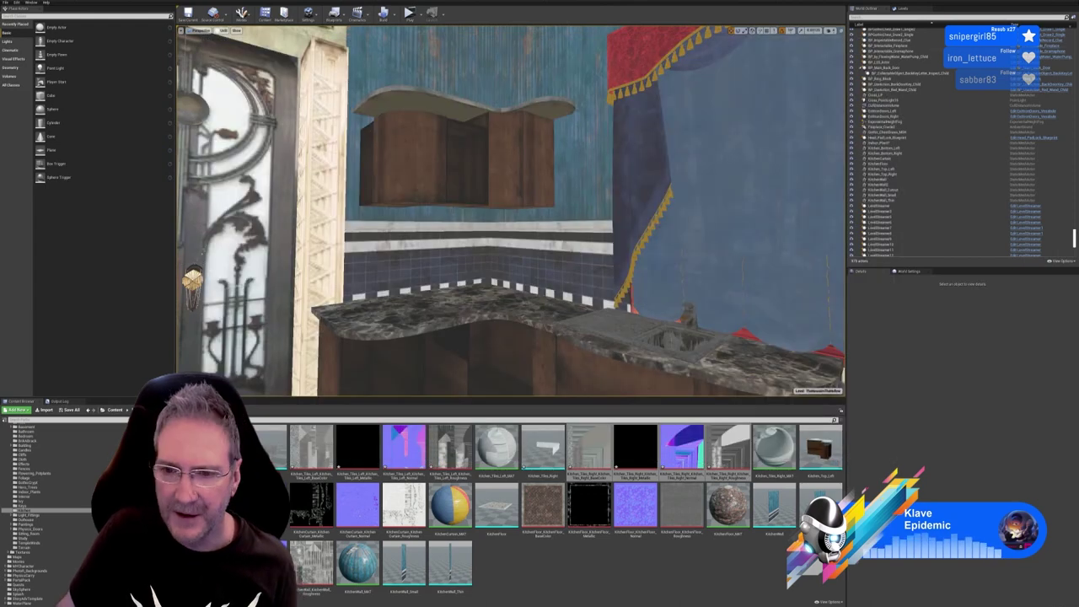
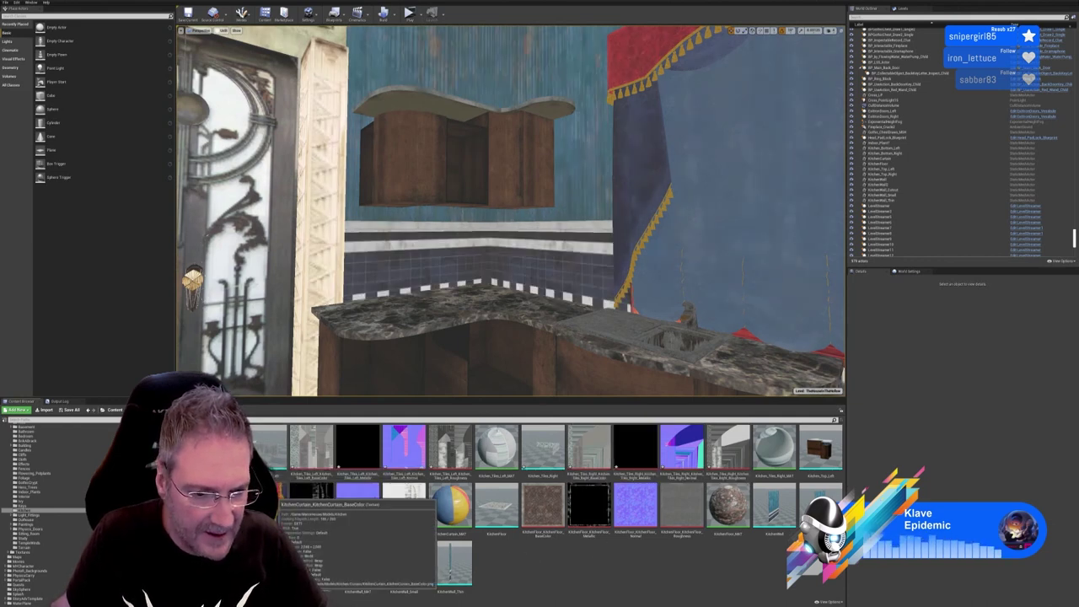
# Place the Kitchen_Tiles_Left mesh in the level at the lower kitchen cabinets
pyautogui.moveTo(430, 346); pyautogui.dragTo(440, 380, button='right')
pyautogui.moveTo(274, 445); pyautogui.dragTo(465, 321)
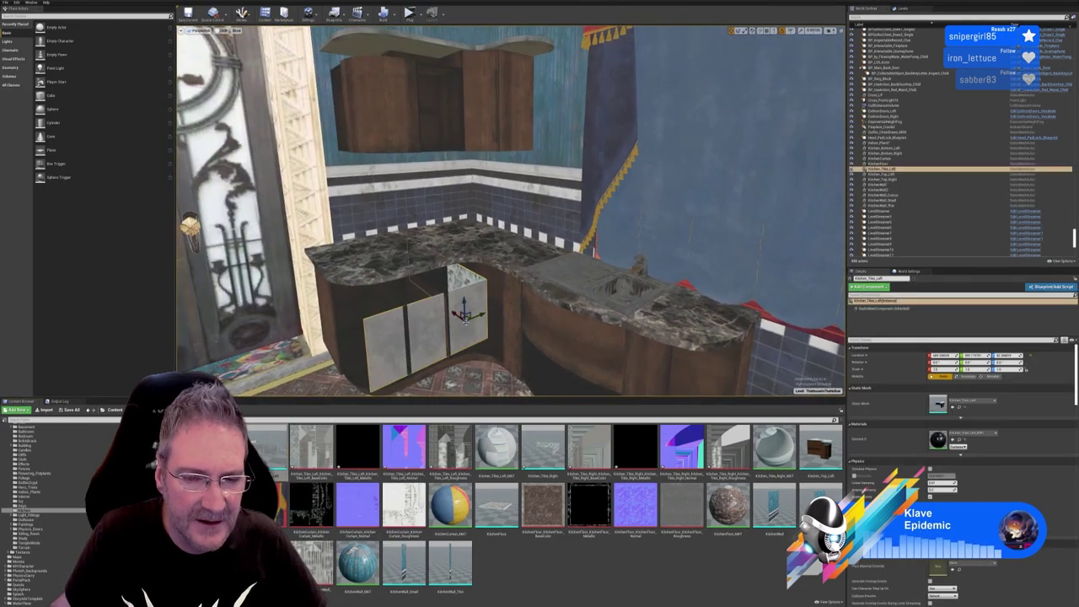
# Rotate the Kitchen_Tiles_Left mesh about its vertical axis to match the kitchen corner and raise it above the countertop
pyautogui.click(740, 30)
pyautogui.moveTo(462, 336); pyautogui.dragTo(426, 340)
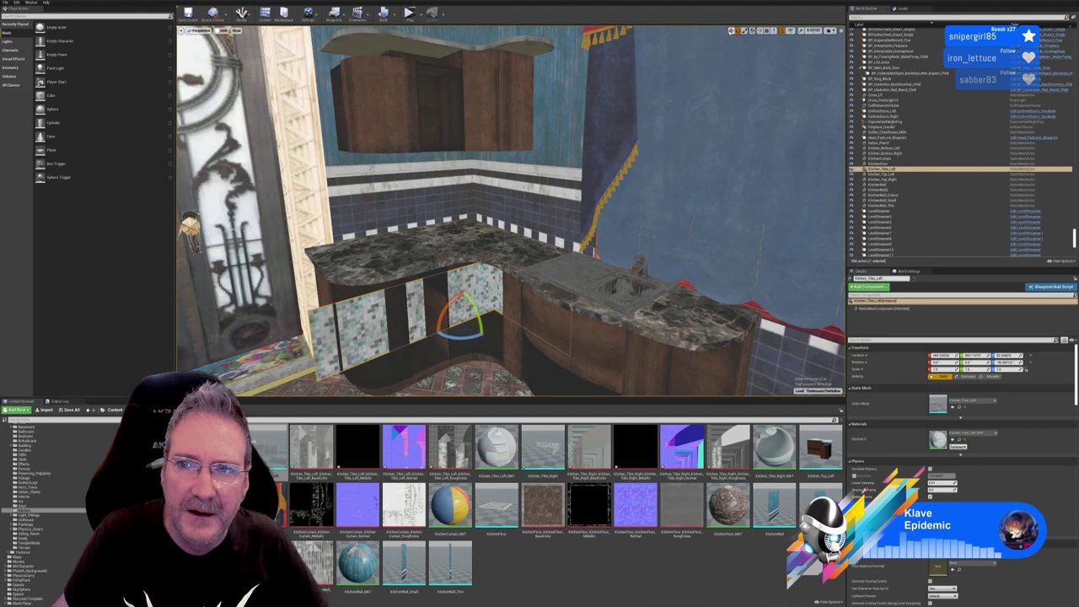
pyautogui.click(731, 31)
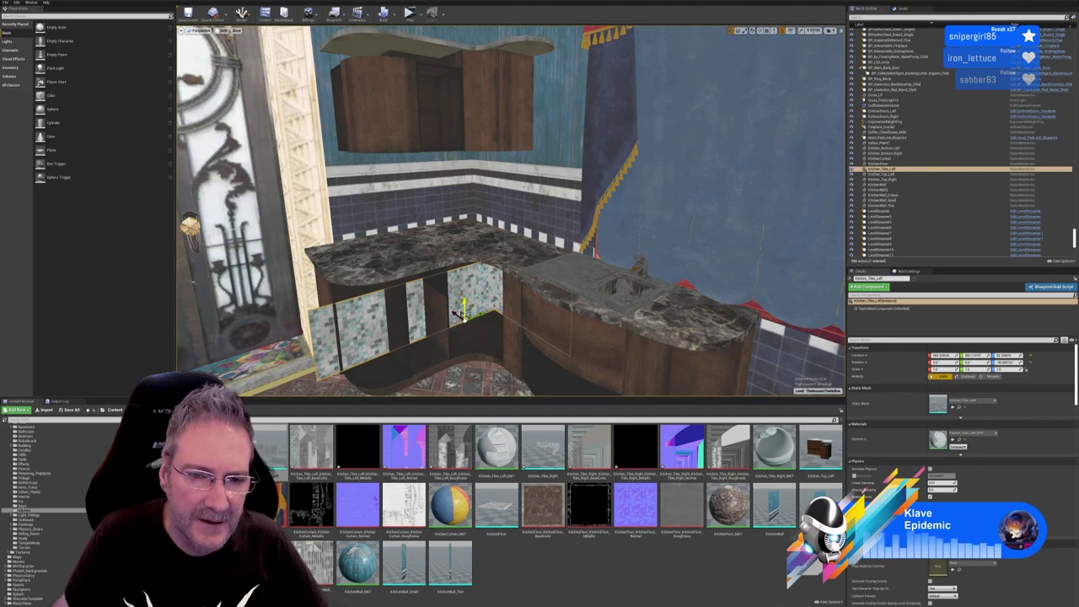
pyautogui.moveTo(459, 315); pyautogui.dragTo(456, 227)
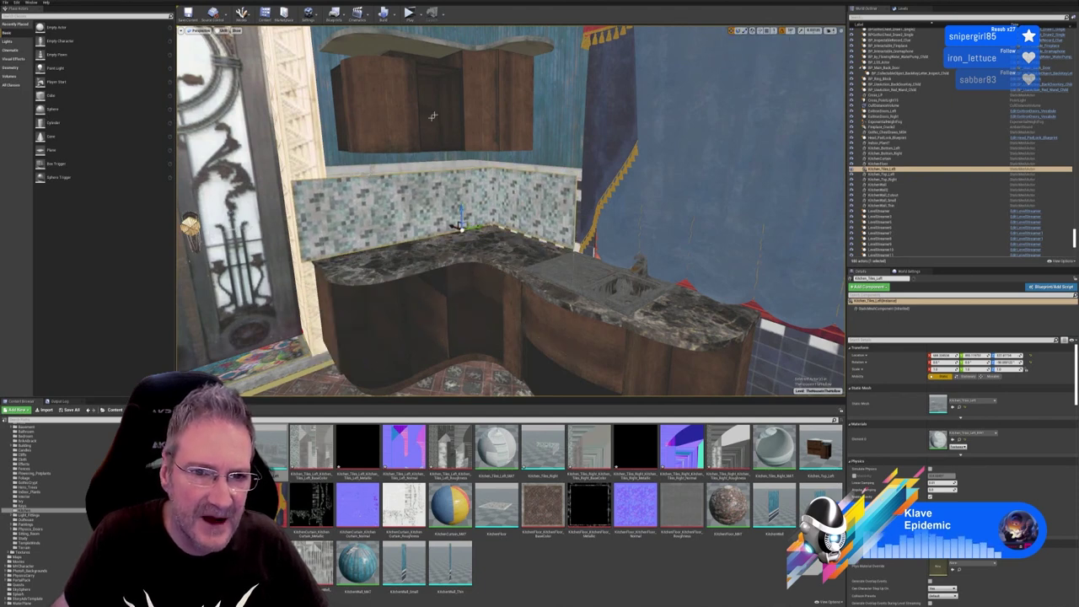
# Move the left tile mesh back against the two corner walls, between the countertop and the upper cabinets
pyautogui.moveTo(455, 227); pyautogui.dragTo(418, 75, button='right')
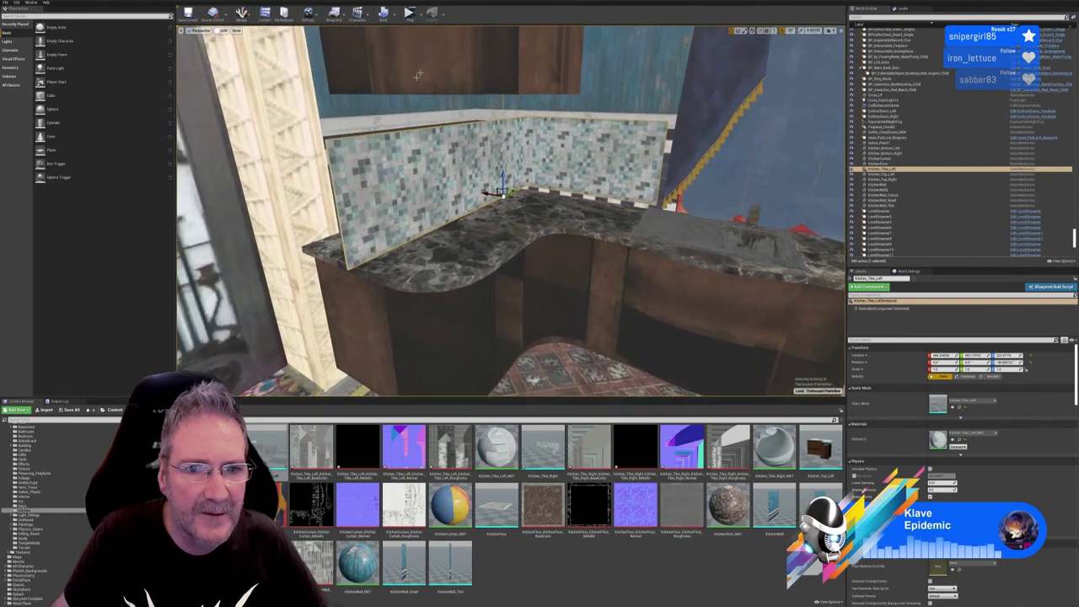
pyautogui.moveTo(489, 193); pyautogui.dragTo(433, 185)
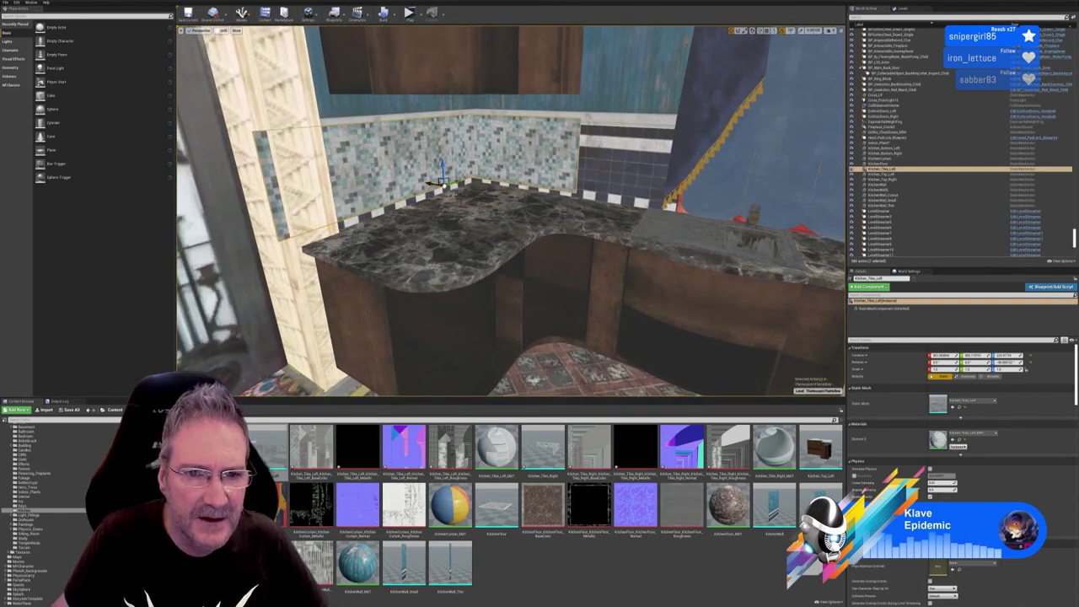
pyautogui.moveTo(503, 209); pyautogui.dragTo(354, 303, button='right')
pyautogui.moveTo(396, 202); pyautogui.dragTo(470, 174, button='right')
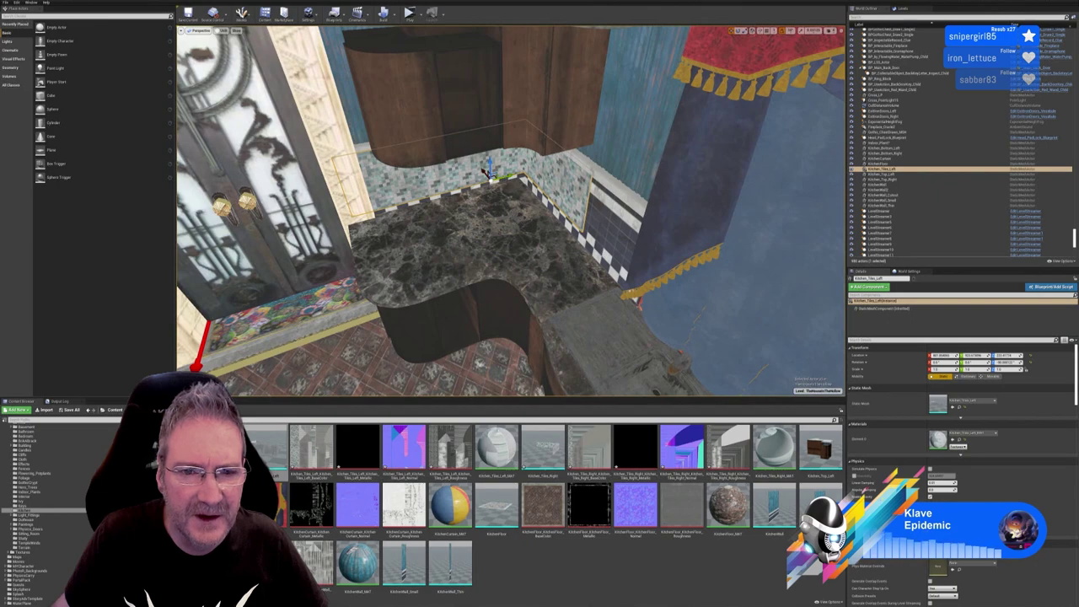
pyautogui.moveTo(483, 173); pyautogui.dragTo(506, 178, button='right')
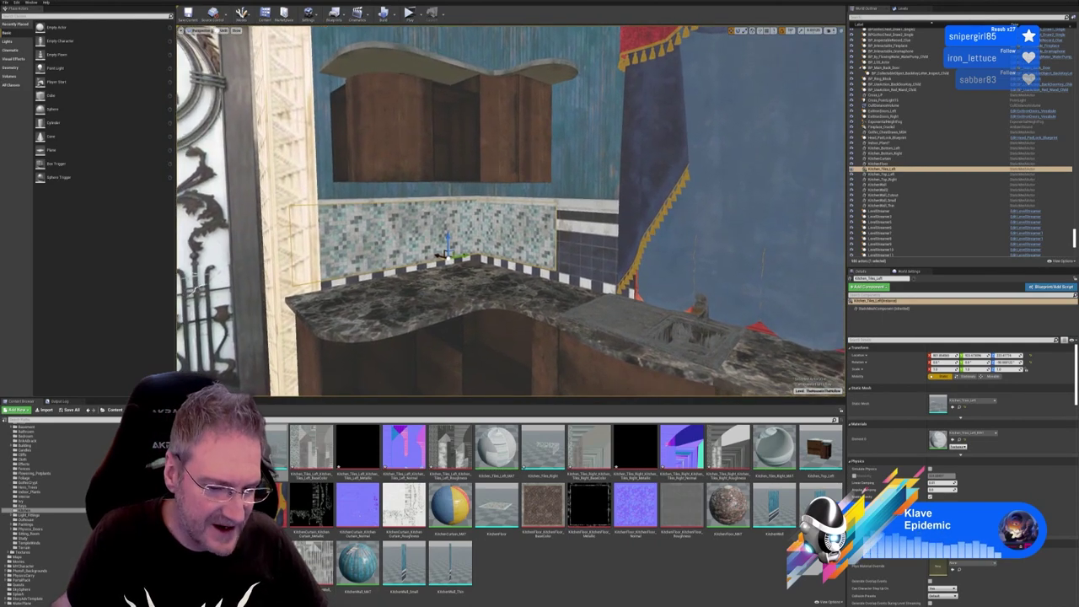
# Check the backsplash placement in the 3ds Max scene, and fine-tune the left tiles in Unreal to sit on the countertop against the walls
pyautogui.hotkey('alt', 'Tab')
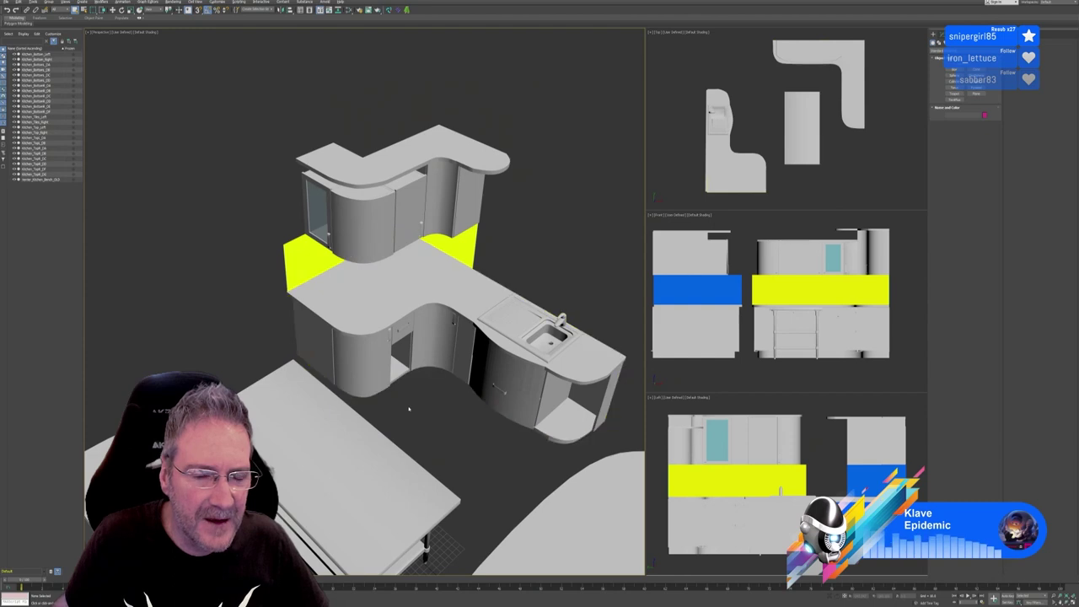
pyautogui.keyDown('alt'); pyautogui.moveTo(472, 417); pyautogui.dragTo(411, 390, button='middle'); pyautogui.keyUp('alt')
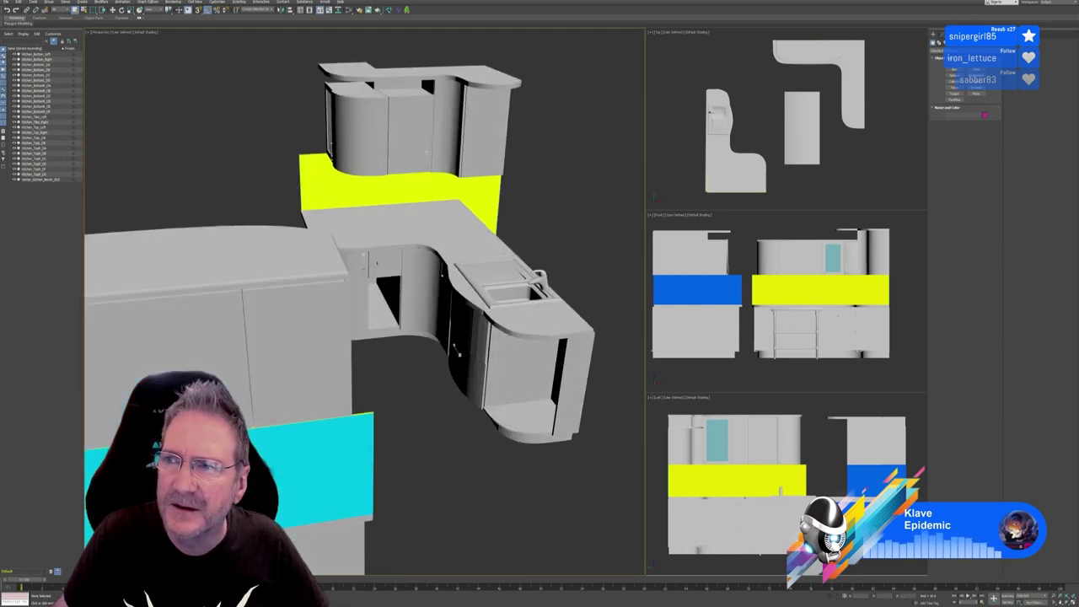
pyautogui.hotkey('alt', 'Tab')
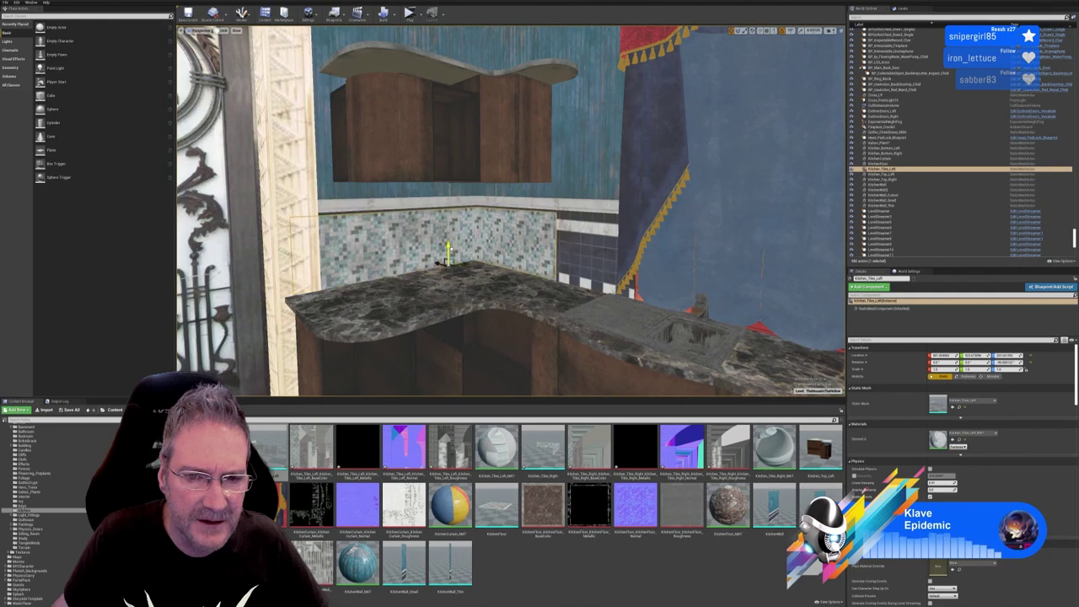
pyautogui.moveTo(450, 264); pyautogui.dragTo(482, 261, button='right')
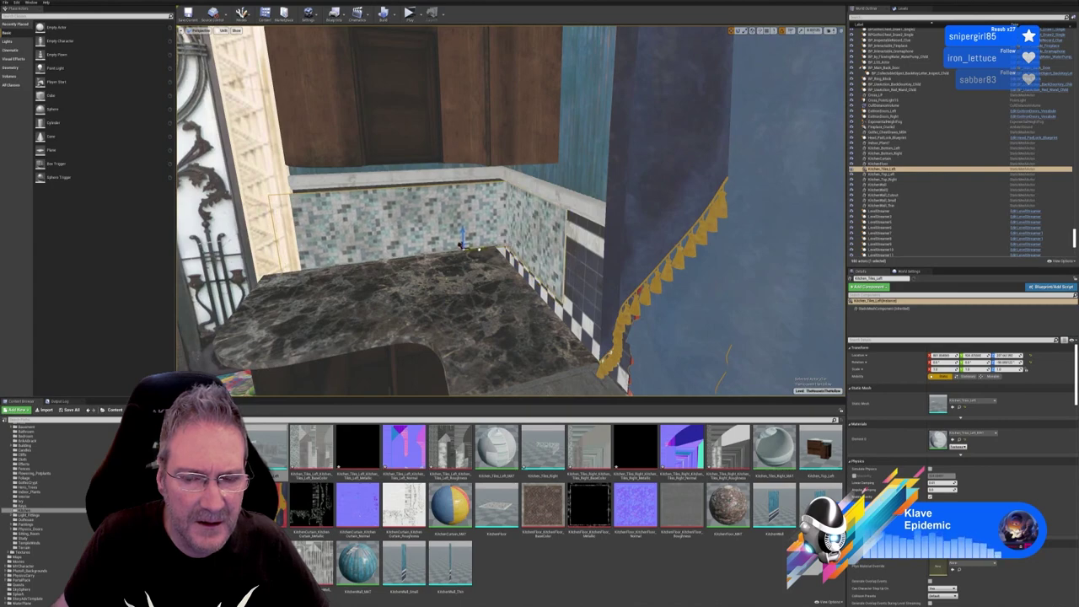
pyautogui.moveTo(474, 294)
pyautogui.mouseDown(button='right')
pyautogui.moveTo(440, 296)
pyautogui.moveTo(510, 236)
pyautogui.moveTo(497, 337)
pyautogui.moveTo(477, 313)
pyautogui.moveTo(478, 285)
pyautogui.mouseUp(button='right')
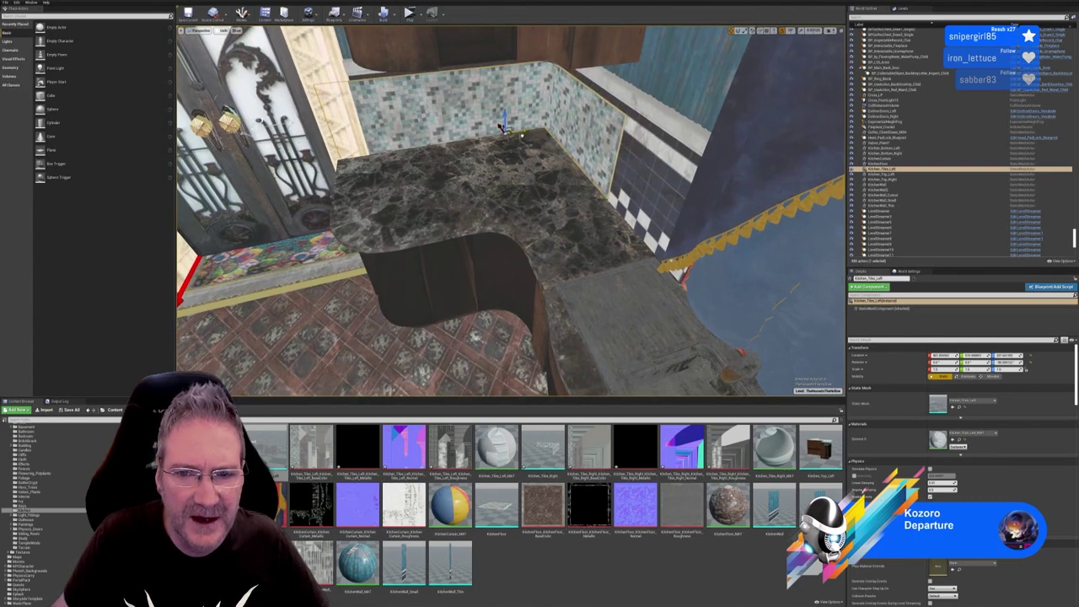
pyautogui.moveTo(664, 344); pyautogui.dragTo(631, 332, button='right')
pyautogui.moveTo(501, 138); pyautogui.dragTo(526, 319, button='right')
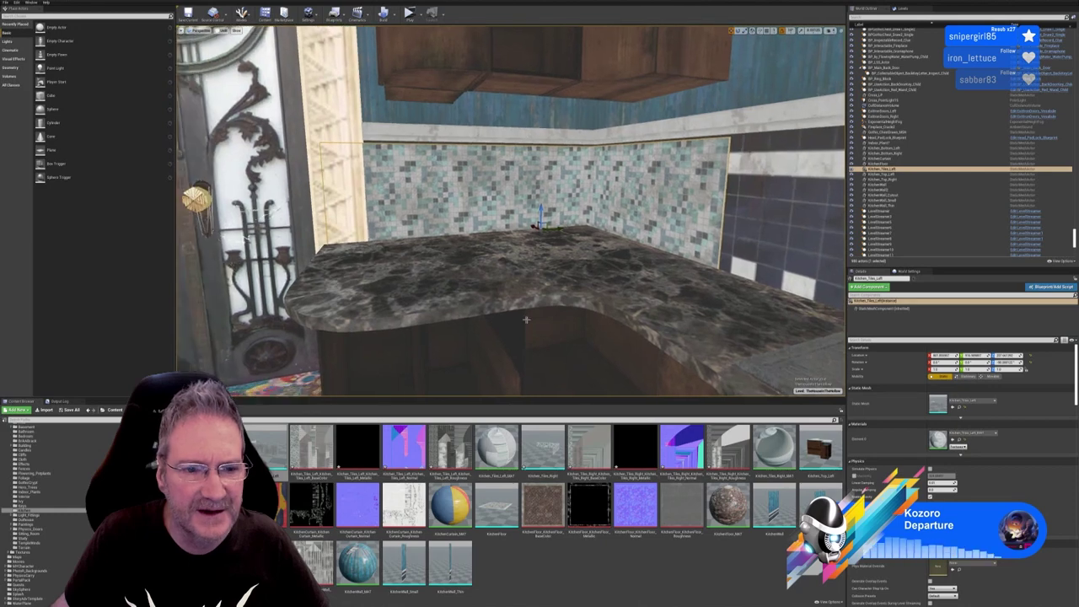
pyautogui.moveTo(582, 233); pyautogui.dragTo(553, 237, button='right')
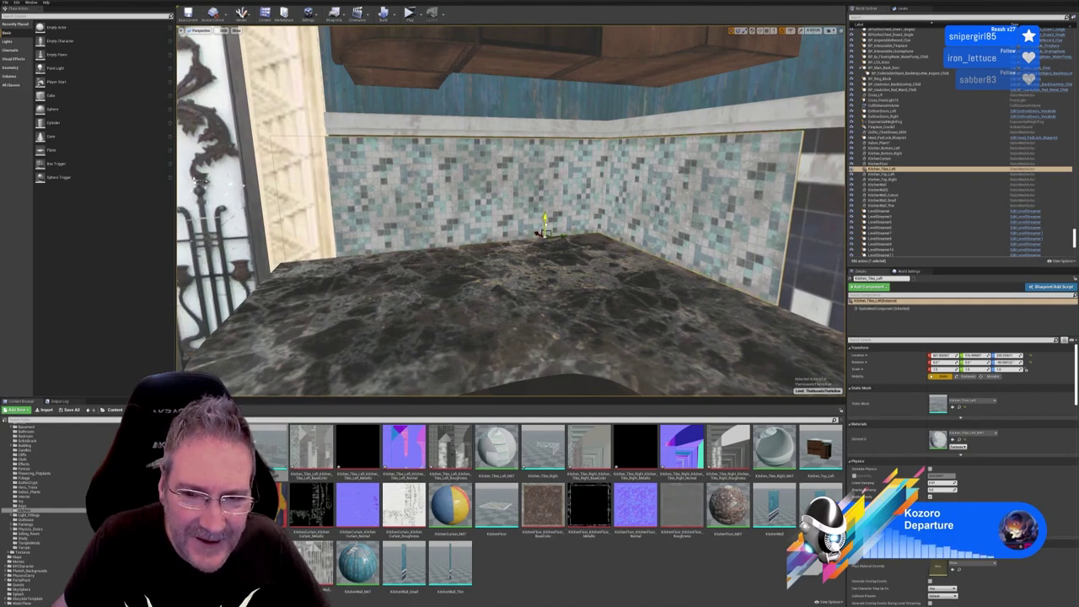
# Lower the upper left kitchen cabinet until its underside meets the top edge of the mosaic tile backsplash
pyautogui.moveTo(553, 237); pyautogui.dragTo(596, 243, button='right')
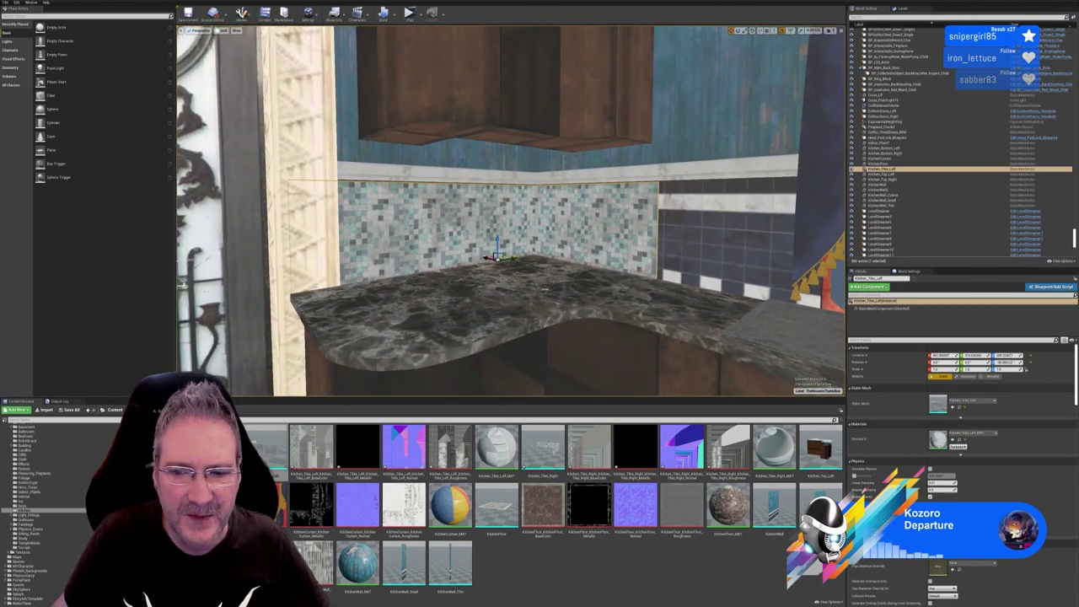
pyautogui.click(545, 135)
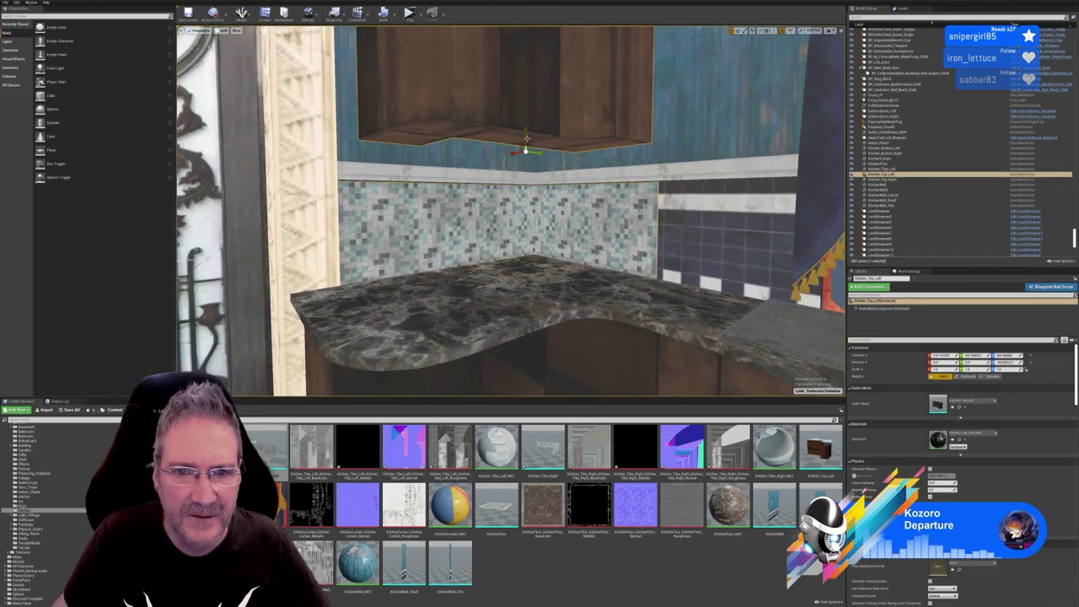
pyautogui.moveTo(526, 138); pyautogui.dragTo(523, 172)
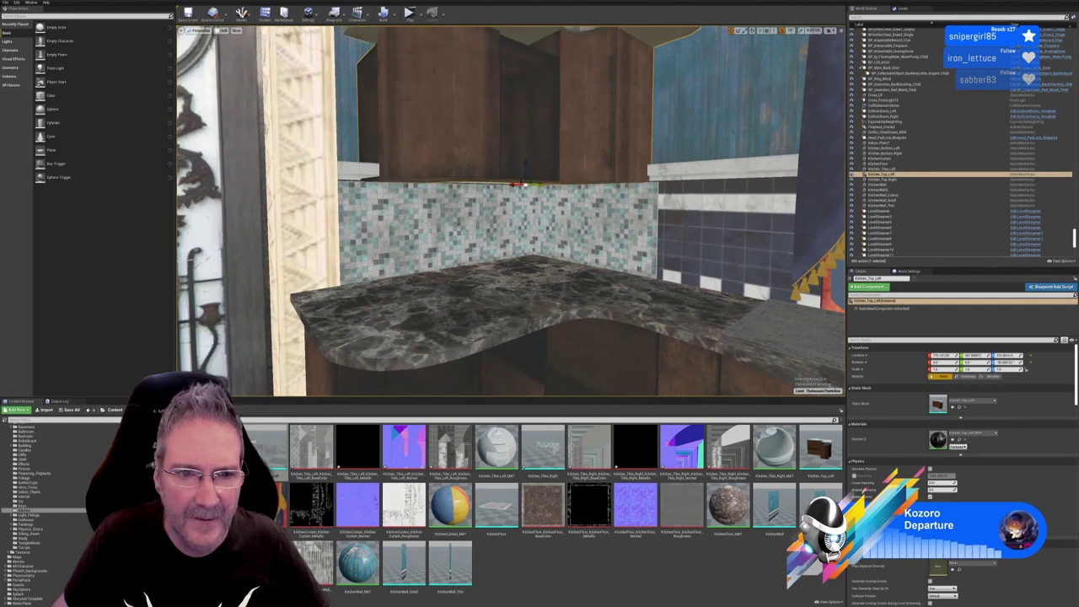
pyautogui.moveTo(523, 184); pyautogui.dragTo(478, 192, button='right')
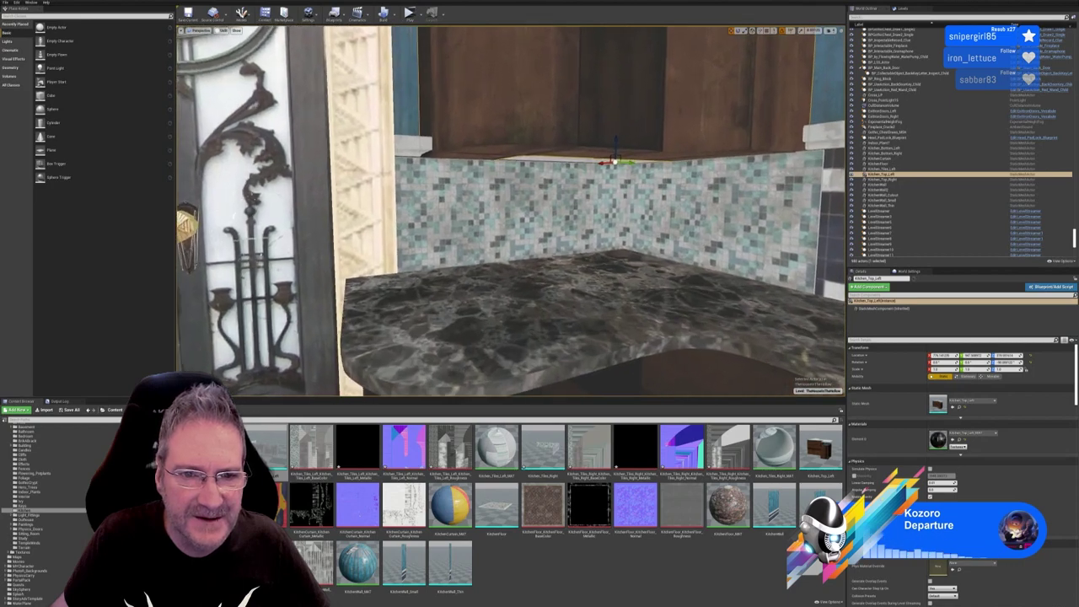
# Nudge the left mosaic tile backsplash slightly upward towards the underside of the upper cabinet, and deselect it
pyautogui.moveTo(575, 246); pyautogui.dragTo(571, 245, button='right')
pyautogui.click(571, 245)
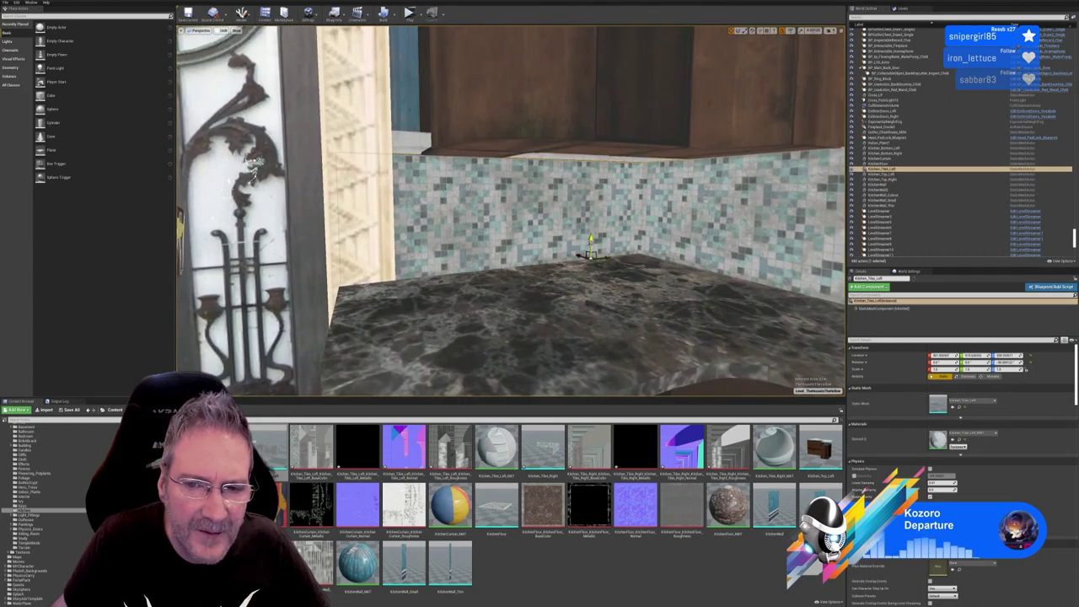
pyautogui.moveTo(591, 242); pyautogui.dragTo(590, 240)
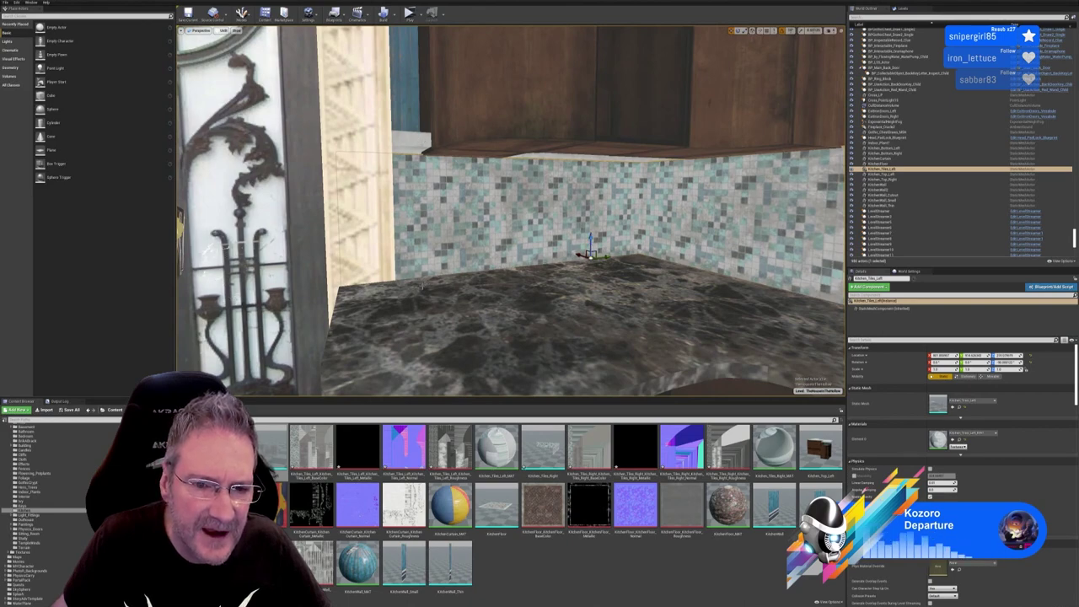
pyautogui.moveTo(523, 323); pyautogui.dragTo(522, 160, button='right')
pyautogui.press('Escape')
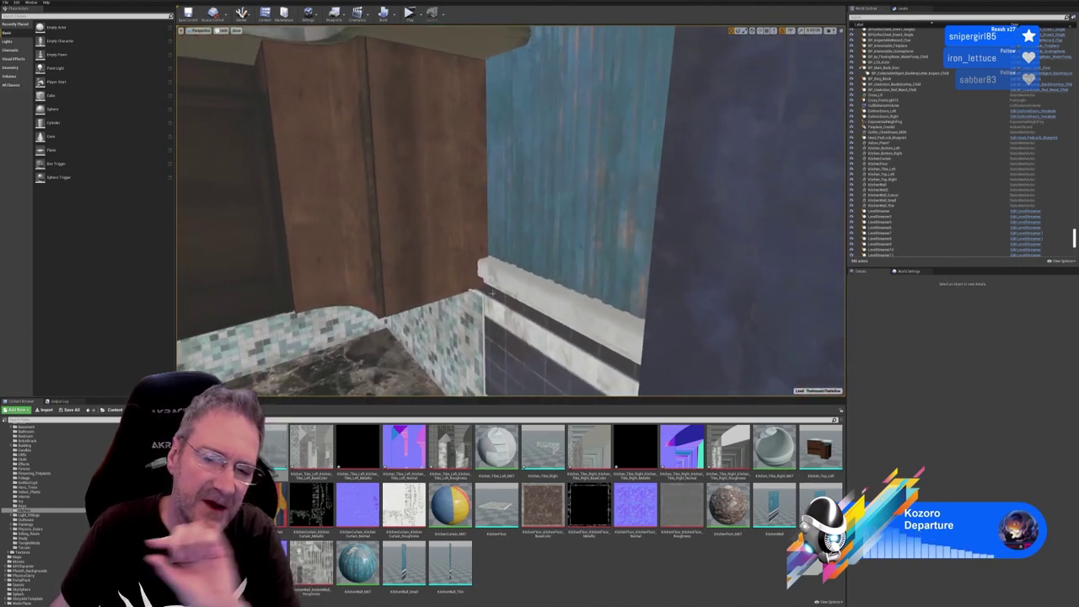
# Raise the upper left kitchen cabinet so its underside rests level with the top of the white wall trim
pyautogui.moveTo(490, 285); pyautogui.dragTo(447, 295, button='right')
pyautogui.moveTo(485, 181); pyautogui.dragTo(460, 178, button='right')
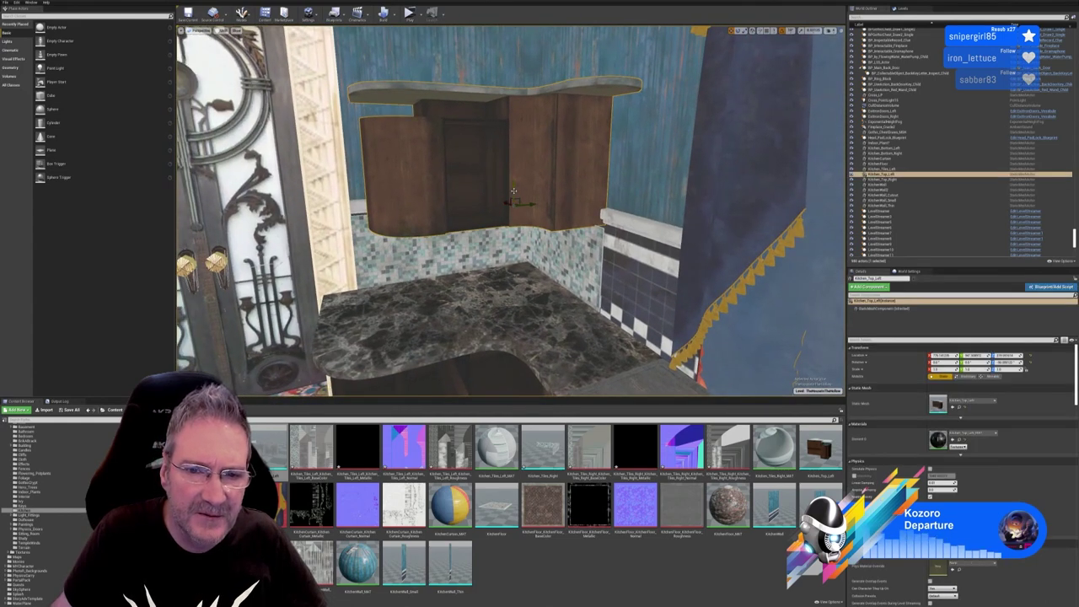
pyautogui.moveTo(513, 190); pyautogui.dragTo(514, 177)
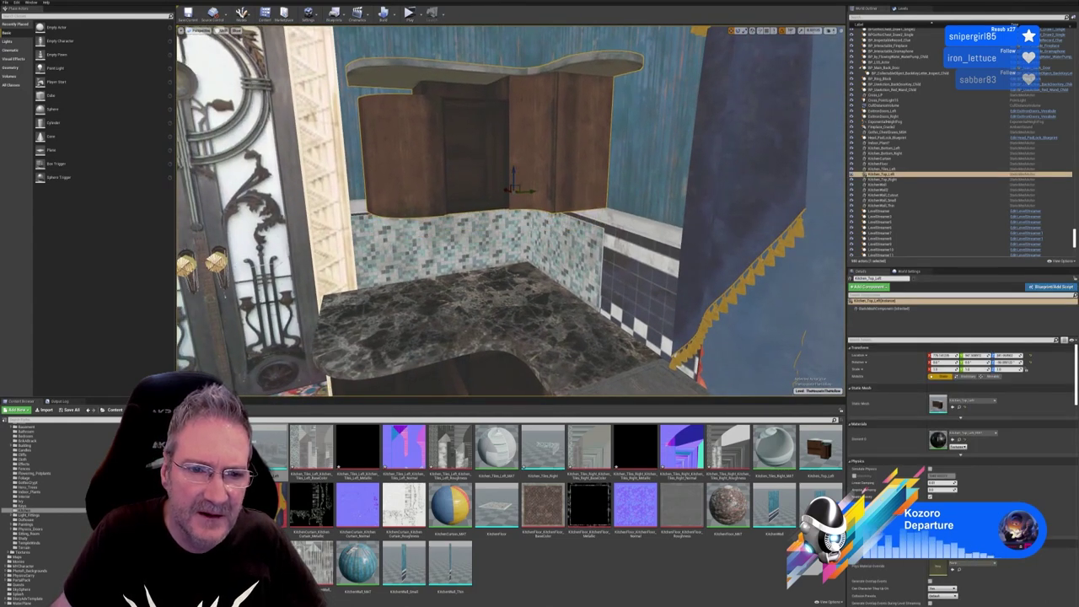
pyautogui.moveTo(513, 190); pyautogui.dragTo(308, 172, button='right')
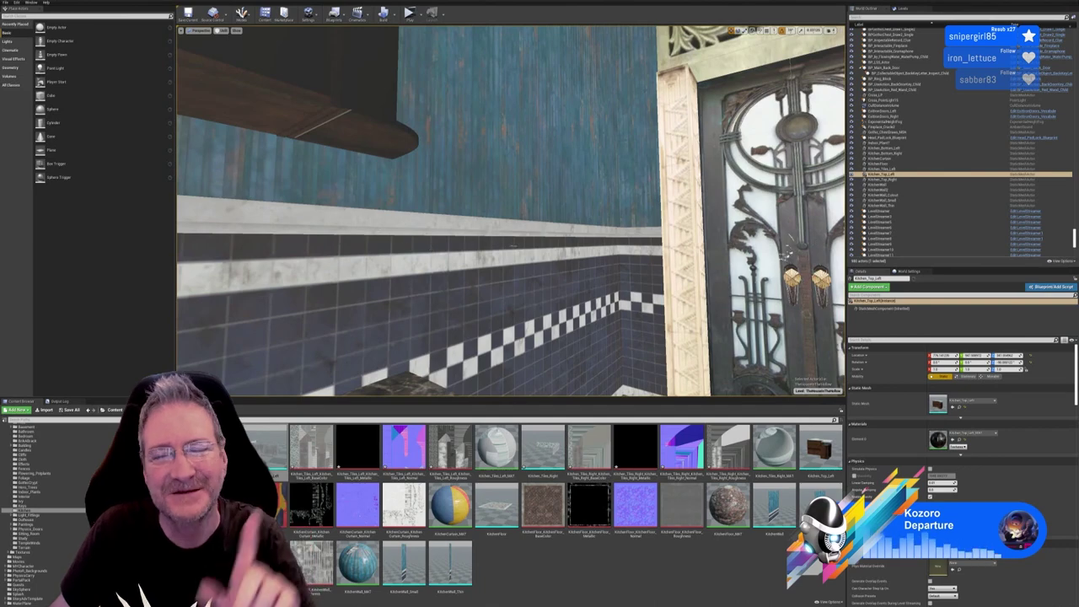
pyautogui.moveTo(785, 254); pyautogui.dragTo(1032, 274, button='right')
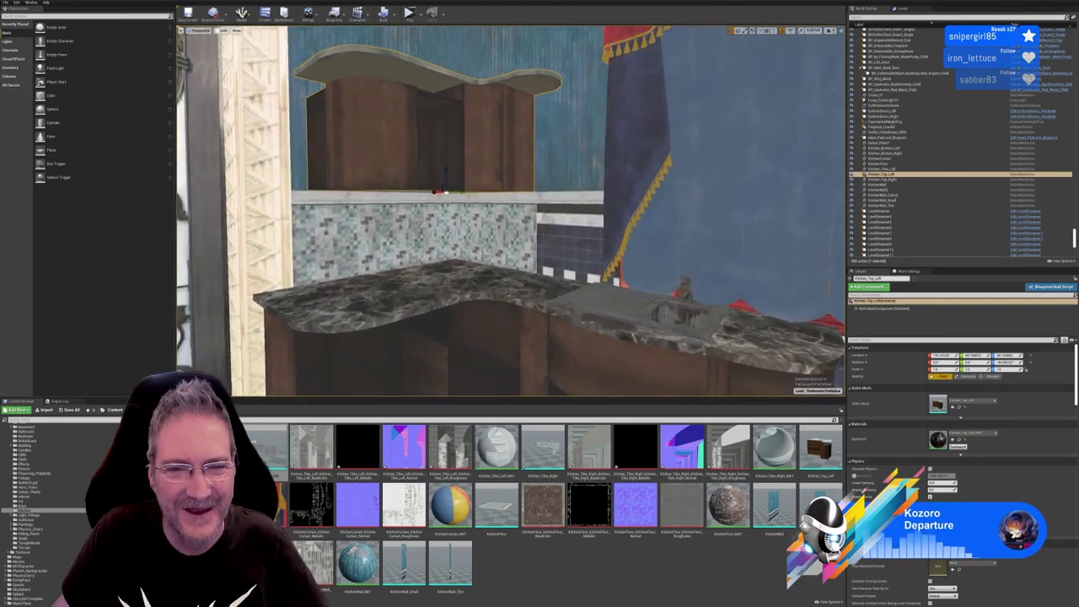
pyautogui.moveTo(510, 211); pyautogui.dragTo(421, 211, button='right')
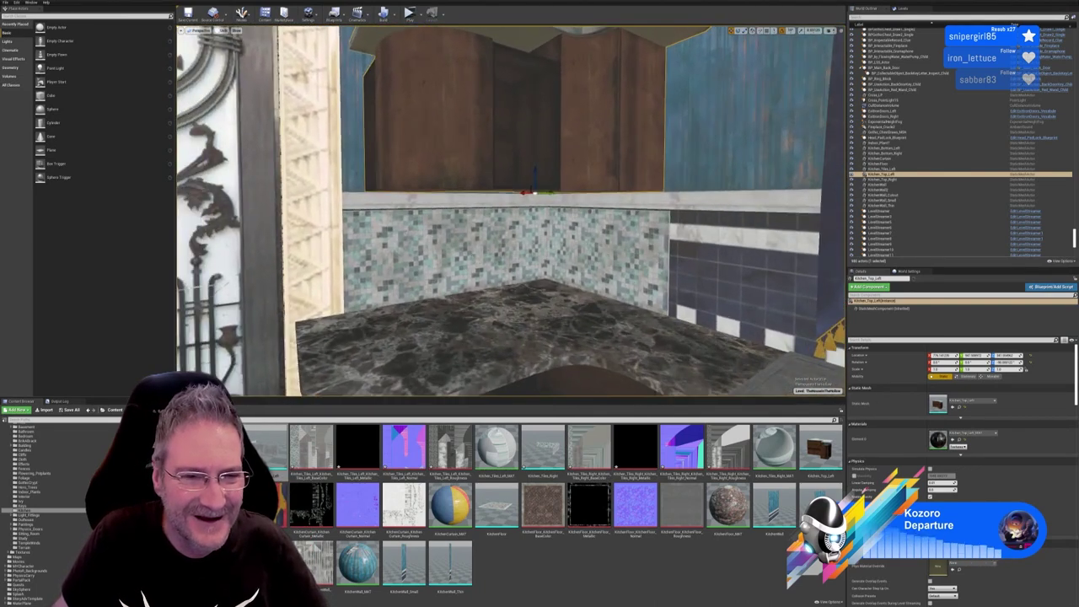
# Scale the left mosaic tile backsplash slightly taller so it reaches the underside of the white wall trim
pyautogui.click(504, 280)
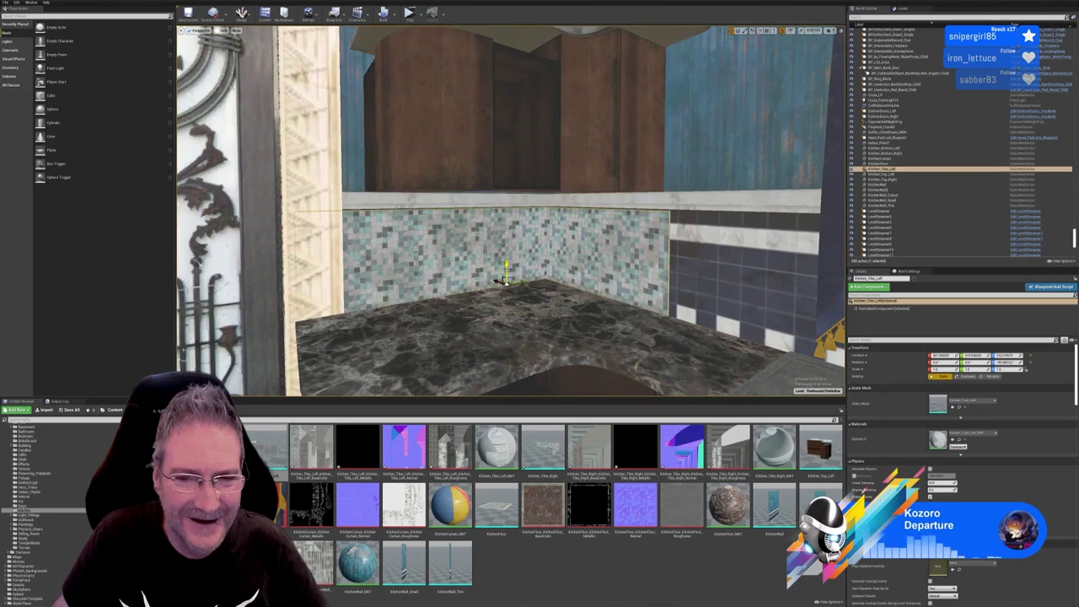
pyautogui.moveTo(504, 279); pyautogui.dragTo(521, 274, button='right')
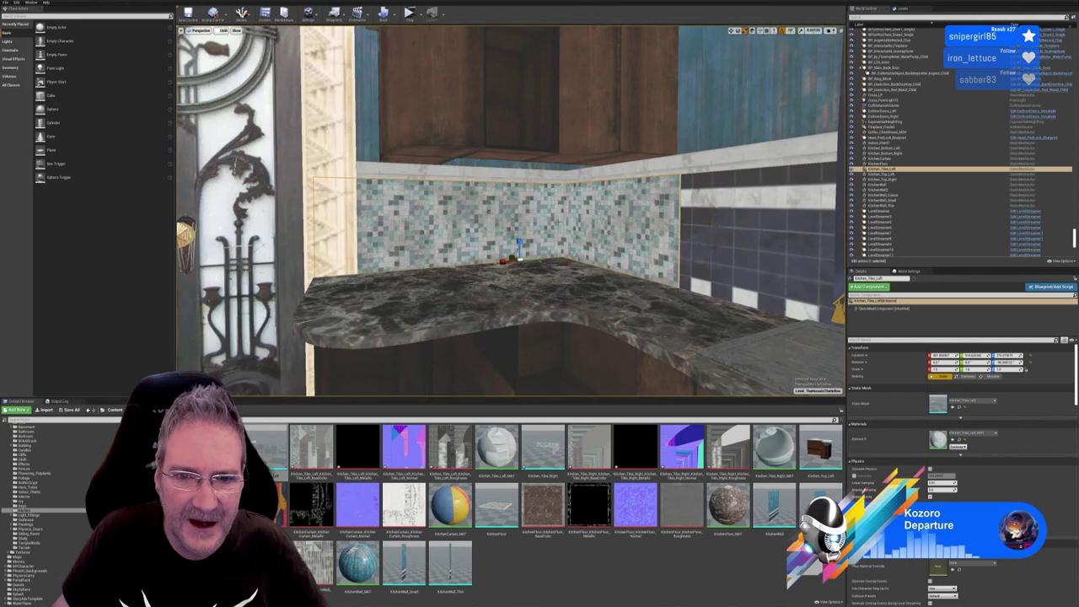
pyautogui.scroll(3, 518, 227)
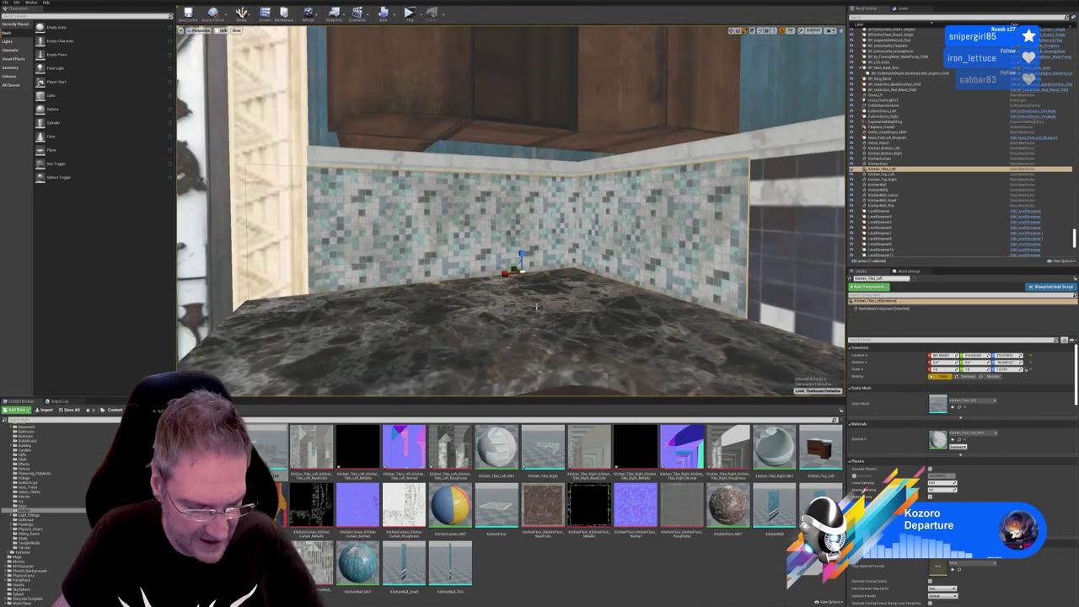
# Select the left base cabinet together with the left tile backsplash and move both back against the wall beside the doorway
pyautogui.moveTo(511, 253); pyautogui.dragTo(459, 226, button='right')
pyautogui.moveTo(503, 279); pyautogui.dragTo(514, 257, button='right')
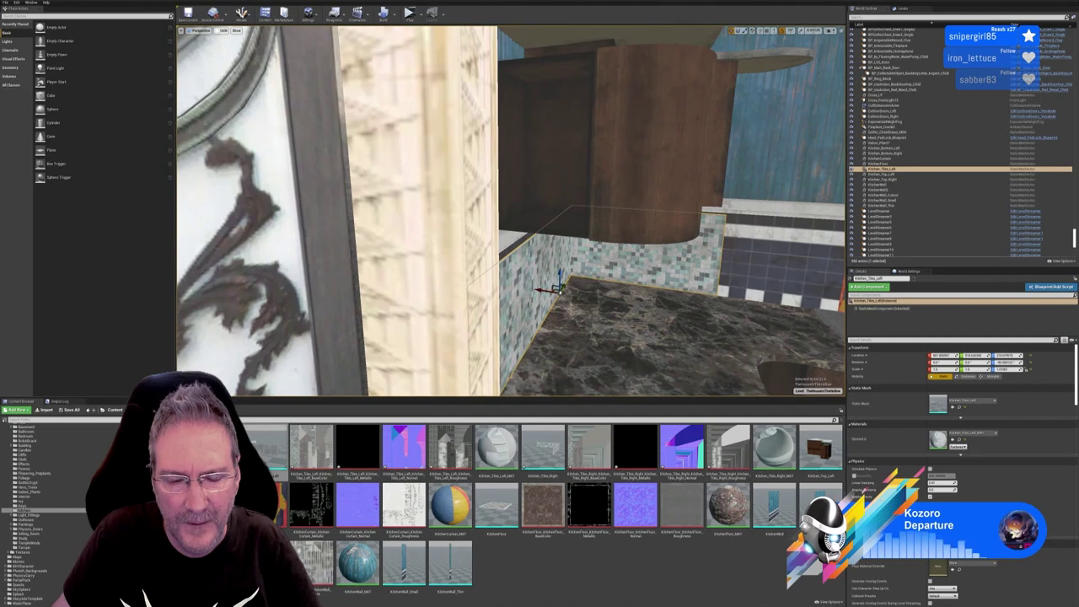
pyautogui.moveTo(651, 309); pyautogui.dragTo(679, 395, button='right')
pyautogui.moveTo(507, 282); pyautogui.dragTo(506, 277, button='right')
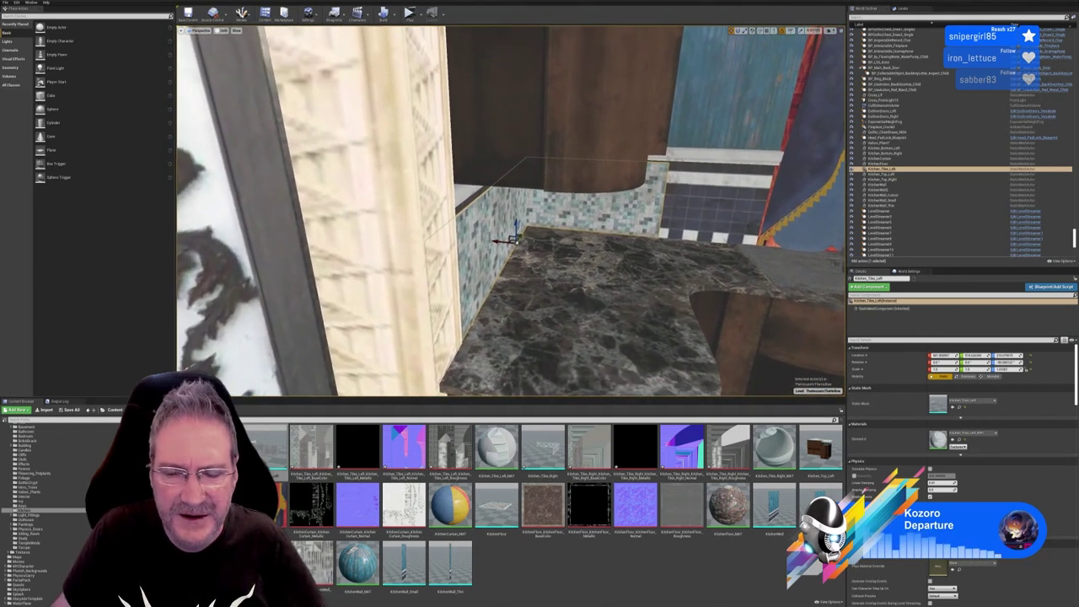
pyautogui.keyDown('ctrl'); pyautogui.click(638, 289); pyautogui.keyUp('ctrl')
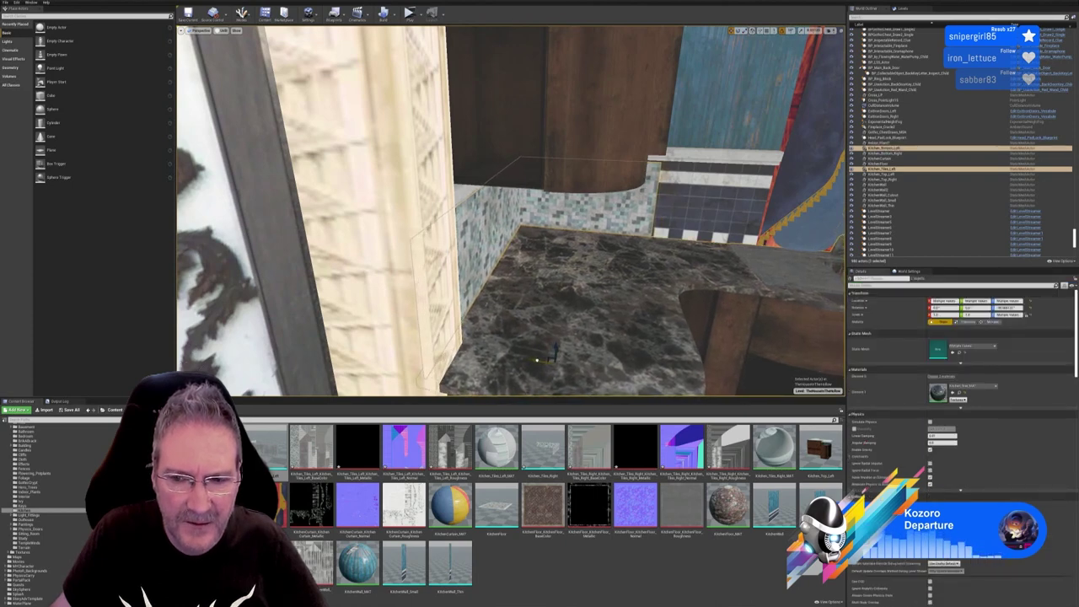
pyautogui.moveTo(583, 361); pyautogui.dragTo(549, 335, button='right')
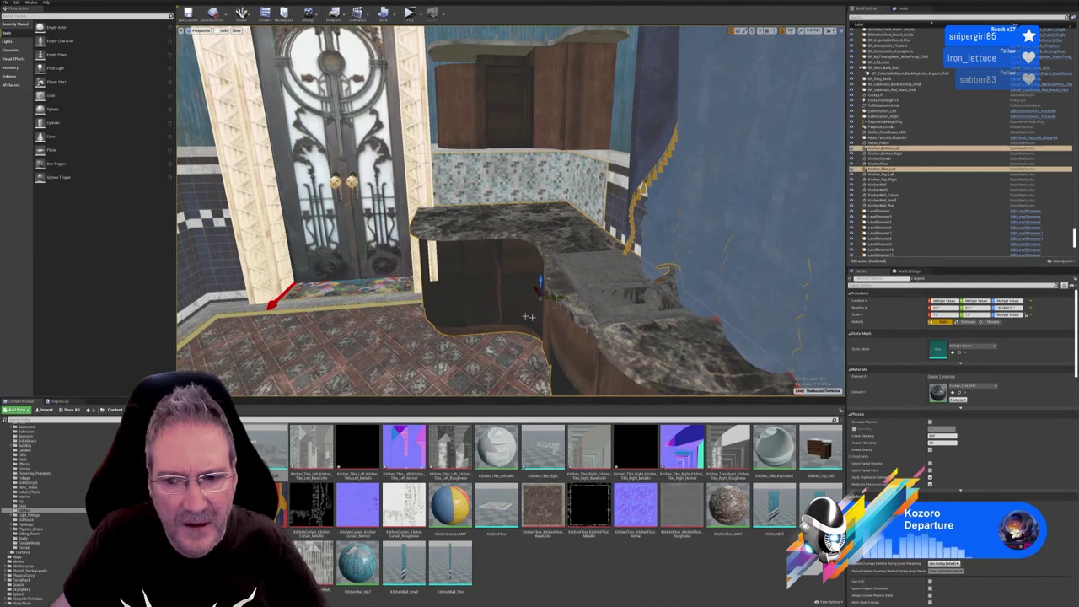
pyautogui.moveTo(528, 316); pyautogui.dragTo(529, 316, button='right')
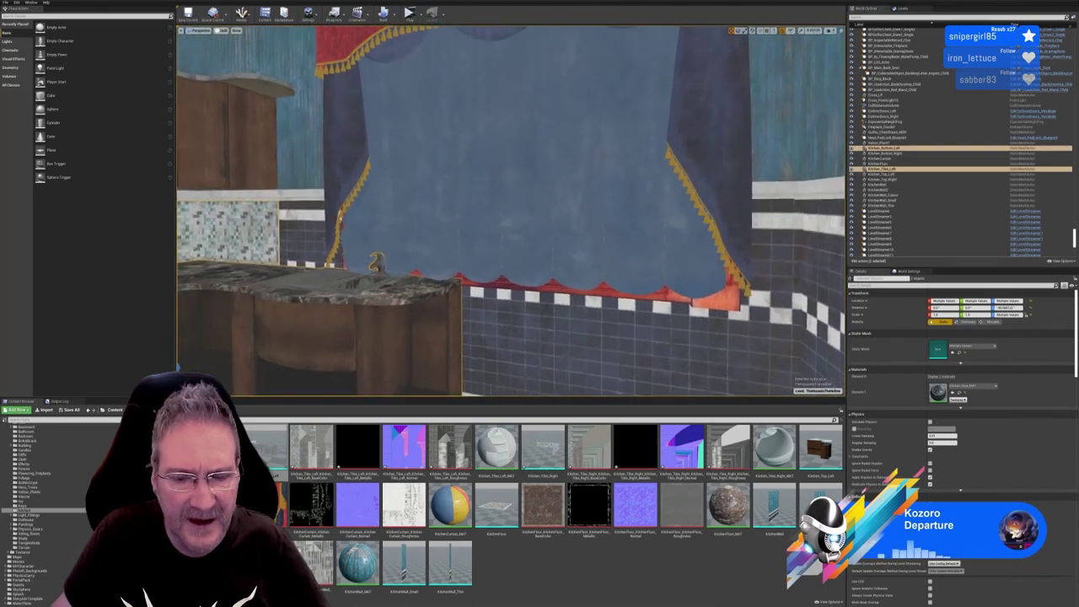
# Raise the kitchen curtain slightly so its hem sits higher above the sink worktop, and deselect it
pyautogui.click(529, 245)
pyautogui.moveTo(544, 234); pyautogui.dragTo(544, 234, button='right')
pyautogui.moveTo(491, 302); pyautogui.dragTo(491, 302, button='right')
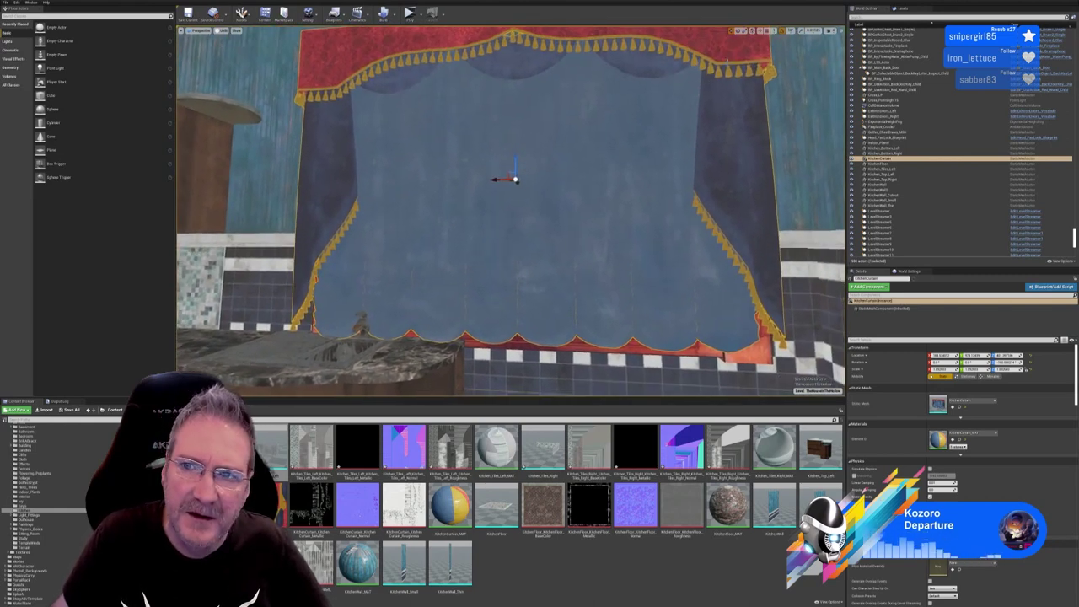
pyautogui.moveTo(555, 135); pyautogui.dragTo(565, 127, button='right')
pyautogui.moveTo(536, 198); pyautogui.dragTo(570, 209, button='right')
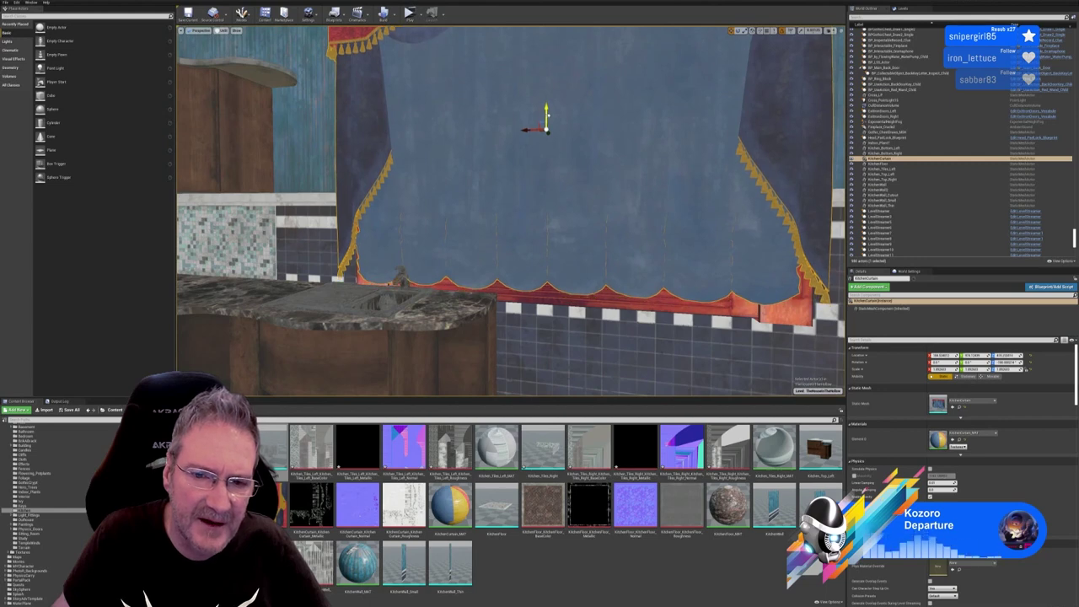
pyautogui.moveTo(542, 259); pyautogui.dragTo(542, 259, button='right')
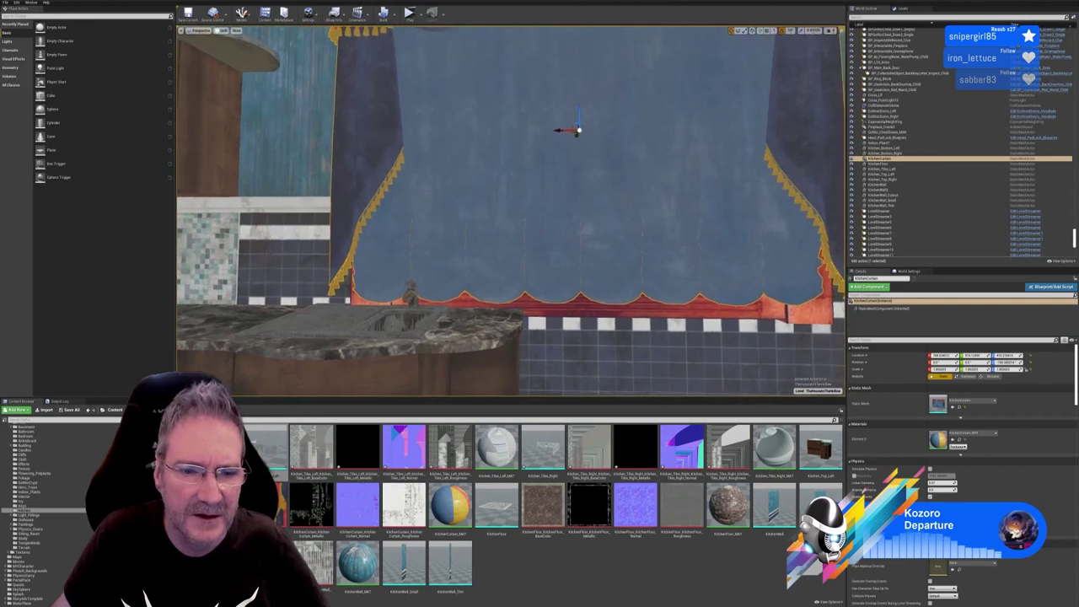
pyautogui.press('Escape')
pyautogui.moveTo(515, 339); pyautogui.dragTo(515, 339, button='right')
pyautogui.moveTo(543, 247); pyautogui.dragTo(559, 214, button='right')
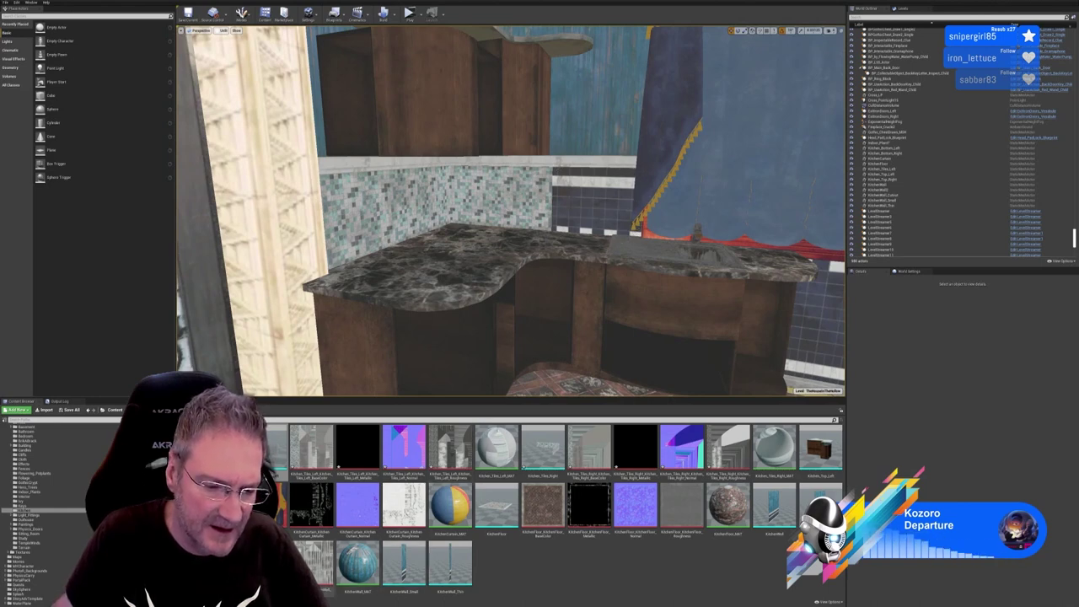
# Compare the left backsplash and sink worktop in the 3ds Max source model with the kitchen corner in the Unreal level
pyautogui.hotkey('alt', 'Tab')
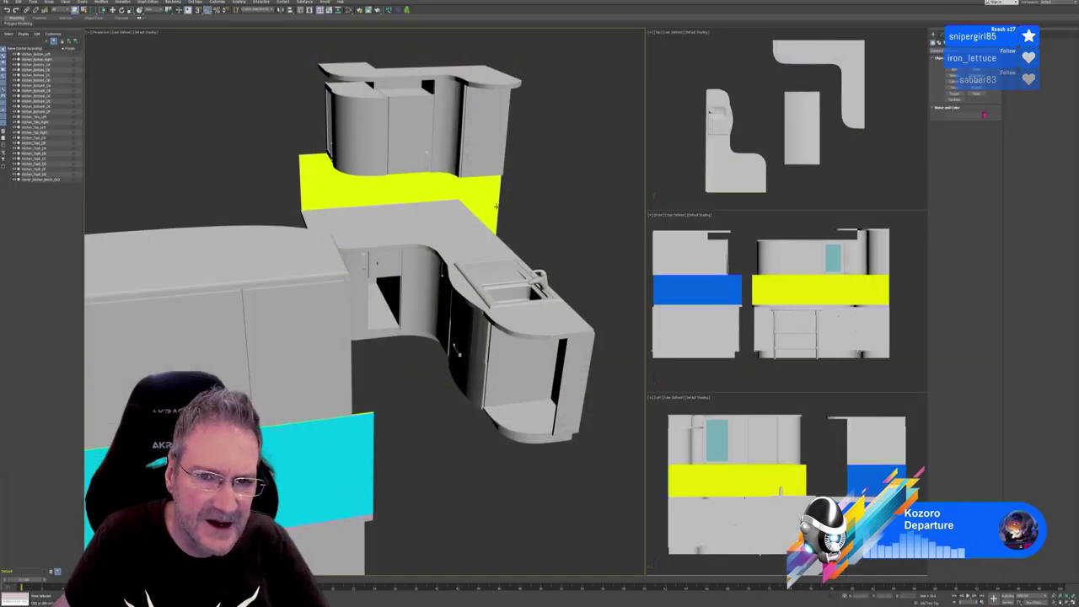
pyautogui.keyDown('alt'); pyautogui.moveTo(471, 295); pyautogui.dragTo(495, 296, button='middle'); pyautogui.keyUp('alt')
pyautogui.scroll(3, 396, 156)
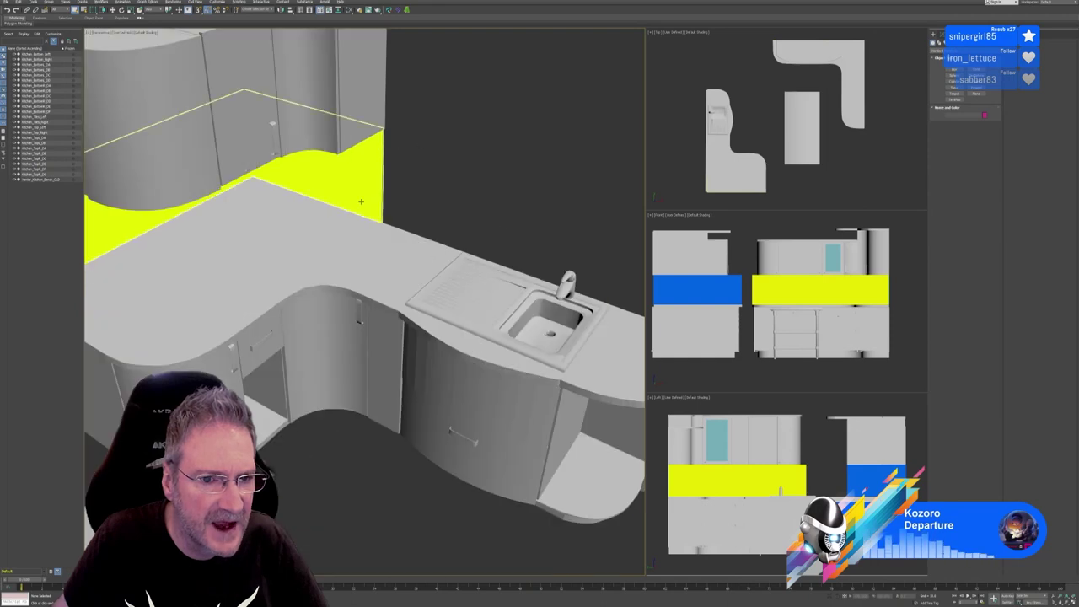
pyautogui.keyDown('alt'); pyautogui.moveTo(342, 244); pyautogui.dragTo(341, 232, button='middle'); pyautogui.keyUp('alt')
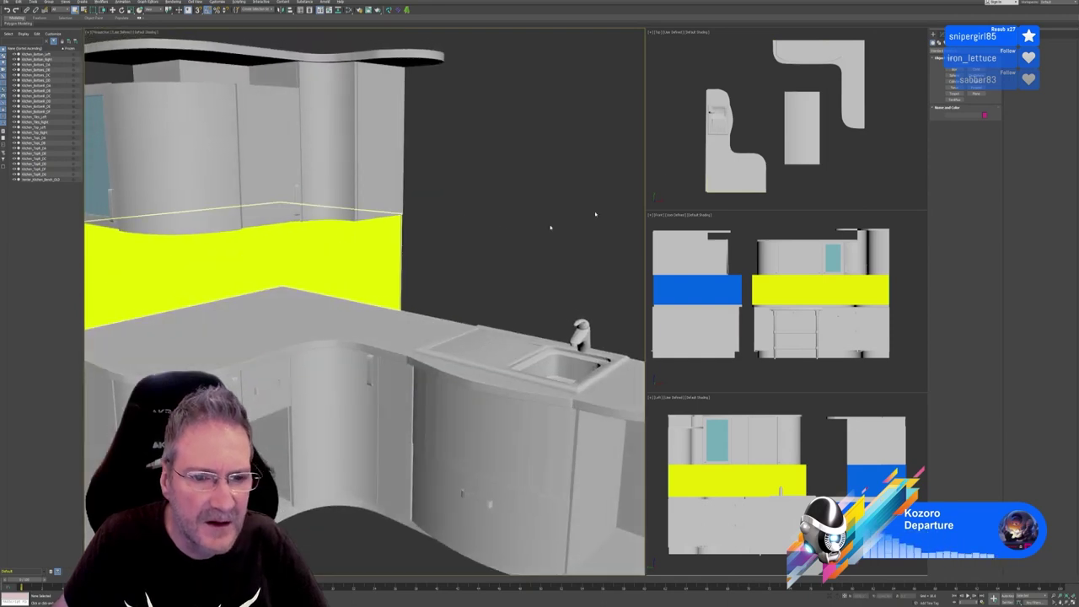
pyautogui.hotkey('alt', 'Tab')
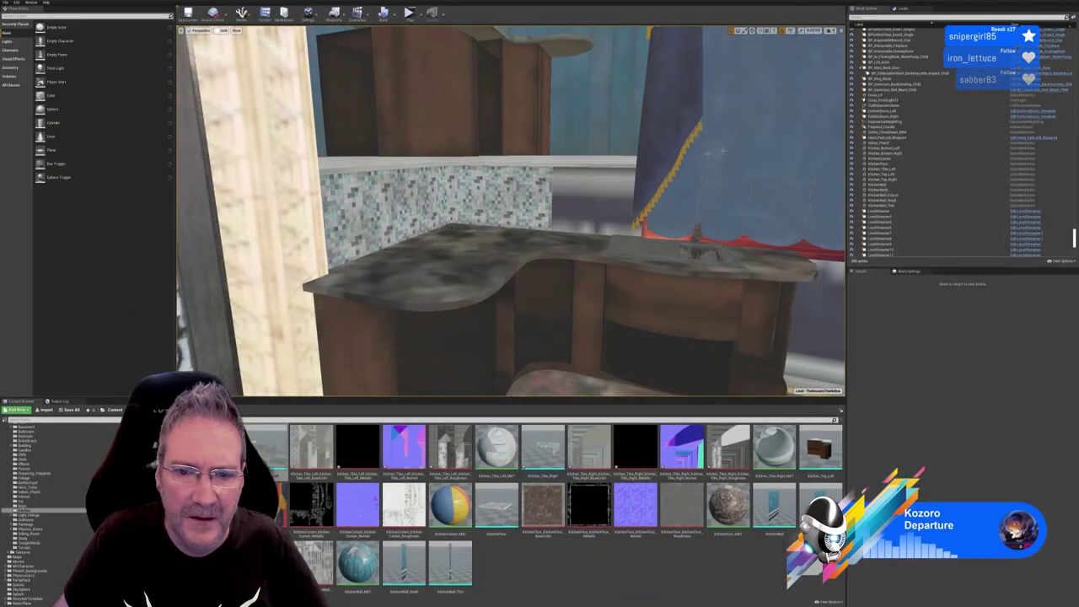
pyautogui.moveTo(510, 211); pyautogui.dragTo(469, 207, button='right')
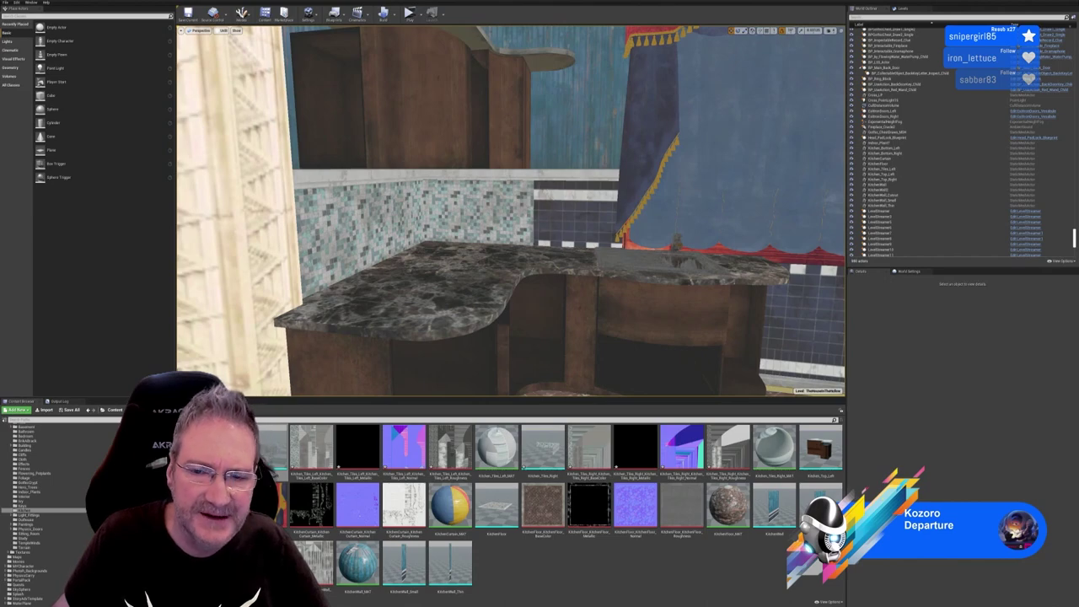
pyautogui.hotkey('alt', 'Tab')
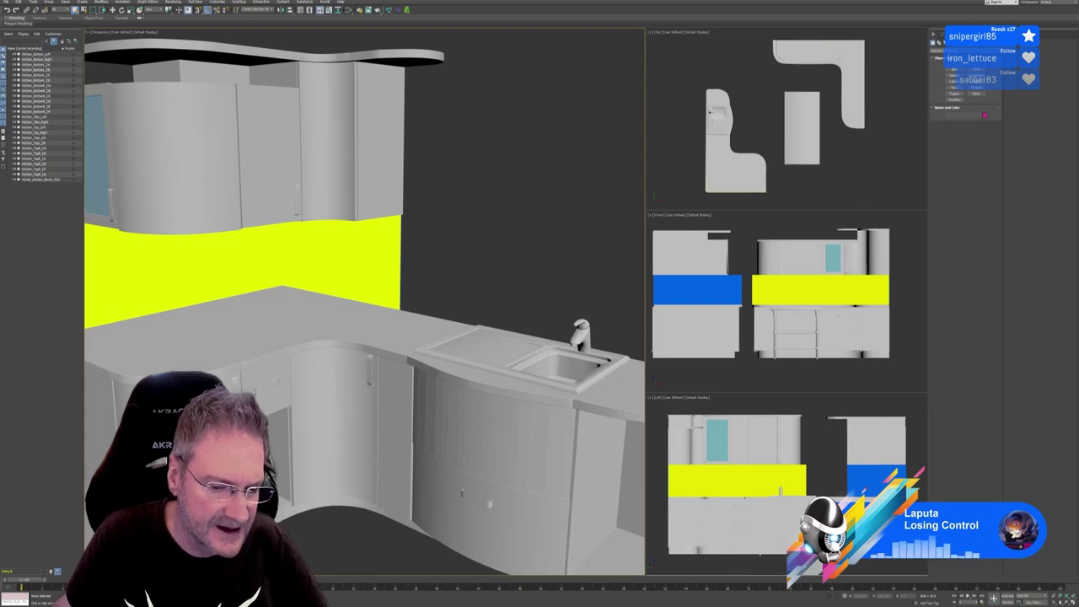
pyautogui.hotkey('alt', 'Tab')
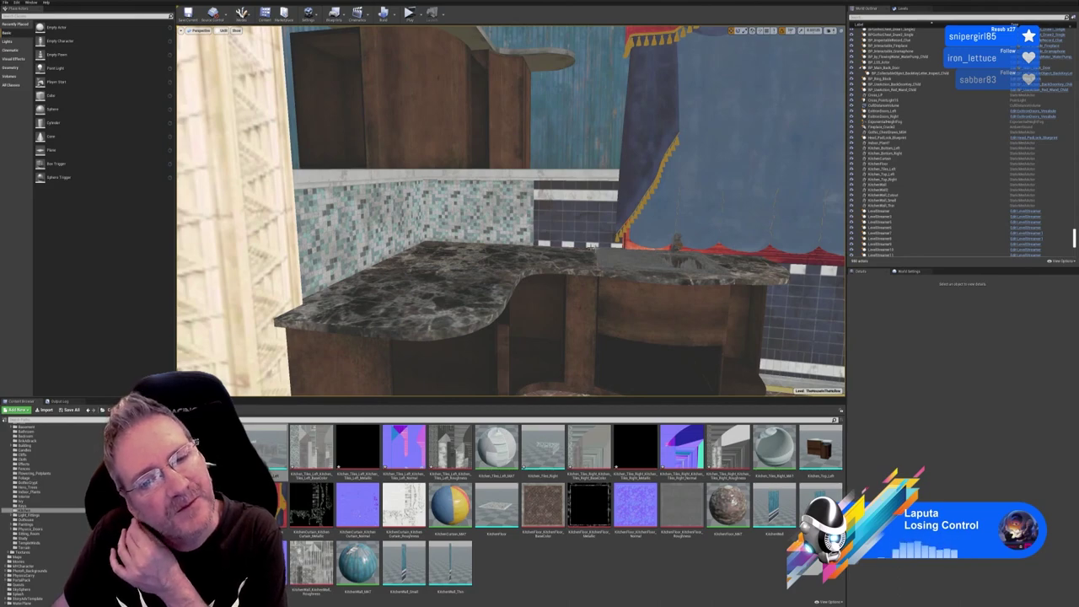
pyautogui.moveTo(593, 246); pyautogui.dragTo(624, 257, button='right')
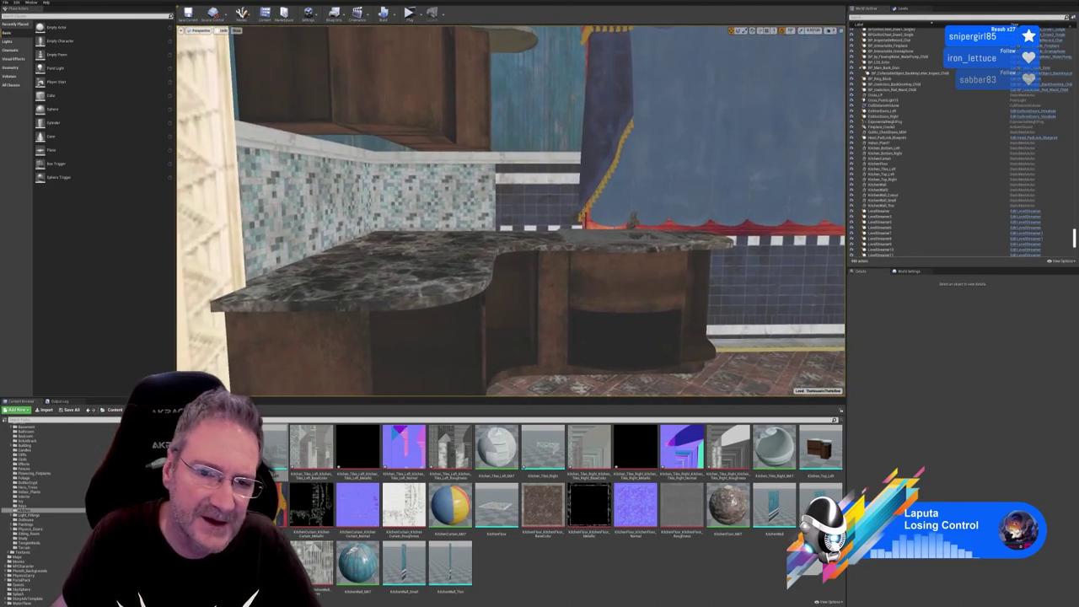
pyautogui.moveTo(543, 211); pyautogui.dragTo(574, 247, button='right')
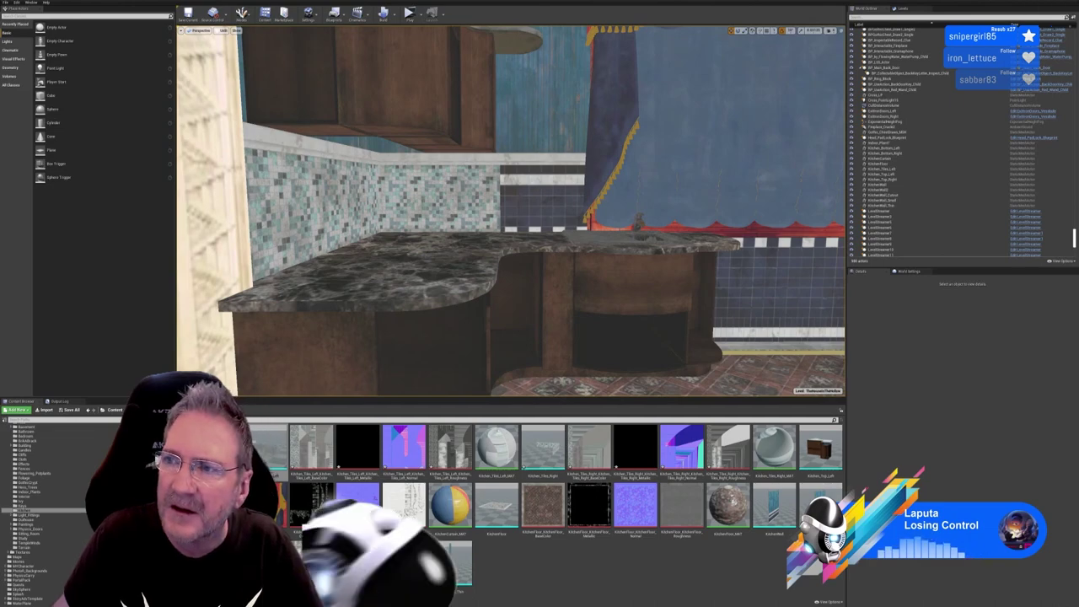
# Switch to 3ds Max and isolate the yellow left kitchen tile backsplash
pyautogui.hotkey('alt', 'Tab')
pyautogui.click(385, 241)
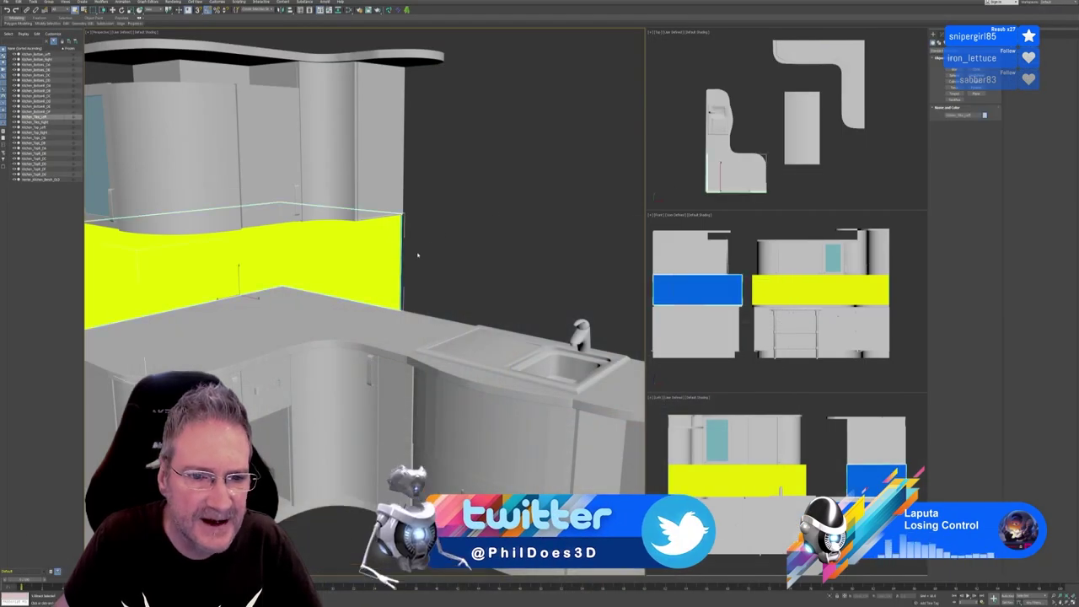
pyautogui.hotkey('alt', 'q')
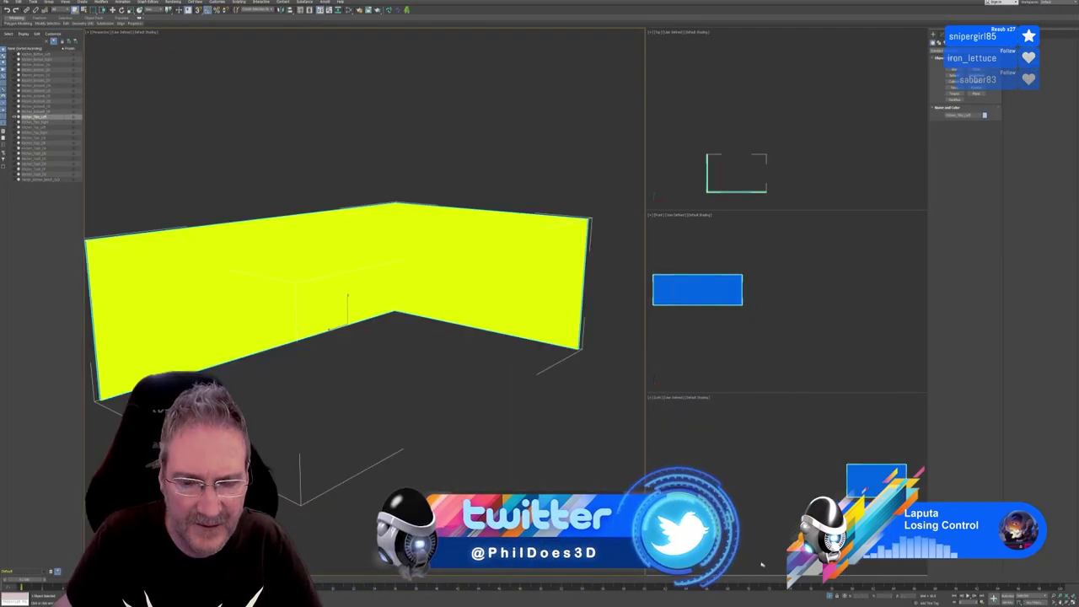
# Lengthen the shorter arm of the L-shaped left backsplash in the Top view by moving its free-end vertices outward along Y
pyautogui.scroll(-3, 547, 410)
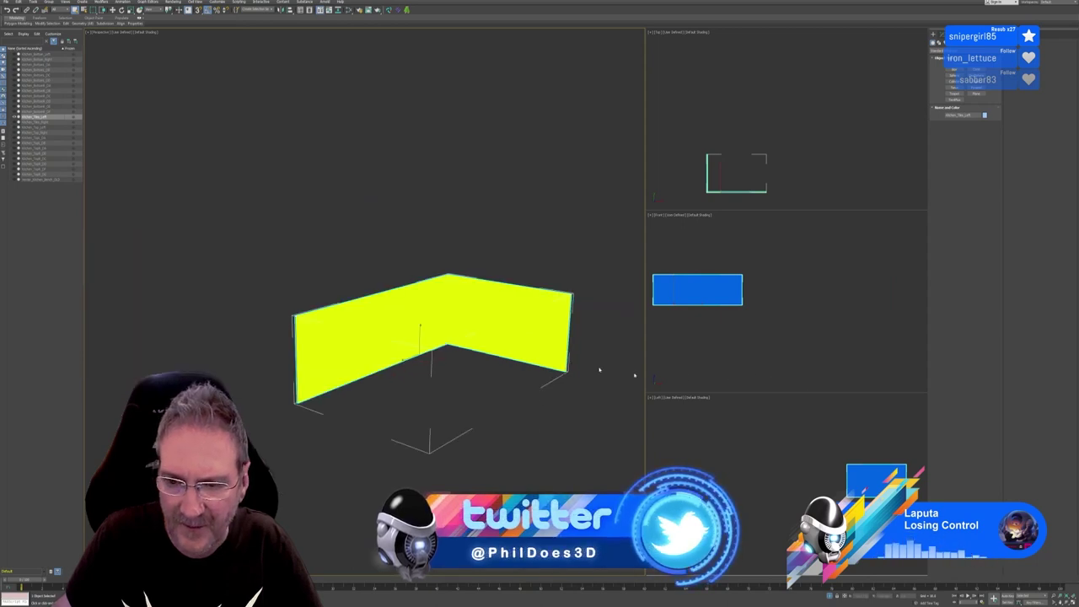
pyautogui.keyDown('alt'); pyautogui.moveTo(485, 411); pyautogui.dragTo(524, 414, button='middle'); pyautogui.keyUp('alt')
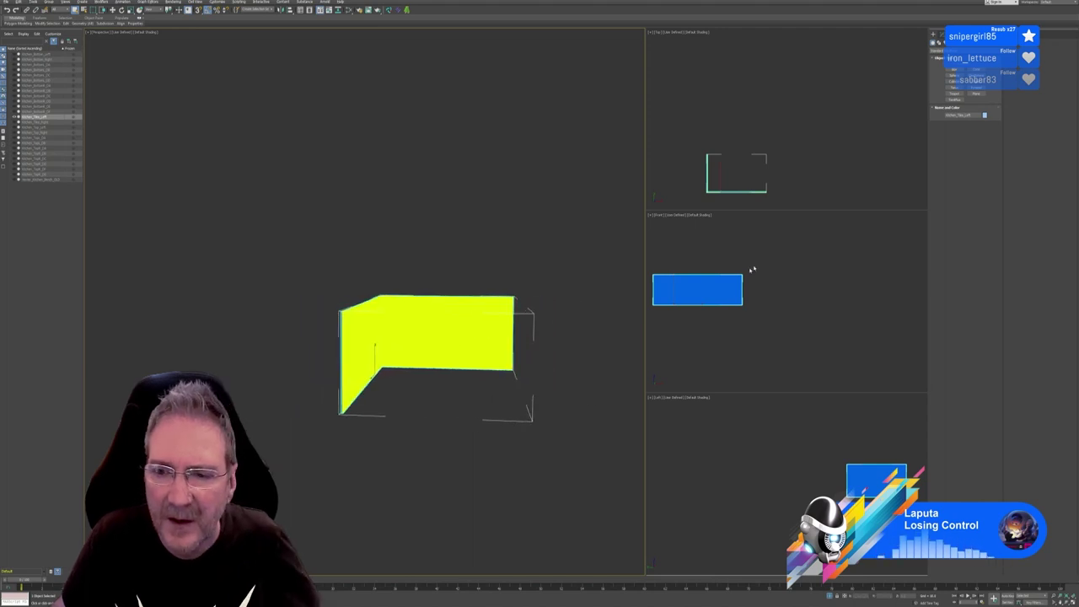
pyautogui.moveTo(742, 183); pyautogui.dragTo(761, 161, button='middle')
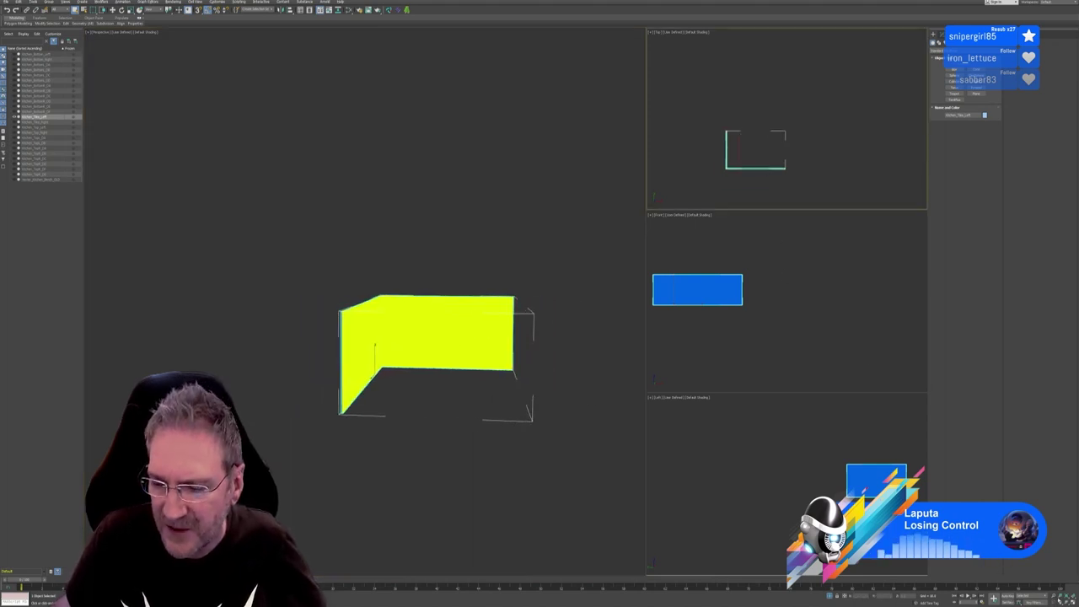
pyautogui.hotkey('alt', 'w')
pyautogui.moveTo(545, 344); pyautogui.dragTo(680, 278, button='middle')
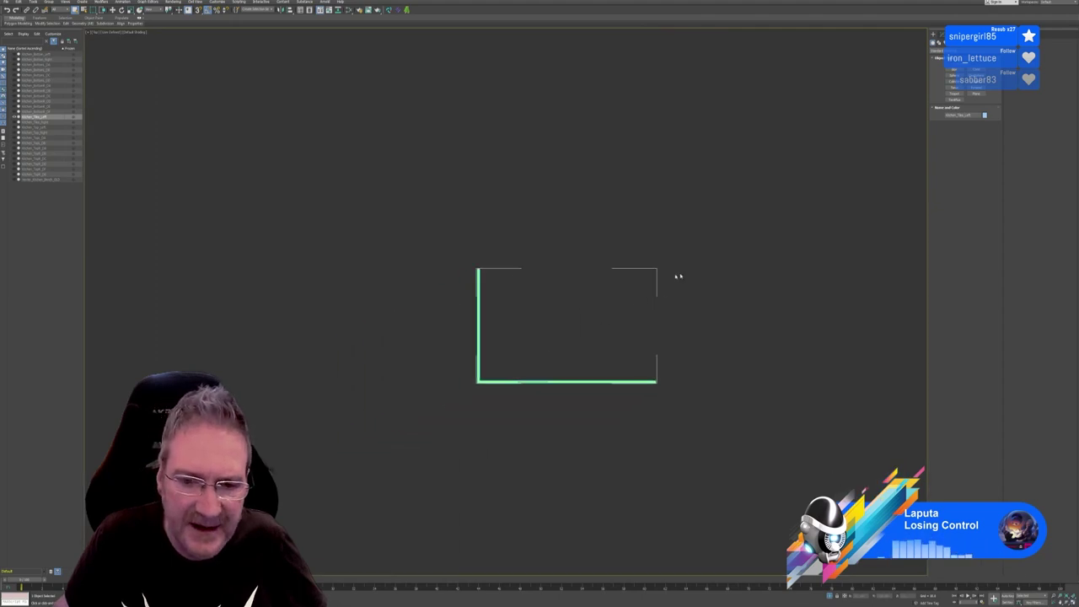
pyautogui.scroll(2, 504, 287)
pyautogui.moveTo(504, 287); pyautogui.dragTo(474, 252, button='middle')
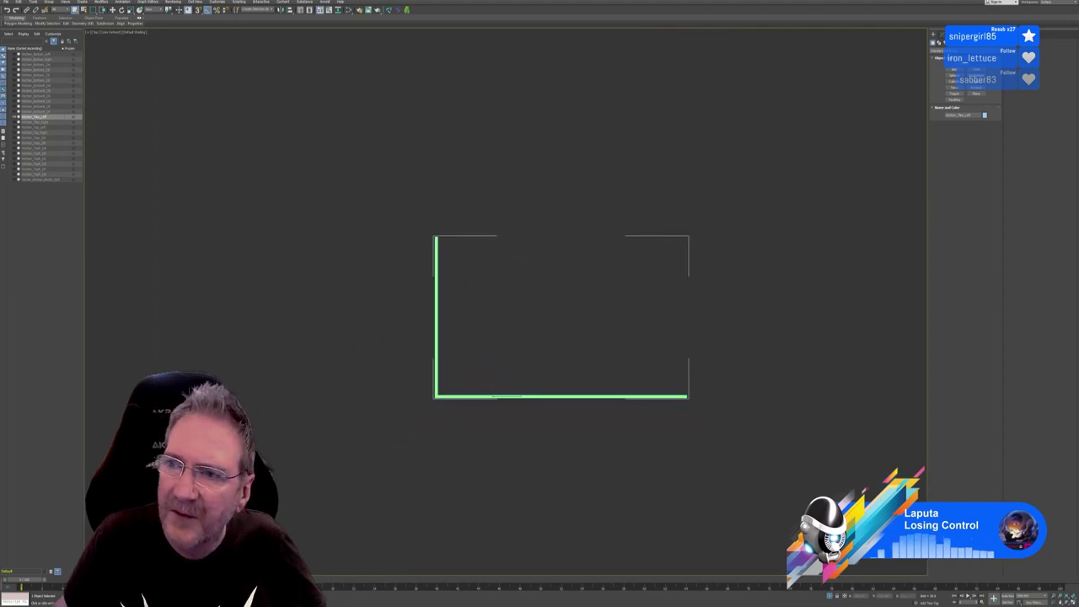
pyautogui.click(943, 34)
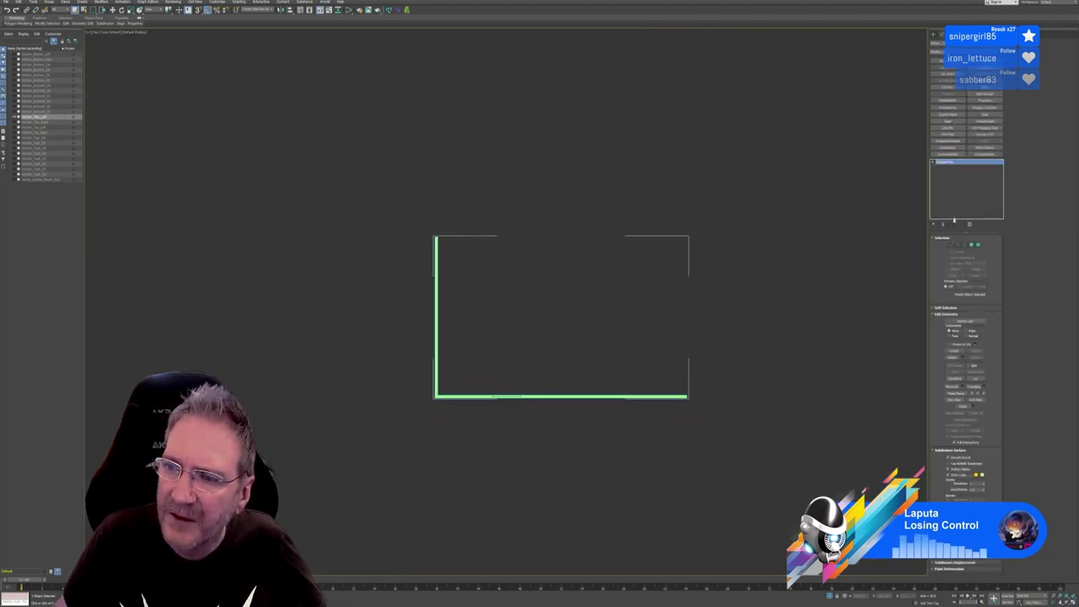
pyautogui.click(950, 244)
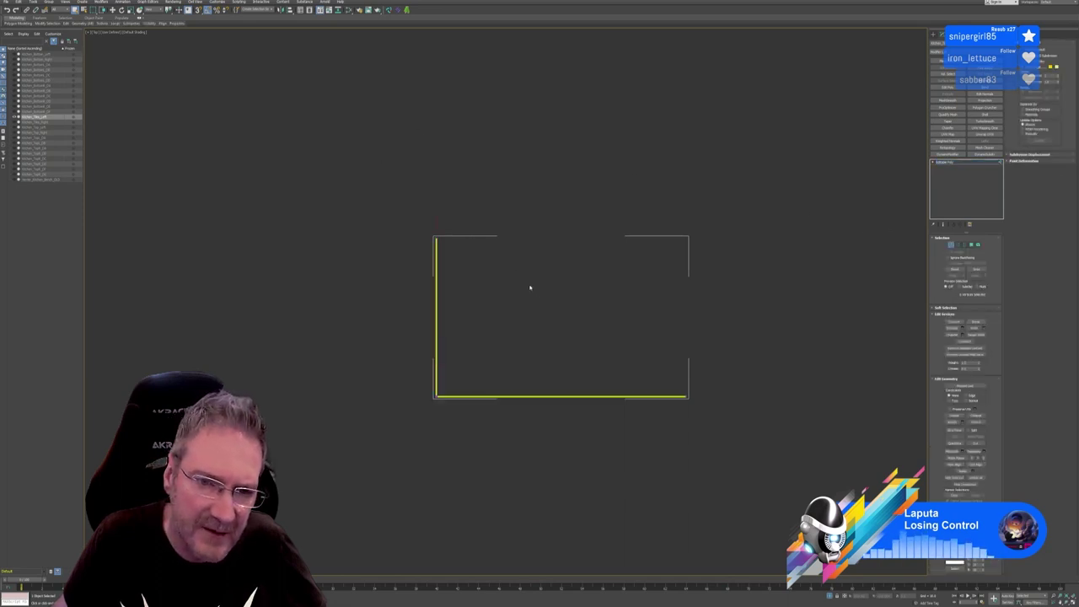
pyautogui.moveTo(406, 204); pyautogui.dragTo(462, 260)
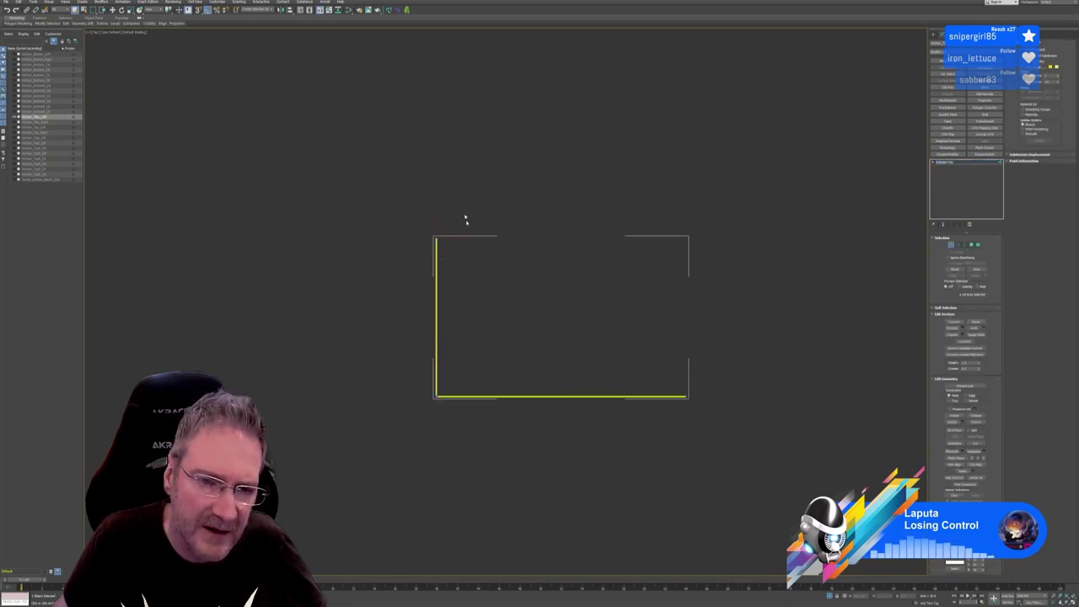
pyautogui.click(112, 9)
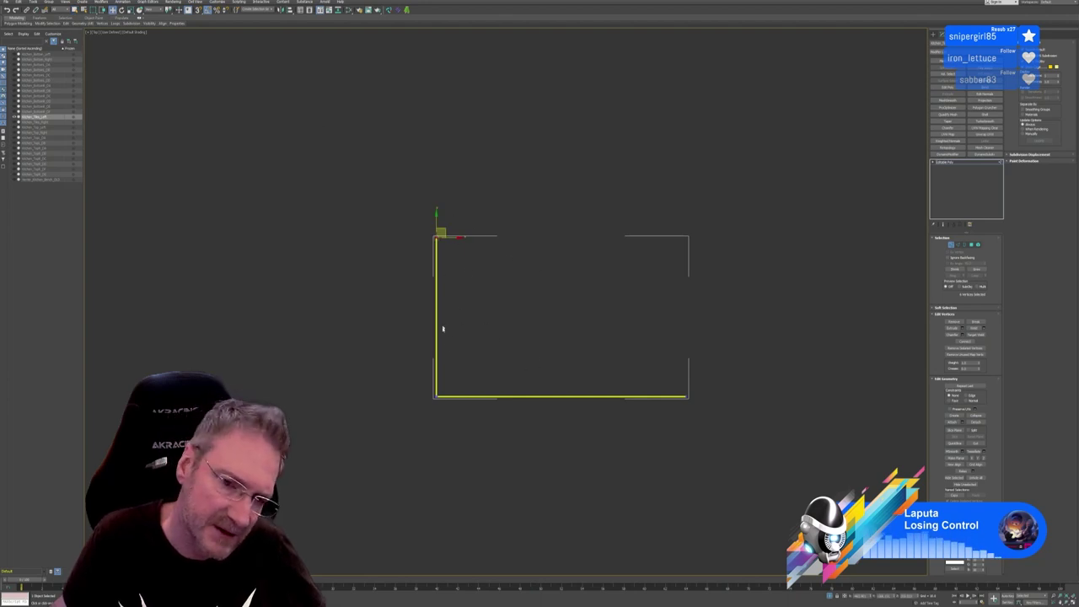
pyautogui.moveTo(436, 222); pyautogui.dragTo(443, 144)
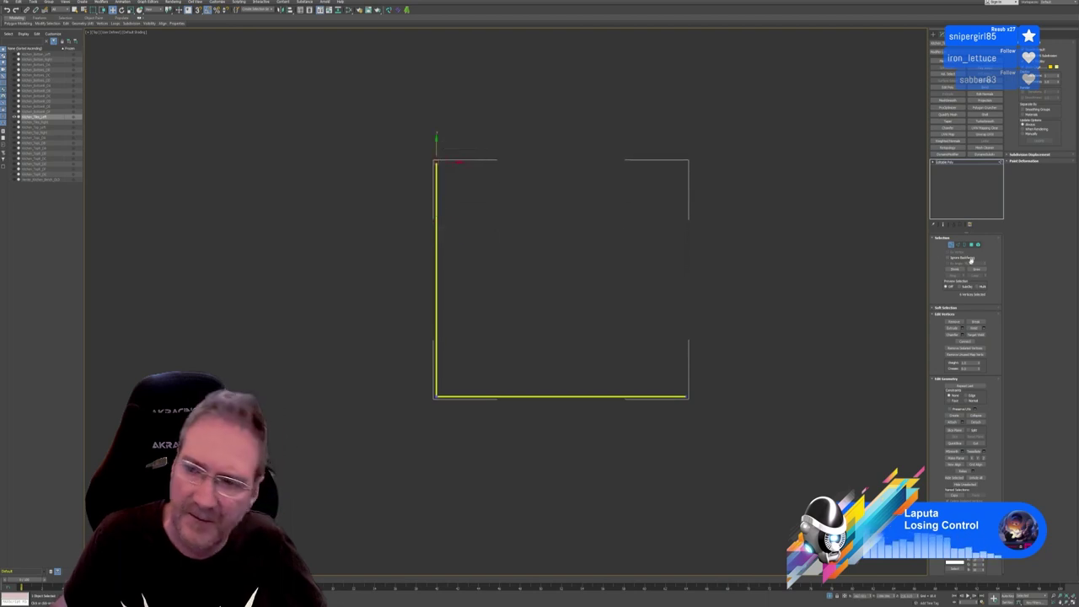
pyautogui.click(952, 245)
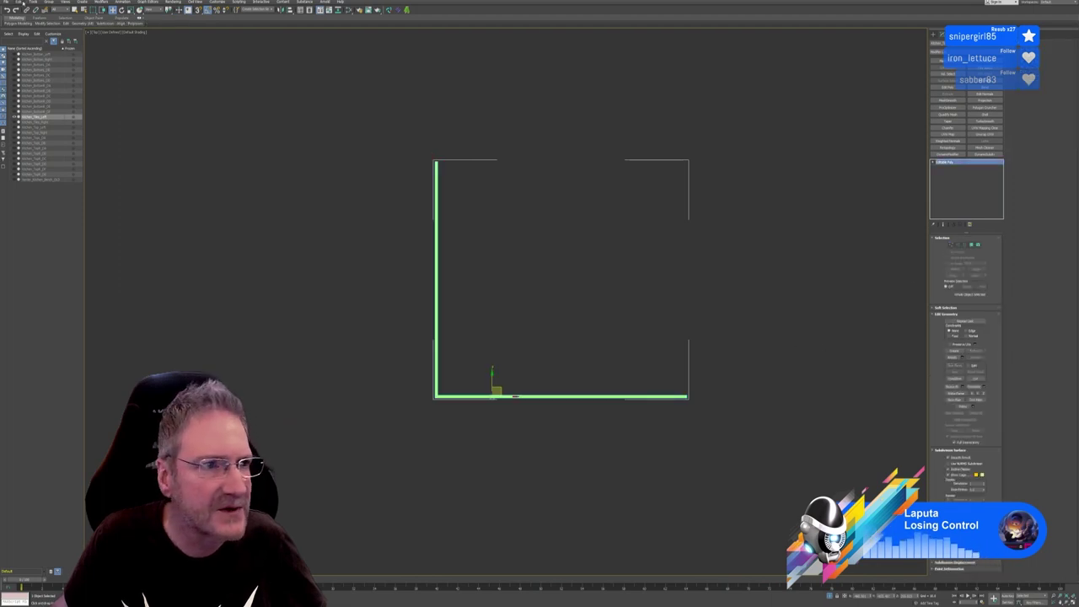
# Export the selected backsplash as FBX over the existing Kitchen_Tiles_Left file in its Kitchen_Tiles_Left folder, keeping the current export settings
pyautogui.click(17, 3)
pyautogui.moveTo(25, 88)
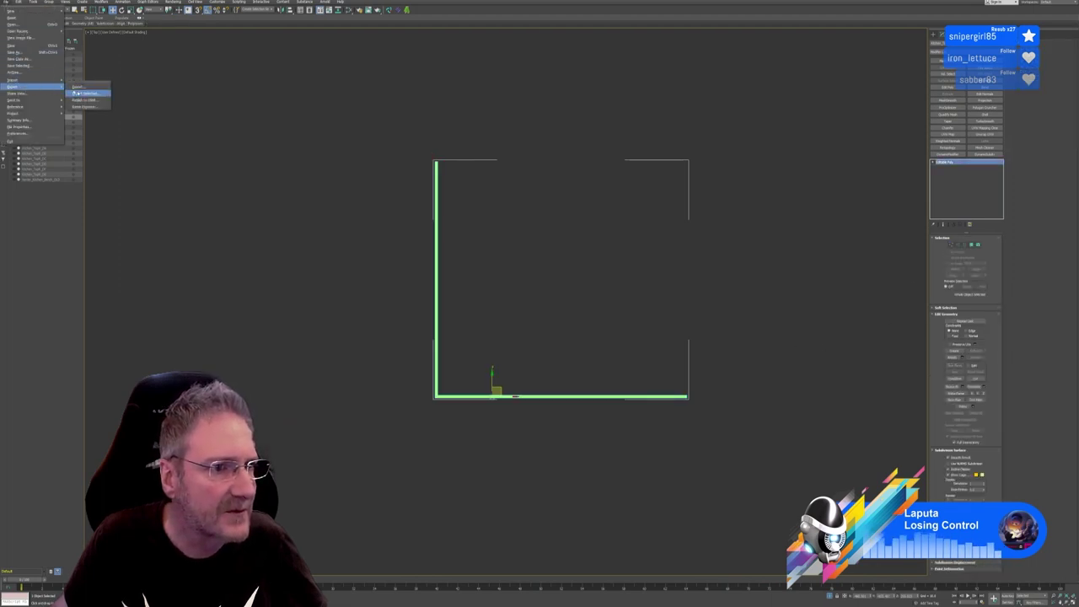
pyautogui.click(95, 94)
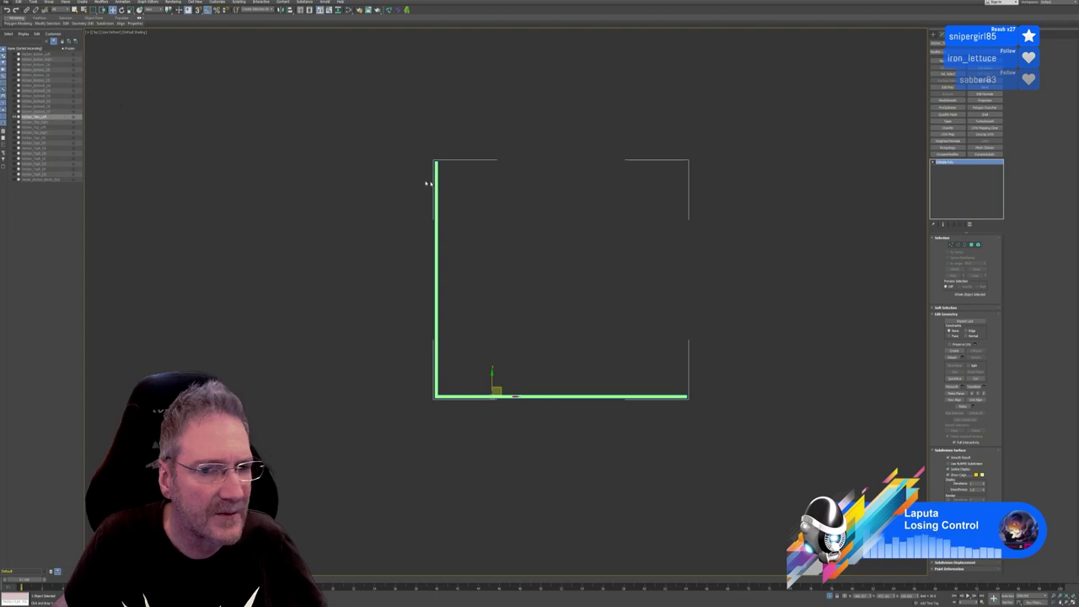
pyautogui.click(242, 53)
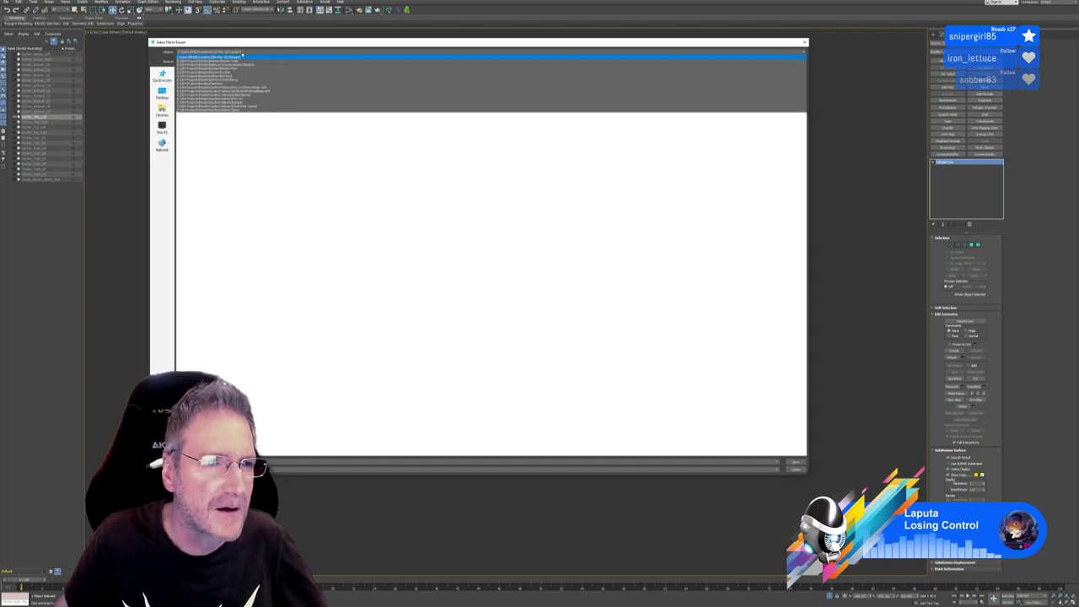
pyautogui.click(241, 61)
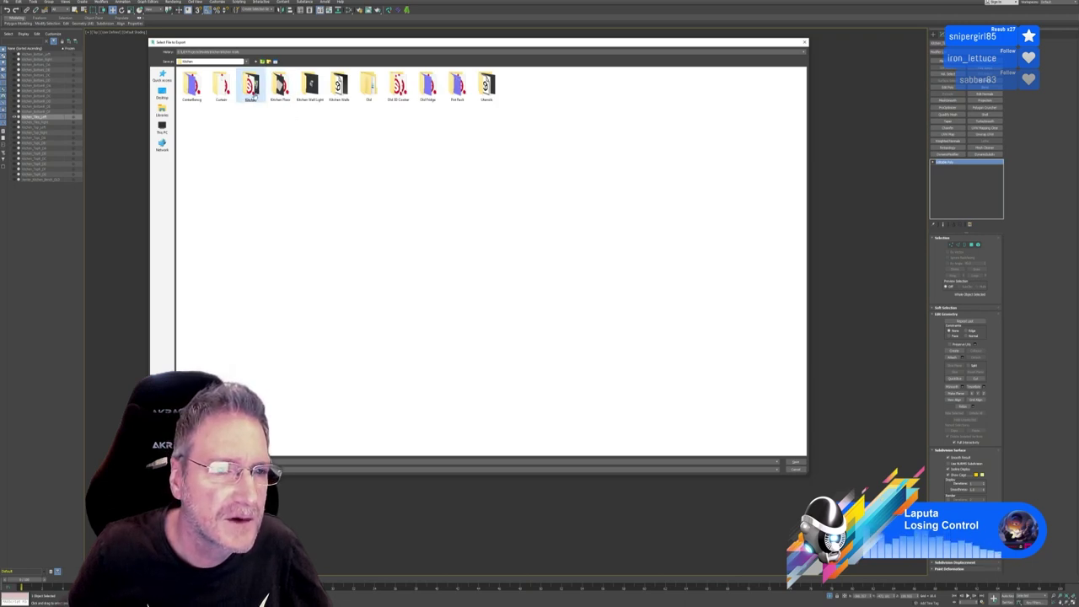
pyautogui.doubleClick(251, 86)
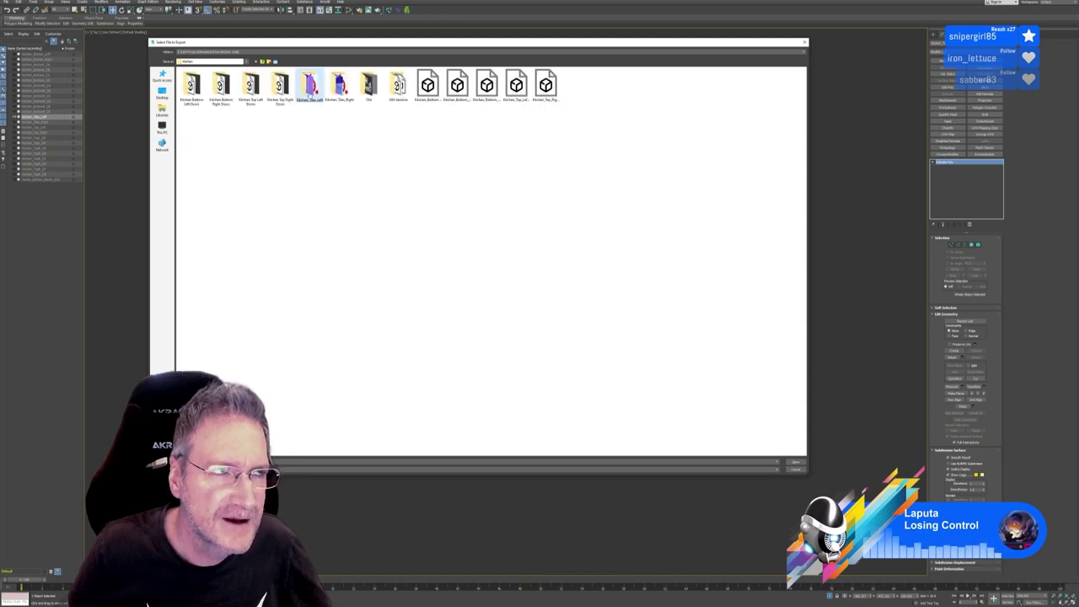
pyautogui.doubleClick(307, 106)
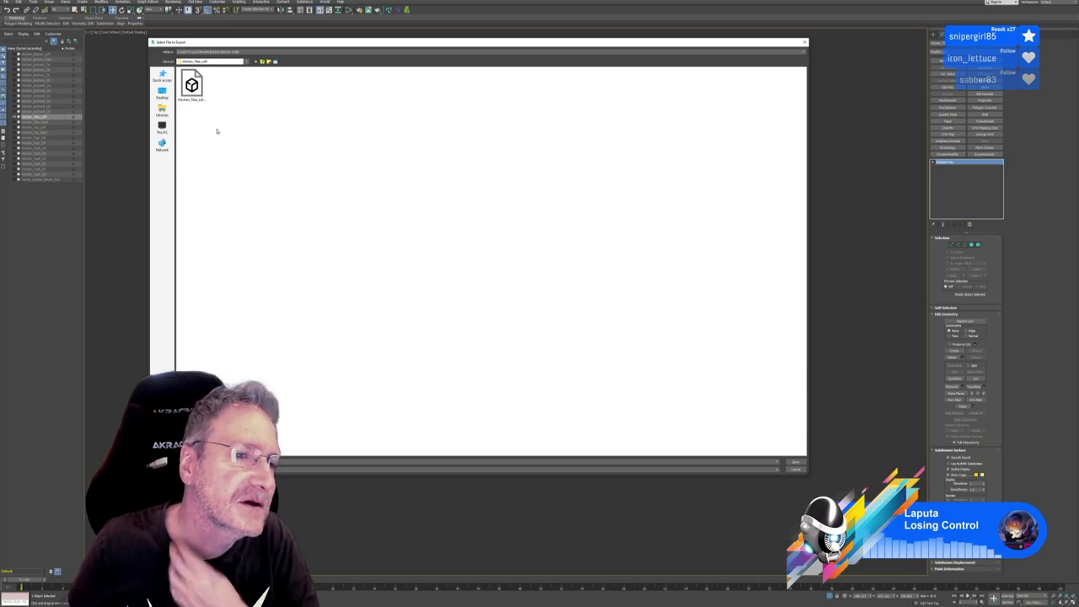
pyautogui.click(194, 87)
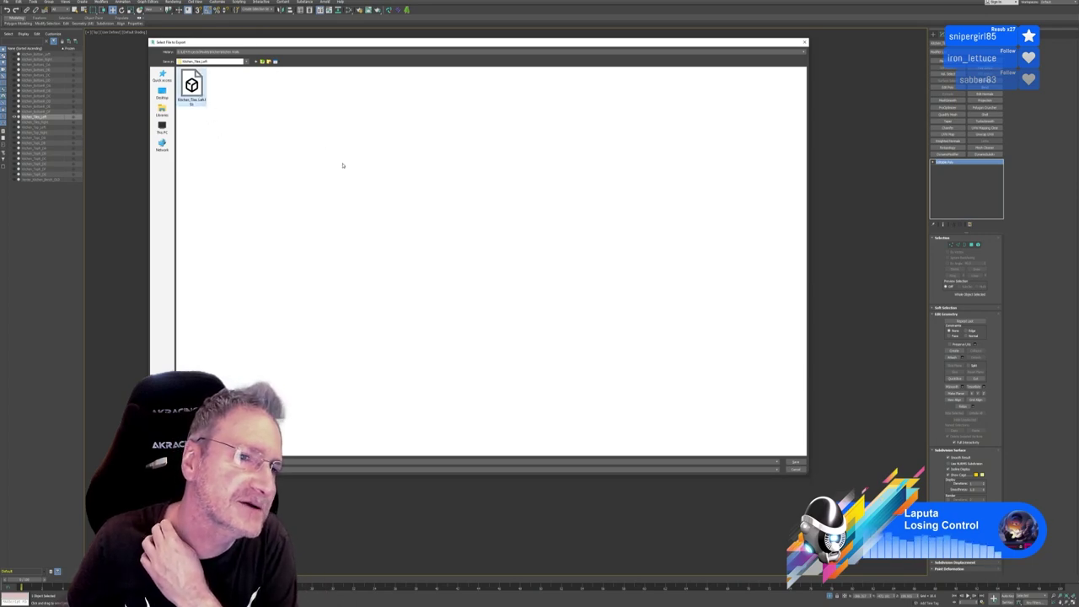
pyautogui.press('Return')
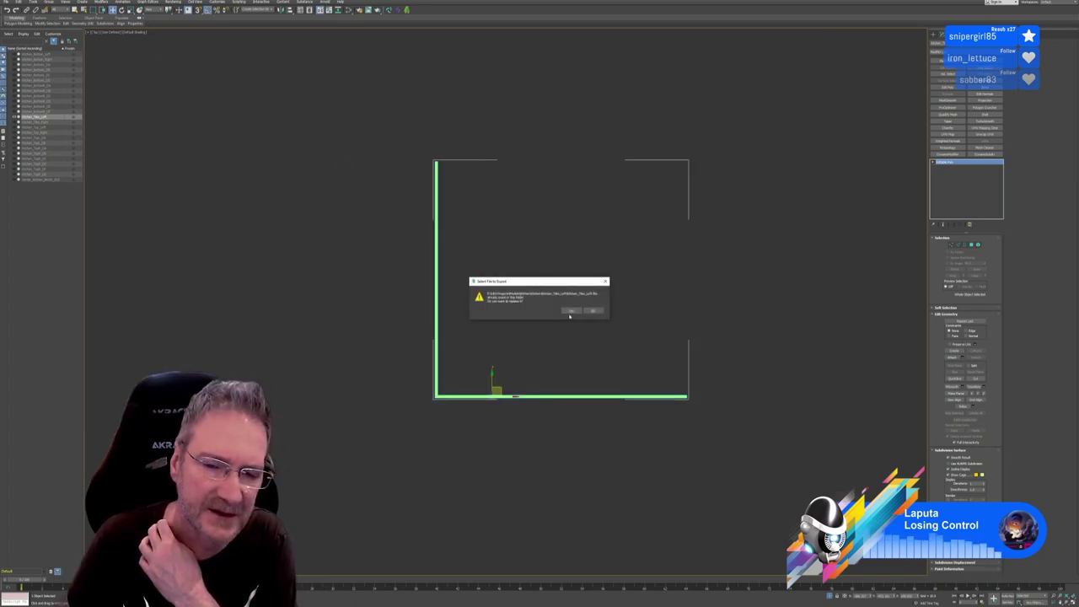
pyautogui.click(570, 310)
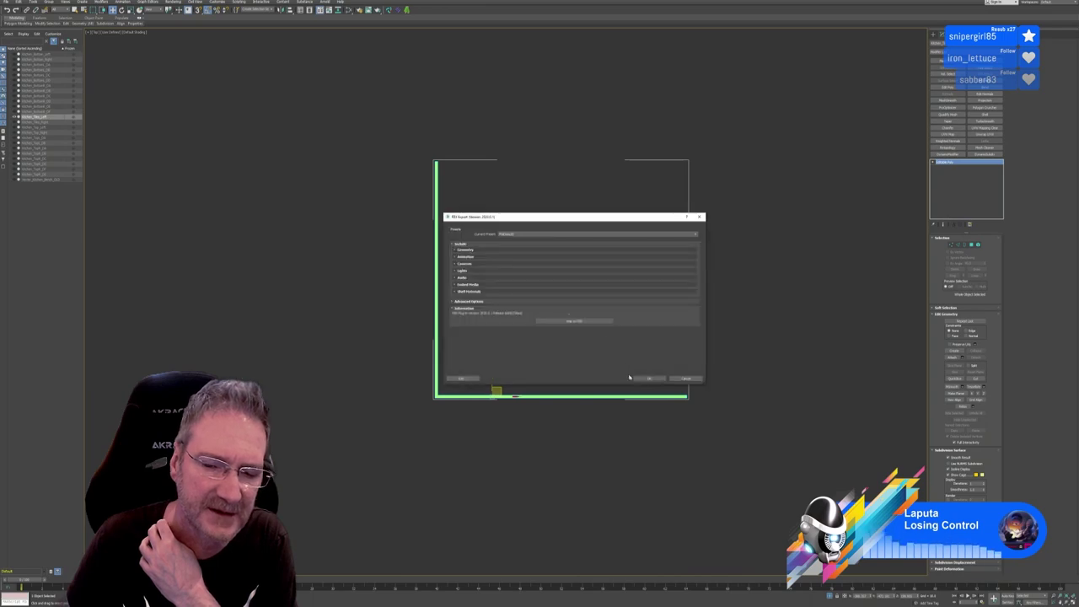
pyautogui.click(649, 375)
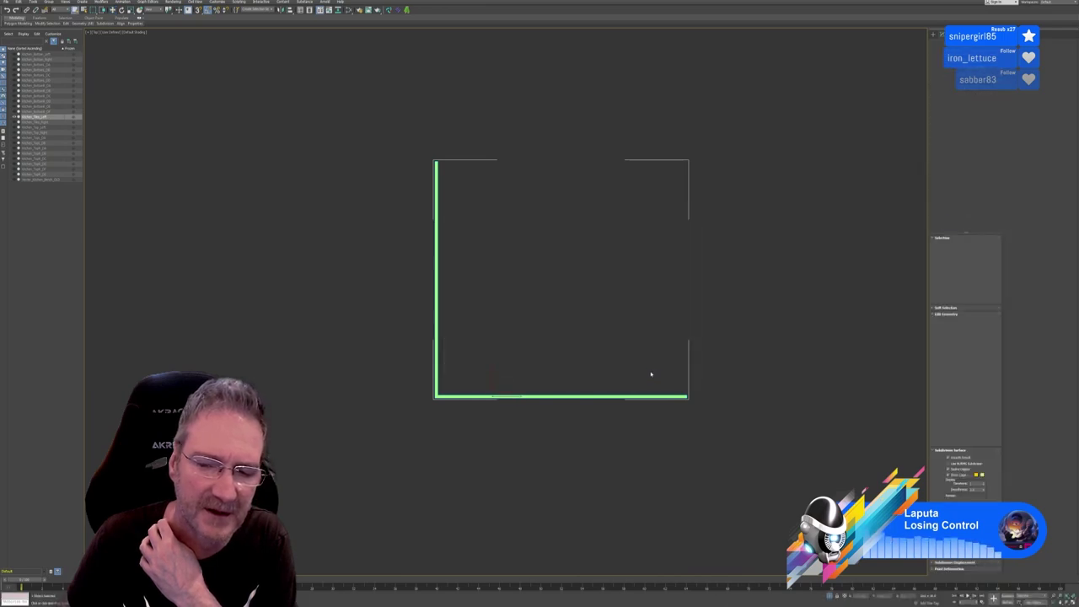
# Switch to Substance Painter and open the left tile backsplash project from the Kitchen_Tiles_Left folder, accepting the version update
pyautogui.press('super+d')
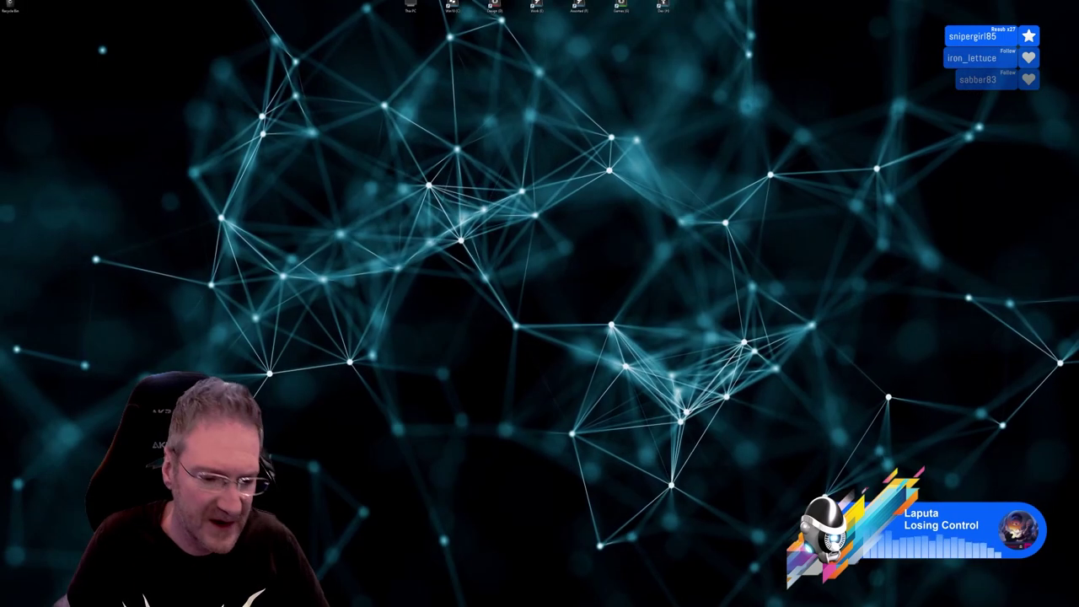
pyautogui.hotkey('alt', 'Tab')
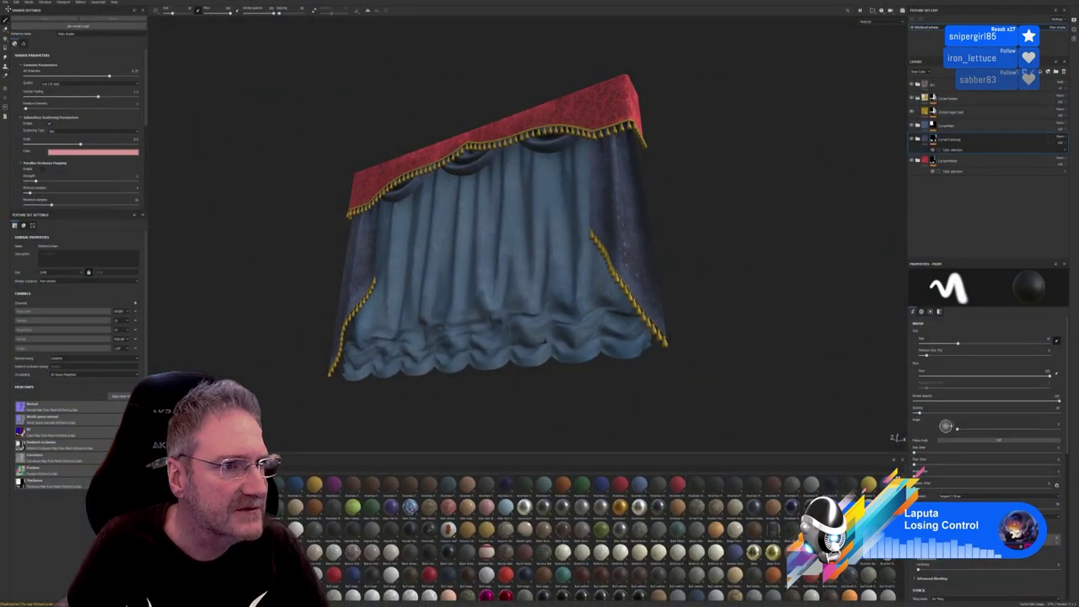
pyautogui.click(5, 2)
pyautogui.click(12, 14)
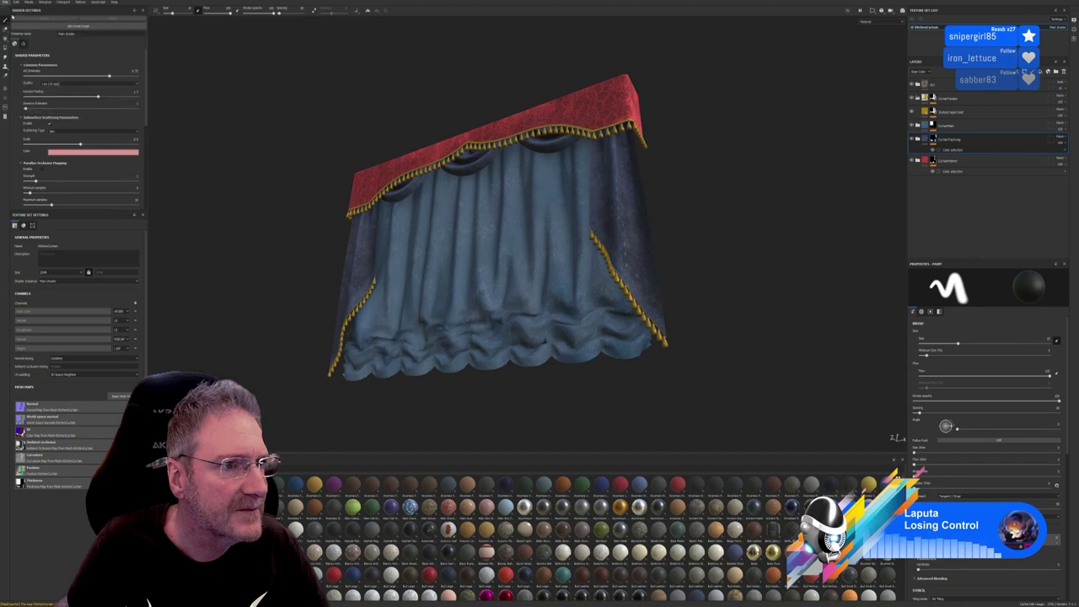
pyautogui.click(317, 93)
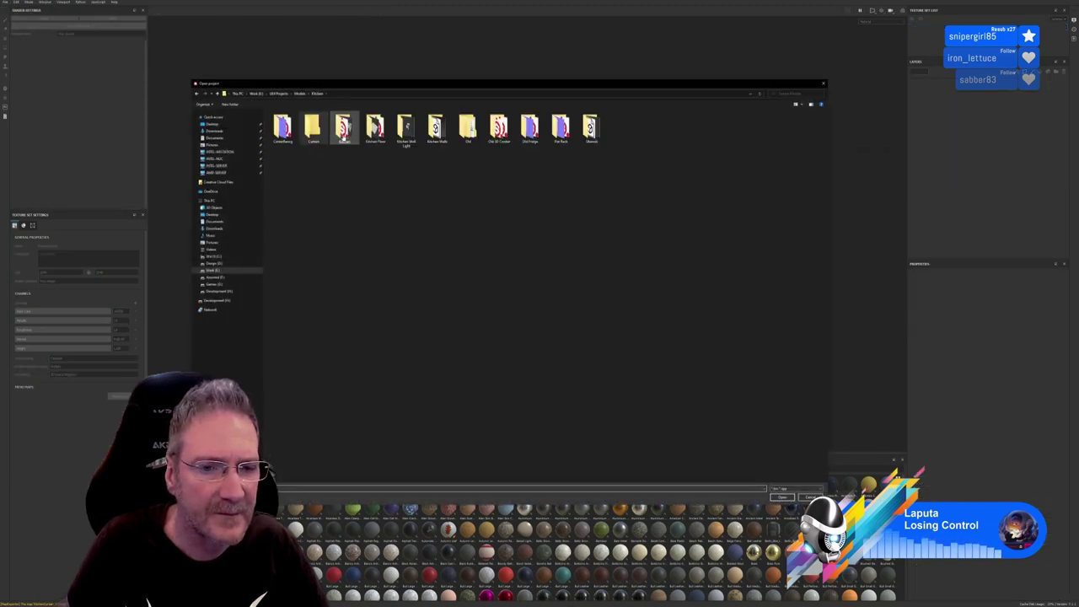
pyautogui.doubleClick(343, 130)
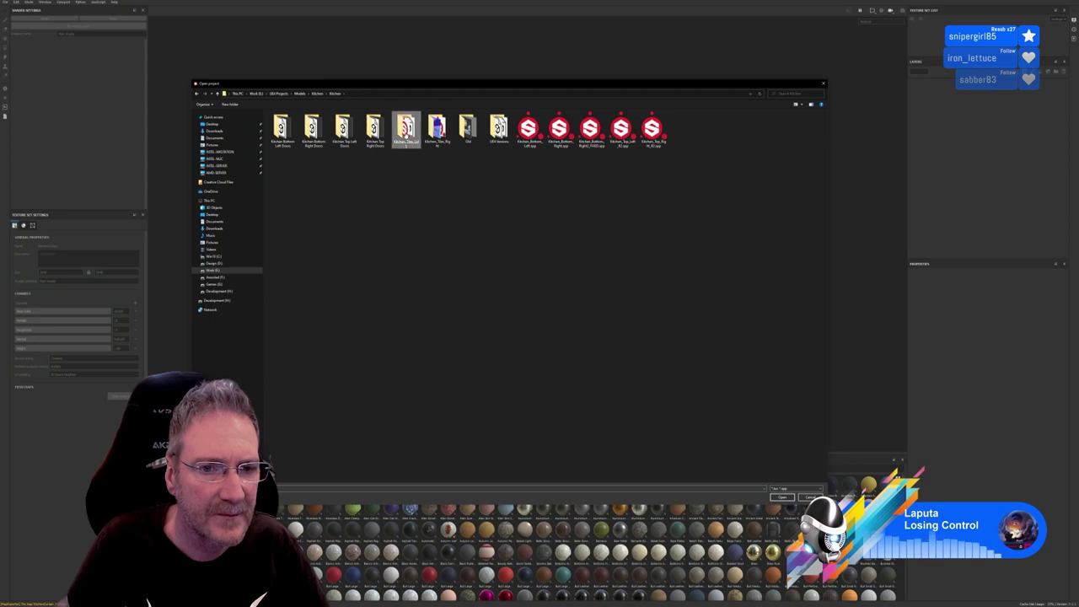
pyautogui.doubleClick(406, 130)
pyautogui.doubleClick(282, 128)
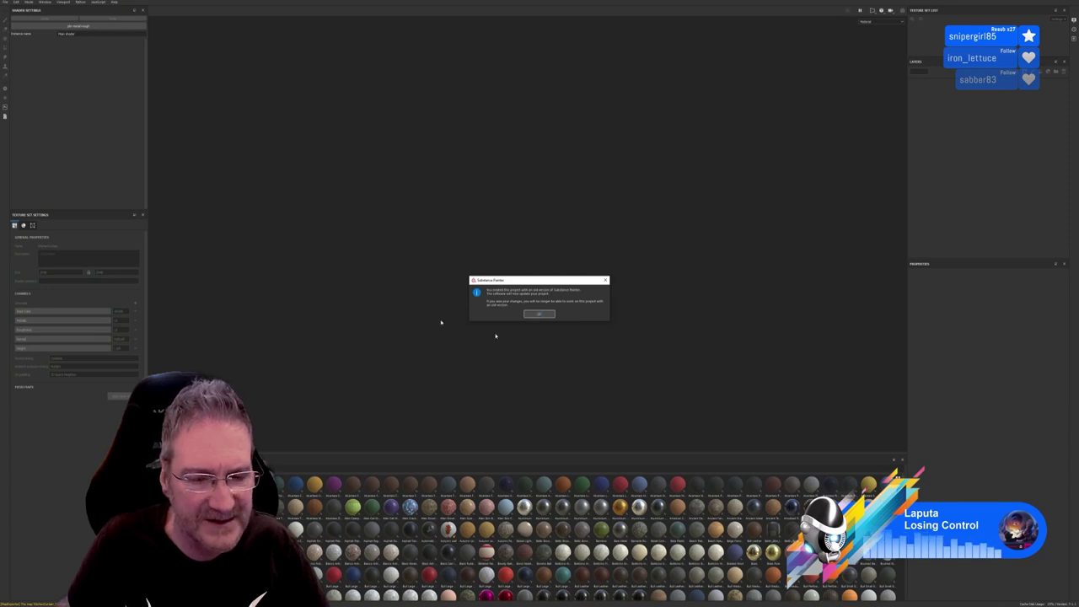
pyautogui.click(537, 315)
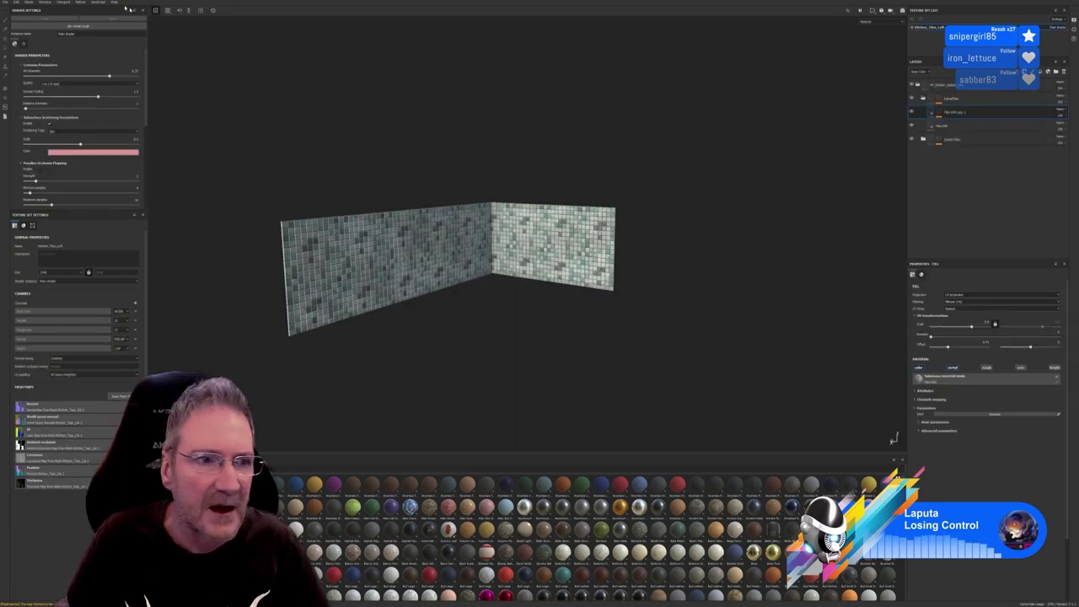
# Replace the project's mesh with the re-exported Kitchen_Tiles_Left FBX through the project configuration
pyautogui.click(16, 2)
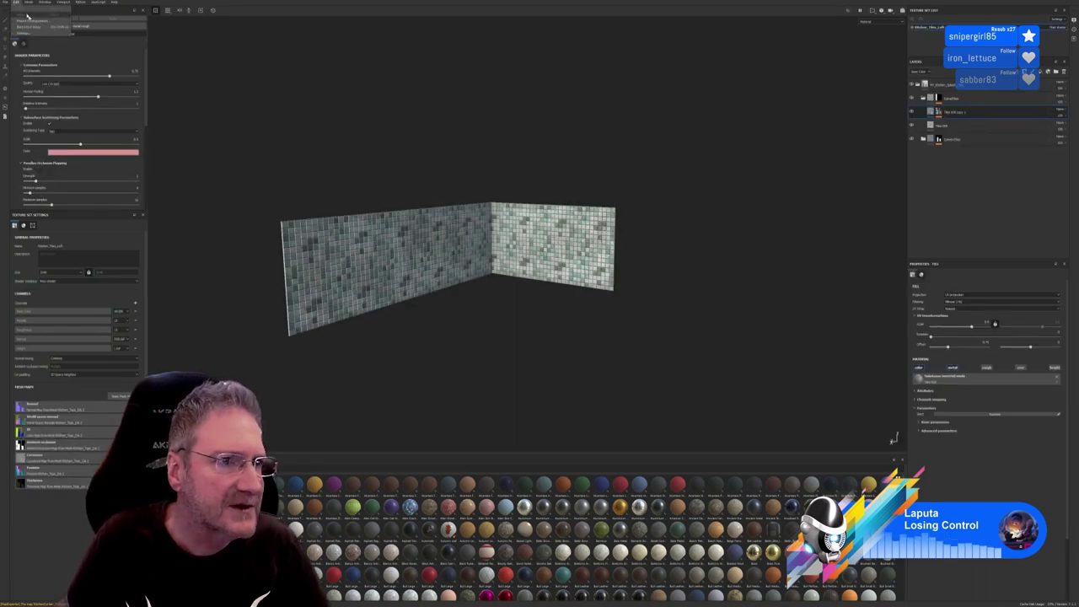
pyautogui.click(32, 21)
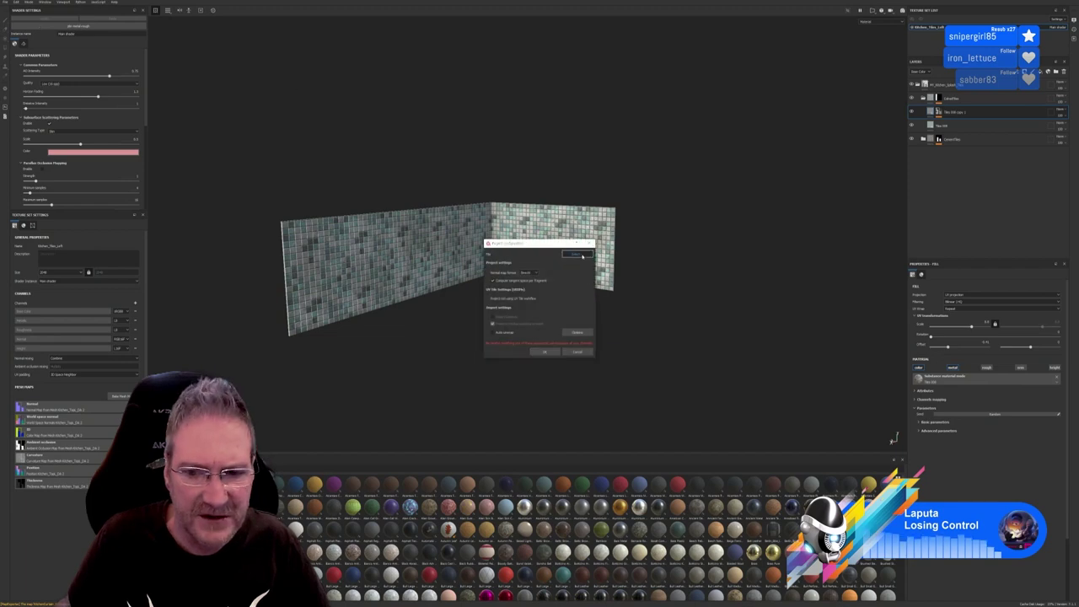
pyautogui.click(578, 256)
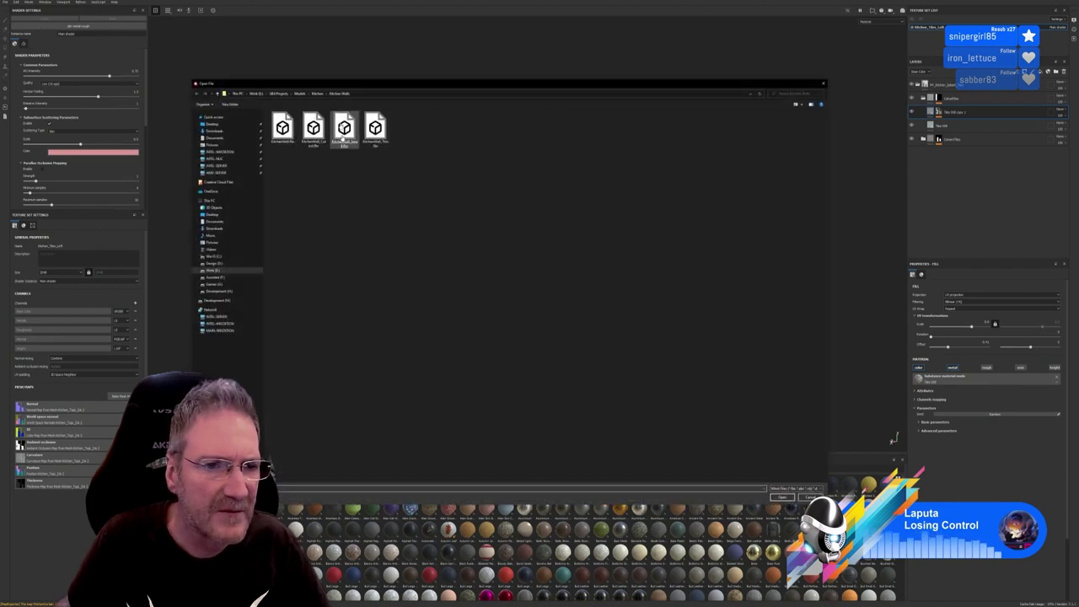
pyautogui.click(317, 94)
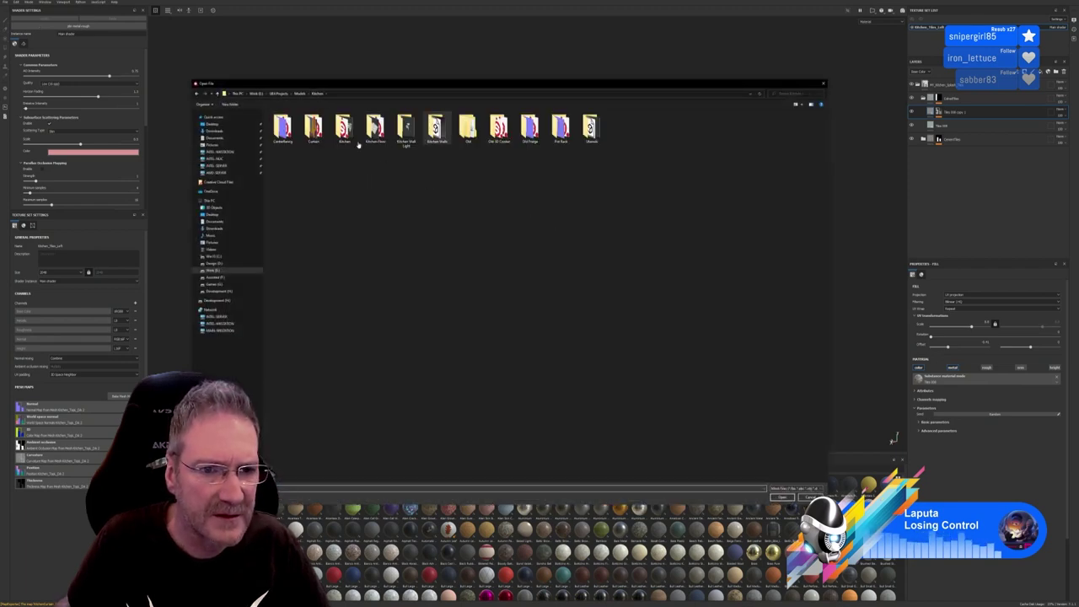
pyautogui.doubleClick(358, 143)
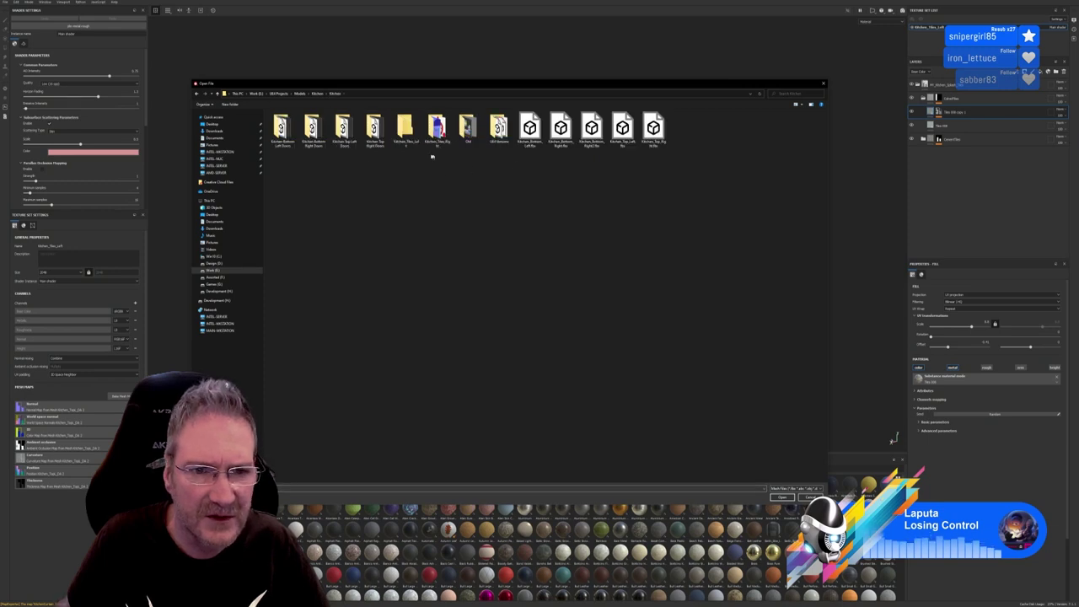
pyautogui.doubleClick(405, 131)
pyautogui.doubleClick(285, 128)
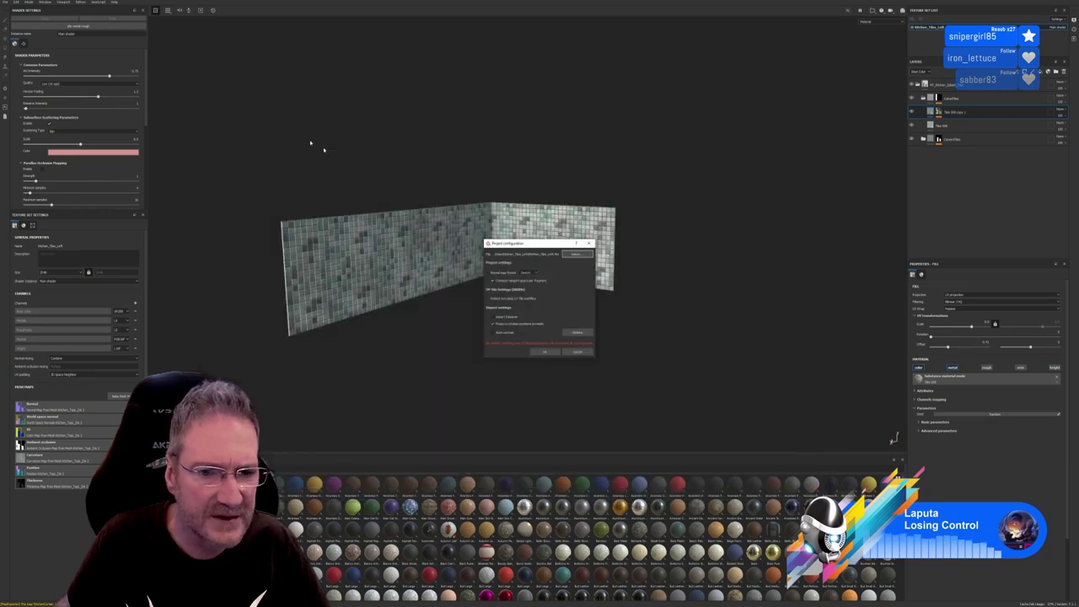
pyautogui.click(545, 351)
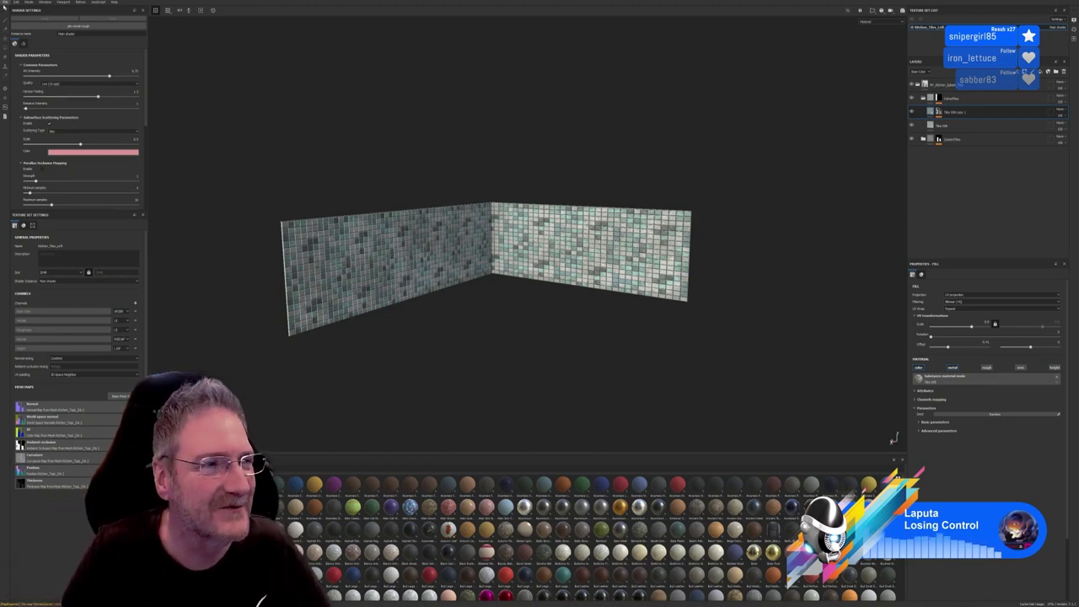
# Save the left backsplash project and export its textures to the Kitchen_Tiles_Left folder using the current export settings
pyautogui.click(7, 3)
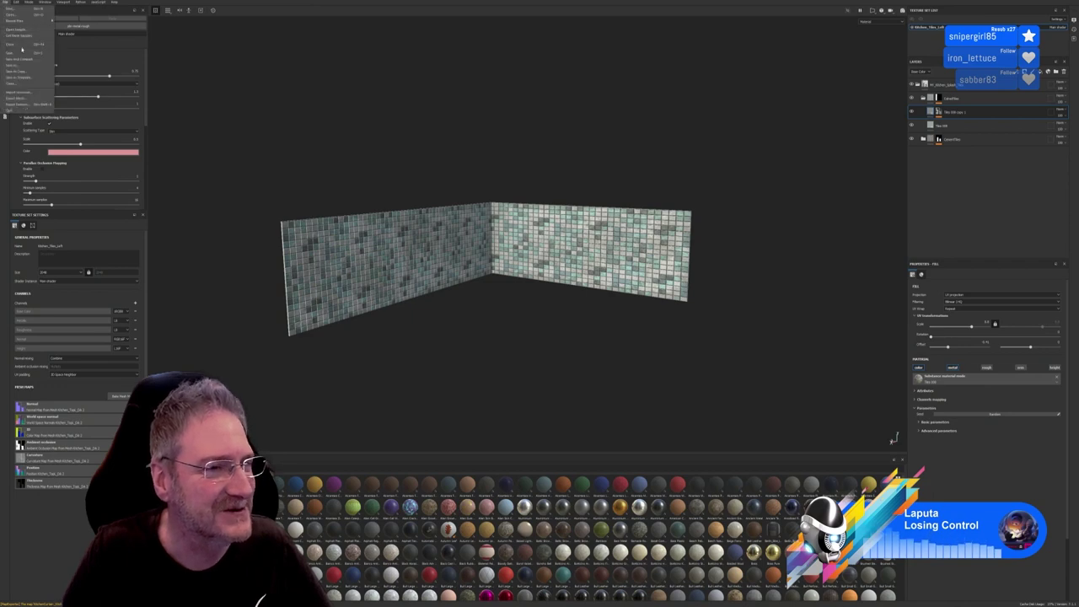
pyautogui.click(15, 53)
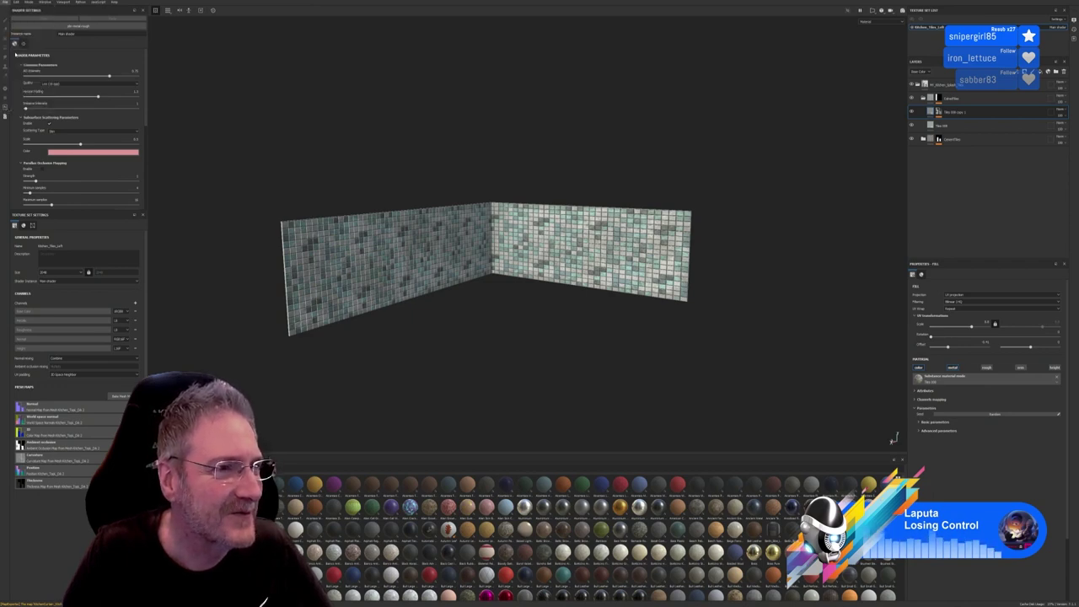
pyautogui.click(6, 4)
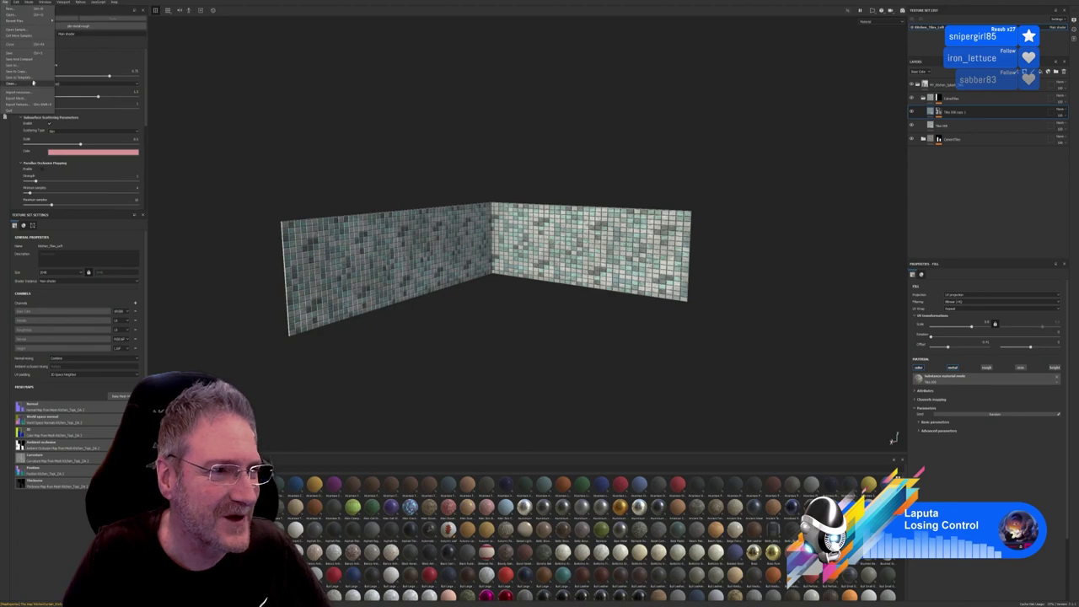
pyautogui.click(18, 104)
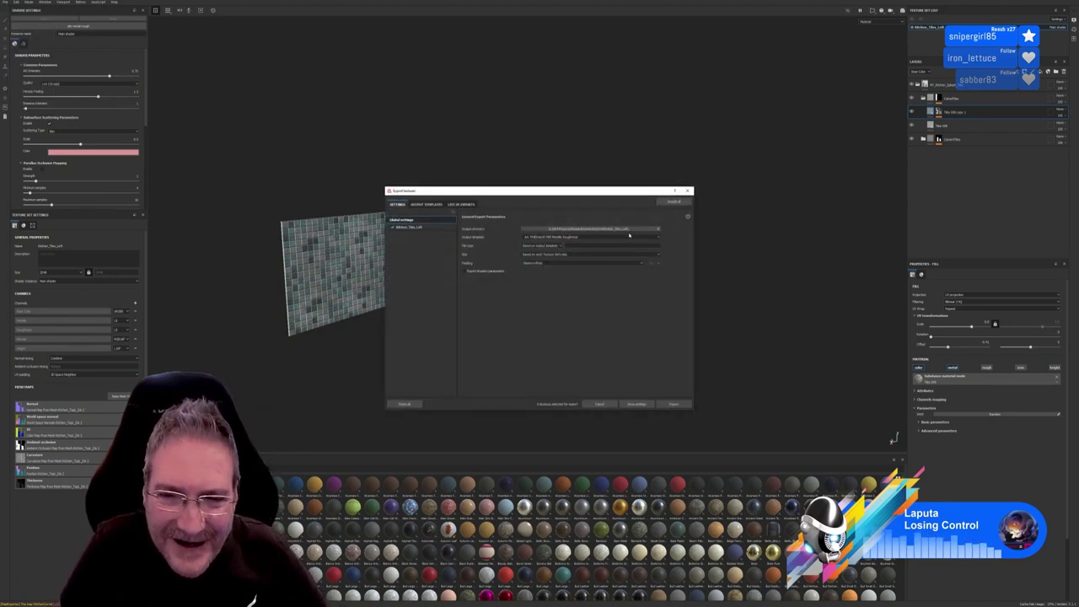
pyautogui.click(673, 403)
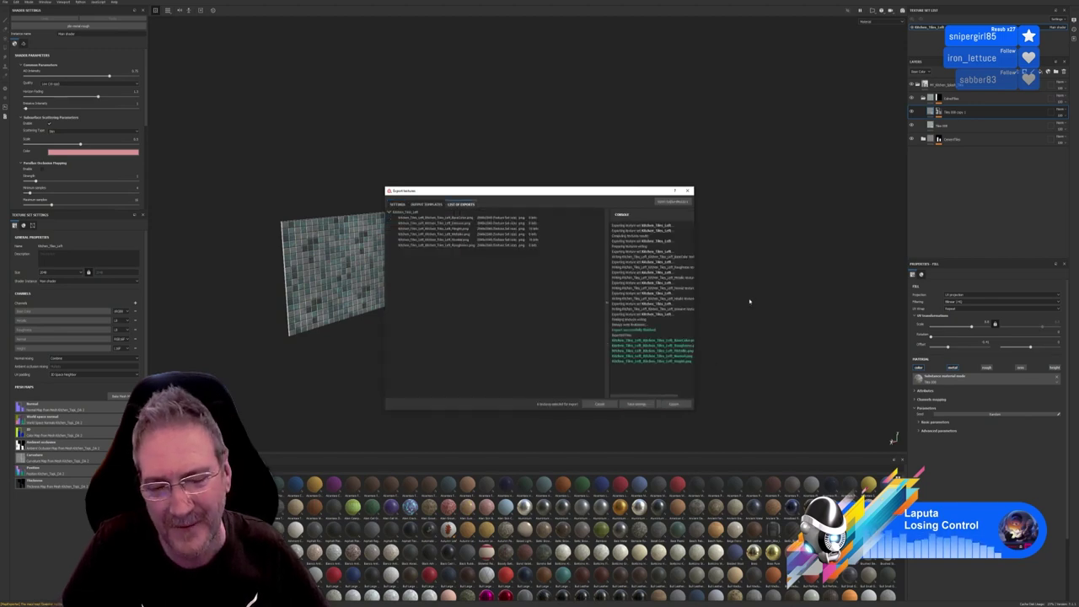
pyautogui.click(688, 191)
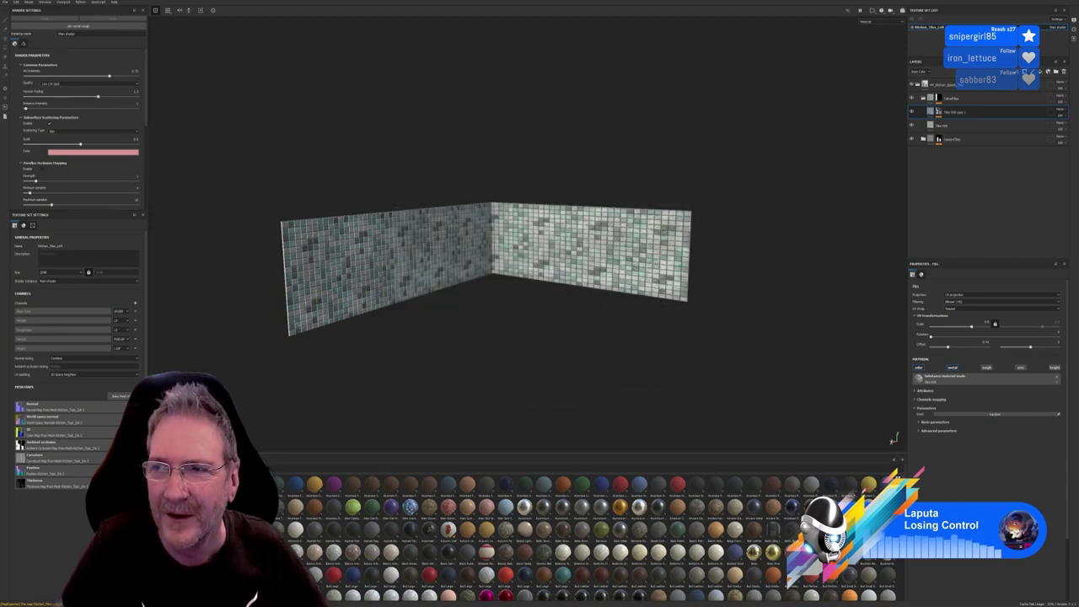
pyautogui.click(1048, 2)
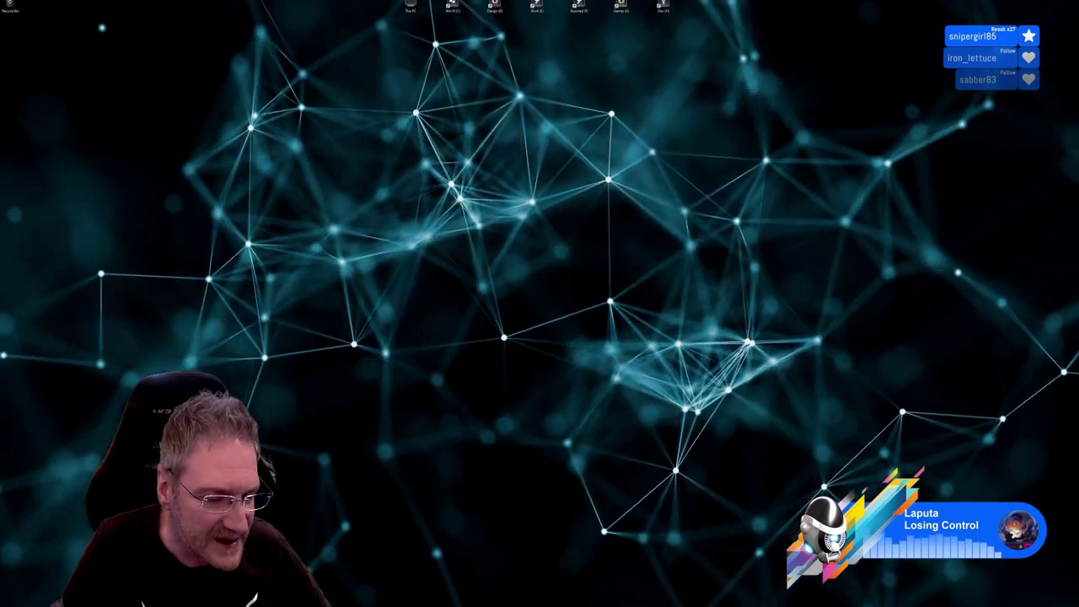
# Switch to Unreal Editor, reimport the Kitchen_Tiles_Left static mesh, and inspect how the backsplash fits along the kitchen wall
pyautogui.hotkey('alt', 'Tab')
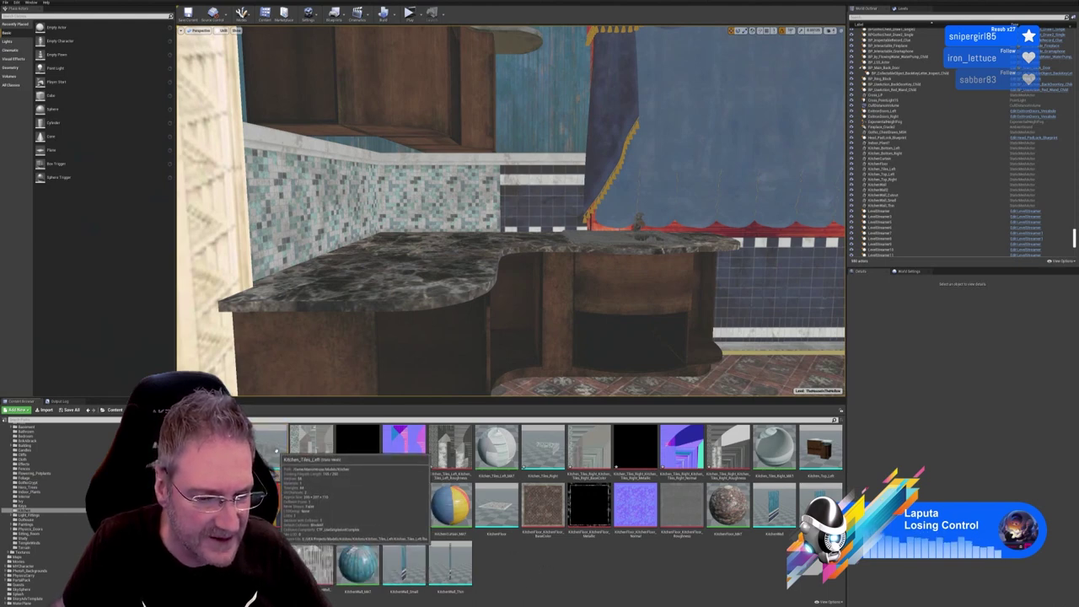
pyautogui.rightClick(278, 451)
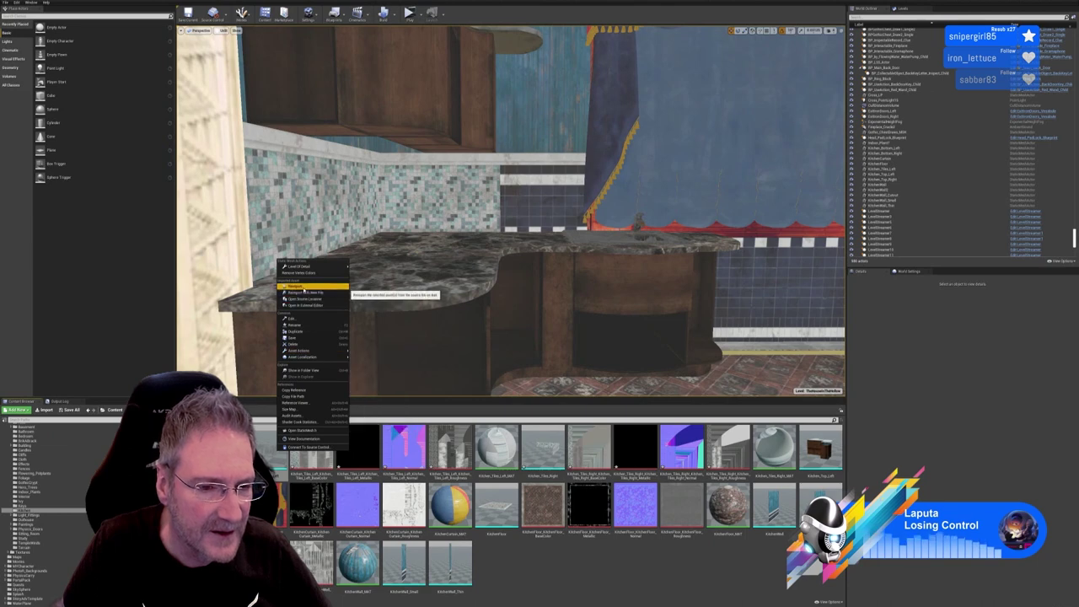
pyautogui.click(304, 285)
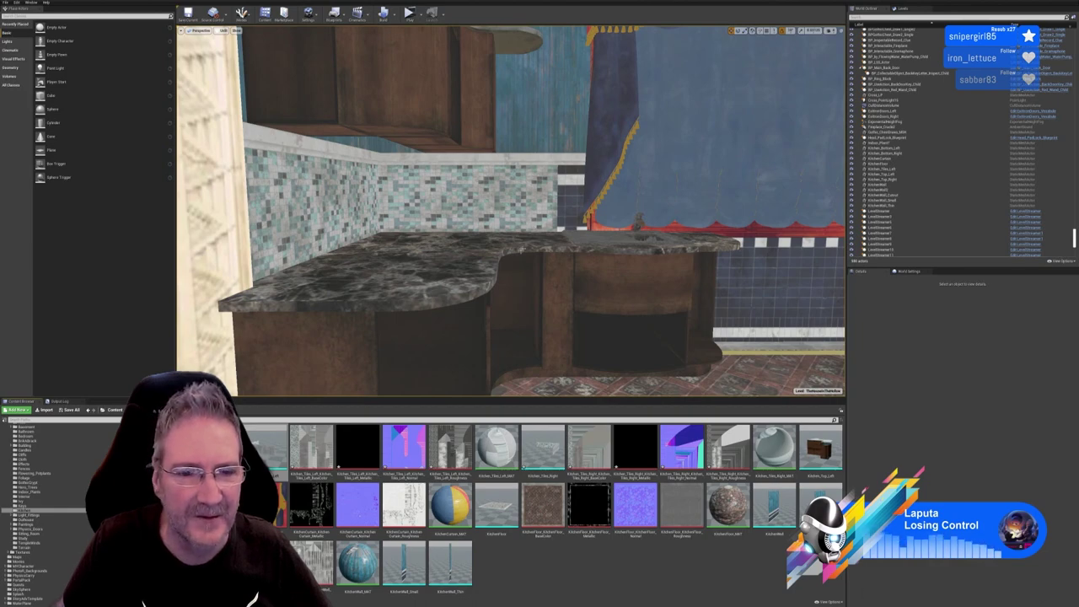
pyautogui.moveTo(526, 269); pyautogui.dragTo(474, 271, button='right')
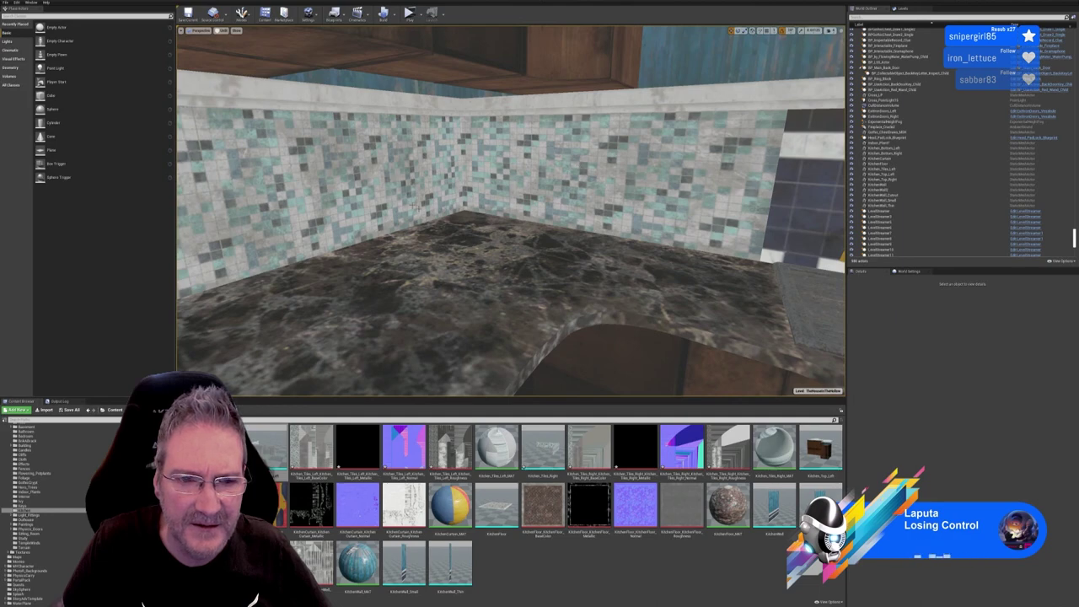
pyautogui.moveTo(474, 271); pyautogui.dragTo(428, 276, button='right')
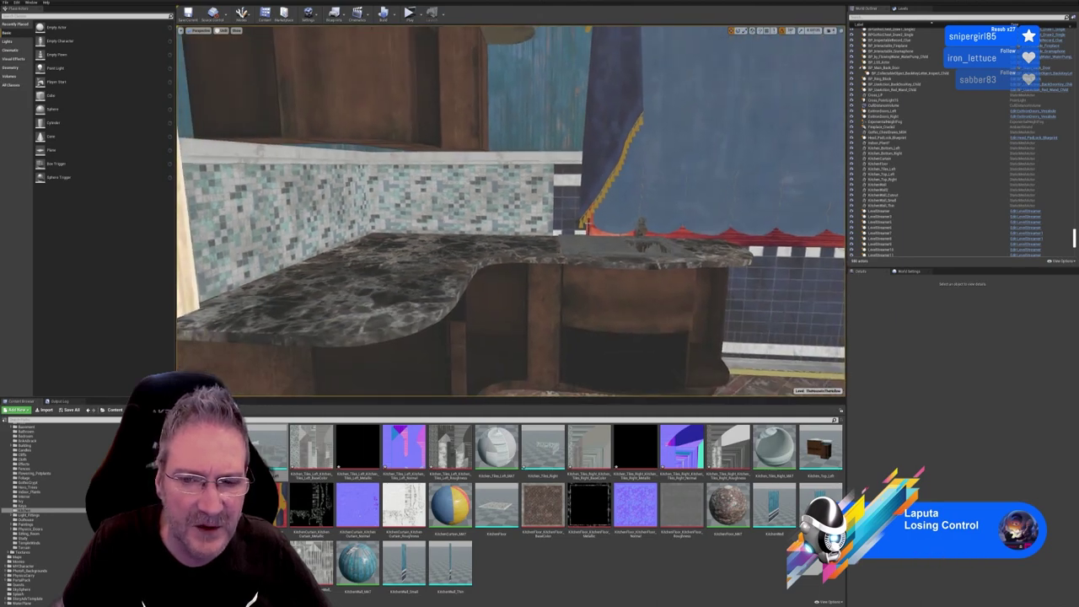
# Switch to 3ds Max and extend the backsplash arm along Y further by moving its free-end vertices outward in the Top view
pyautogui.press('super+d')
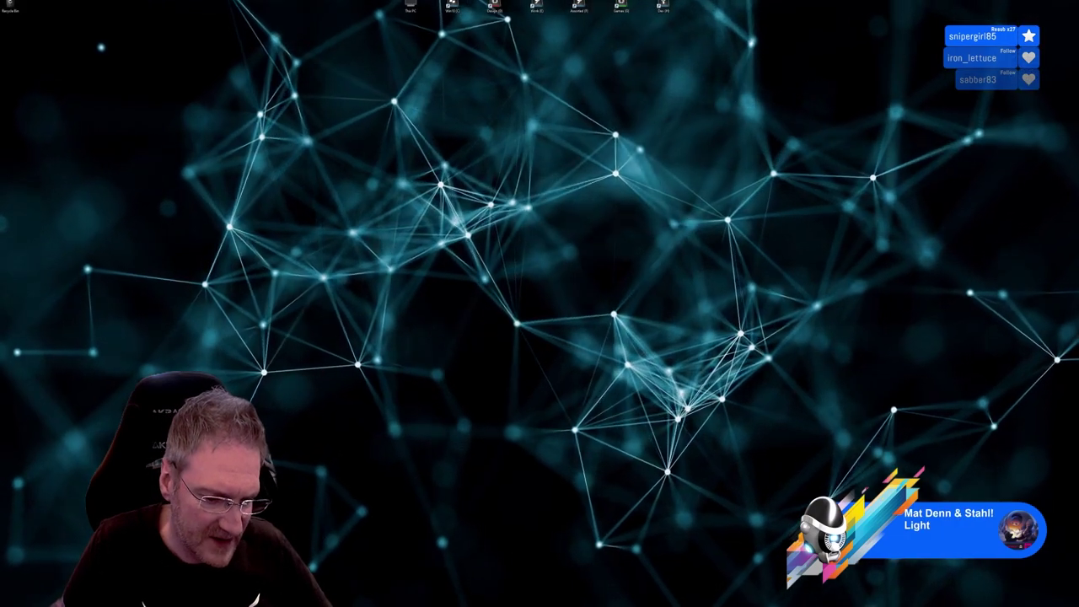
pyautogui.hotkey('alt', 'Tab')
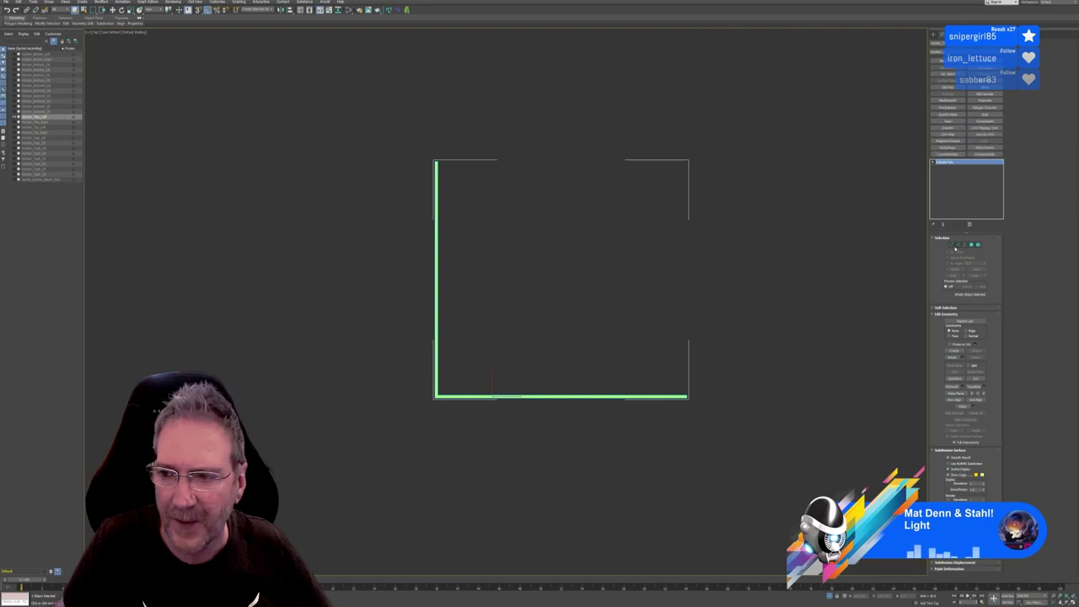
pyautogui.press('1')
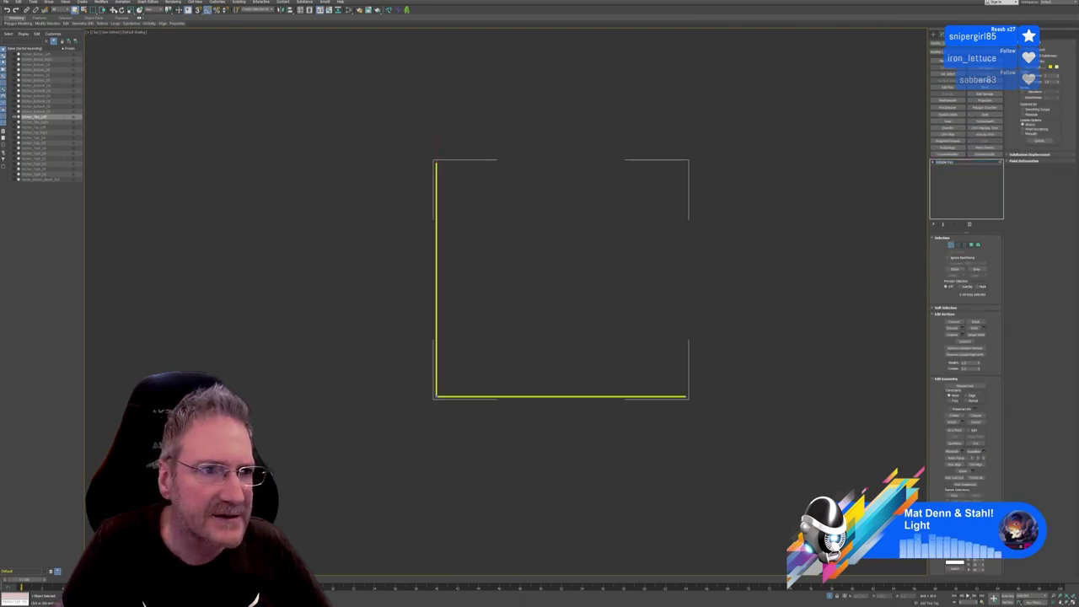
pyautogui.press('w')
pyautogui.moveTo(436, 144); pyautogui.dragTo(438, 110)
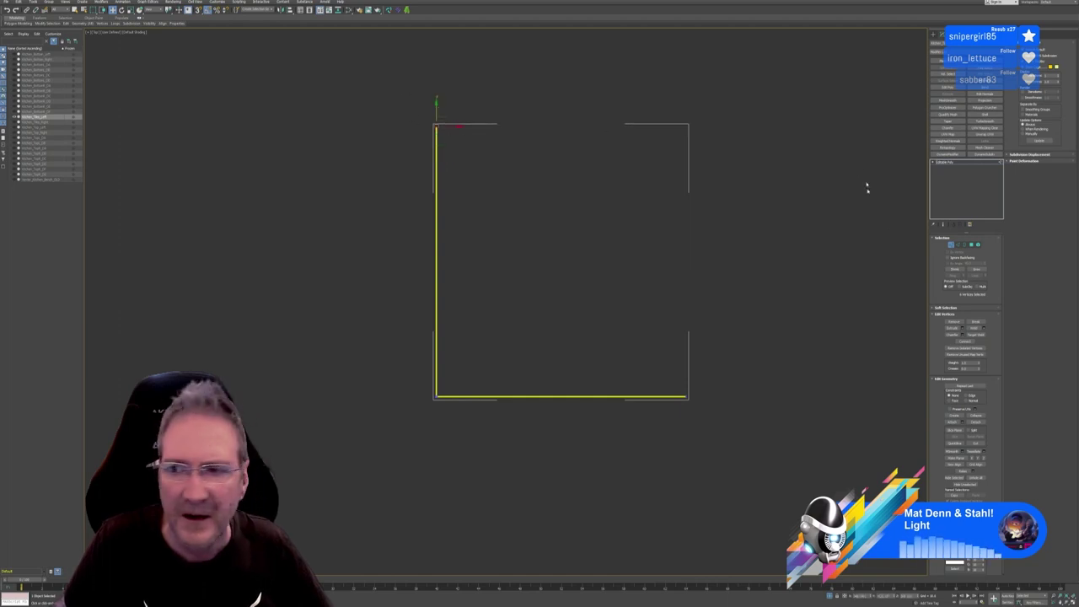
pyautogui.moveTo(436, 109); pyautogui.dragTo(437, 105)
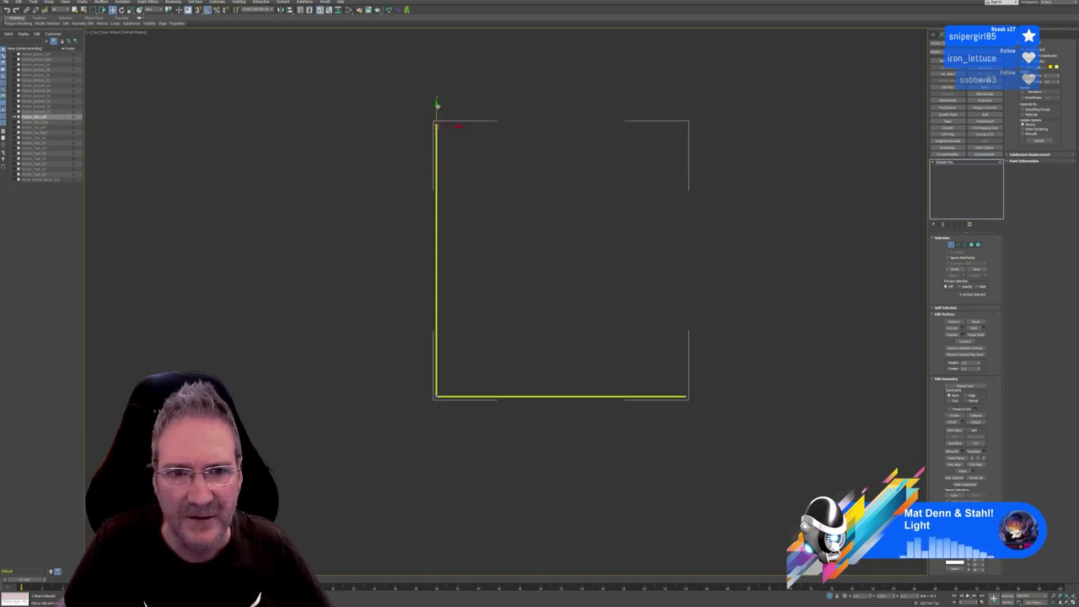
pyautogui.click(951, 244)
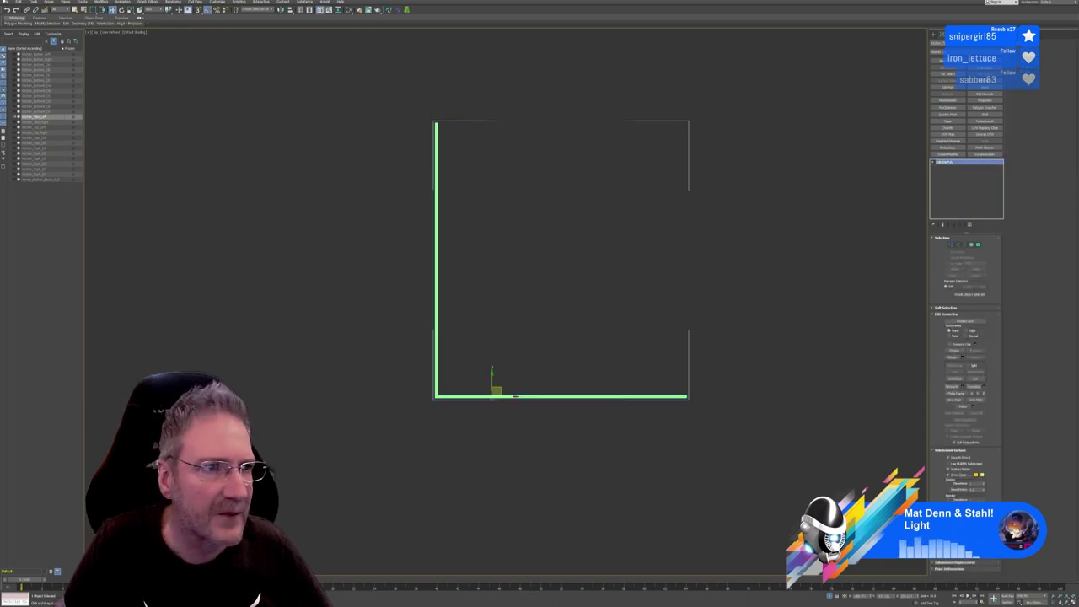
# Export the selected backsplash as FBX over the existing Kitchen_Tiles_Left file, keeping the current export settings
pyautogui.click(7, 3)
pyautogui.moveTo(35, 86)
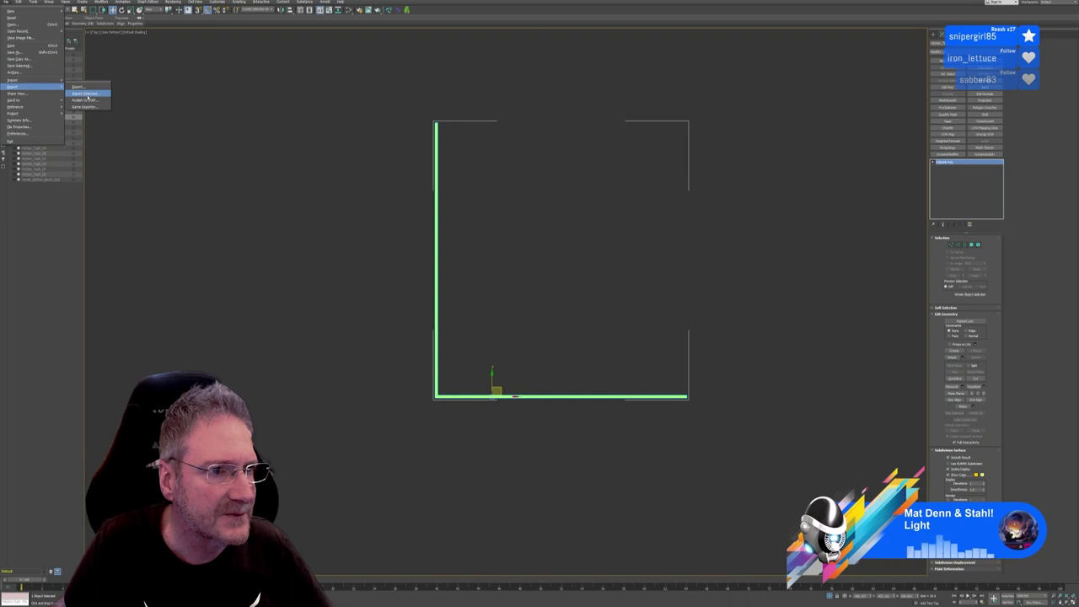
pyautogui.click(87, 93)
pyautogui.doubleClick(191, 85)
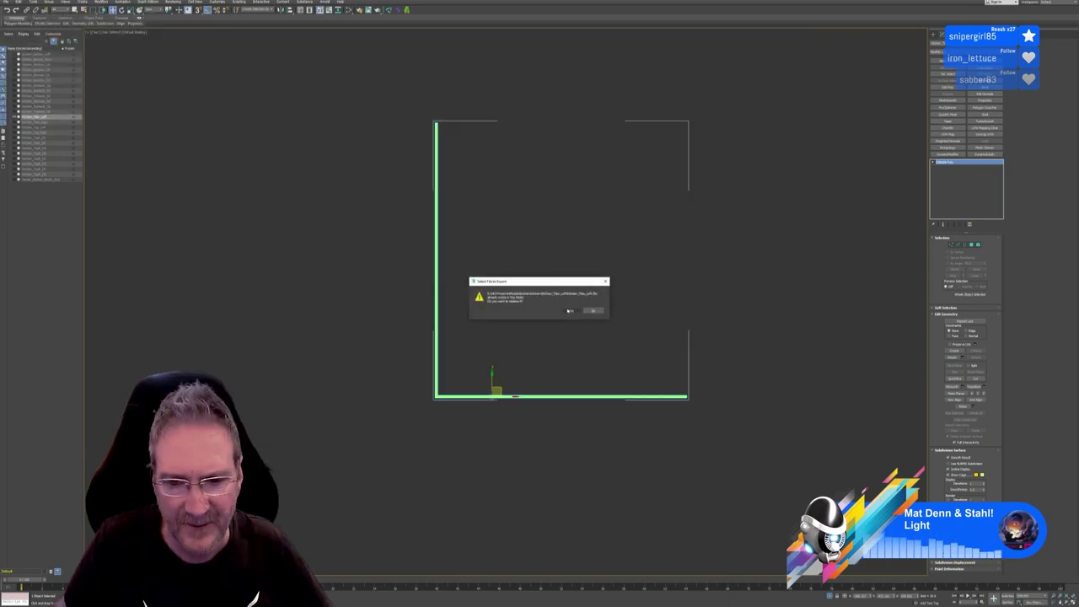
pyautogui.click(570, 310)
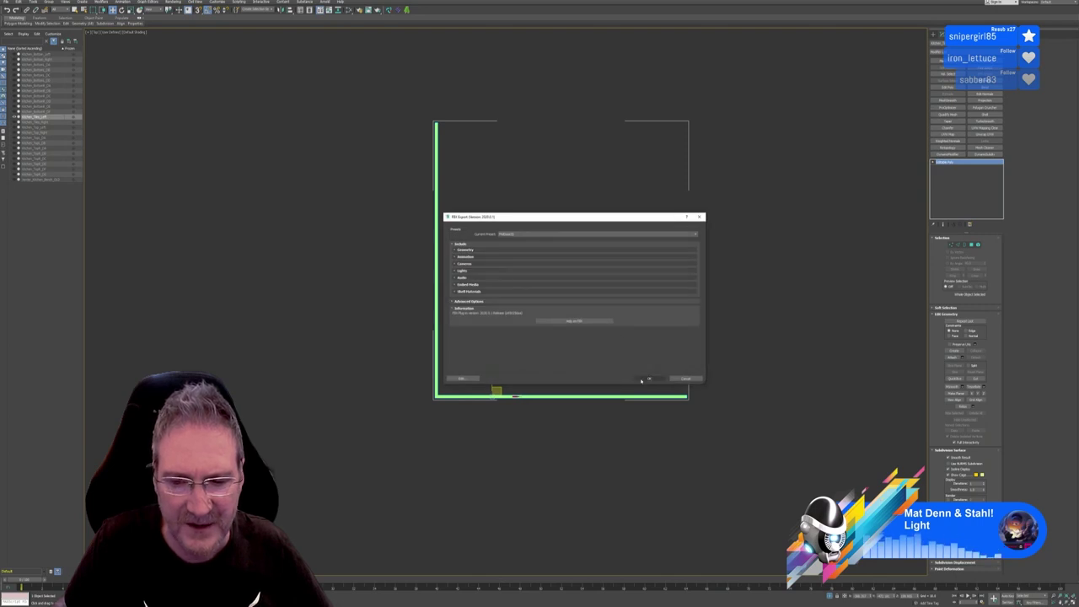
pyautogui.click(643, 379)
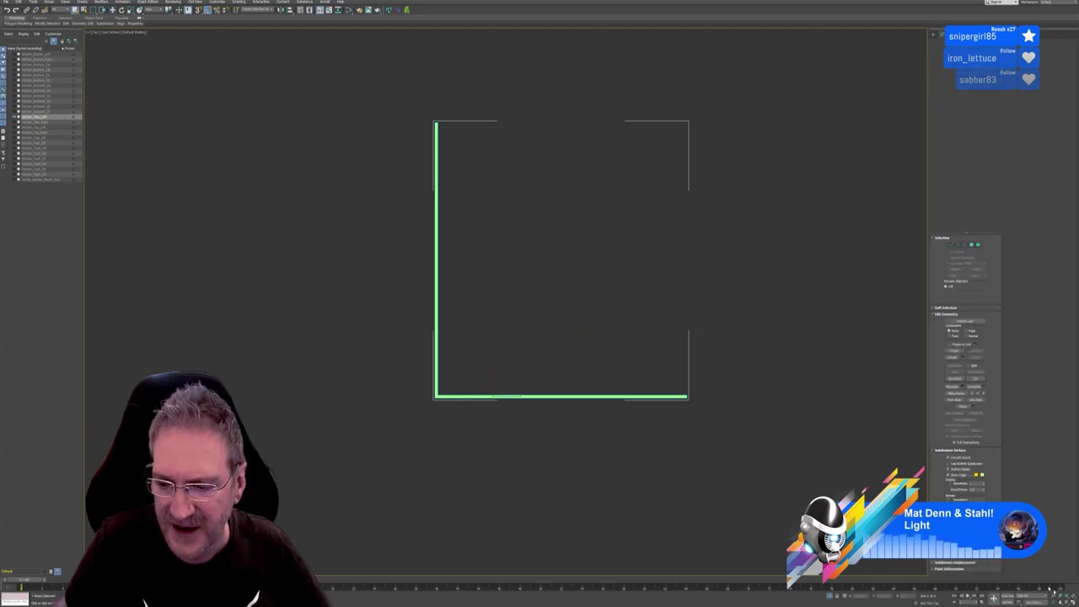
# Restore the four-viewport layout and send the selected backsplash to RizomUV through the RizomUV Bridge
pyautogui.hotkey('alt', 'w')
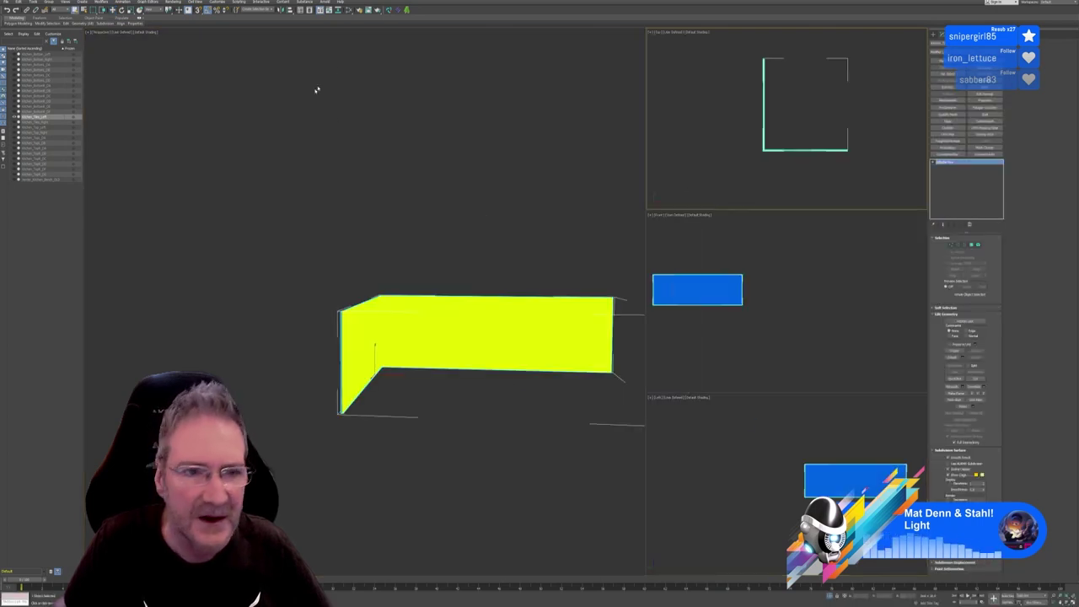
pyautogui.click(388, 10)
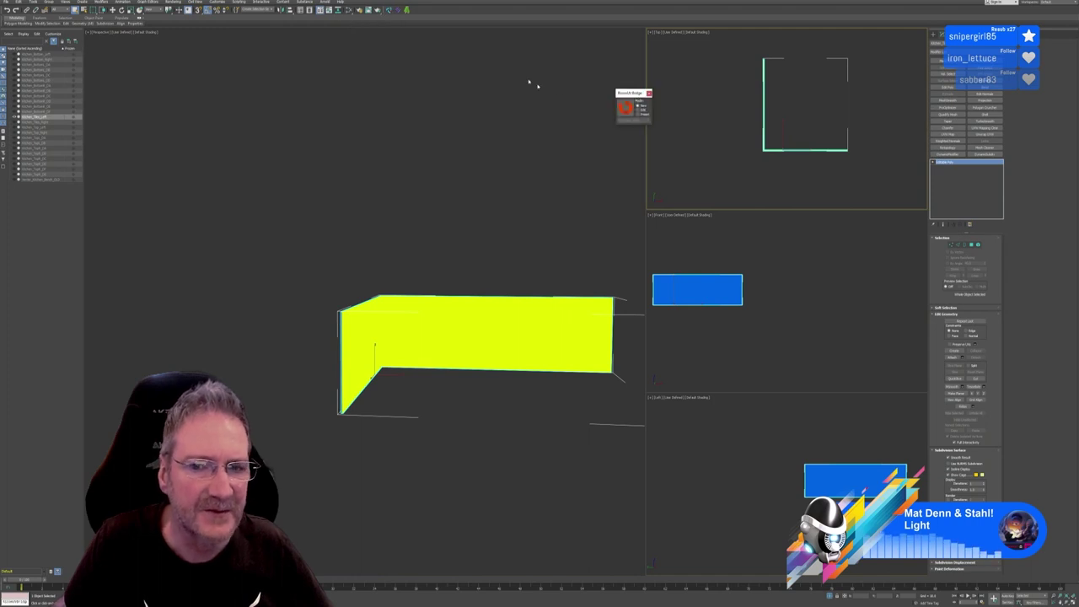
pyautogui.click(628, 111)
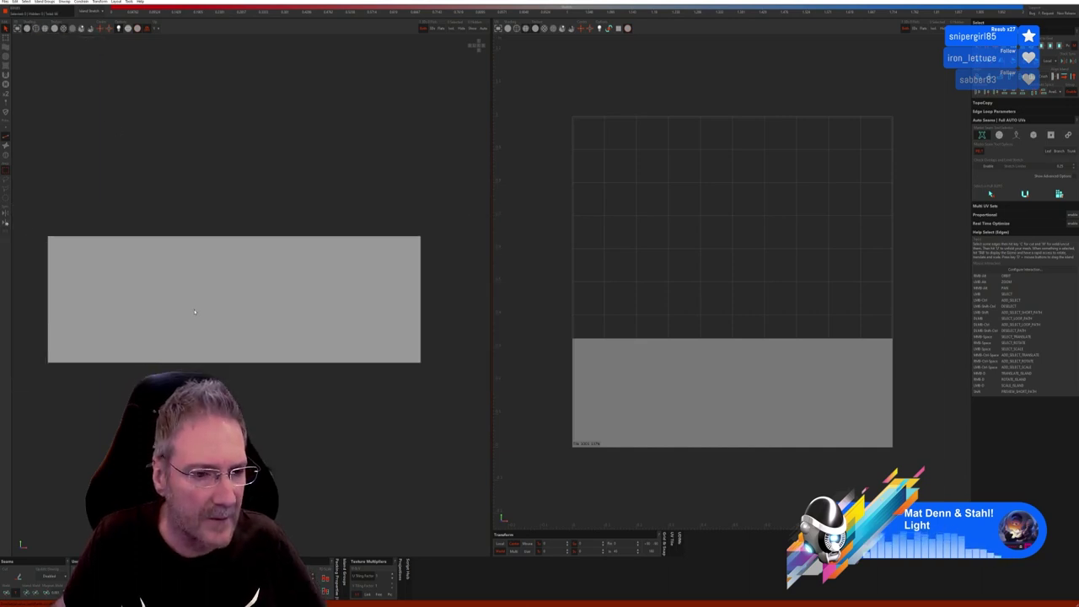
# Generate new backsplash UVs with automatic seams, unfolding and packing each panel face as its own island
pyautogui.moveTo(379, 477); pyautogui.dragTo(289, 401, button='middle')
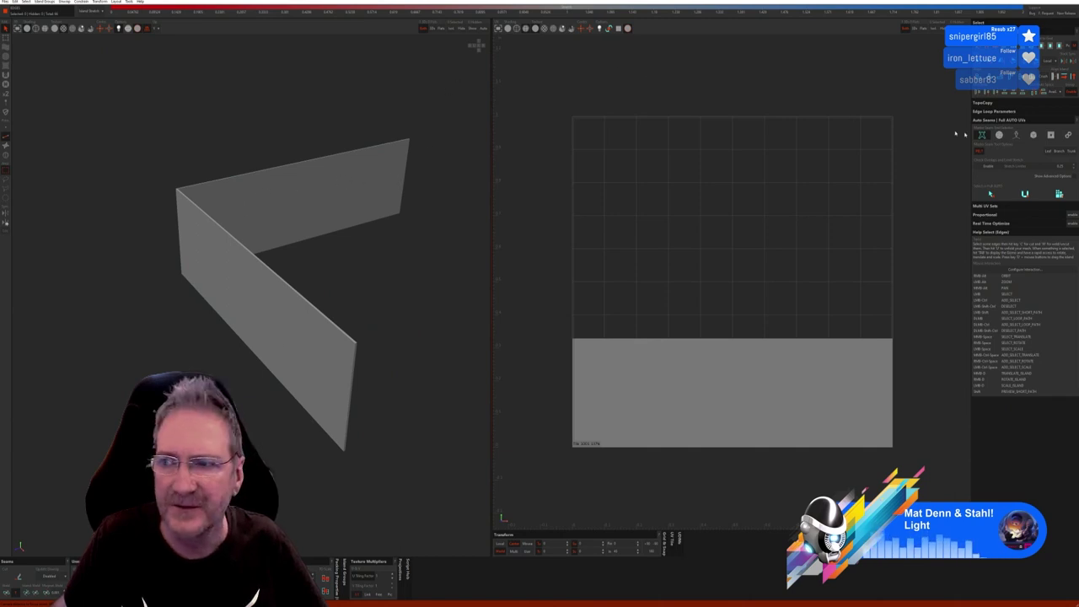
pyautogui.click(1036, 138)
pyautogui.click(1001, 208)
pyautogui.click(1025, 209)
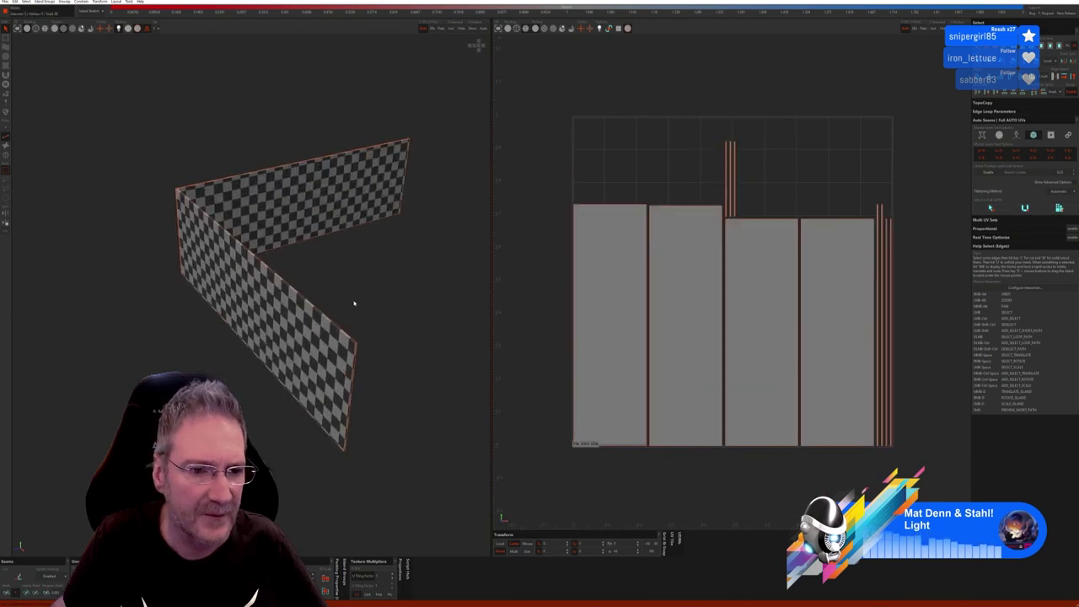
pyautogui.moveTo(354, 303); pyautogui.dragTo(250, 231, button='middle')
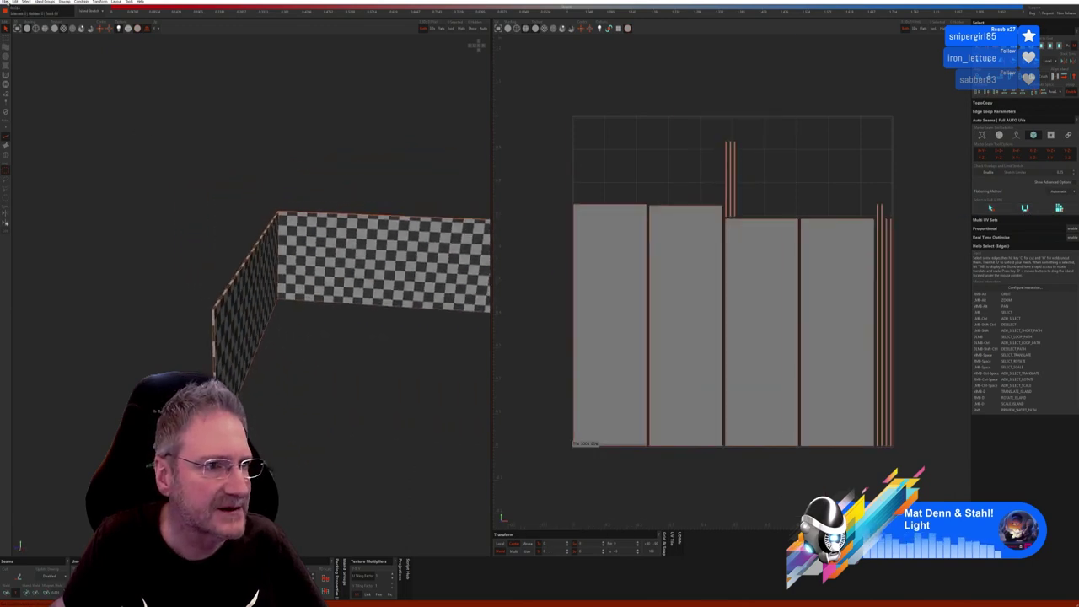
# Save the unwrapped backsplash in RizomUV and switch back to 3ds Max to bring in the new UVs
pyautogui.click(7, 3)
pyautogui.click(19, 37)
pyautogui.hotkey('alt', 'Tab')
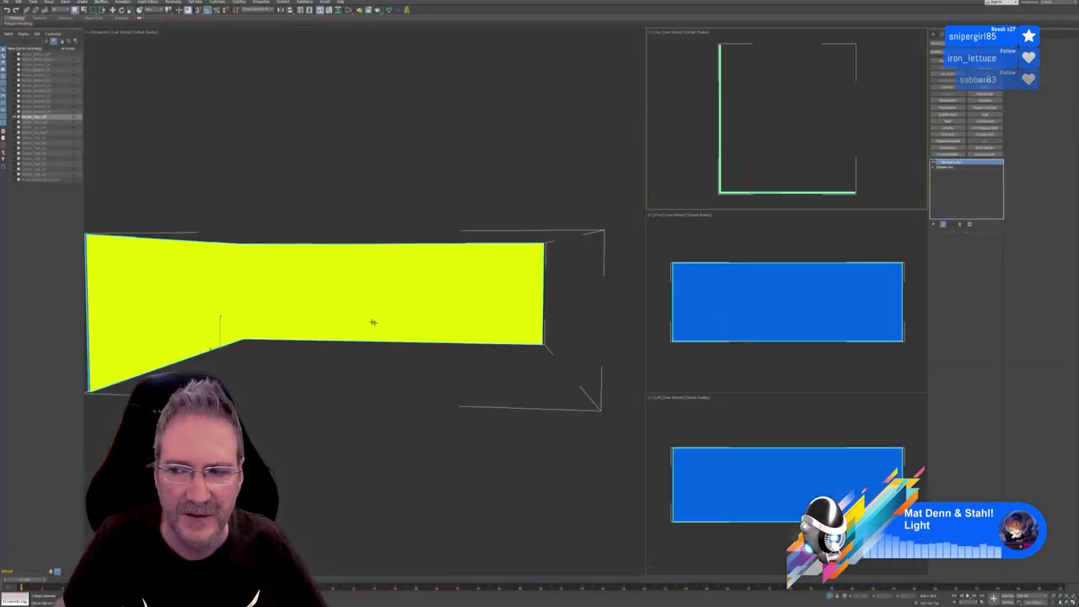
# Export the newly unwrapped backsplash as FBX, replacing the Kitchen_Tiles_Left file and keeping the current export settings
pyautogui.keyDown('alt'); pyautogui.moveTo(372, 322); pyautogui.dragTo(369, 338, button='middle'); pyautogui.keyUp('alt')
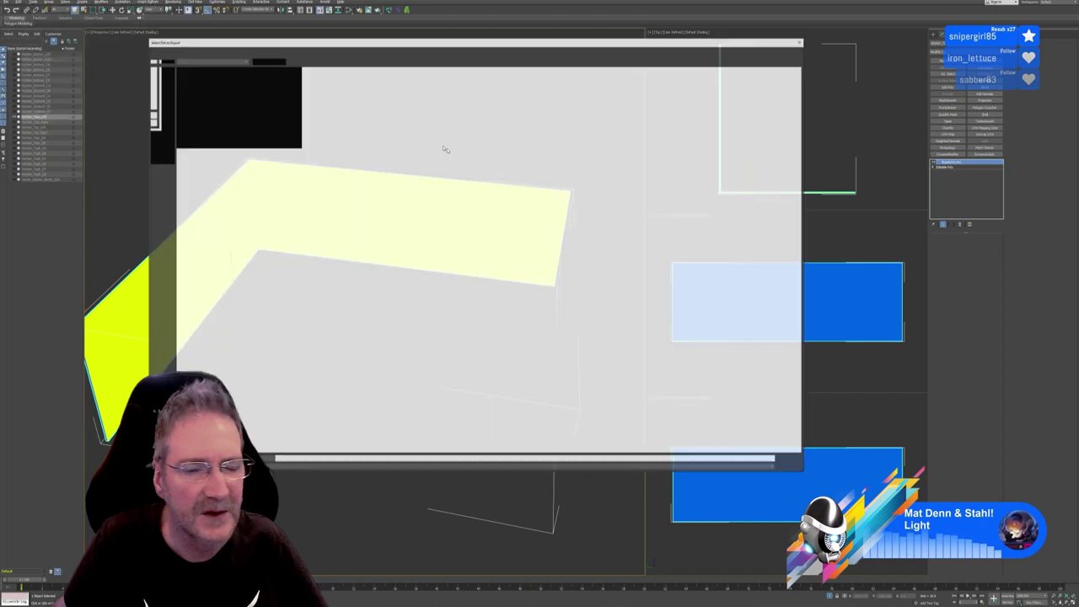
pyautogui.press('Return')
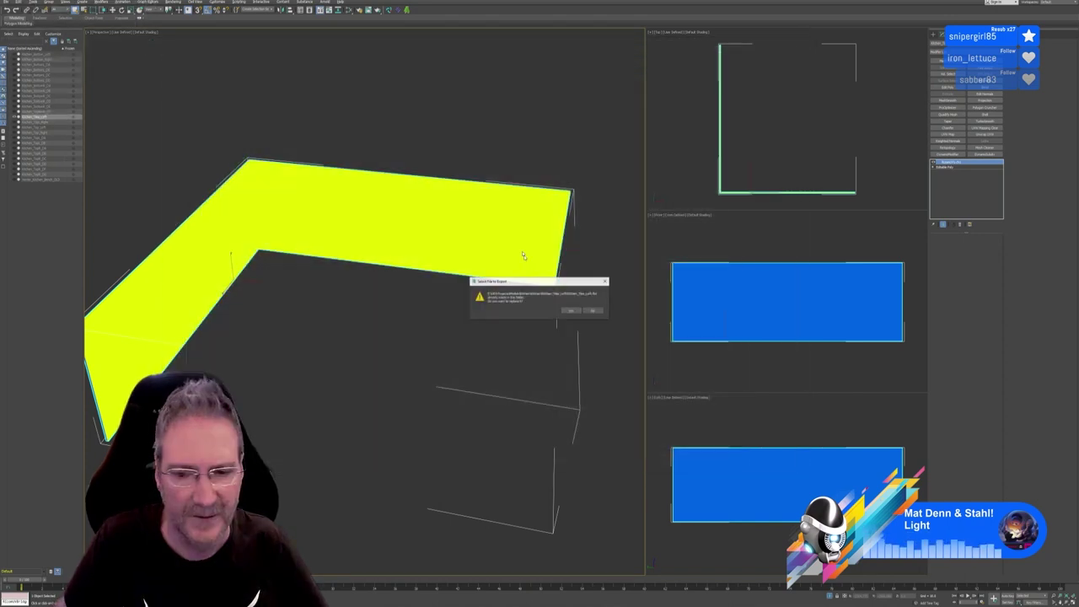
pyautogui.click(564, 309)
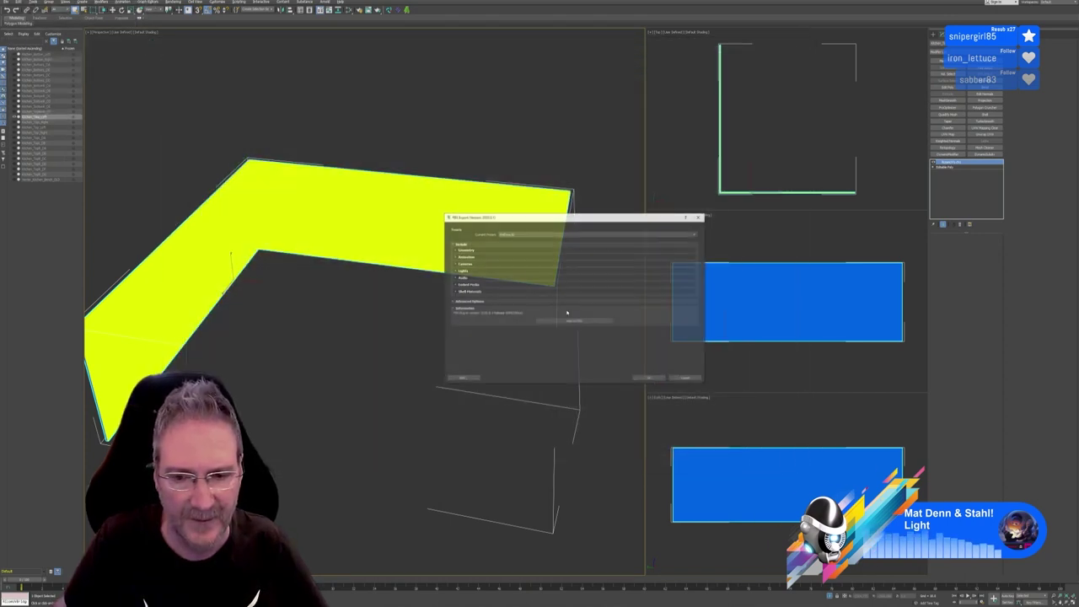
pyautogui.click(641, 379)
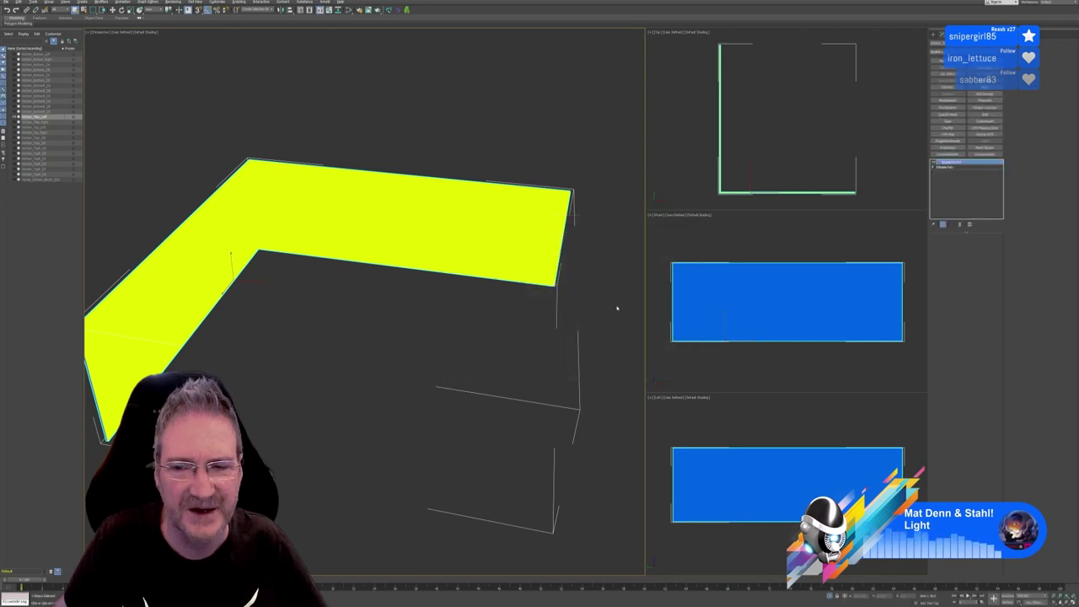
# Switch to Substance Painter and replace the project's mesh with the re-exported Kitchen_Tiles_Left file, keeping the current project settings
pyautogui.press('super+d')
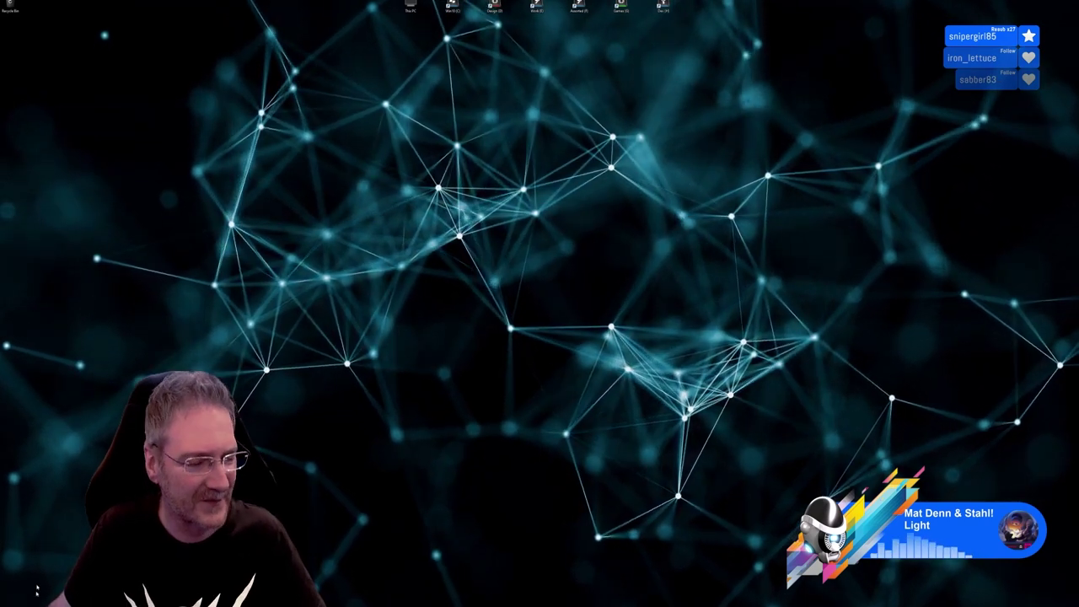
pyautogui.press('super')
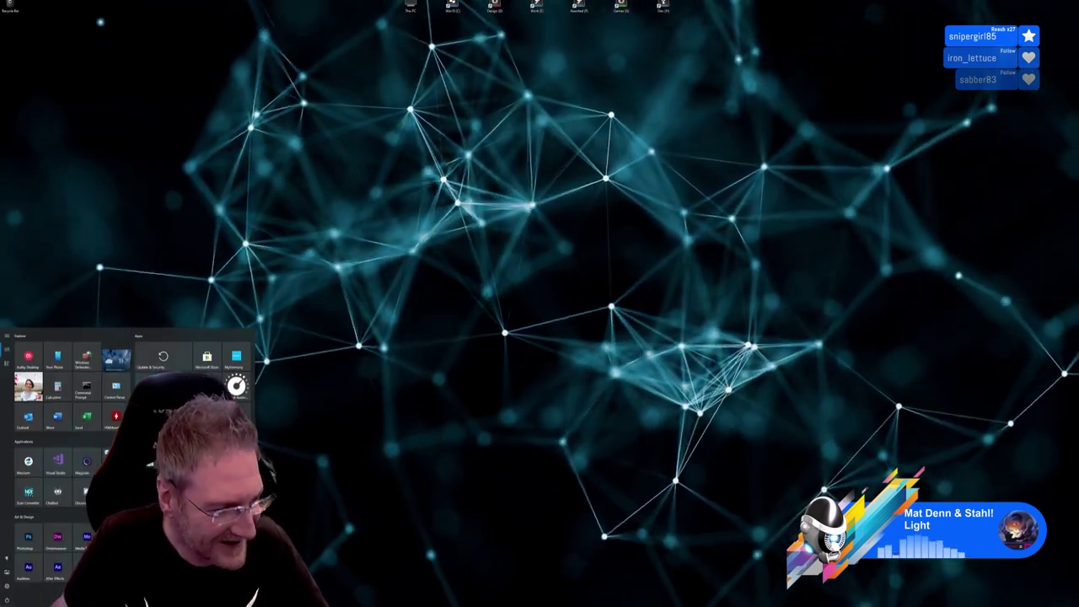
pyautogui.press('super')
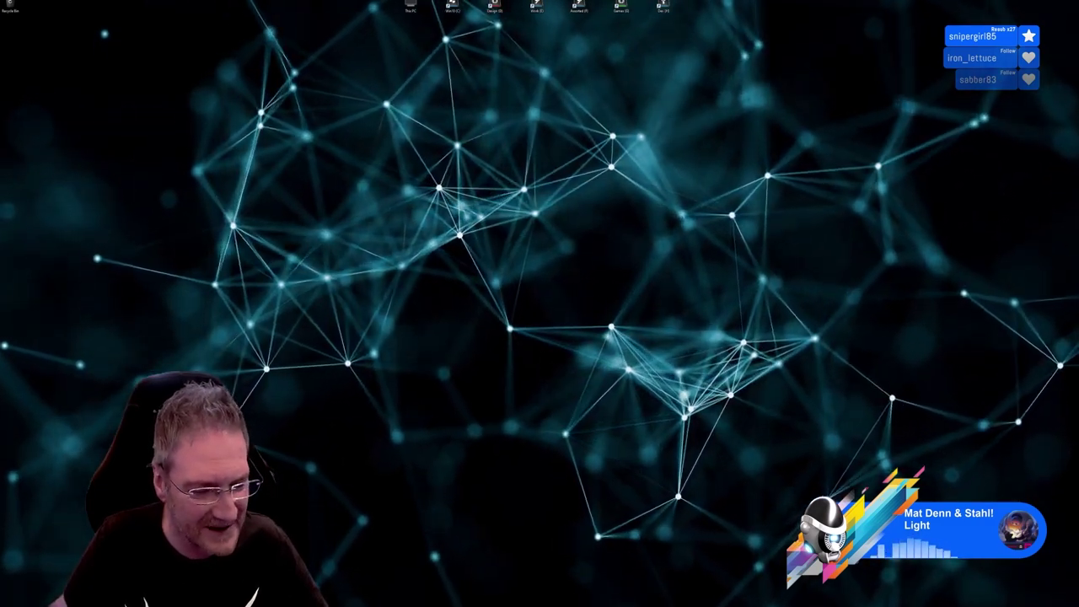
pyautogui.hotkey('alt', 'Tab')
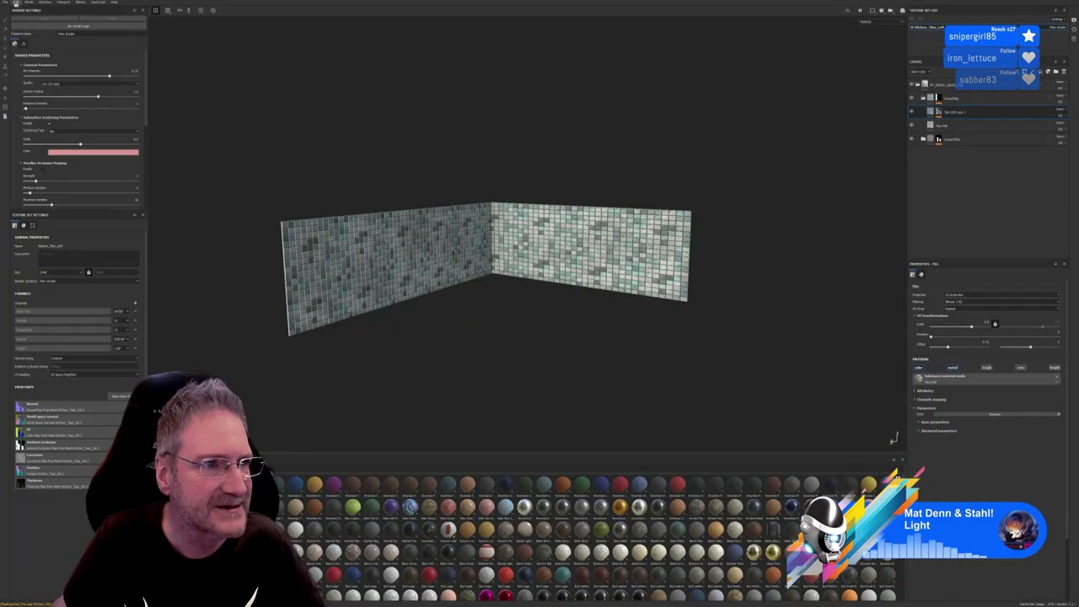
pyautogui.click(15, 2)
pyautogui.click(34, 21)
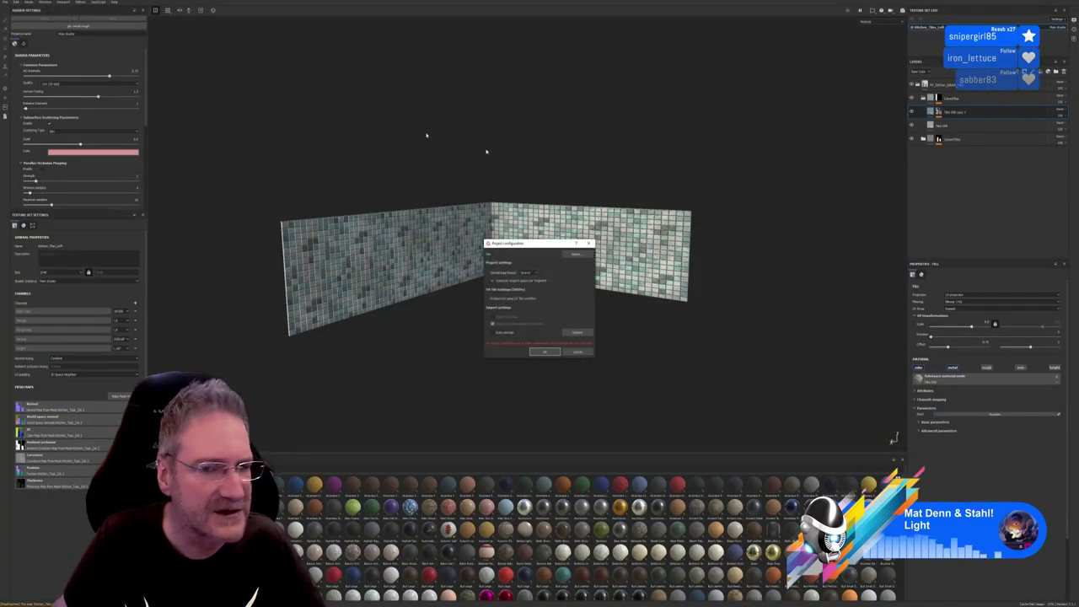
pyautogui.click(575, 257)
pyautogui.doubleClick(283, 135)
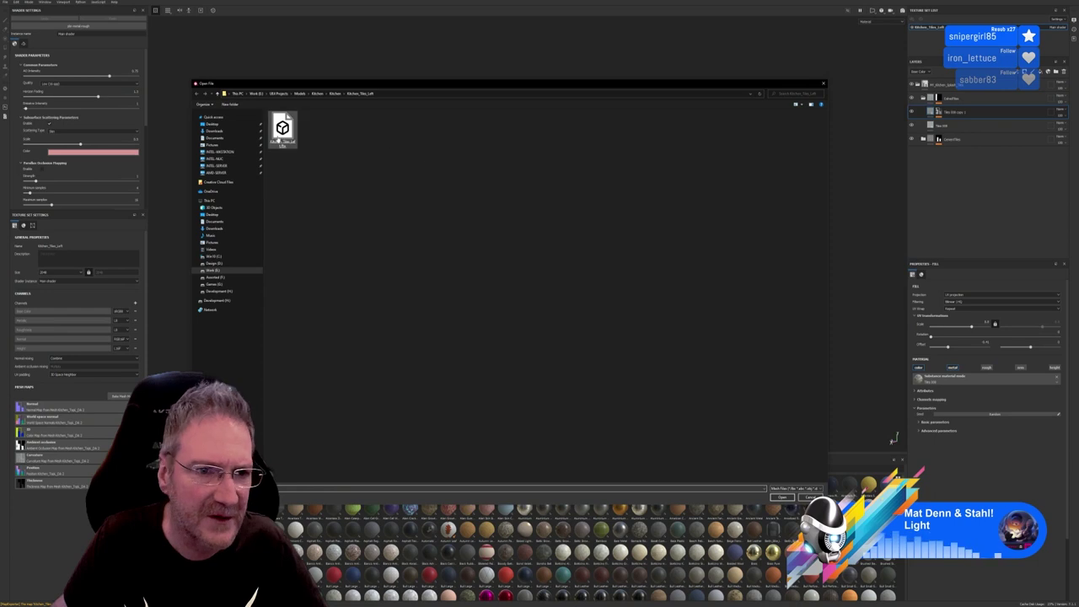
pyautogui.click(545, 351)
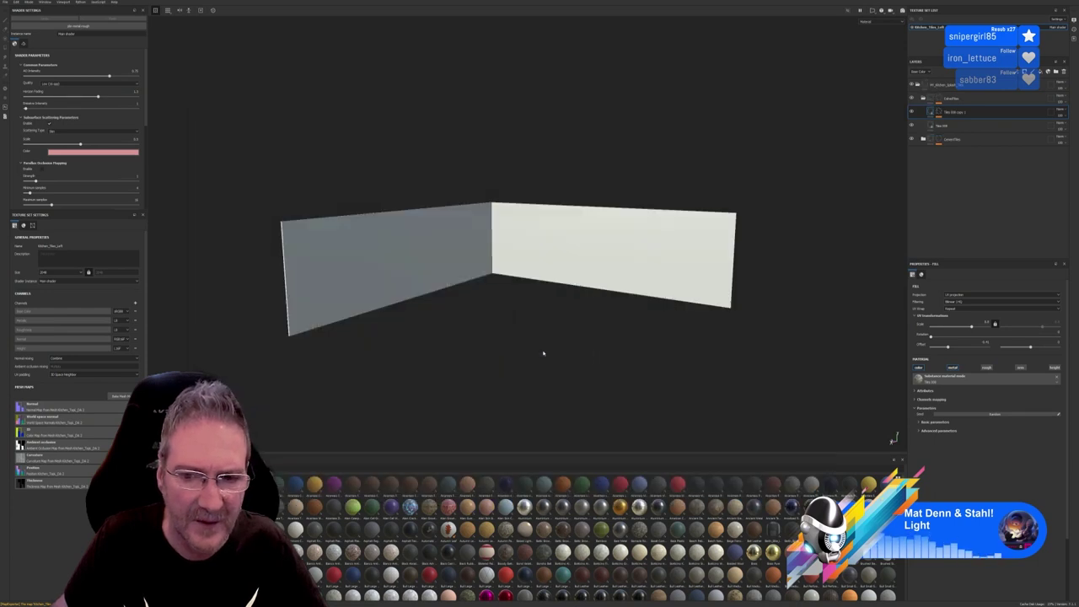
# Rebake all selected mesh maps for the Kitchen_Tiles_Left texture set with the current baking settings
pyautogui.click(115, 397)
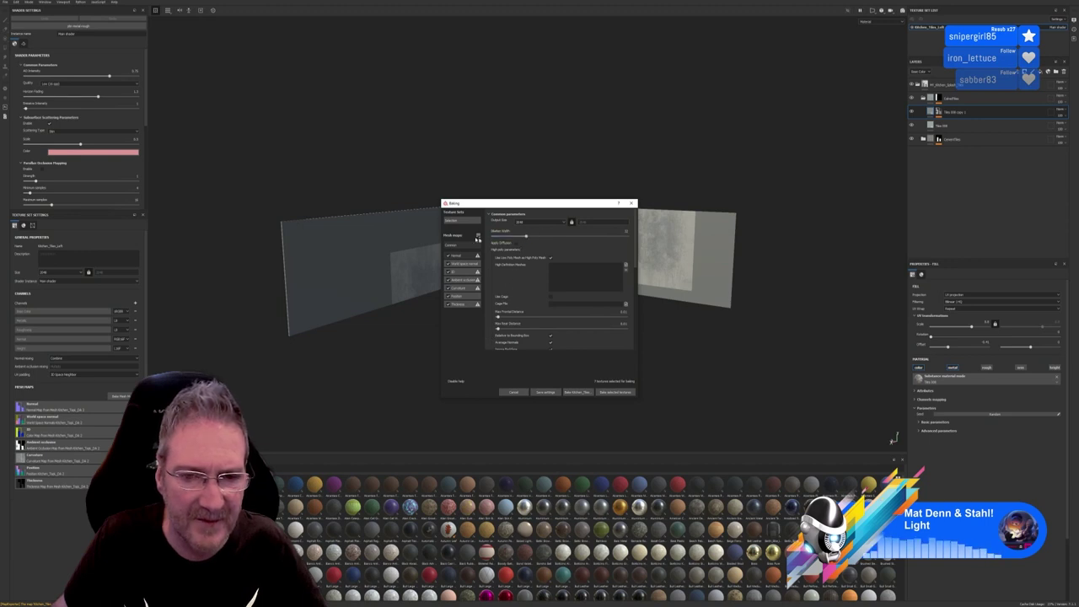
pyautogui.click(468, 271)
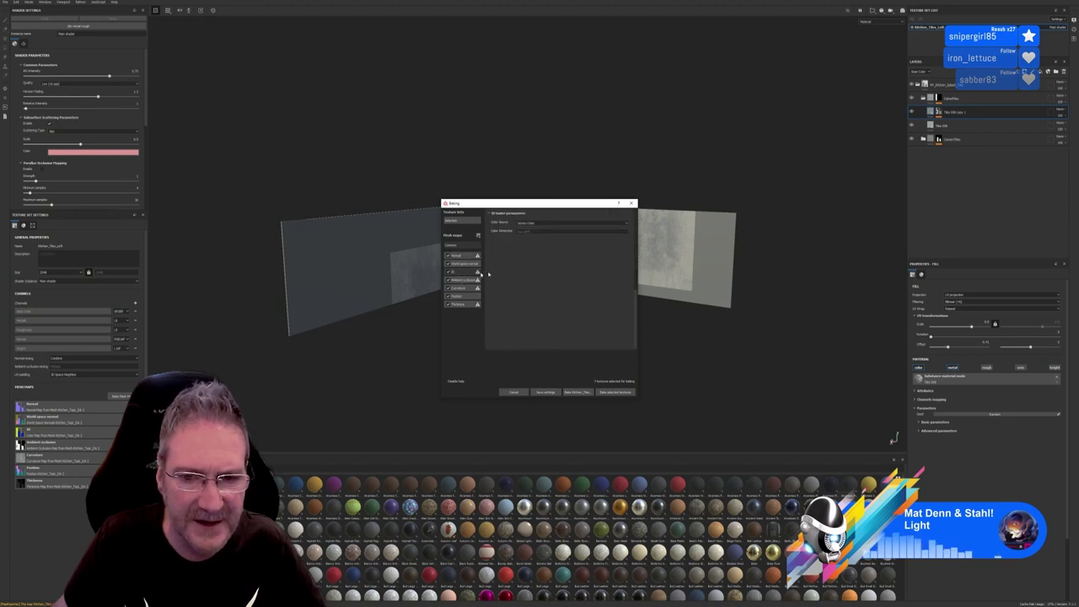
pyautogui.click(451, 244)
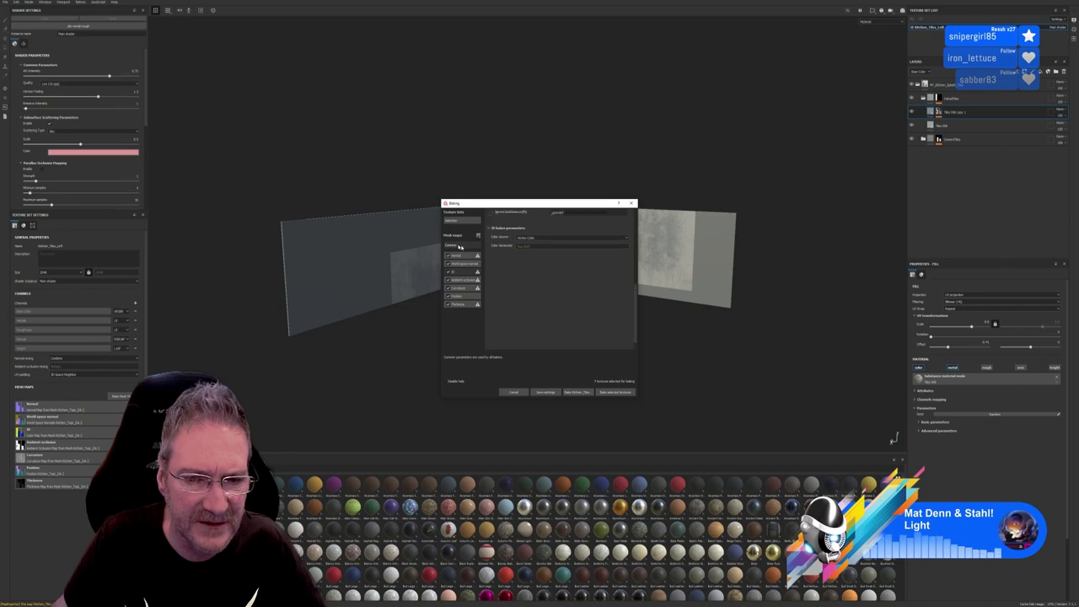
pyautogui.click(613, 393)
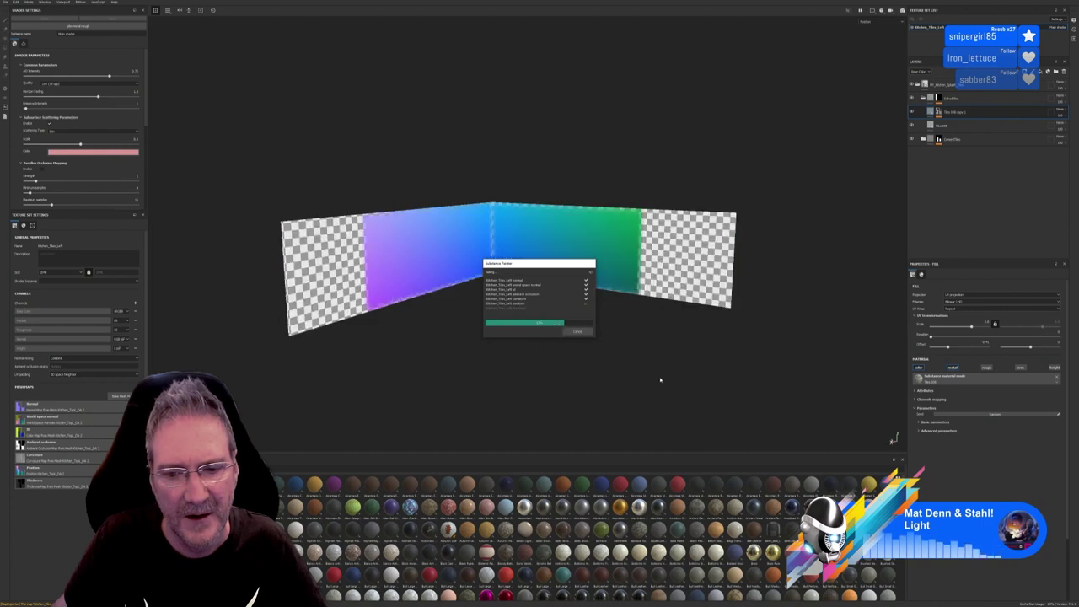
pyautogui.click(577, 331)
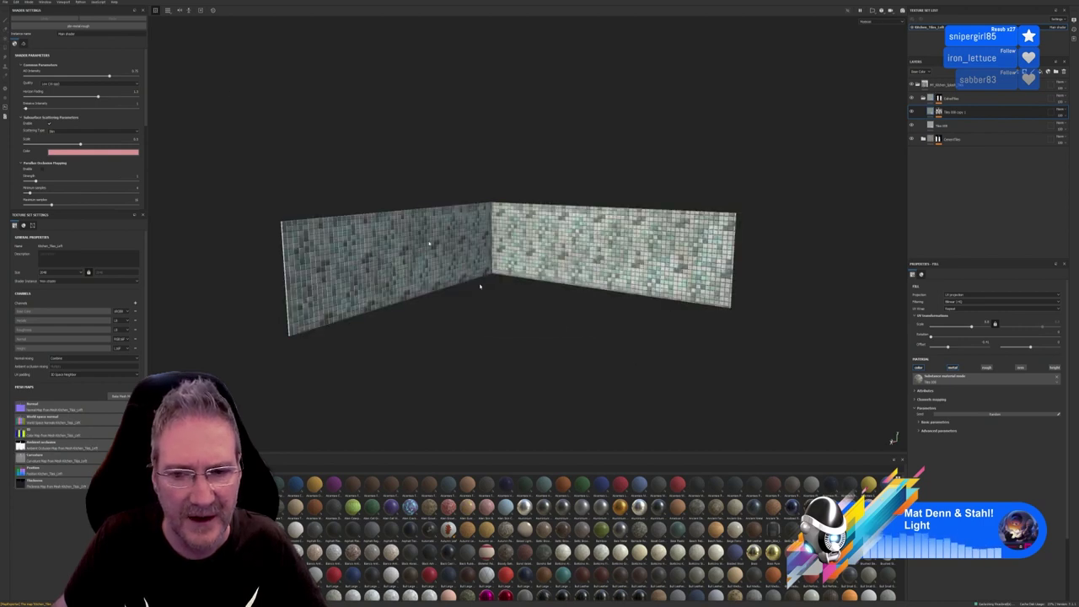
# Export the updated Kitchen_Tiles_Left textures with the current output folder and template settings
pyautogui.click(8, 4)
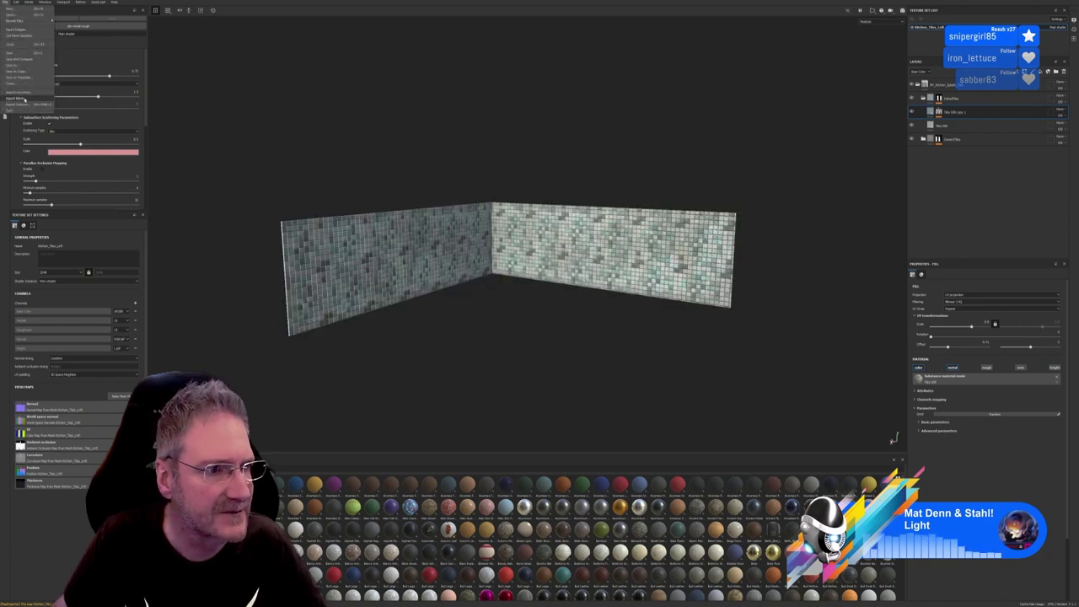
pyautogui.click(30, 101)
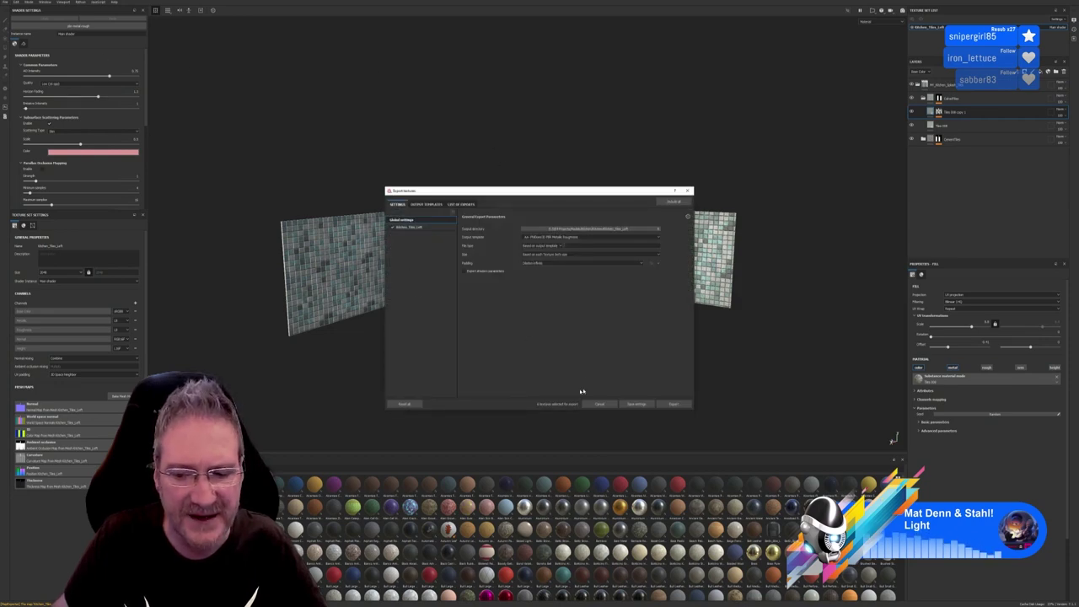
pyautogui.click(675, 404)
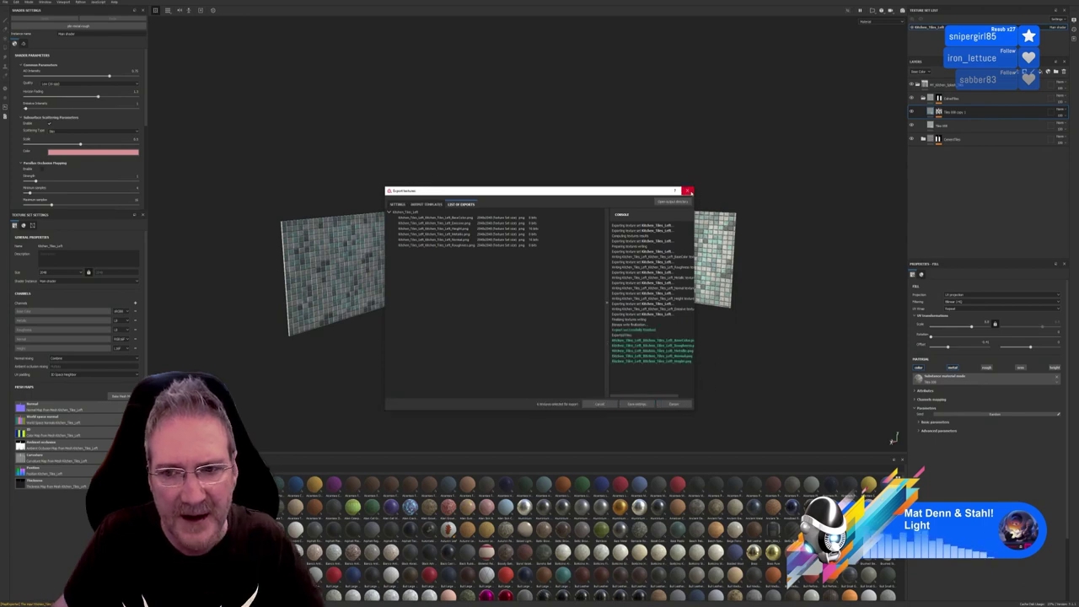
pyautogui.click(687, 190)
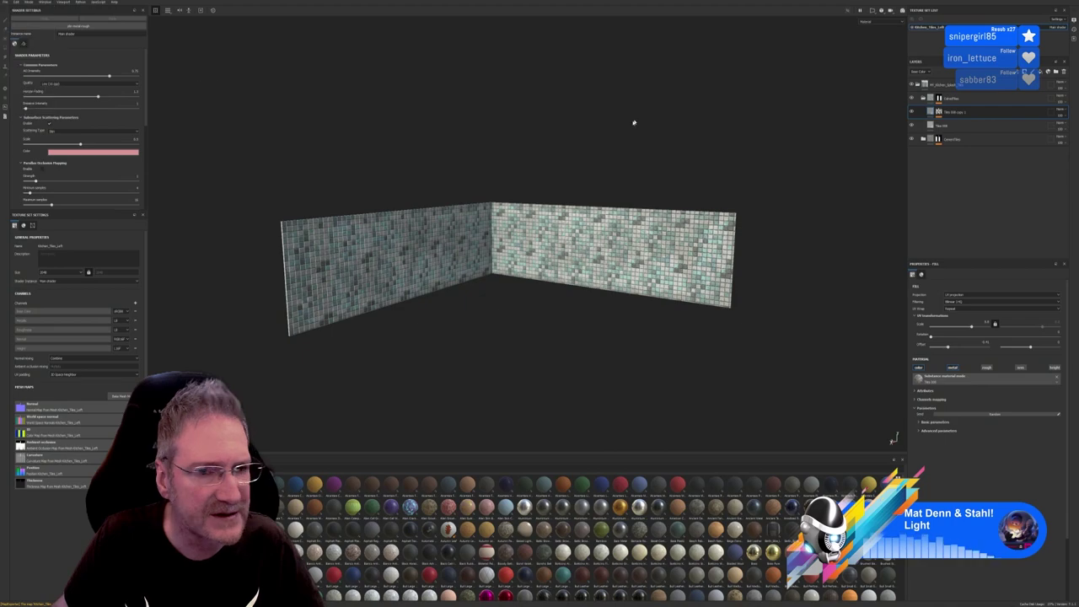
# Switch to the Unreal Editor and reimport the Kitchen_Tiles_Left static mesh from its source file
pyautogui.press('super+d')
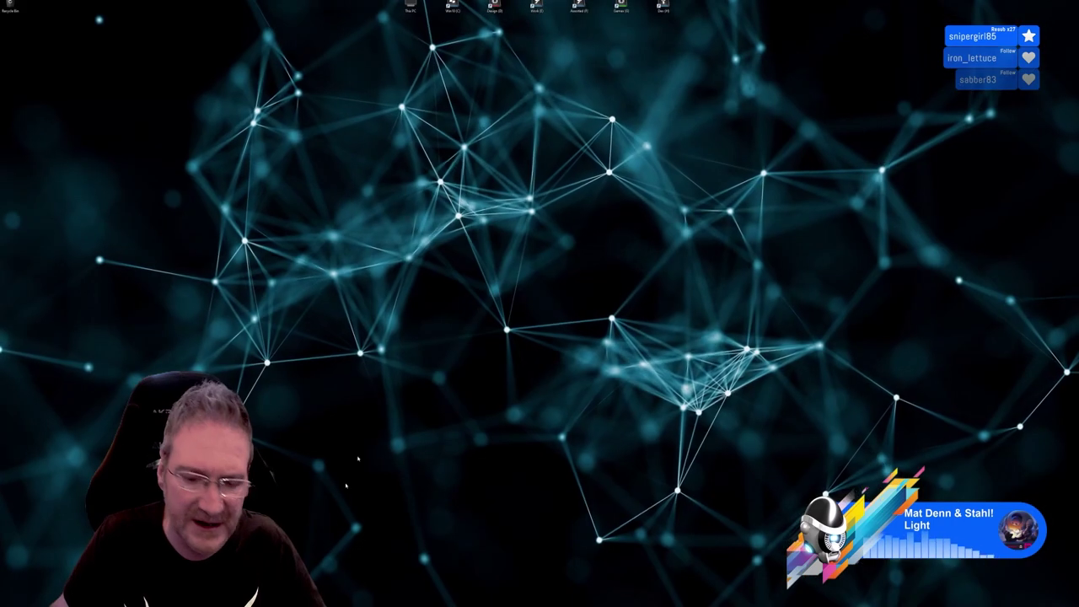
pyautogui.hotkey('alt', 'Tab')
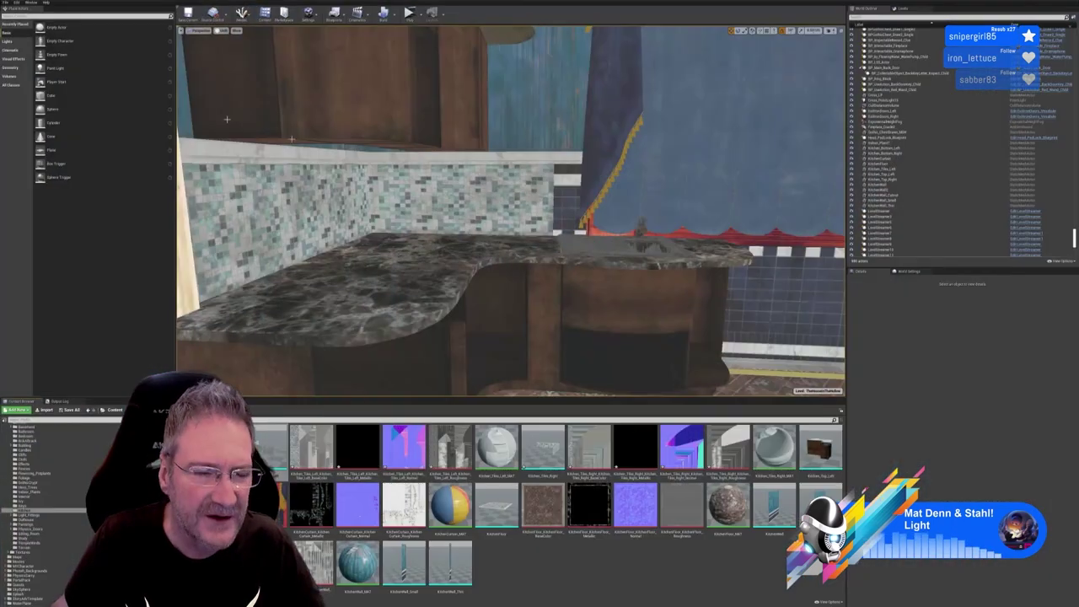
pyautogui.moveTo(268, 447)
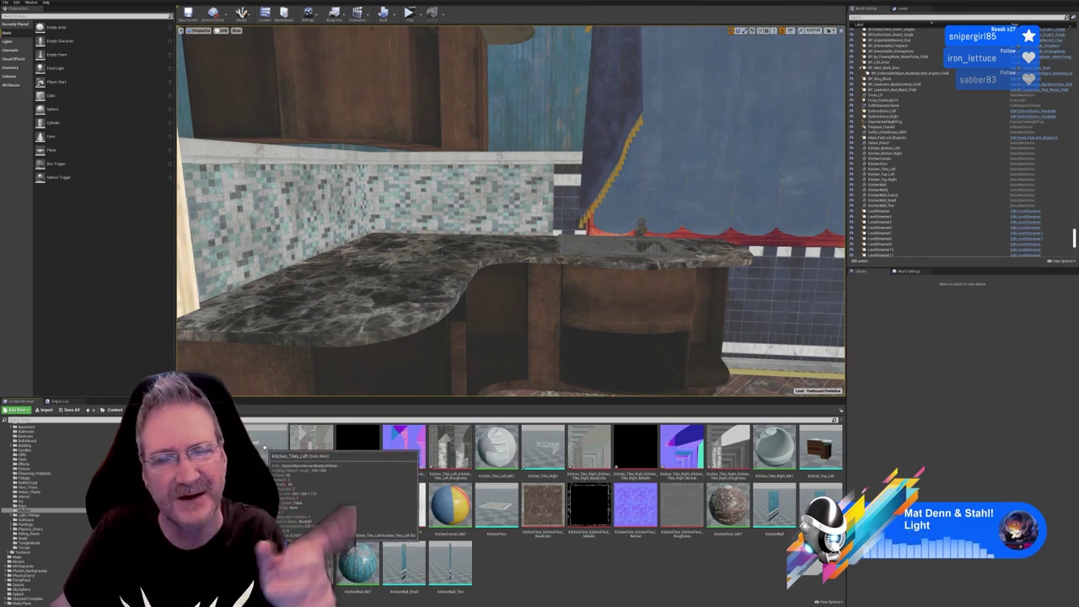
pyautogui.rightClick(266, 447)
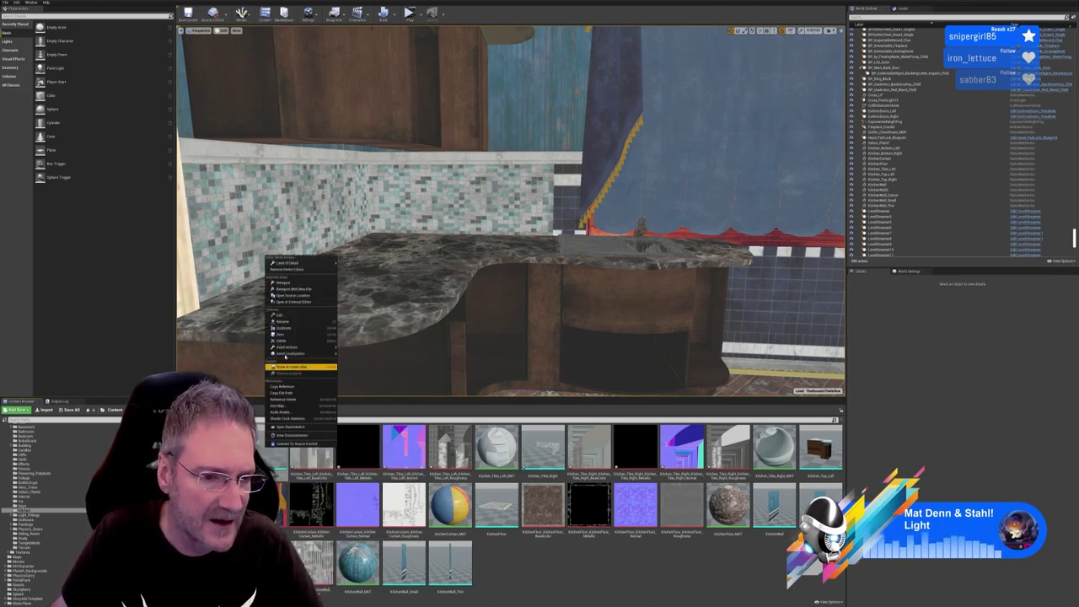
pyautogui.click(283, 283)
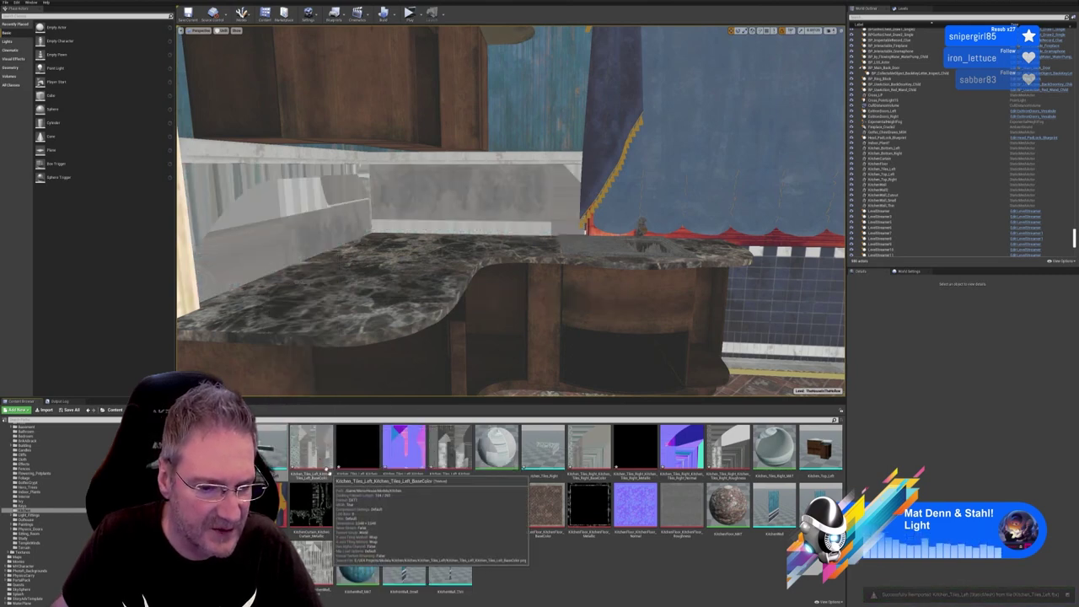
# Reimport the Kitchen_Tiles_Left BaseColor, Metallic, Normal and Roughness textures from their source files
pyautogui.rightClick(313, 455)
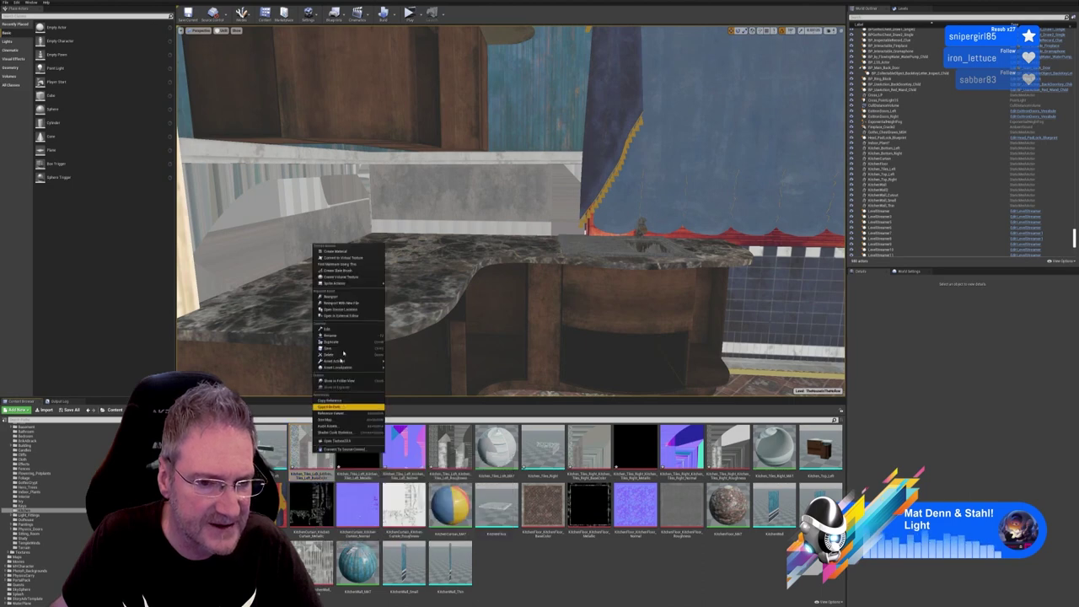
pyautogui.click(333, 296)
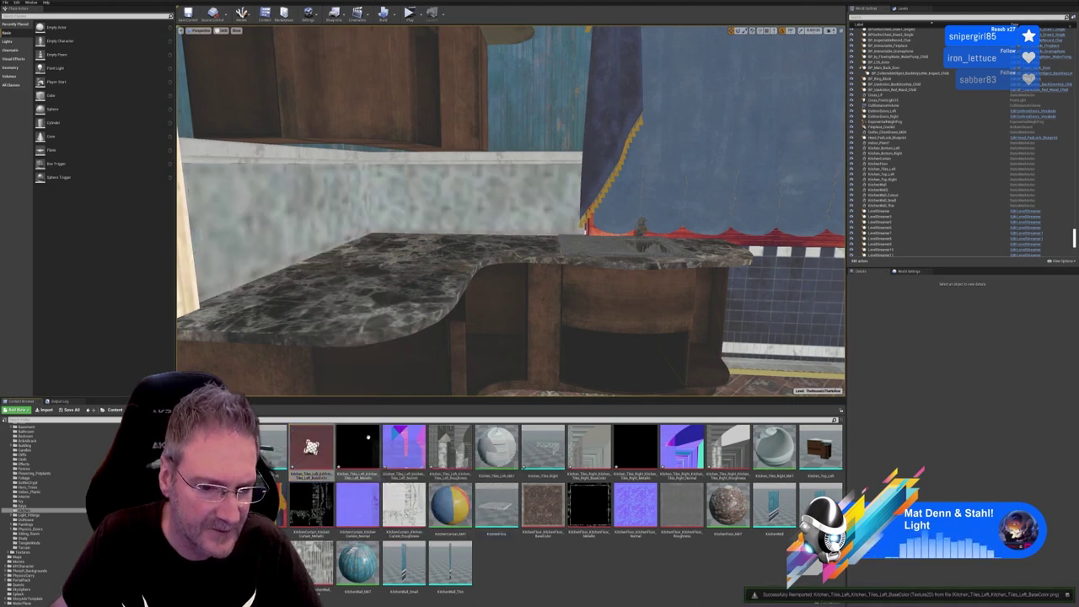
pyautogui.rightClick(368, 440)
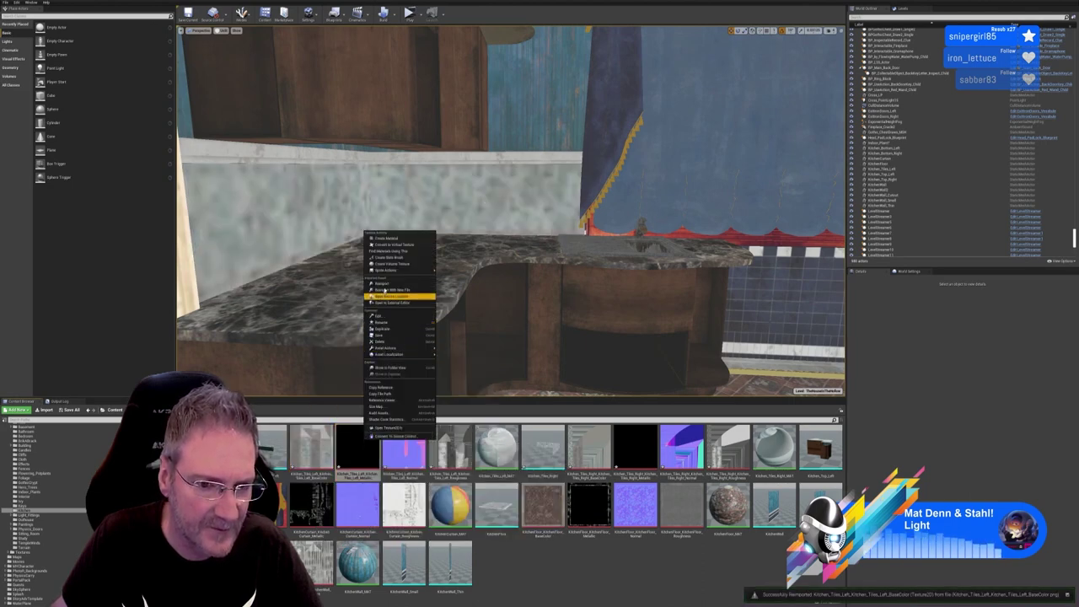
pyautogui.click(381, 283)
pyautogui.rightClick(404, 445)
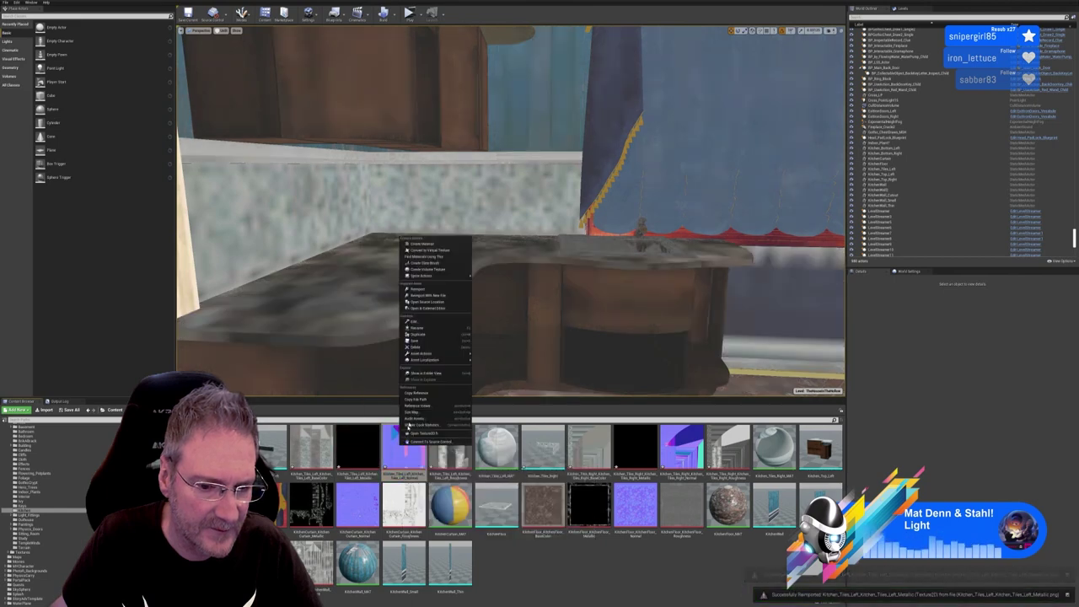
pyautogui.click(419, 290)
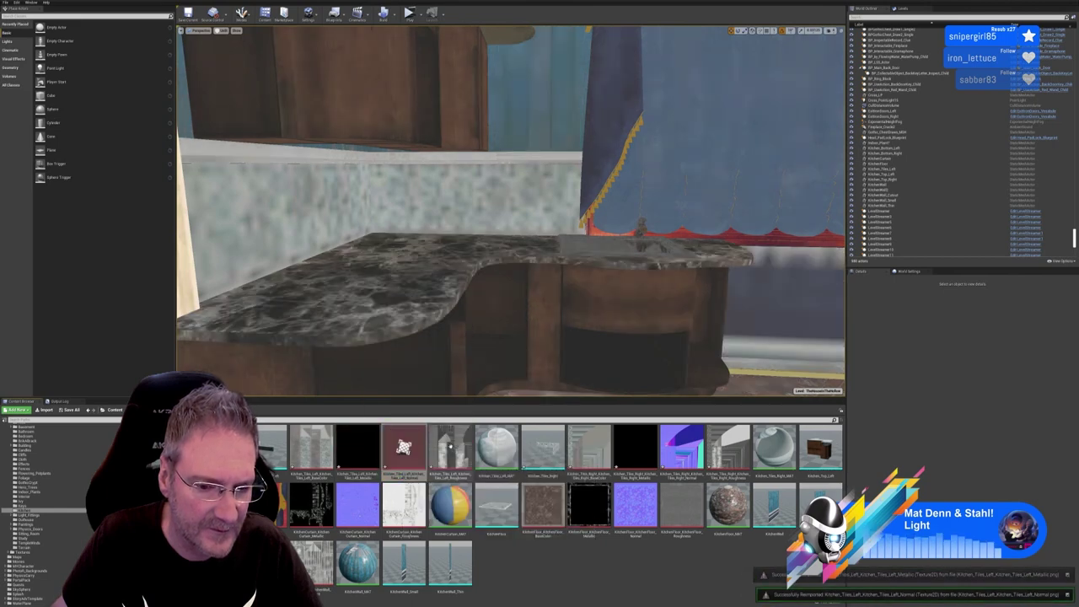
pyautogui.rightClick(449, 446)
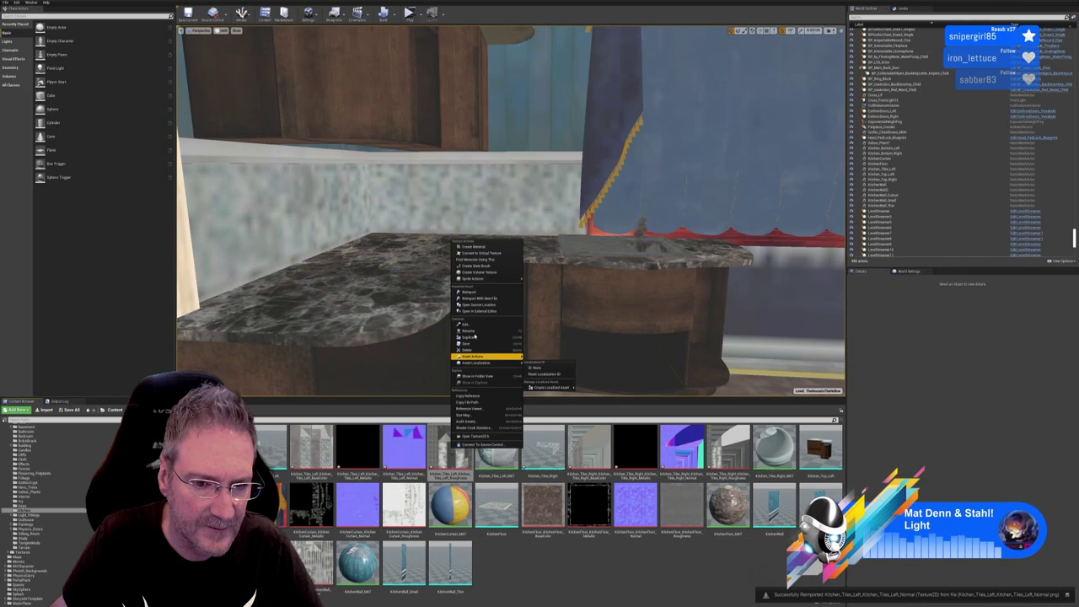
pyautogui.click(473, 292)
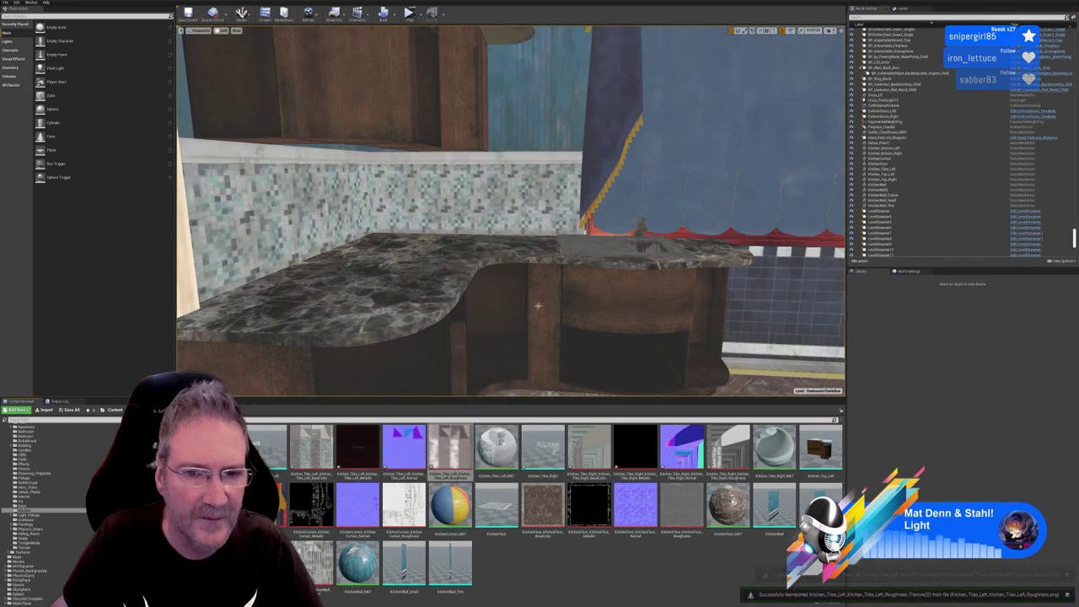
# Examine the updated tile backsplash in the kitchen, especially where its end meets the curtain and window frame
pyautogui.moveTo(558, 308); pyautogui.dragTo(541, 303, button='right')
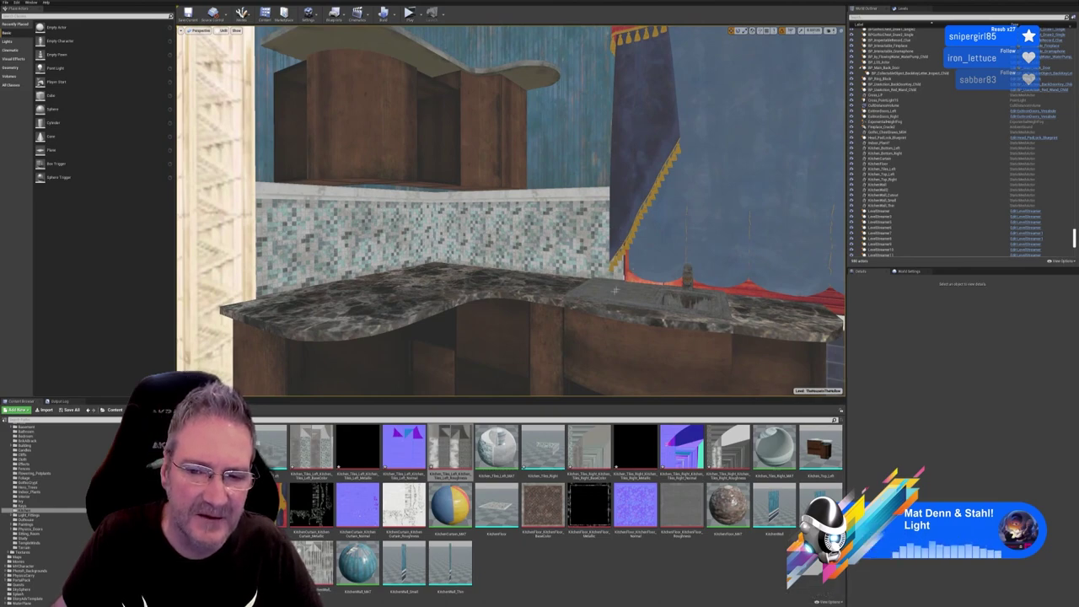
pyautogui.moveTo(614, 290); pyautogui.dragTo(541, 257, button='right')
pyautogui.moveTo(469, 254); pyautogui.dragTo(400, 277, button='right')
pyautogui.moveTo(506, 268); pyautogui.dragTo(320, 268, button='right')
pyautogui.moveTo(565, 268); pyautogui.dragTo(515, 268, button='right')
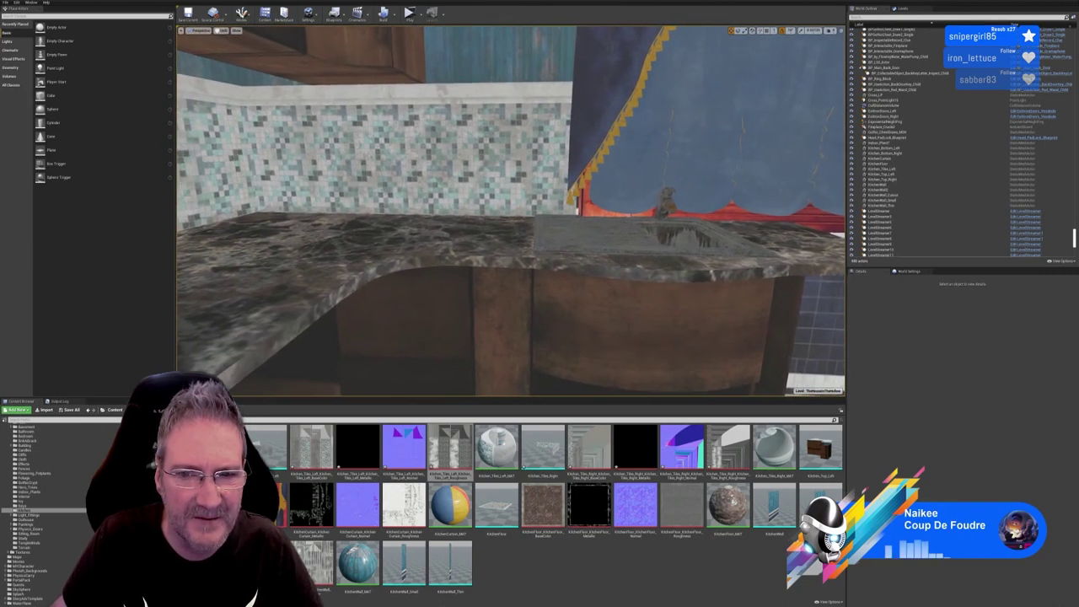
pyautogui.moveTo(515, 268)
pyautogui.mouseDown(button='right')
pyautogui.moveTo(515, 236)
pyautogui.moveTo(527, 323)
pyautogui.moveTo(613, 221)
pyautogui.moveTo(612, 287)
pyautogui.moveTo(565, 253)
pyautogui.moveTo(489, 252)
pyautogui.moveTo(396, 217)
pyautogui.moveTo(514, 231)
pyautogui.moveTo(527, 240)
pyautogui.moveTo(503, 272)
pyautogui.moveTo(572, 253)
pyautogui.moveTo(509, 261)
pyautogui.mouseUp(button='right')
pyautogui.press('s')
pyautogui.press('w')
pyautogui.press('d')
# Select the three red frame pieces around the curtained window, check how they meet the tiles, and clear the selection
pyautogui.click(465, 251)
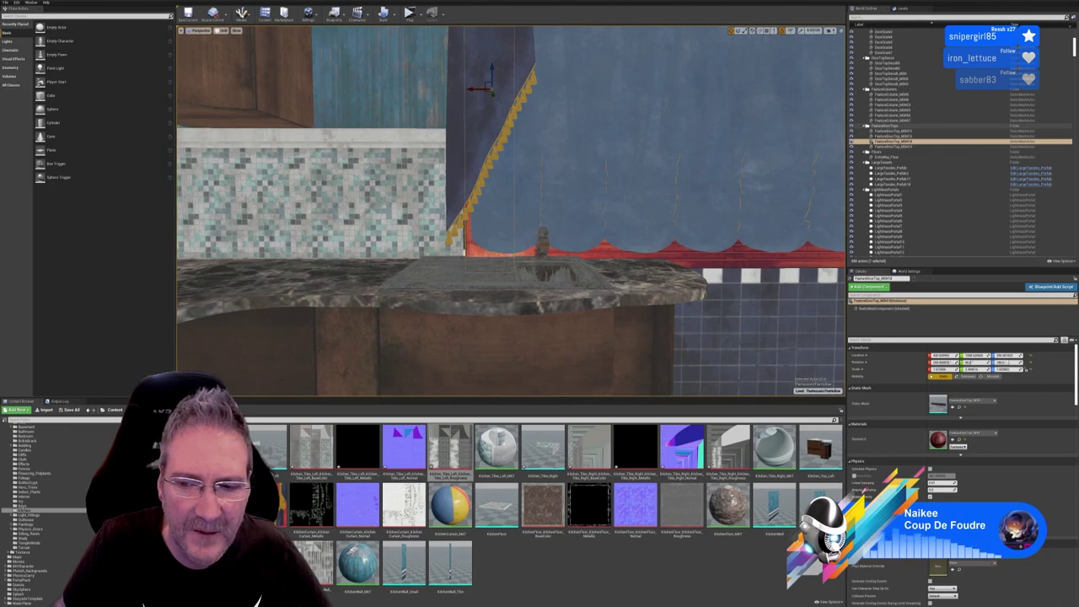
pyautogui.moveTo(466, 251); pyautogui.dragTo(616, 287, button='right')
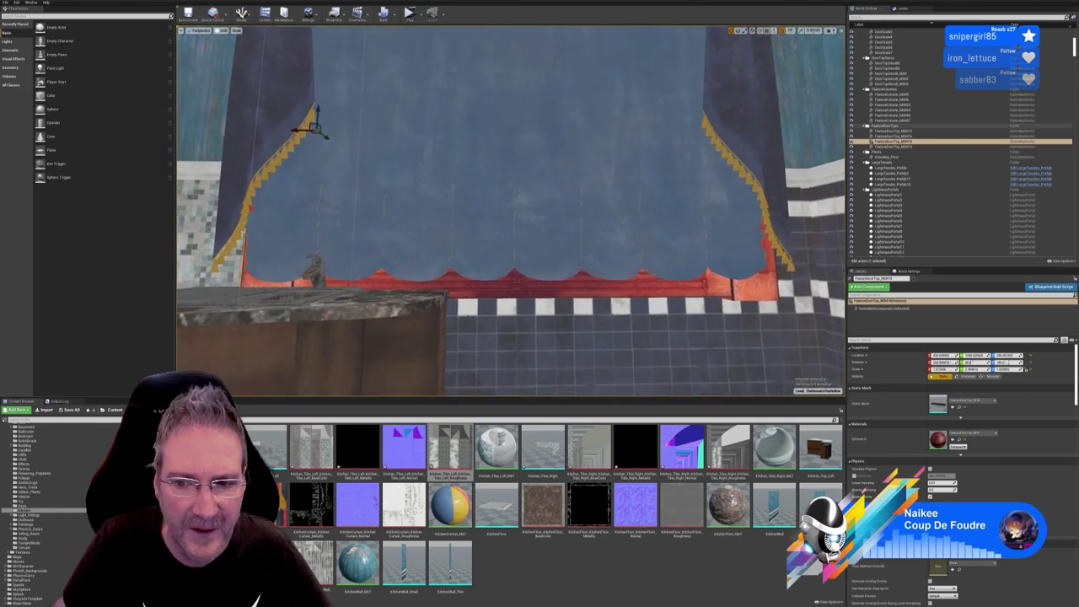
pyautogui.keyDown('ctrl'); pyautogui.click(576, 294); pyautogui.keyUp('ctrl')
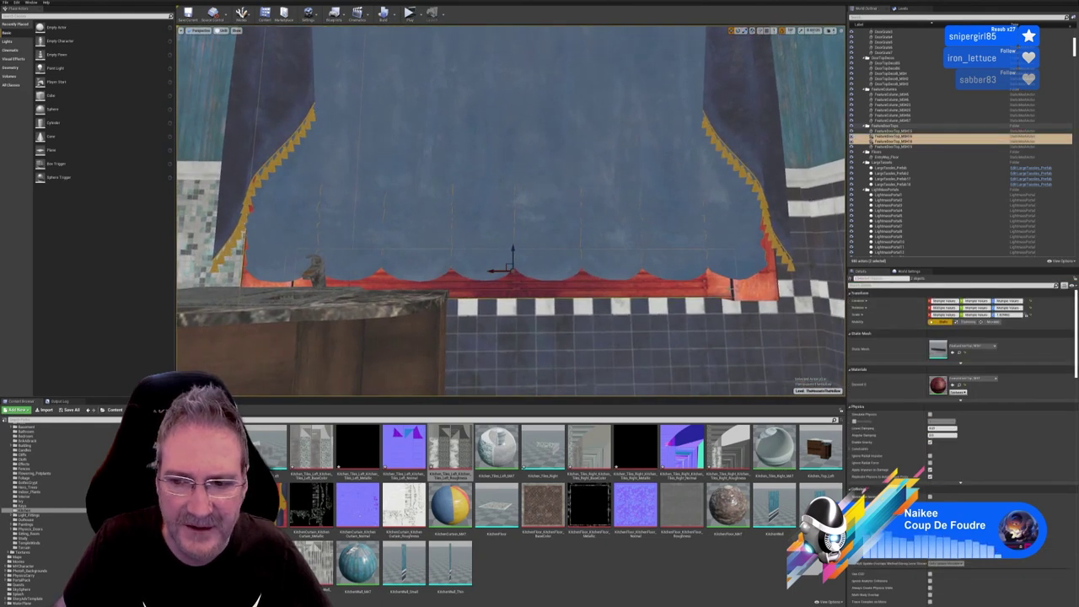
pyautogui.keyDown('ctrl'); pyautogui.click(753, 287); pyautogui.keyUp('ctrl')
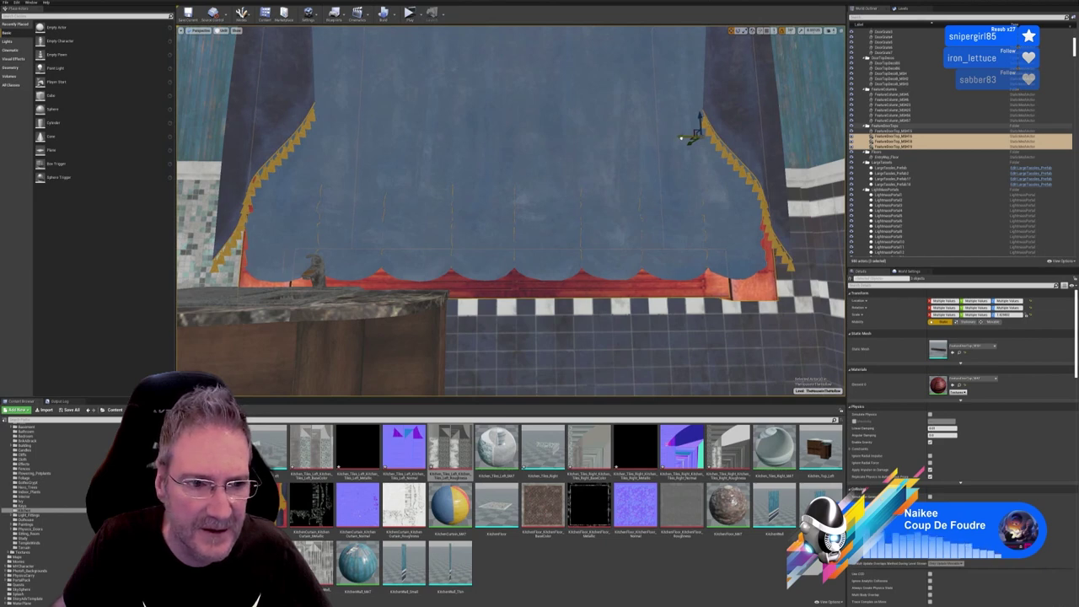
pyautogui.moveTo(685, 301); pyautogui.dragTo(830, 291, button='middle')
pyautogui.moveTo(687, 165); pyautogui.dragTo(644, 182, button='right')
pyautogui.press('Escape')
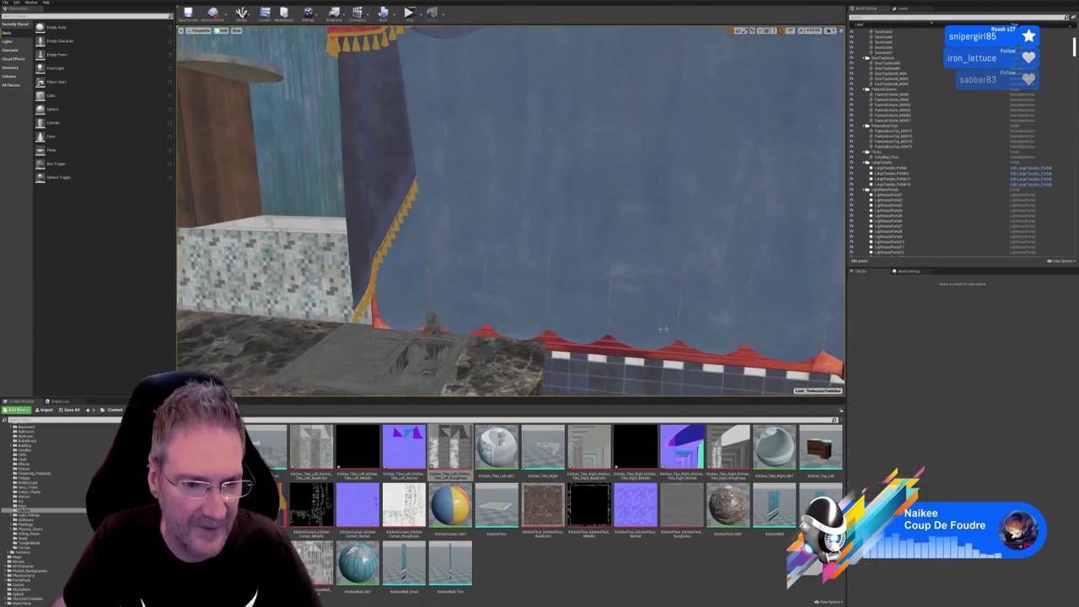
# Place the Kitchen_Tiles_Right mesh on the floor by the empty corner counter and rotate it to match the corner
pyautogui.moveTo(529, 321)
pyautogui.mouseDown(button='right')
pyautogui.moveTo(531, 299)
pyautogui.moveTo(455, 337)
pyautogui.moveTo(443, 330)
pyautogui.moveTo(432, 317)
pyautogui.moveTo(476, 257)
pyautogui.moveTo(493, 295)
pyautogui.moveTo(400, 312)
pyautogui.moveTo(569, 295)
pyautogui.moveTo(512, 306)
pyautogui.moveTo(524, 324)
pyautogui.mouseUp(button='right')
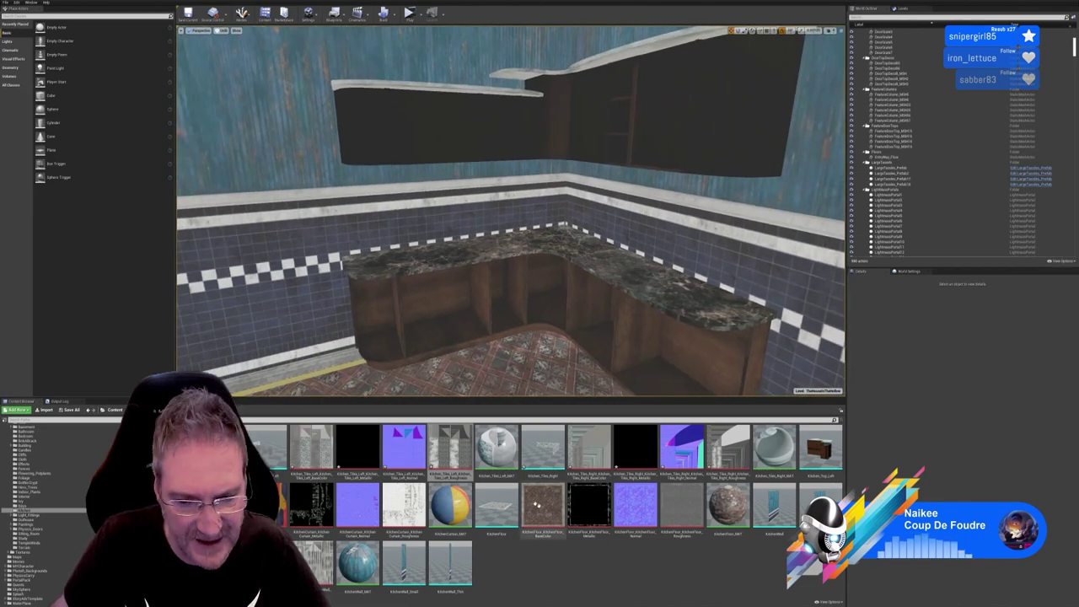
pyautogui.moveTo(543, 447); pyautogui.dragTo(540, 341)
pyautogui.moveTo(540, 341); pyautogui.dragTo(578, 388, button='right')
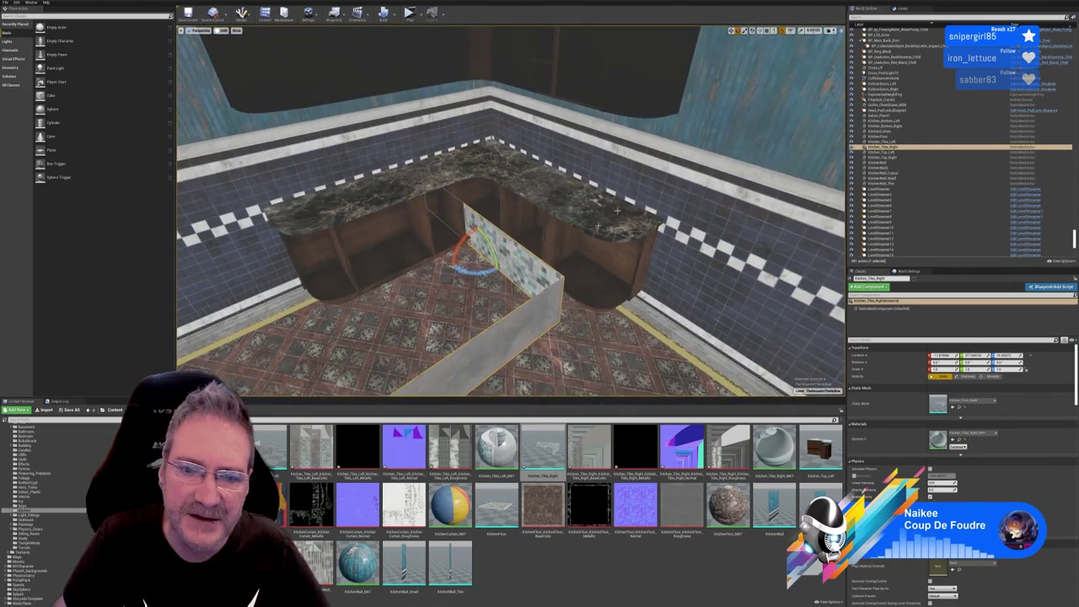
pyautogui.moveTo(477, 272); pyautogui.dragTo(548, 258)
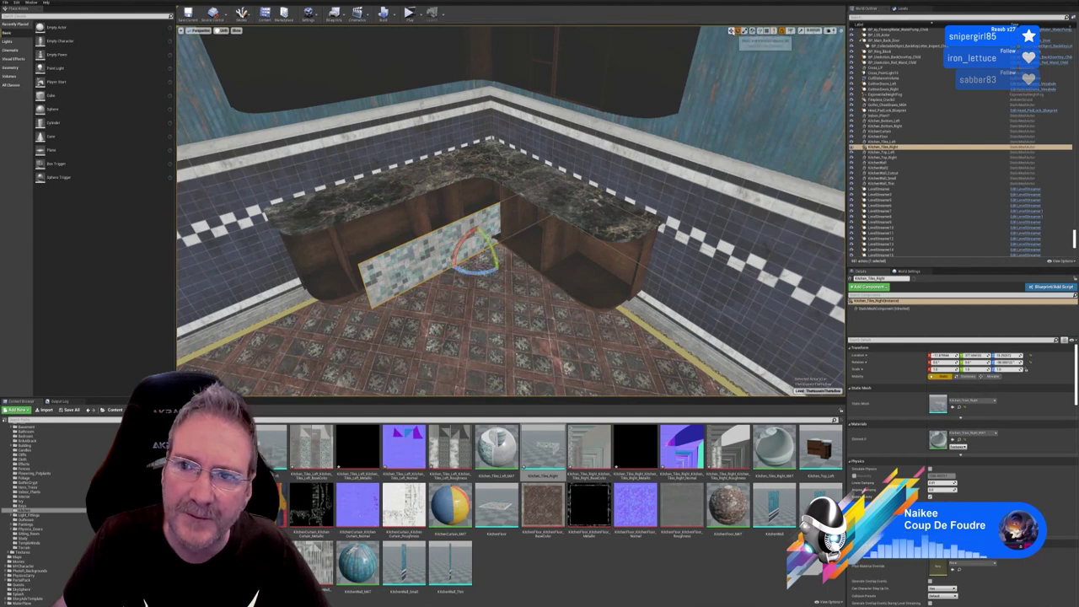
# Move the right tile backsplash up onto the corner walls, between the marble countertop and the white wall trim
pyautogui.click(733, 30)
pyautogui.moveTo(488, 260); pyautogui.dragTo(404, 181)
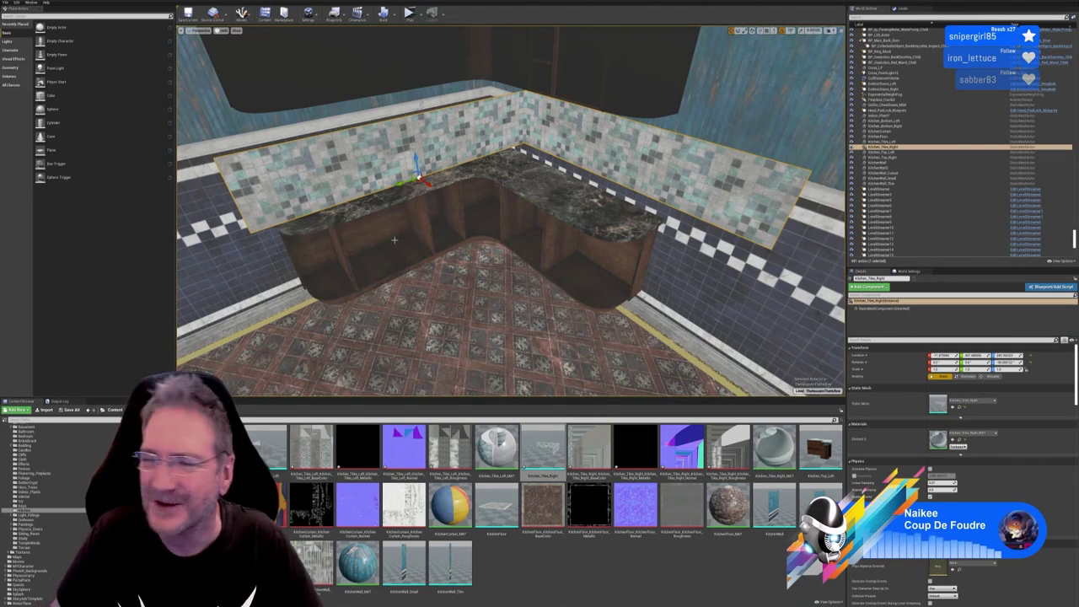
pyautogui.moveTo(316, 363); pyautogui.dragTo(287, 362, button='right')
pyautogui.moveTo(467, 347); pyautogui.dragTo(415, 331, button='right')
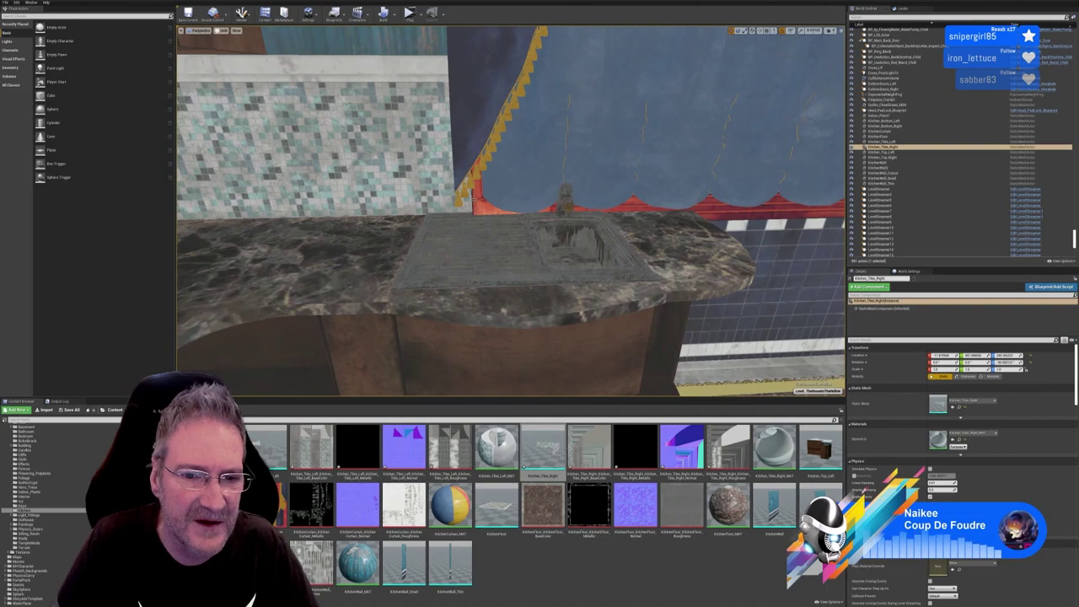
pyautogui.moveTo(475, 220); pyautogui.dragTo(527, 180, button='right')
pyautogui.moveTo(527, 226)
pyautogui.mouseDown(button='right')
pyautogui.moveTo(544, 221)
pyautogui.moveTo(527, 212)
pyautogui.mouseUp(button='right')
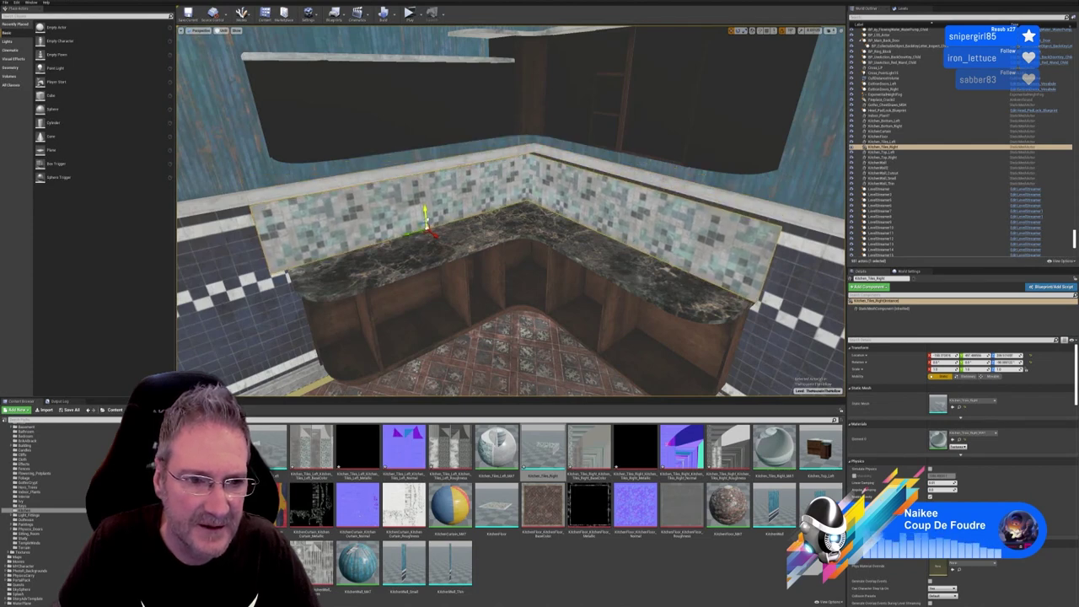
# Shift the right tile backsplash along the wall so it sits flush in the corner and lines up with the counter's end
pyautogui.moveTo(447, 260); pyautogui.dragTo(450, 245, button='right')
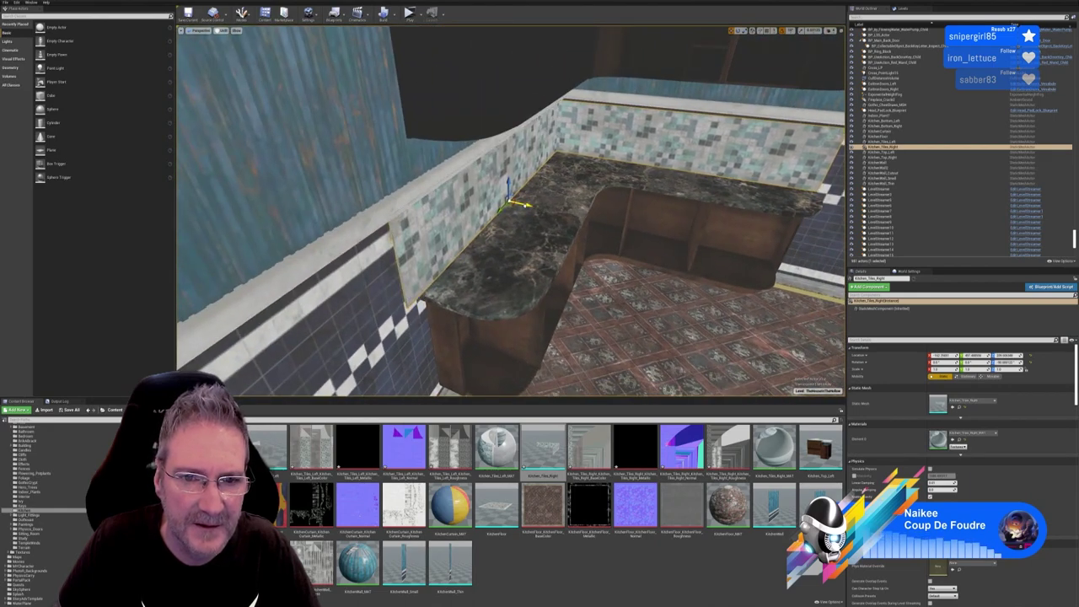
pyautogui.moveTo(450, 245); pyautogui.dragTo(569, 197, button='right')
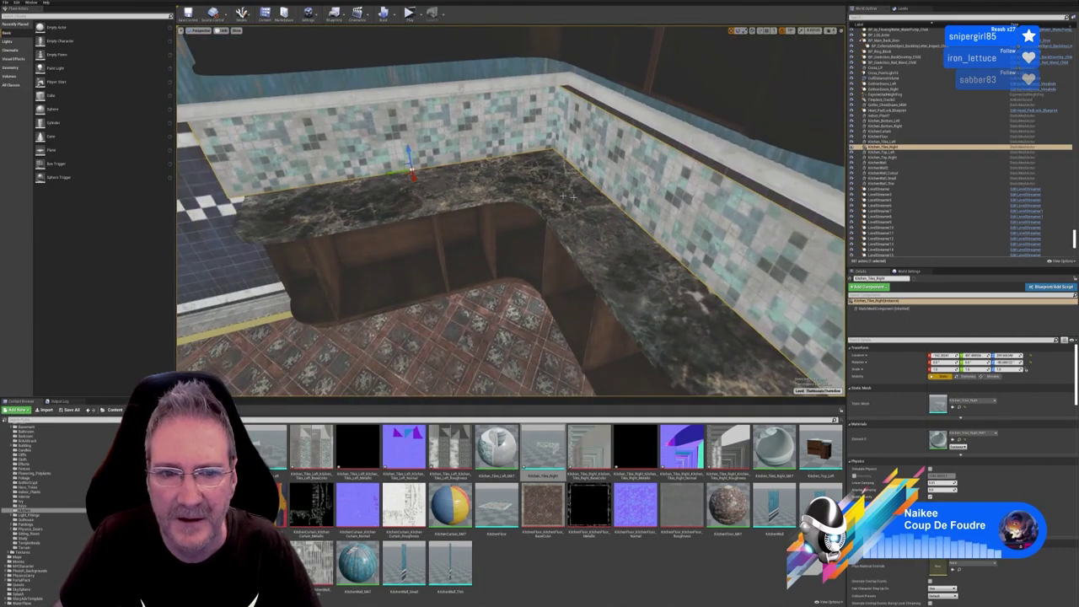
pyautogui.moveTo(395, 173); pyautogui.dragTo(410, 172)
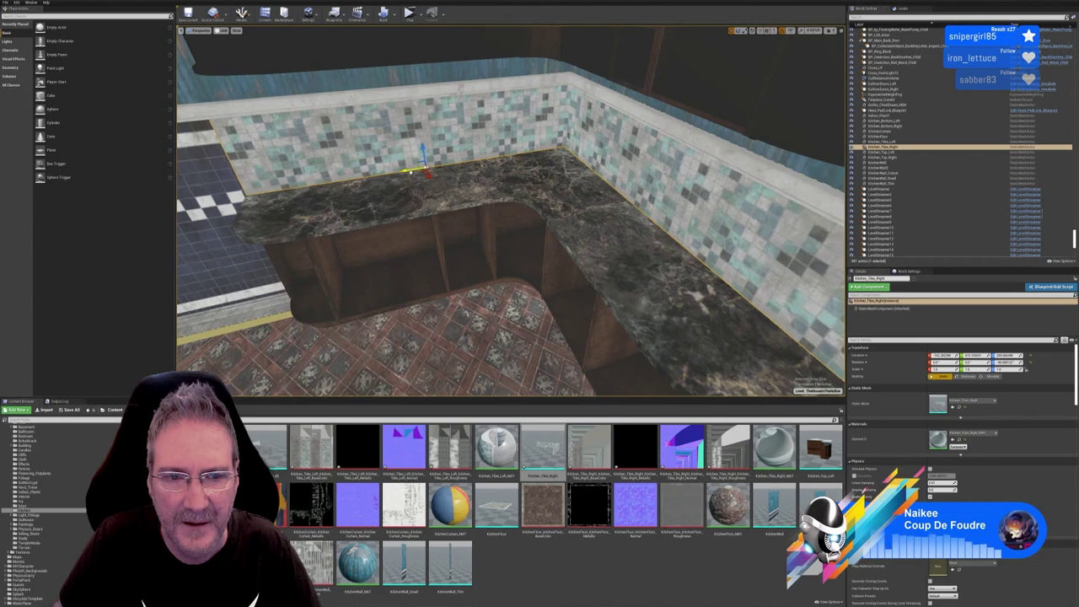
pyautogui.moveTo(385, 239)
pyautogui.mouseDown(button='right')
pyautogui.moveTo(364, 226)
pyautogui.moveTo(573, 220)
pyautogui.moveTo(379, 236)
pyautogui.moveTo(390, 226)
pyautogui.mouseUp(button='right')
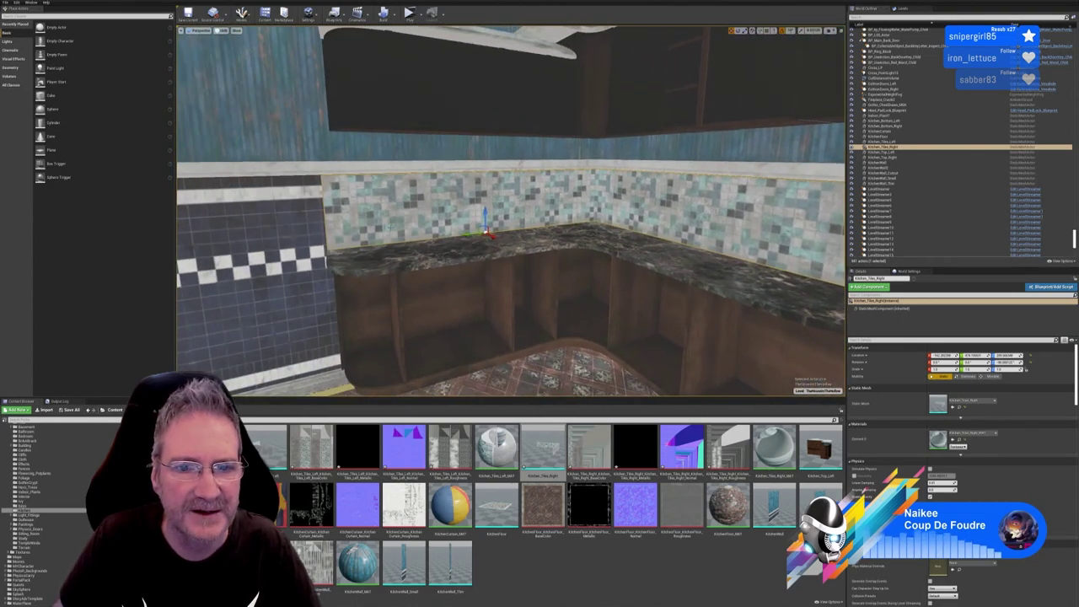
# Lower the Kitchen_Top_Right wall cabinets to the trim above the right tiles and clear the selection
pyautogui.click(547, 110)
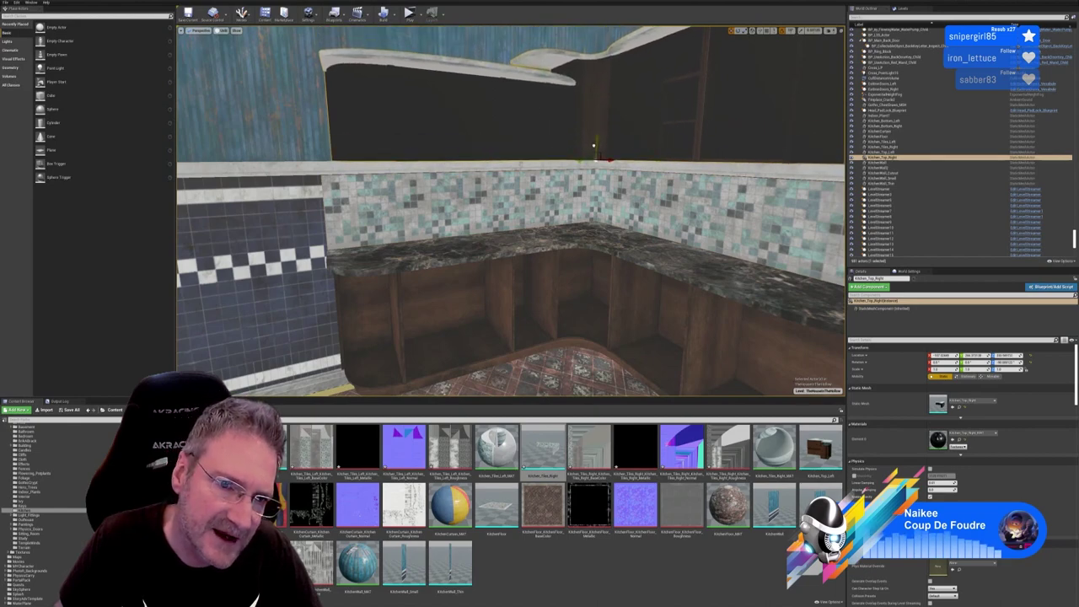
pyautogui.moveTo(561, 194); pyautogui.dragTo(489, 216, button='right')
pyautogui.moveTo(345, 245); pyautogui.dragTo(362, 244, button='right')
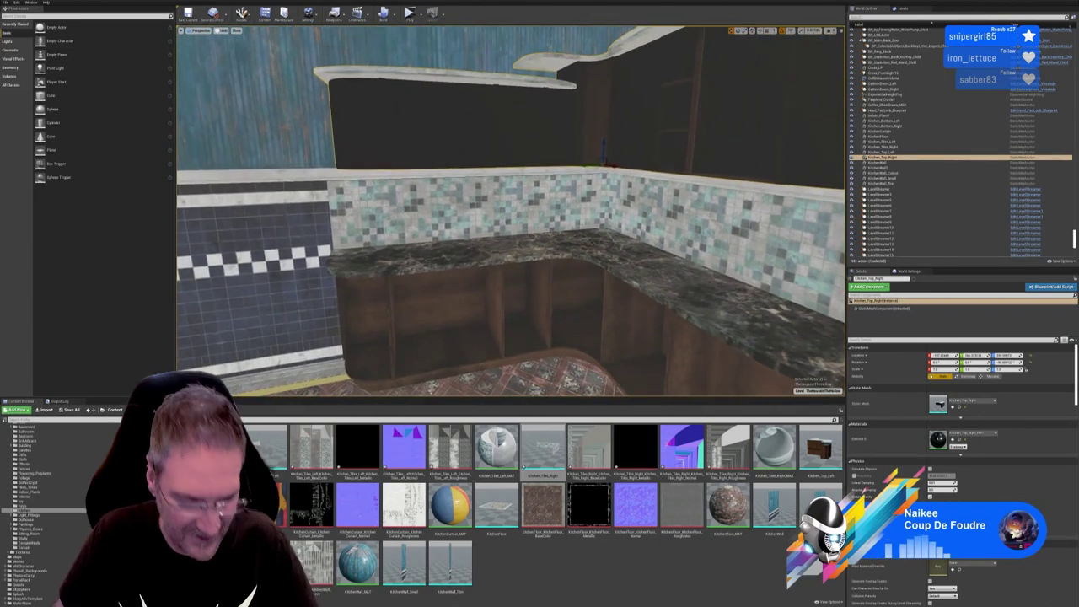
pyautogui.press('Escape')
# Check the tiled counters on both sides of the kitchen, and save all unsaved levels and assets
pyautogui.moveTo(510, 211); pyautogui.dragTo(211, 245, button='right')
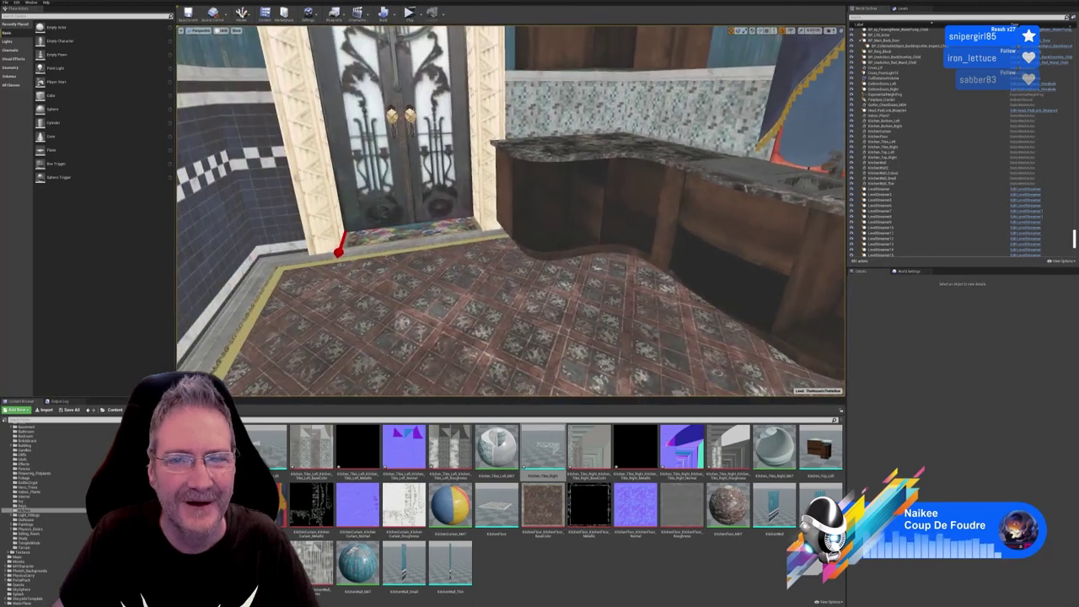
pyautogui.moveTo(312, 254); pyautogui.dragTo(253, 253, button='right')
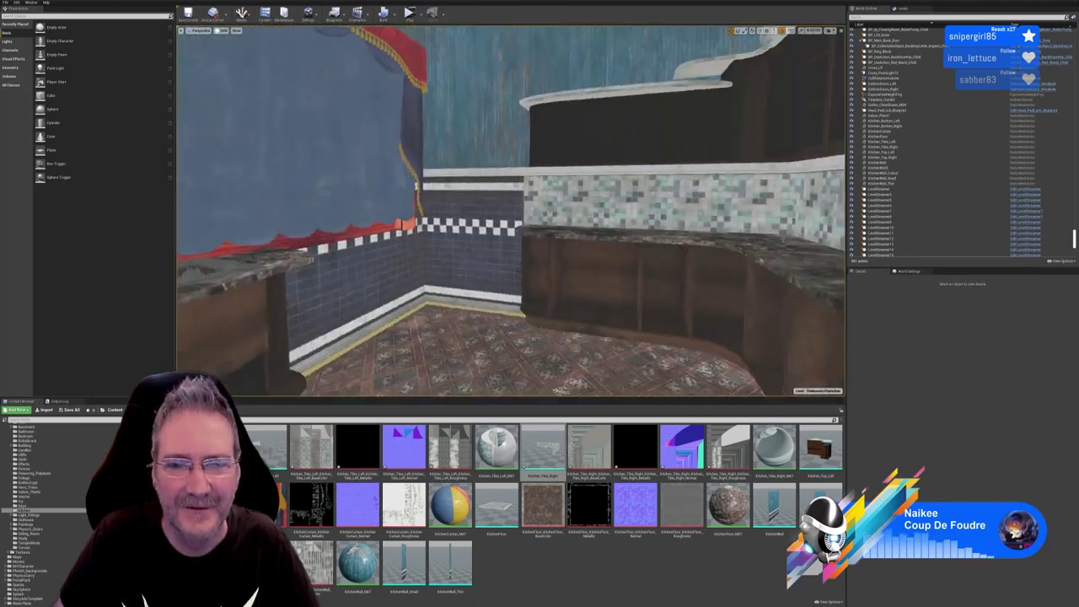
pyautogui.moveTo(422, 252); pyautogui.dragTo(262, 245, button='right')
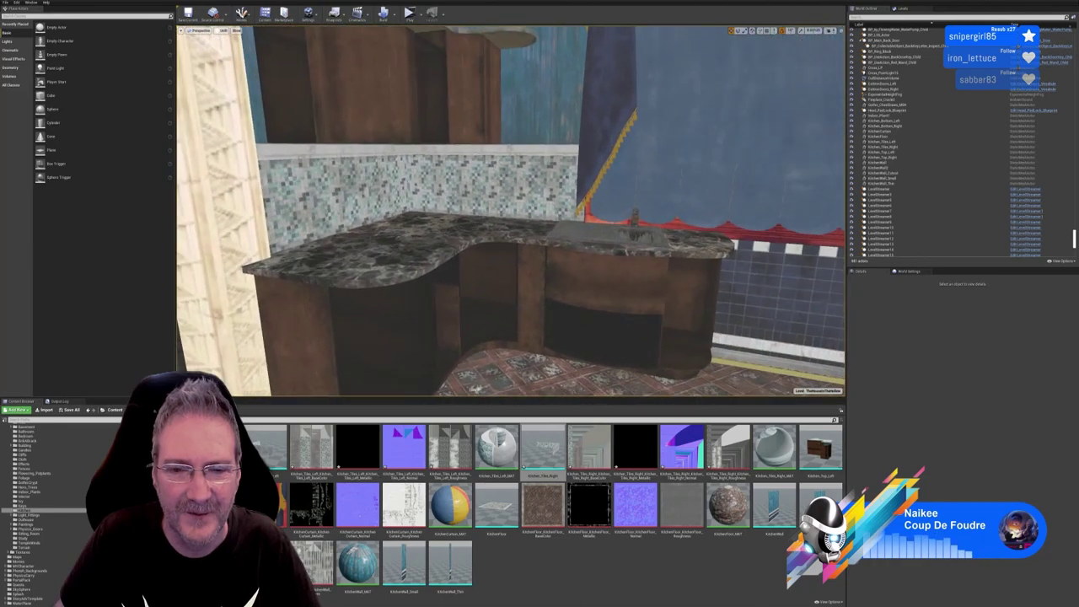
pyautogui.moveTo(511, 211); pyautogui.dragTo(604, 164, button='right')
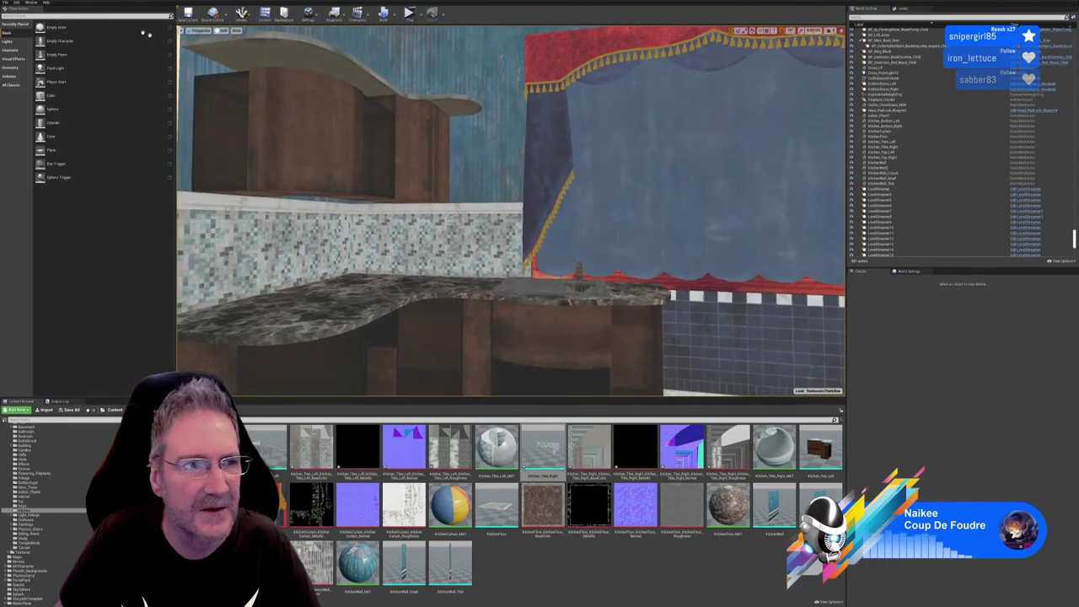
pyautogui.click(5, 4)
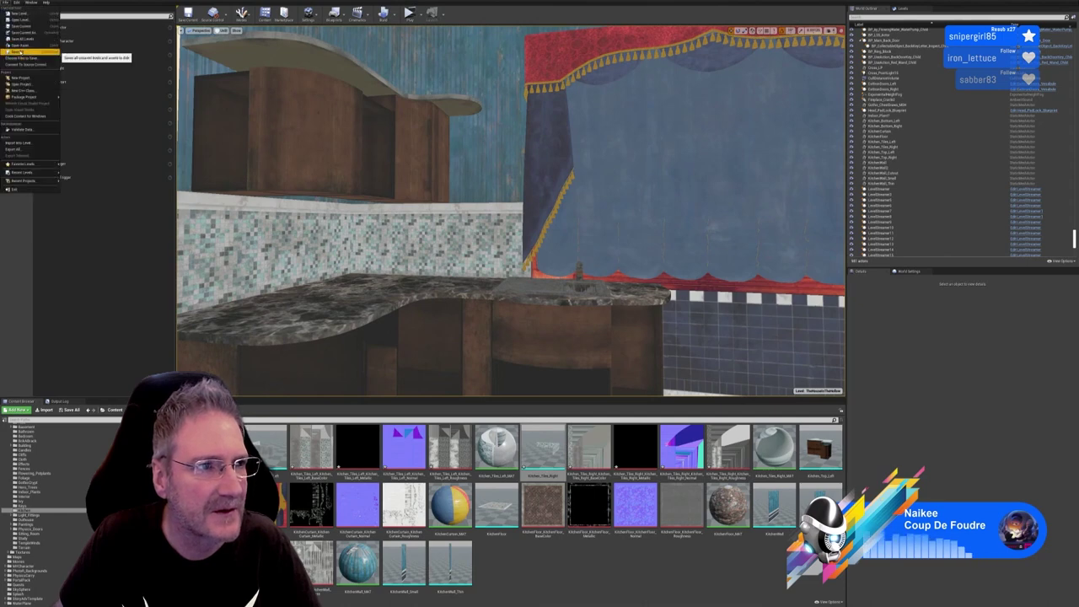
pyautogui.click(21, 51)
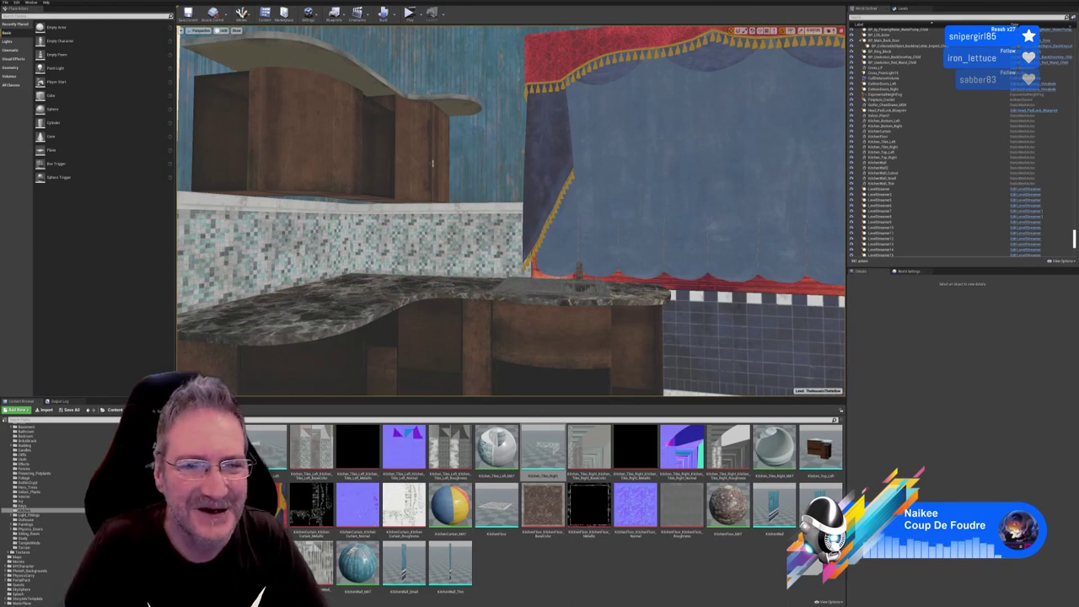
pyautogui.moveTo(381, 126); pyautogui.dragTo(590, 207, button='right')
pyautogui.moveTo(640, 109); pyautogui.dragTo(839, 115, button='right')
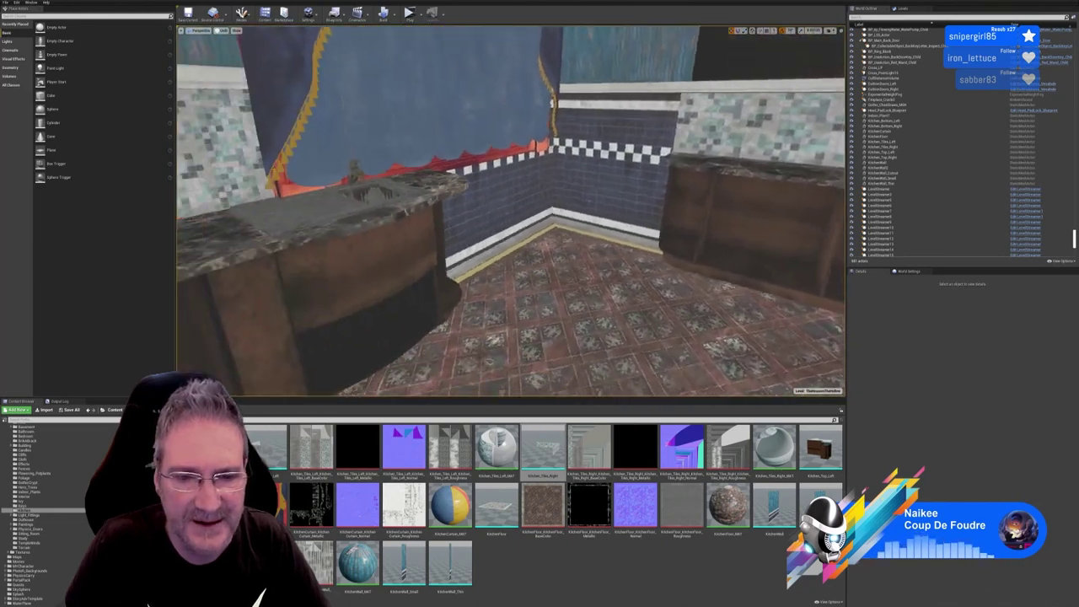
pyautogui.moveTo(481, 194); pyautogui.dragTo(354, 193, button='right')
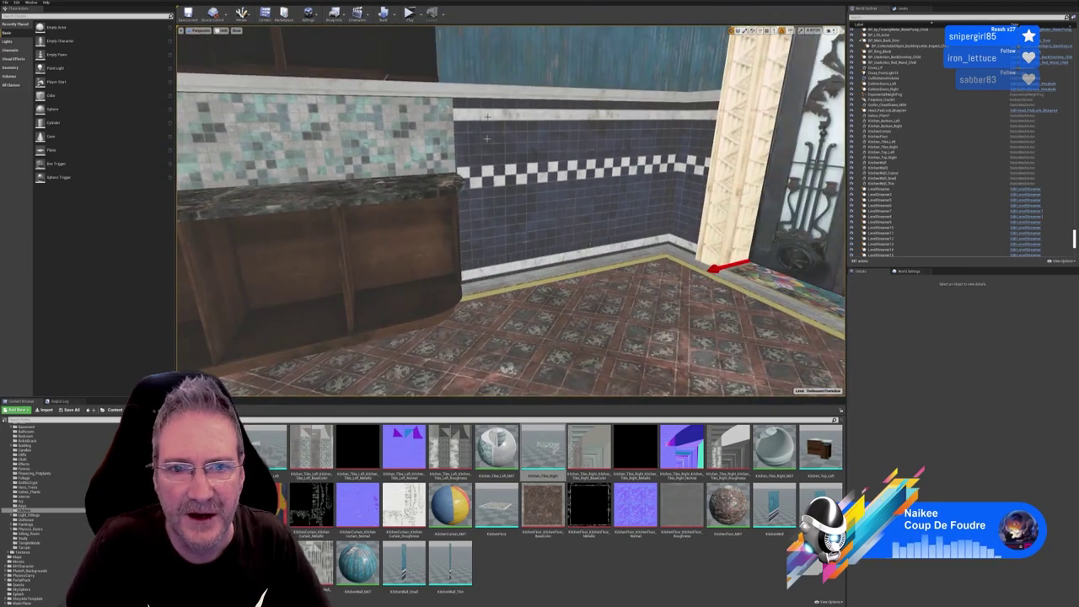
pyautogui.moveTo(509, 232); pyautogui.dragTo(379, 190, button='right')
pyautogui.moveTo(321, 238)
pyautogui.mouseDown(button='right')
pyautogui.moveTo(354, 238)
pyautogui.moveTo(261, 239)
pyautogui.moveTo(354, 240)
pyautogui.moveTo(337, 239)
pyautogui.mouseUp(button='right')
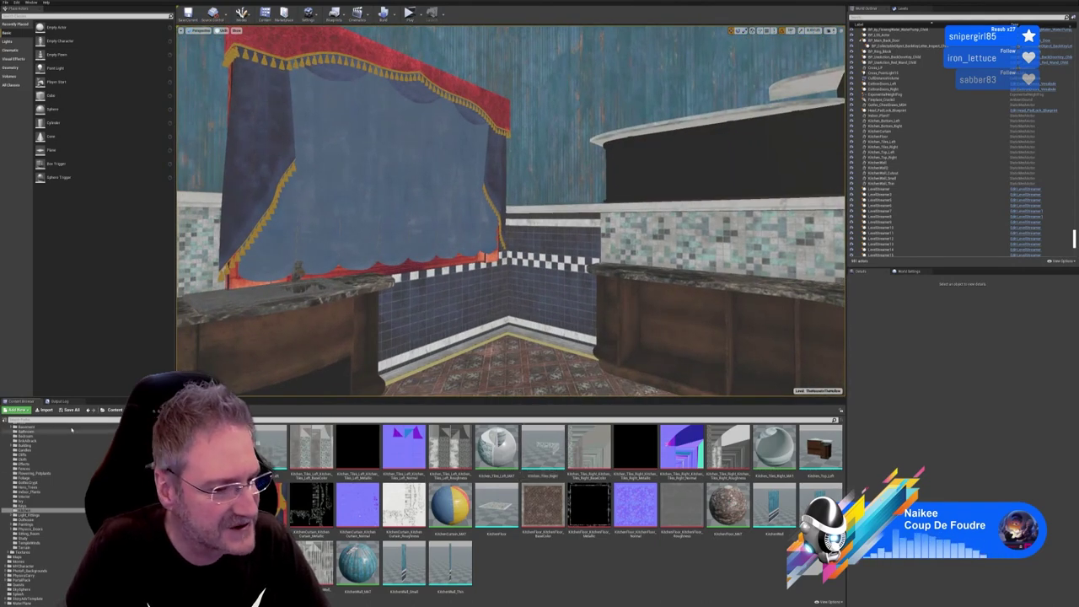
# Import the OvenBody2 static mesh from the Kitchen models' Old 3D Cooker folder, keeping the offered FBX import options
pyautogui.click(43, 409)
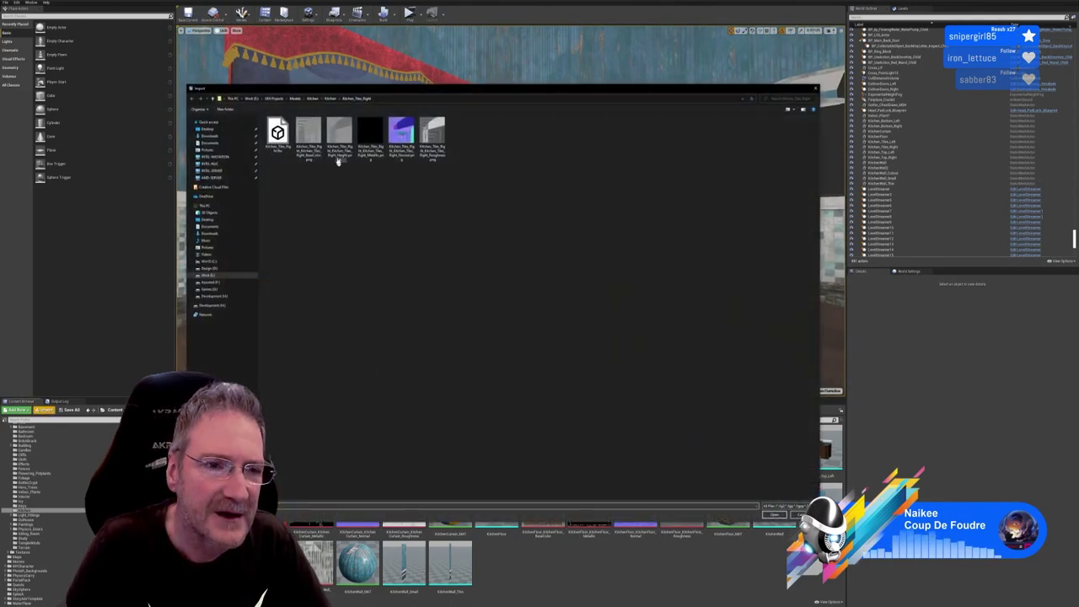
pyautogui.click(331, 98)
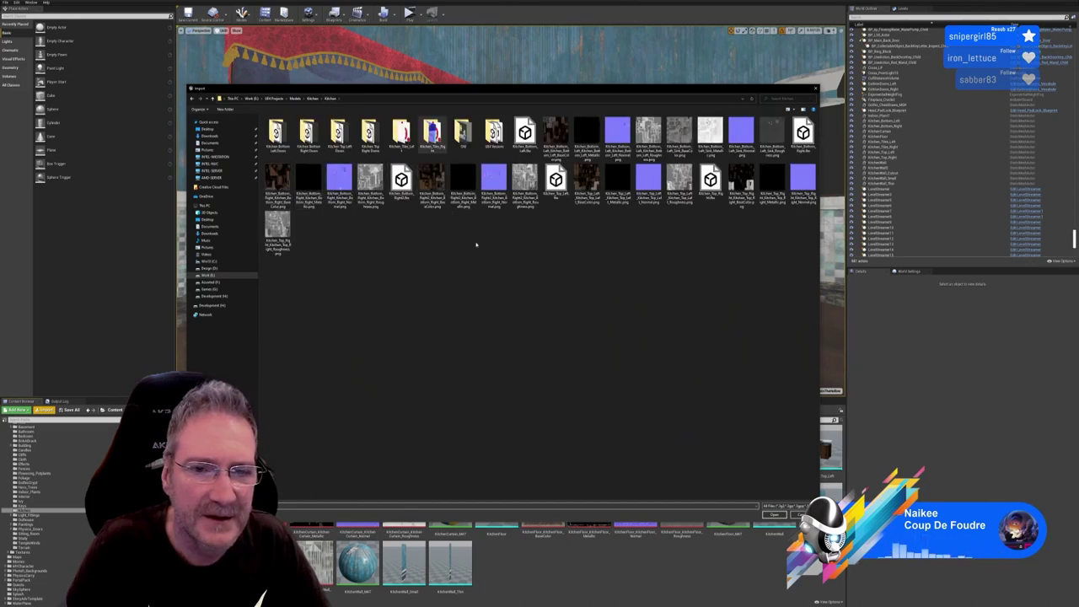
pyautogui.click(313, 99)
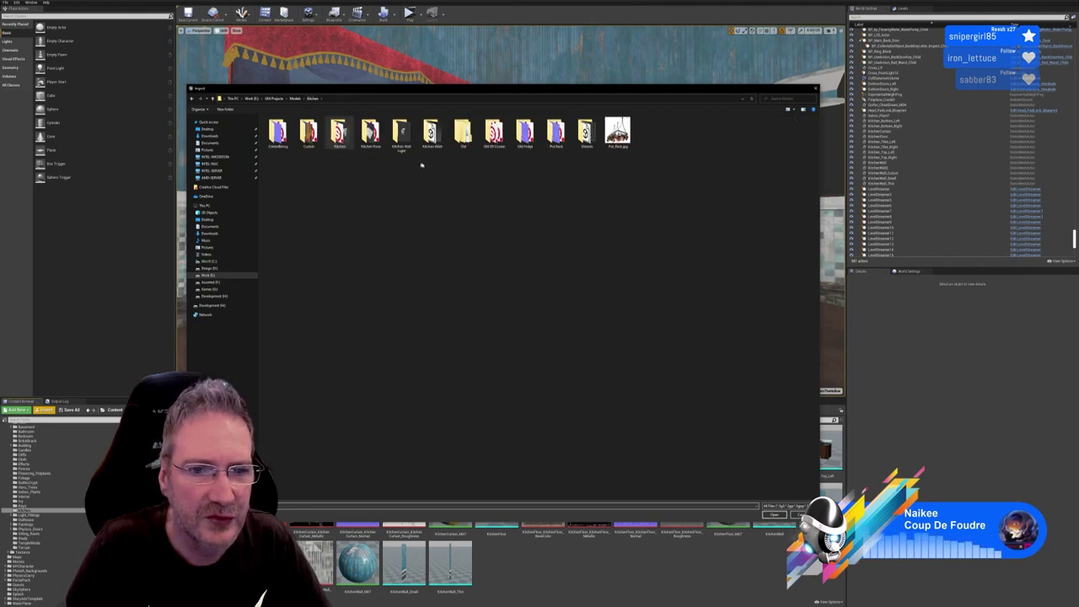
pyautogui.doubleClick(492, 135)
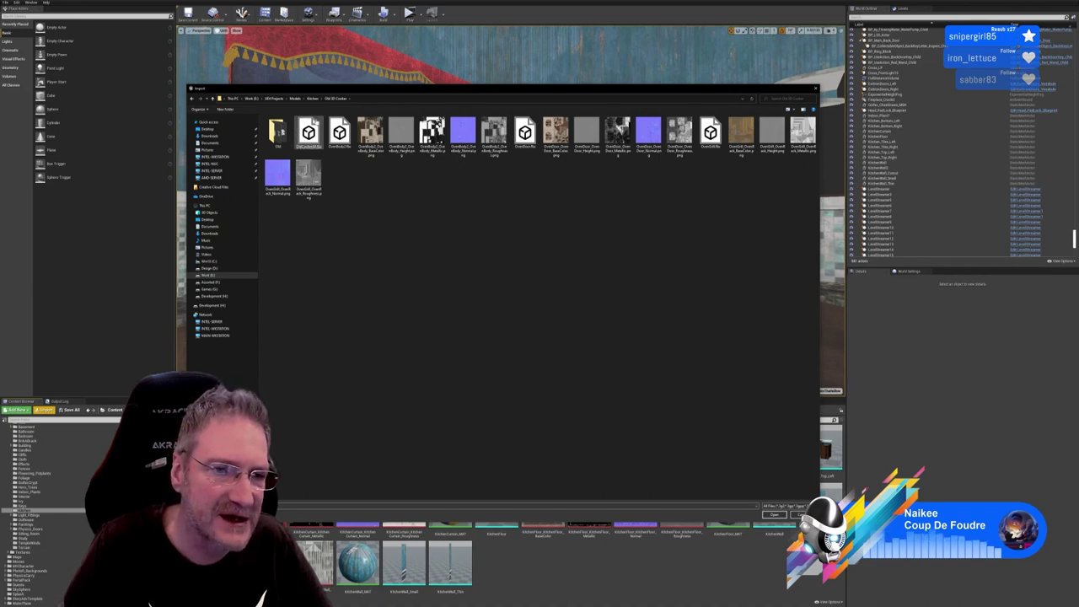
pyautogui.click(313, 150)
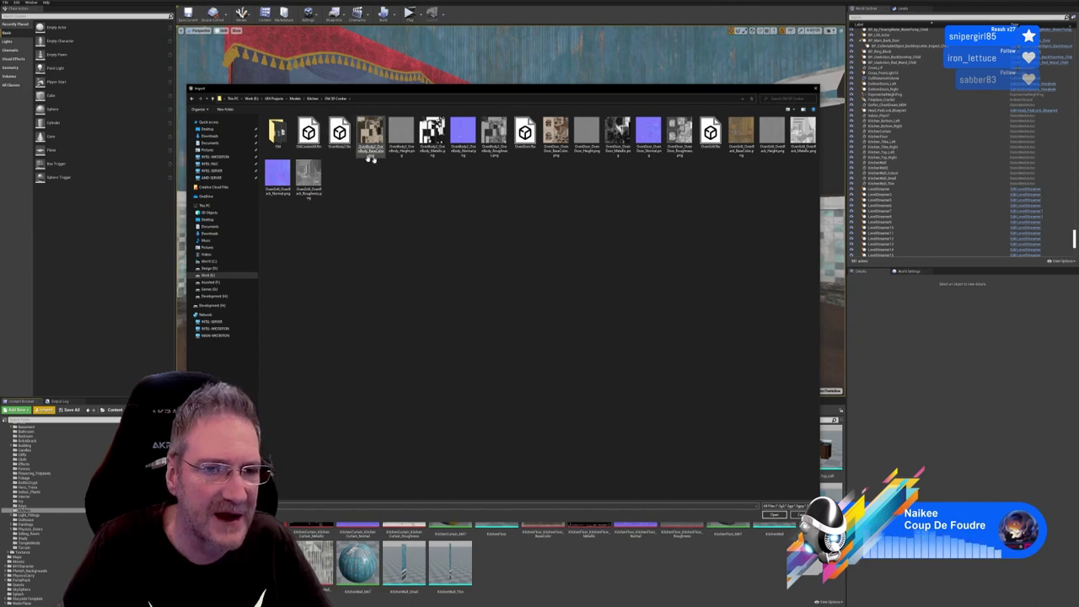
pyautogui.click(340, 141)
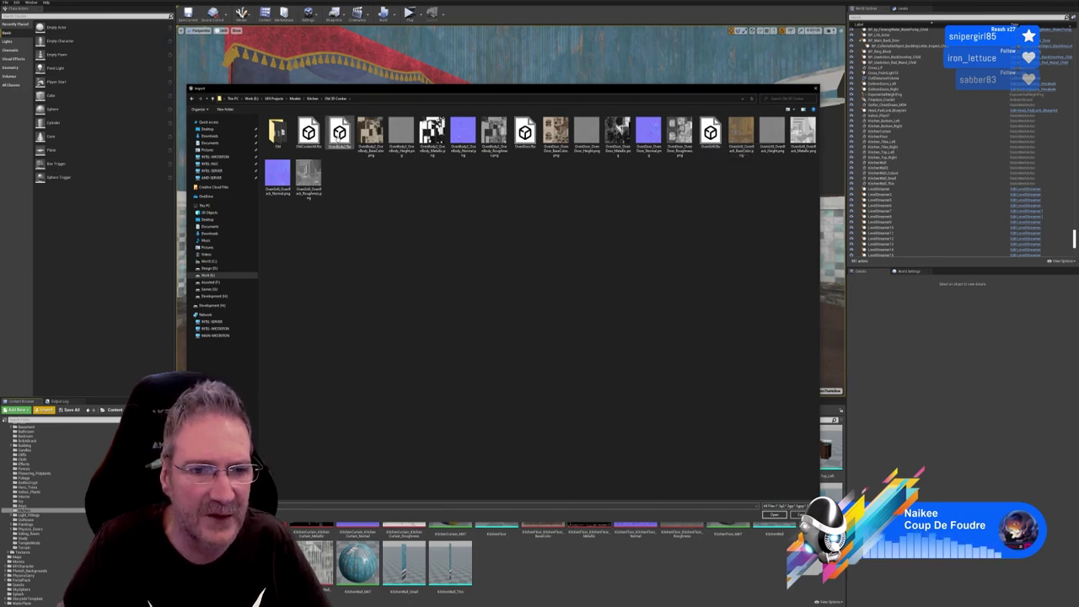
pyautogui.doubleClick(338, 133)
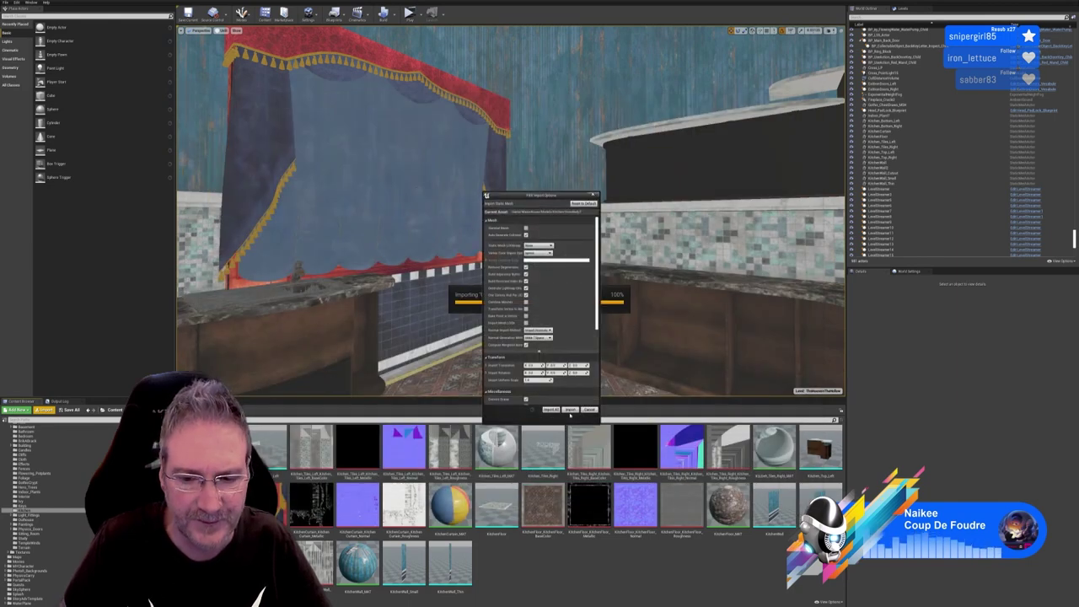
pyautogui.click(570, 410)
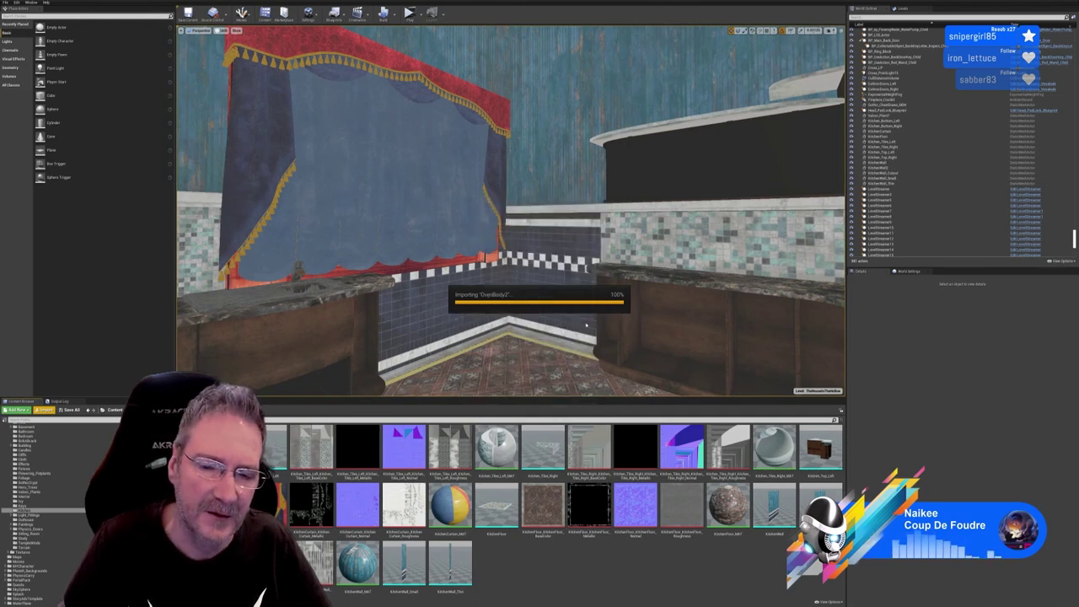
pyautogui.click(675, 217)
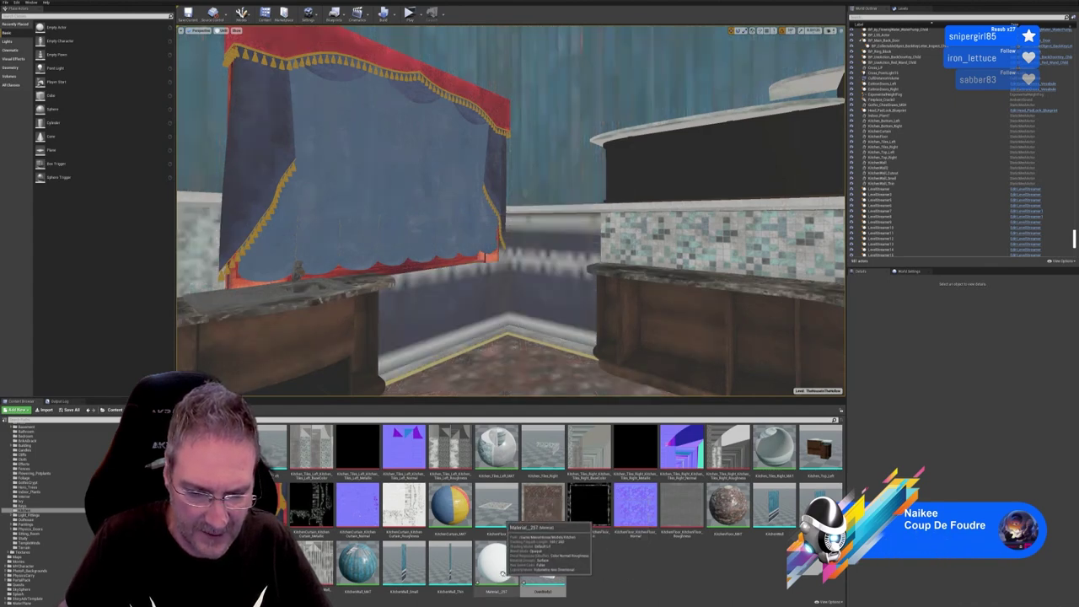
# Rename the material imported with the oven body to OvenBody2_MAT
pyautogui.click(497, 571)
pyautogui.rightClick(498, 572)
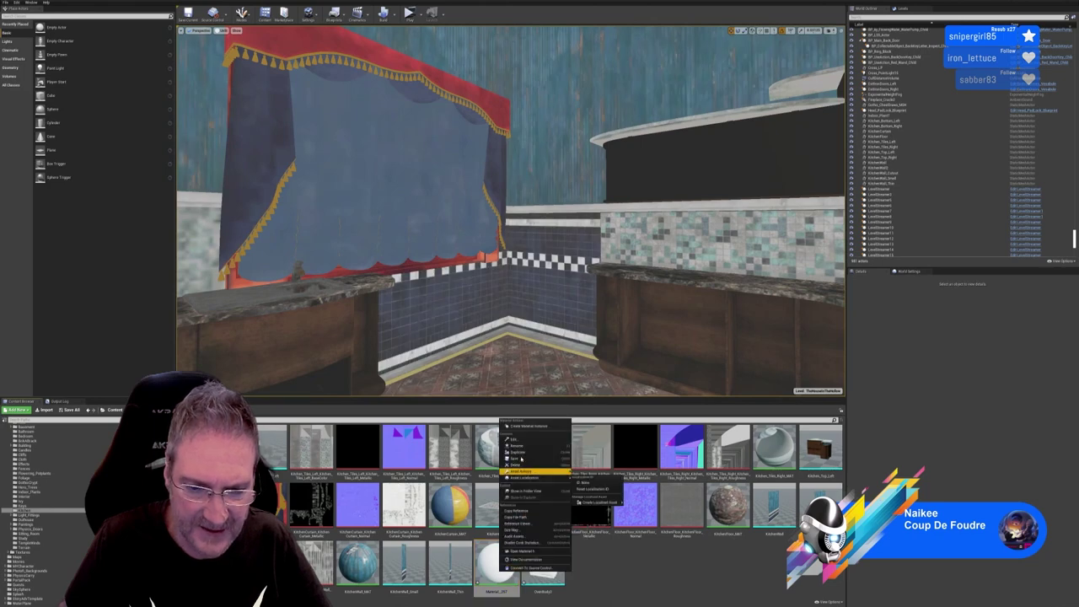
pyautogui.click(522, 448)
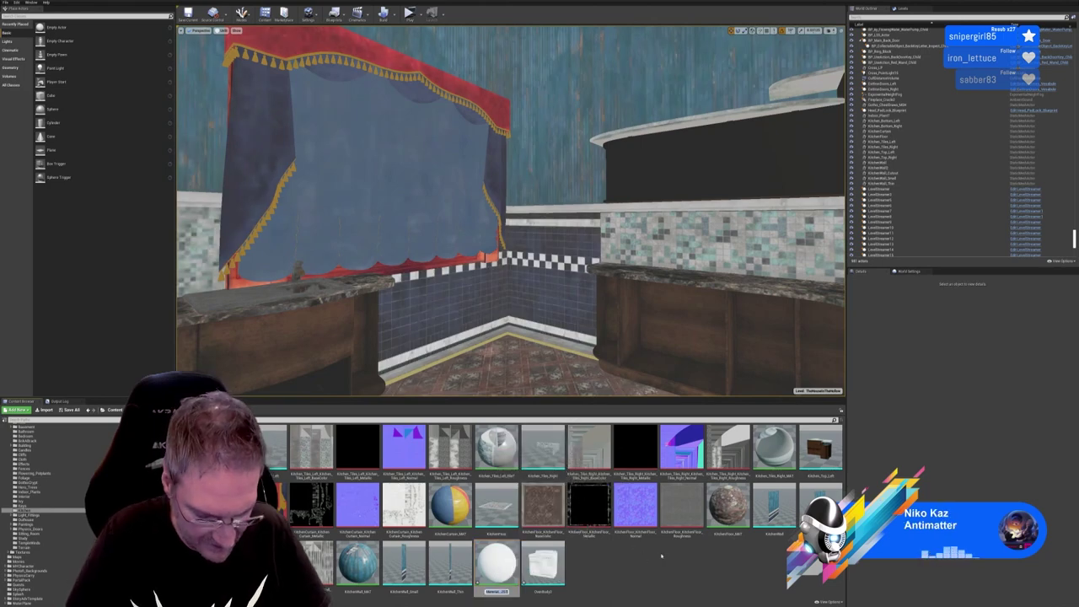
pyautogui.write('OvenBody2')
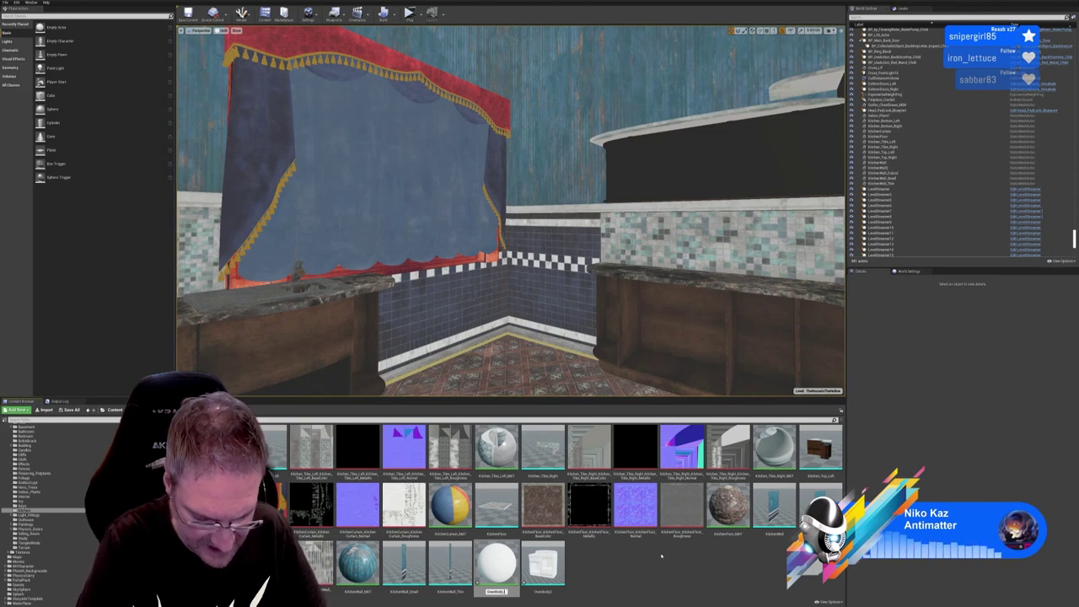
pyautogui.press('Return')
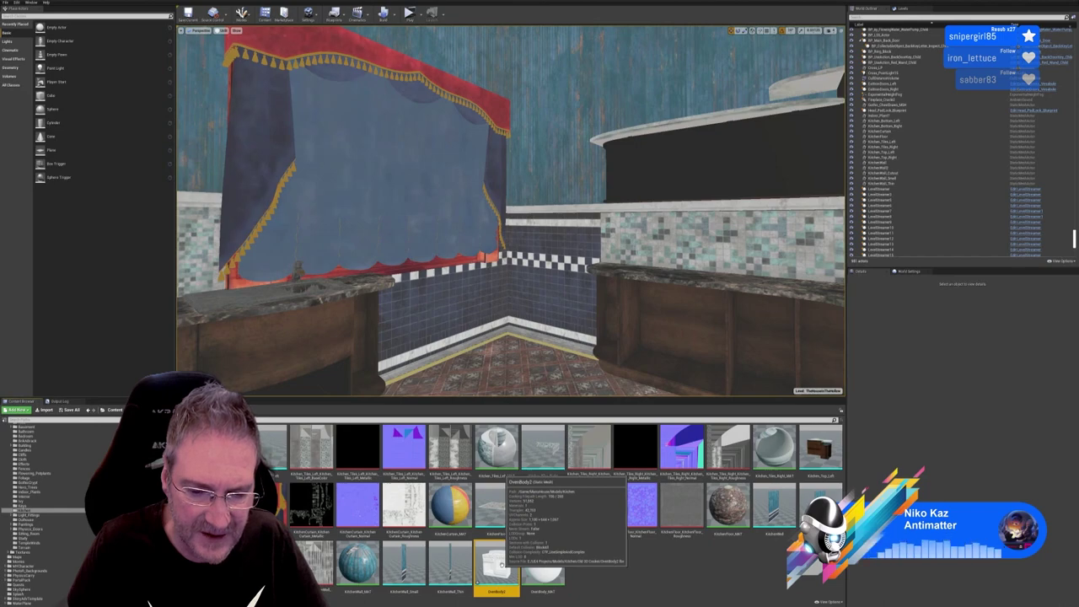
# Open the OvenBody2 static mesh, inspect its front with the knobs and oven openings, and close its editor
pyautogui.click(497, 563)
pyautogui.doubleClick(497, 563)
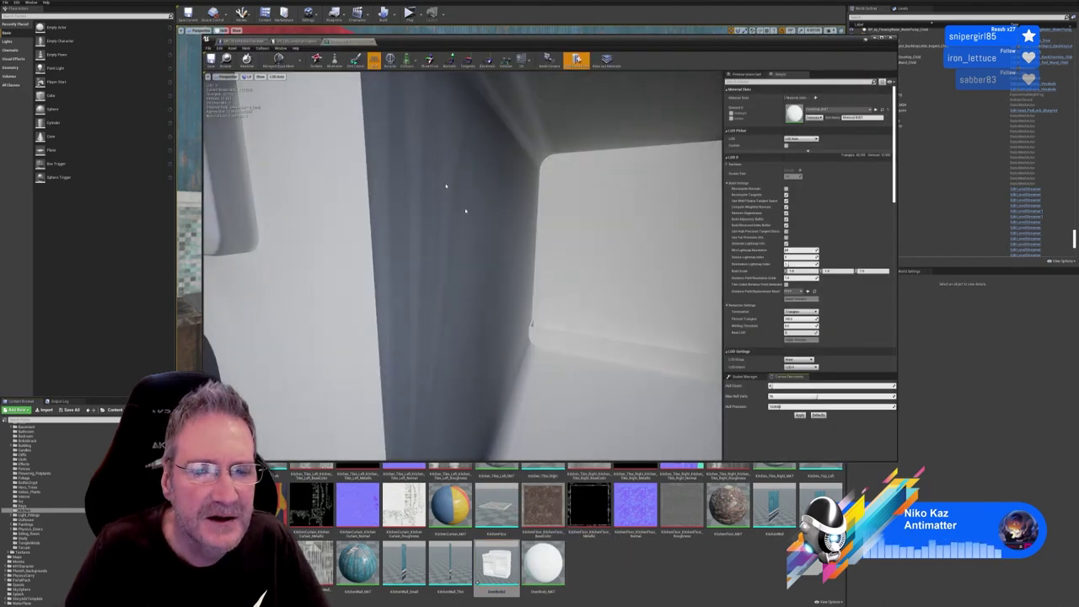
pyautogui.moveTo(465, 211); pyautogui.dragTo(459, 354)
pyautogui.moveTo(396, 218); pyautogui.dragTo(409, 203)
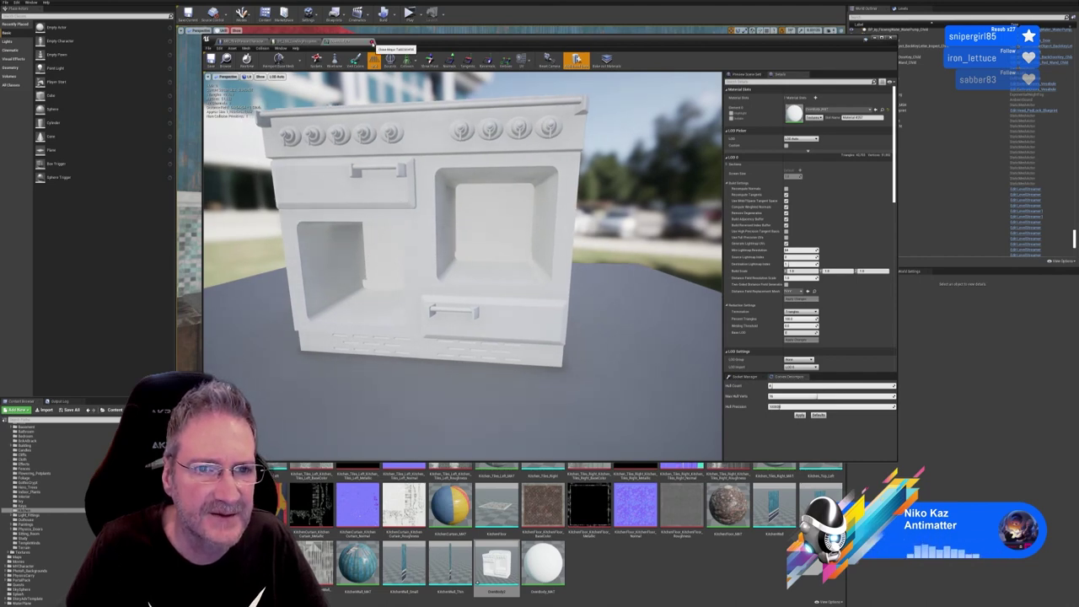
pyautogui.click(371, 42)
pyautogui.click(875, 40)
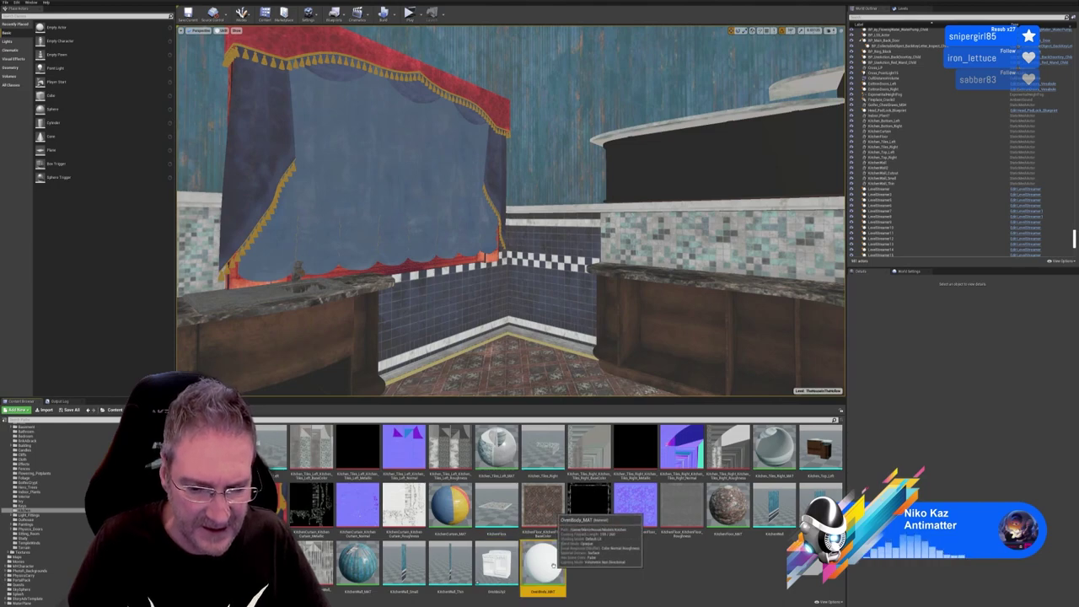
# Import the OvenBody2 BaseColor, Metallic, Normal and Roughness textures, and move the oven body material's result node clear of the Param node
pyautogui.doubleClick(544, 564)
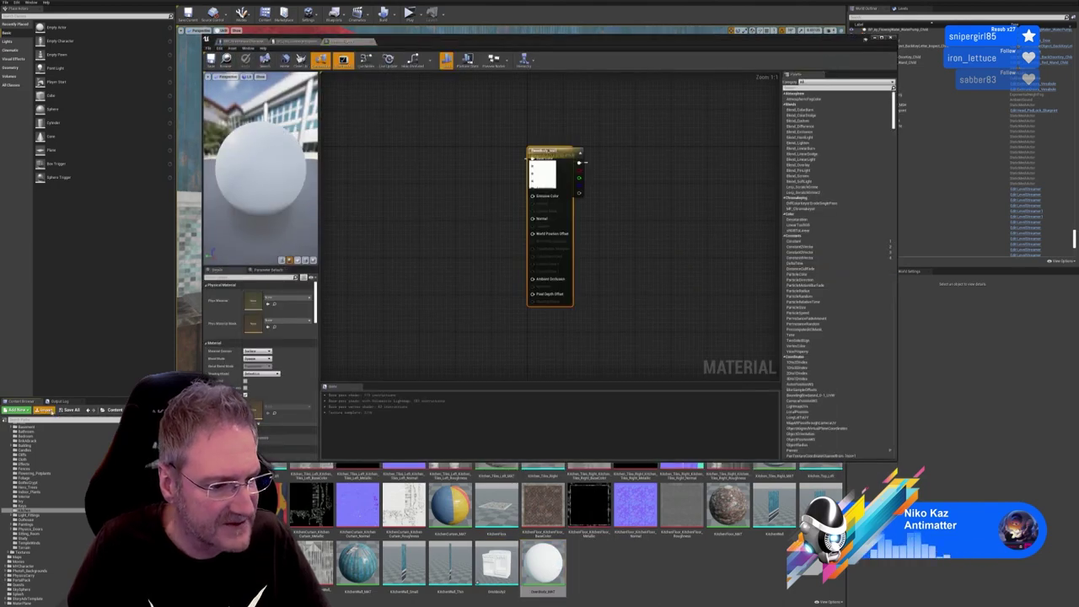
pyautogui.click(47, 410)
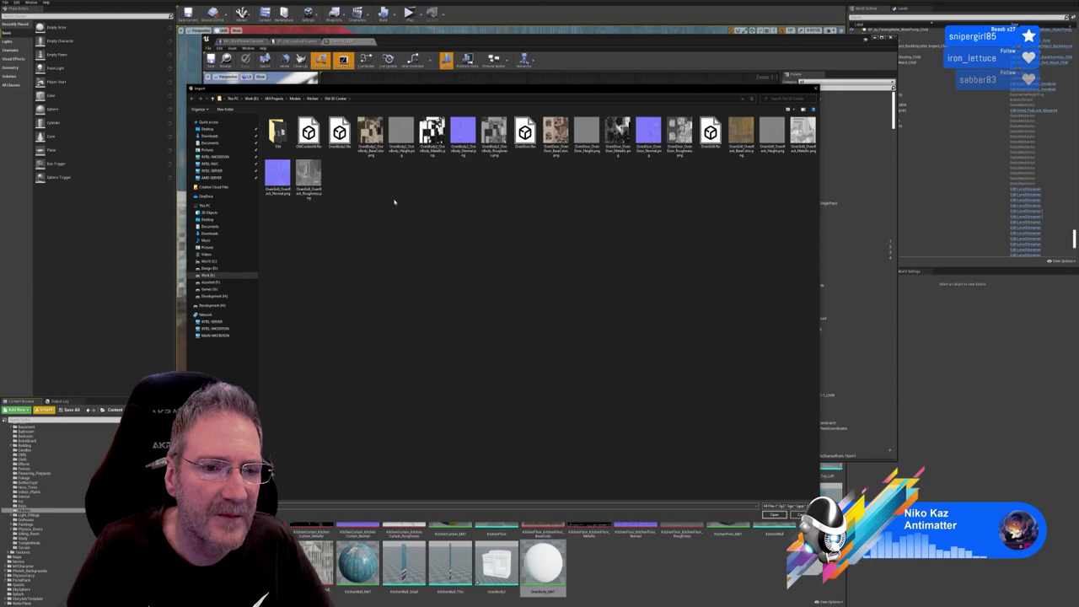
pyautogui.click(371, 134)
pyautogui.keyDown('ctrl'); pyautogui.click(432, 134); pyautogui.keyUp('ctrl')
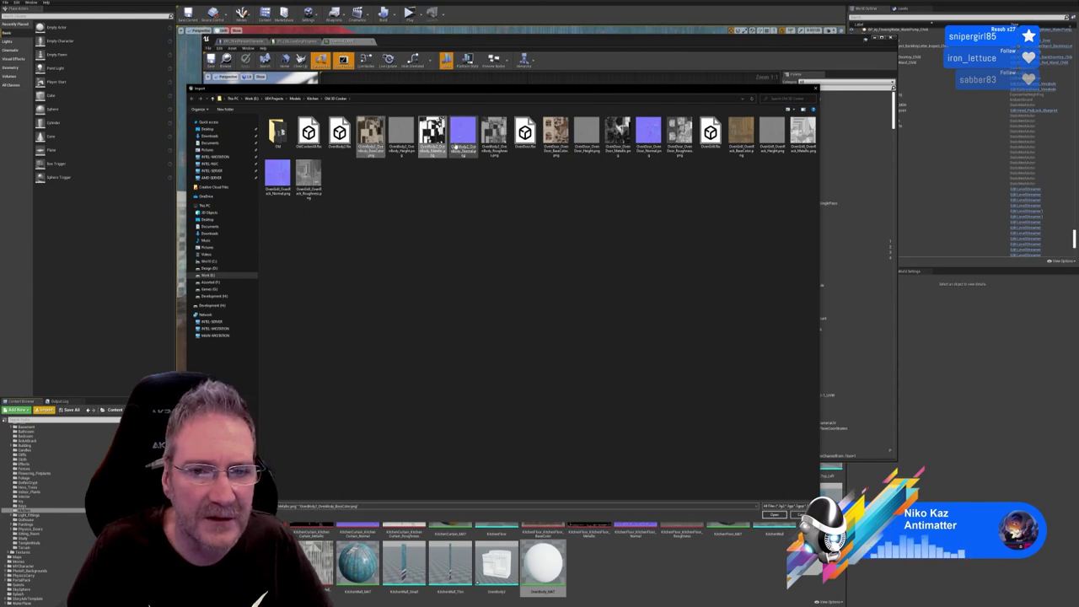
pyautogui.keyDown('ctrl'); pyautogui.click(463, 139); pyautogui.keyUp('ctrl')
pyautogui.keyDown('ctrl'); pyautogui.click(493, 144); pyautogui.keyUp('ctrl')
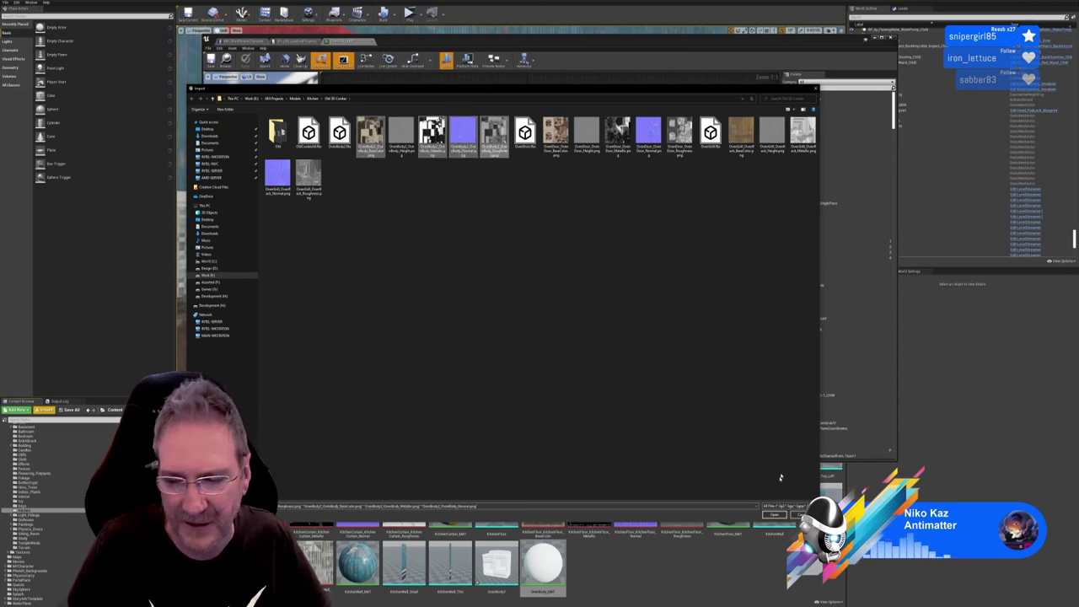
pyautogui.click(774, 514)
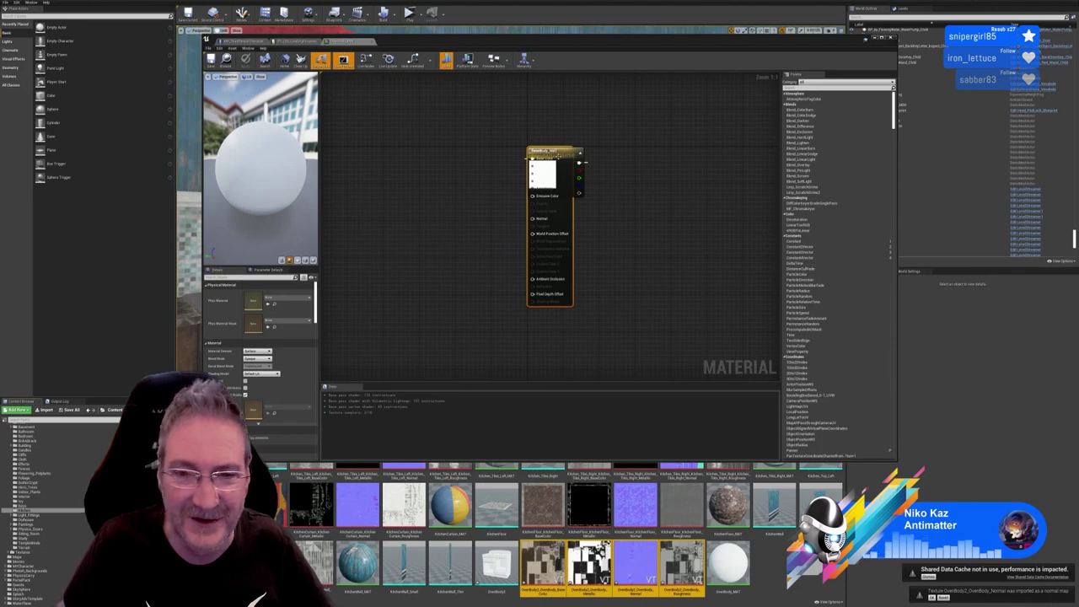
pyautogui.moveTo(551, 151); pyautogui.dragTo(618, 157)
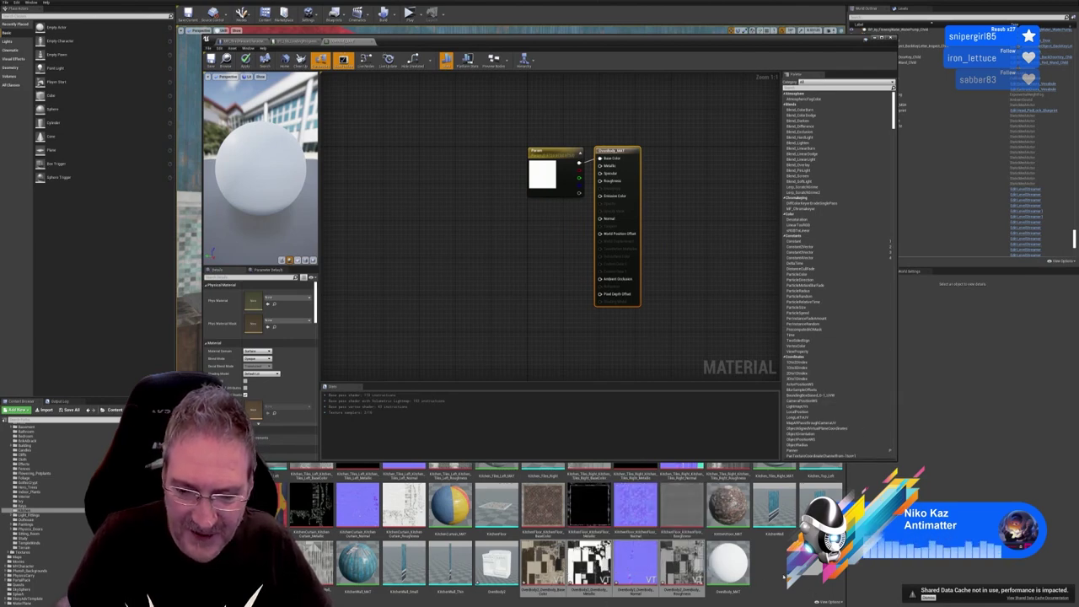
# Turn off Virtual Texture Streaming for the OvenBody2 base colour and metallic textures
pyautogui.click(544, 564)
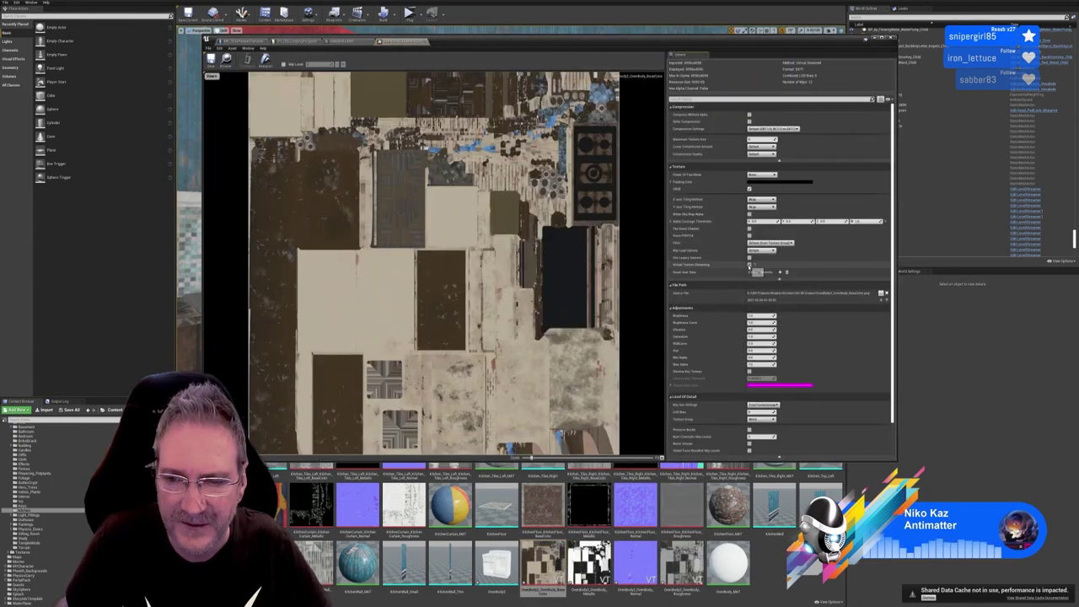
pyautogui.click(750, 265)
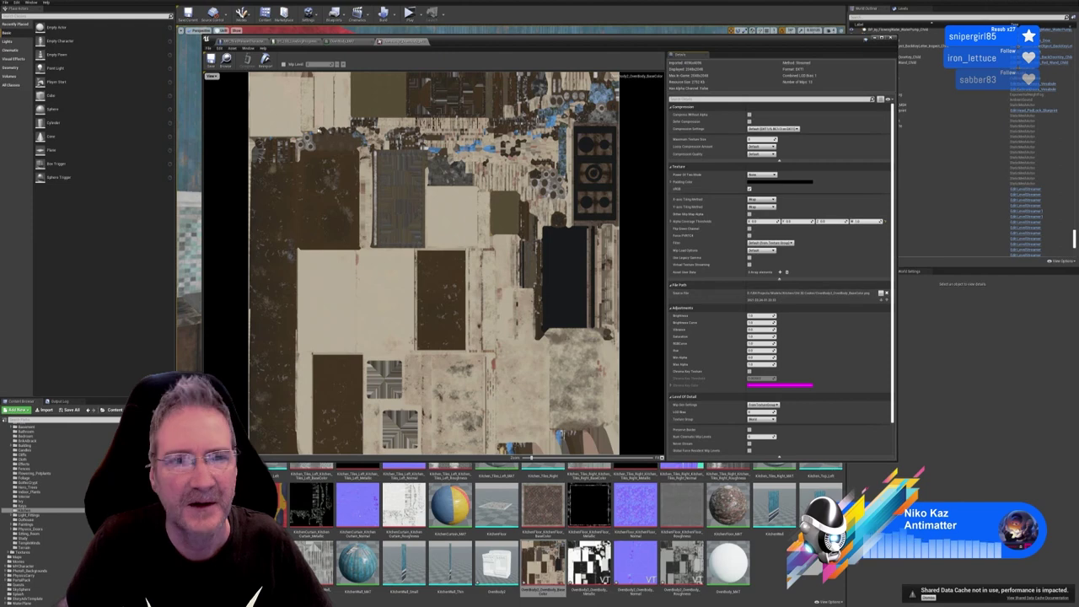
pyautogui.click(424, 41)
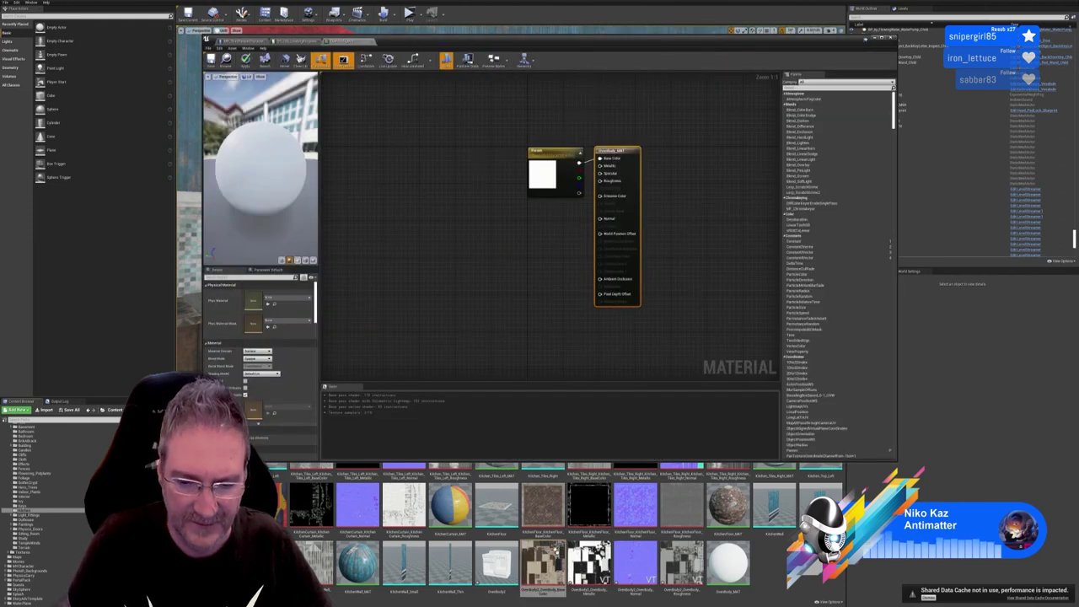
pyautogui.doubleClick(588, 563)
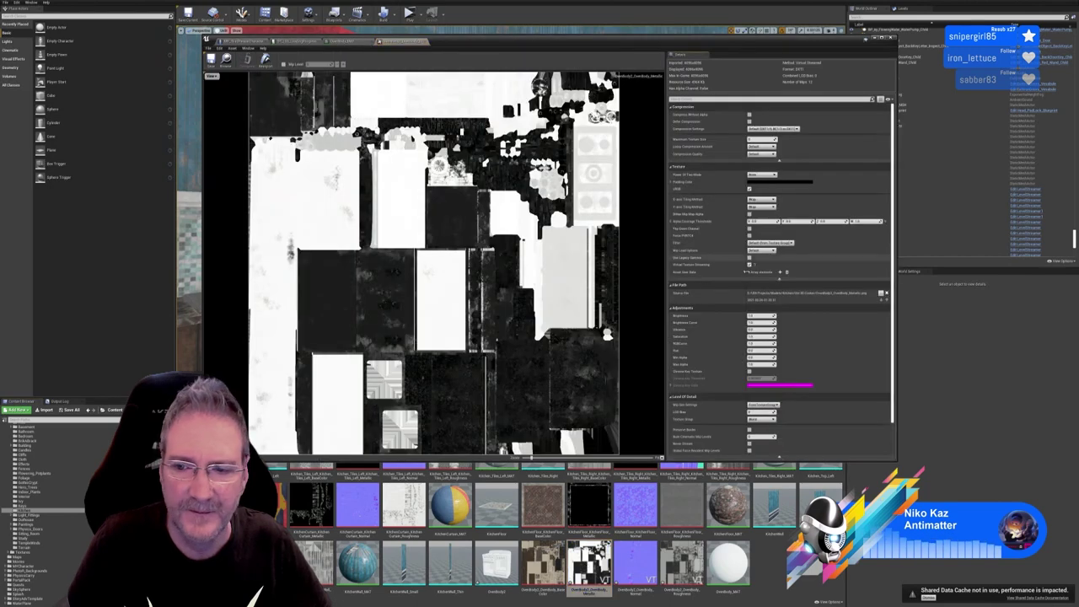
pyautogui.click(749, 264)
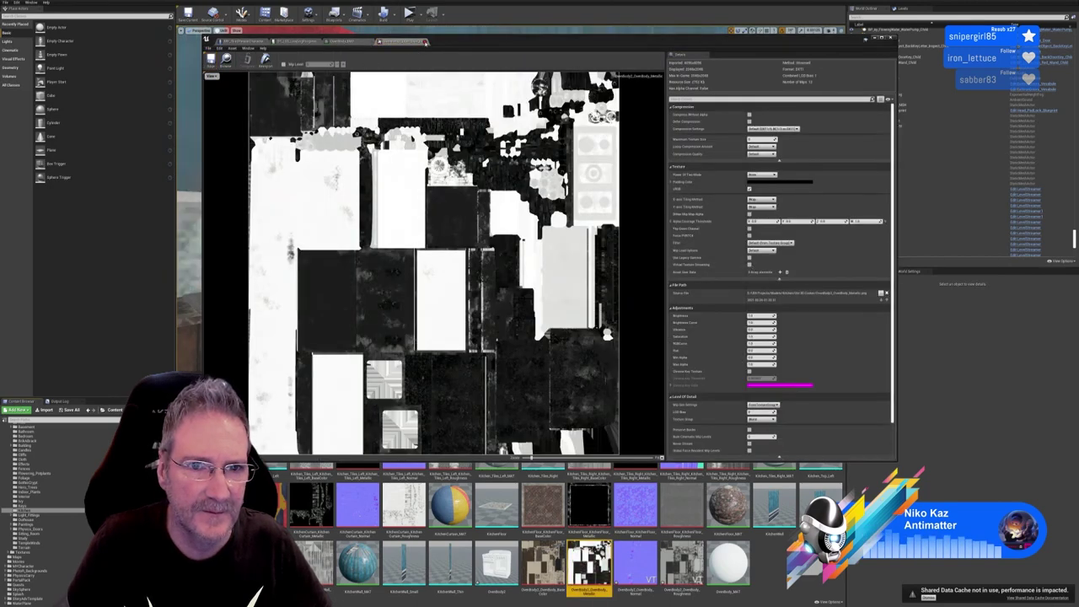
pyautogui.click(426, 41)
# Turn off Virtual Texture Streaming for the OvenBody2 normal and roughness textures, and save both
pyautogui.doubleClick(633, 559)
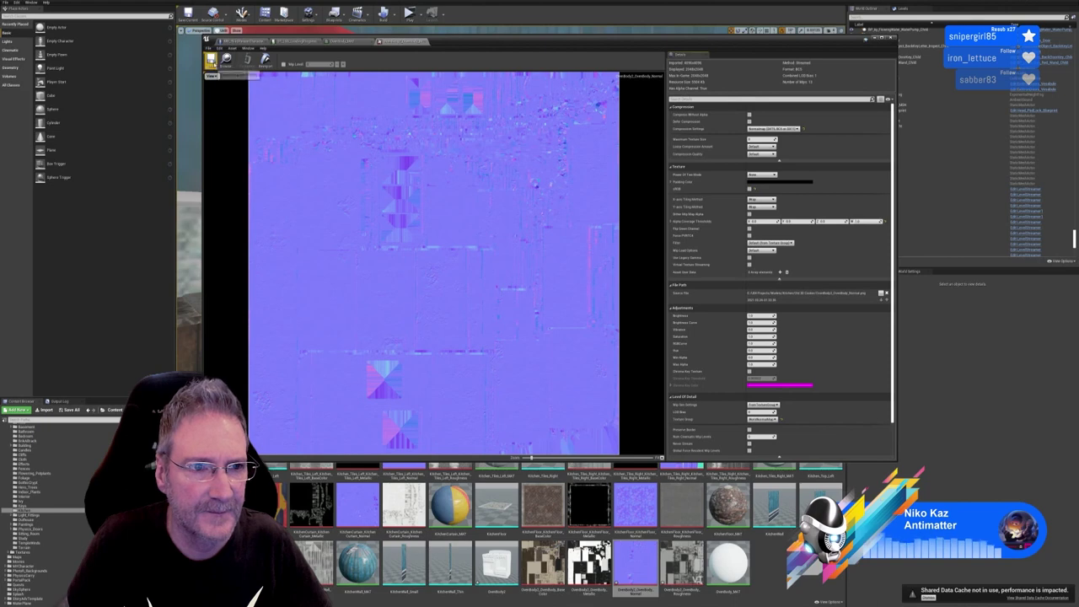
pyautogui.click(211, 59)
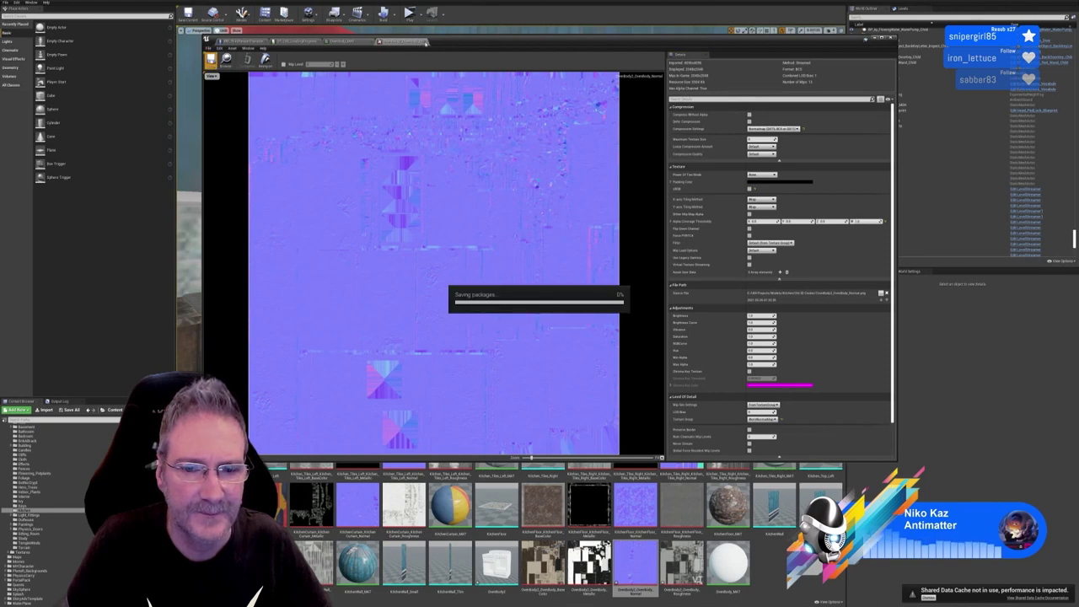
pyautogui.click(425, 42)
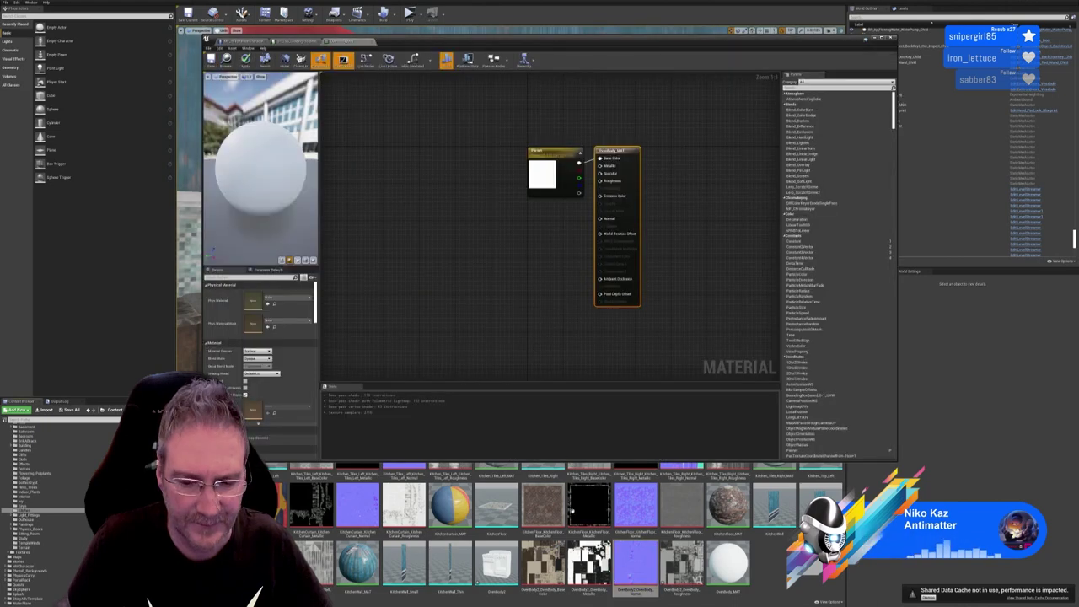
pyautogui.doubleClick(681, 560)
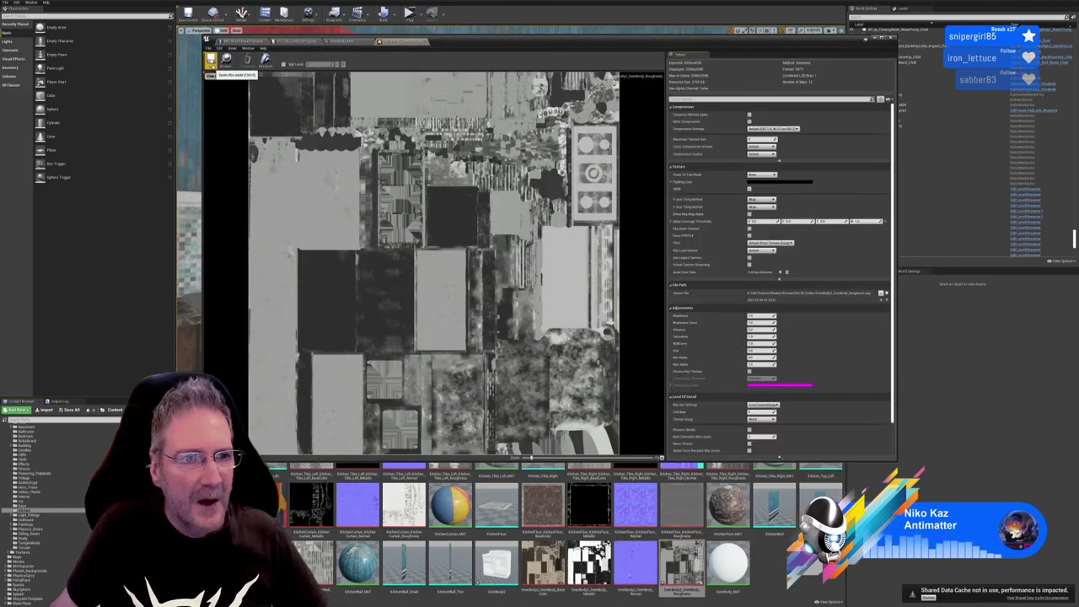
pyautogui.click(211, 59)
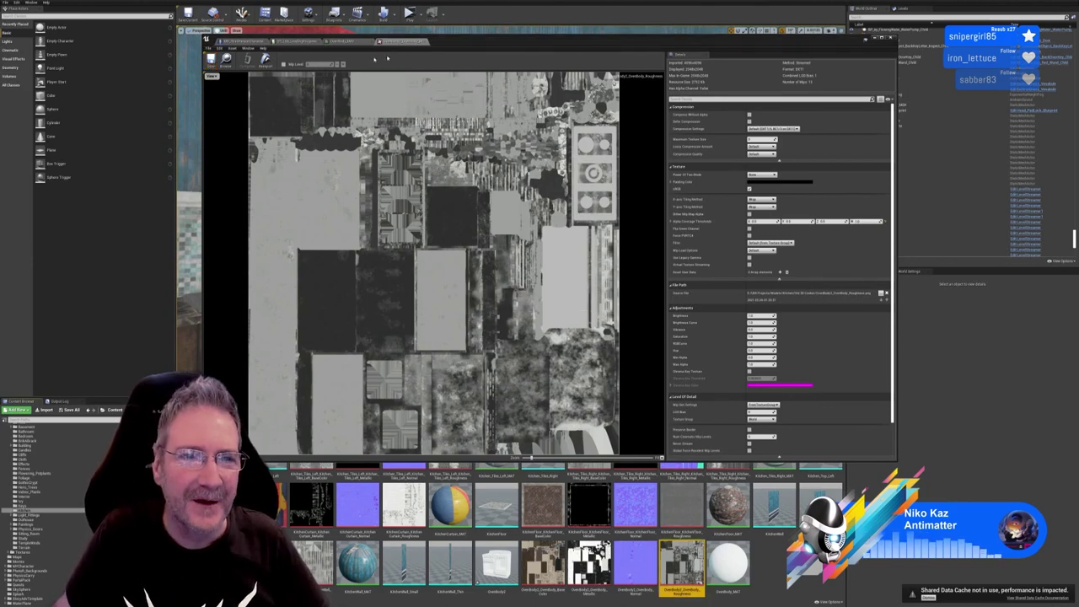
pyautogui.click(428, 41)
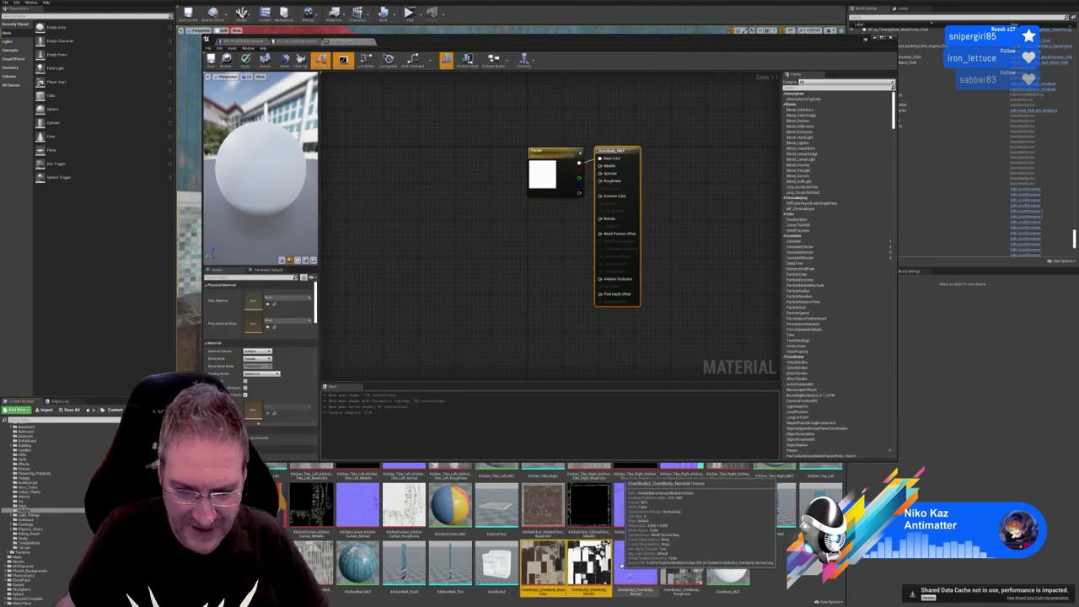
# Add the four OvenBody2 textures to the oven body material graph as texture samples, and delete the Param node
pyautogui.keyDown('shift'); pyautogui.click(681, 565); pyautogui.keyUp('shift')
pyautogui.moveTo(681, 565); pyautogui.dragTo(469, 225)
pyautogui.click(553, 154)
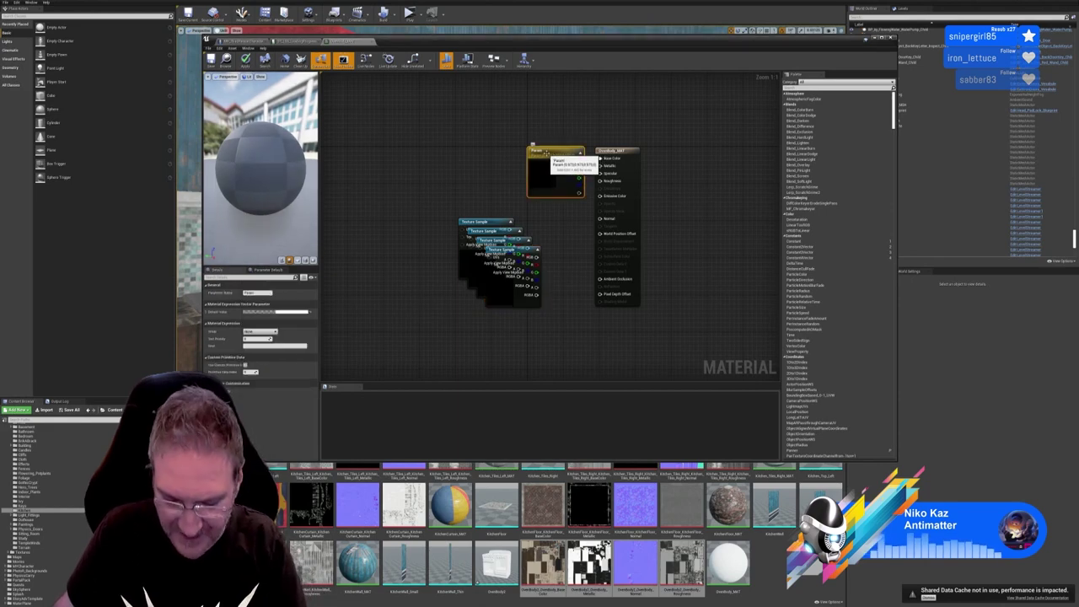
pyautogui.press('Delete')
# Spread the overlapping texture samples into a column ordered base colour, metallic, normal and roughness
pyautogui.moveTo(488, 226); pyautogui.dragTo(498, 109)
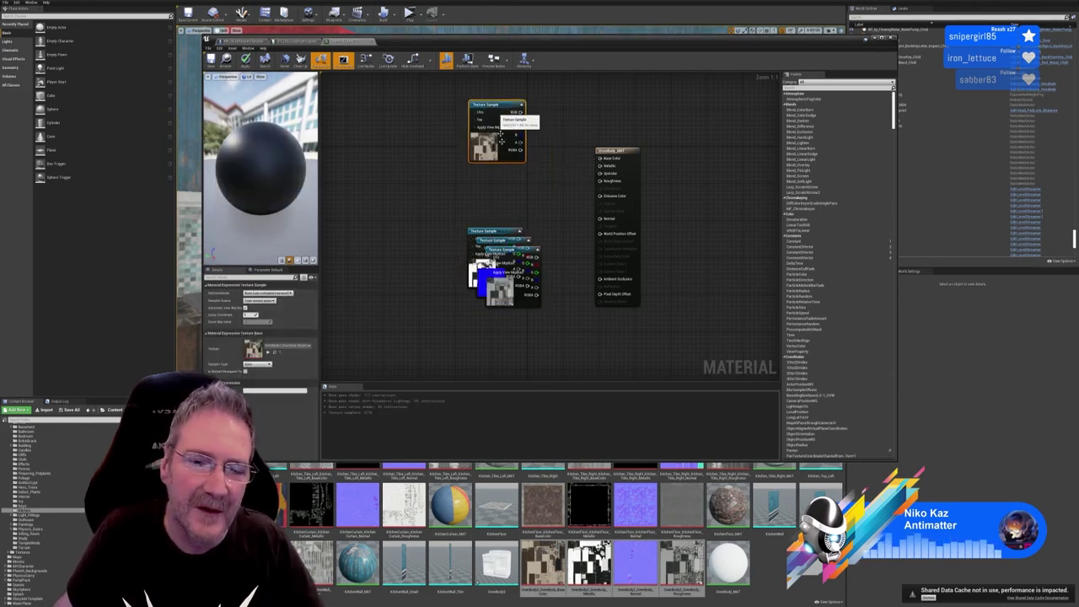
pyautogui.moveTo(488, 231); pyautogui.dragTo(488, 180)
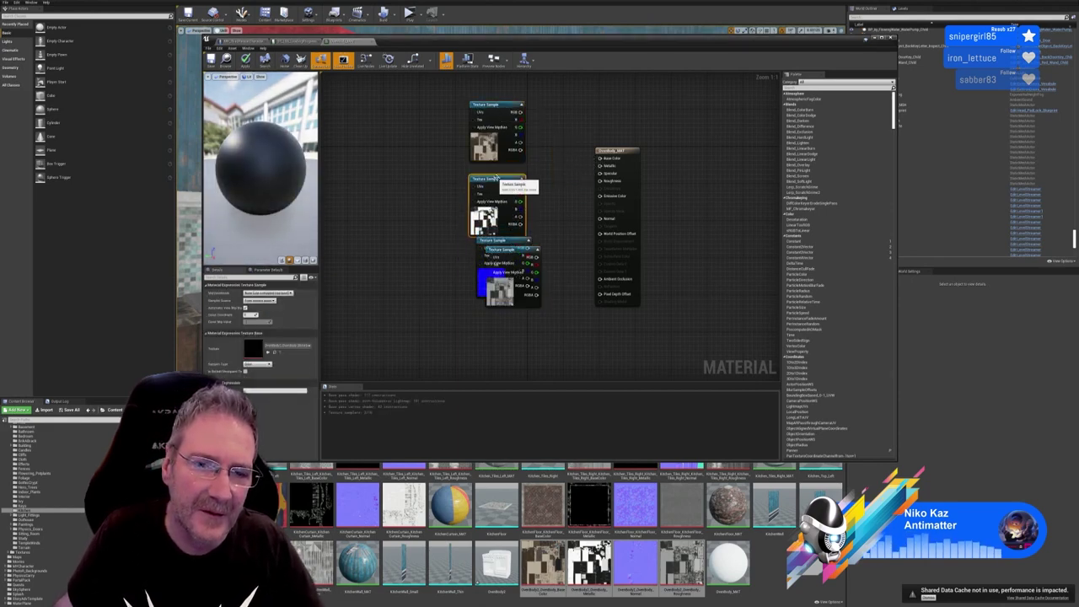
pyautogui.moveTo(502, 241); pyautogui.dragTo(510, 326)
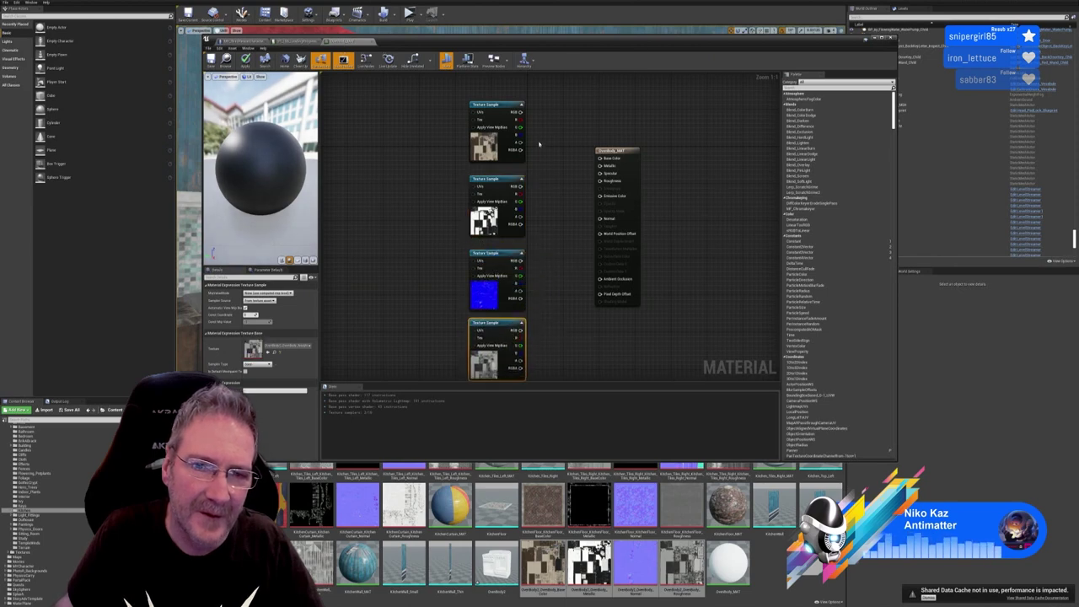
# Connect the samples' RGB outputs to Base Color, Metallic, Normal and Roughness respectively, then save and close the oven body material
pyautogui.moveTo(520, 111); pyautogui.dragTo(600, 157)
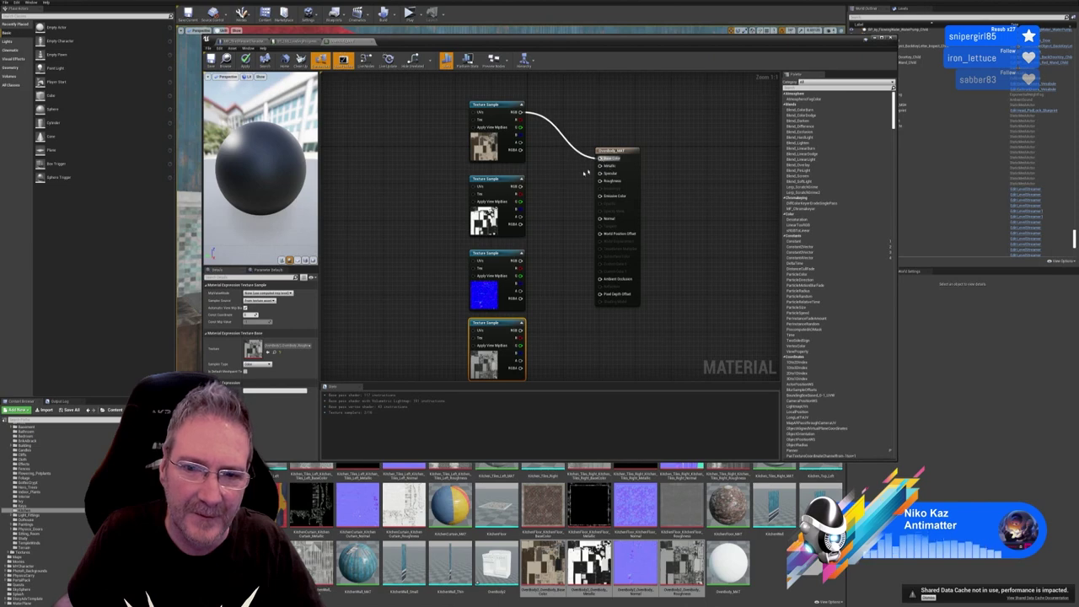
pyautogui.moveTo(522, 186); pyautogui.dragTo(604, 167)
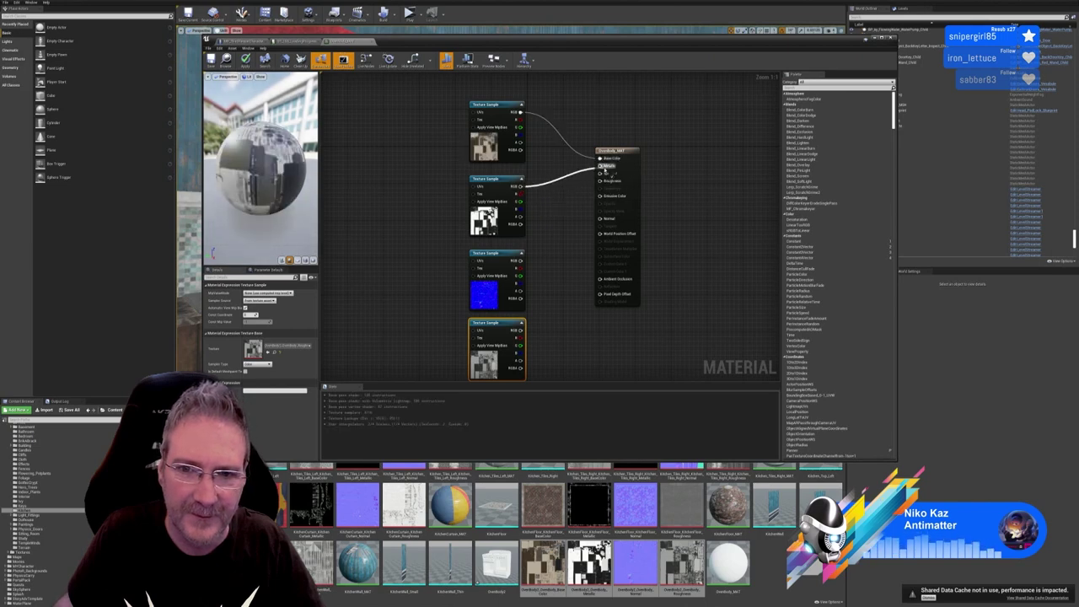
pyautogui.moveTo(522, 261); pyautogui.dragTo(601, 221)
pyautogui.moveTo(523, 329); pyautogui.dragTo(601, 181)
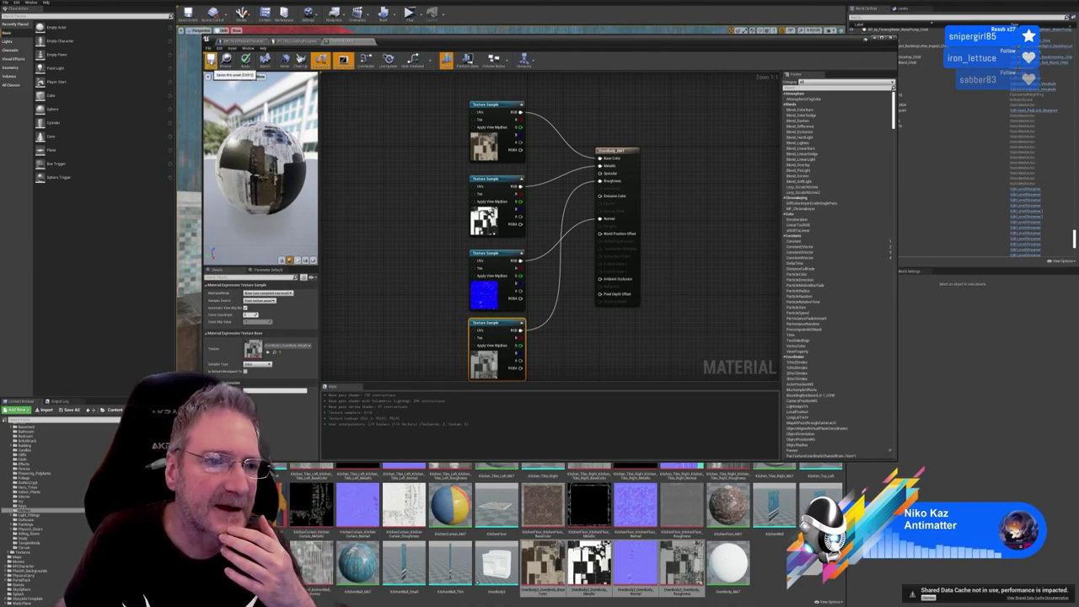
pyautogui.click(211, 59)
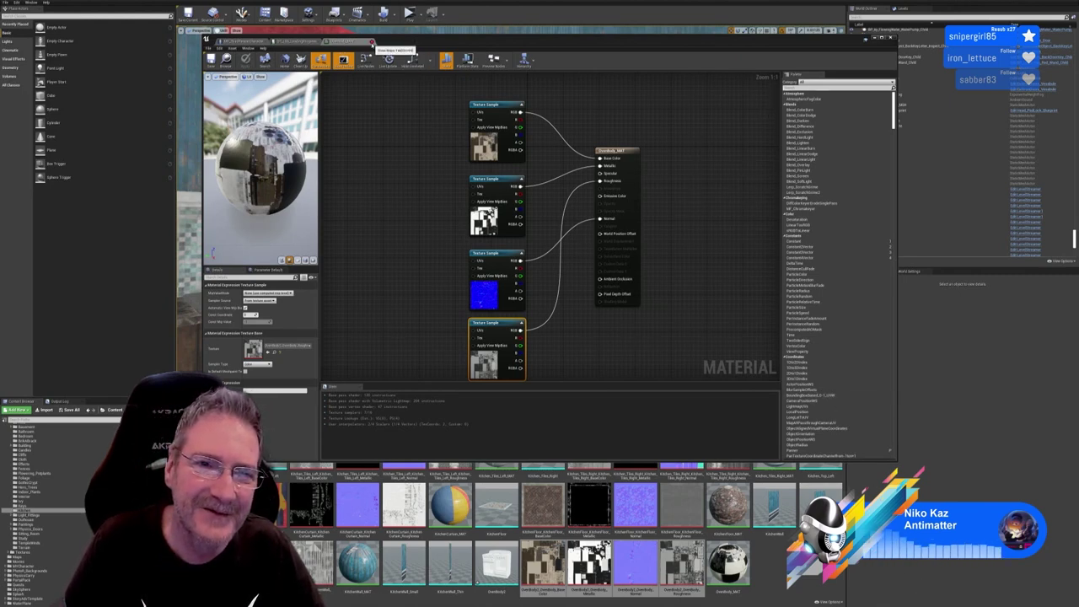
pyautogui.click(372, 42)
pyautogui.click(873, 40)
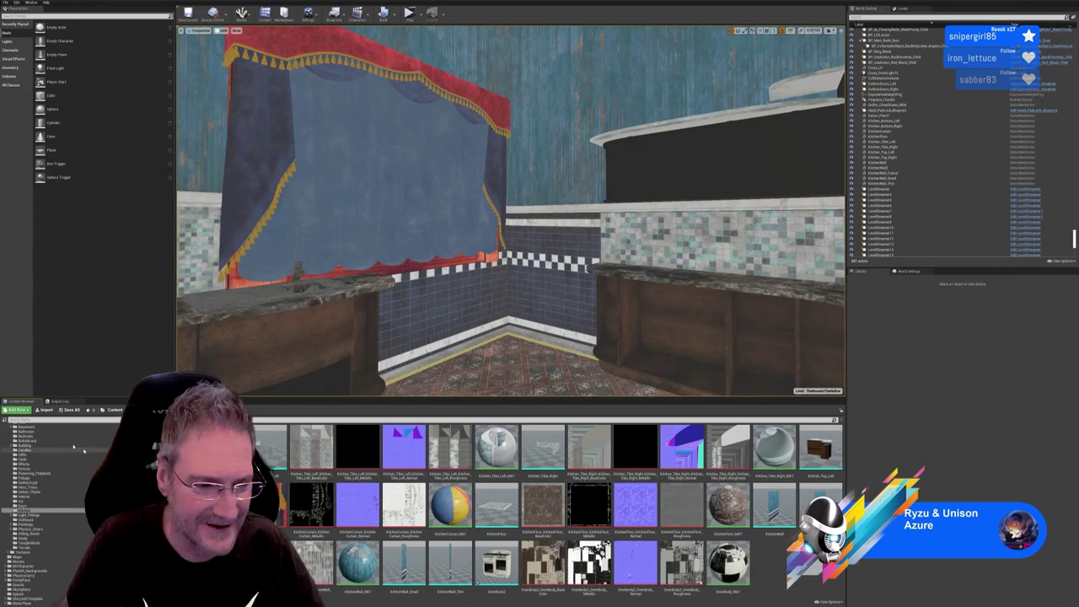
# Import the OvenDoor static mesh from the Old 3D Cooker folder, keeping the offered FBX import options
pyautogui.click(44, 410)
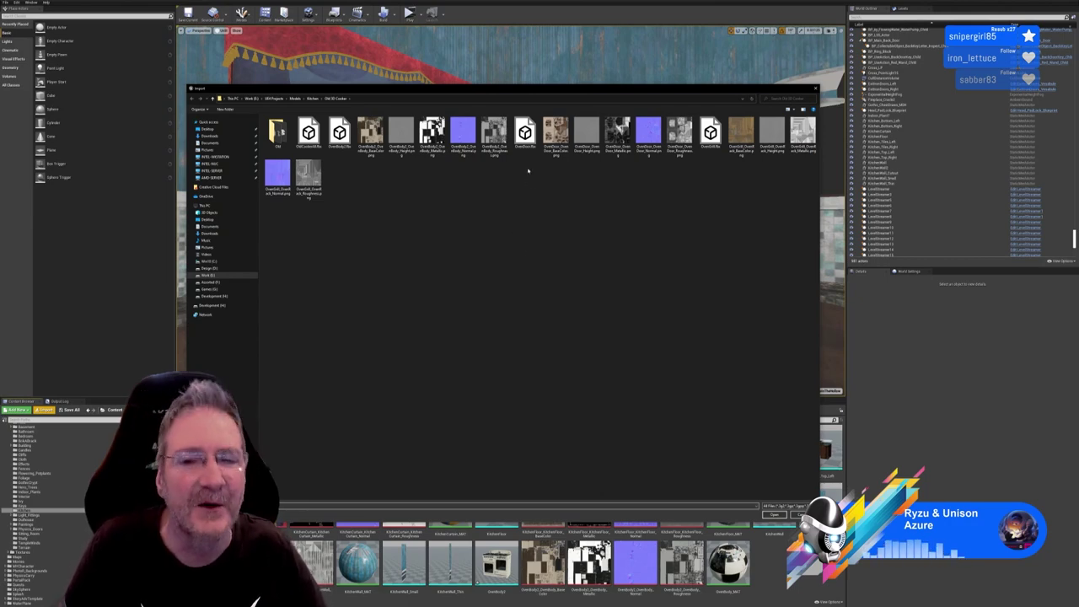
pyautogui.doubleClick(524, 132)
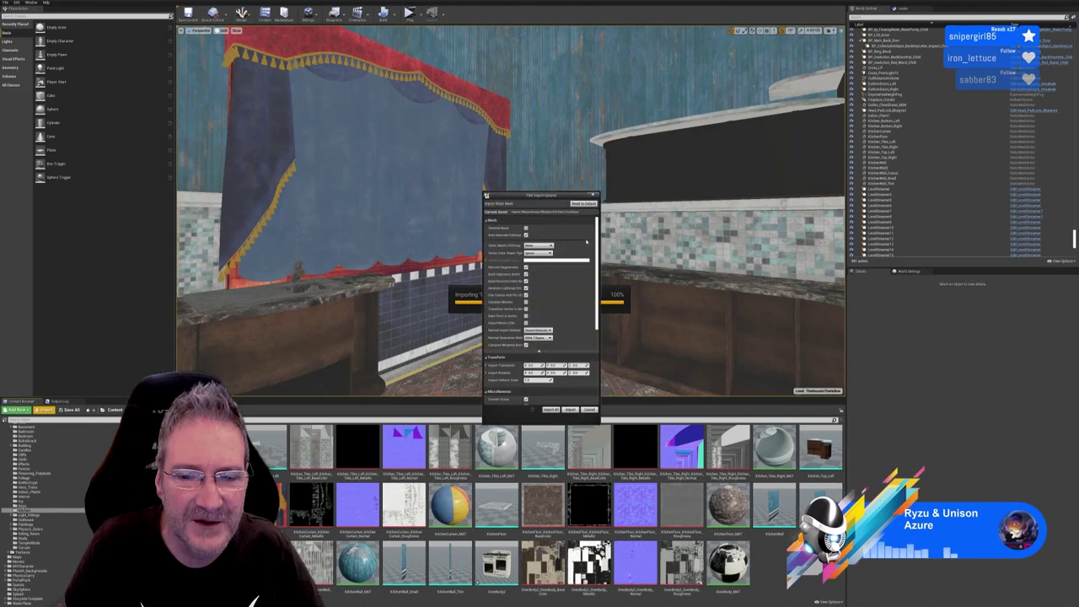
pyautogui.click(569, 410)
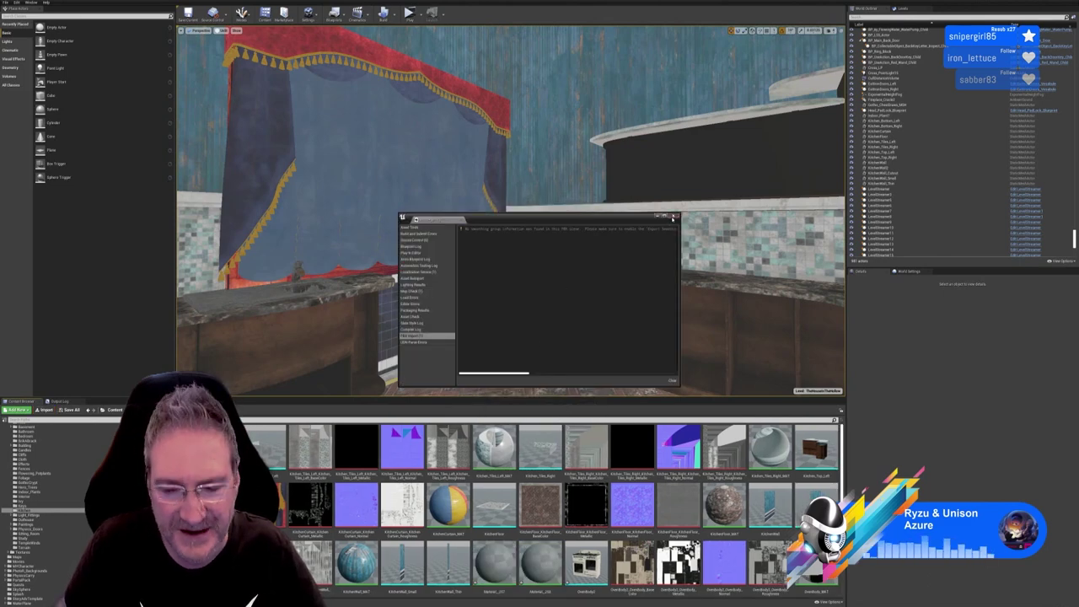
pyautogui.click(674, 218)
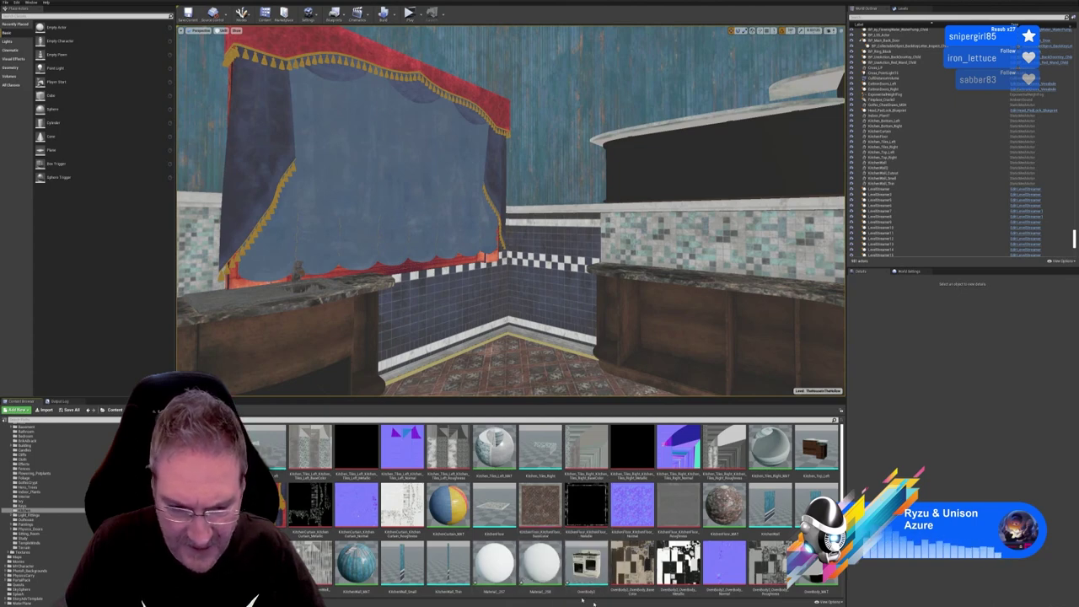
# Isolate each of the oven door mesh's two material slots to check which part it covers, then close the mesh
pyautogui.scroll(-1, 559, 565)
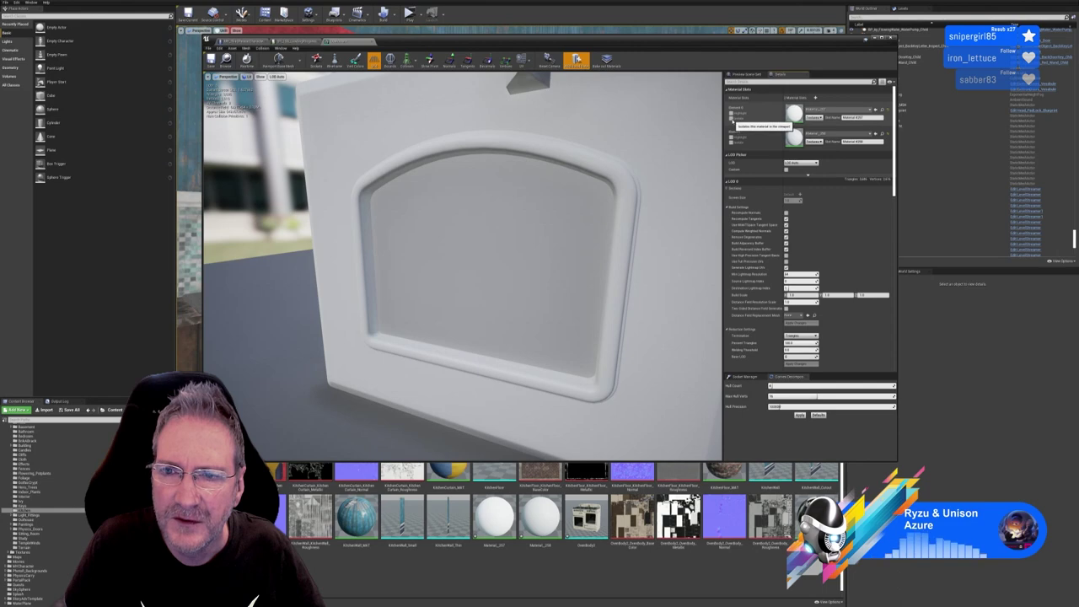
pyautogui.click(730, 119)
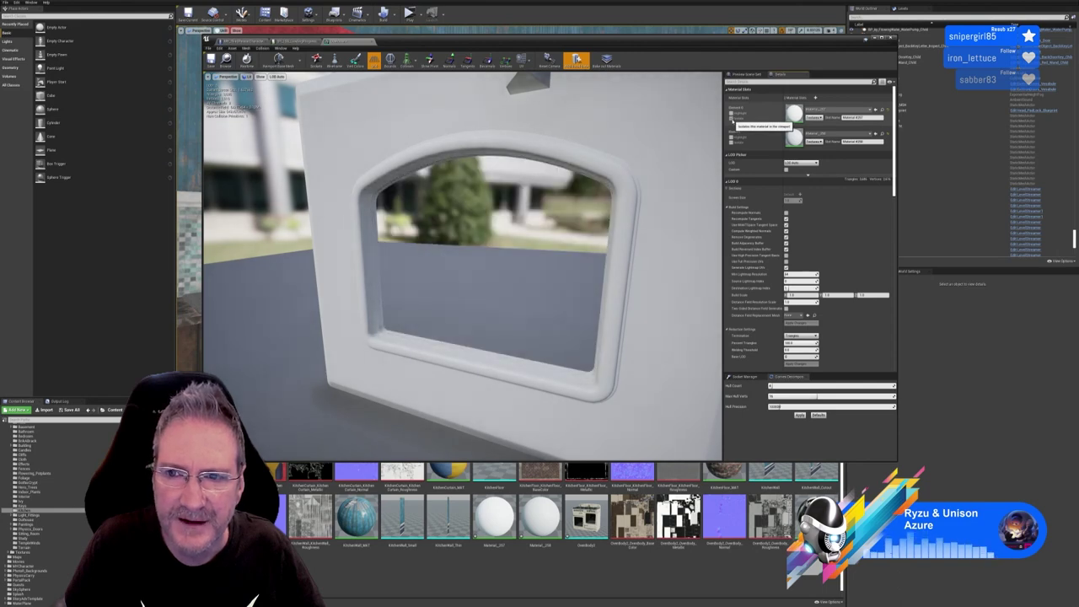
pyautogui.click(731, 119)
pyautogui.click(731, 143)
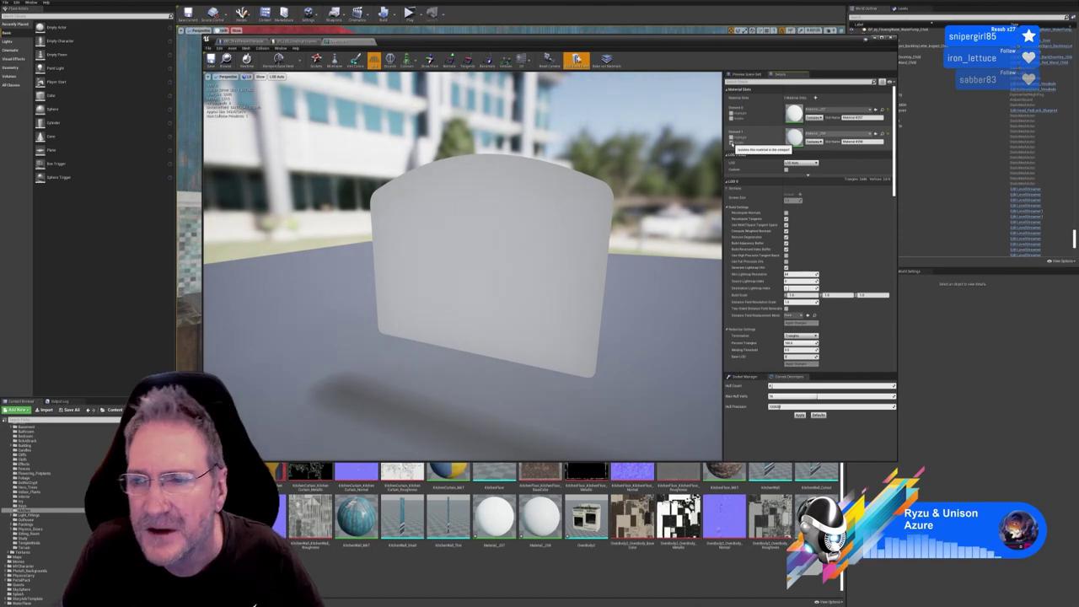
pyautogui.click(731, 143)
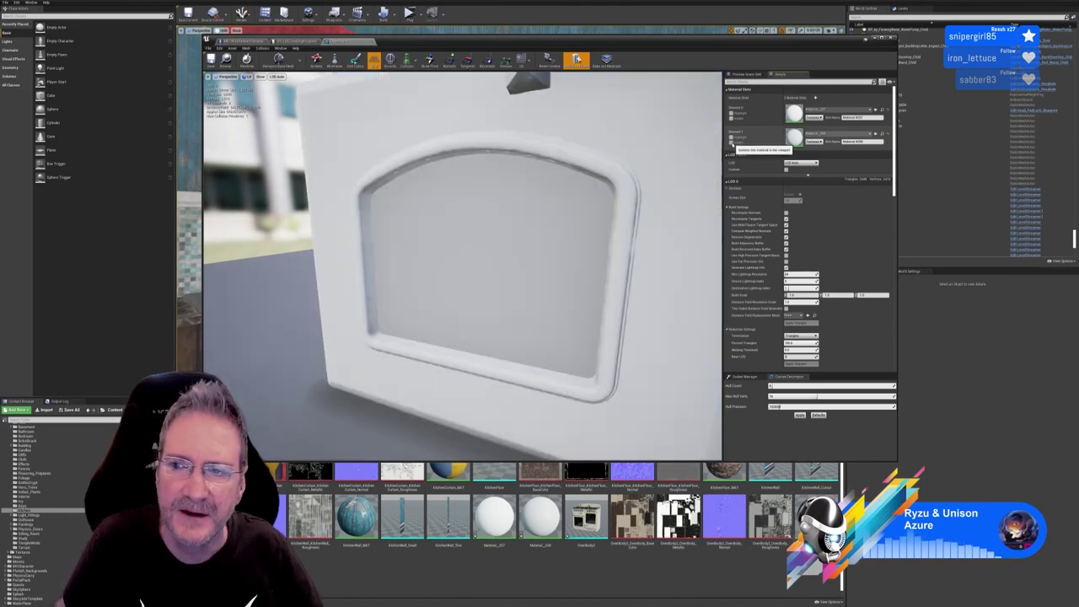
pyautogui.click(731, 144)
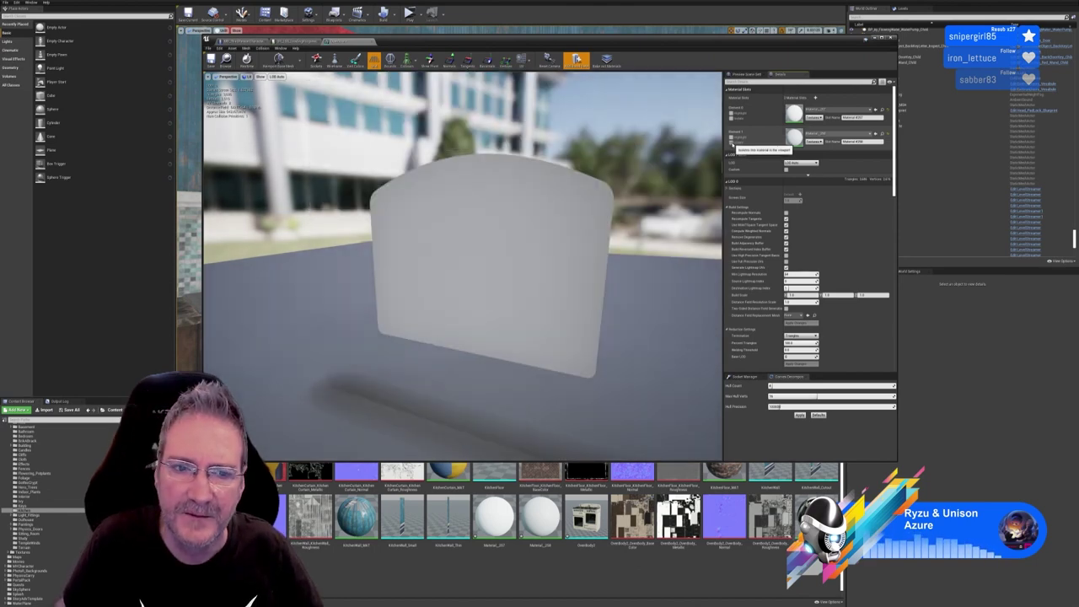
pyautogui.click(730, 144)
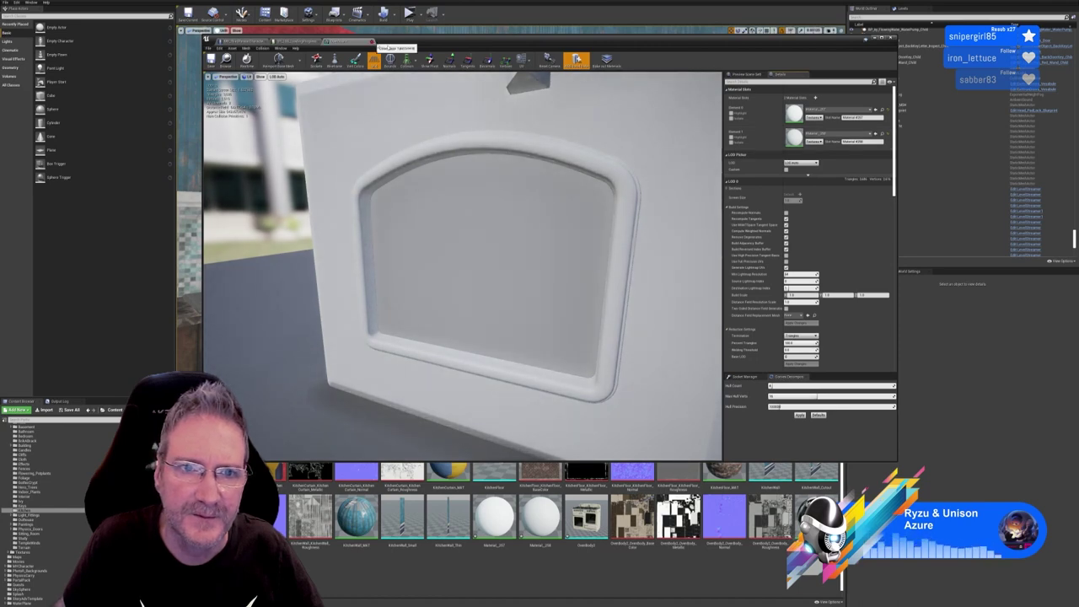
pyautogui.click(374, 41)
pyautogui.click(875, 38)
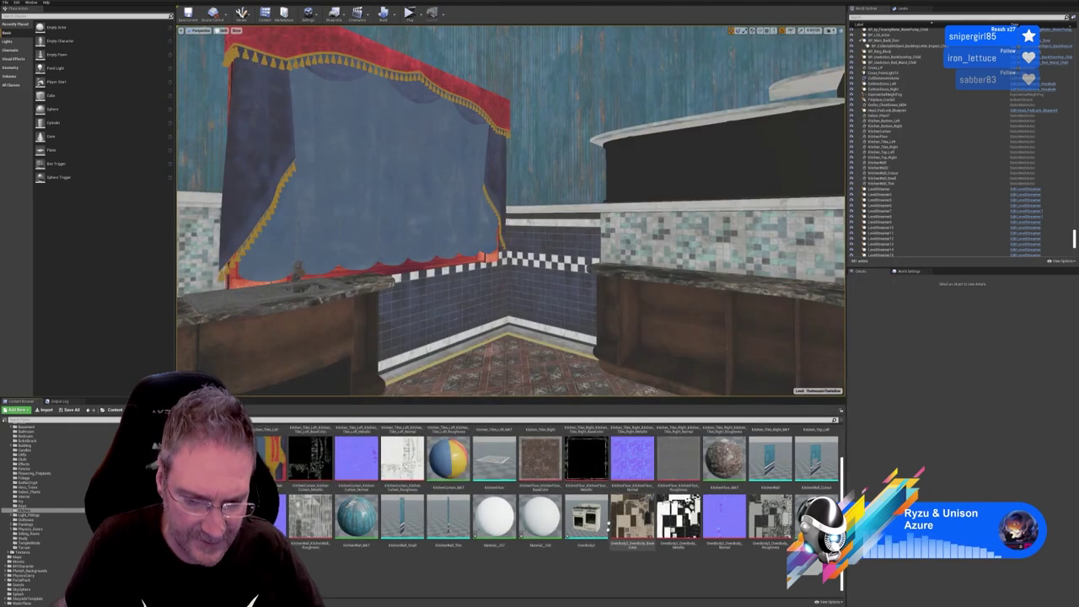
# Rename the door's window material, Material_258, as OVENDOOR_Glass
pyautogui.rightClick(547, 527)
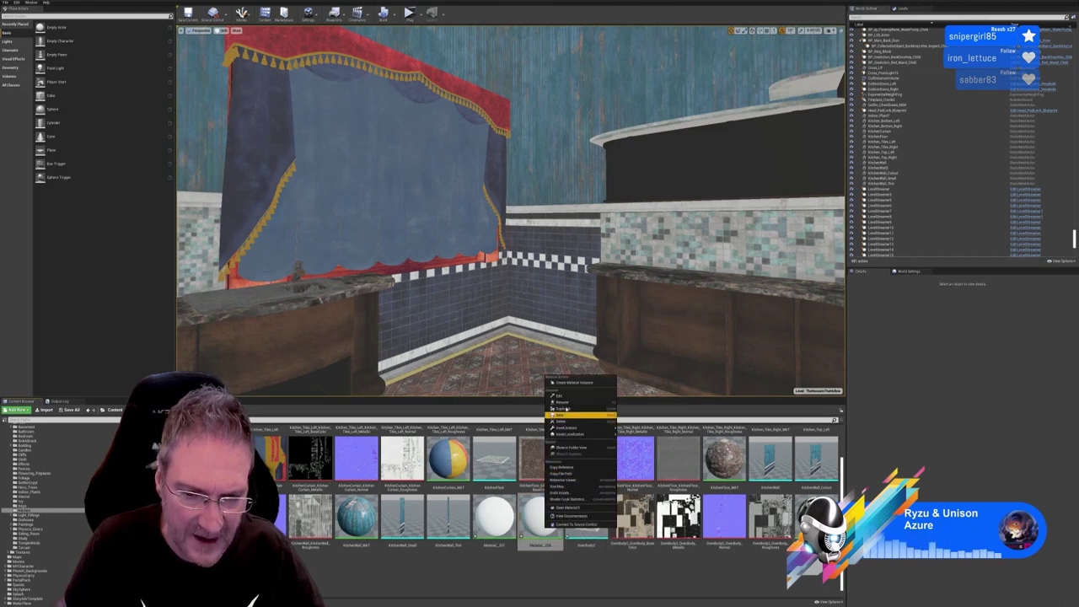
pyautogui.click(561, 402)
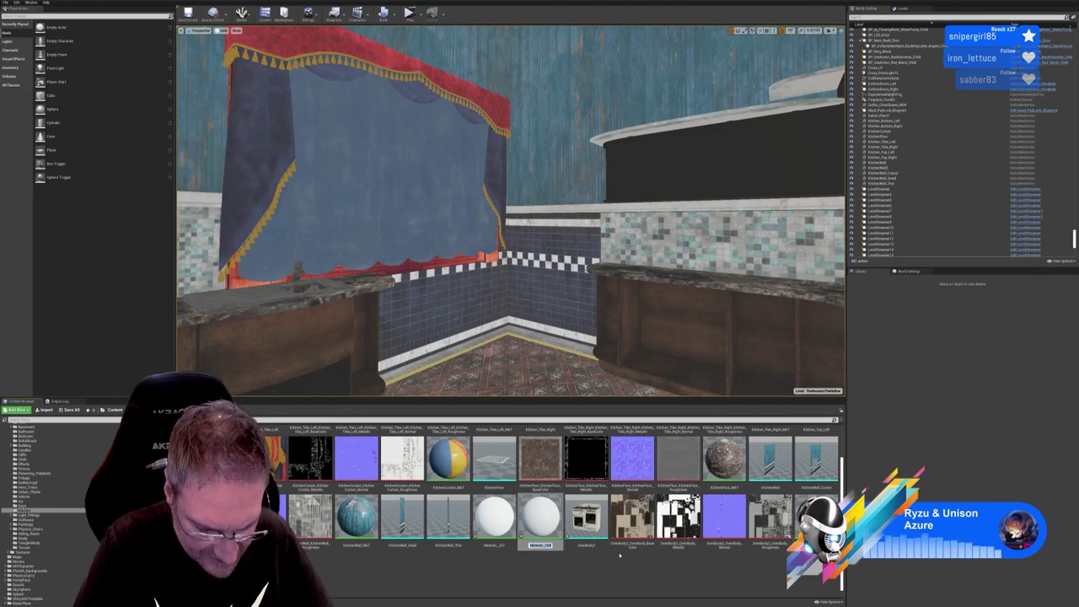
pyautogui.write('OvenB')
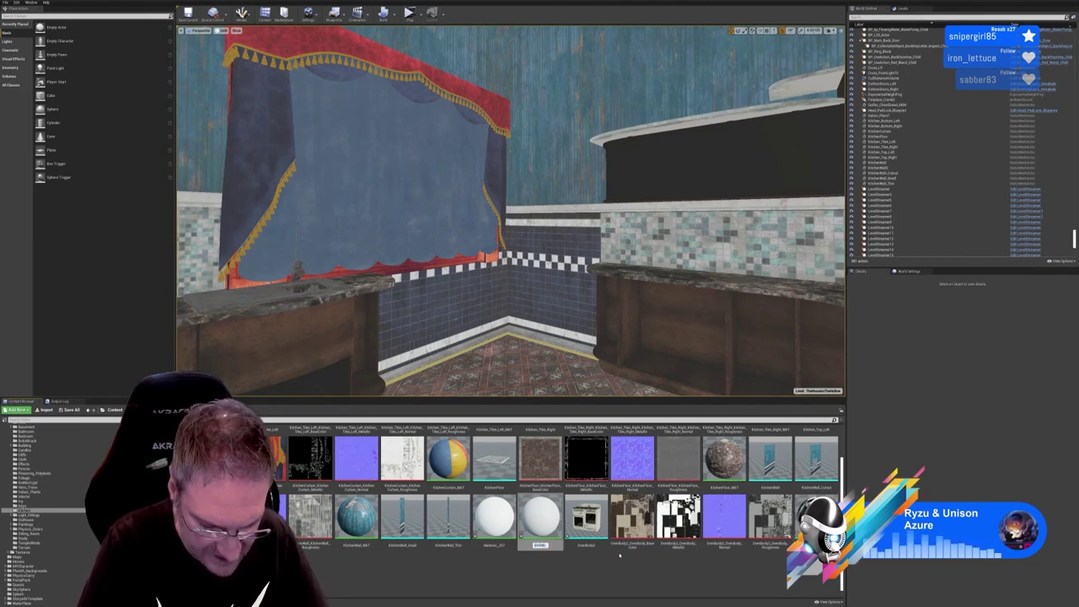
pyautogui.write('OOR')
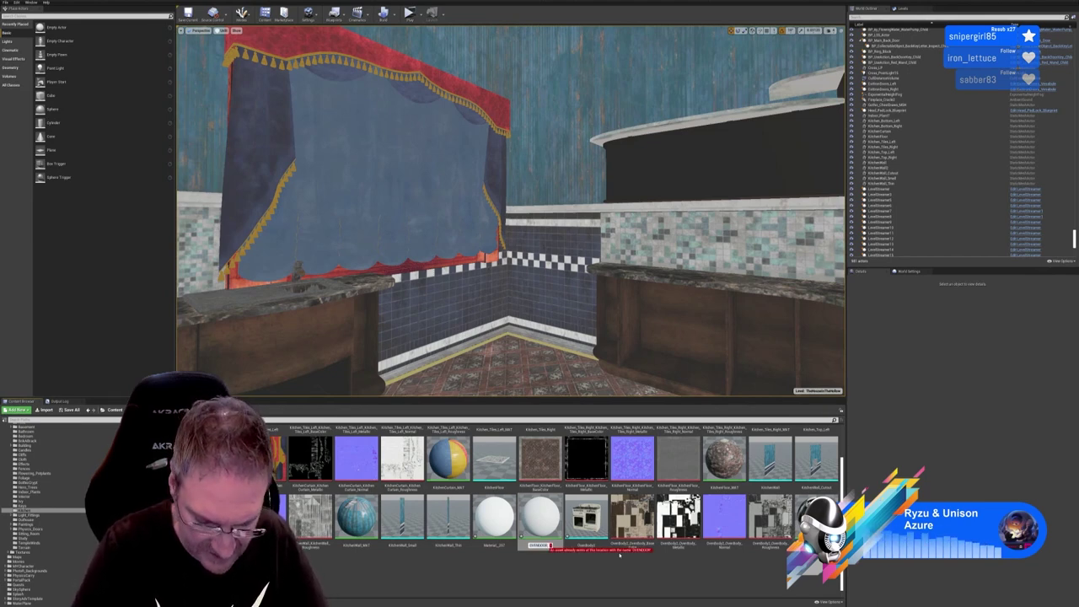
pyautogui.write('_Glass')
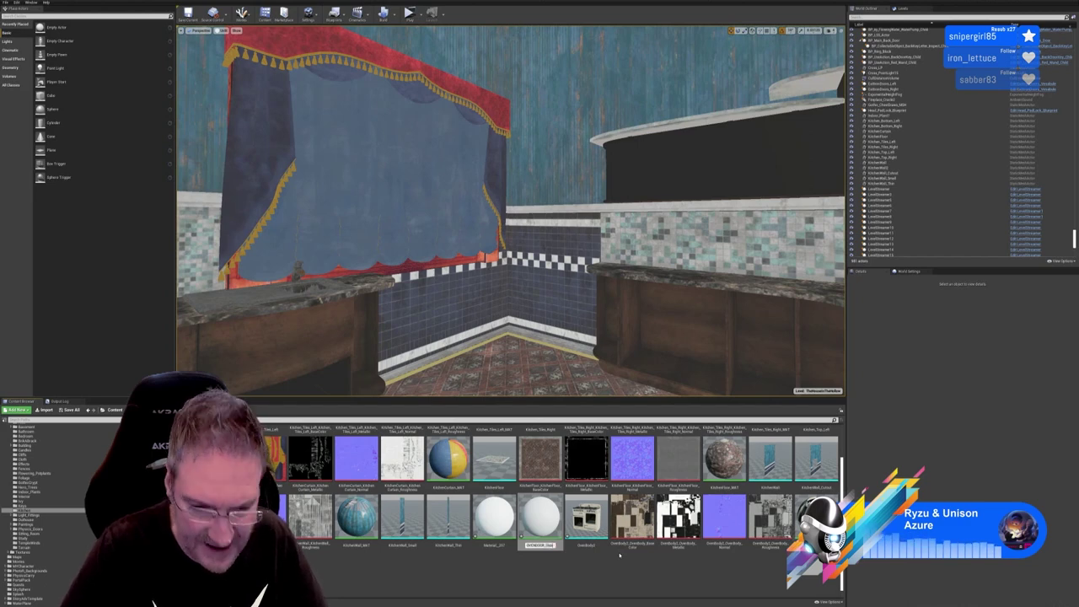
pyautogui.press('Return')
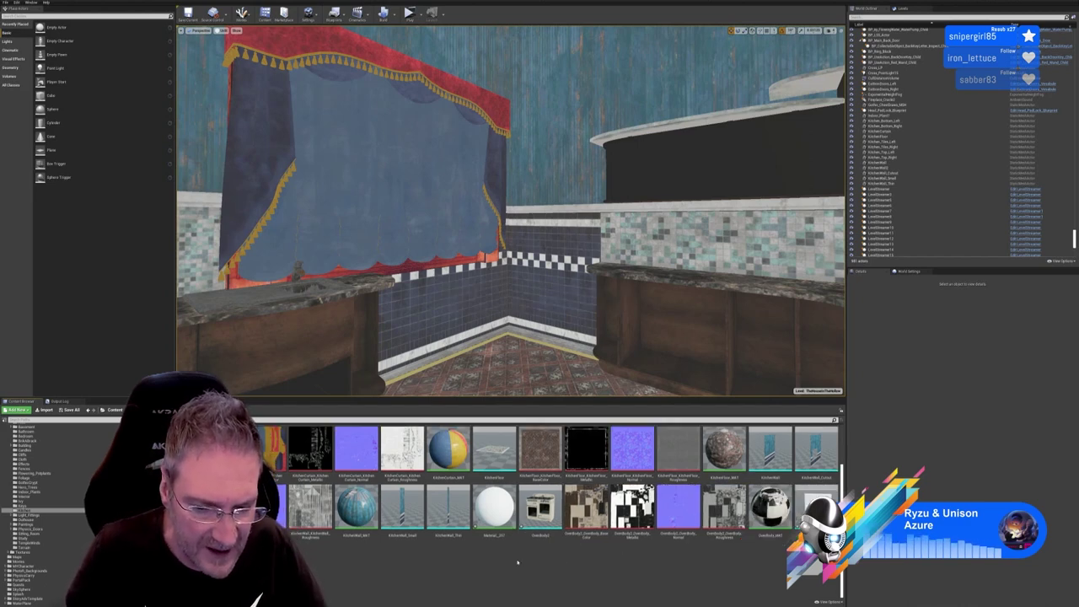
# Rename the door frame's material, Material_257, as OvenDoor_Door_MAT
pyautogui.rightClick(495, 506)
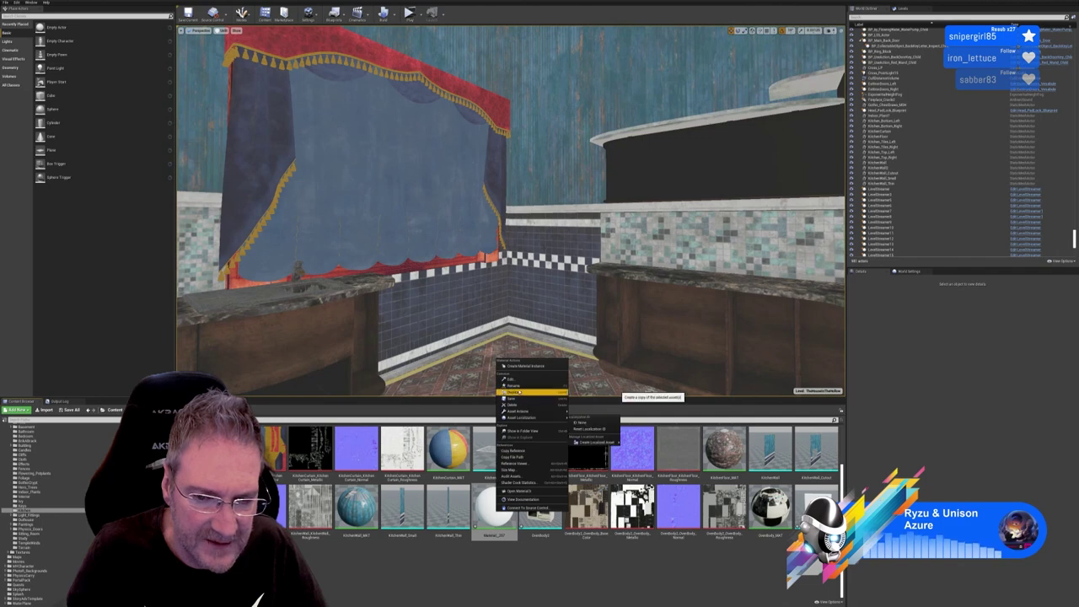
pyautogui.click(516, 392)
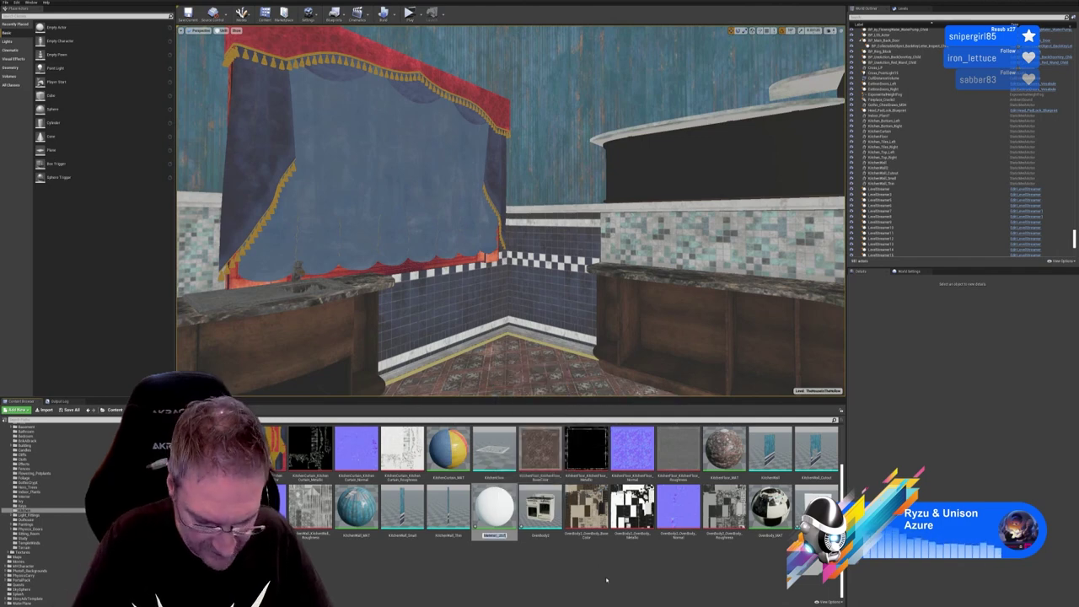
pyautogui.write('OvenD')
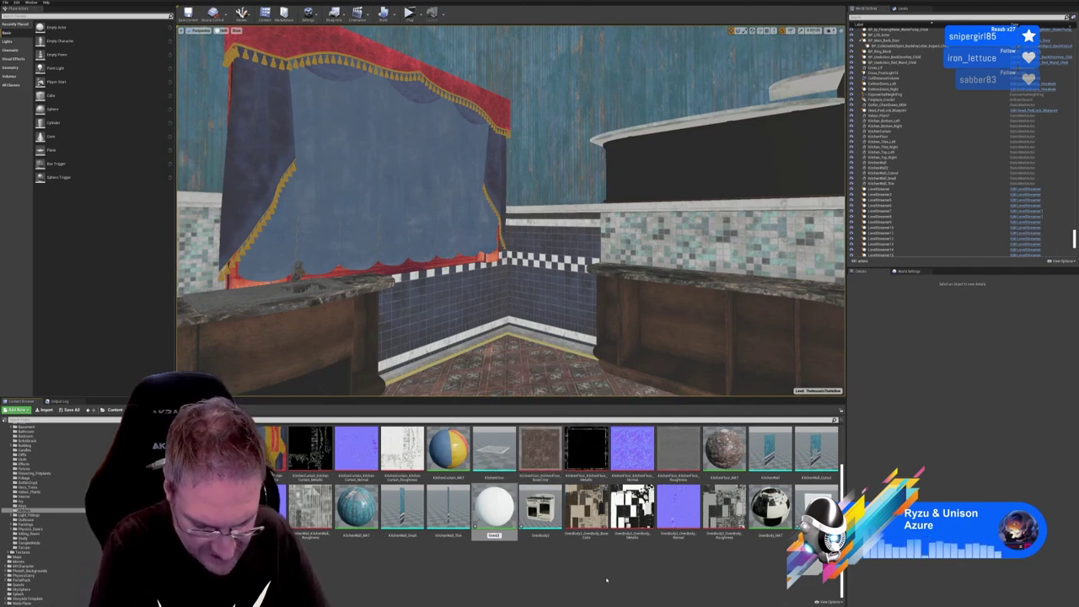
pyautogui.write('oor_Gla')
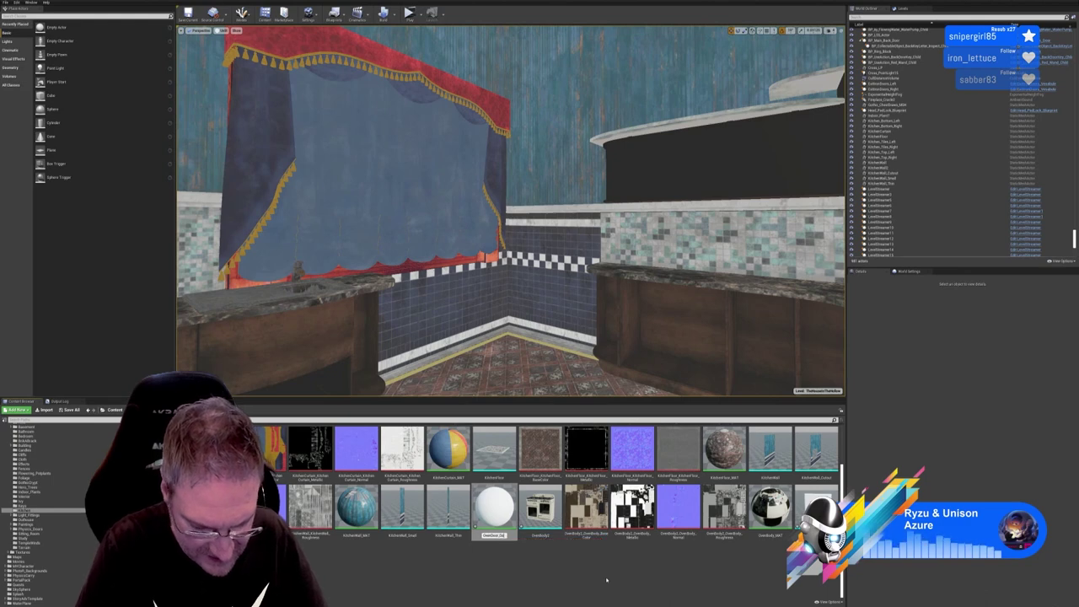
pyautogui.write('ss_')
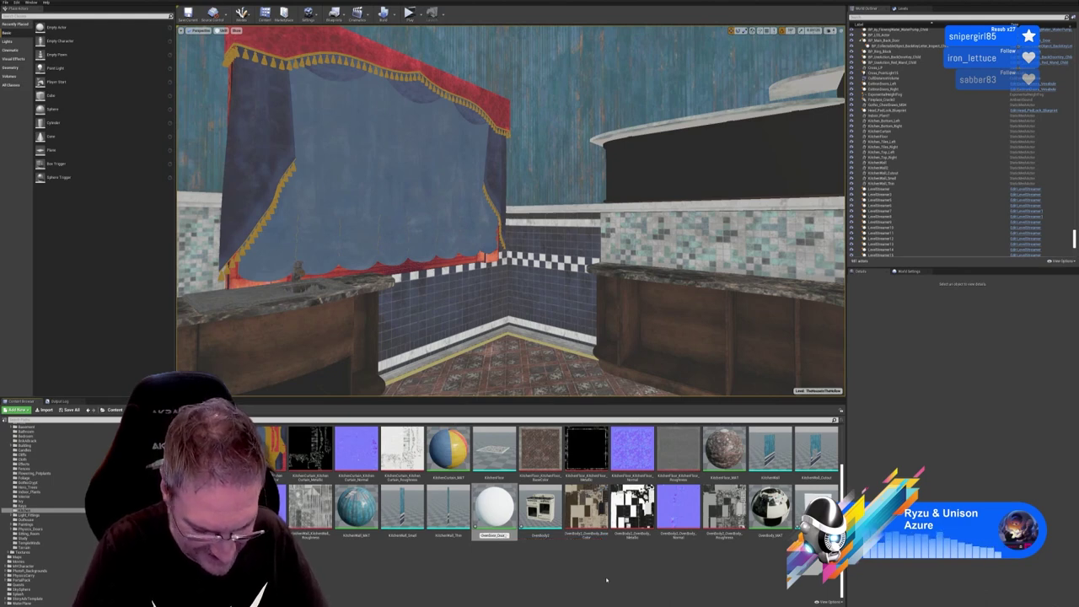
pyautogui.write('MAT')
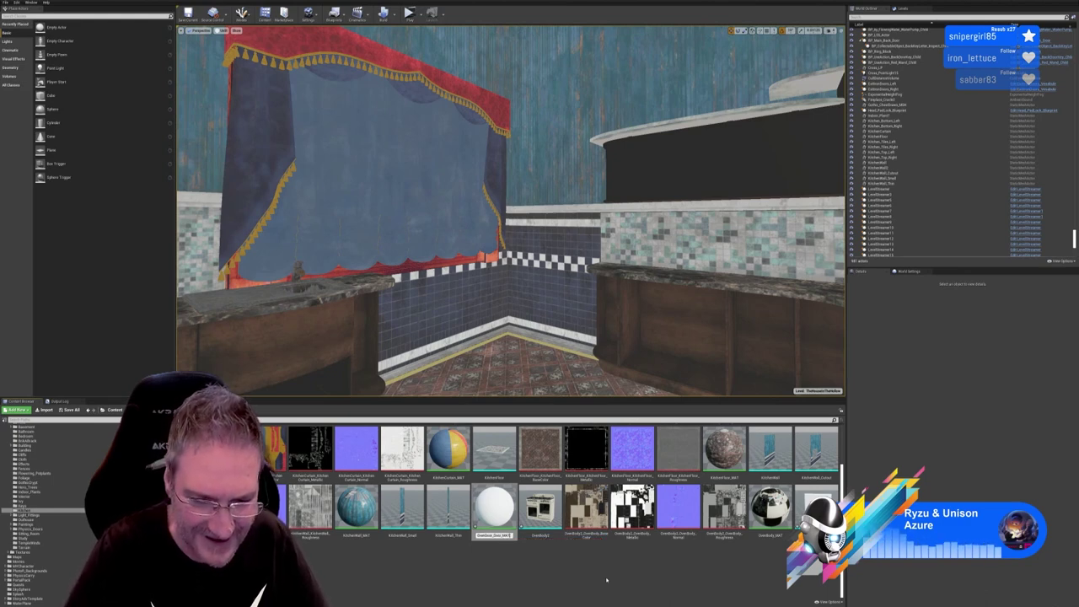
pyautogui.press('Return')
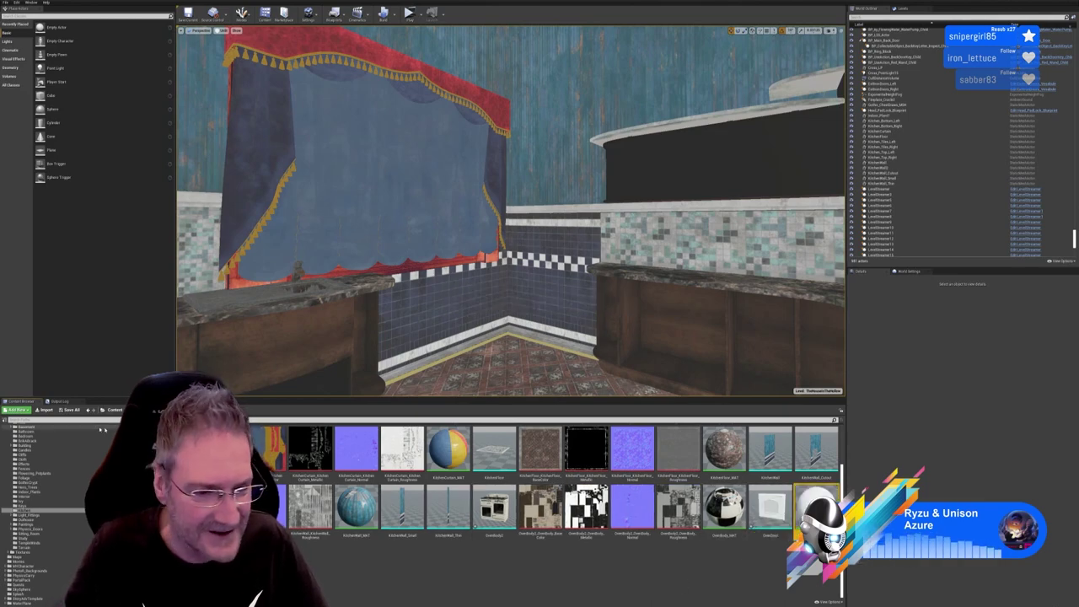
# Import the OvenDoor base colour, metallic, normal and roughness textures from the Old 3D Cooker folder, leaving out the height map
pyautogui.click(44, 409)
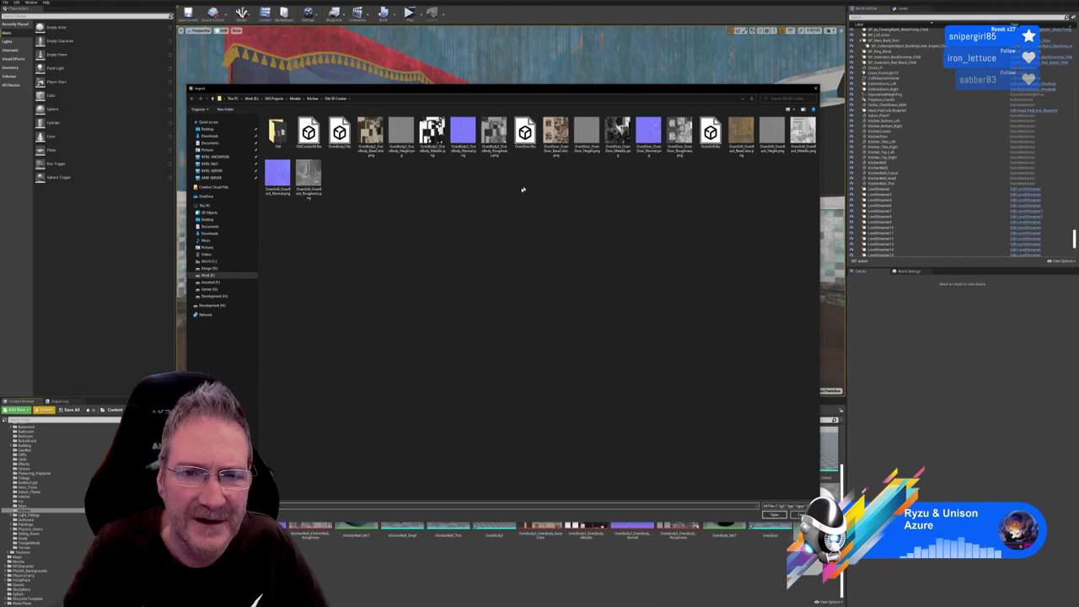
pyautogui.click(555, 139)
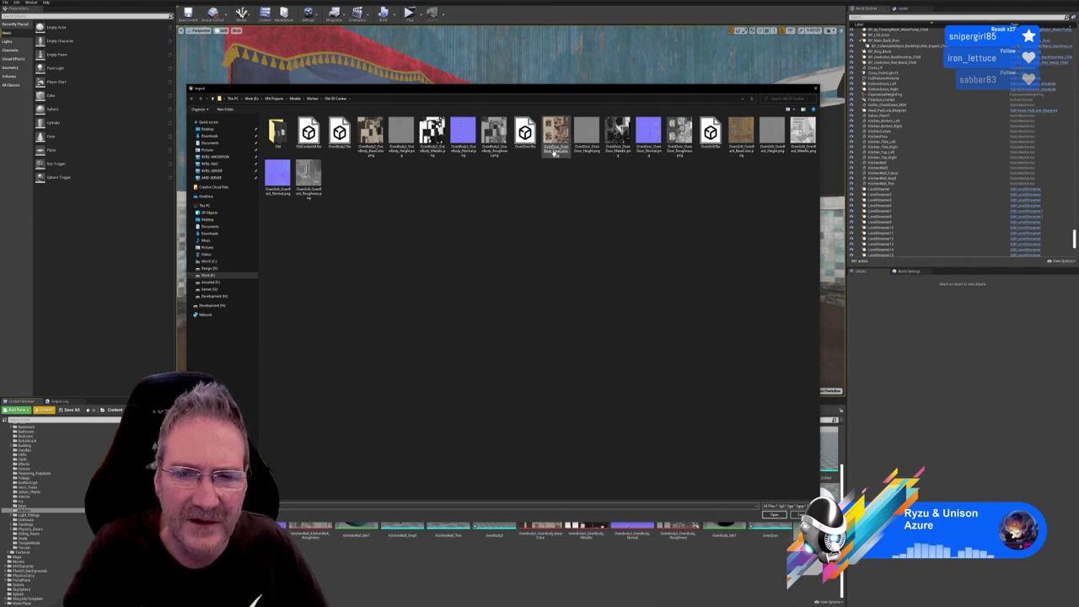
pyautogui.keyDown('ctrl'); pyautogui.click(617, 143); pyautogui.keyUp('ctrl')
pyautogui.keyDown('ctrl'); pyautogui.click(650, 148); pyautogui.keyUp('ctrl')
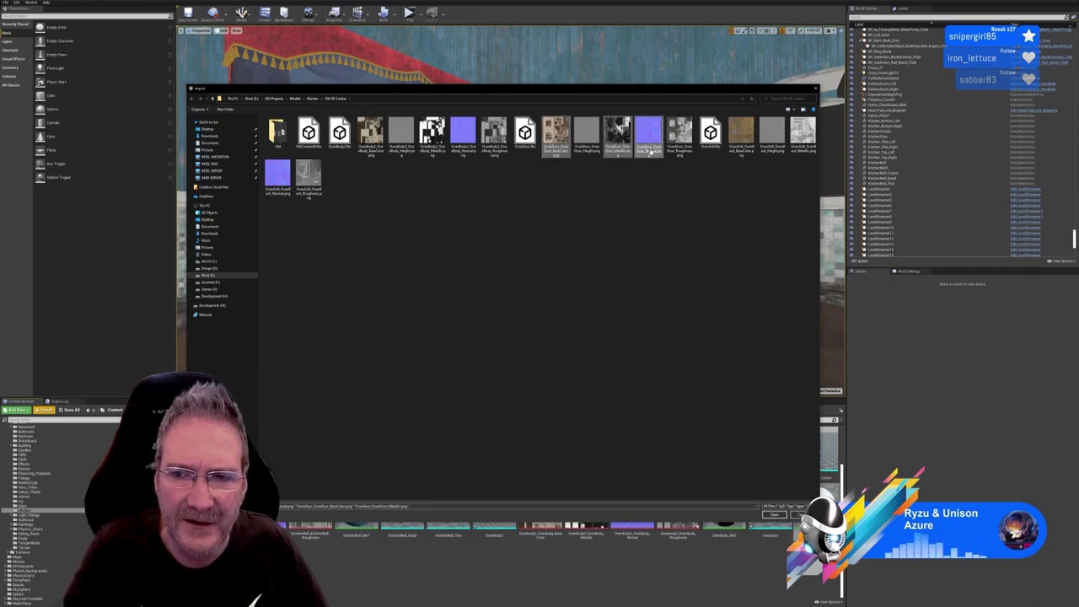
pyautogui.keyDown('ctrl'); pyautogui.click(682, 143); pyautogui.keyUp('ctrl')
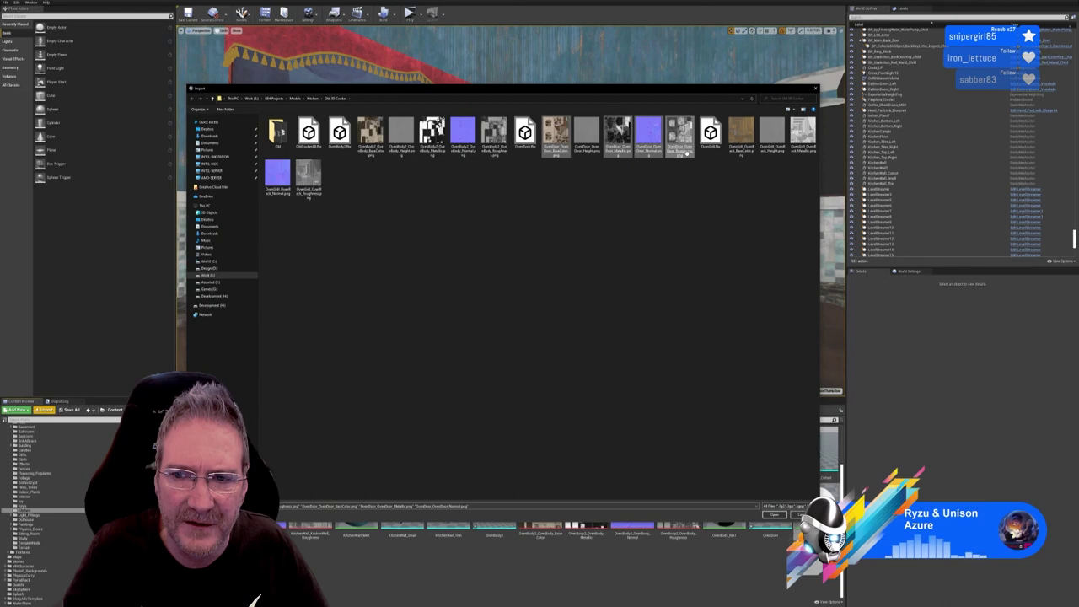
pyautogui.click(773, 515)
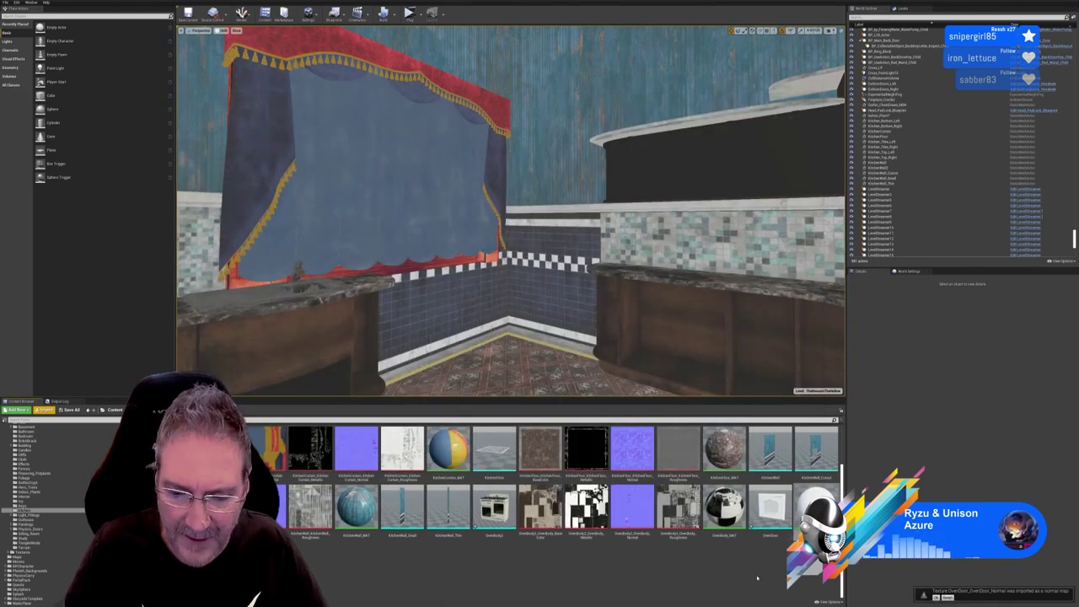
# Add the four OvenDoor textures to the OvenDoor_Door_MAT graph as texture samples, move the material node aside and delete the Param node
pyautogui.doubleClick(814, 506)
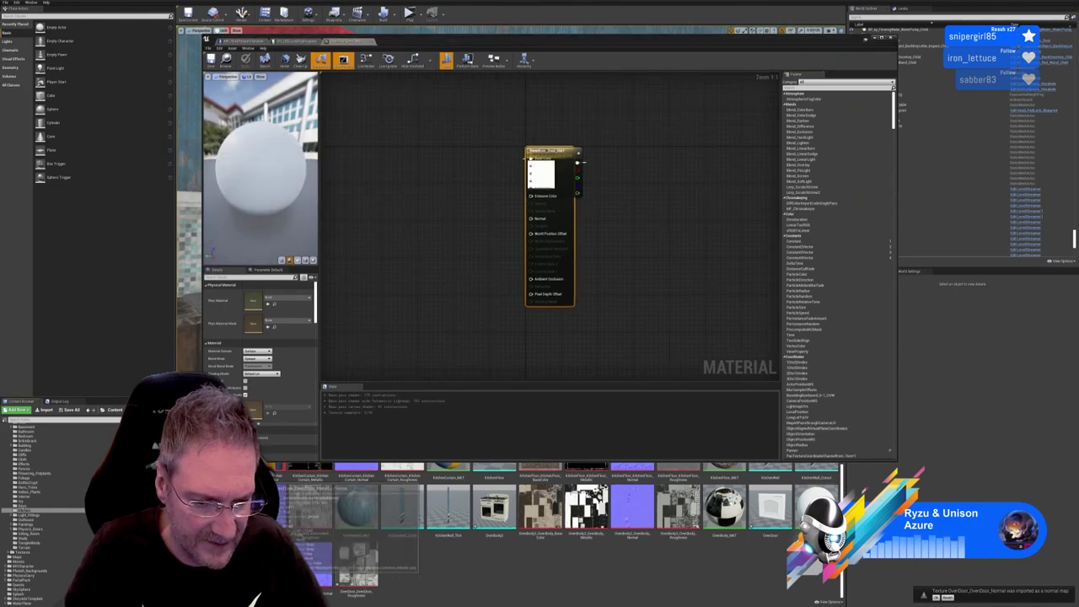
pyautogui.click(318, 570)
pyautogui.keyDown('ctrl'); pyautogui.click(350, 567); pyautogui.keyUp('ctrl')
pyautogui.moveTo(350, 565); pyautogui.dragTo(389, 228)
pyautogui.moveTo(548, 152); pyautogui.dragTo(615, 148)
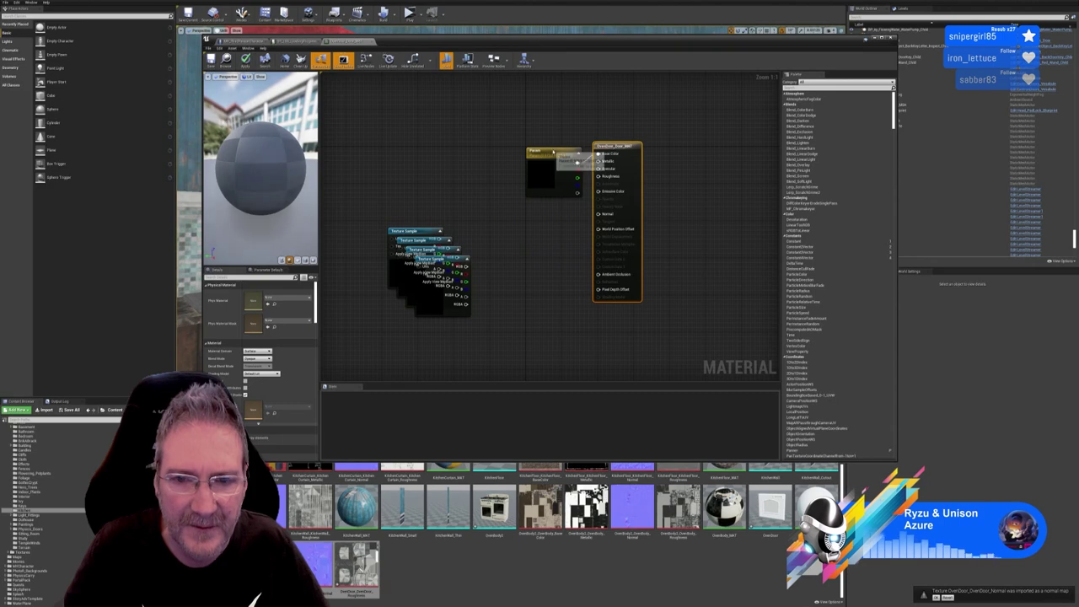
# Spread the overlapping oven door texture samples into a column ordered base colour, metallic, normal and roughness
pyautogui.moveTo(416, 257); pyautogui.dragTo(477, 132)
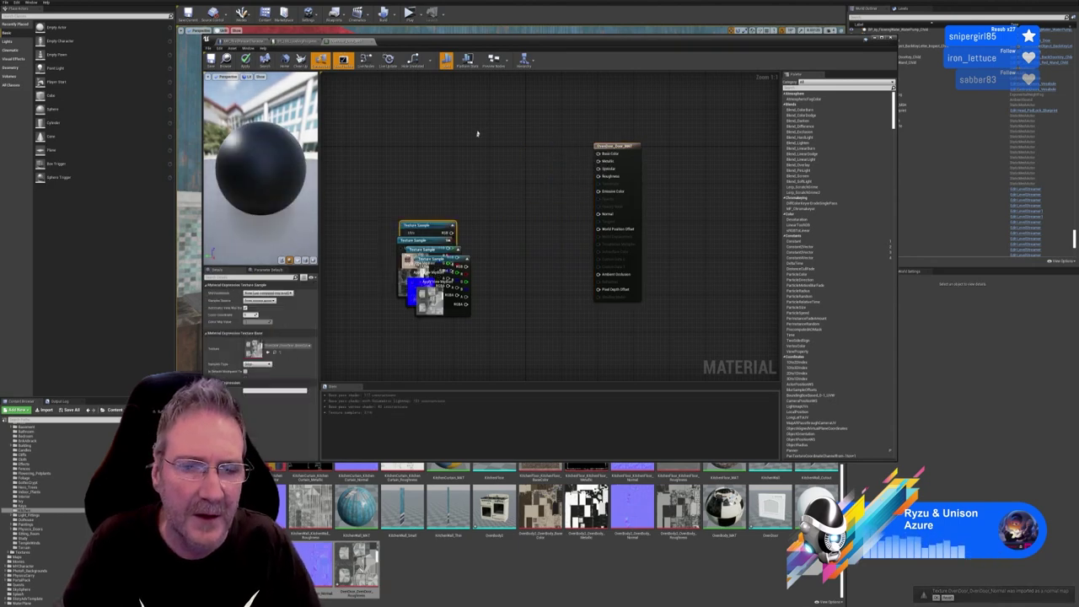
pyautogui.moveTo(431, 241); pyautogui.dragTo(482, 175)
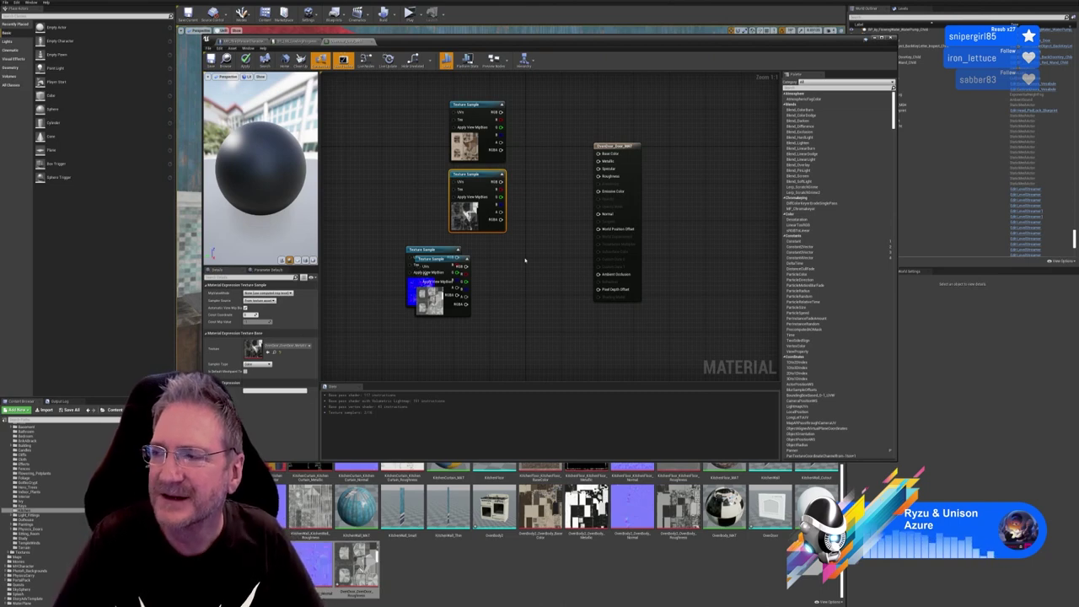
pyautogui.moveTo(434, 251); pyautogui.dragTo(477, 321)
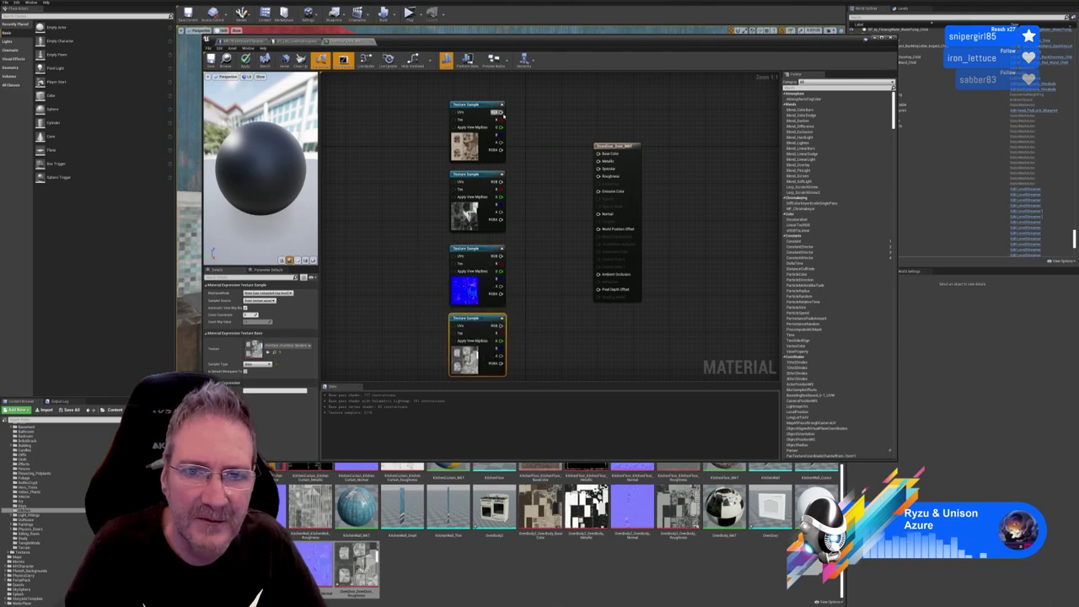
# Connect the door samples' RGB outputs to Base Color, Metallic, Normal and Roughness respectively, then apply, save and close the material
pyautogui.moveTo(501, 113); pyautogui.dragTo(597, 154)
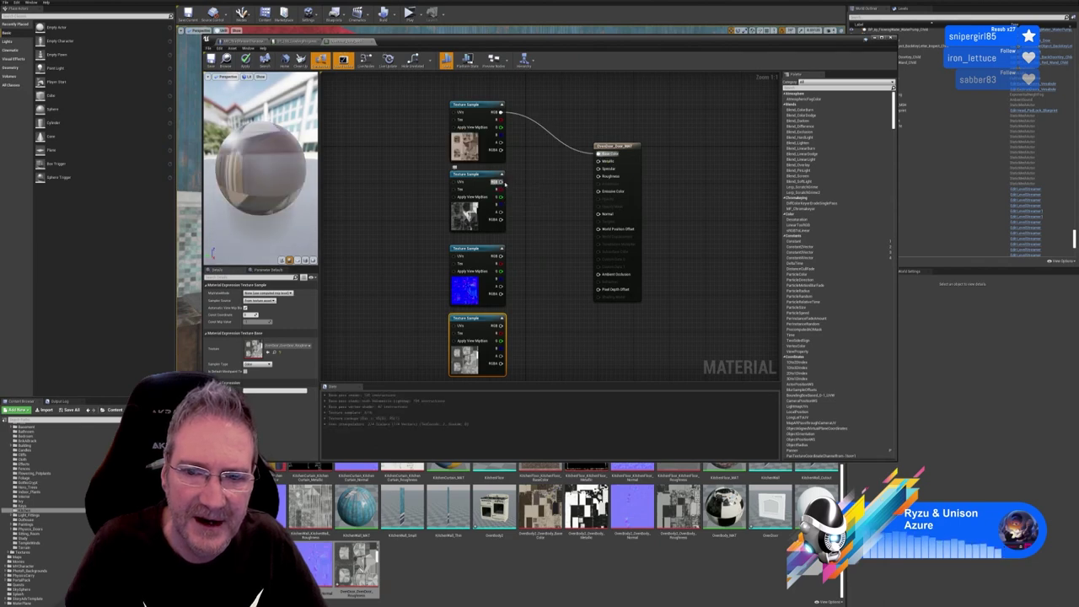
pyautogui.moveTo(504, 183); pyautogui.dragTo(602, 168)
pyautogui.moveTo(503, 255); pyautogui.dragTo(598, 214)
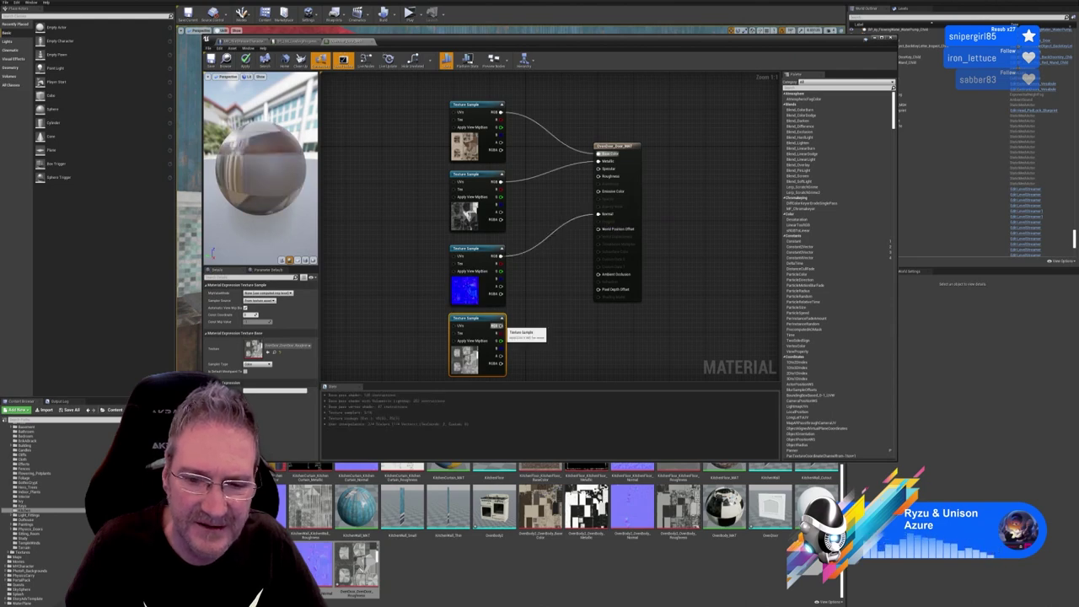
pyautogui.moveTo(501, 325); pyautogui.dragTo(600, 177)
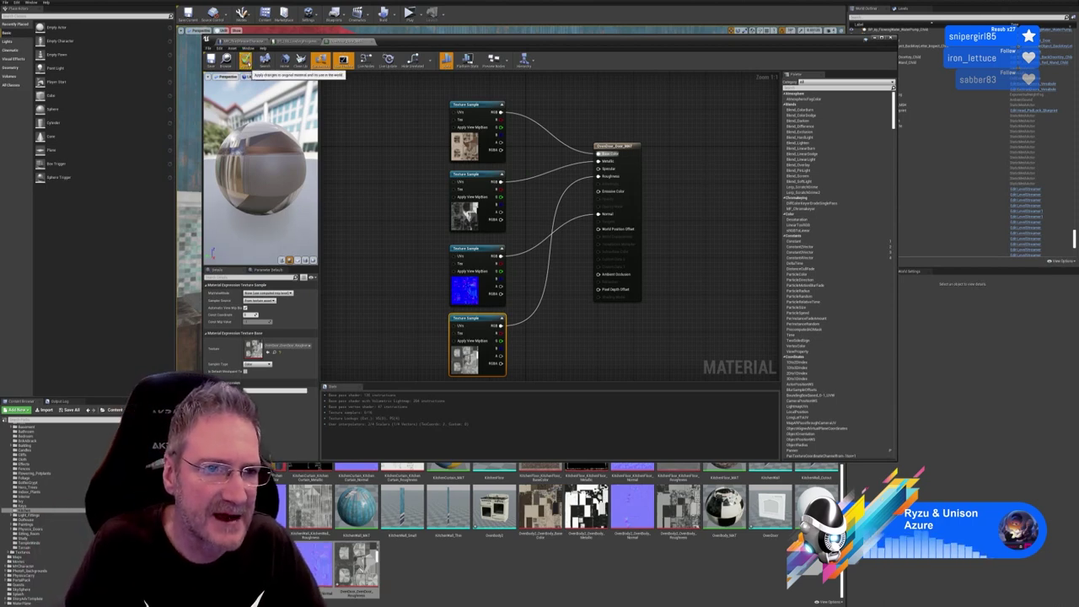
pyautogui.click(245, 62)
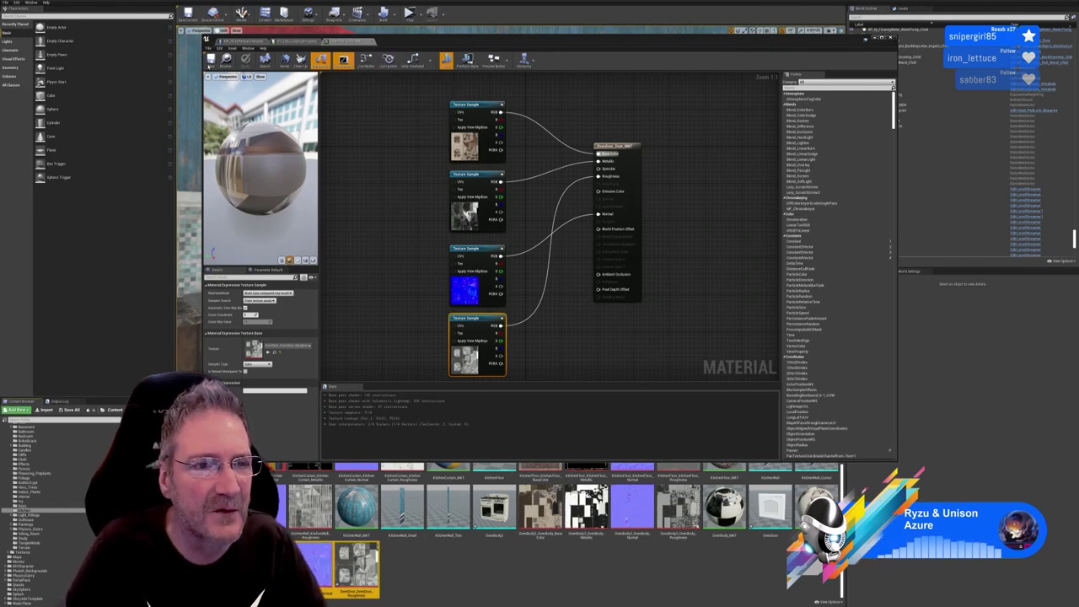
pyautogui.click(210, 63)
pyautogui.click(371, 42)
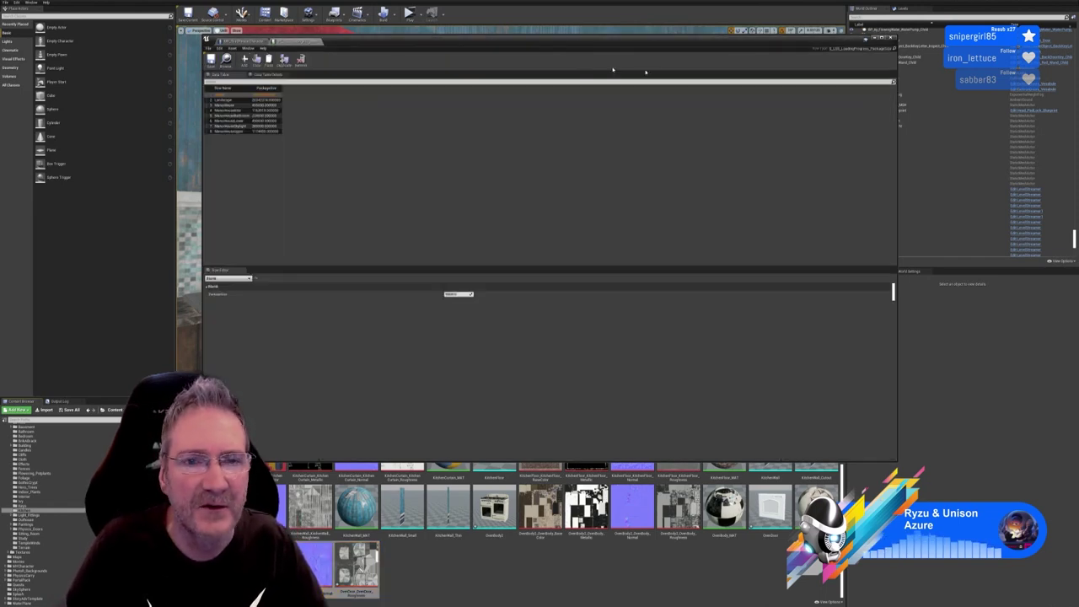
# Import the OvenGrill mesh from the Old 3D Cooker folder with the default FBX options and dismiss the message log
pyautogui.click(874, 38)
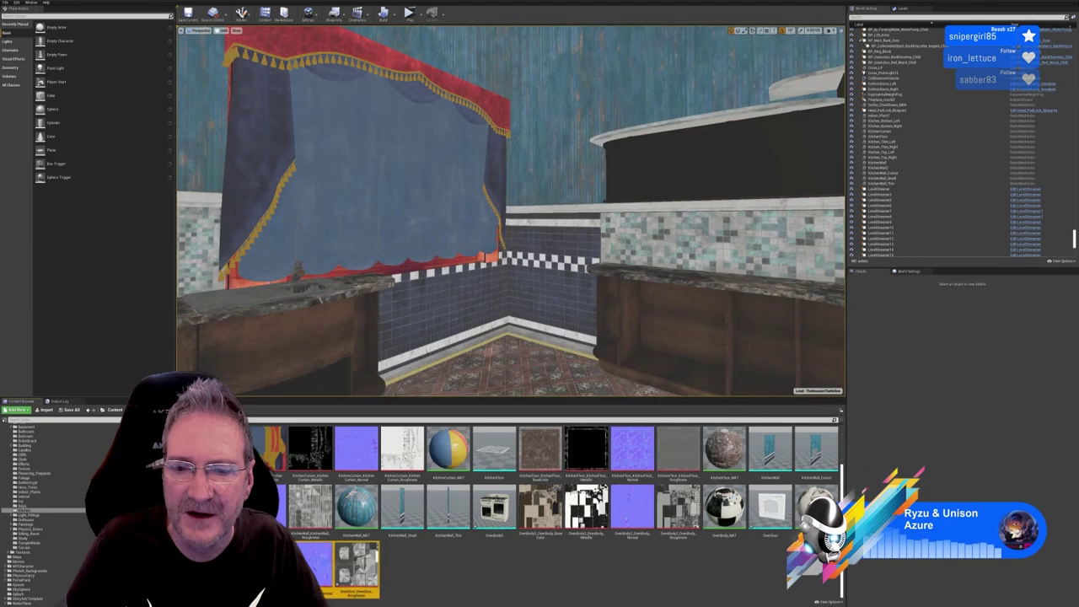
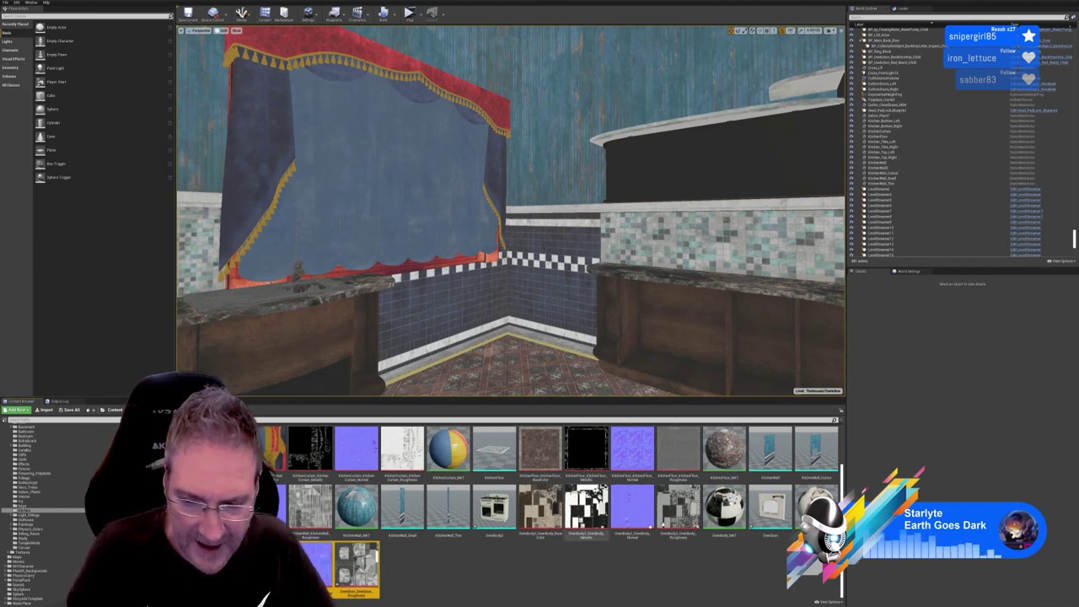
pyautogui.click(504, 572)
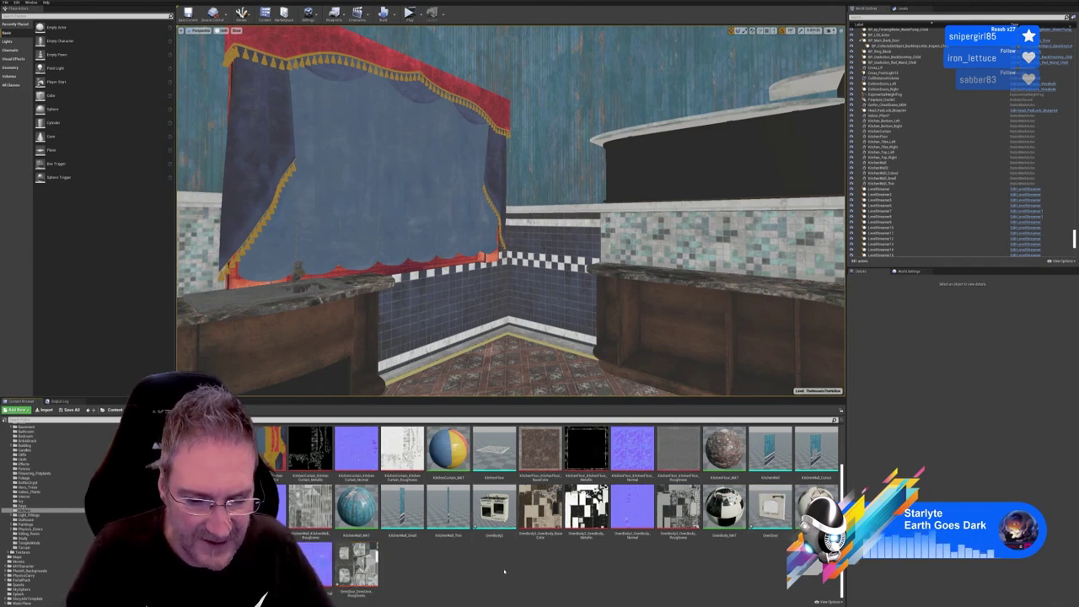
pyautogui.click(44, 410)
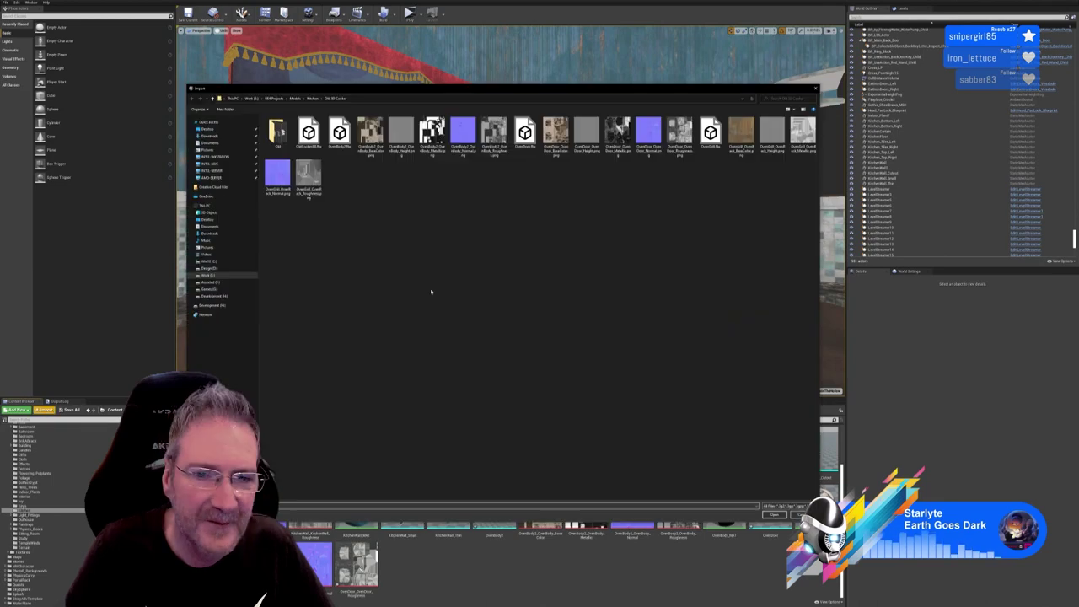
pyautogui.doubleClick(711, 133)
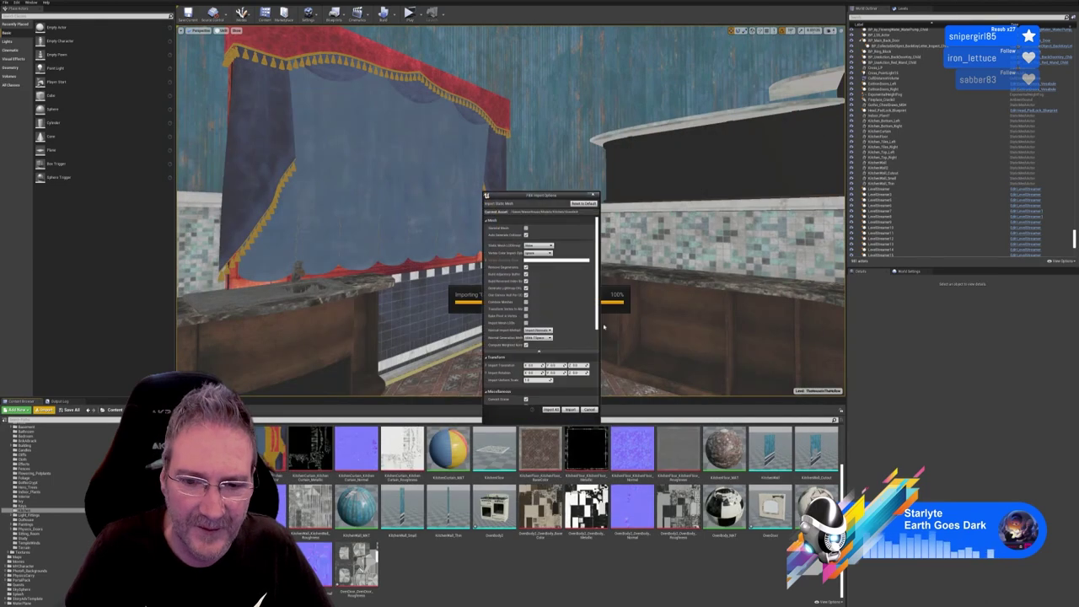
pyautogui.click(570, 409)
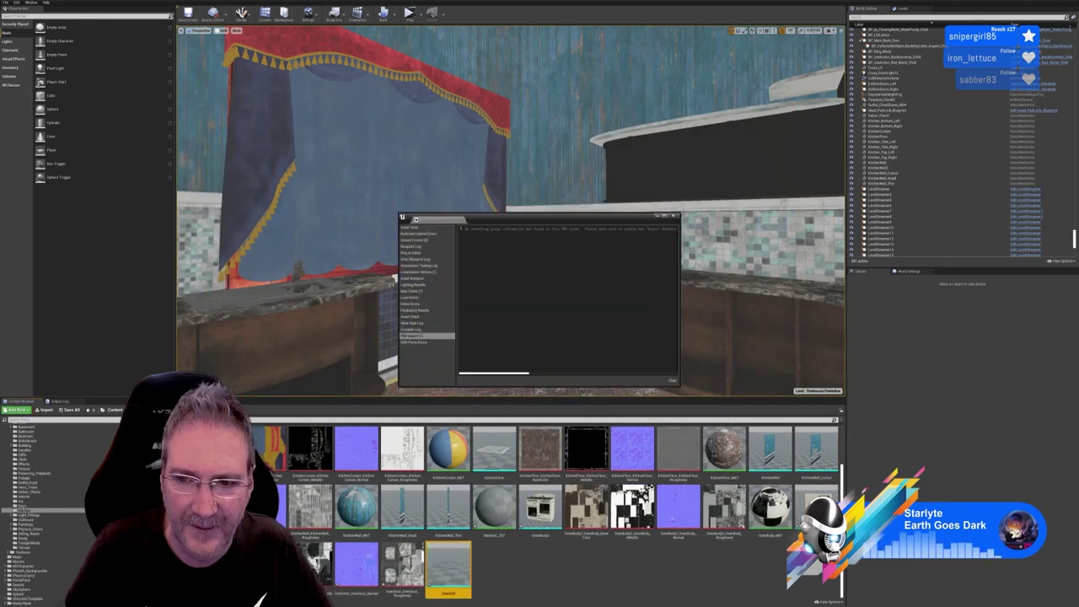
pyautogui.click(675, 216)
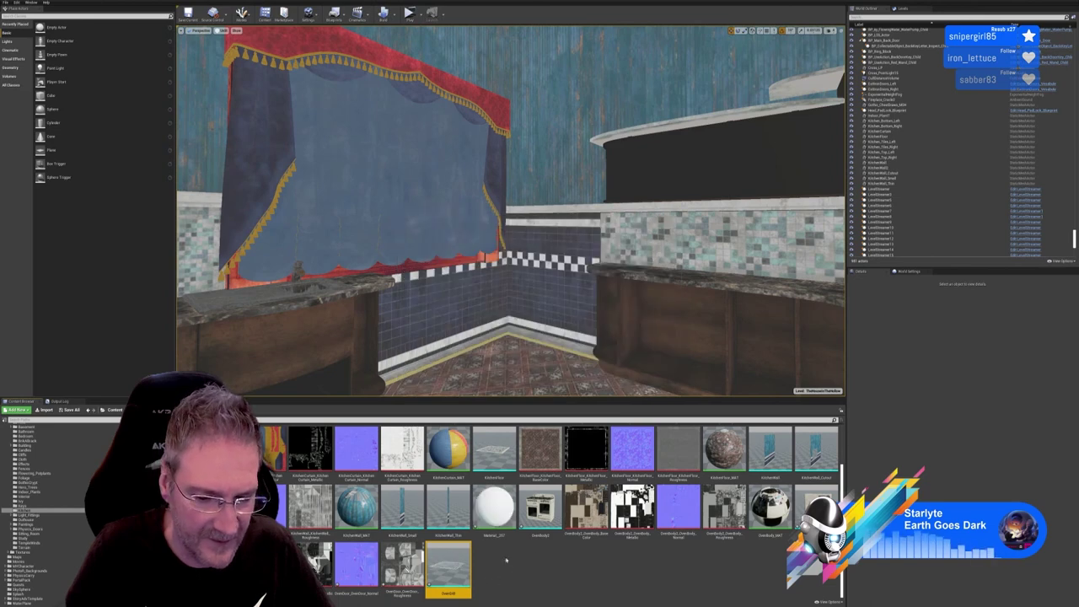
# Rename the material imported with the OvenGrill mesh as OvenDoor_Grill_MAT
pyautogui.click(495, 511)
pyautogui.rightClick(495, 511)
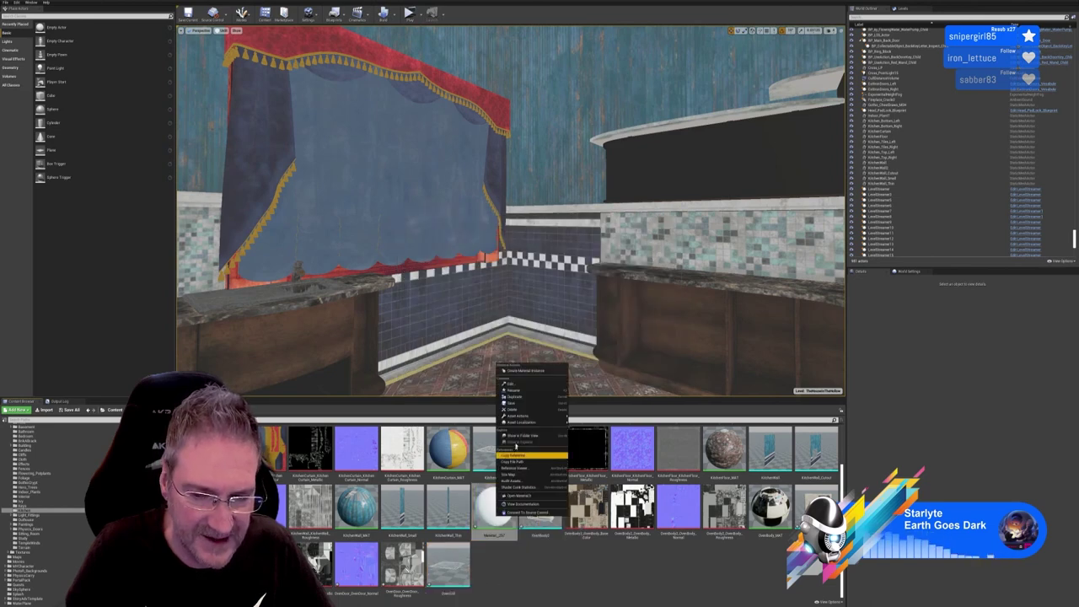
pyautogui.click(516, 391)
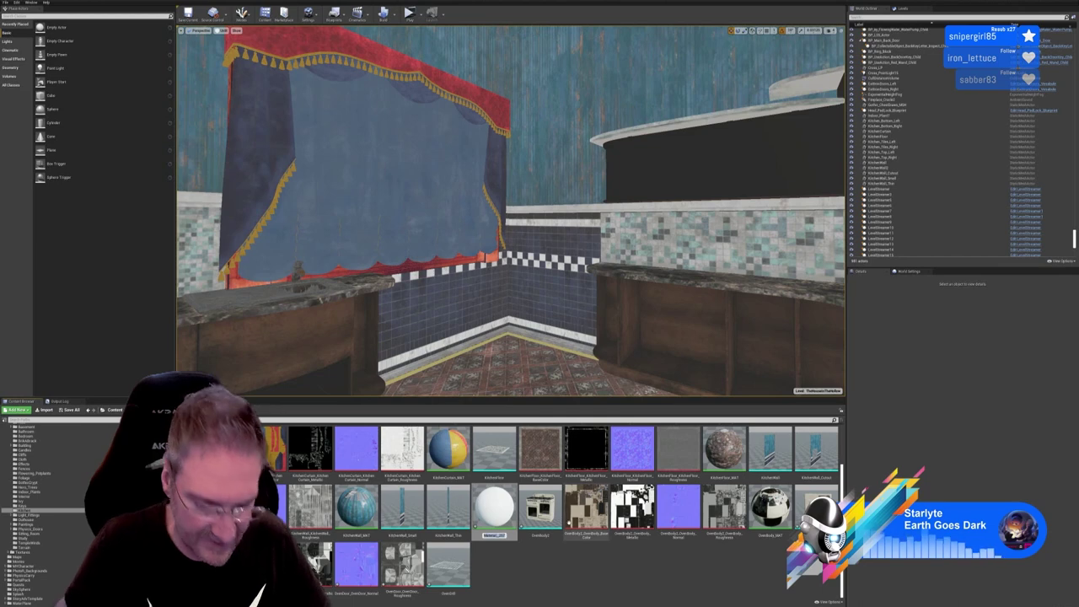
pyautogui.write('OvenDo')
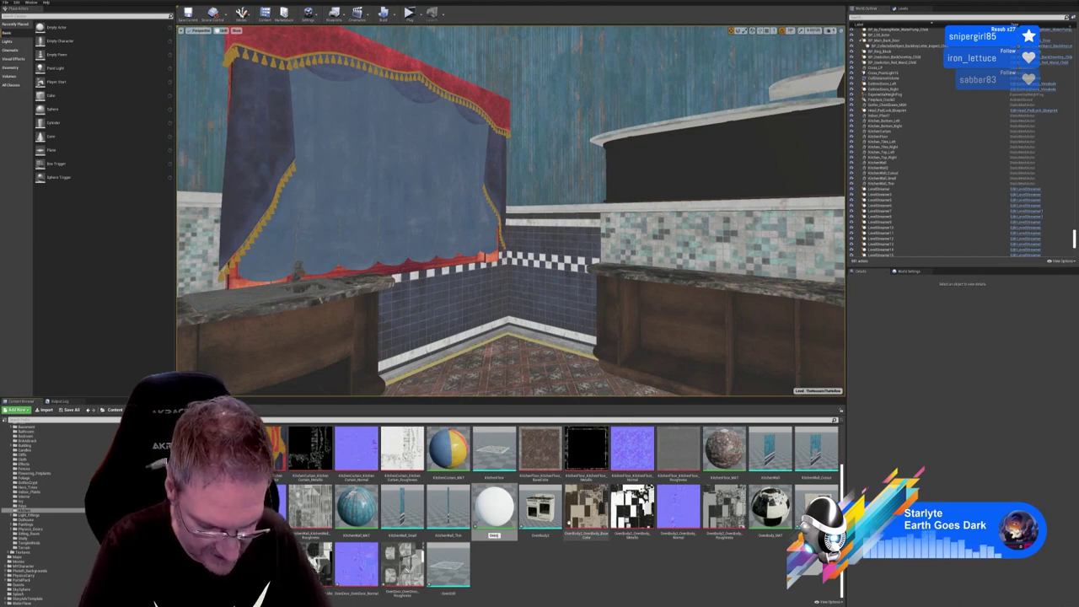
pyautogui.write('or_M')
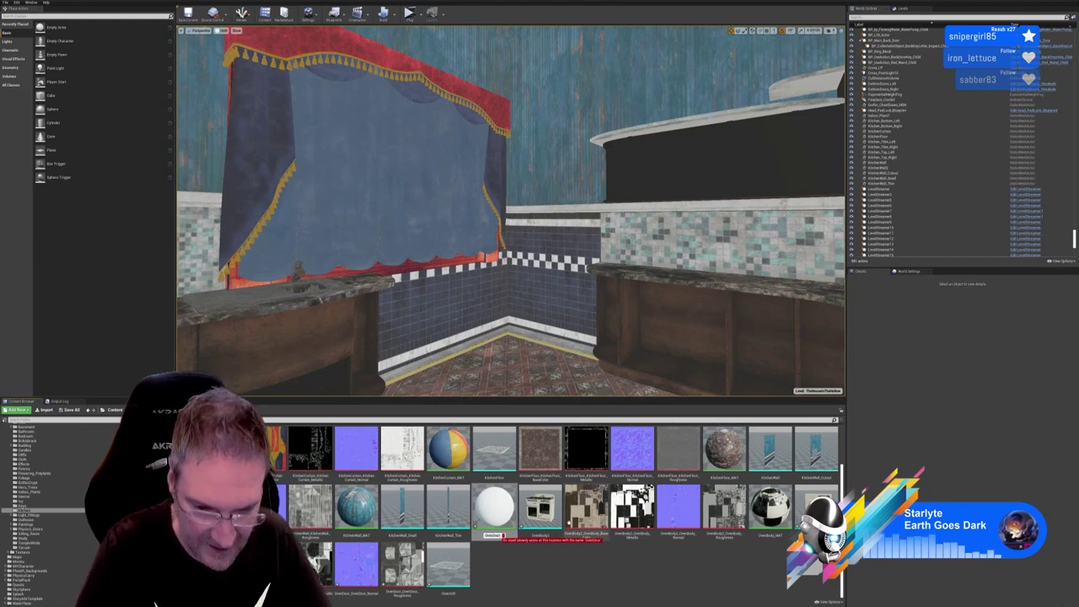
pyautogui.write('AT')
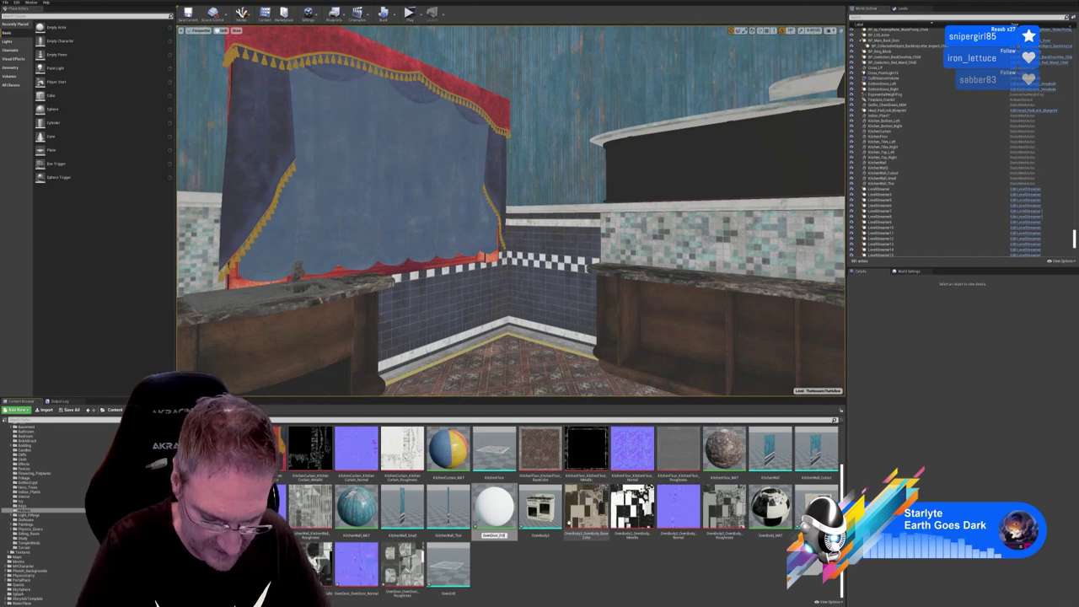
pyautogui.write('t')
pyautogui.press('Return')
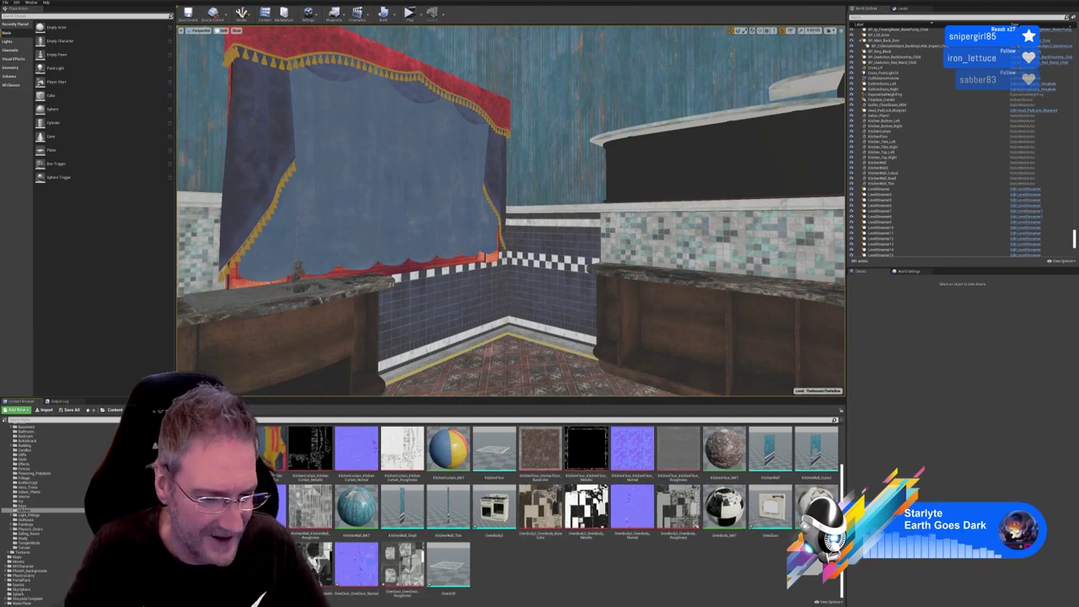
# Open the renamed grill material and import the OvenGrill_OvenRack base colour, metallic, normal and roughness textures, leaving out the height map
pyautogui.doubleClick(816, 504)
pyautogui.click(44, 410)
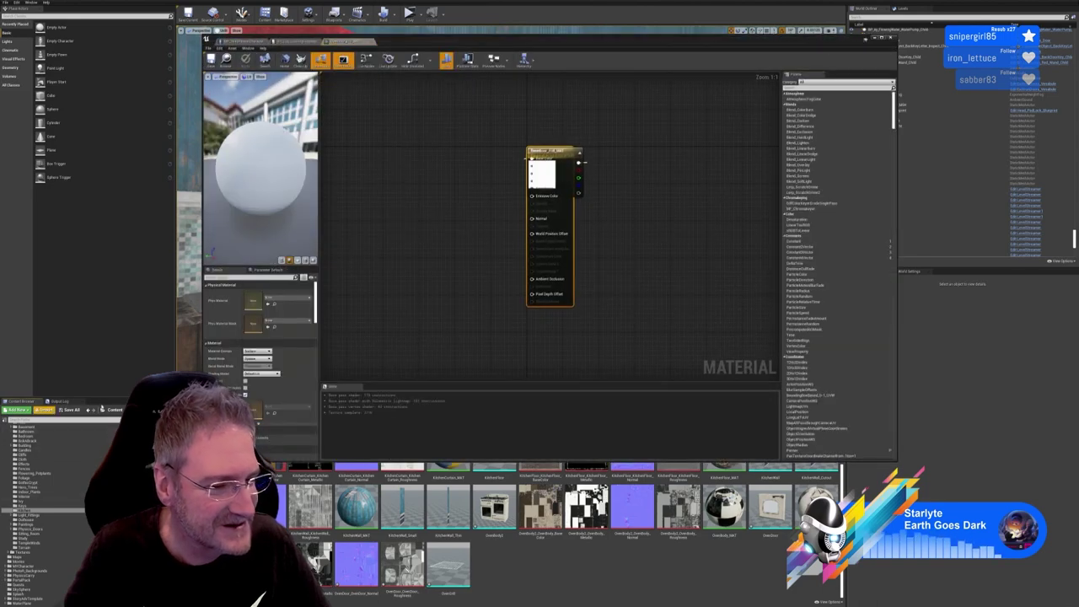
pyautogui.click(747, 135)
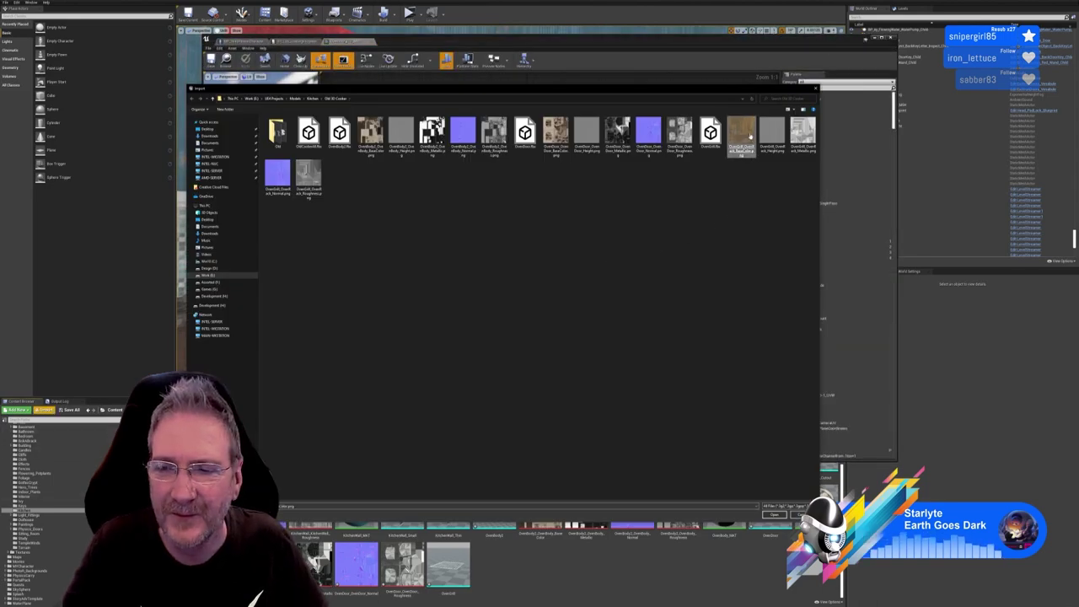
pyautogui.keyDown('ctrl'); pyautogui.click(803, 136); pyautogui.keyUp('ctrl')
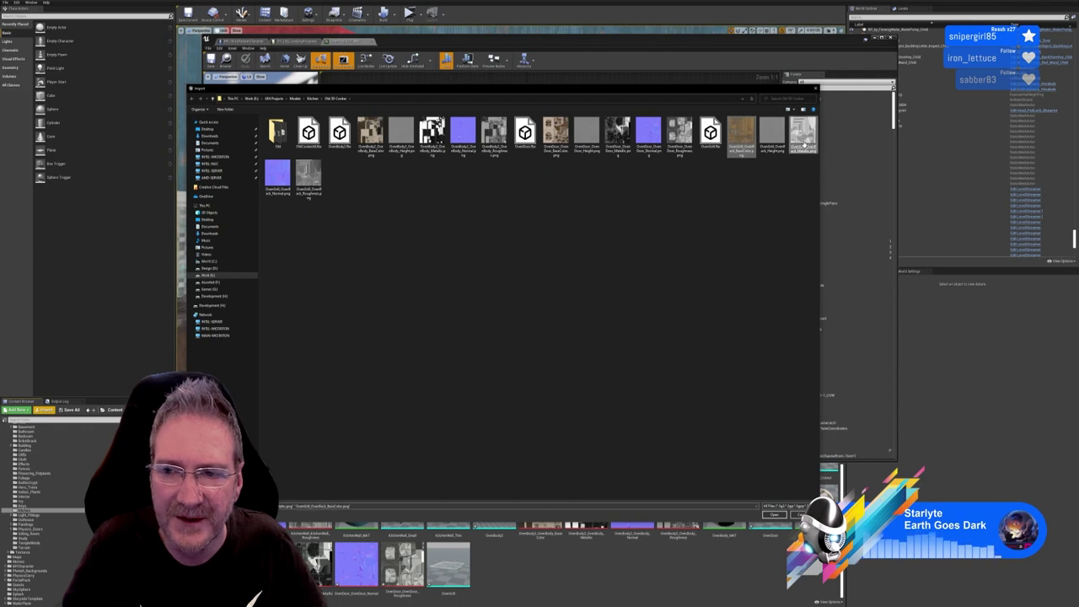
pyautogui.keyDown('ctrl'); pyautogui.click(273, 195); pyautogui.keyUp('ctrl')
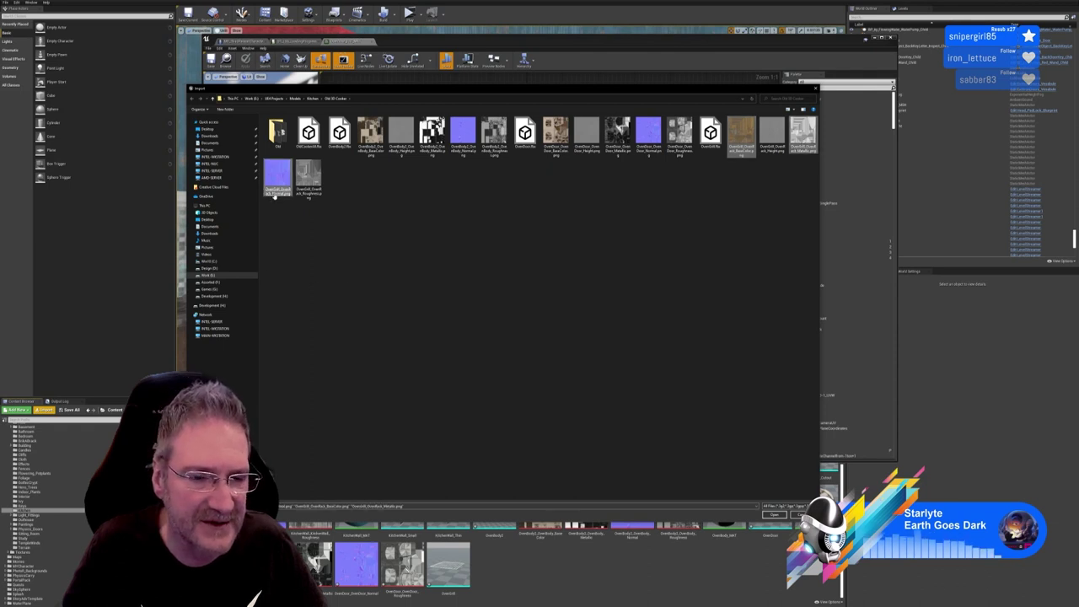
pyautogui.keyDown('ctrl'); pyautogui.click(312, 185); pyautogui.keyUp('ctrl')
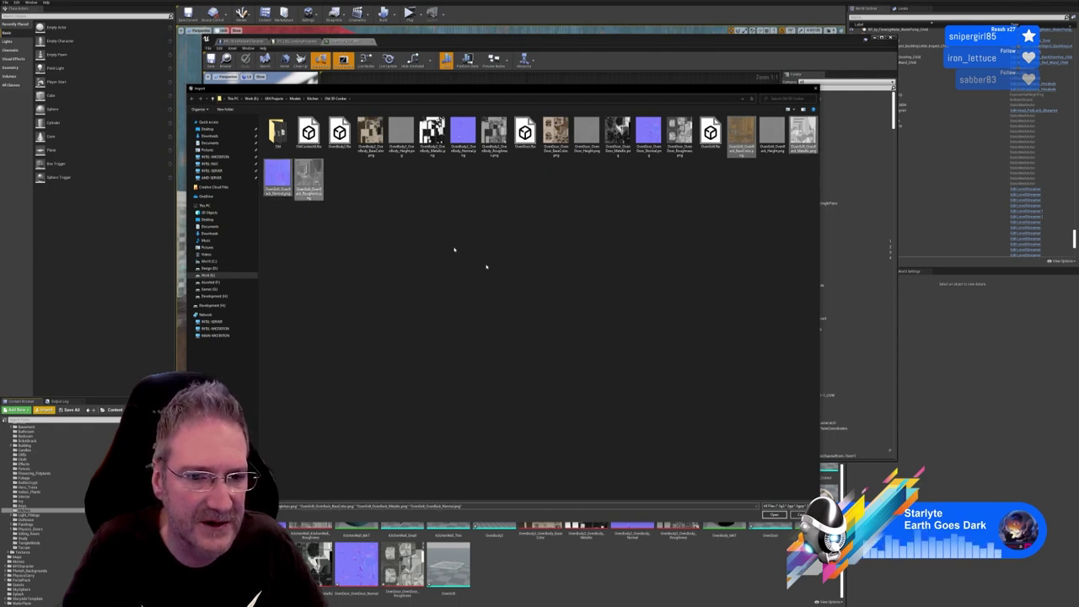
pyautogui.click(773, 514)
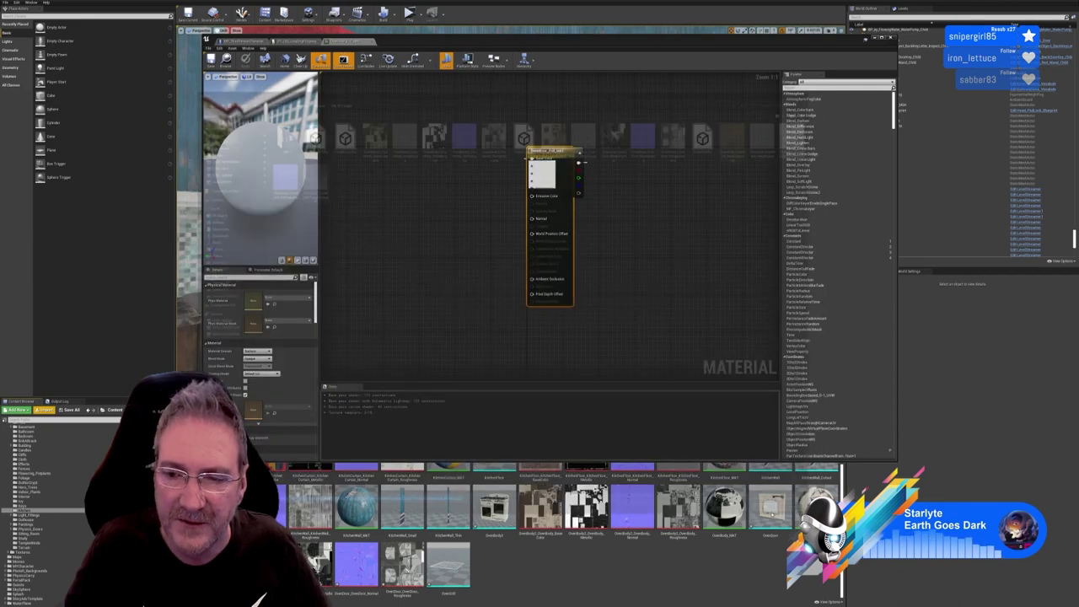
# Add the four OvenGrill textures to the material graph in place of the Param node and spread the samples into a column
pyautogui.moveTo(523, 568); pyautogui.dragTo(408, 187)
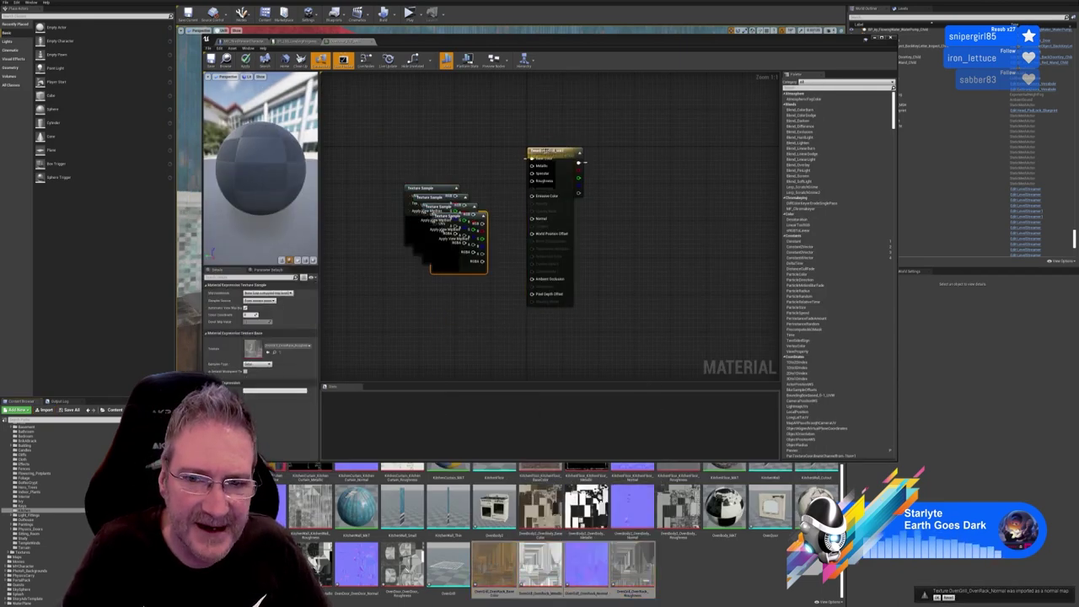
pyautogui.moveTo(553, 151); pyautogui.dragTo(625, 151)
pyautogui.click(565, 151)
pyautogui.press('Delete')
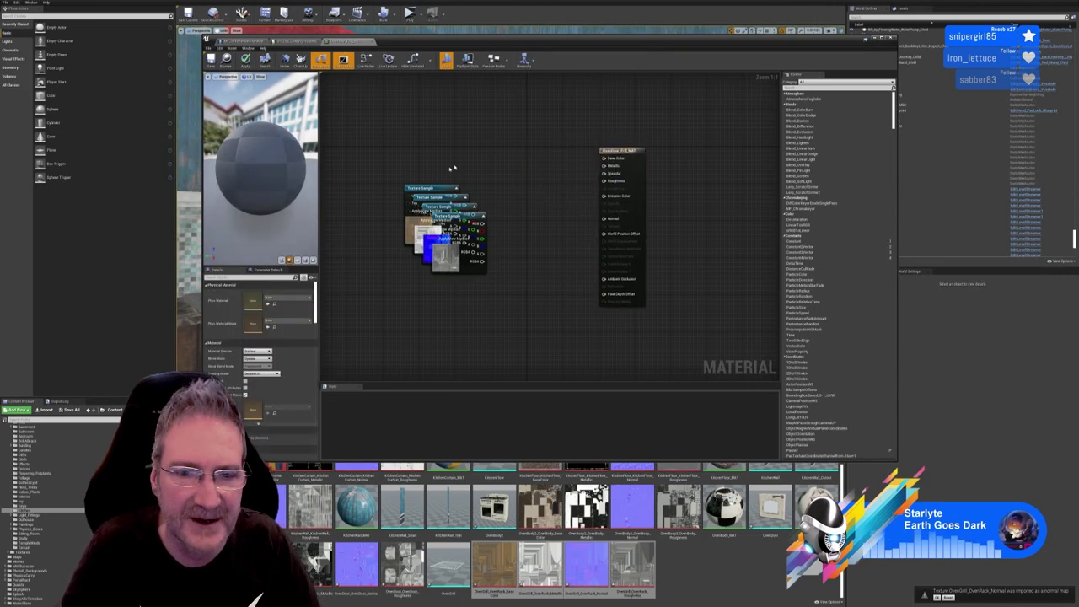
pyautogui.moveTo(435, 190); pyautogui.dragTo(463, 108)
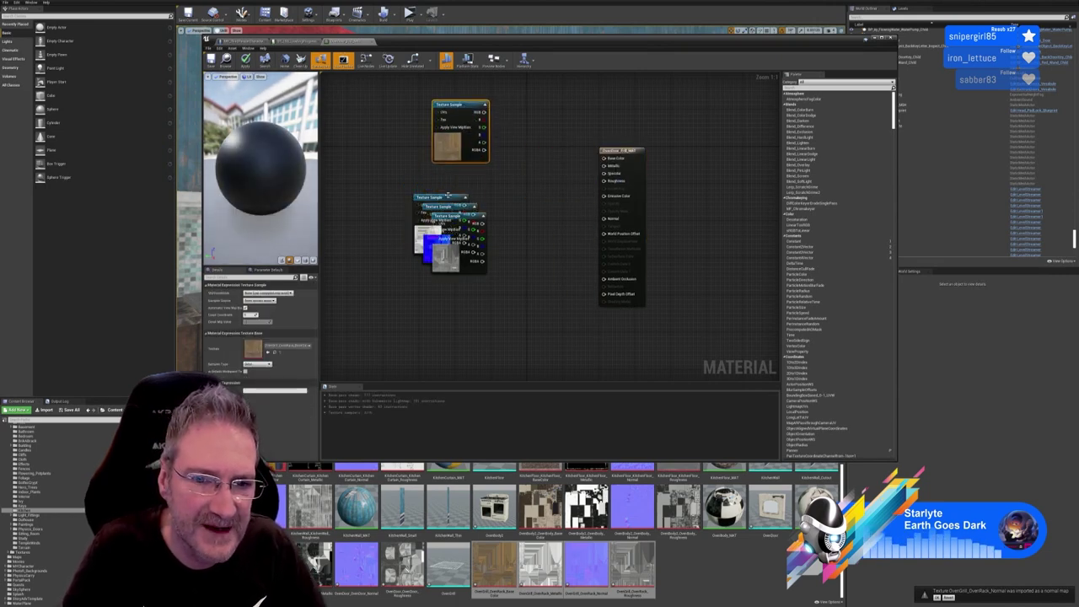
pyautogui.moveTo(436, 221); pyautogui.dragTo(460, 319)
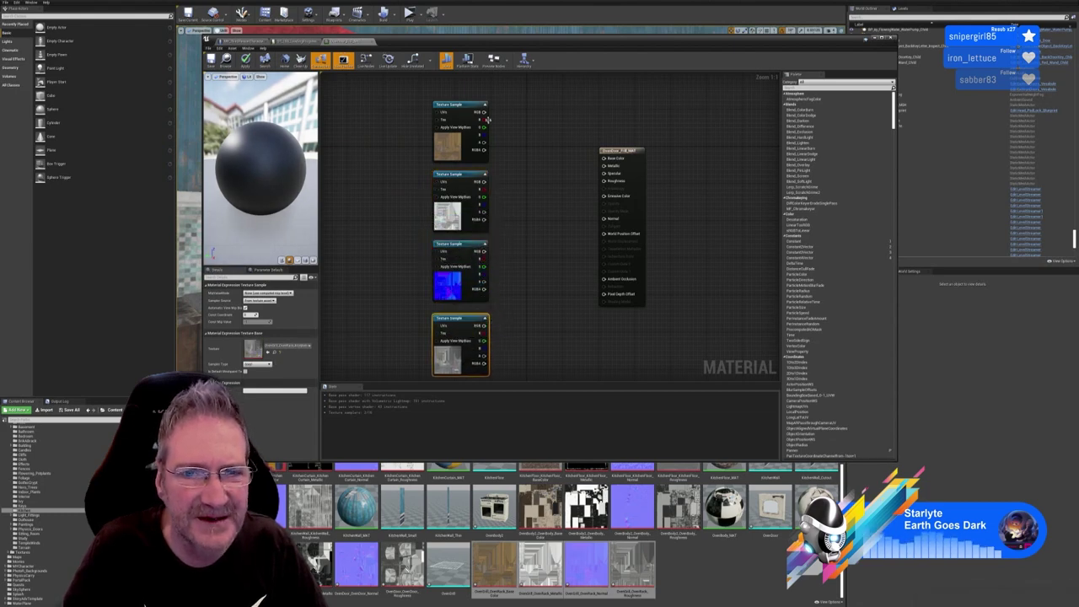
# Connect the grill samples' RGB outputs to Base Color, Metallic, Normal and Roughness respectively, then apply, save and close the material
pyautogui.moveTo(484, 112); pyautogui.dragTo(604, 159)
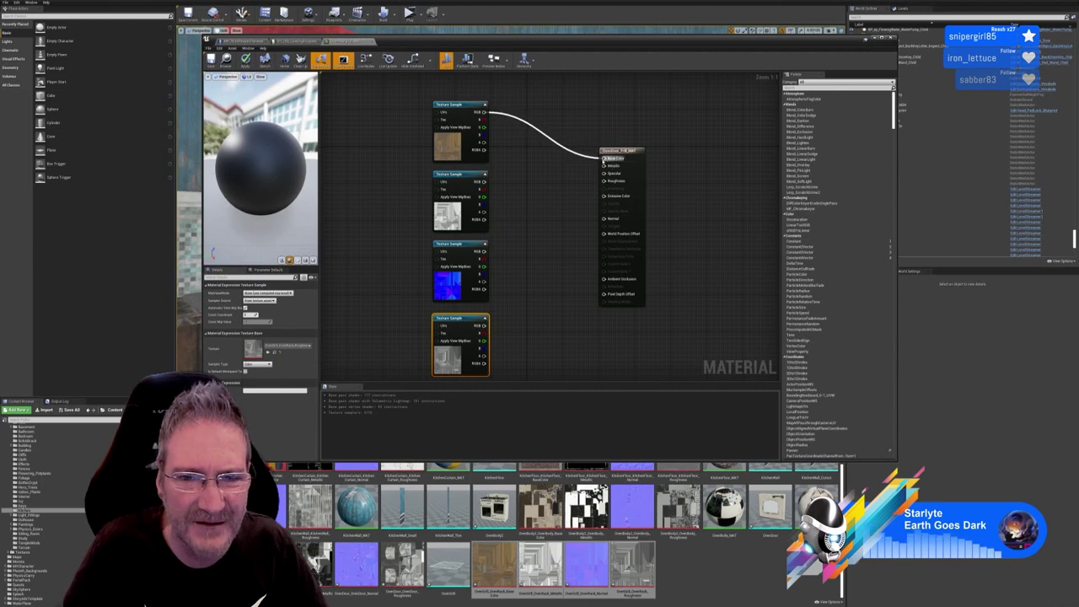
pyautogui.moveTo(485, 182); pyautogui.dragTo(607, 166)
pyautogui.moveTo(485, 251); pyautogui.dragTo(604, 219)
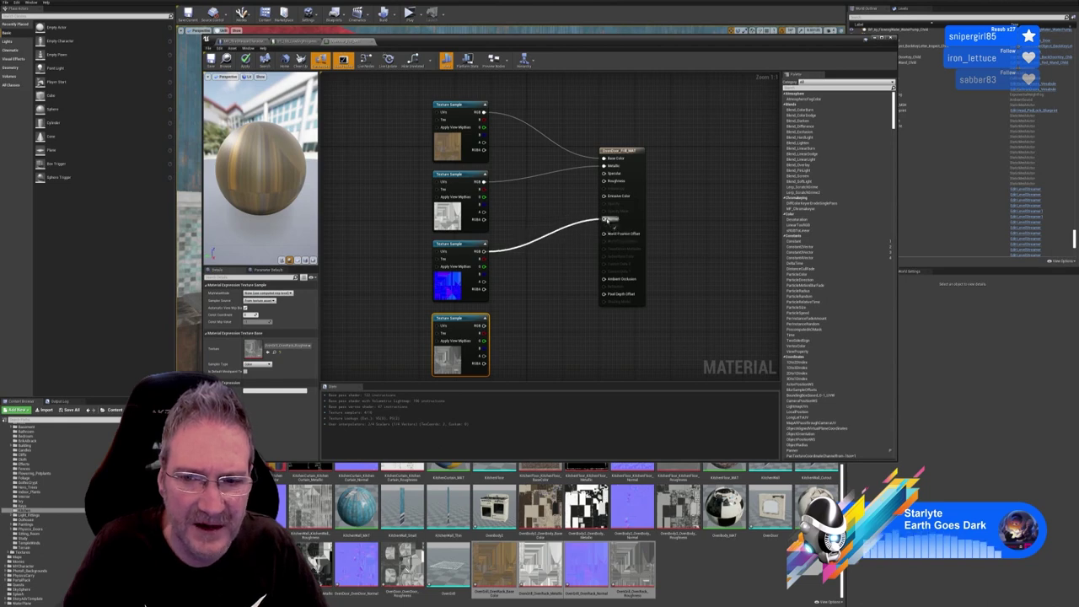
pyautogui.moveTo(487, 325); pyautogui.dragTo(605, 182)
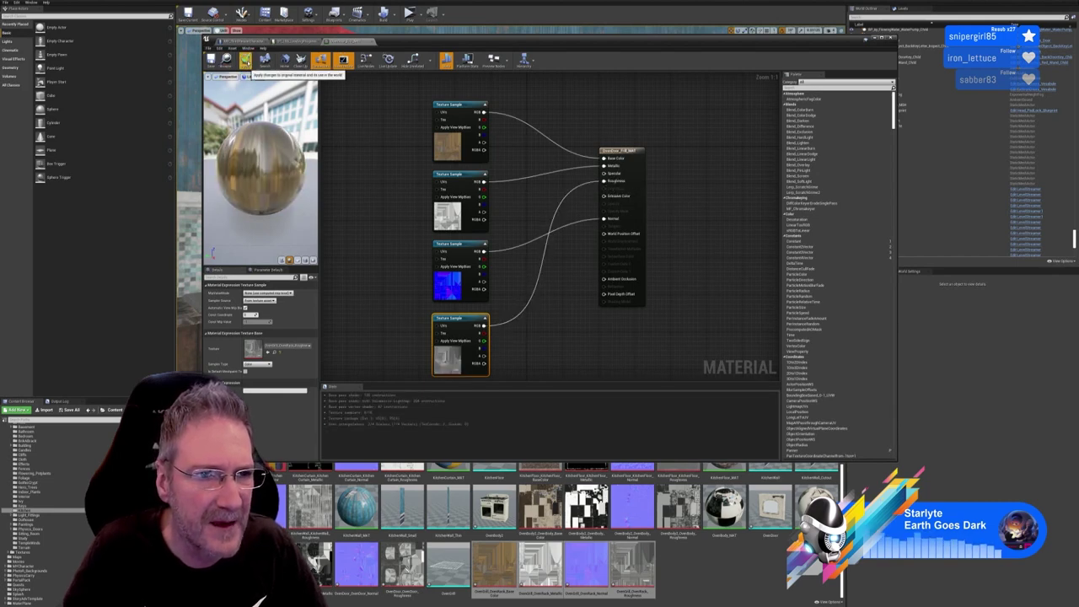
pyautogui.click(245, 60)
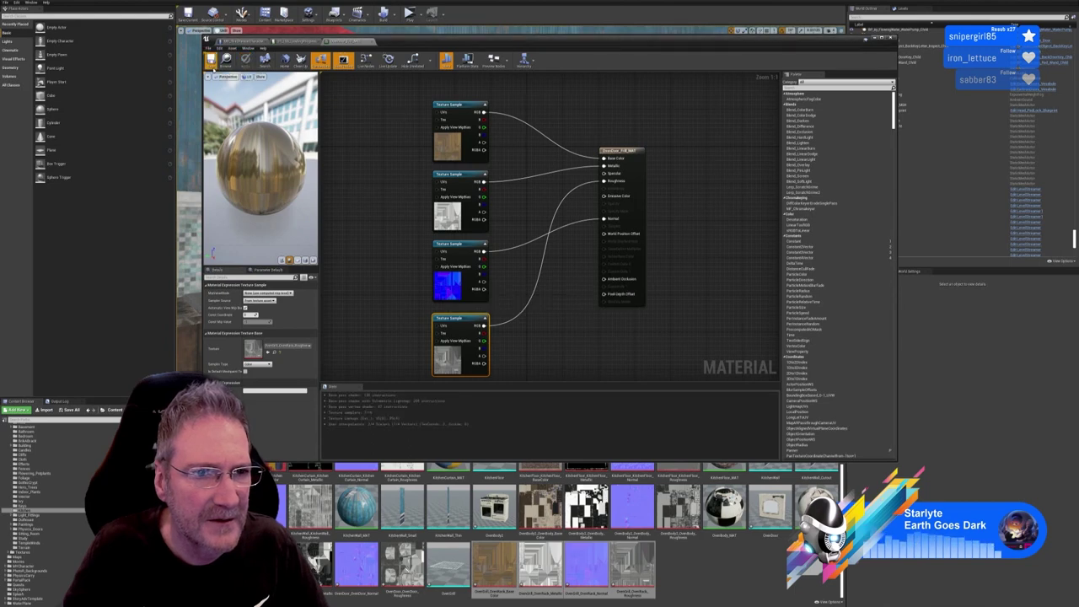
pyautogui.click(370, 41)
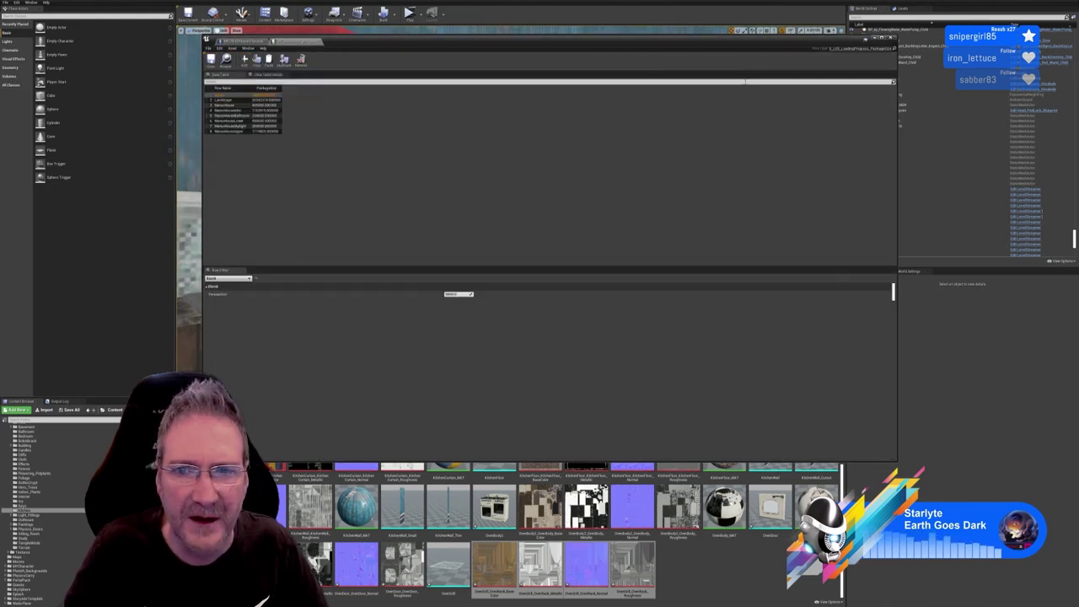
pyautogui.click(882, 40)
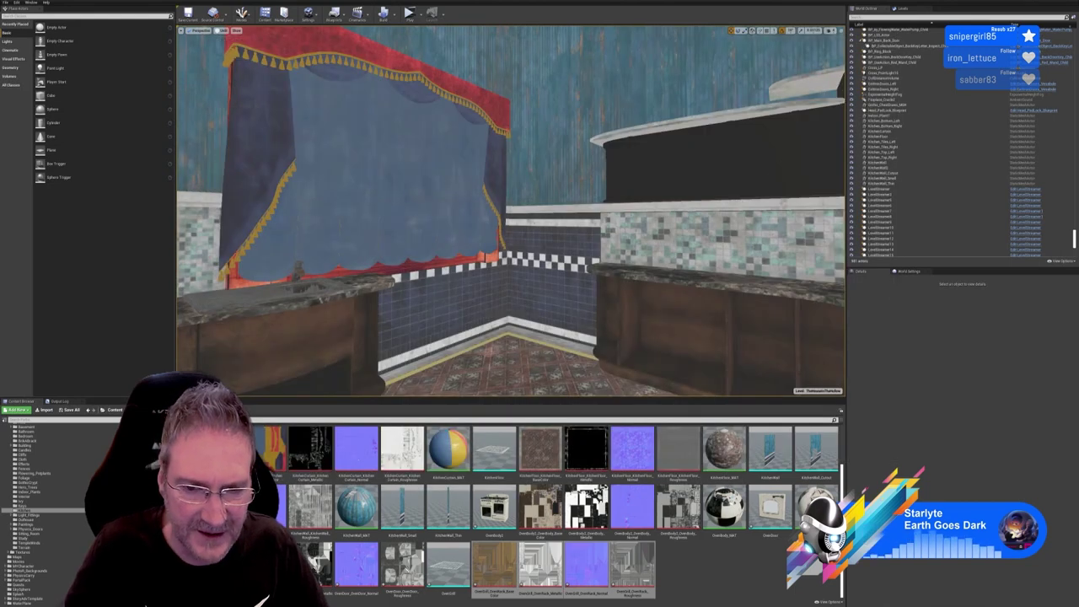
# Place the oven body mesh on the kitchen floor near the counters and scale it down uniformly
pyautogui.moveTo(515, 314)
pyautogui.mouseDown(button='right')
pyautogui.moveTo(641, 362)
pyautogui.moveTo(759, 354)
pyautogui.moveTo(590, 379)
pyautogui.moveTo(564, 370)
pyautogui.moveTo(516, 314)
pyautogui.mouseUp(button='right')
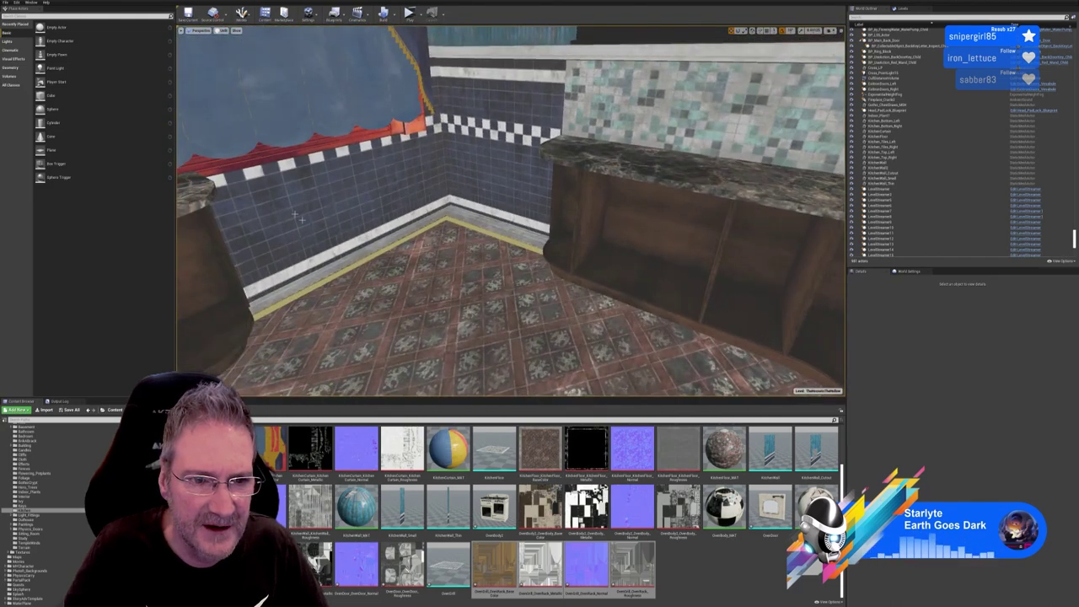
pyautogui.moveTo(297, 218); pyautogui.dragTo(339, 228, button='right')
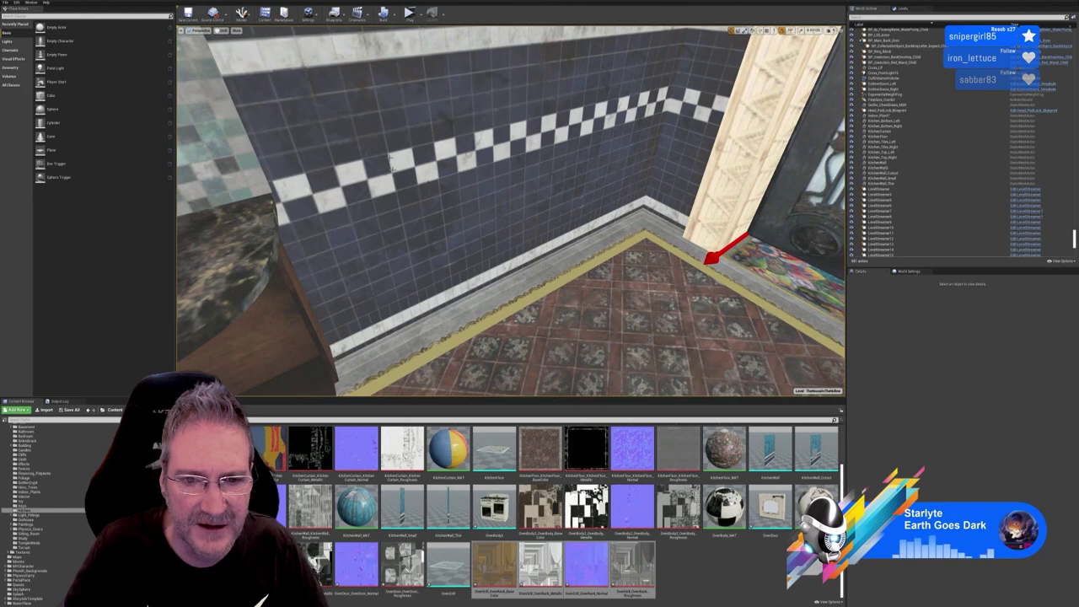
pyautogui.moveTo(390, 159); pyautogui.dragTo(455, 162, button='right')
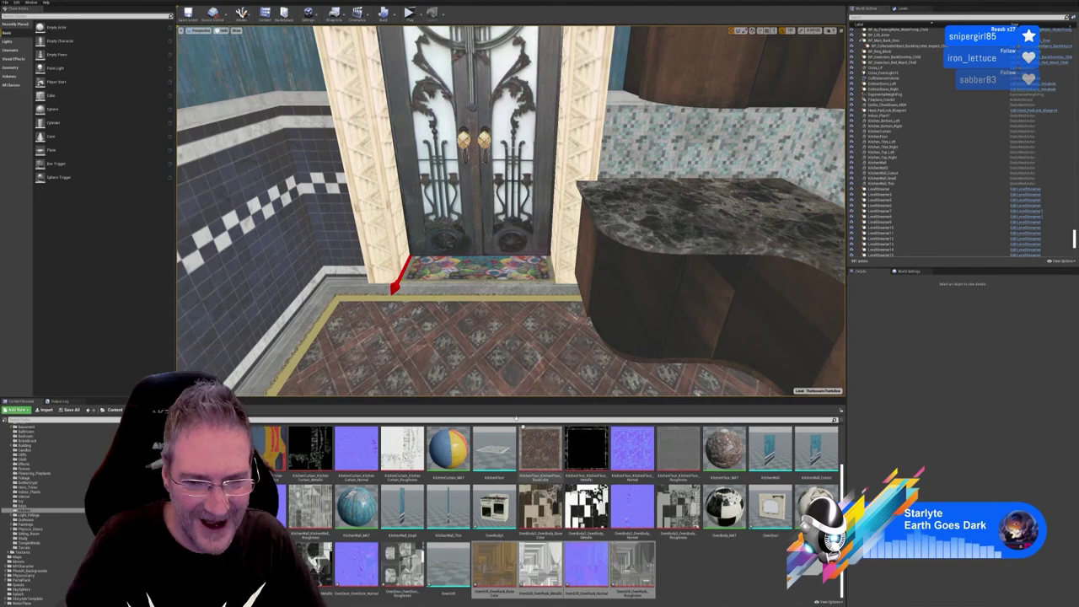
pyautogui.moveTo(509, 325); pyautogui.dragTo(708, 362, button='right')
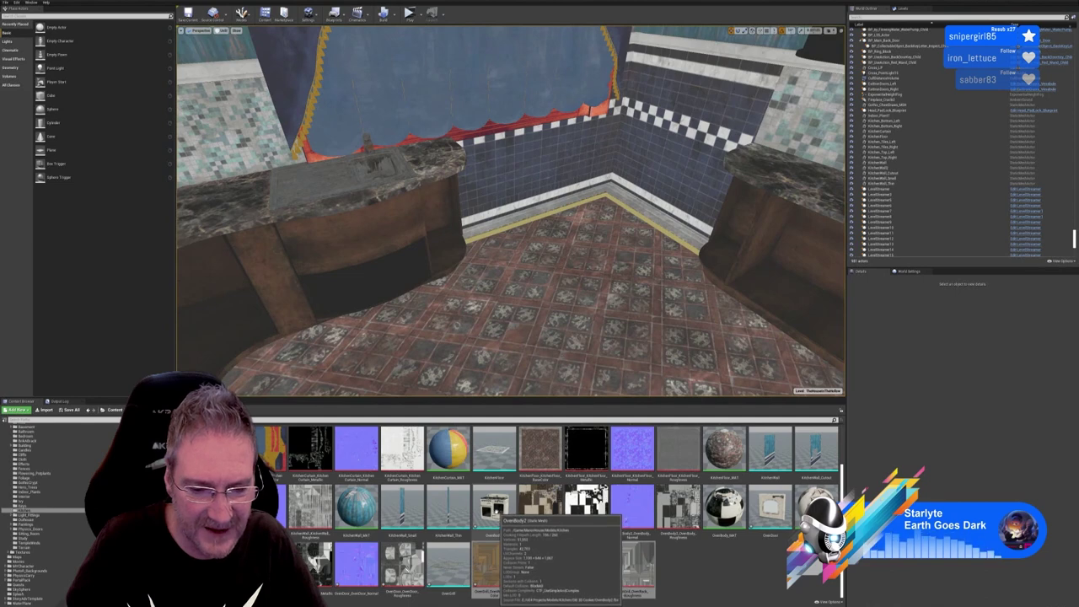
pyautogui.moveTo(495, 509); pyautogui.dragTo(574, 325)
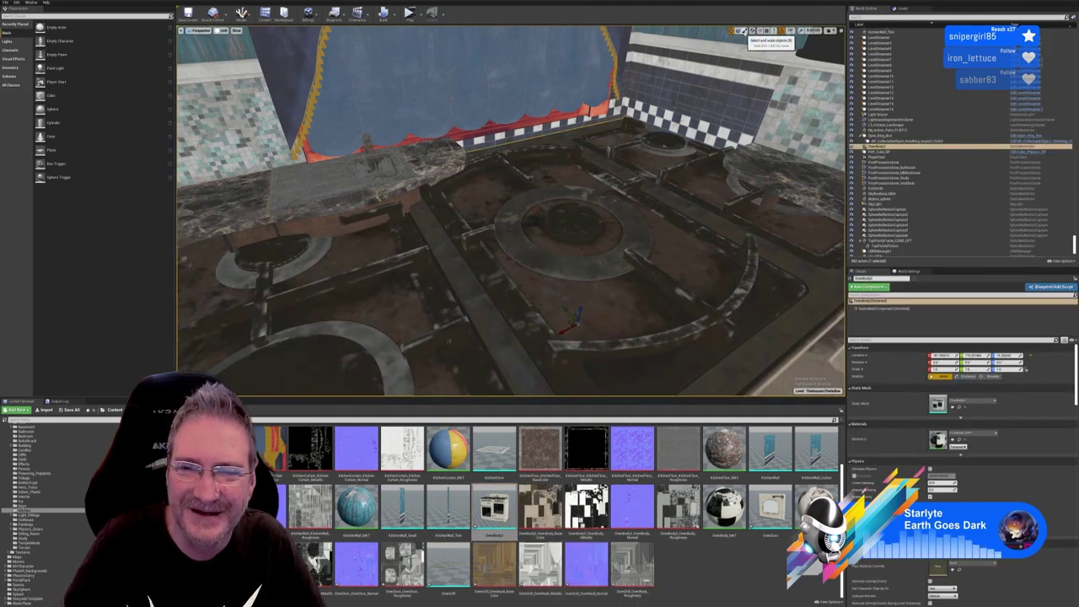
pyautogui.moveTo(579, 323)
pyautogui.mouseDown()
pyautogui.moveTo(533, 345)
pyautogui.moveTo(577, 324)
pyautogui.mouseUp()
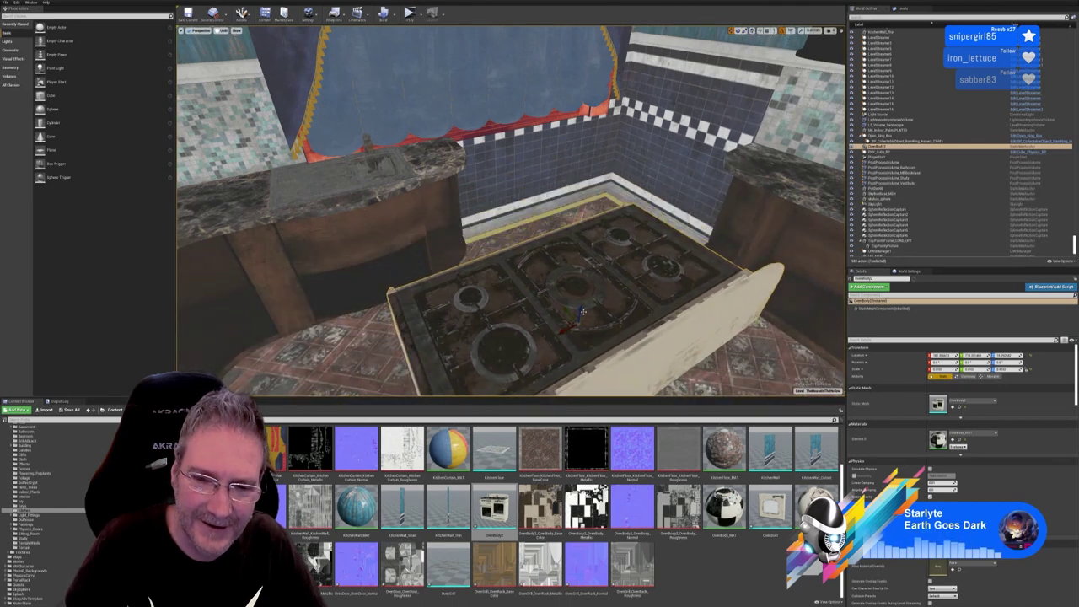
# Raise the oven body from the kitchen floor and turn it 180 degrees so its back panel faces the curtained wall
pyautogui.moveTo(583, 312); pyautogui.dragTo(623, 201)
pyautogui.click(745, 30)
pyautogui.click(731, 30)
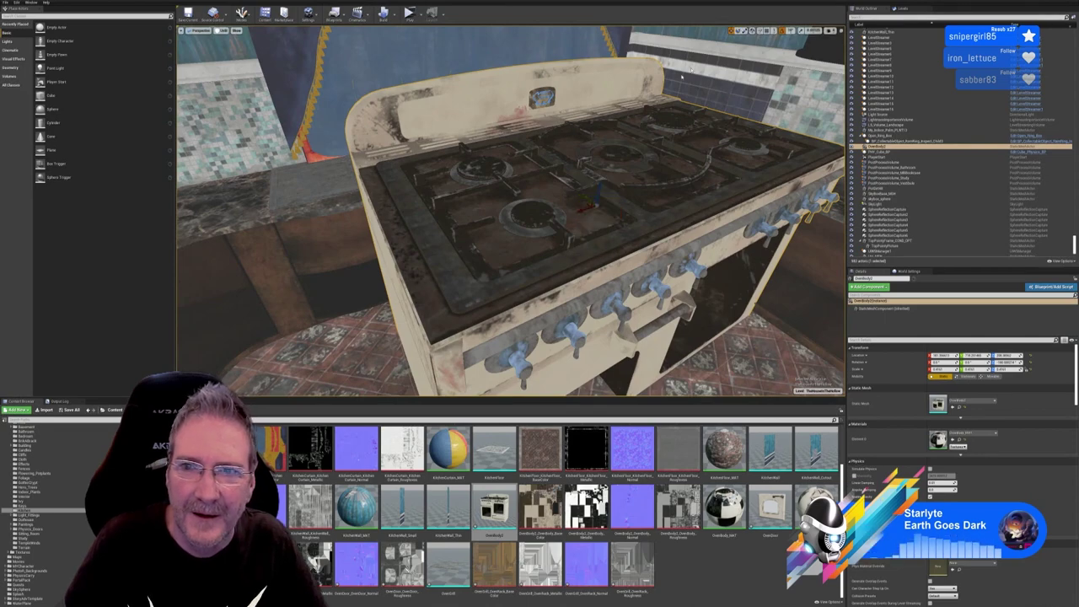
# Shift the oven body towards the curtain-side counter and scale it down uniformly to a size that suits the counters
pyautogui.moveTo(404, 177); pyautogui.dragTo(472, 236, button='right')
pyautogui.keyDown('alt'); pyautogui.moveTo(489, 219); pyautogui.dragTo(455, 156); pyautogui.keyUp('alt')
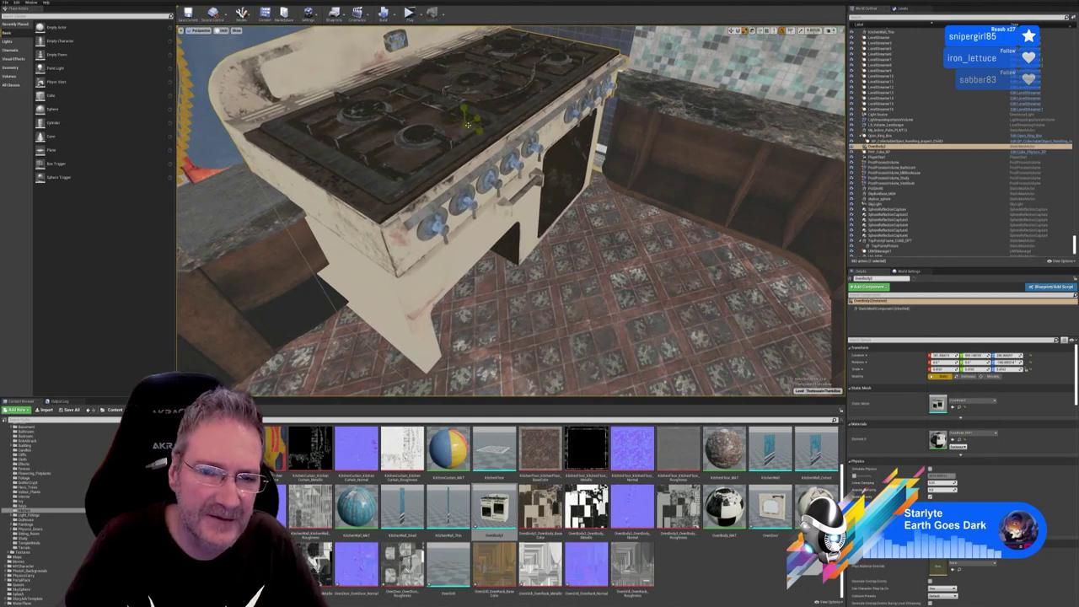
pyautogui.moveTo(468, 126); pyautogui.dragTo(406, 138)
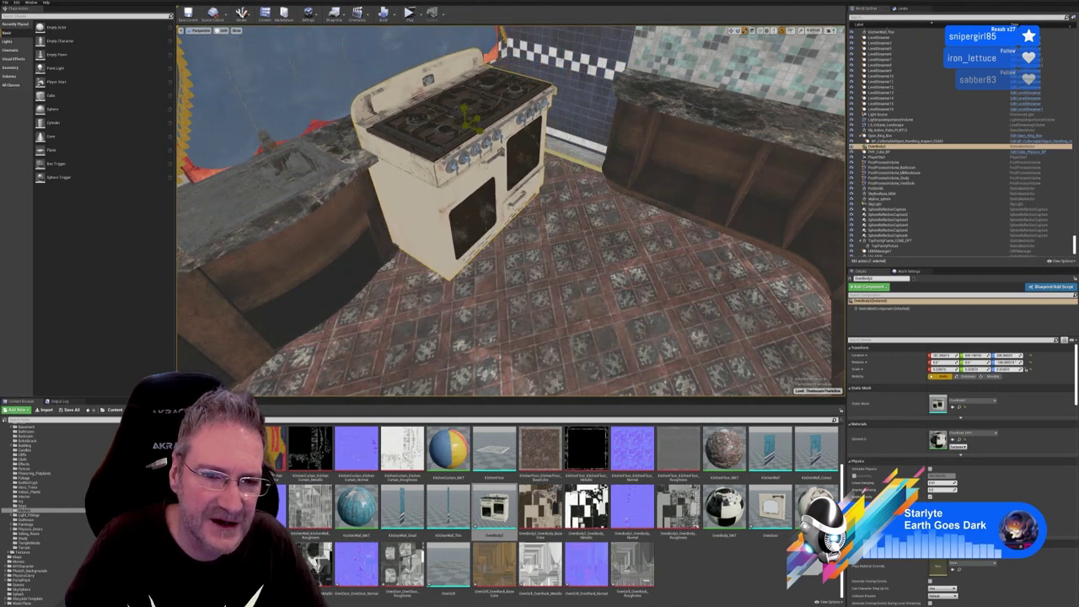
pyautogui.moveTo(469, 119)
pyautogui.mouseDown()
pyautogui.moveTo(446, 136)
pyautogui.moveTo(469, 119)
pyautogui.moveTo(459, 126)
pyautogui.mouseUp()
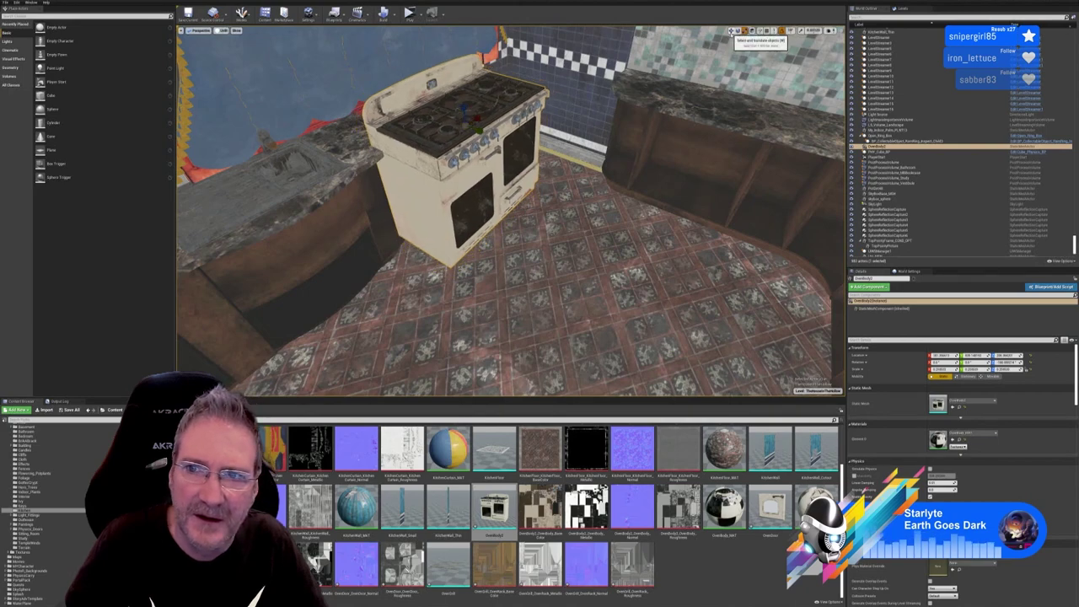
# Move the oven body into the gap between the two counters, with its back towards the curtained wall
pyautogui.click(730, 30)
pyautogui.moveTo(576, 147); pyautogui.dragTo(522, 143, button='right')
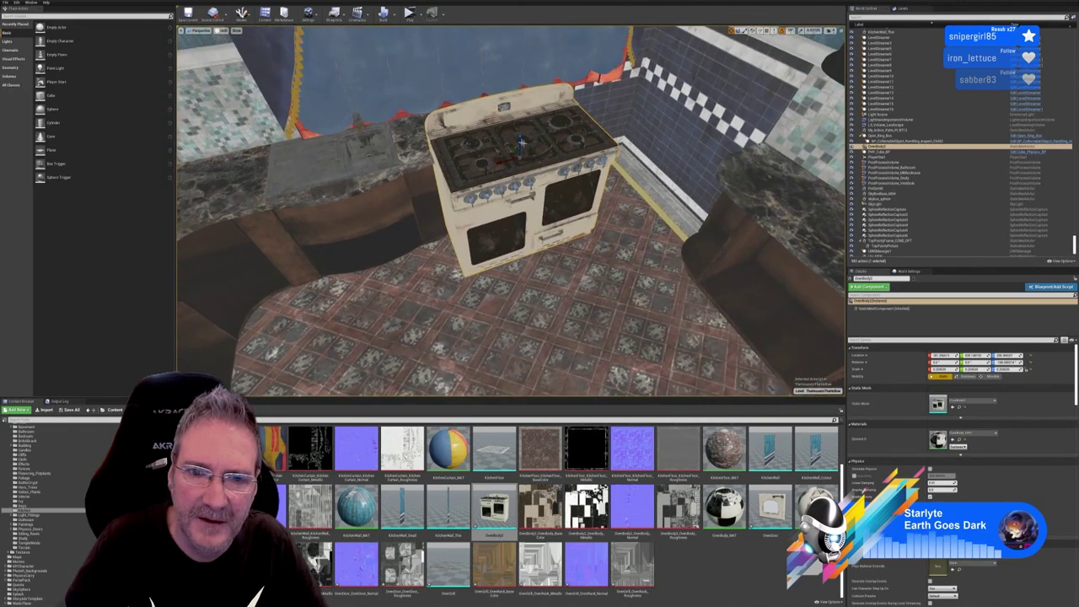
pyautogui.moveTo(504, 160); pyautogui.dragTo(569, 136)
pyautogui.moveTo(569, 135); pyautogui.dragTo(598, 139)
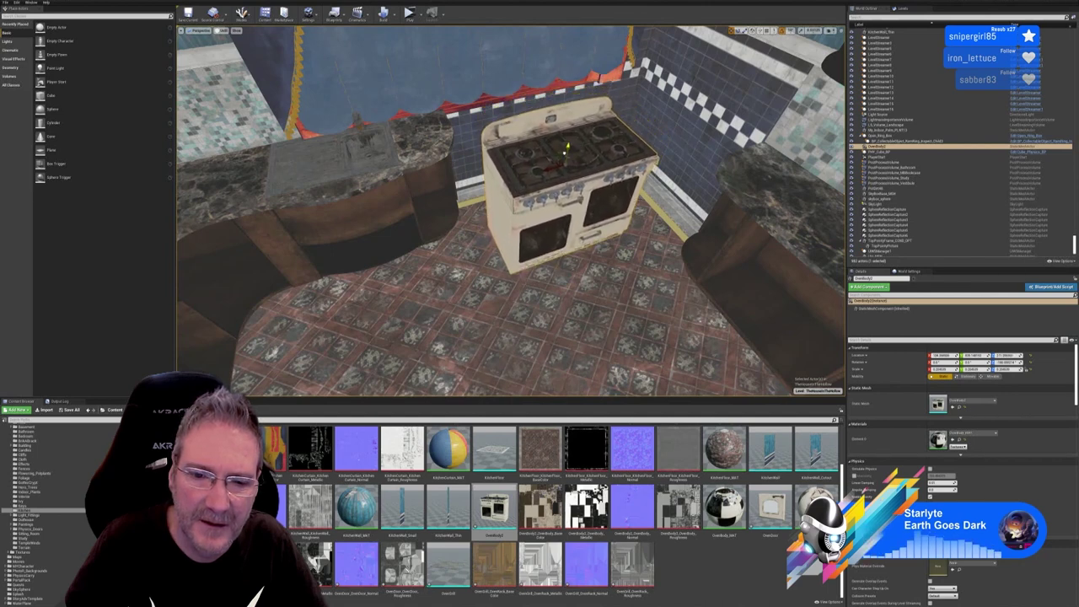
pyautogui.moveTo(496, 236); pyautogui.dragTo(503, 233, button='right')
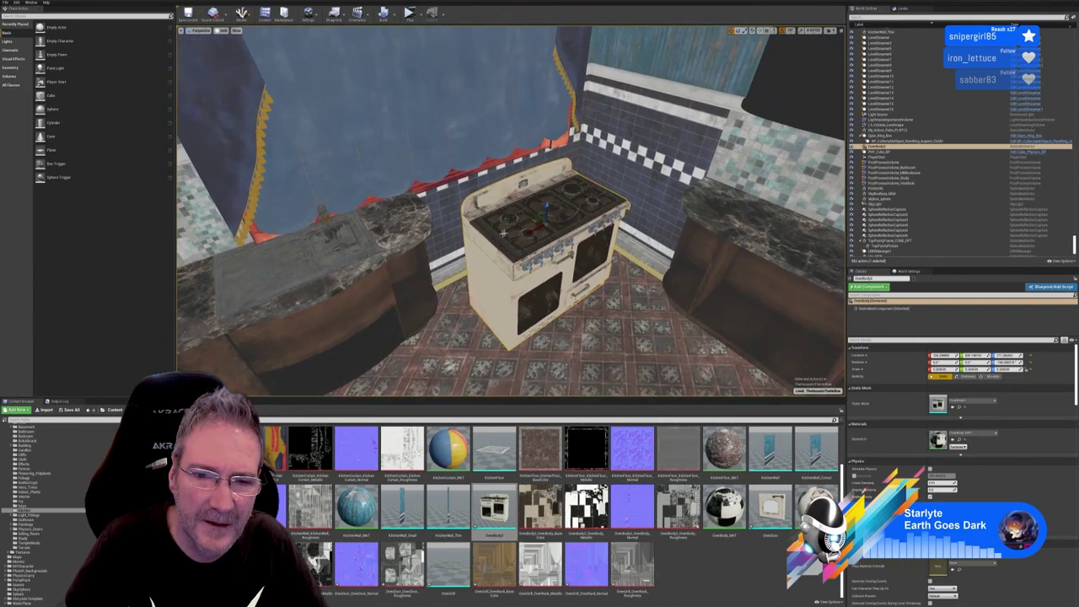
pyautogui.moveTo(538, 215); pyautogui.dragTo(510, 193)
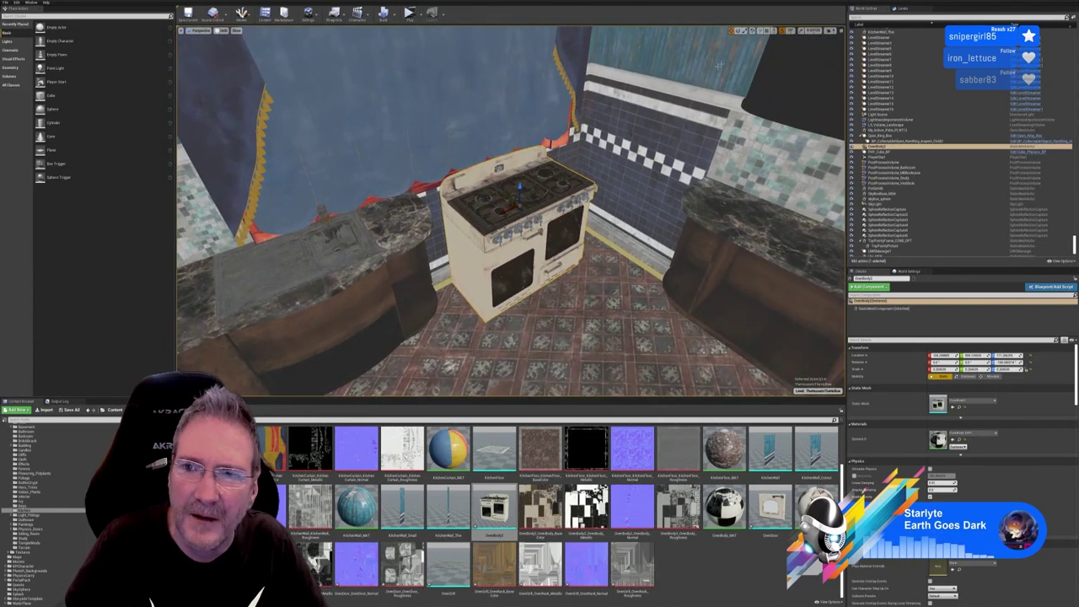
# Start rescaling the oven body between the counters
pyautogui.click(745, 31)
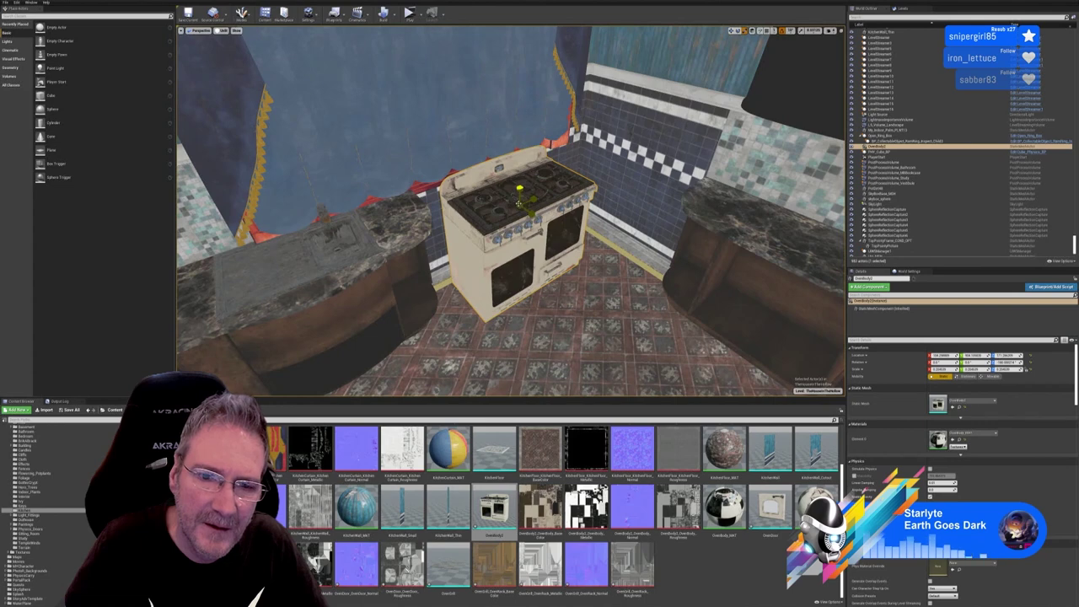
# Scale the oven up slightly and raise it so its base stands on the tiled kitchen floor
pyautogui.moveTo(519, 200); pyautogui.dragTo(544, 201)
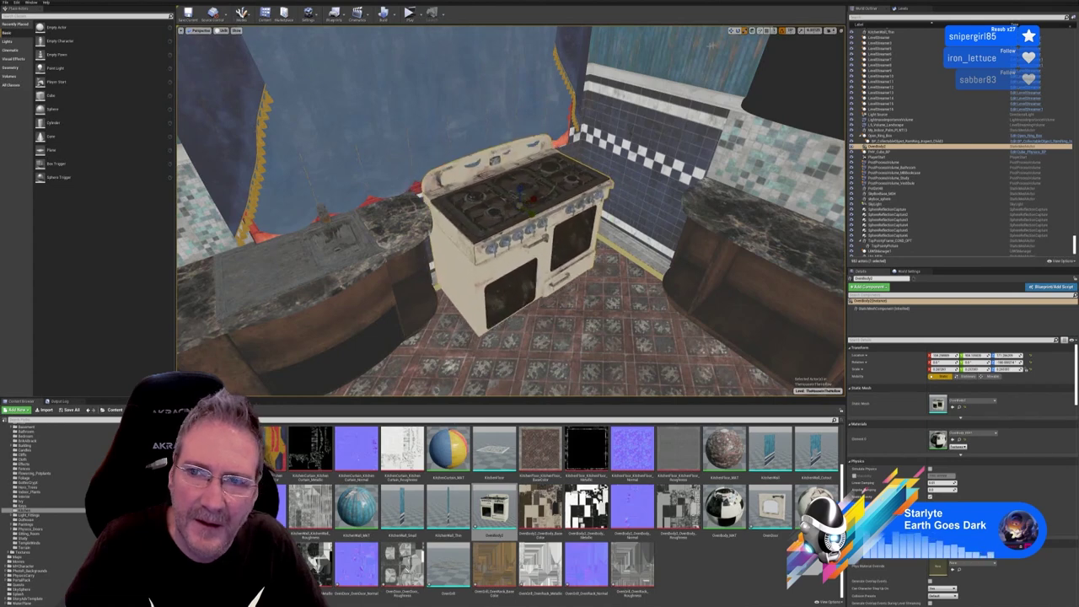
pyautogui.click(732, 32)
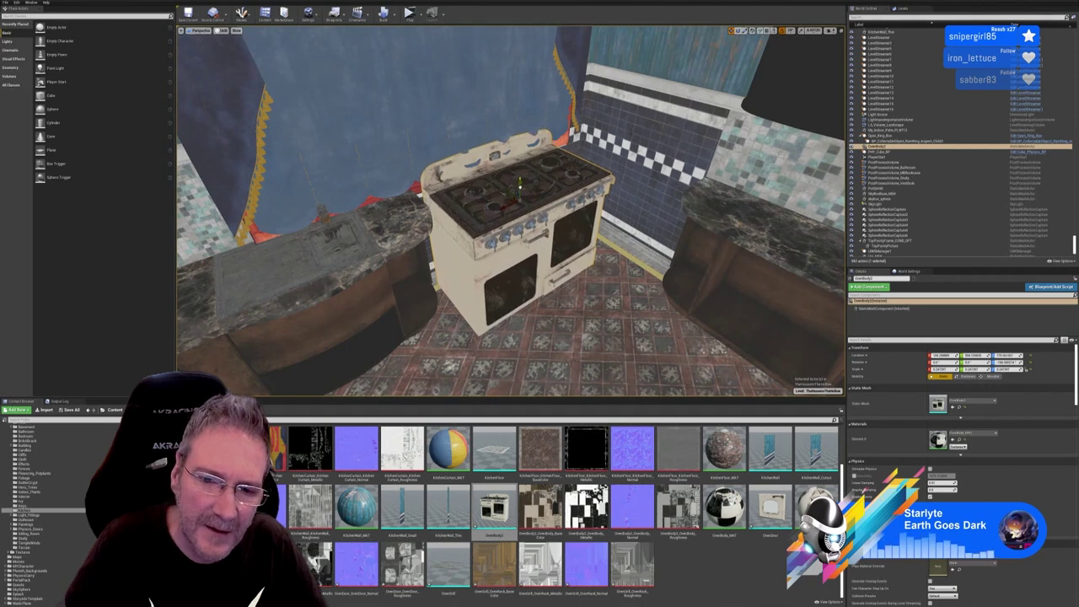
pyautogui.moveTo(519, 192); pyautogui.dragTo(519, 176)
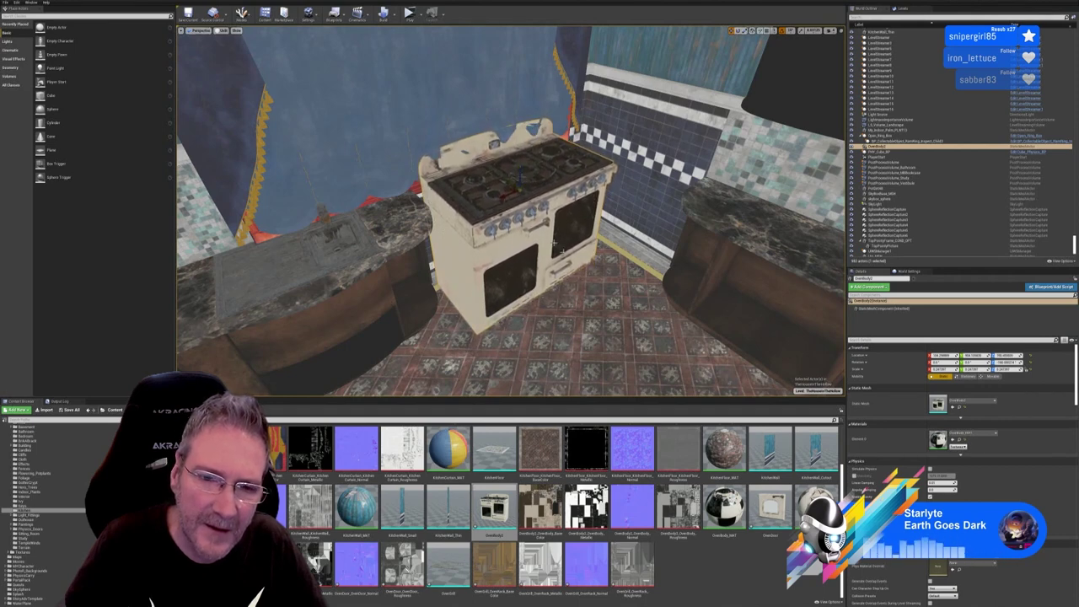
pyautogui.moveTo(554, 243); pyautogui.dragTo(508, 194, button='right')
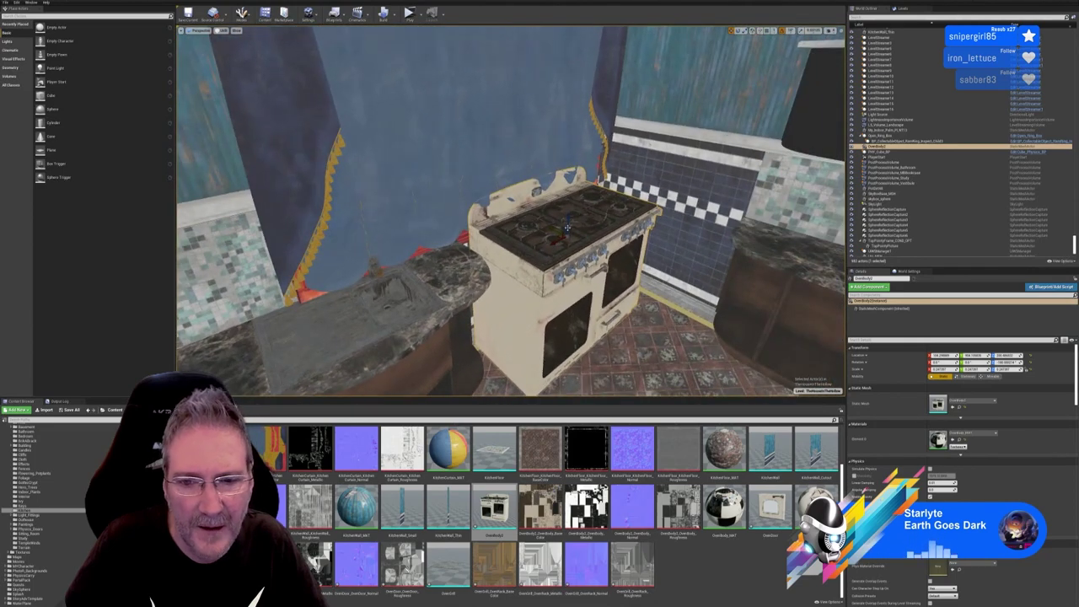
# Pull the oven away from the curtained wall so its whole back panel clears the wall
pyautogui.moveTo(555, 229); pyautogui.dragTo(565, 249)
pyautogui.moveTo(566, 249)
pyautogui.mouseDown(button='right')
pyautogui.moveTo(438, 253)
pyautogui.moveTo(560, 282)
pyautogui.moveTo(564, 247)
pyautogui.mouseUp(button='right')
pyautogui.moveTo(767, 55); pyautogui.dragTo(767, 56, button='right')
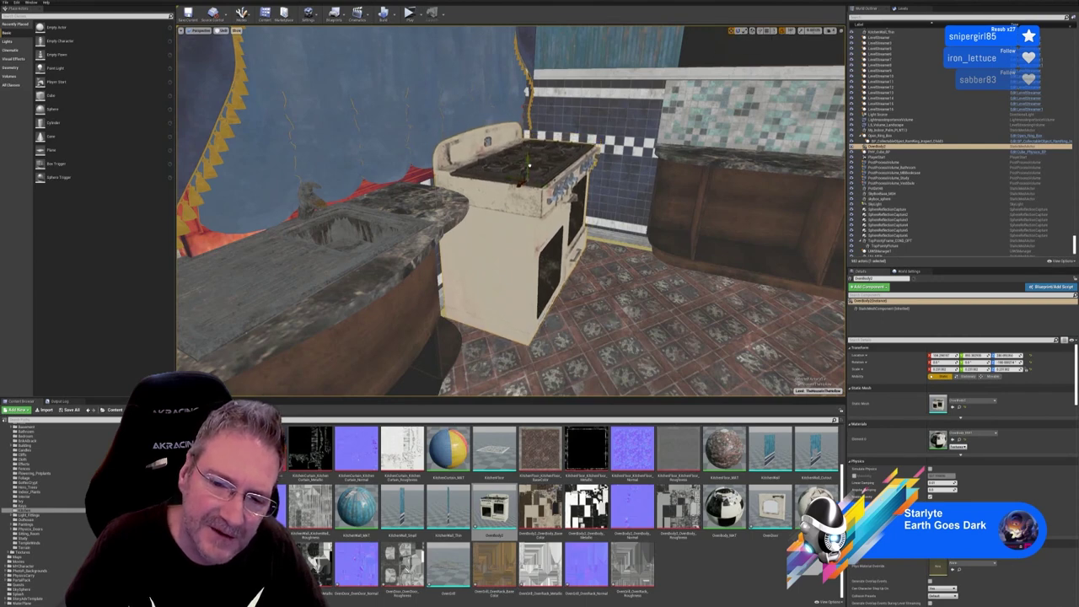
pyautogui.moveTo(531, 163); pyautogui.dragTo(362, 169, button='right')
pyautogui.moveTo(640, 232); pyautogui.dragTo(608, 232, button='right')
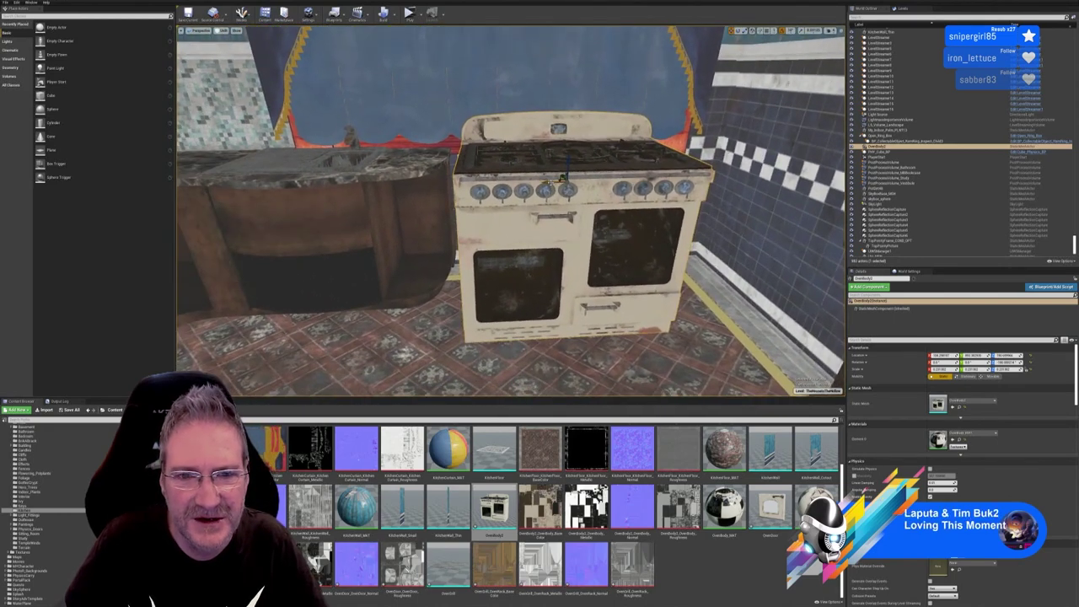
# Slide the oven sideways along the curtained wall until it sits well between the two counters, and deselect it
pyautogui.moveTo(551, 182); pyautogui.dragTo(577, 179)
pyautogui.moveTo(576, 179); pyautogui.dragTo(666, 160, button='right')
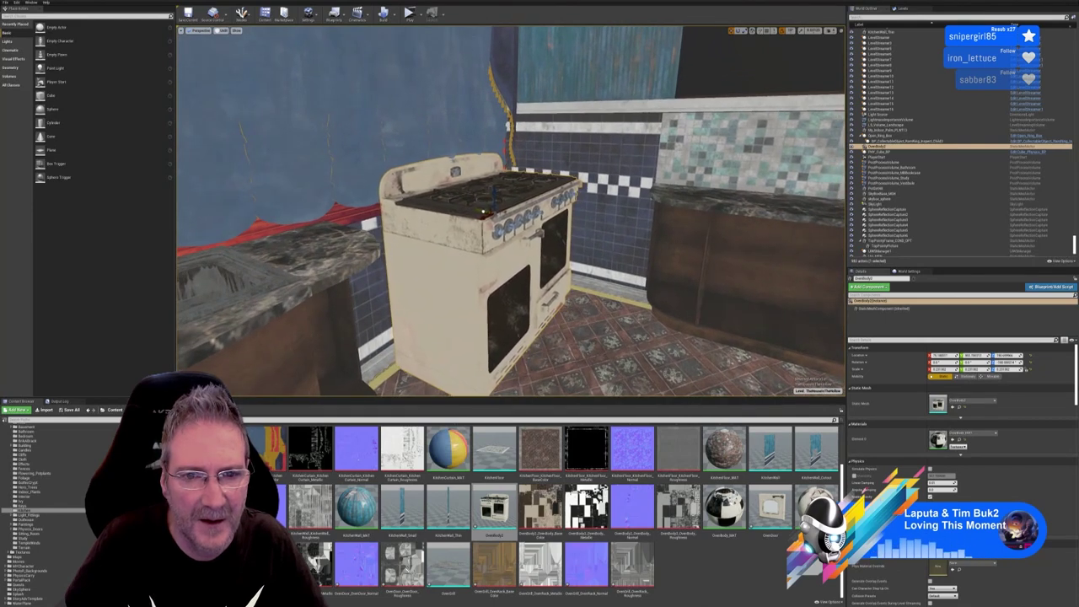
pyautogui.moveTo(510, 210)
pyautogui.mouseDown(button='right')
pyautogui.moveTo(619, 211)
pyautogui.moveTo(484, 210)
pyautogui.moveTo(531, 211)
pyautogui.mouseUp(button='right')
pyautogui.moveTo(556, 177)
pyautogui.keyDown('alt'); pyautogui.mouseDown()
pyautogui.moveTo(531, 177)
pyautogui.moveTo(558, 181)
pyautogui.mouseUp(); pyautogui.keyUp('alt')
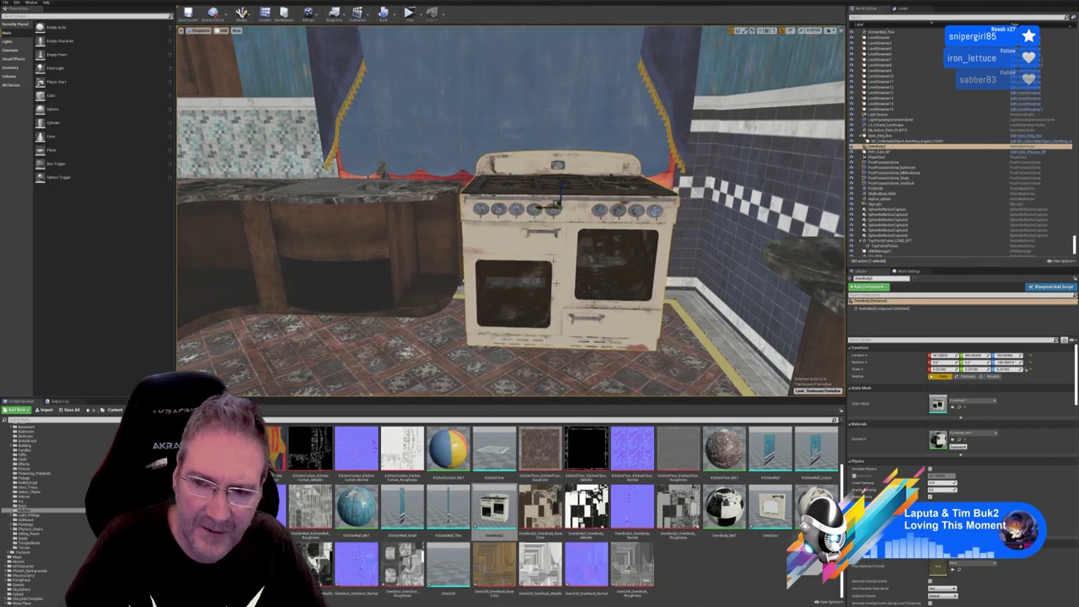
pyautogui.keyDown('alt'); pyautogui.moveTo(558, 181); pyautogui.dragTo(632, 181); pyautogui.keyUp('alt')
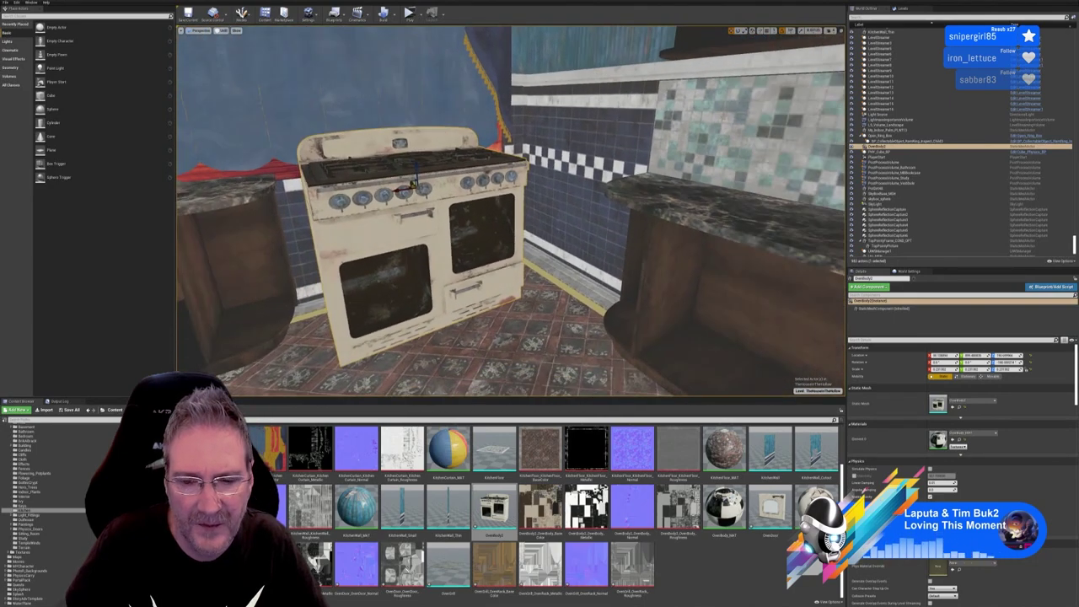
pyautogui.moveTo(633, 181); pyautogui.dragTo(549, 264, button='right')
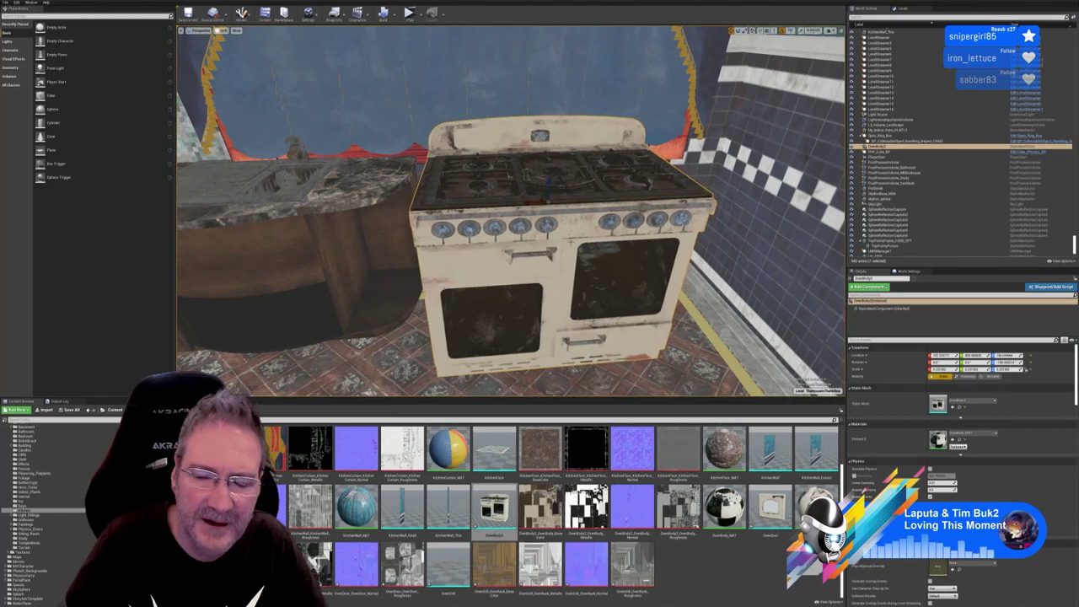
pyautogui.moveTo(550, 265); pyautogui.dragTo(675, 273, button='right')
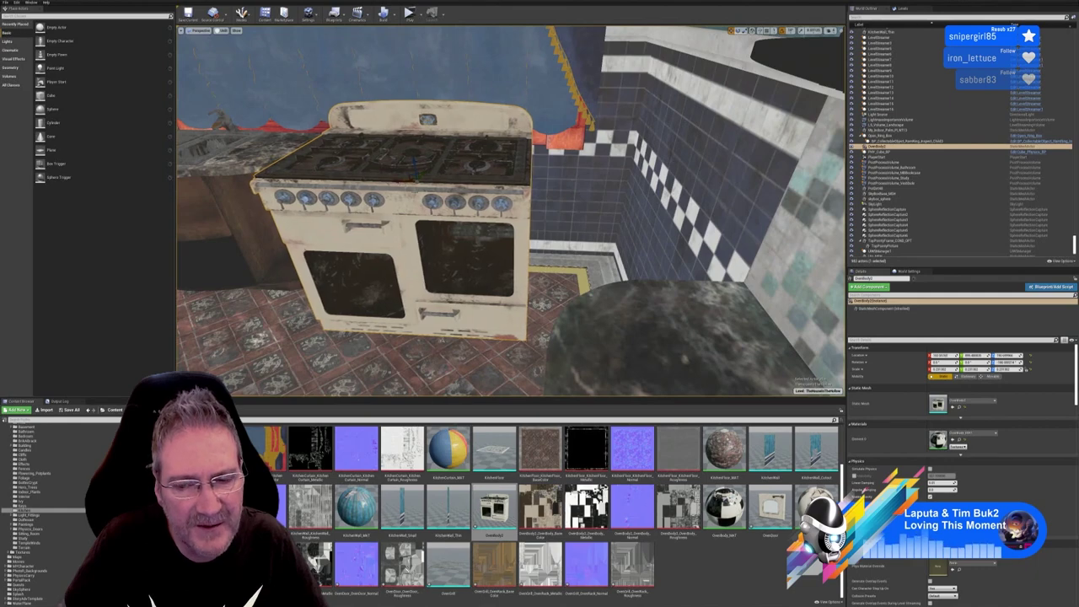
pyautogui.keyDown('alt'); pyautogui.moveTo(666, 181); pyautogui.dragTo(699, 182); pyautogui.keyUp('alt')
pyautogui.moveTo(540, 210); pyautogui.dragTo(628, 232, button='right')
pyautogui.moveTo(539, 232); pyautogui.dragTo(464, 236, button='right')
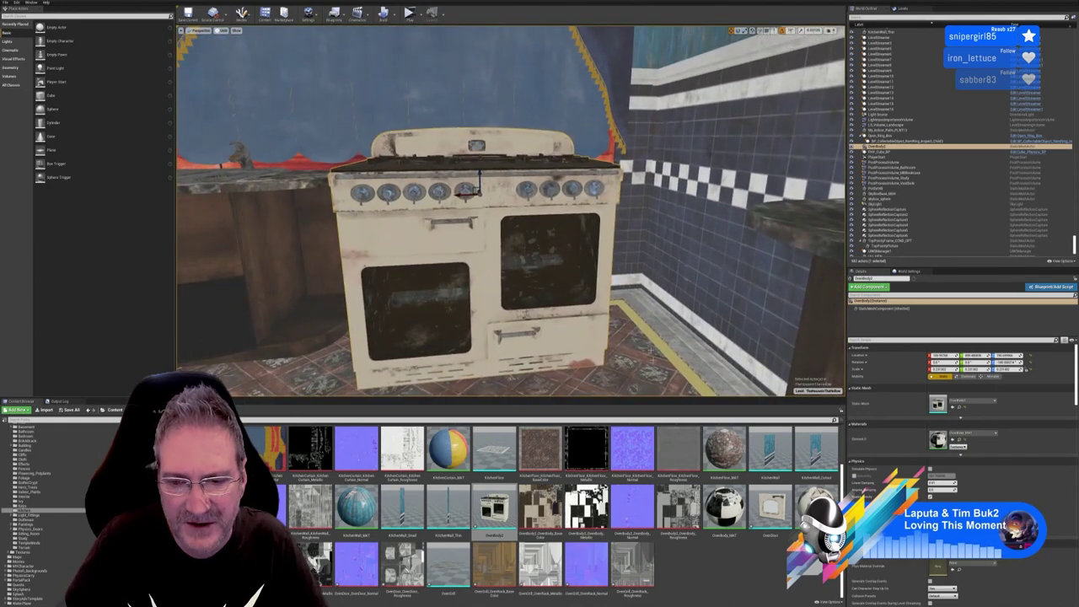
pyautogui.keyDown('alt'); pyautogui.moveTo(721, 181); pyautogui.dragTo(718, 168); pyautogui.keyUp('alt')
pyautogui.keyDown('alt'); pyautogui.moveTo(748, 268); pyautogui.dragTo(733, 269); pyautogui.keyUp('alt')
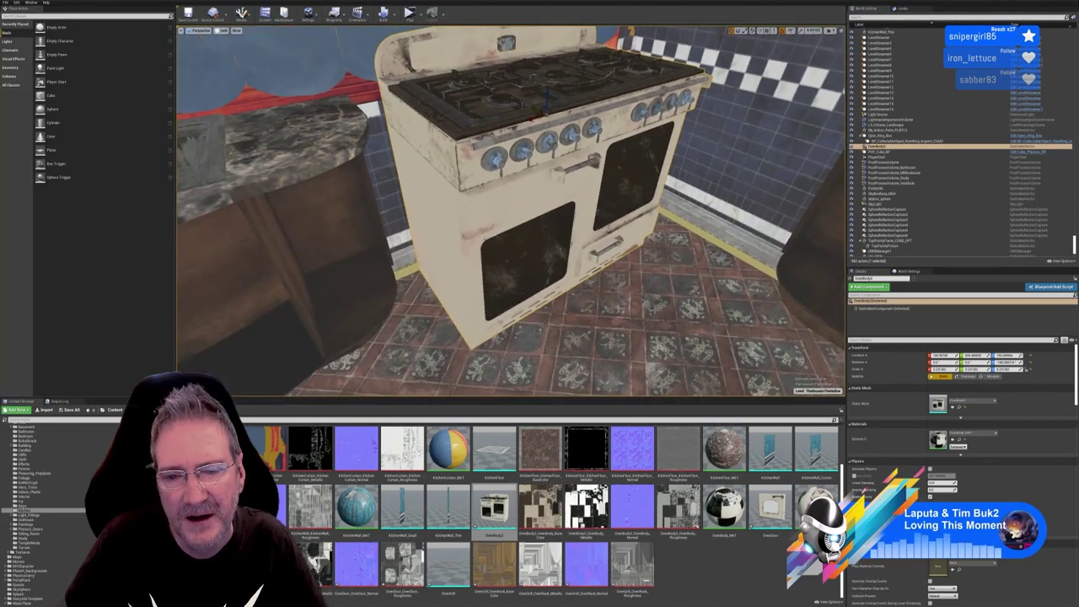
pyautogui.moveTo(505, 236); pyautogui.dragTo(556, 169, button='right')
pyautogui.press('Escape')
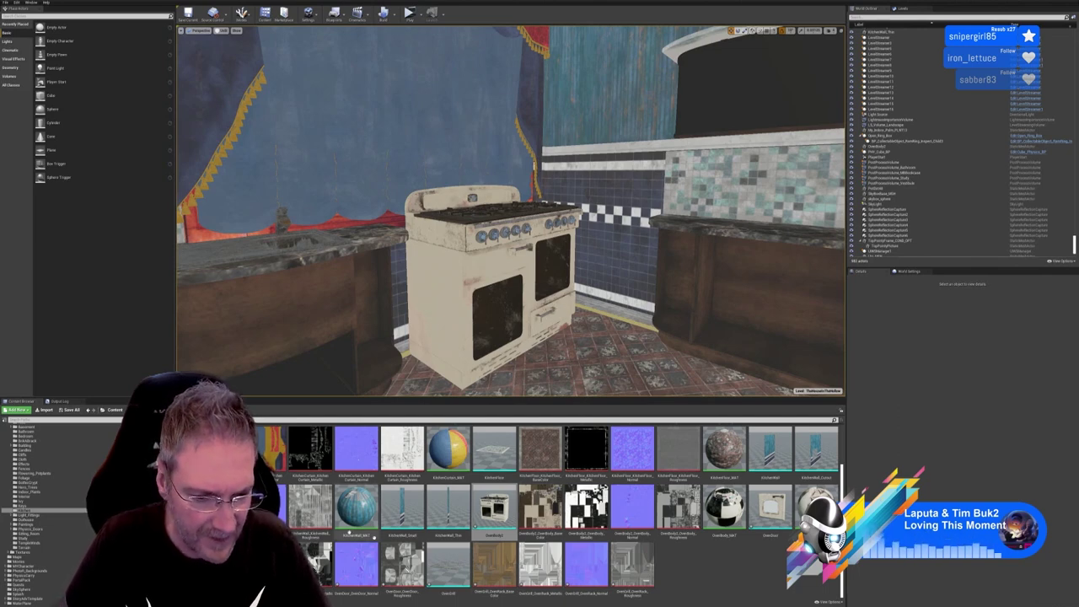
# Place the OvenDoor mesh on the floor beside the oven and match its X, Y and Z scale to the oven body's
pyautogui.click(471, 270)
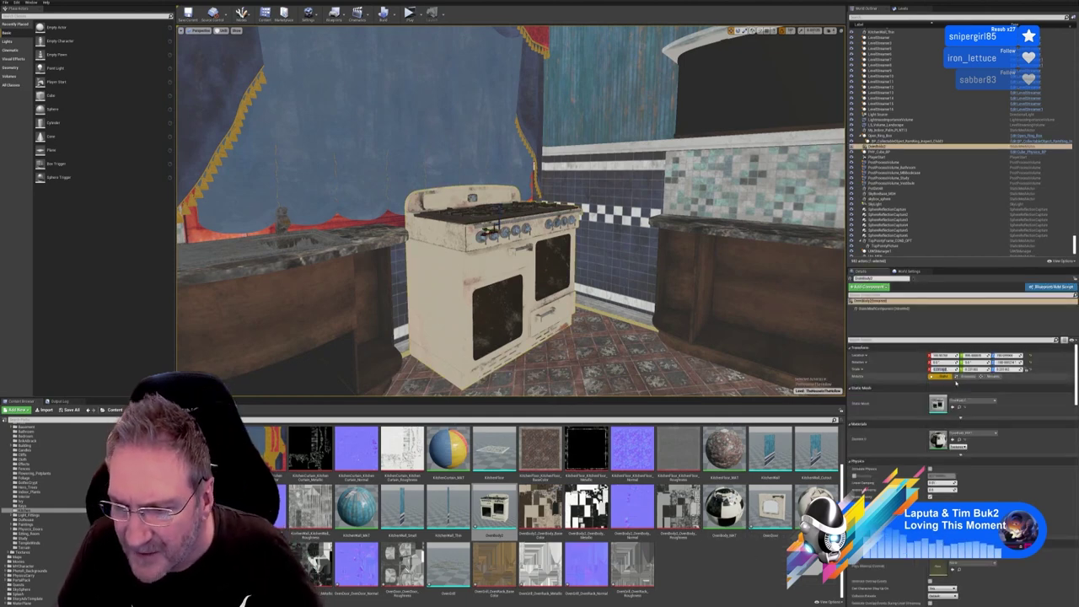
pyautogui.moveTo(770, 509); pyautogui.dragTo(596, 347)
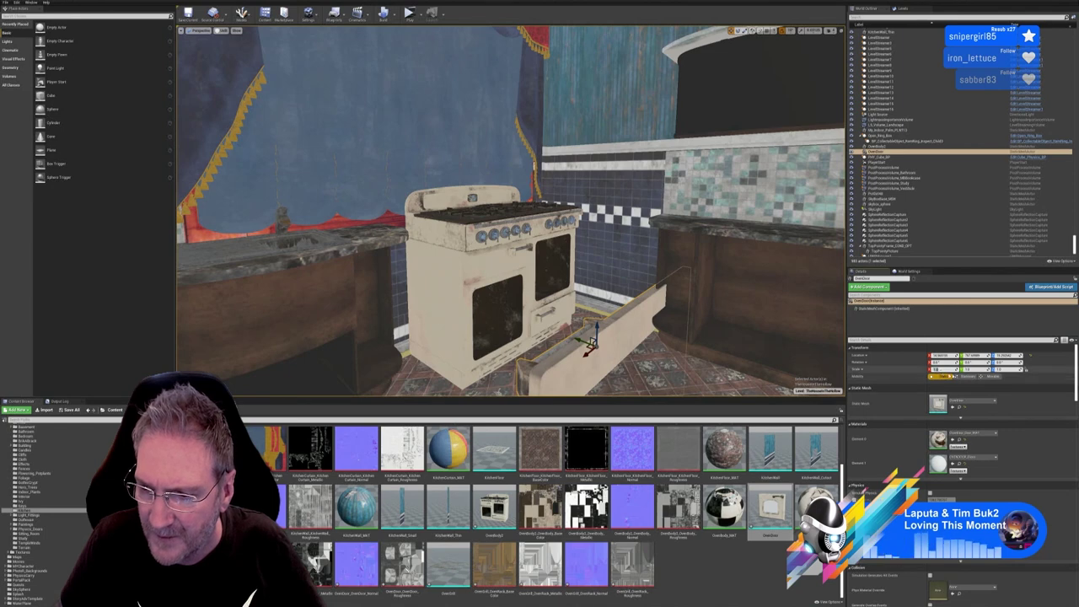
pyautogui.write('0.39183')
pyautogui.click(973, 369)
pyautogui.write('0.39183')
pyautogui.click(1006, 369)
pyautogui.write('0.39183')
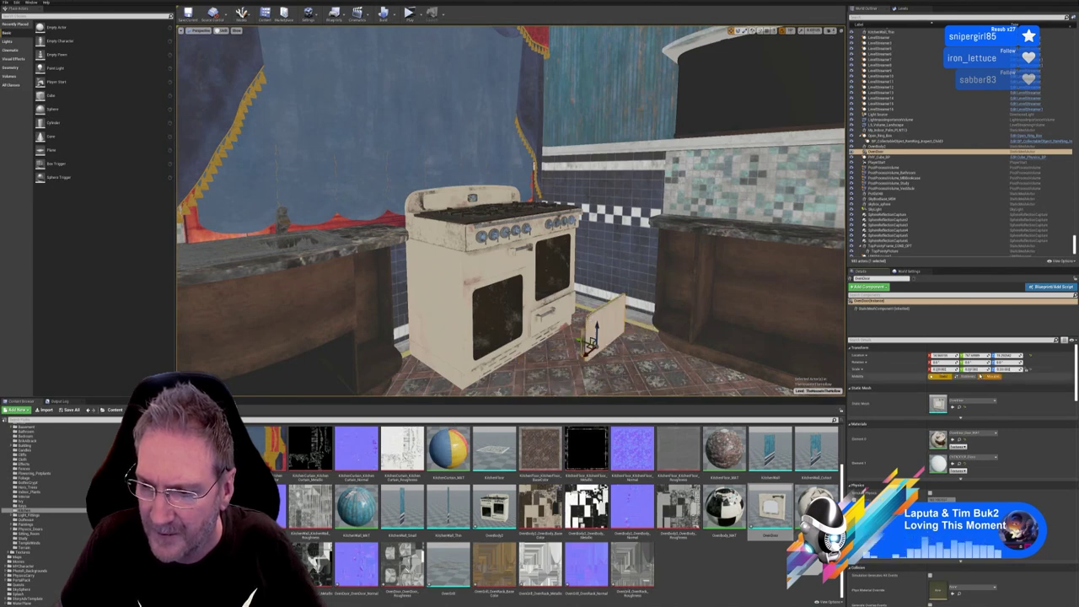
pyautogui.press('Return')
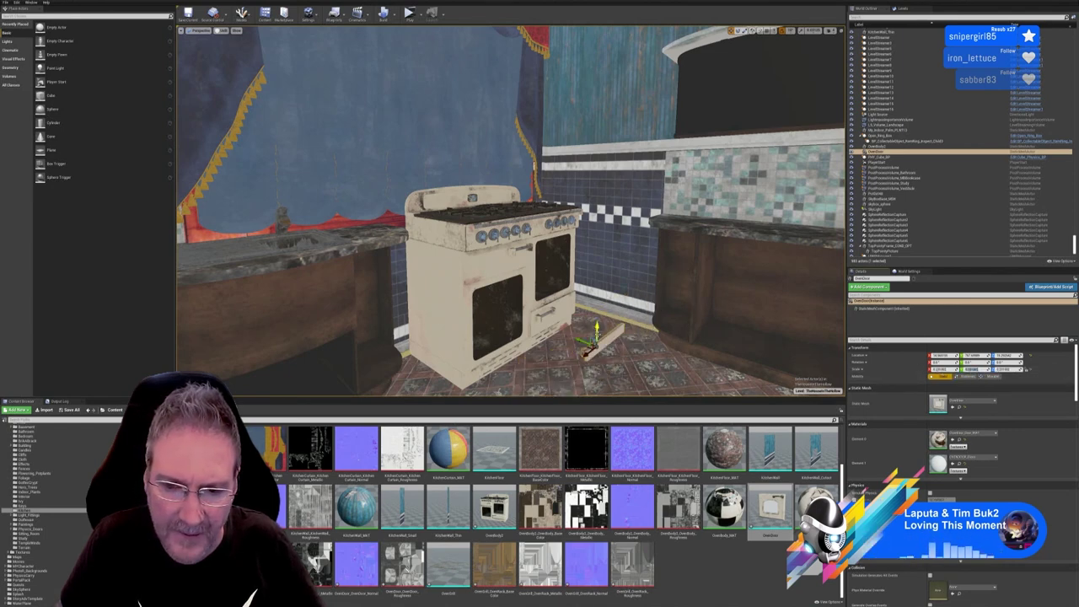
# Raise the oven door off the floor and rotate it about the vertical axis so it faces outward like the oven front
pyautogui.moveTo(596, 332); pyautogui.dragTo(599, 269)
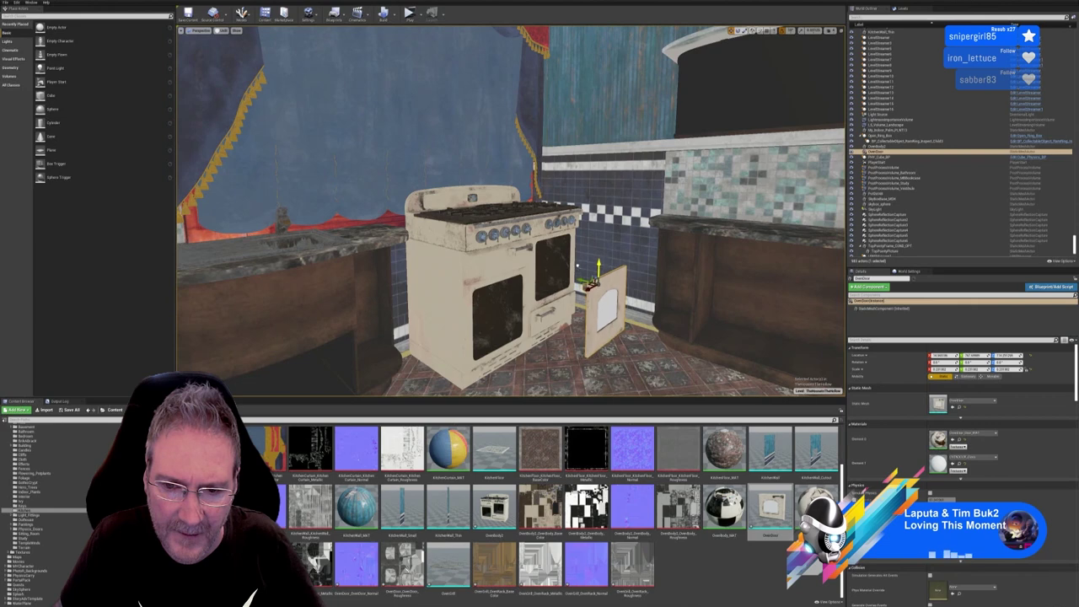
pyautogui.click(740, 30)
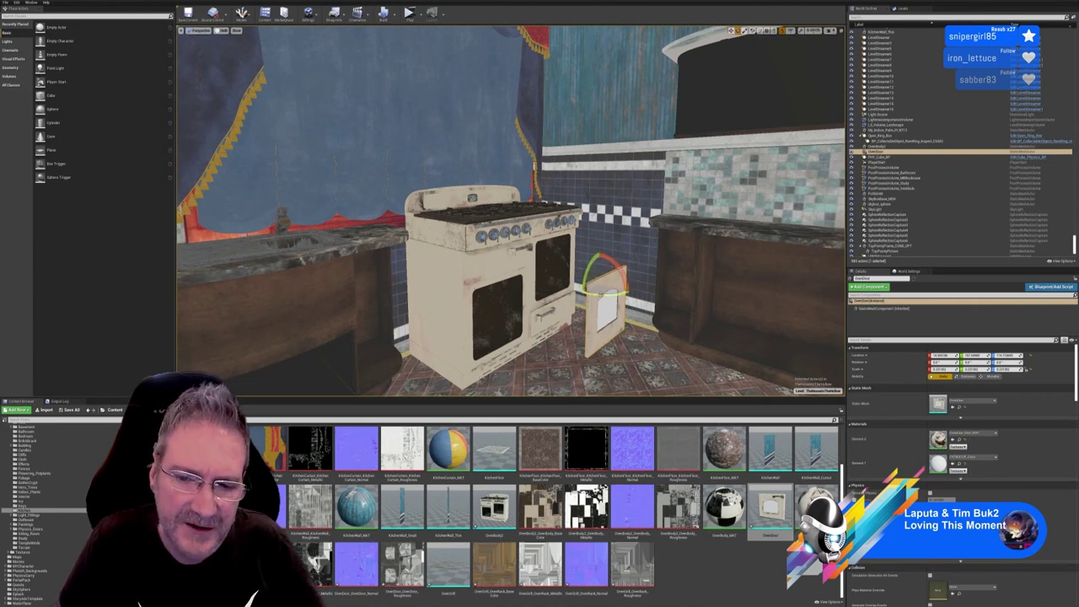
pyautogui.moveTo(600, 297)
pyautogui.mouseDown()
pyautogui.moveTo(622, 283)
pyautogui.moveTo(582, 297)
pyautogui.mouseUp()
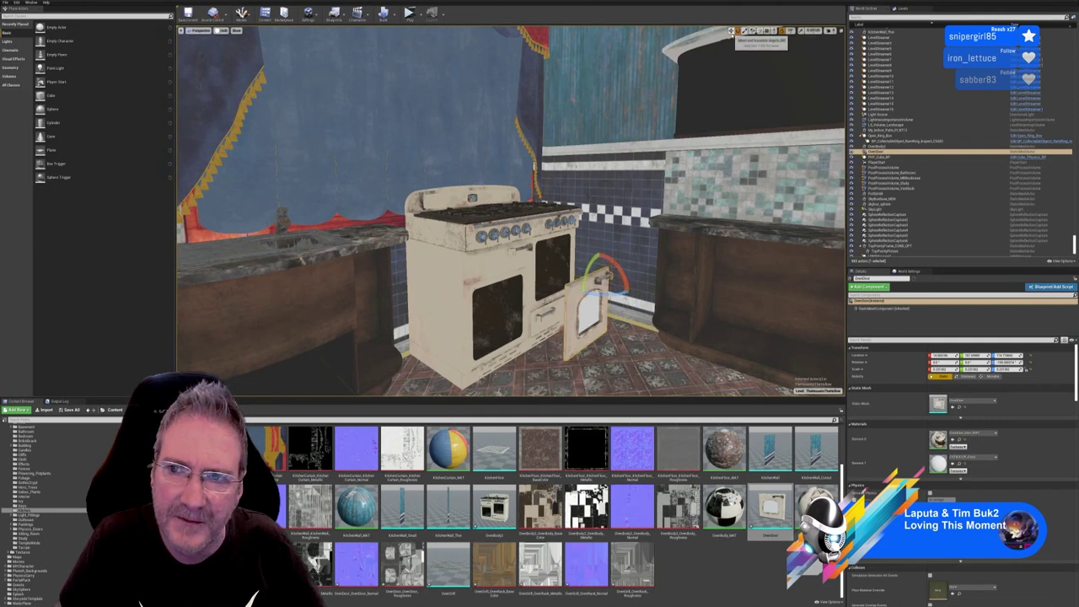
# Move the door onto the oven's upper-right opening and set its depth flush with the oven front
pyautogui.click(732, 31)
pyautogui.moveTo(583, 281); pyautogui.dragTo(567, 229)
pyautogui.moveTo(566, 233); pyautogui.dragTo(605, 271, button='right')
pyautogui.press('w')
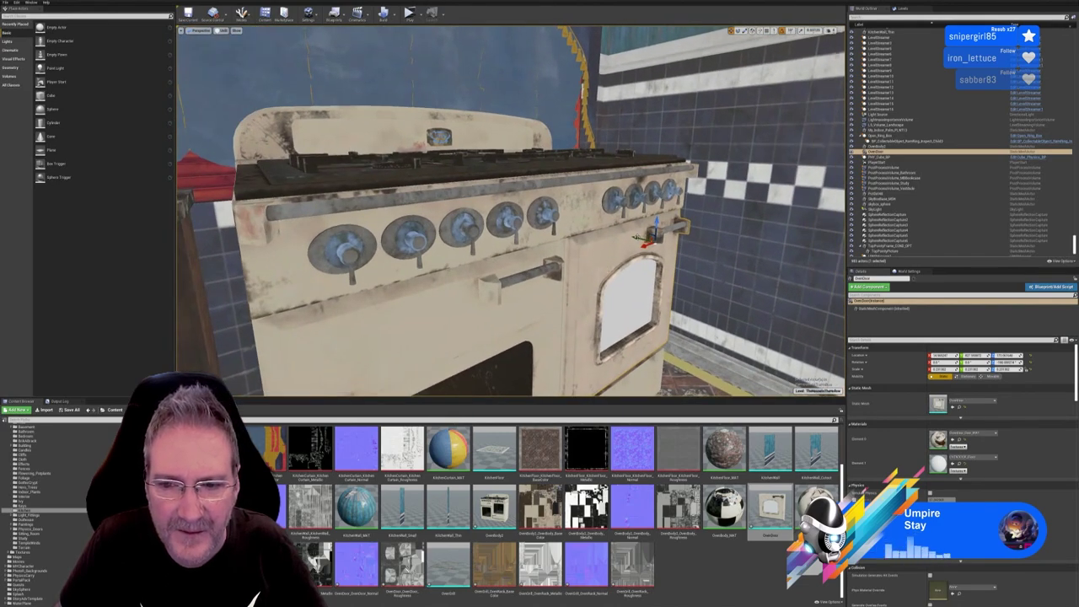
pyautogui.moveTo(637, 238)
pyautogui.mouseDown()
pyautogui.moveTo(653, 240)
pyautogui.moveTo(639, 240)
pyautogui.mouseUp()
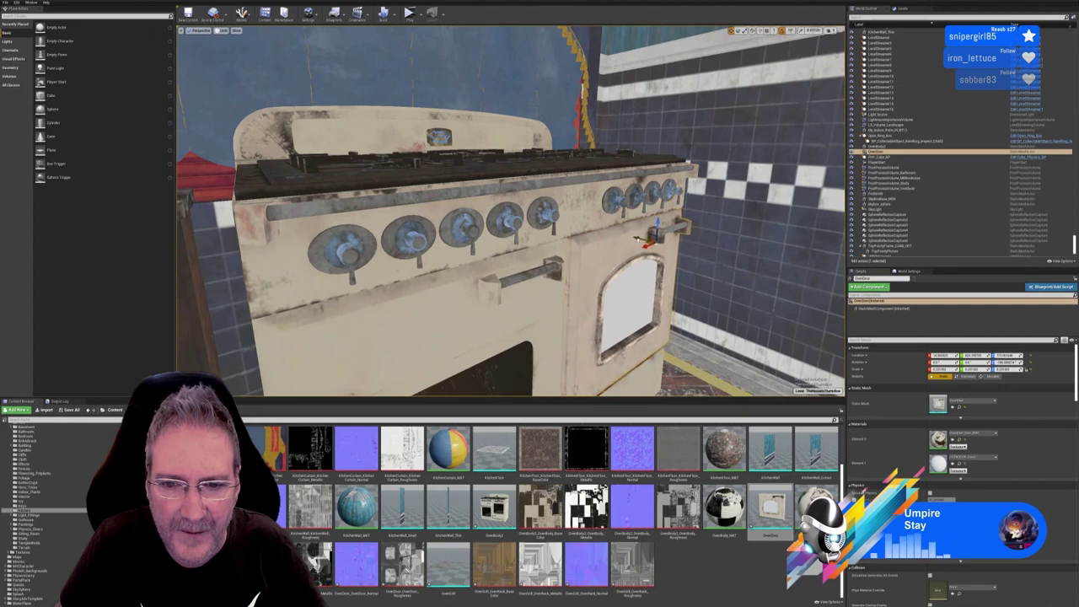
# Adjust the door's height slightly so it lines up with the panel above the small bottom drawer
pyautogui.moveTo(653, 268); pyautogui.dragTo(682, 266, button='right')
pyautogui.press('q')
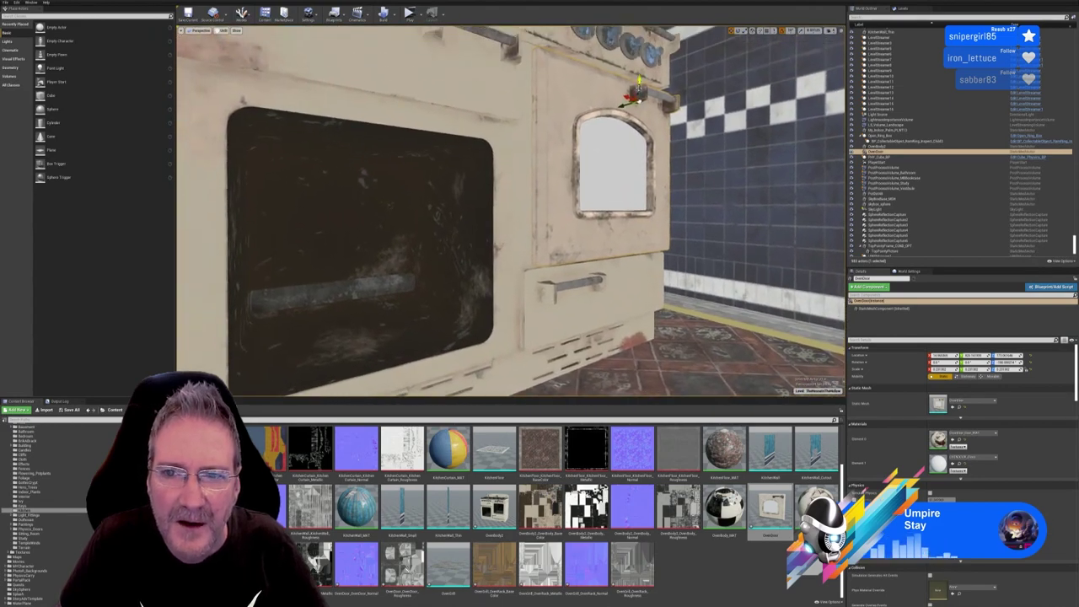
pyautogui.moveTo(638, 82); pyautogui.dragTo(638, 88)
pyautogui.moveTo(668, 151); pyautogui.dragTo(640, 199, button='right')
pyautogui.press('q')
pyautogui.press('e')
pyautogui.press('s')
pyautogui.press('s')
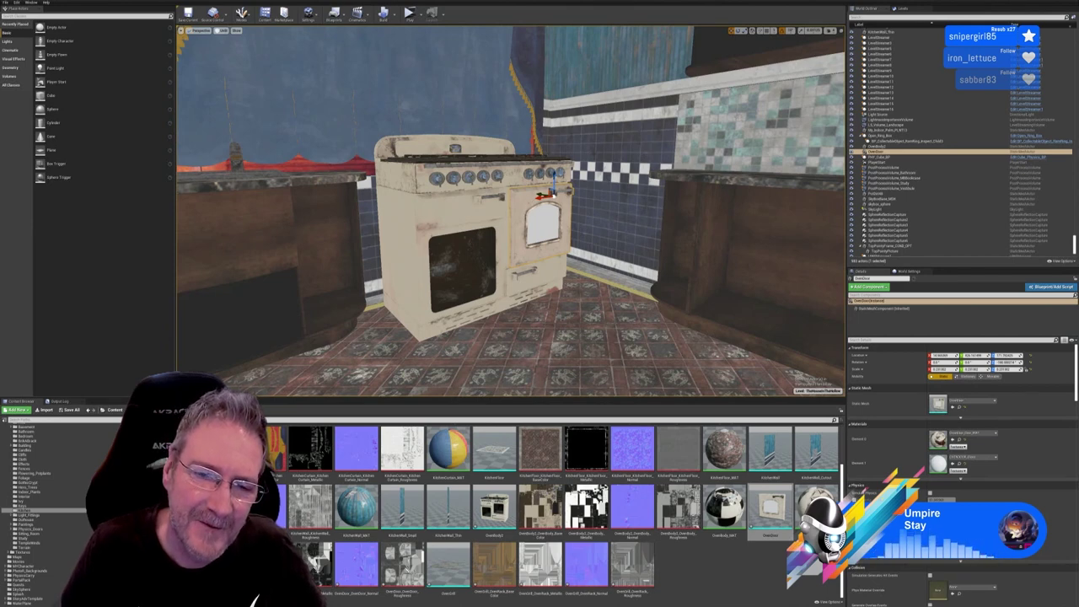
# Duplicate the oven door and fit the copy over the oven's lower-left opening
pyautogui.rightClick(530, 201)
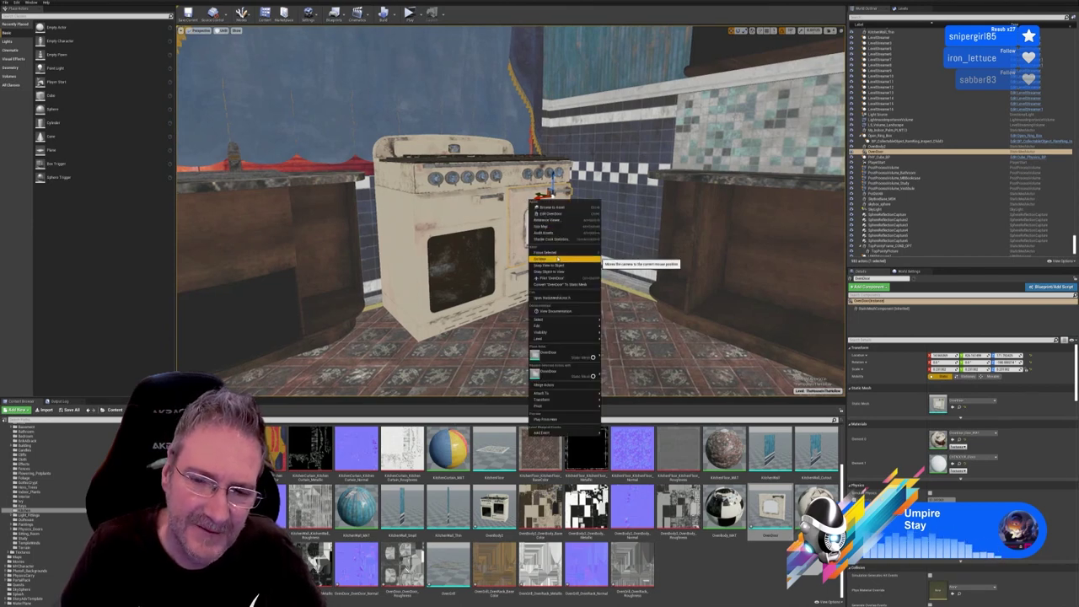
pyautogui.moveTo(563, 325)
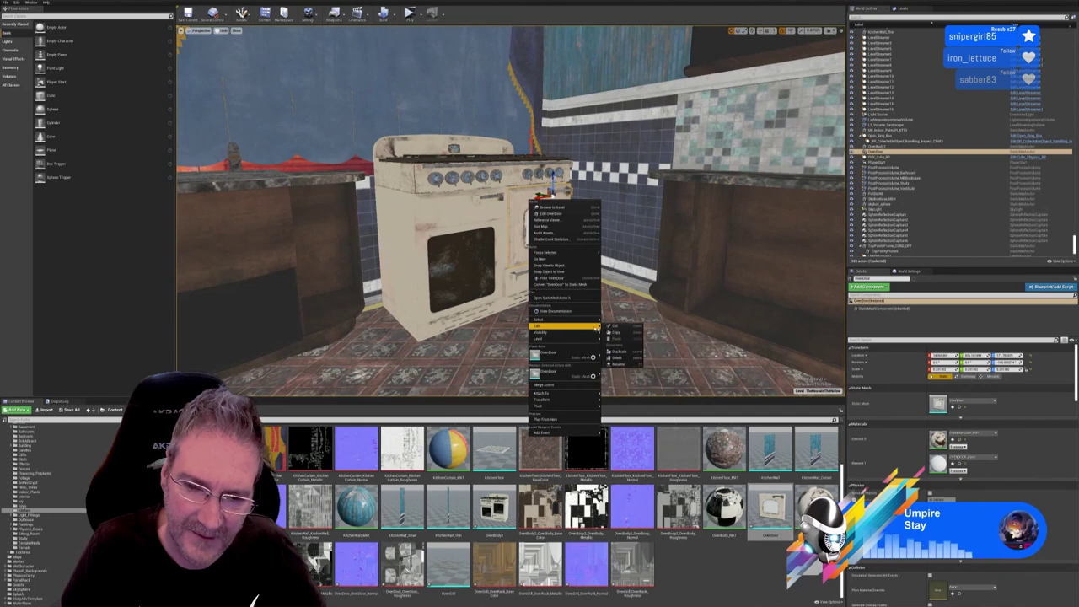
pyautogui.click(622, 351)
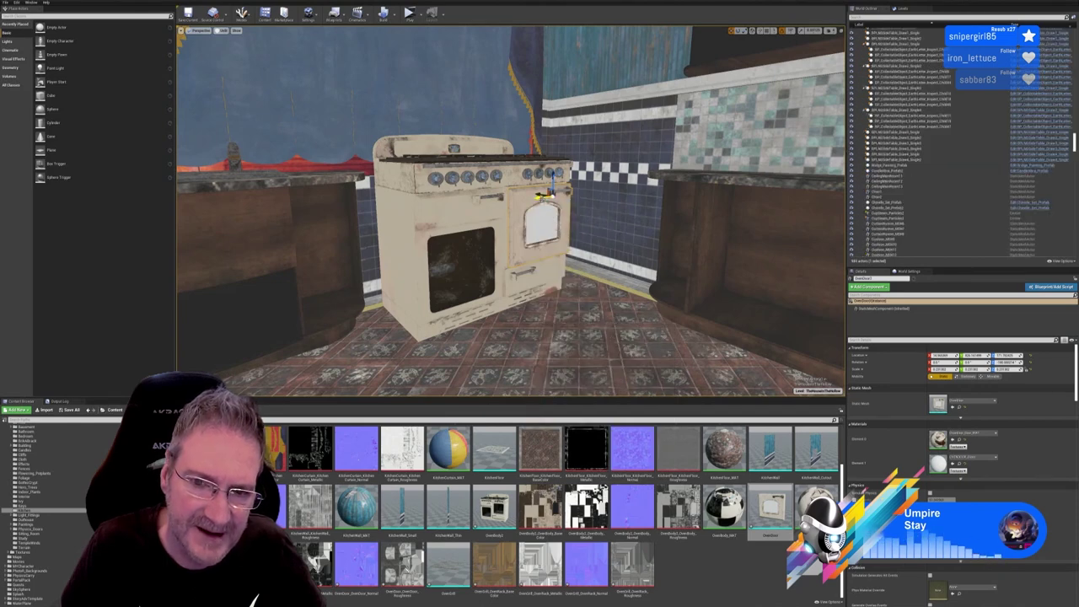
pyautogui.moveTo(491, 205); pyautogui.dragTo(524, 255)
pyautogui.moveTo(525, 255)
pyautogui.mouseDown(button='right')
pyautogui.moveTo(472, 253)
pyautogui.moveTo(615, 271)
pyautogui.moveTo(538, 263)
pyautogui.moveTo(497, 295)
pyautogui.moveTo(514, 252)
pyautogui.mouseUp(button='right')
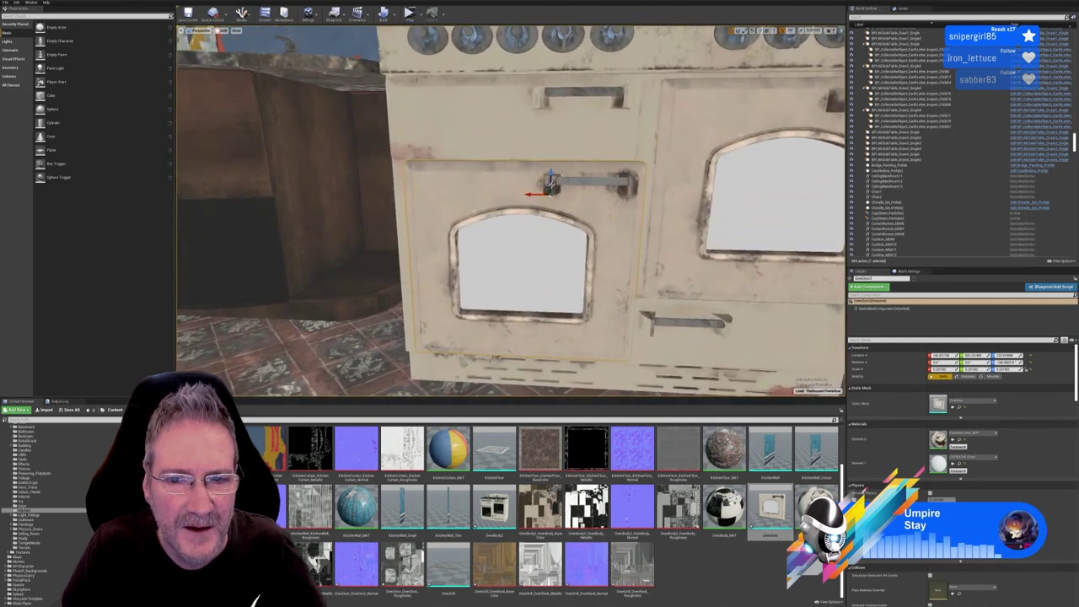
pyautogui.moveTo(550, 175)
pyautogui.mouseDown()
pyautogui.moveTo(550, 205)
pyautogui.moveTo(518, 223)
pyautogui.moveTo(537, 200)
pyautogui.moveTo(539, 144)
pyautogui.moveTo(538, 179)
pyautogui.mouseUp()
pyautogui.moveTo(663, 219)
pyautogui.mouseDown(button='right')
pyautogui.moveTo(685, 244)
pyautogui.moveTo(667, 238)
pyautogui.mouseUp(button='right')
# Shift the upper-right door slightly sideways to centre it on its opening, and deselect it
pyautogui.click(666, 238)
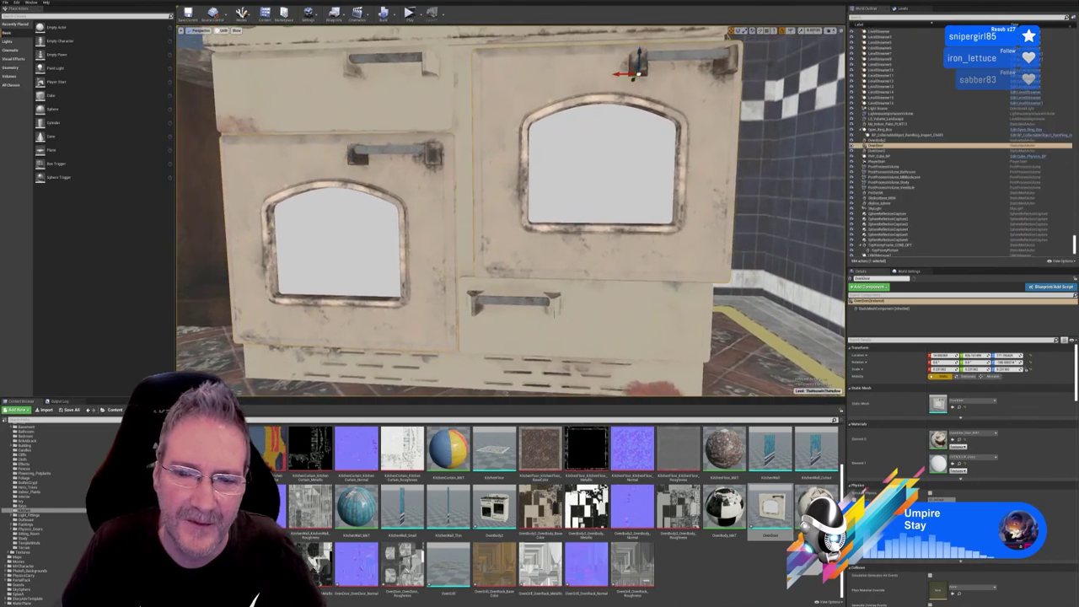
pyautogui.moveTo(623, 74); pyautogui.dragTo(607, 74)
pyautogui.moveTo(530, 310); pyautogui.dragTo(590, 300, button='right')
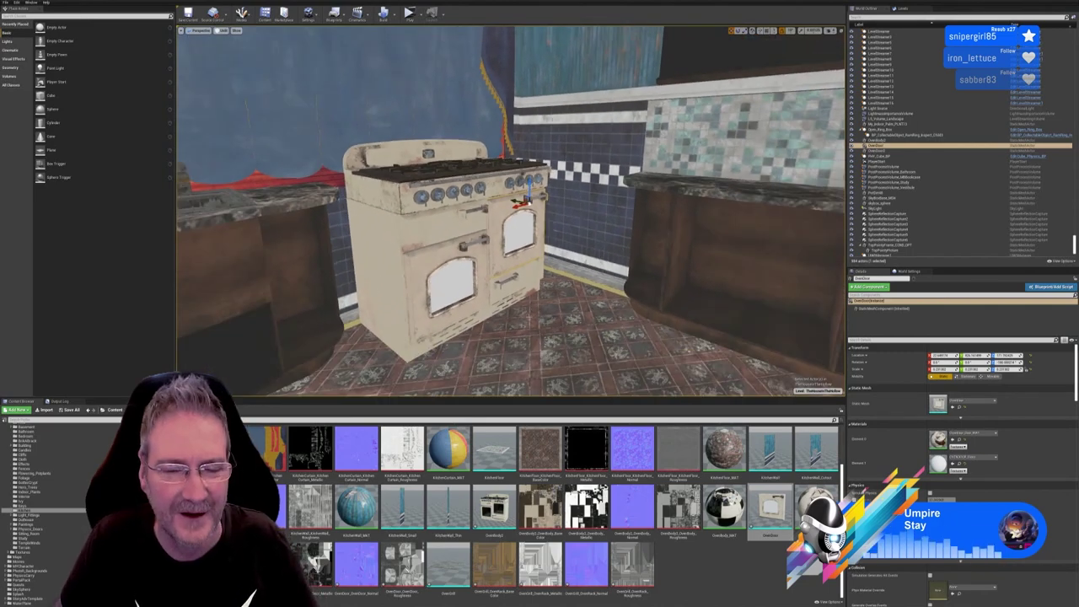
pyautogui.press('Escape')
pyautogui.moveTo(506, 303); pyautogui.dragTo(495, 279, button='right')
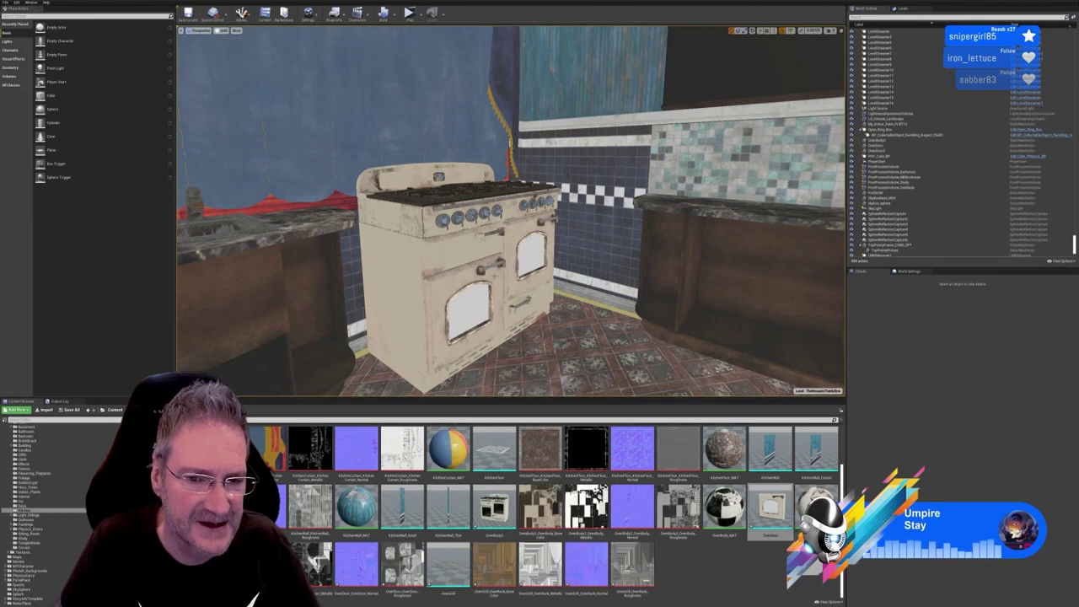
pyautogui.moveTo(509, 145); pyautogui.dragTo(472, 148, button='right')
pyautogui.moveTo(494, 301); pyautogui.dragTo(547, 282, button='right')
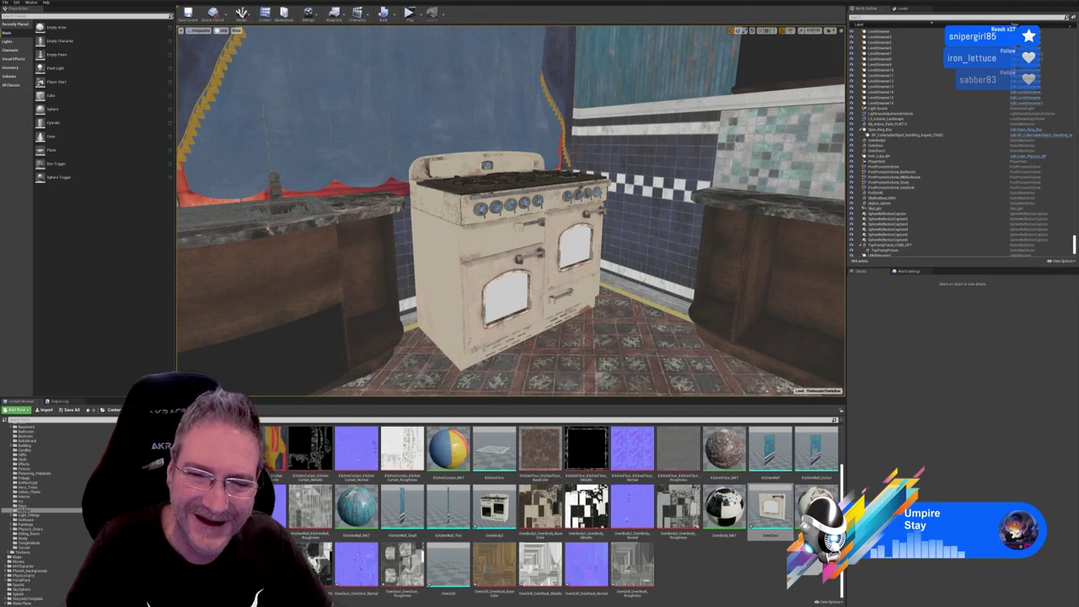
# Rotate the lower-left oven door about its pivot to swing it away from its opening
pyautogui.click(516, 252)
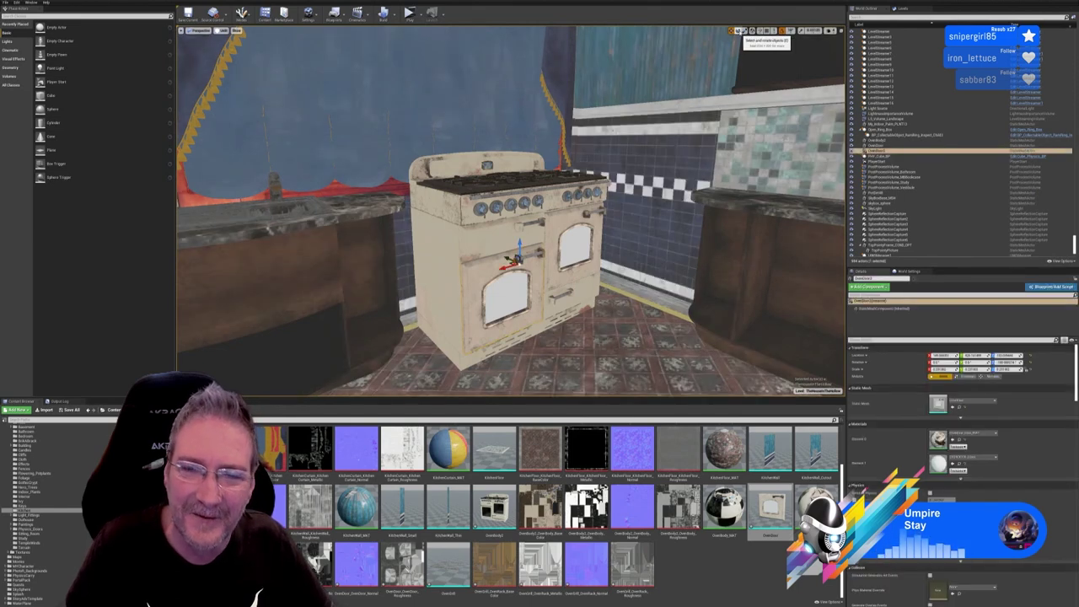
pyautogui.click(738, 31)
pyautogui.moveTo(534, 248); pyautogui.dragTo(540, 272)
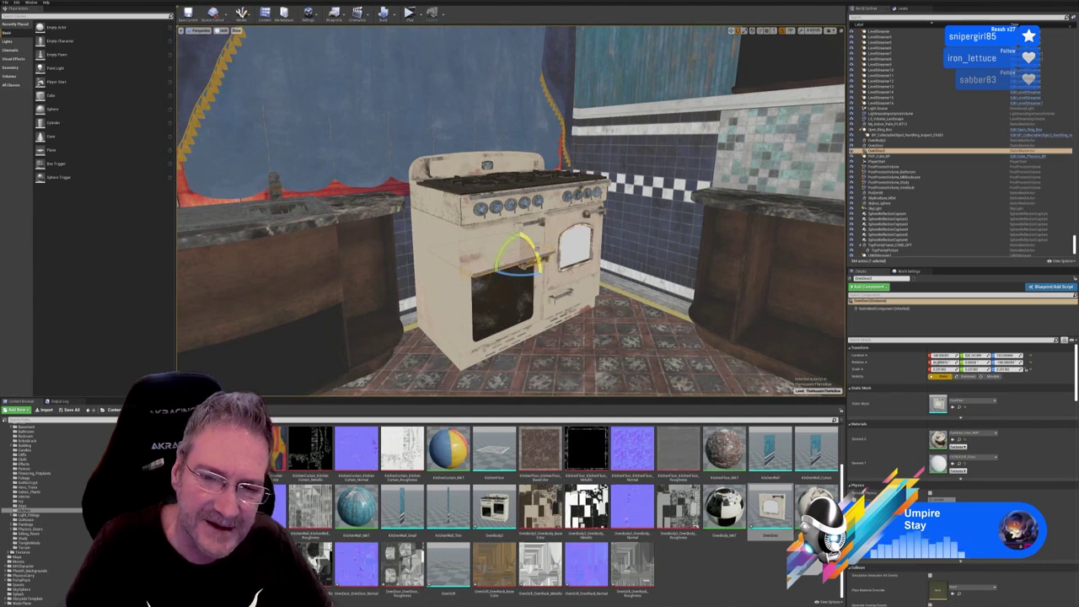
# Lower the opened door copy to the base of the oven's lower-left opening and adjust its tilt
pyautogui.click(731, 30)
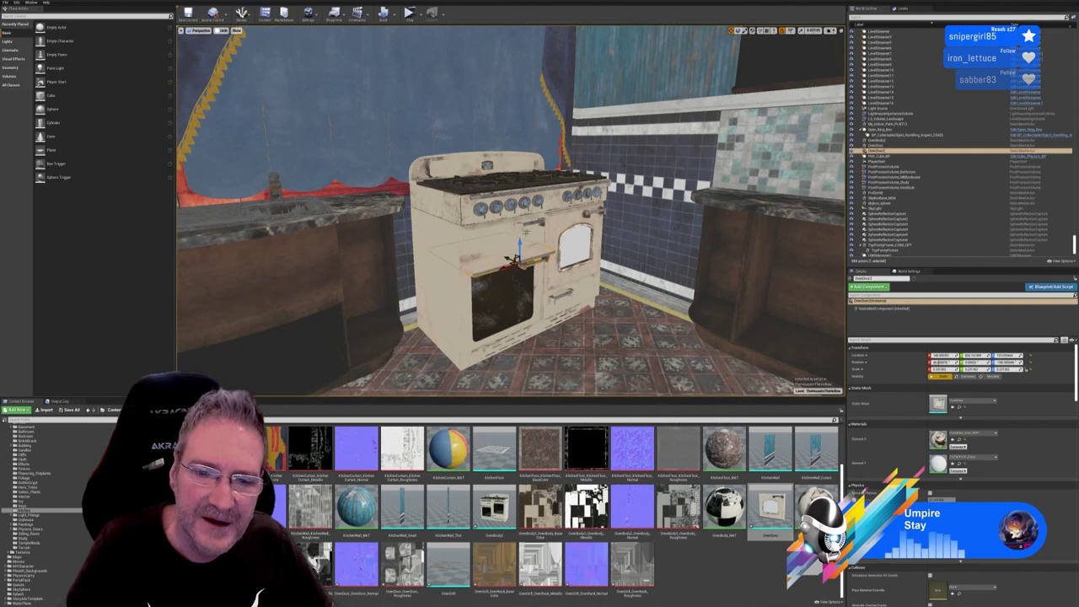
pyautogui.moveTo(520, 246); pyautogui.dragTo(551, 334)
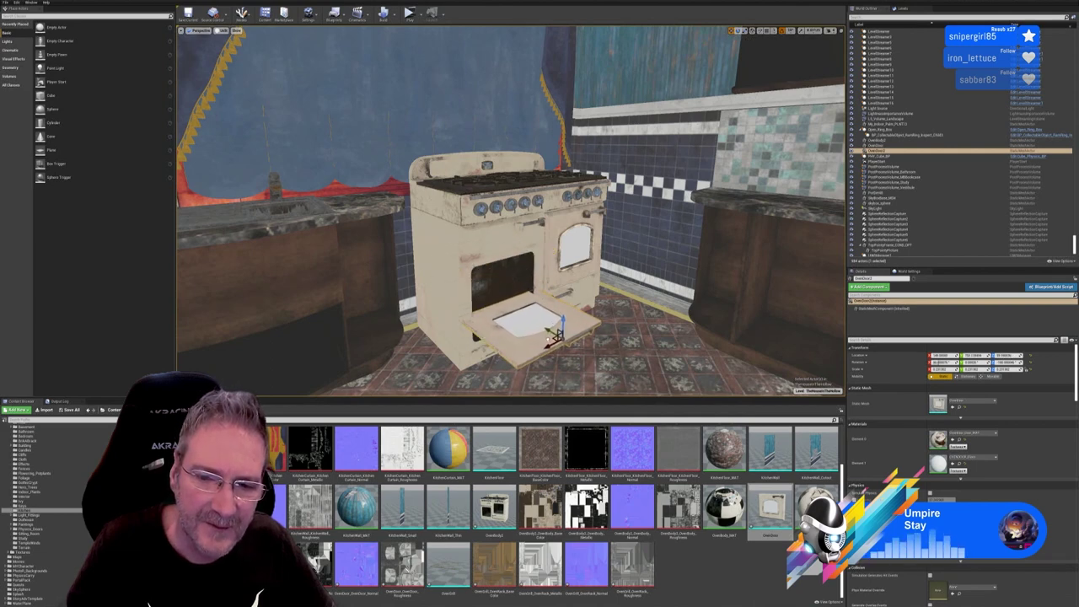
pyautogui.moveTo(552, 341); pyautogui.dragTo(587, 329, button='right')
pyautogui.press('q')
pyautogui.press('e')
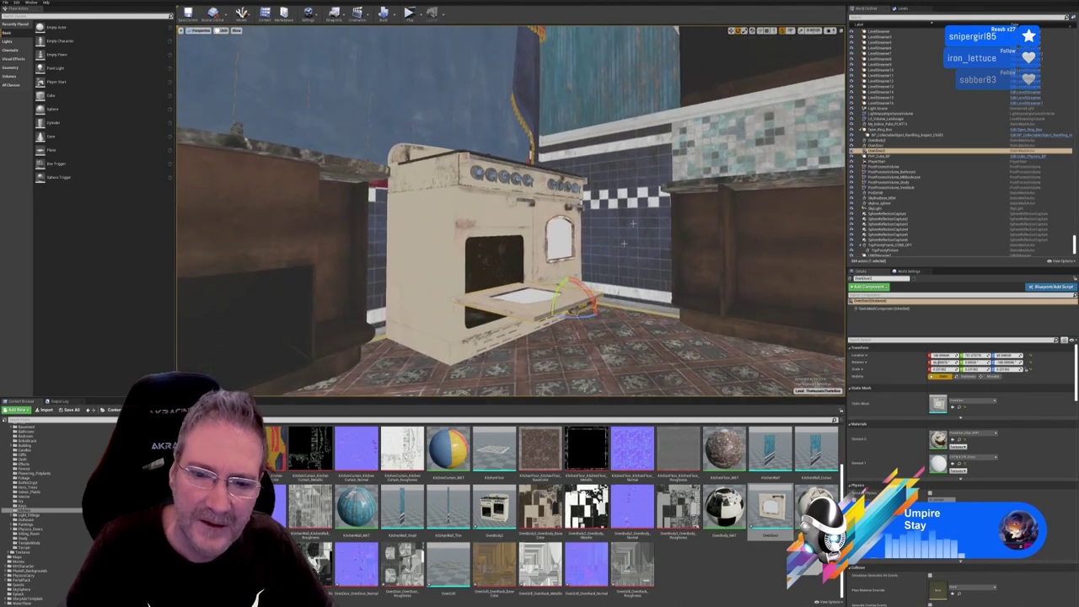
pyautogui.moveTo(590, 297); pyautogui.dragTo(573, 281)
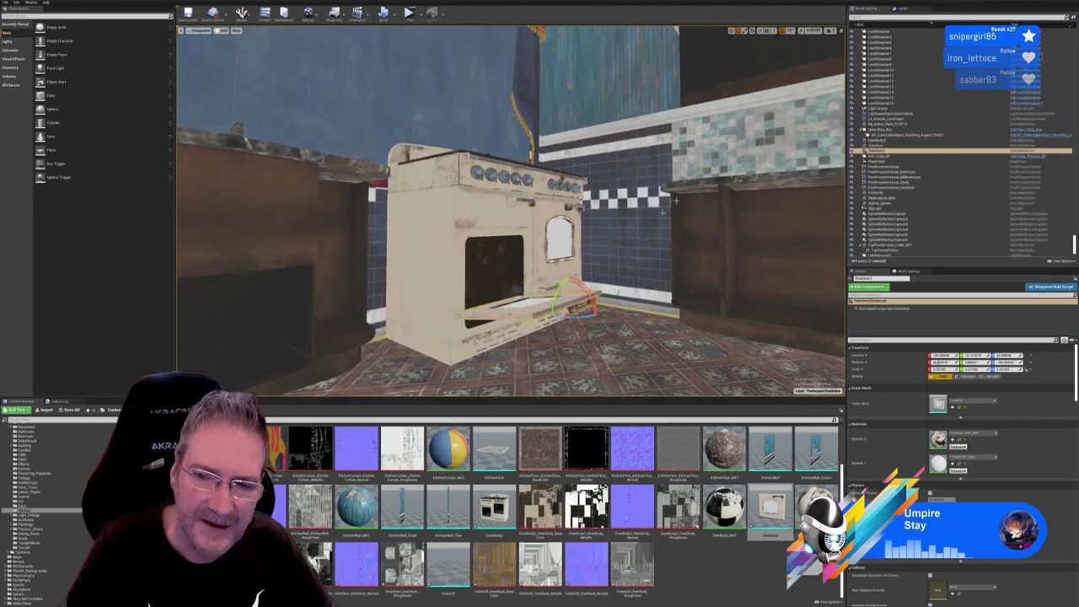
# Nudge the open door outward and down so its inner edge sits below the lower-left opening
pyautogui.click(734, 30)
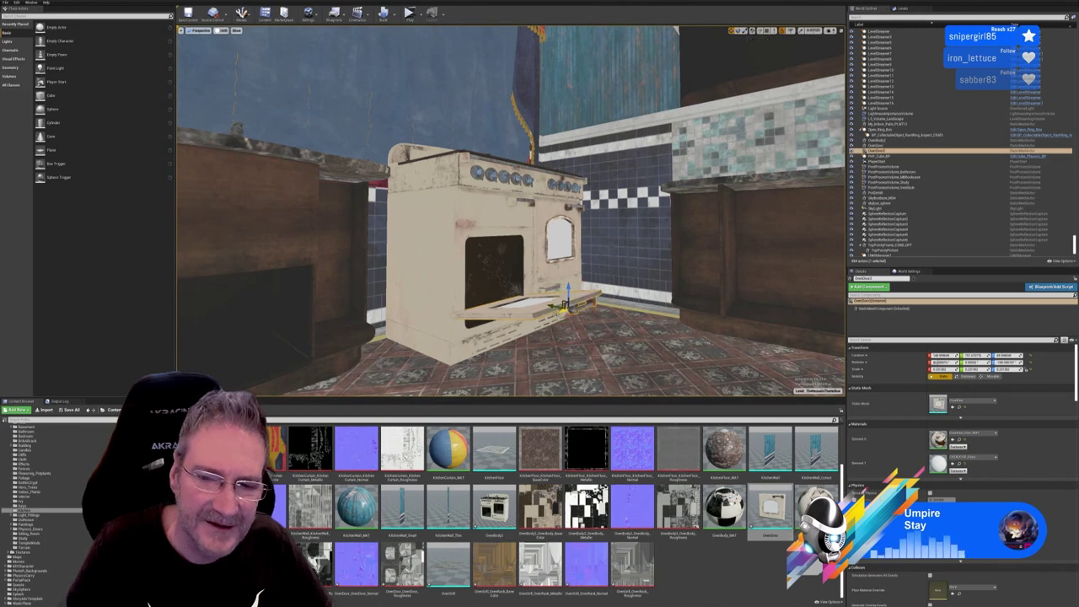
pyautogui.moveTo(558, 307); pyautogui.dragTo(565, 310)
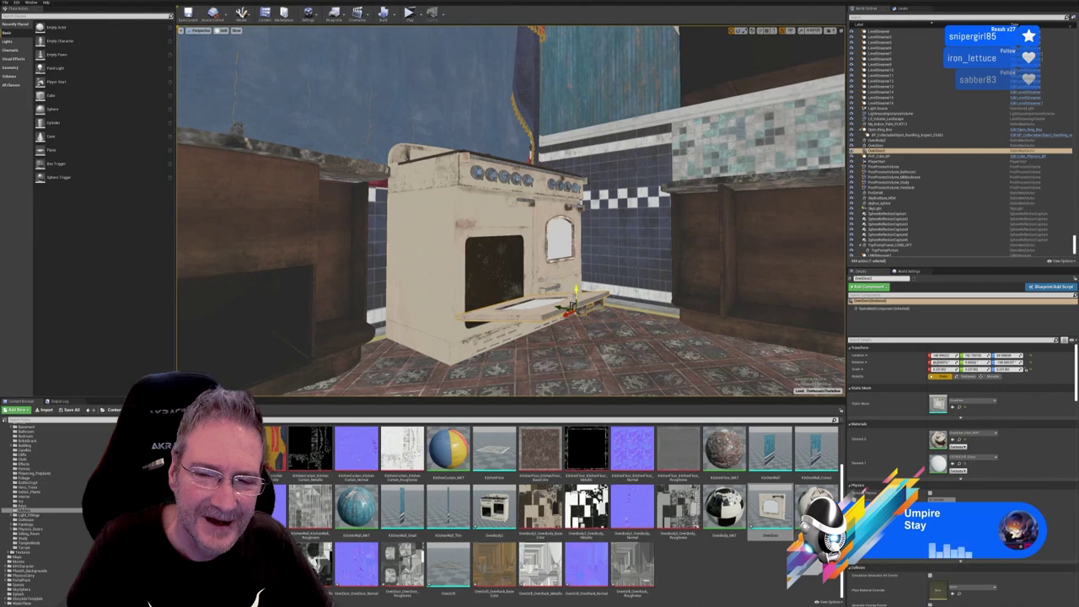
pyautogui.press('w')
pyautogui.moveTo(565, 309); pyautogui.dragTo(637, 249, button='right')
pyautogui.press('a')
pyautogui.press('q')
pyautogui.press('a')
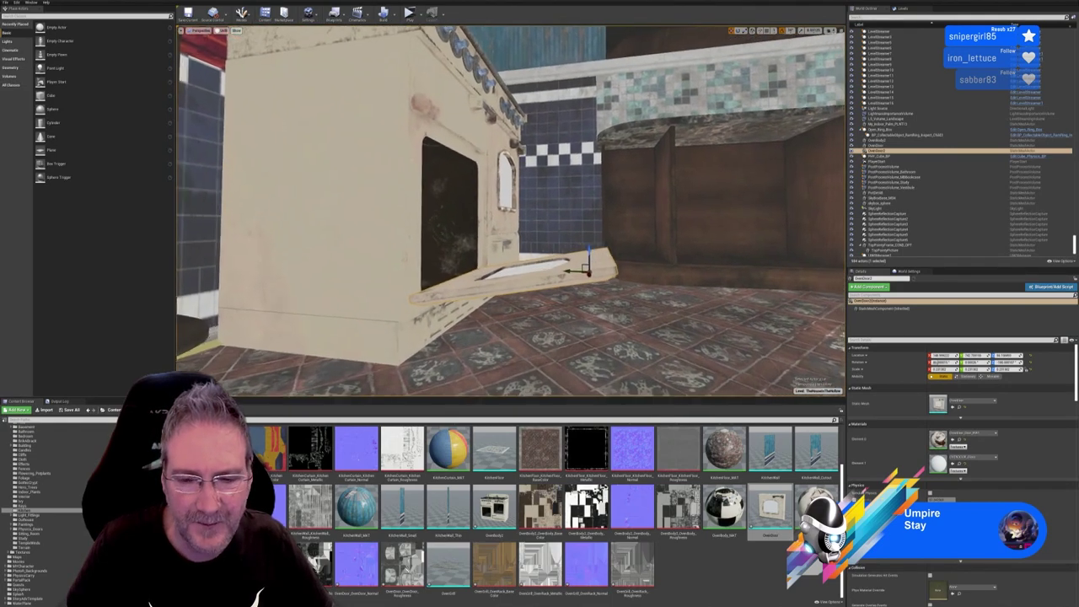
# Rotate the lower-left door to a half-open angle, slide it against the oven front, and deselect it
pyautogui.moveTo(488, 302); pyautogui.dragTo(472, 357, button='right')
pyautogui.press('w')
pyautogui.press('w')
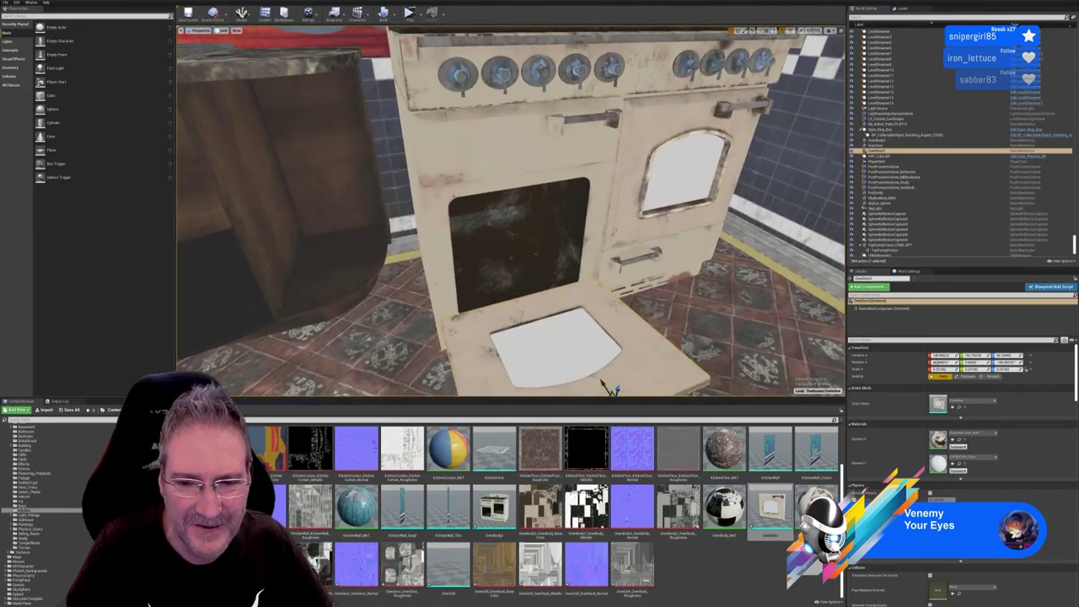
pyautogui.moveTo(452, 304); pyautogui.dragTo(413, 307, button='right')
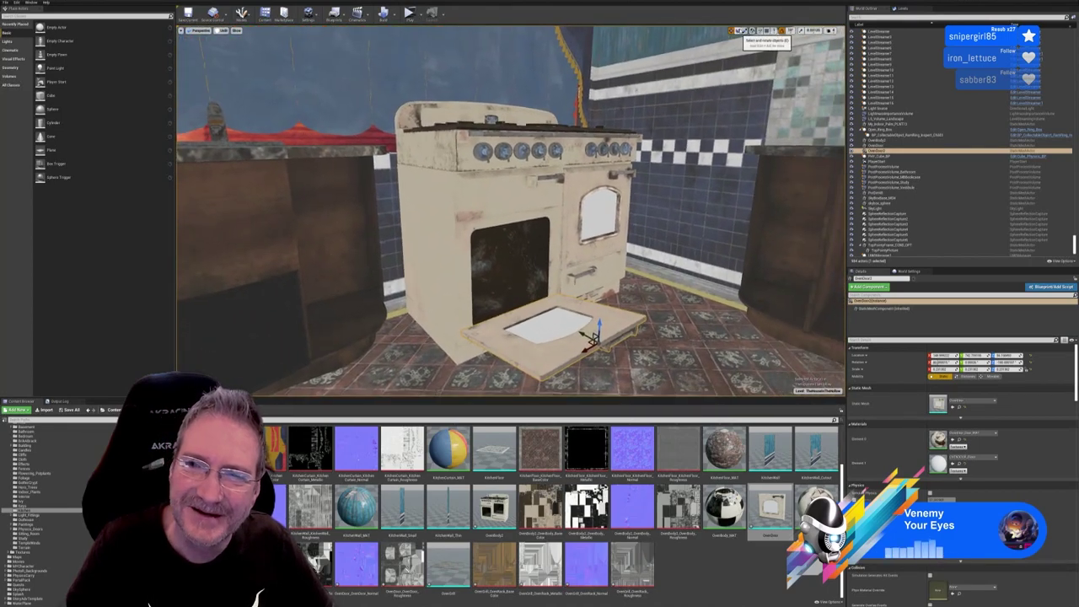
pyautogui.moveTo(601, 323); pyautogui.dragTo(598, 315)
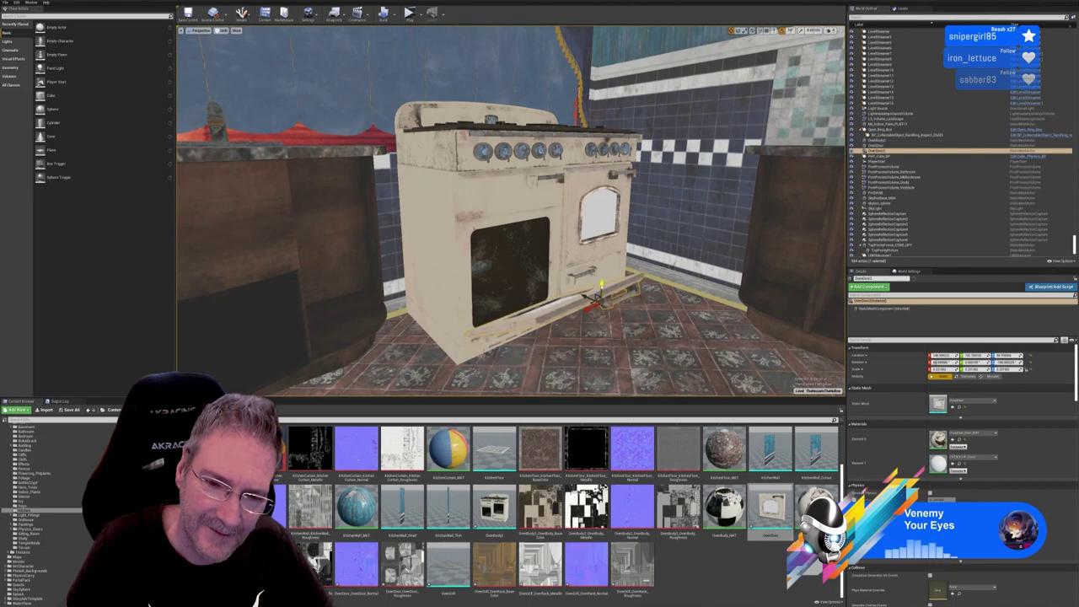
pyautogui.moveTo(511, 211); pyautogui.dragTo(636, 215, button='right')
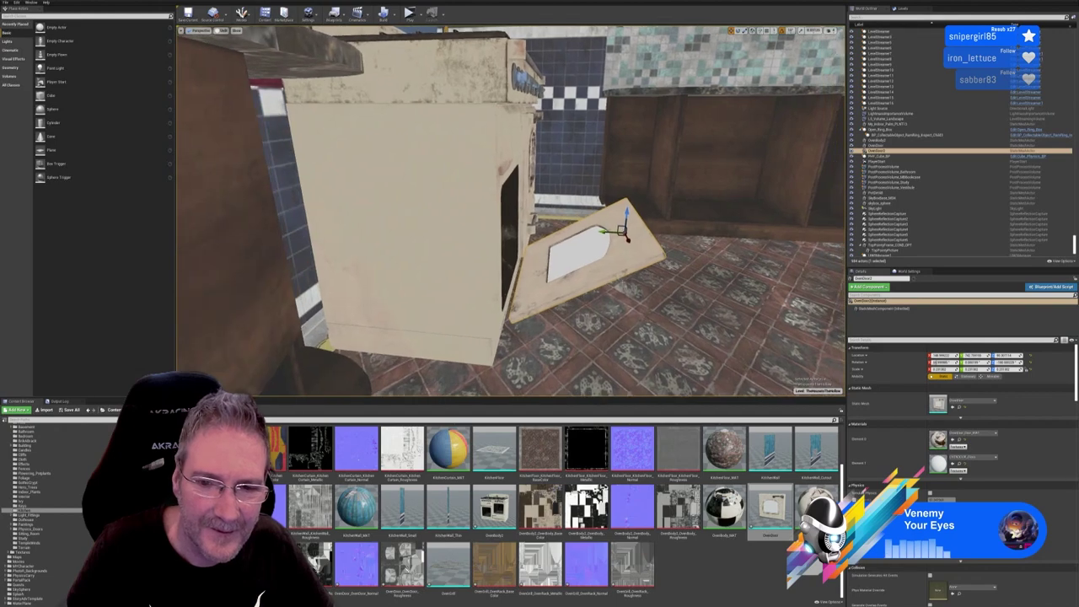
pyautogui.moveTo(604, 234); pyautogui.dragTo(593, 232)
pyautogui.moveTo(593, 233)
pyautogui.mouseDown(button='right')
pyautogui.moveTo(522, 229)
pyautogui.moveTo(607, 240)
pyautogui.moveTo(582, 245)
pyautogui.moveTo(624, 236)
pyautogui.moveTo(607, 219)
pyautogui.moveTo(649, 229)
pyautogui.moveTo(600, 220)
pyautogui.mouseUp(button='right')
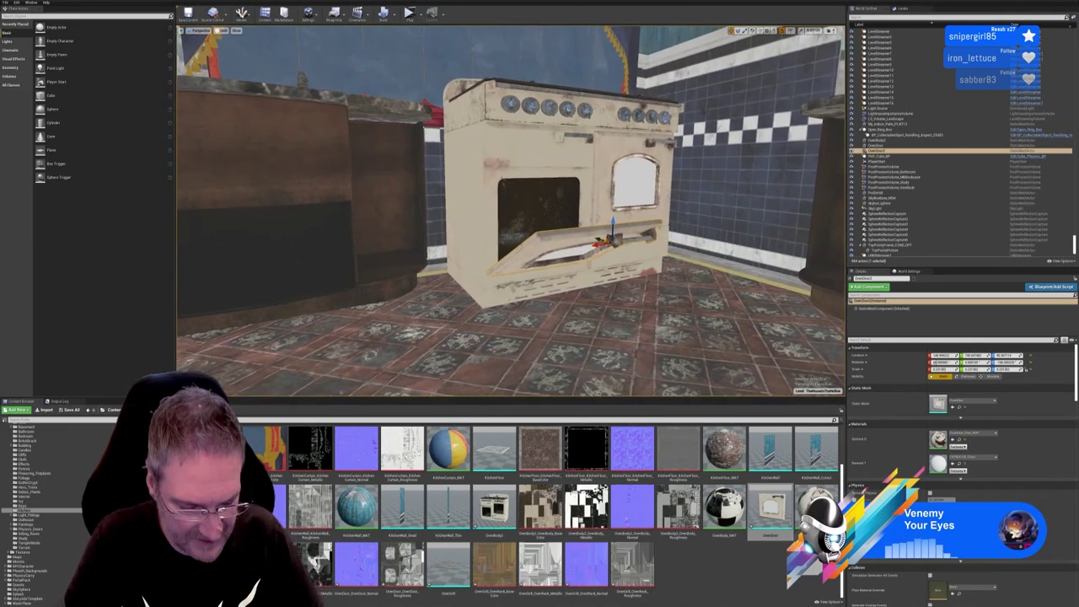
pyautogui.press('Escape')
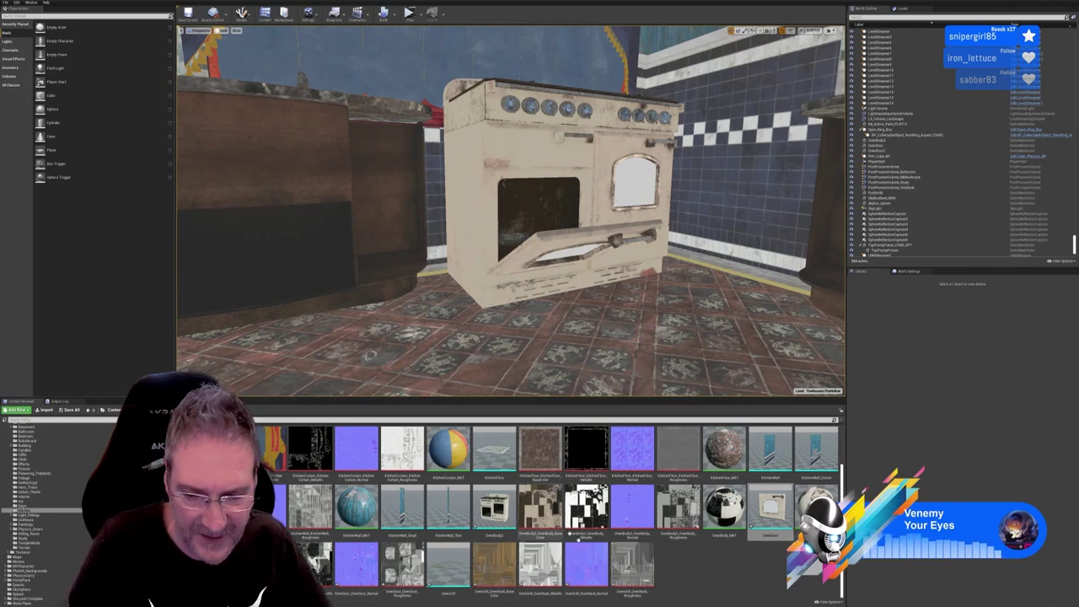
# Open the oven door mesh in its editor, examine its window from another angle, and minimise the editor
pyautogui.click(768, 505)
pyautogui.doubleClick(769, 505)
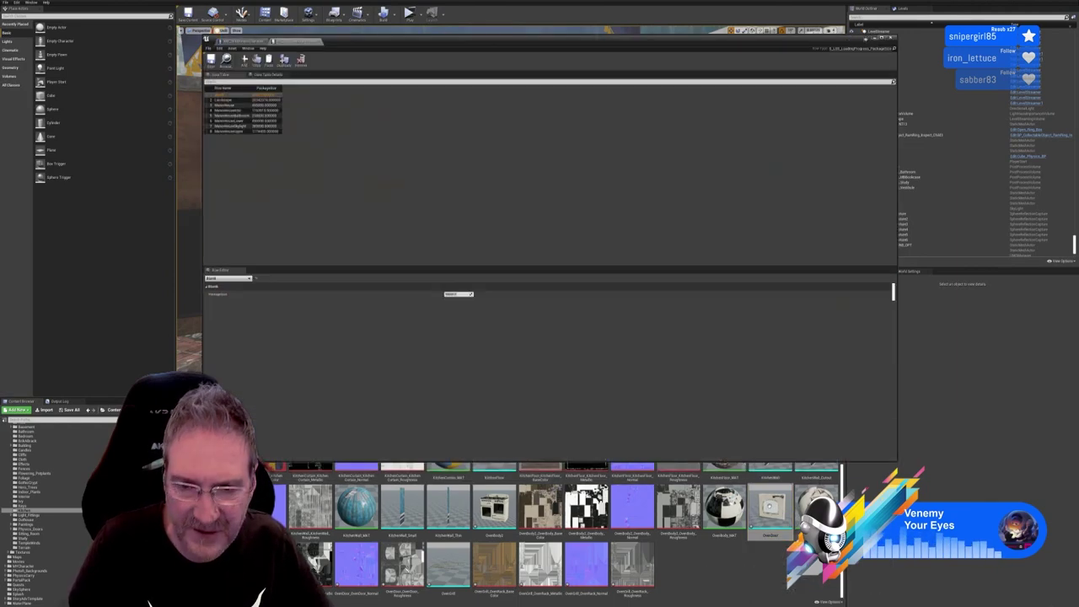
pyautogui.scroll(-5, 462, 265)
pyautogui.moveTo(591, 275); pyautogui.dragTo(591, 252)
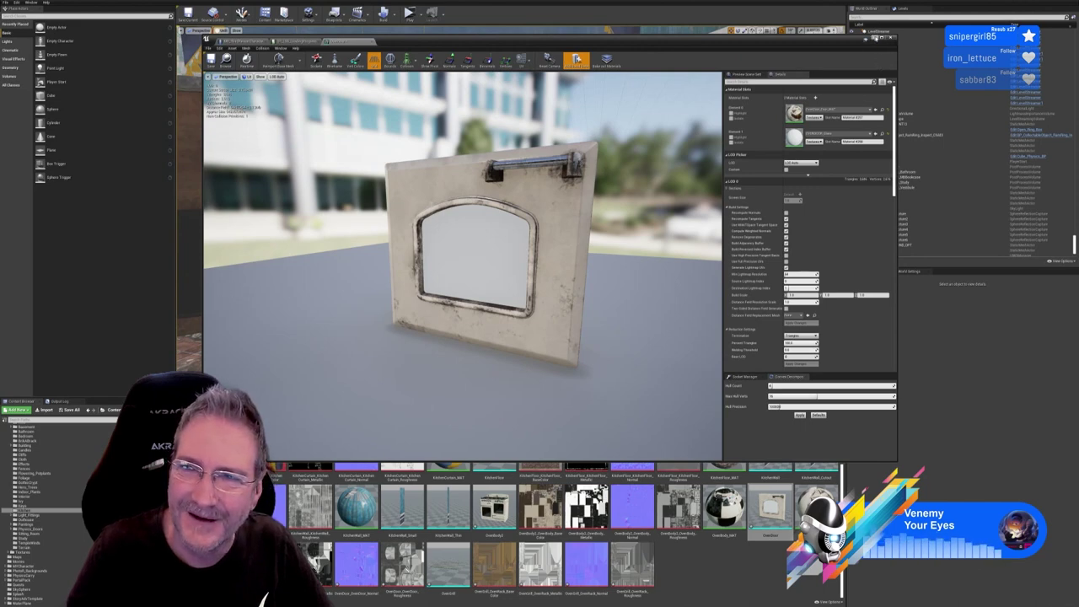
pyautogui.click(874, 38)
# Search the content folders for glass, look through the stained glass folder, and clear the search
pyautogui.scroll(2, 53, 497)
pyautogui.scroll(2, 54, 494)
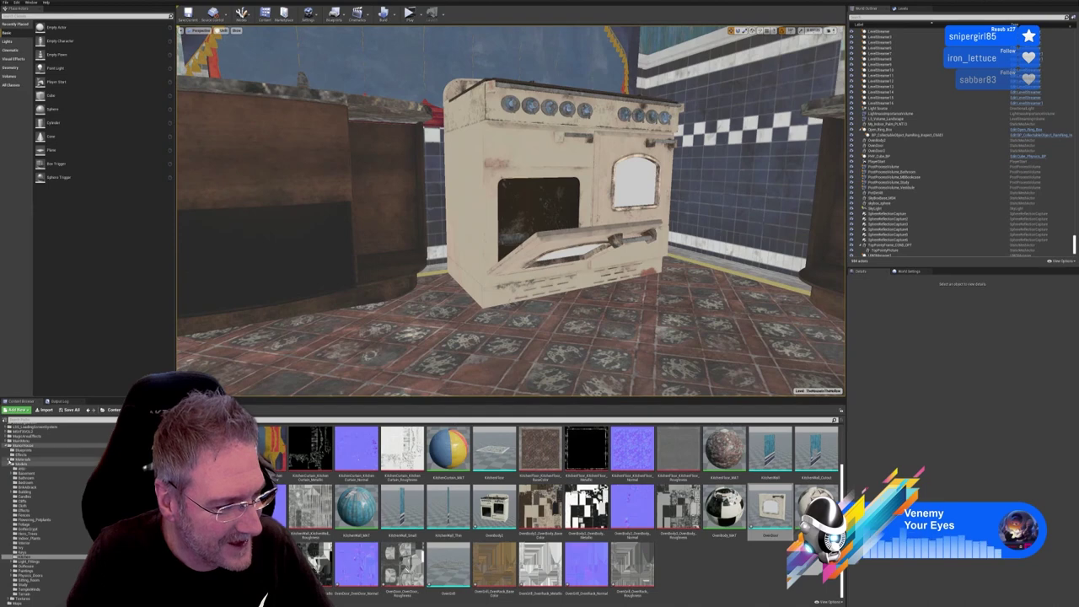
pyautogui.click(26, 461)
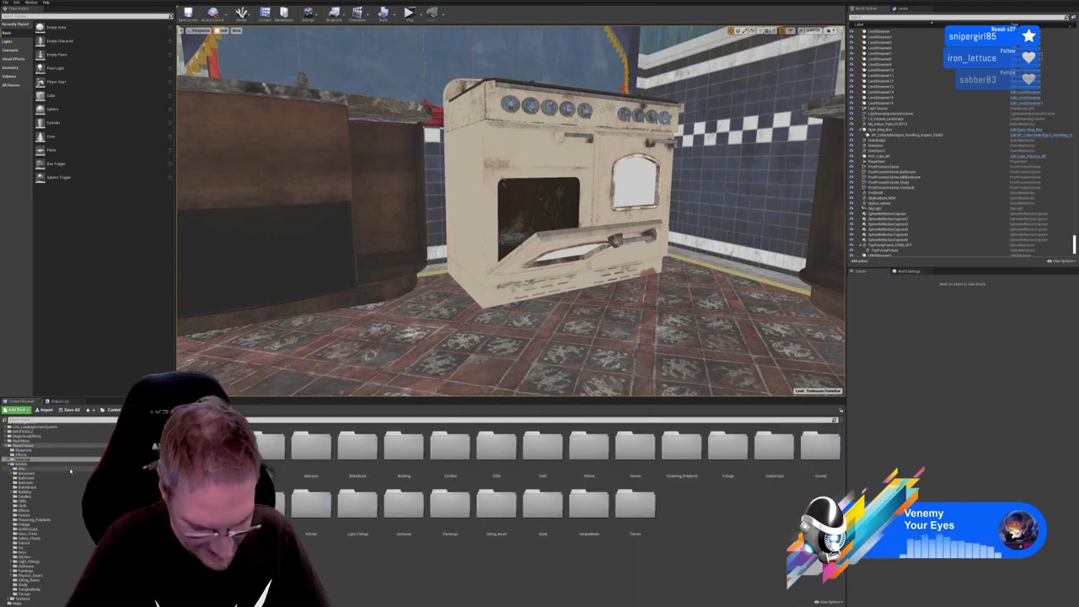
pyautogui.write('stove')
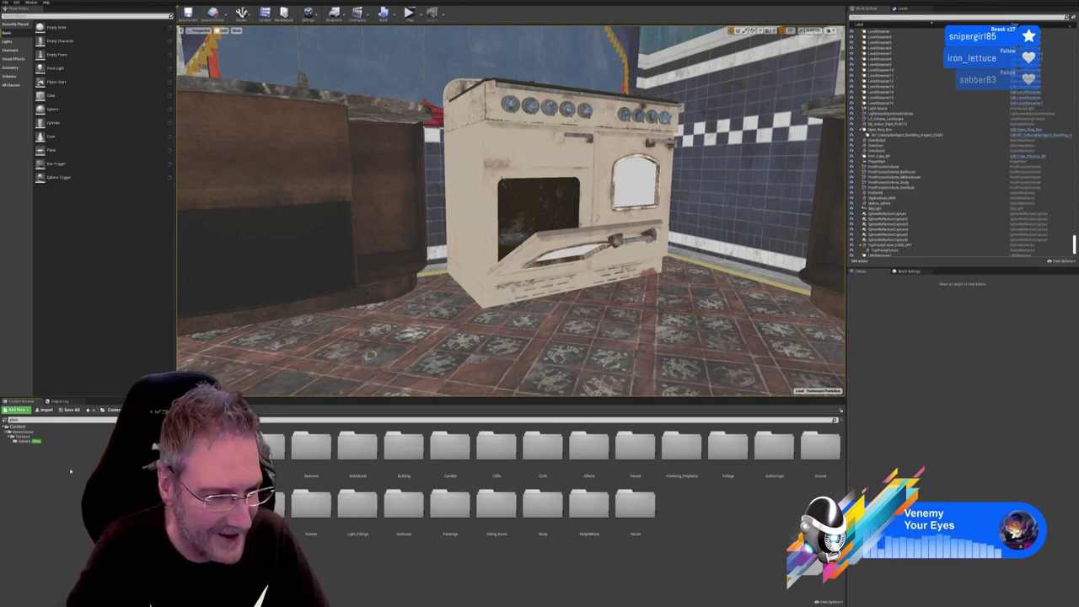
pyautogui.click(32, 439)
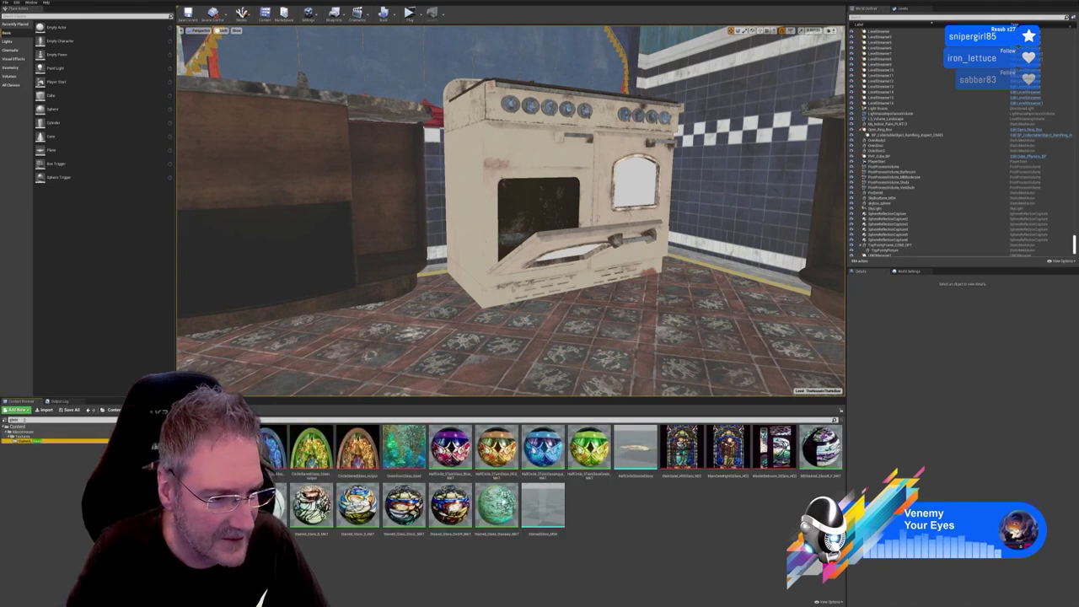
pyautogui.click(18, 432)
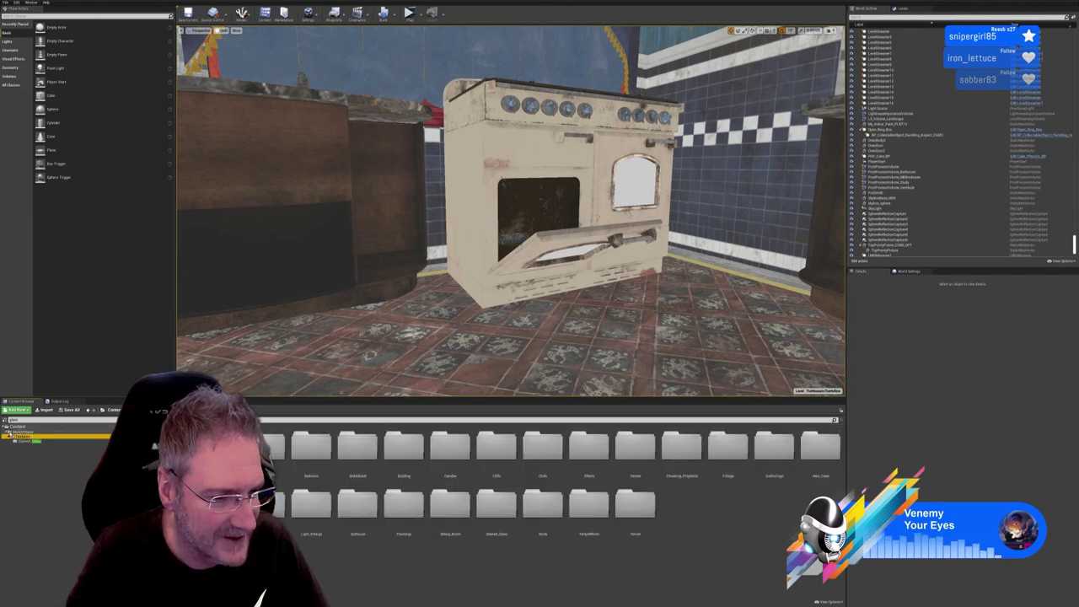
pyautogui.click(13, 419)
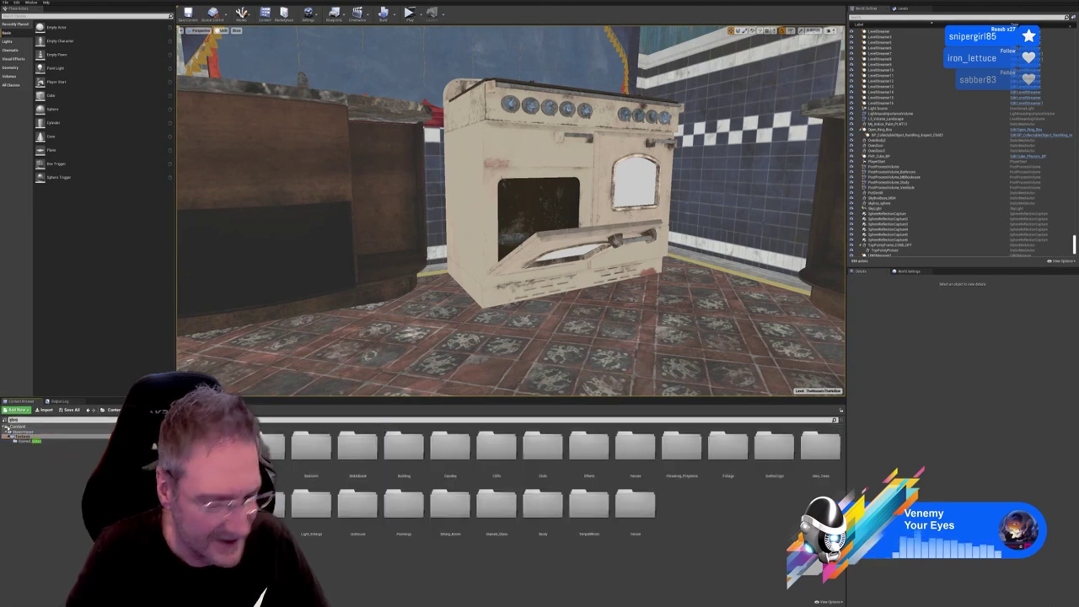
pyautogui.press('BackSpace')
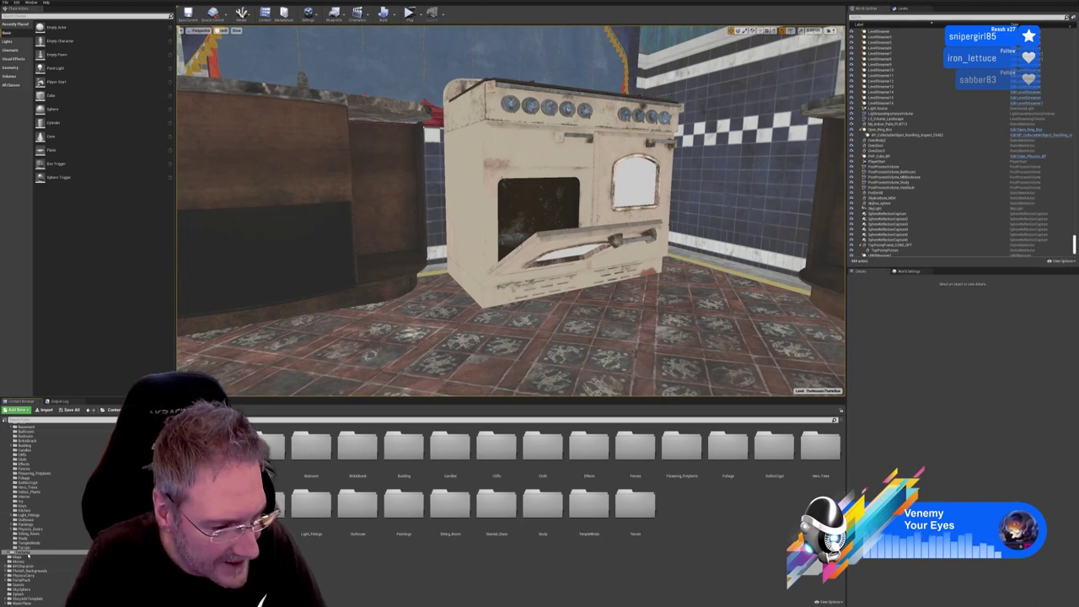
# Select the Materials folder, repeat the folder search for glass, and clear it
pyautogui.scroll(4, 27, 539)
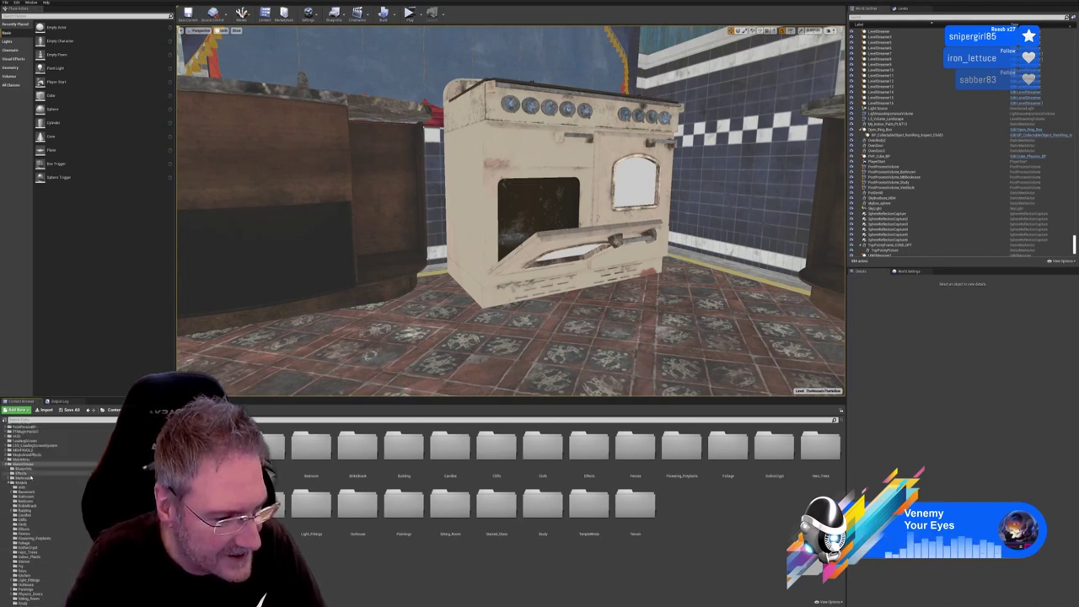
pyautogui.click(31, 478)
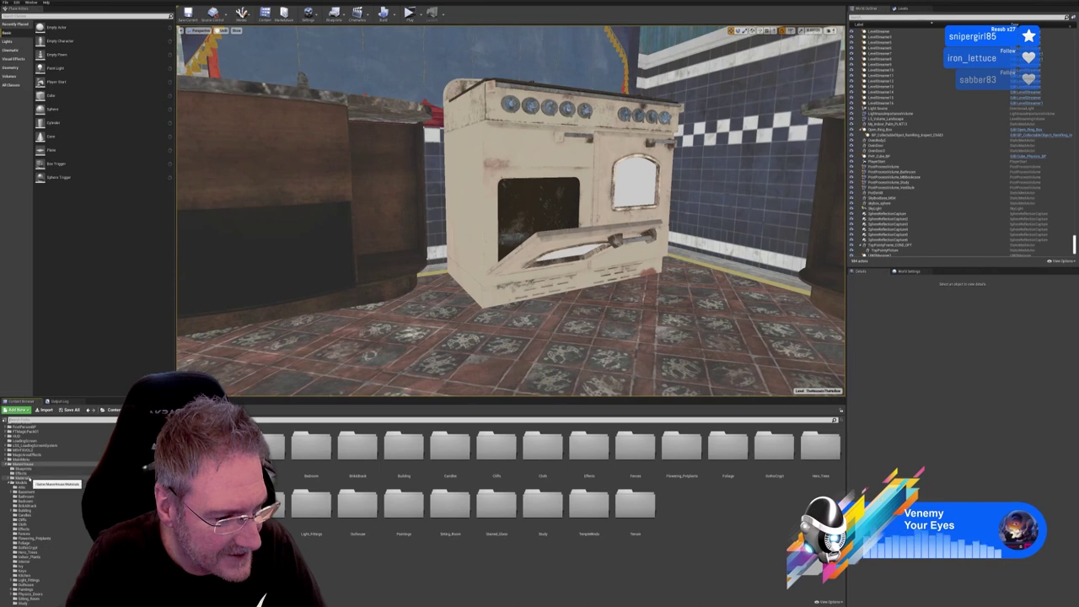
pyautogui.click(34, 420)
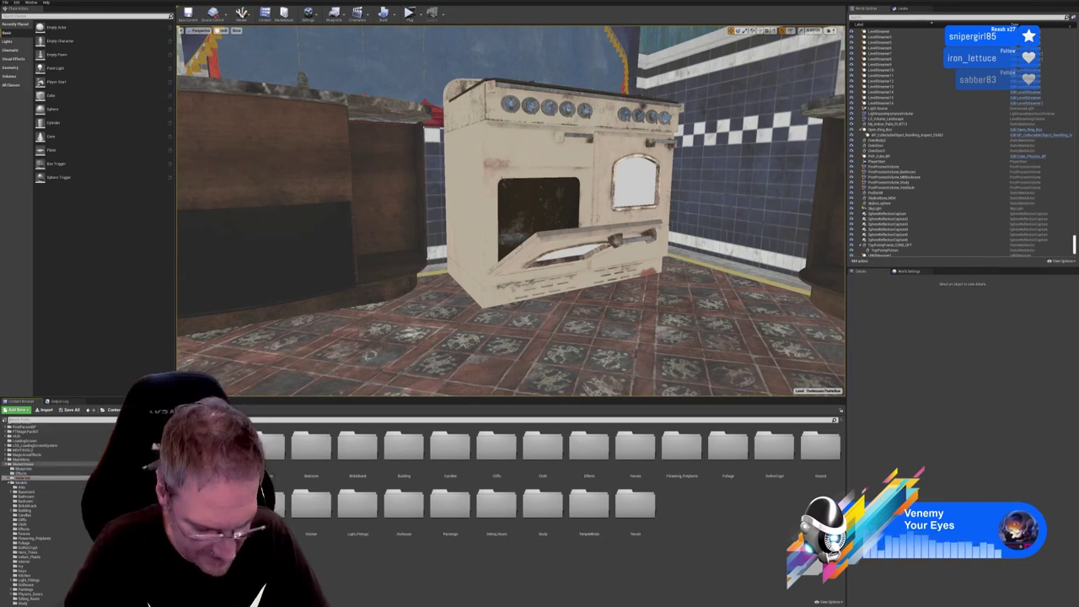
pyautogui.write('glass')
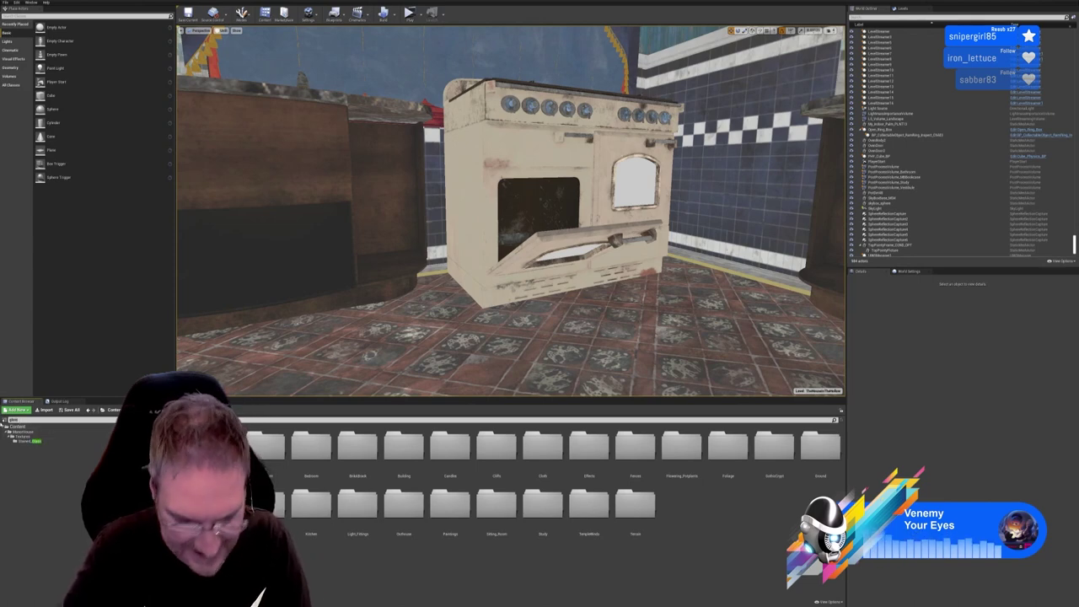
pyautogui.press('BackSpace')
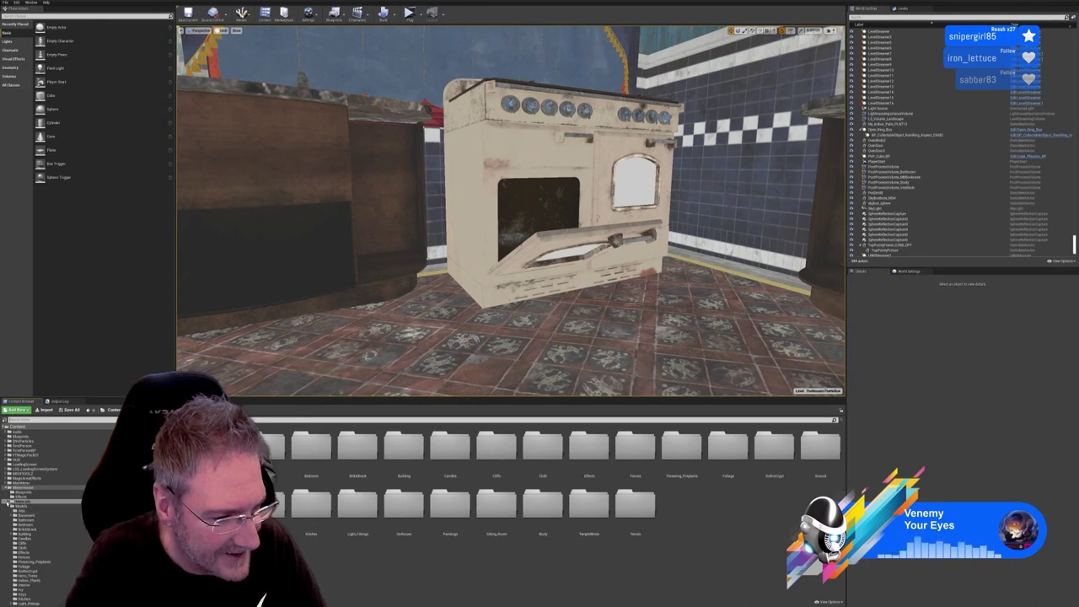
# Expand the Materials folder, search for glass again with its parent folder selected, and clear the search
pyautogui.click(7, 502)
pyautogui.click(7, 503)
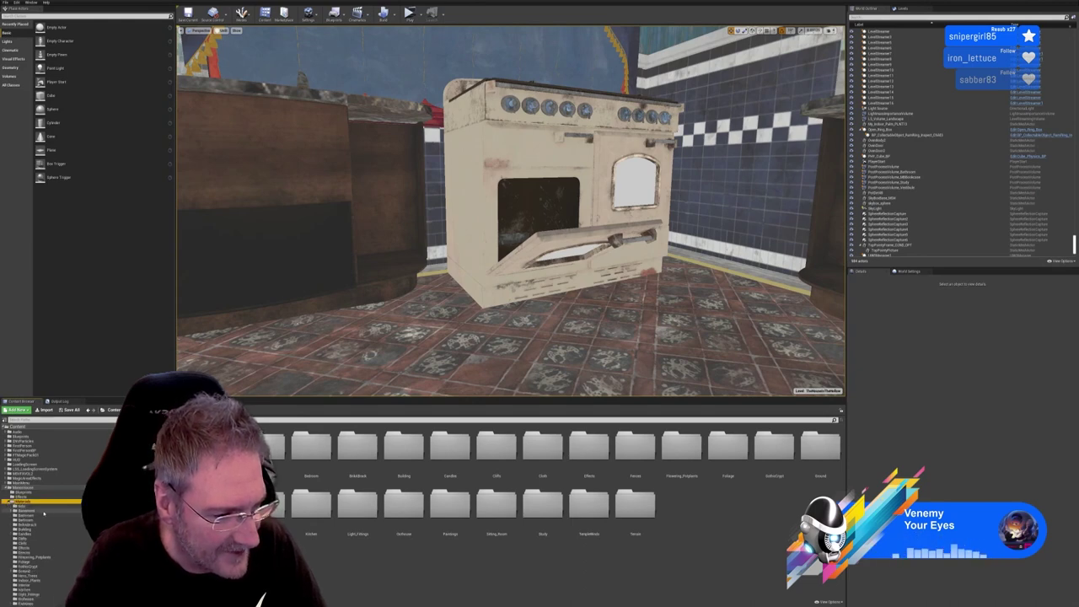
pyautogui.scroll(-1, 44, 513)
pyautogui.click(43, 419)
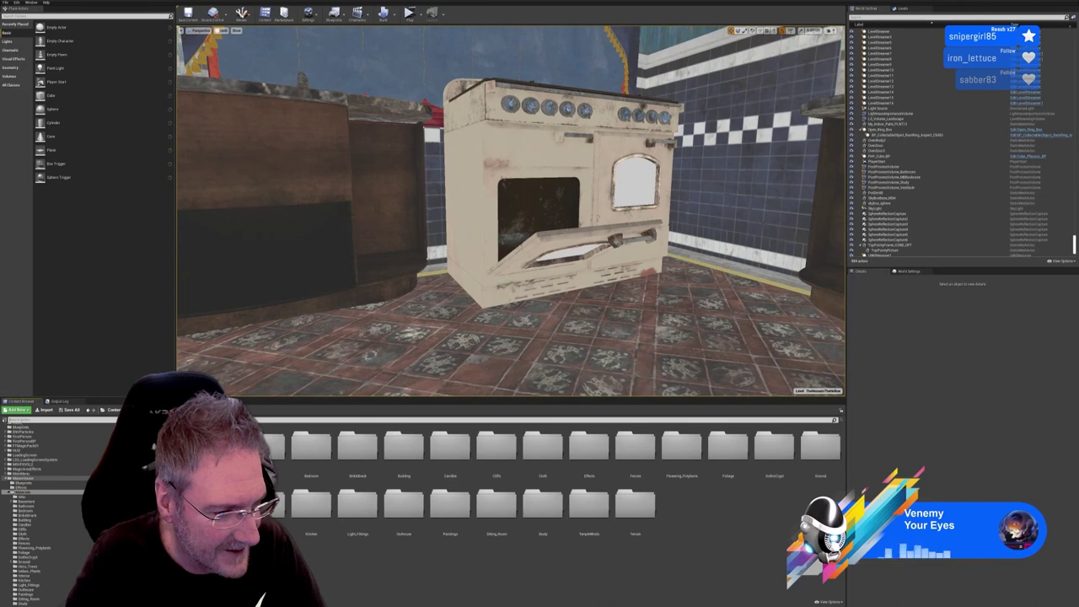
pyautogui.click(42, 478)
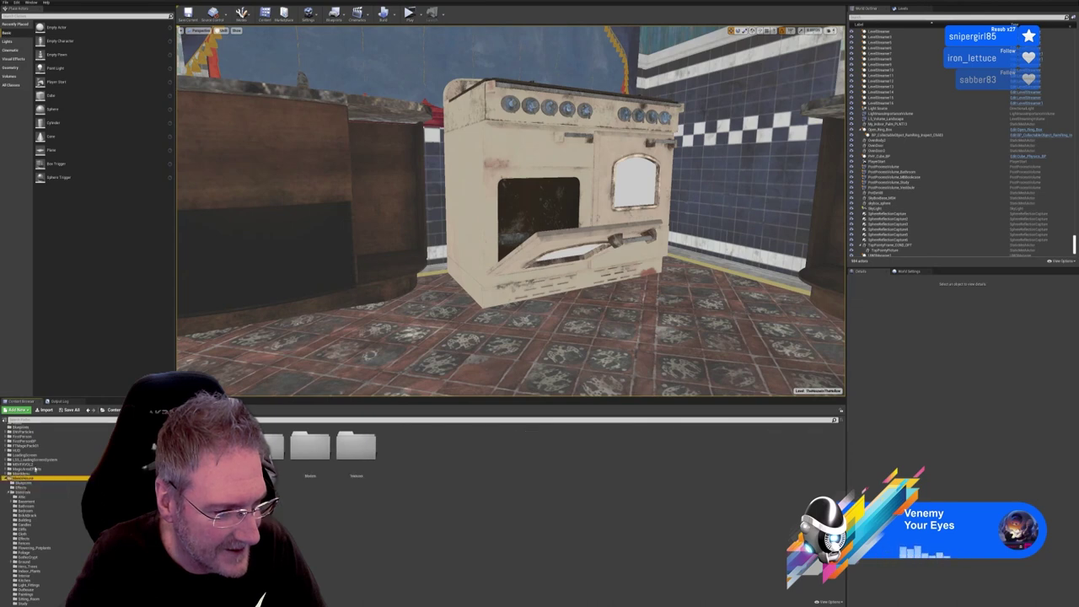
pyautogui.click(26, 423)
pyautogui.write('stove')
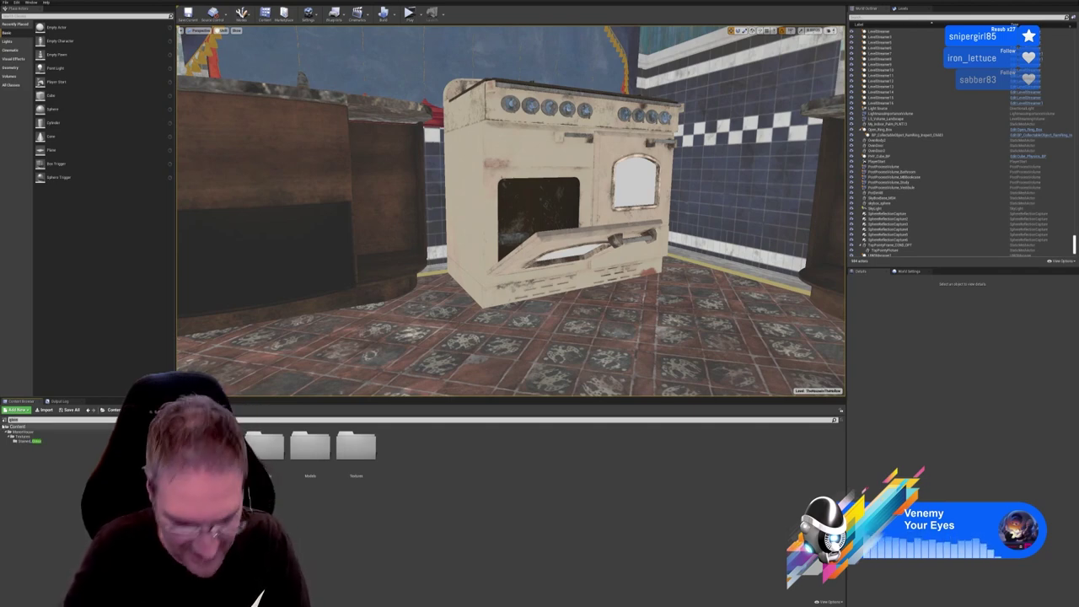
pyautogui.click(4, 420)
# Open the Building folder inside Materials to show its material assets
pyautogui.scroll(-1, 40, 502)
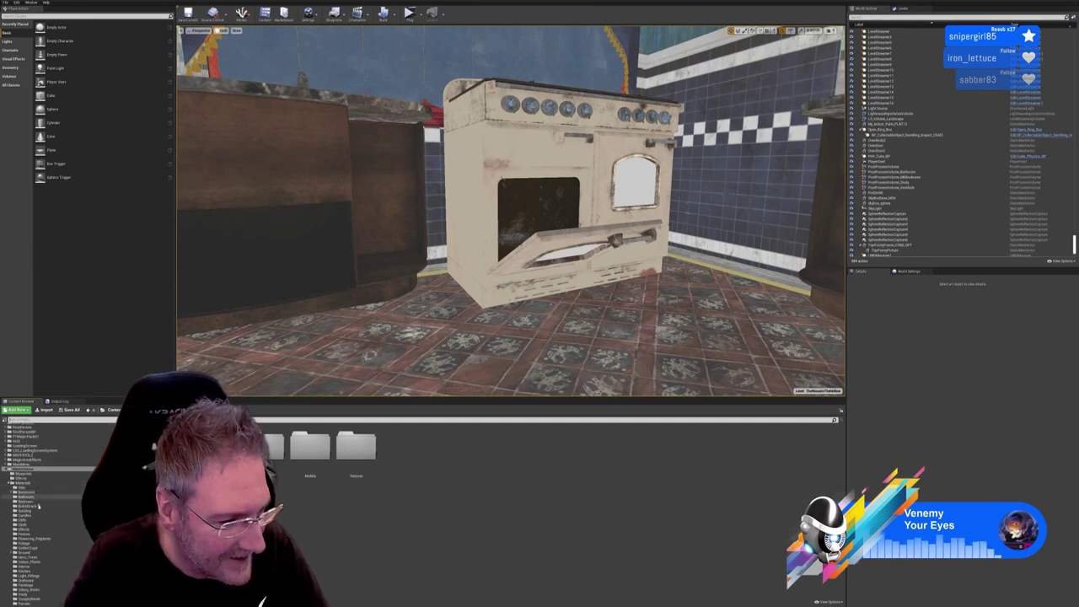
pyautogui.scroll(-1, 27, 488)
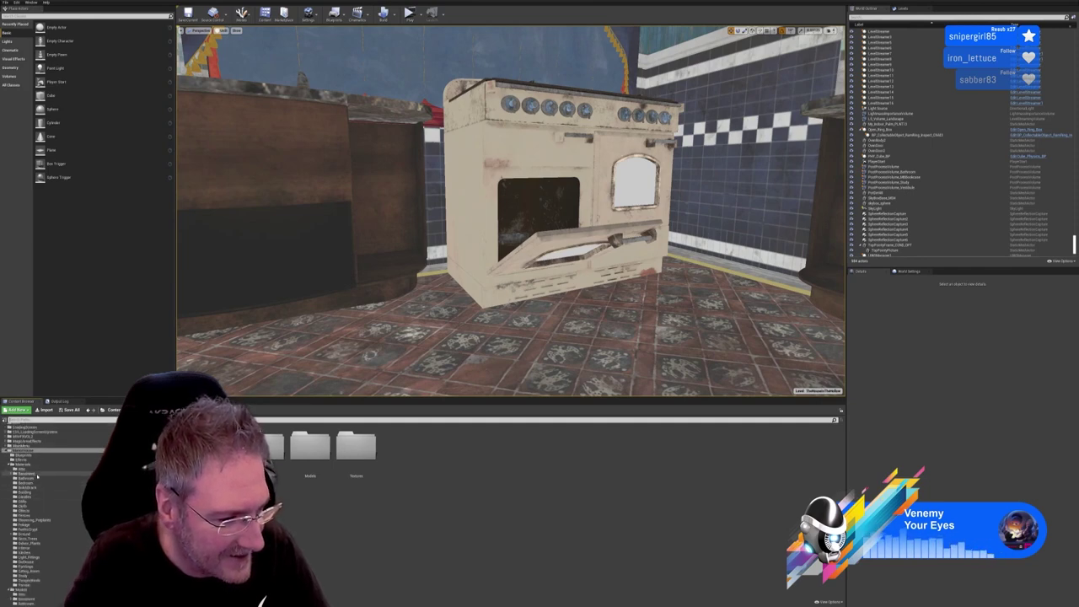
pyautogui.click(37, 475)
pyautogui.click(25, 465)
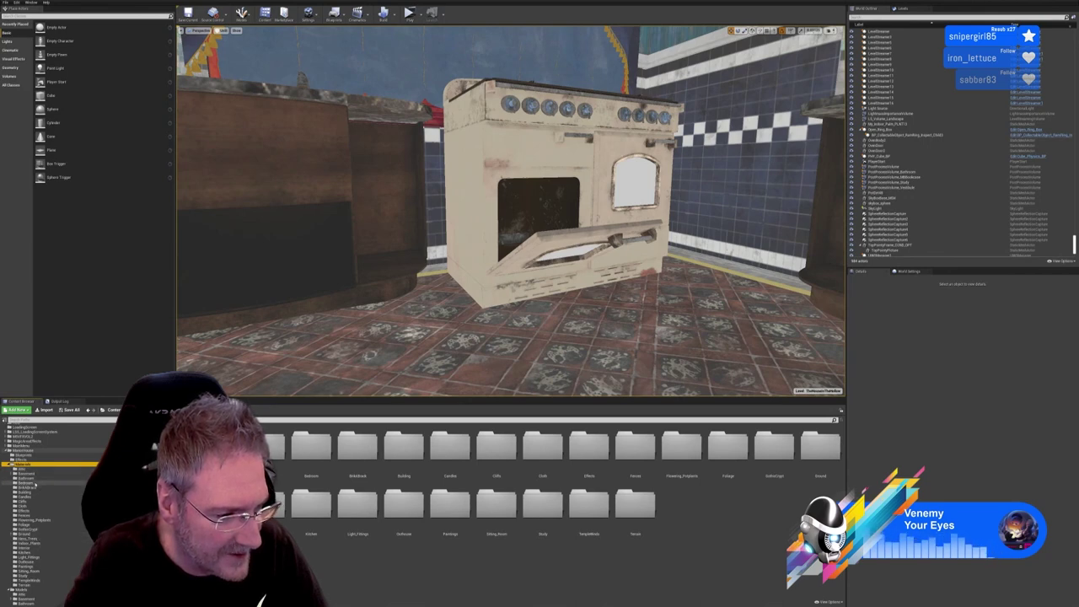
pyautogui.click(34, 493)
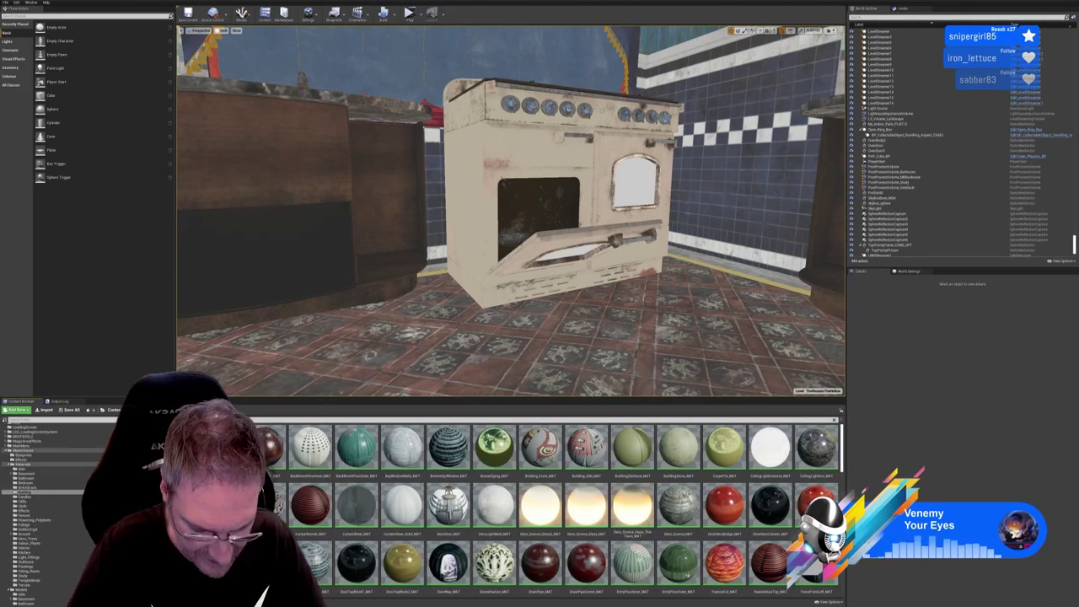
# Search the Building materials for glass and assign Glass_Dirty_MAT to the window material slot of the oven door mesh
pyautogui.write('glass')
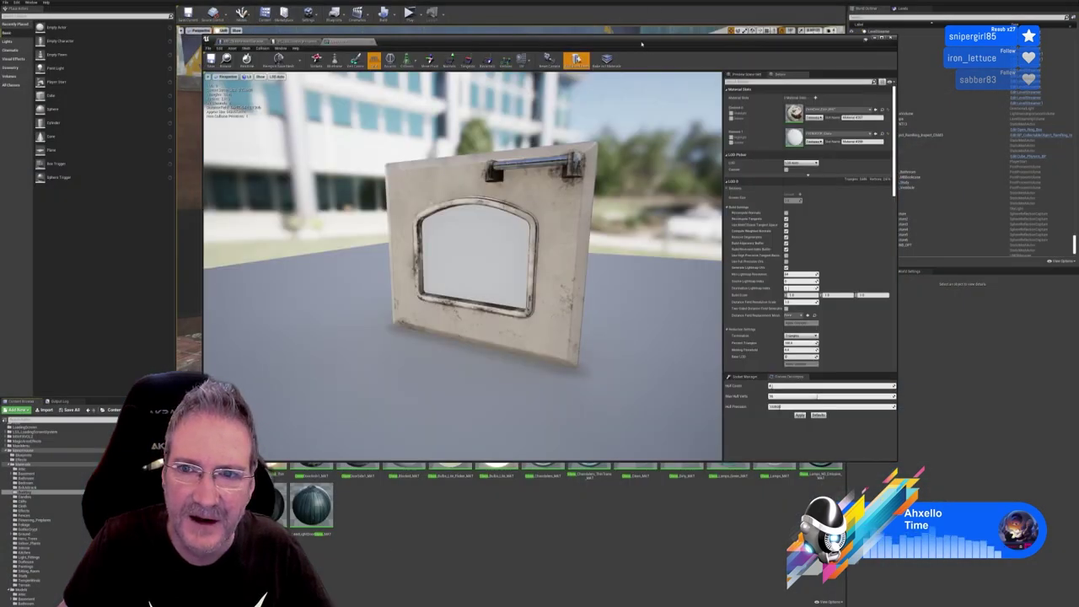
pyautogui.moveTo(651, 49); pyautogui.dragTo(609, 23)
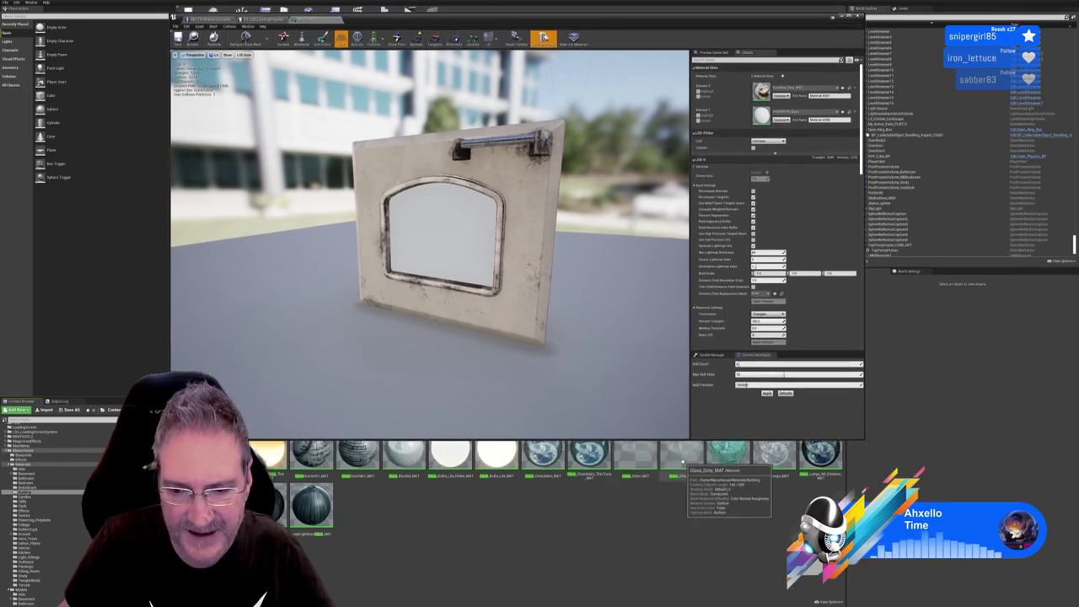
pyautogui.moveTo(685, 465); pyautogui.dragTo(785, 118)
pyautogui.moveTo(512, 278); pyautogui.dragTo(494, 186)
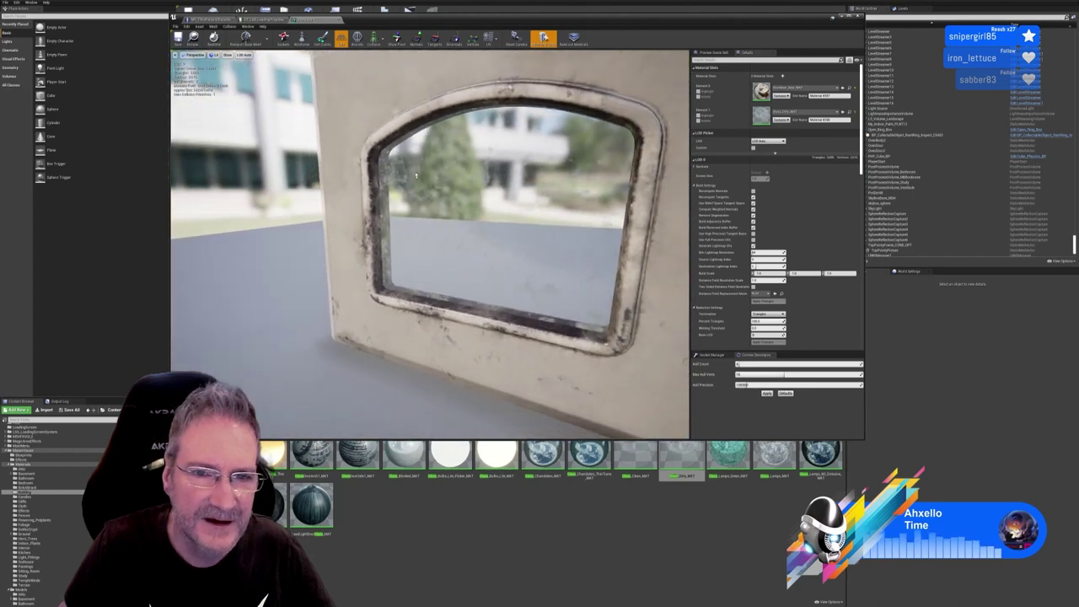
pyautogui.moveTo(583, 269); pyautogui.dragTo(656, 227, button='right')
pyautogui.moveTo(514, 274); pyautogui.dragTo(542, 249)
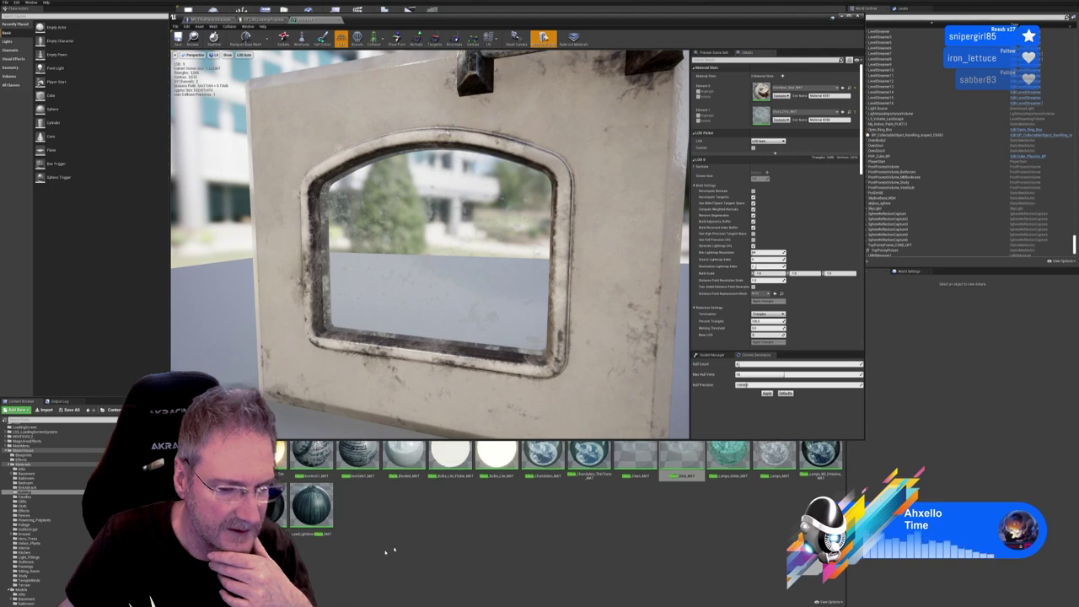
pyautogui.scroll(-3, 430, 244)
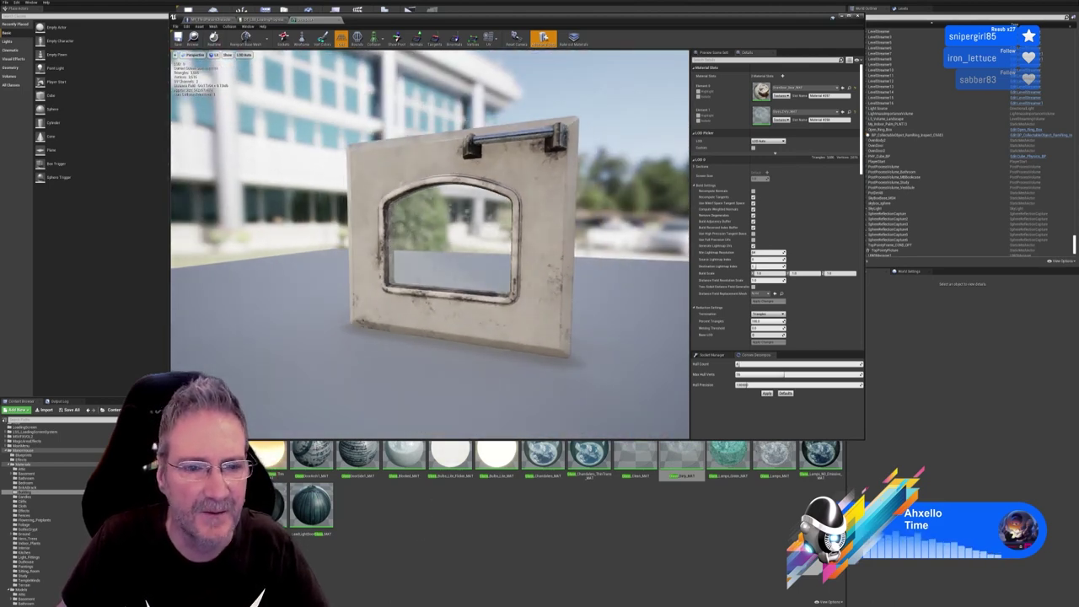
# Close the door mesh editor and inspect the dirty glass on the oven doors in the kitchen level
pyautogui.click(338, 20)
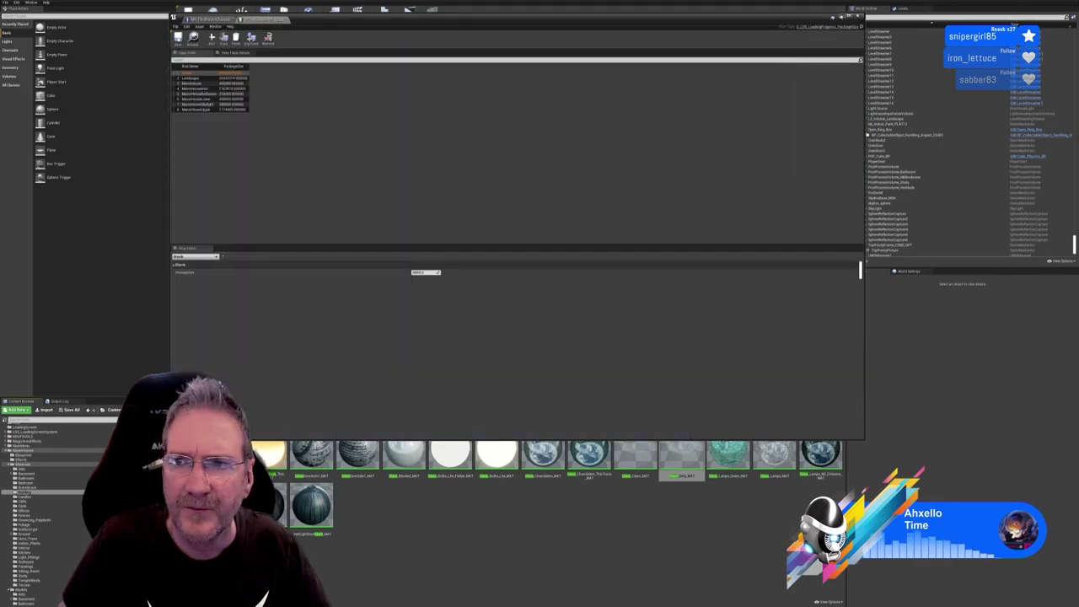
pyautogui.click(842, 17)
pyautogui.moveTo(647, 279)
pyautogui.mouseDown(button='right')
pyautogui.moveTo(733, 283)
pyautogui.moveTo(656, 278)
pyautogui.moveTo(590, 295)
pyautogui.moveTo(666, 282)
pyautogui.mouseUp(button='right')
pyautogui.press('w')
pyautogui.press('w')
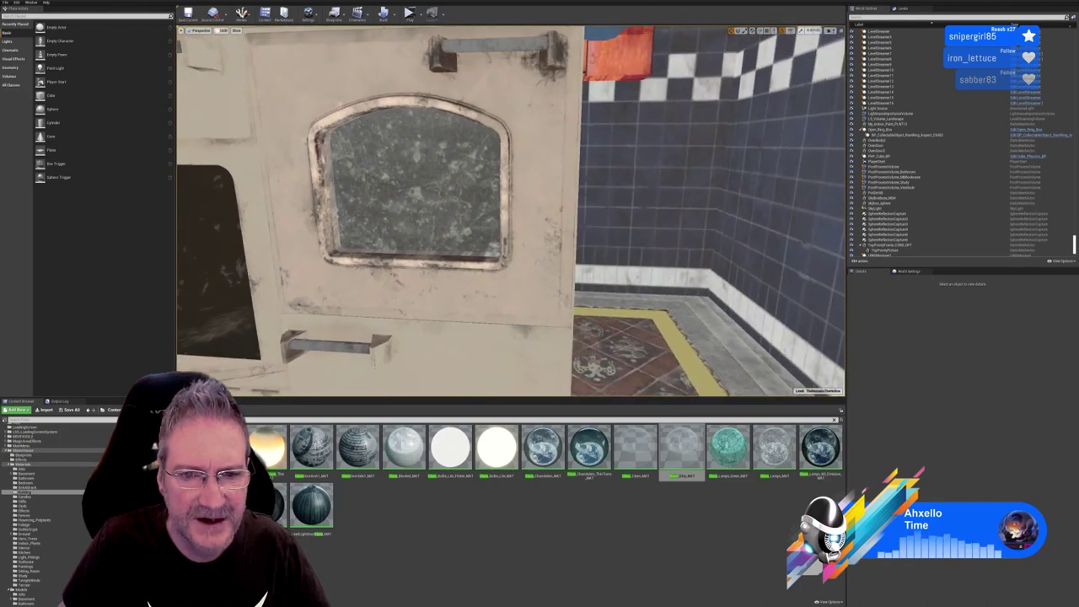
pyautogui.moveTo(498, 218); pyautogui.dragTo(620, 202, button='right')
pyautogui.moveTo(556, 211); pyautogui.dragTo(529, 200, button='right')
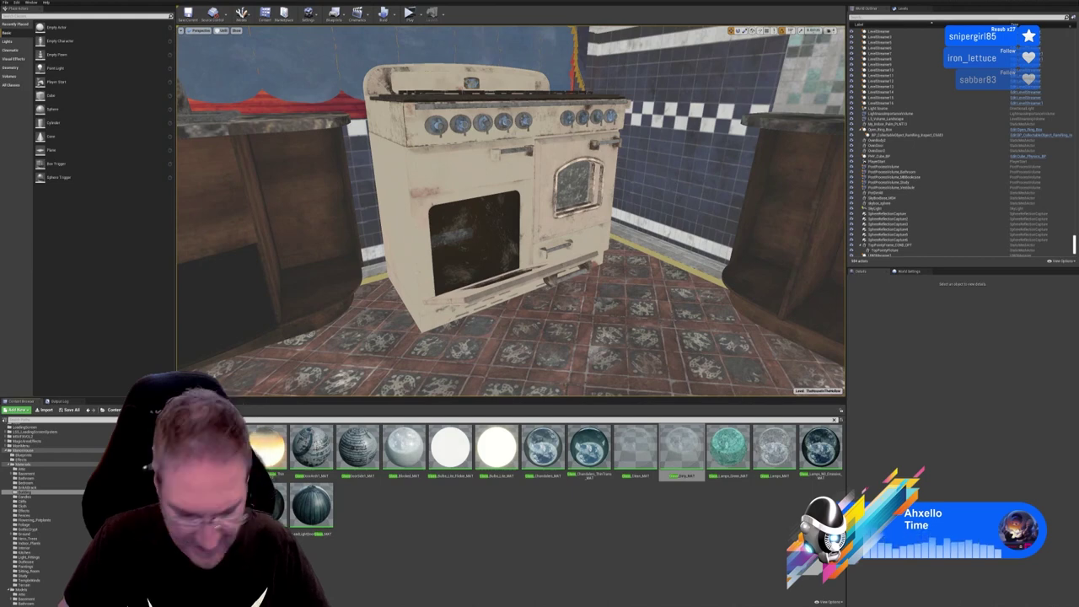
# Clear the asset search, open the Kitchen folder inside Models, and place the OvenGrill mesh on the floor in front of the oven
pyautogui.click(834, 419)
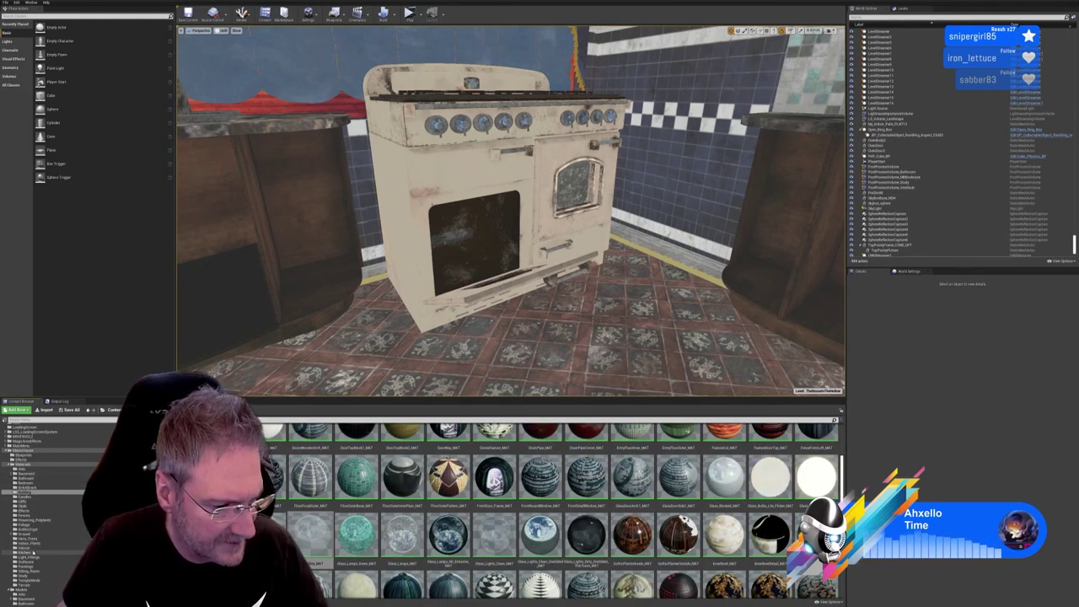
pyautogui.click(71, 550)
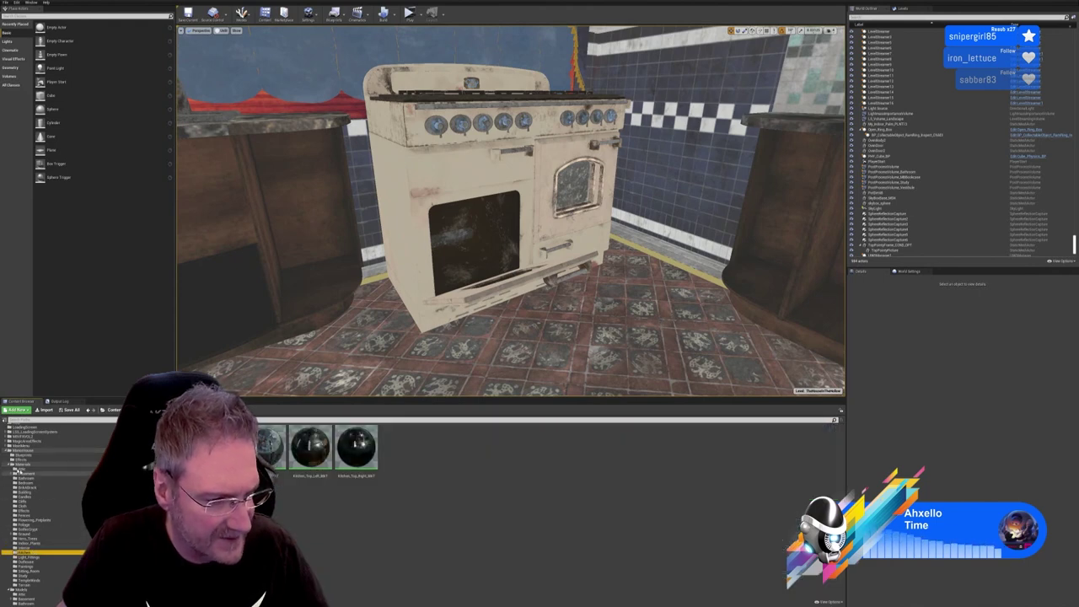
pyautogui.click(24, 465)
pyautogui.scroll(-2, 47, 528)
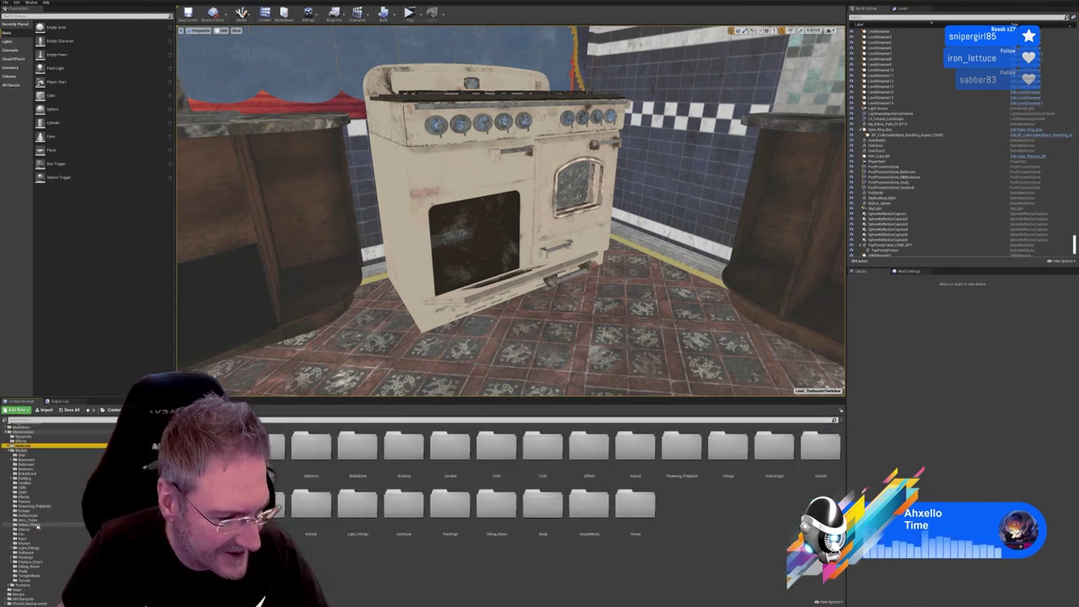
pyautogui.click(25, 544)
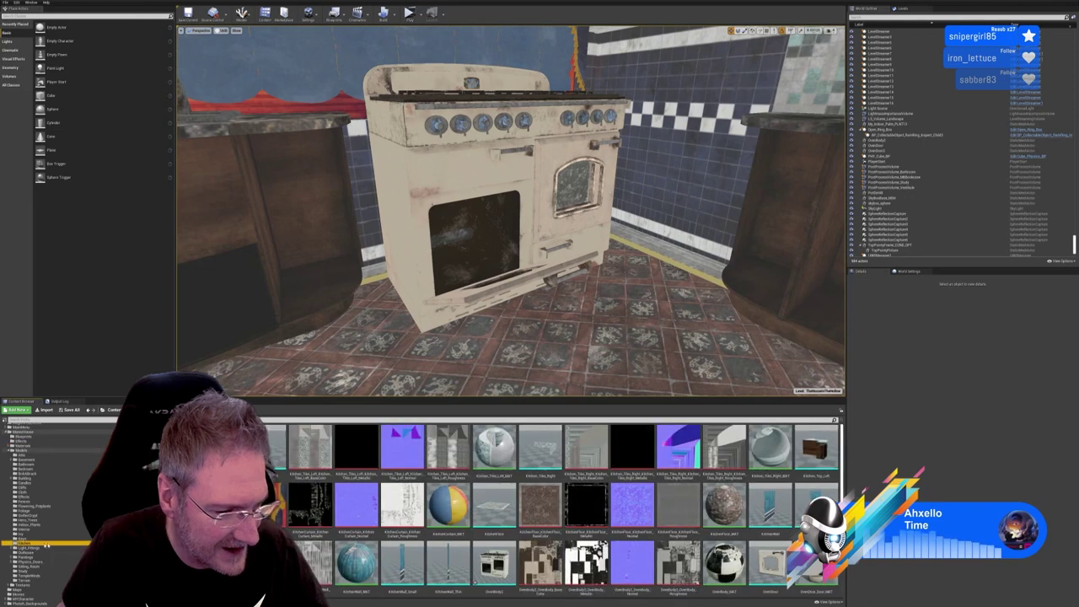
pyautogui.scroll(-1, 741, 506)
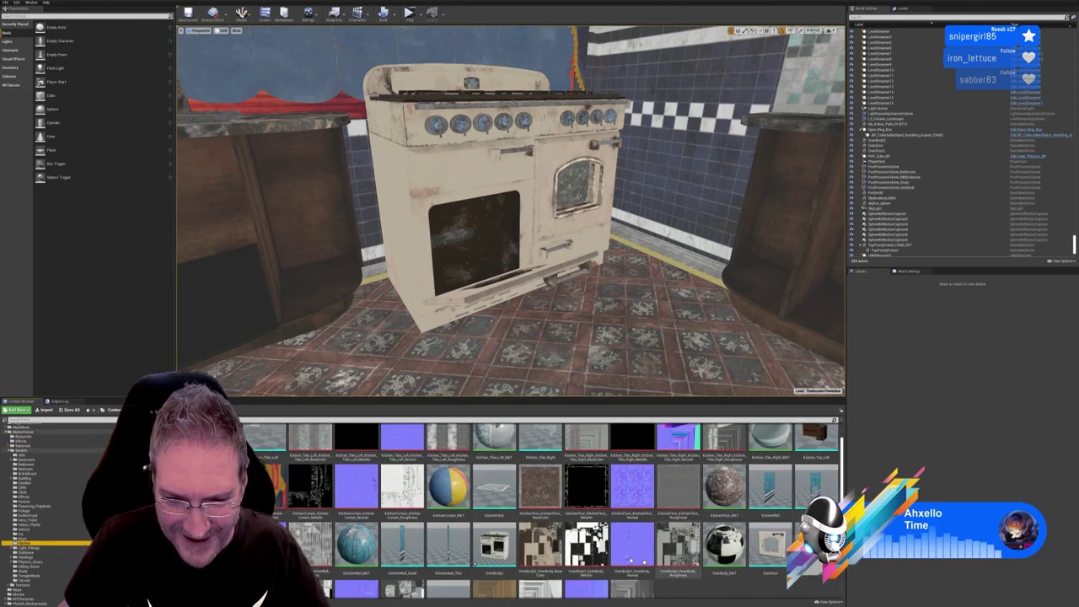
pyautogui.scroll(-1, 659, 546)
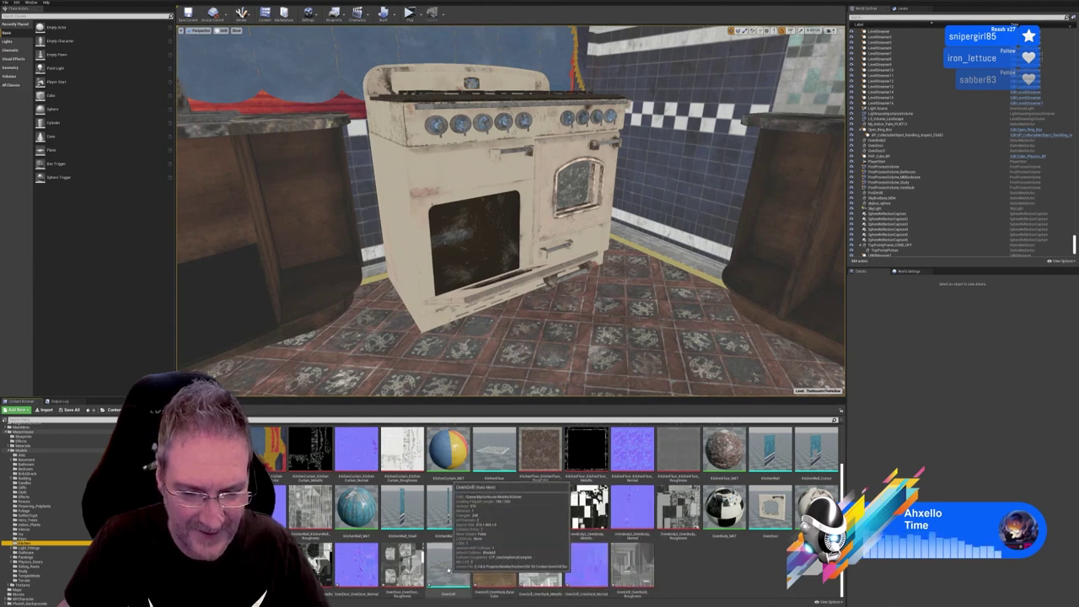
pyautogui.moveTo(448, 572); pyautogui.dragTo(532, 369)
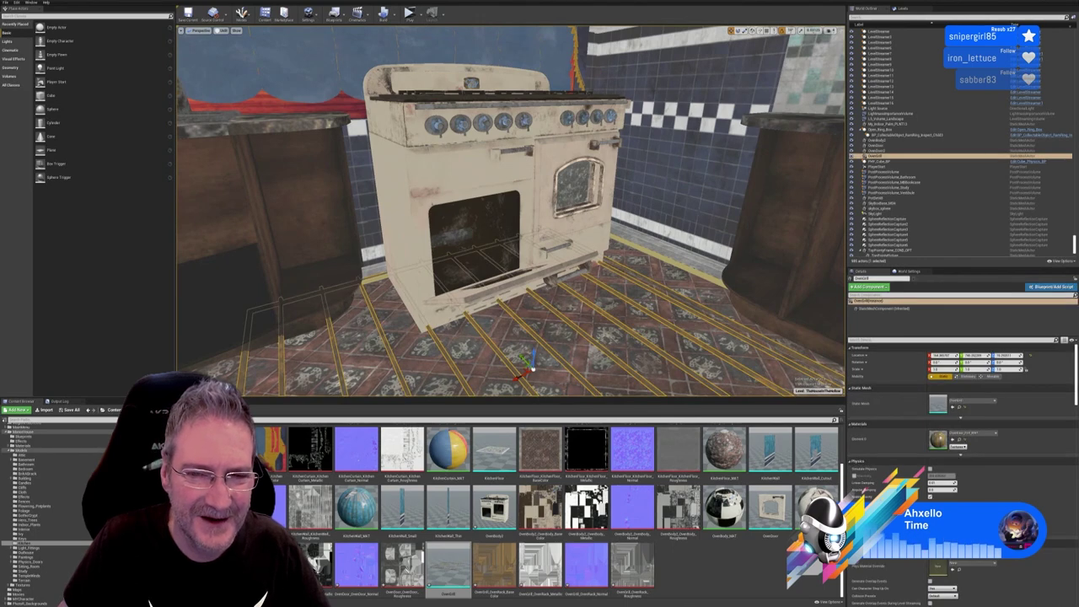
# Copy the oven body's scale value to the grill's X, Y and Z scale
pyautogui.click(548, 253)
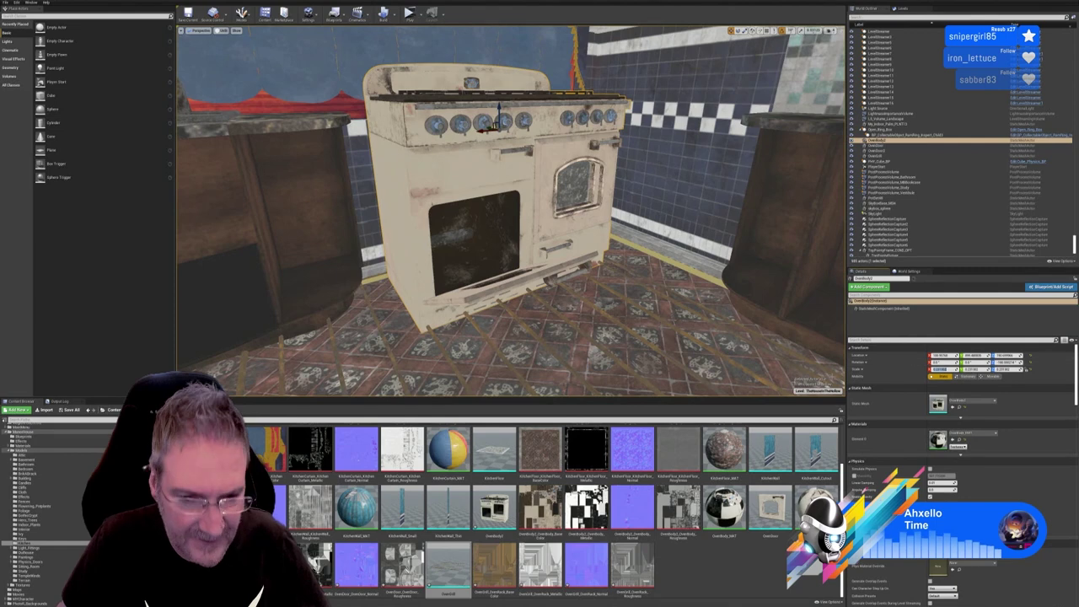
pyautogui.click(531, 368)
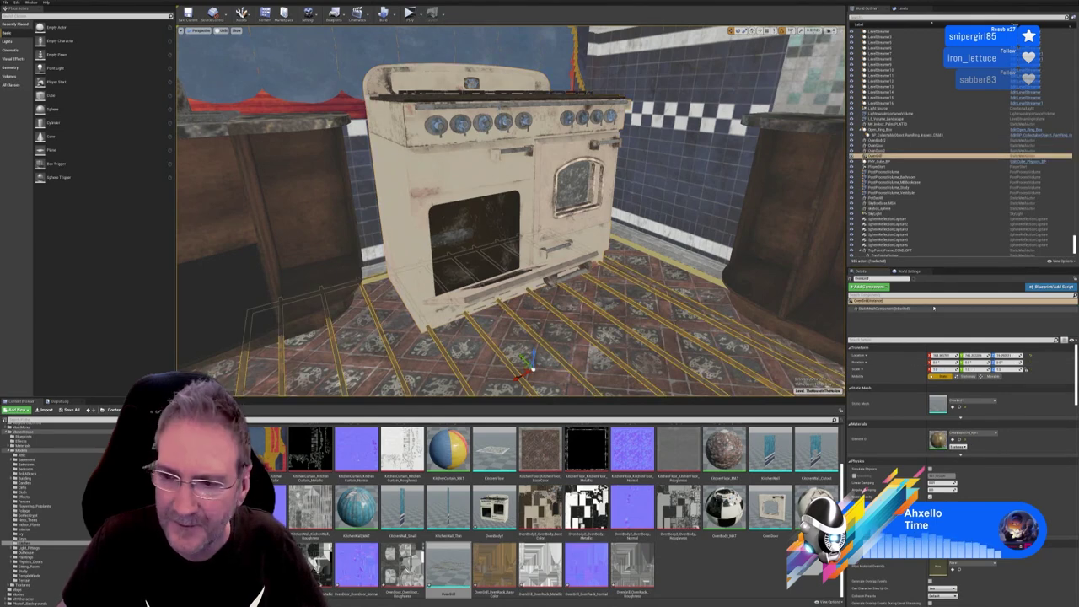
pyautogui.write('0.331903')
pyautogui.click(977, 369)
pyautogui.write('0.331903')
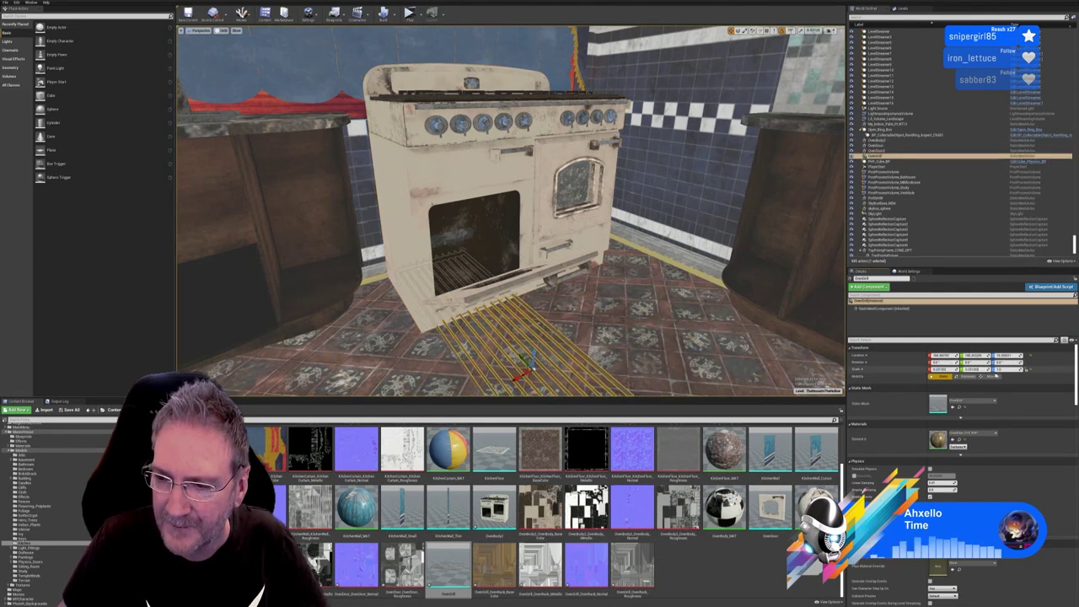
pyautogui.click(1007, 369)
pyautogui.click(978, 369)
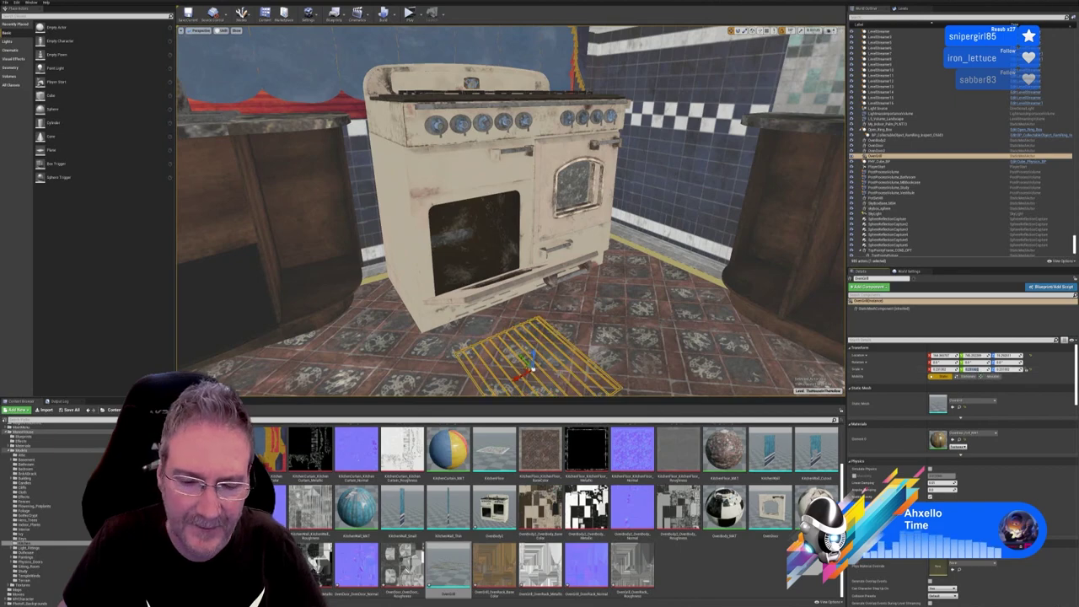
# Rotate the grill about its vertical axis so that it lines up with the front of the oven
pyautogui.moveTo(587, 331)
pyautogui.mouseDown(button='right')
pyautogui.moveTo(587, 245)
pyautogui.moveTo(587, 332)
pyautogui.mouseUp(button='right')
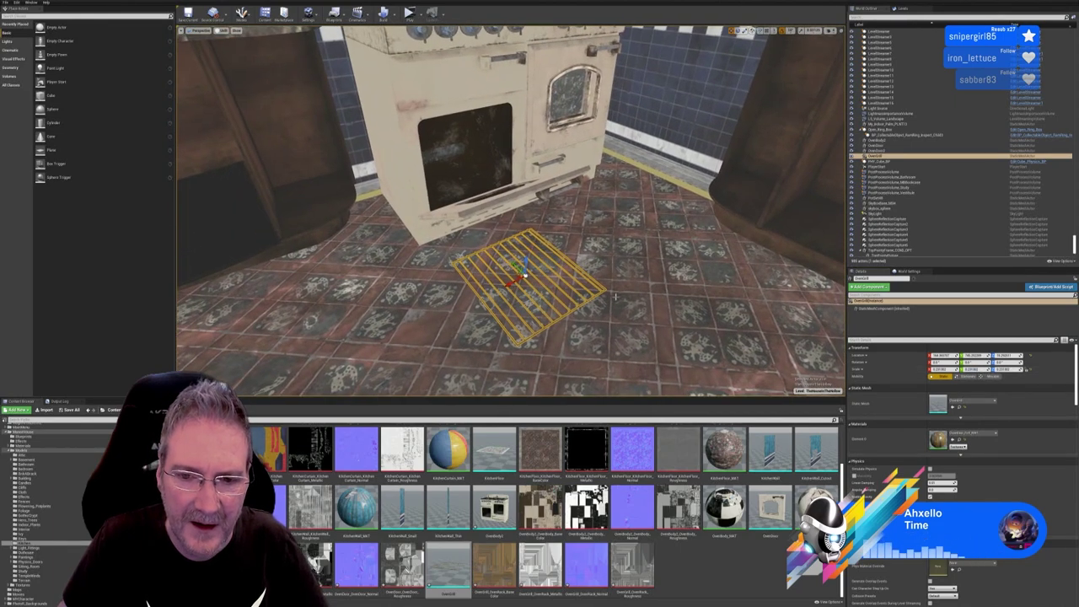
pyautogui.click(740, 30)
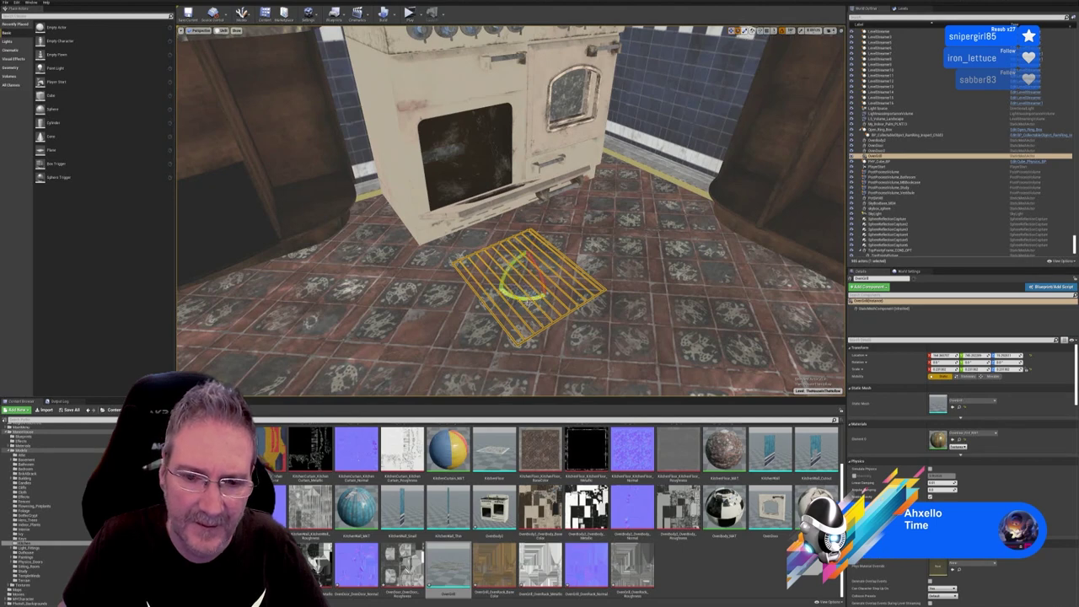
pyautogui.moveTo(527, 301); pyautogui.dragTo(552, 269)
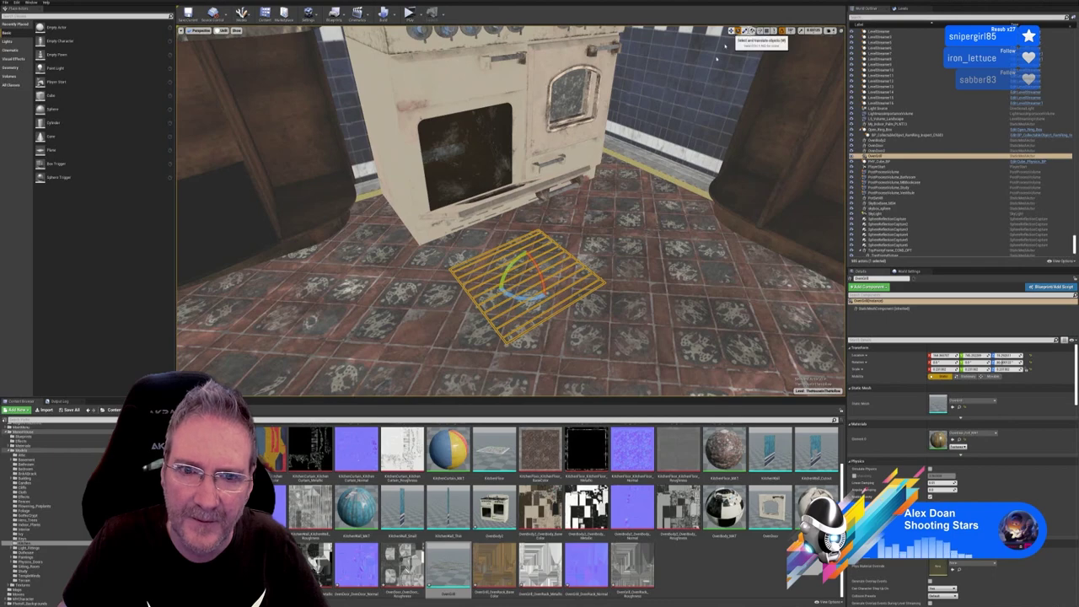
# Raise the grill to the large oven opening and push it back until it sits fully inside the cavity
pyautogui.click(732, 30)
pyautogui.moveTo(523, 268); pyautogui.dragTo(462, 158)
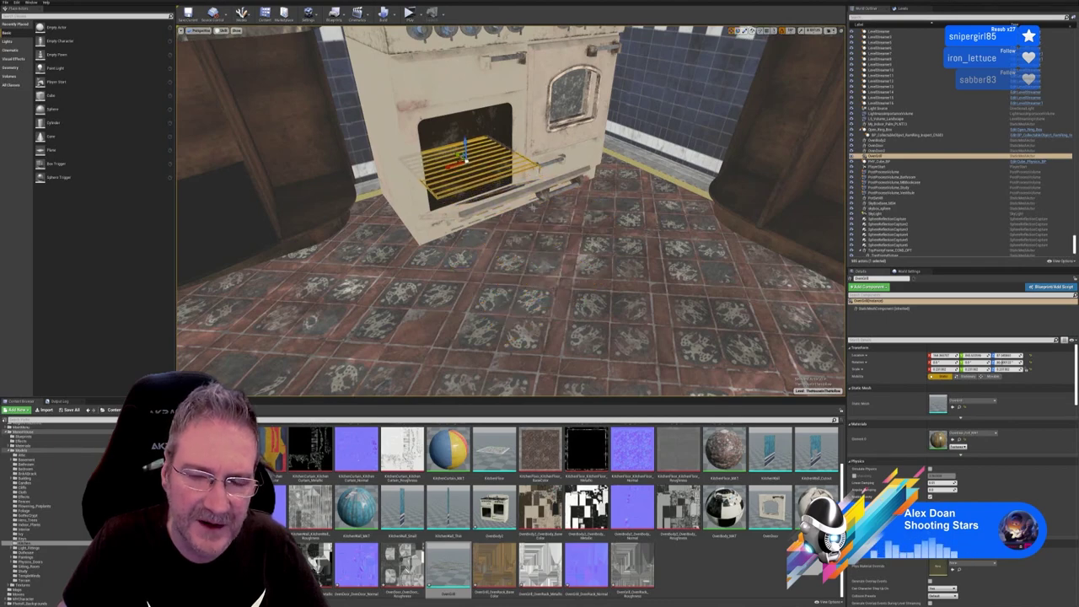
pyautogui.moveTo(462, 158); pyautogui.dragTo(424, 140, button='right')
pyautogui.moveTo(497, 236); pyautogui.dragTo(496, 238, button='right')
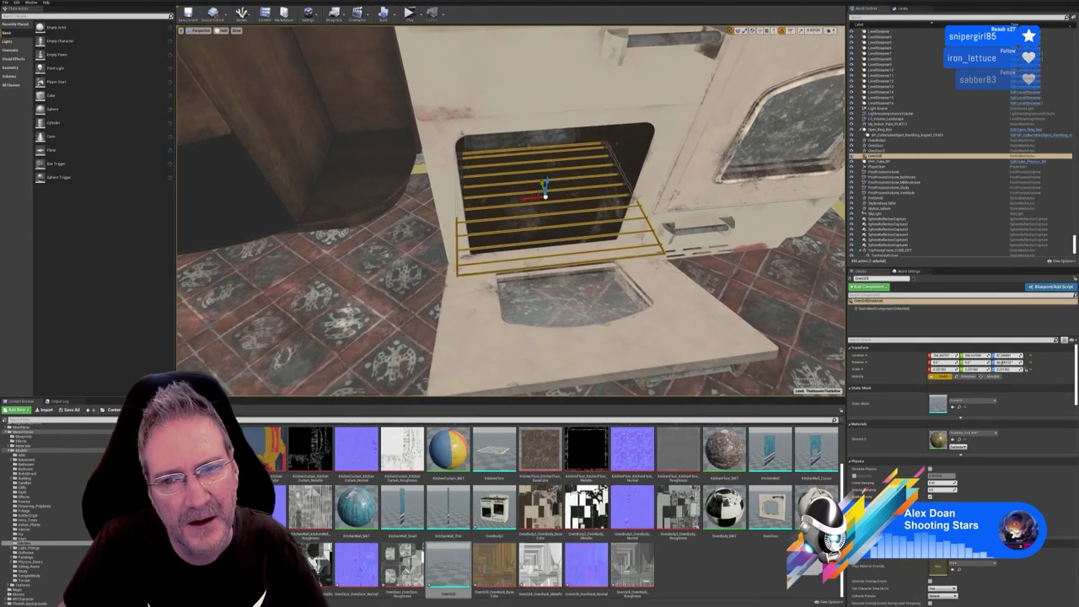
pyautogui.moveTo(544, 190); pyautogui.dragTo(534, 154)
pyautogui.moveTo(576, 191); pyautogui.dragTo(579, 221, button='right')
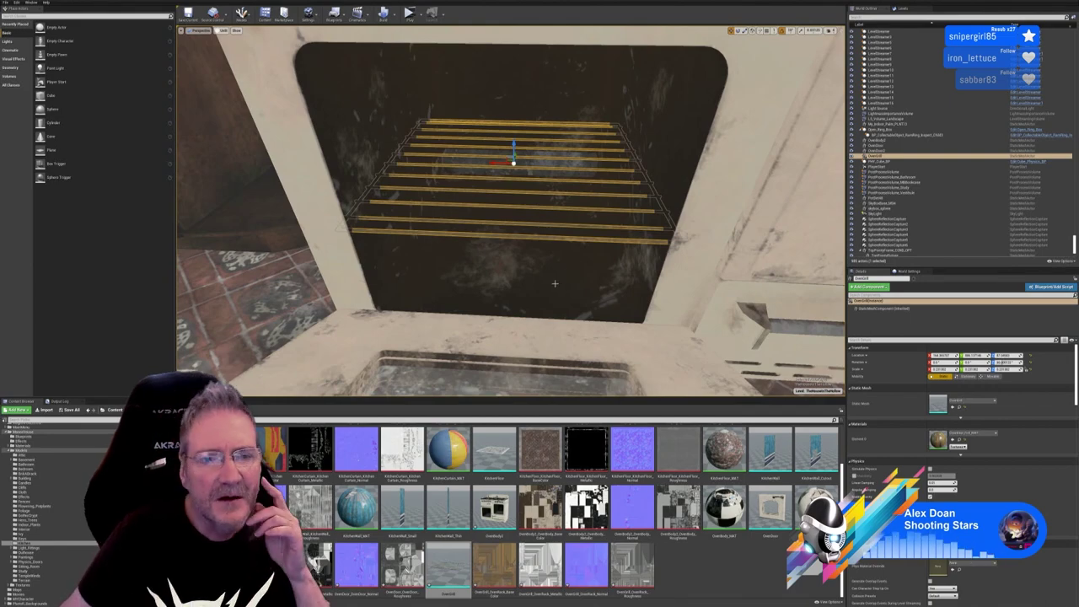
pyautogui.moveTo(555, 283); pyautogui.dragTo(563, 344)
pyautogui.moveTo(563, 344); pyautogui.dragTo(563, 283, button='right')
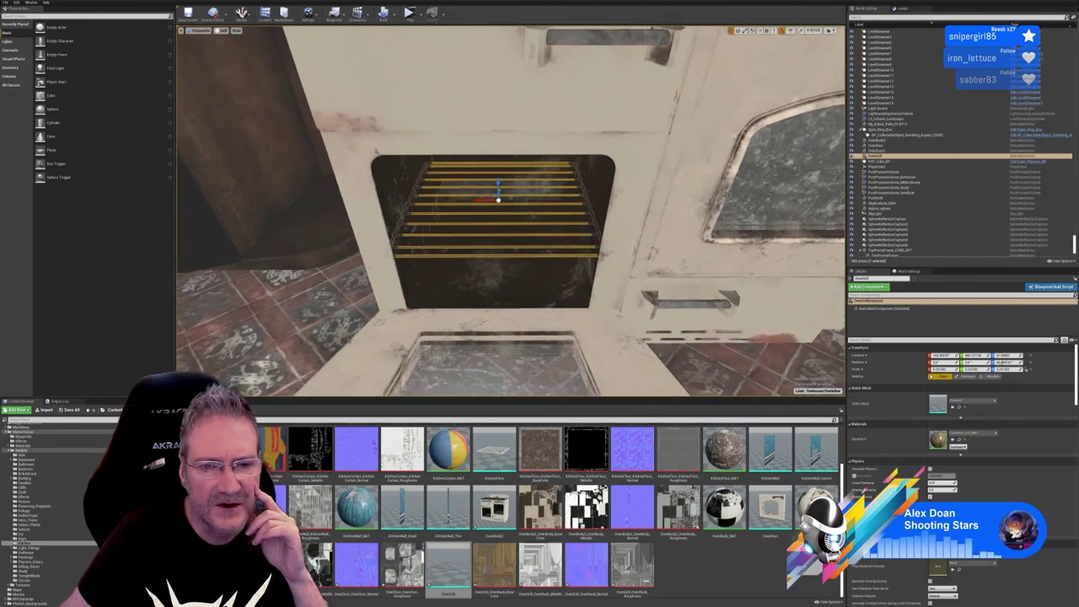
pyautogui.moveTo(563, 245); pyautogui.dragTo(563, 237, button='right')
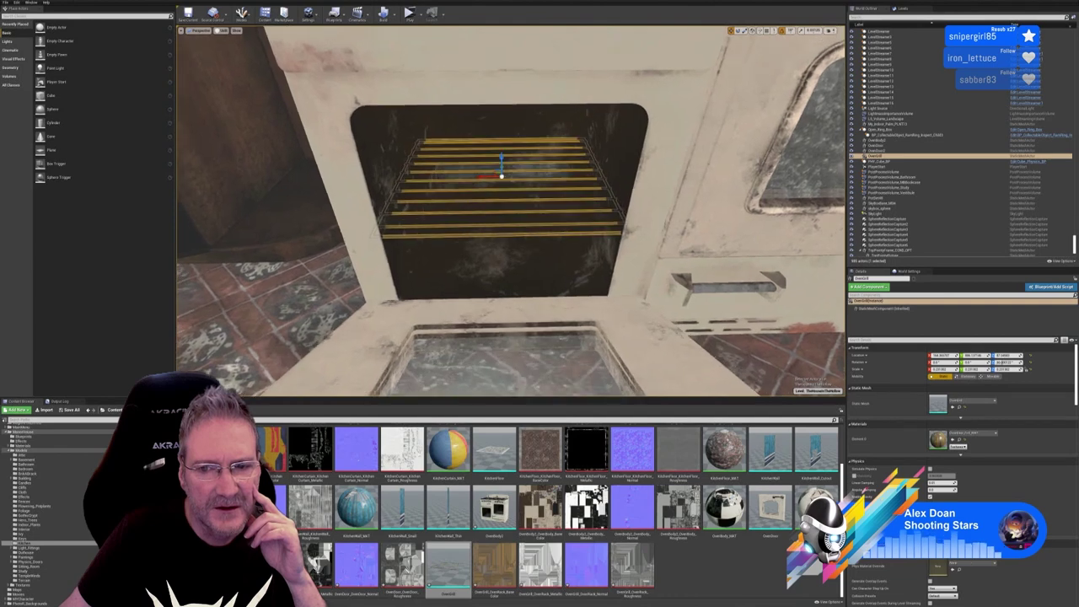
# Scale the grill down slightly and uniformly so that it fits between the side walls of the oven cavity
pyautogui.click(563, 344)
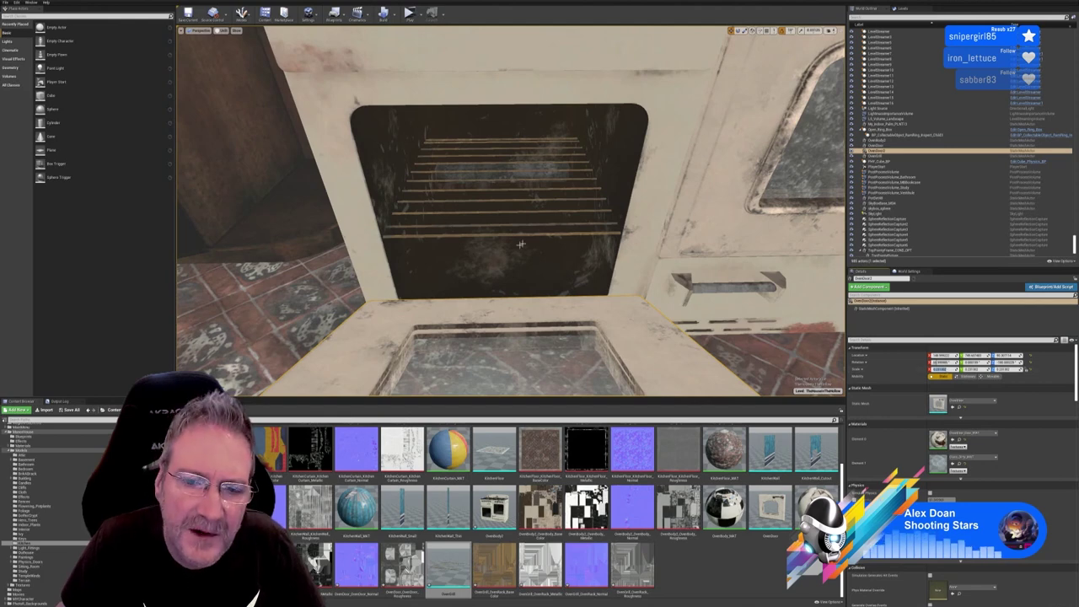
pyautogui.click(602, 235)
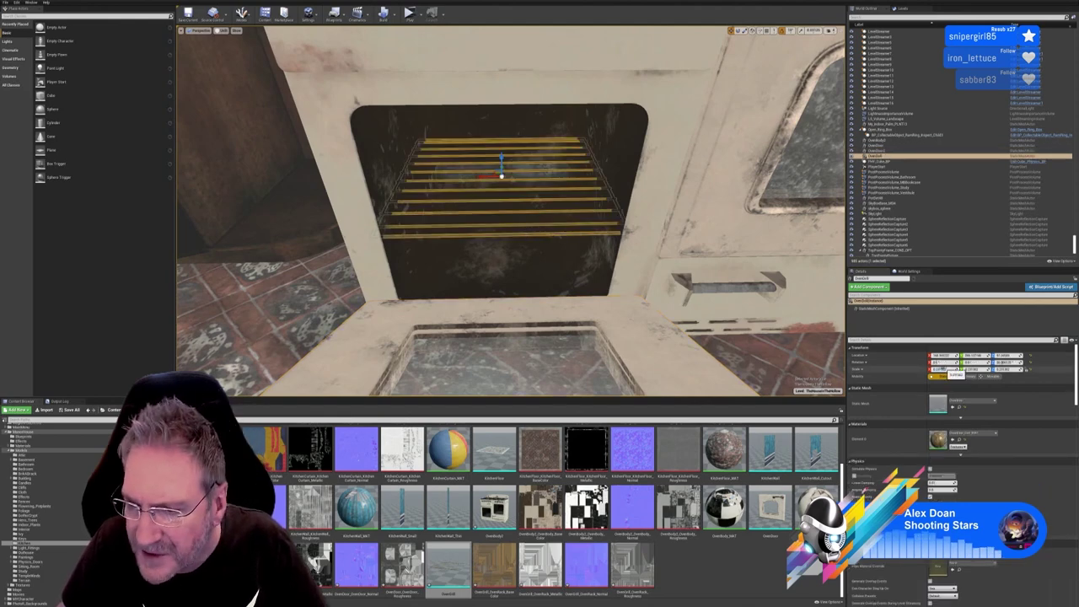
pyautogui.click(947, 369)
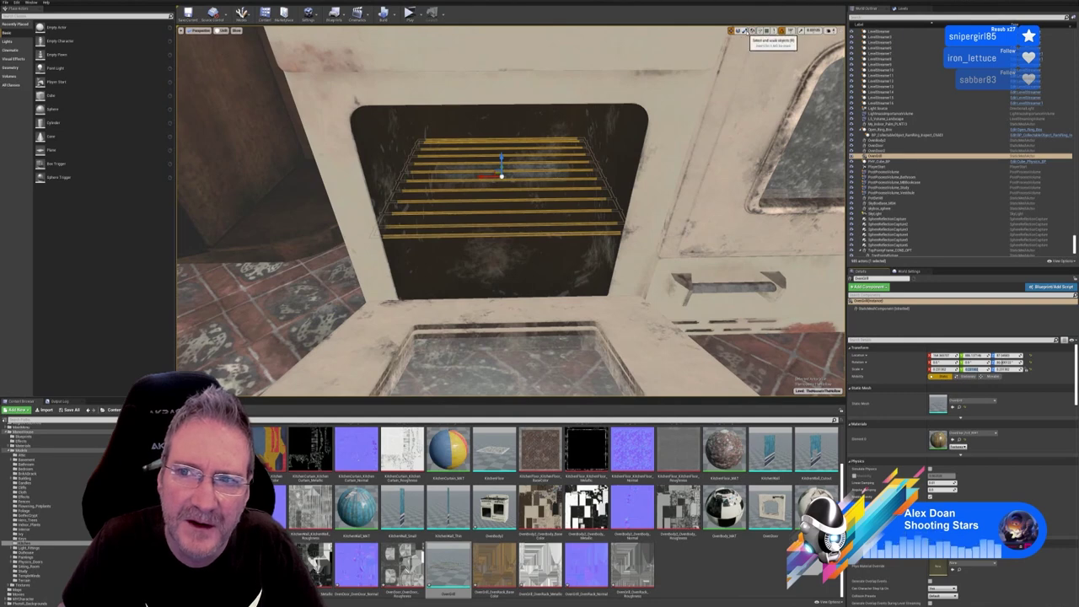
pyautogui.click(744, 30)
pyautogui.moveTo(502, 175); pyautogui.dragTo(499, 178)
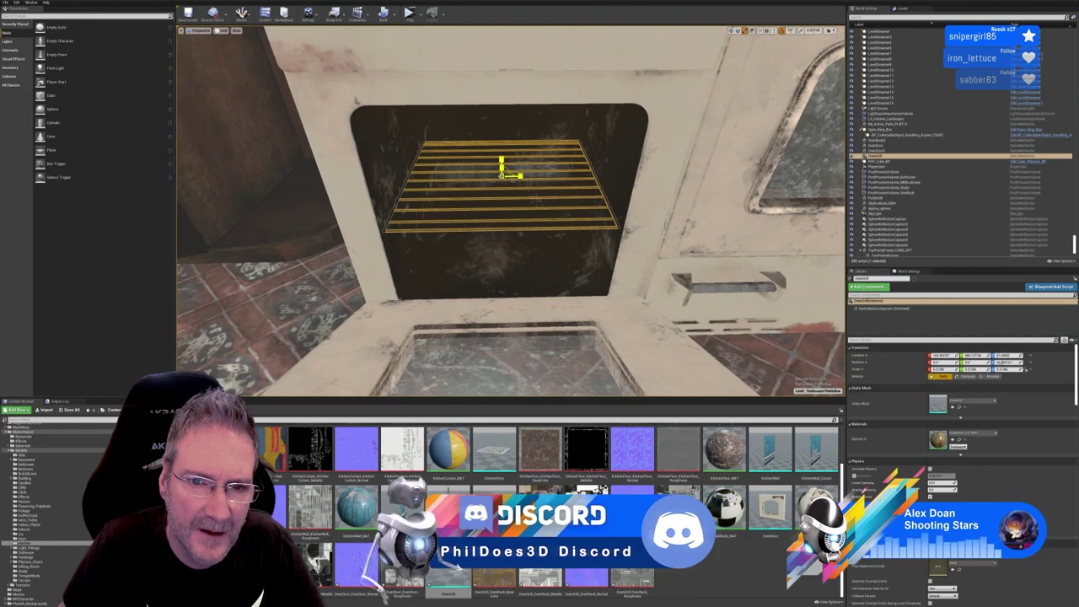
pyautogui.moveTo(502, 176); pyautogui.dragTo(510, 175)
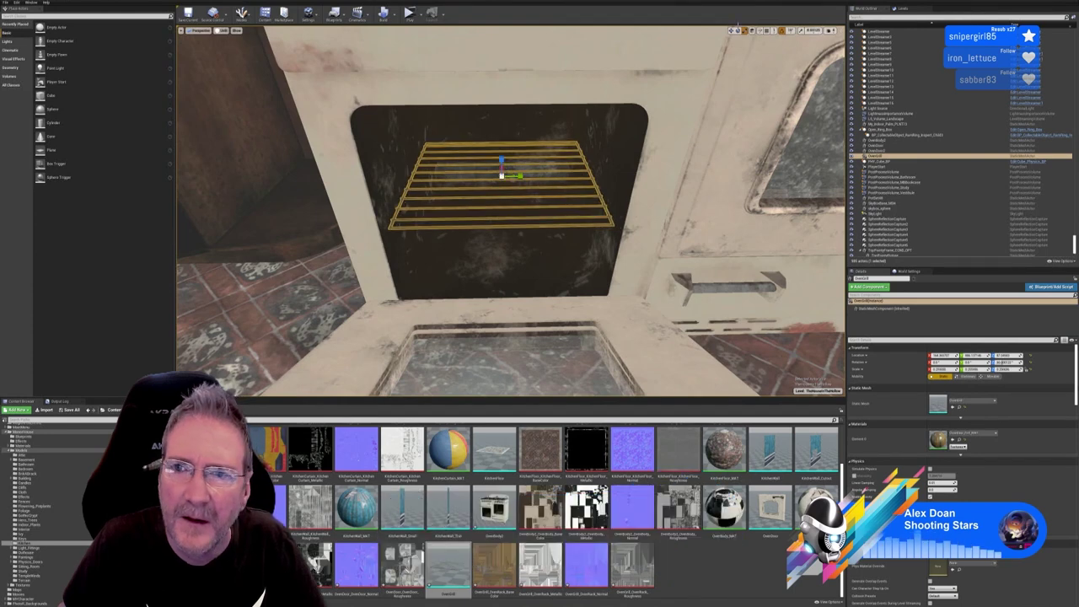
# Adjust the grill's depth and lower it inside the oven cavity to form a lower shelf
pyautogui.click(731, 30)
pyautogui.moveTo(670, 79); pyautogui.dragTo(754, 126, button='right')
pyautogui.moveTo(497, 144)
pyautogui.mouseDown(button='right')
pyautogui.moveTo(413, 135)
pyautogui.moveTo(455, 160)
pyautogui.moveTo(497, 144)
pyautogui.mouseUp(button='right')
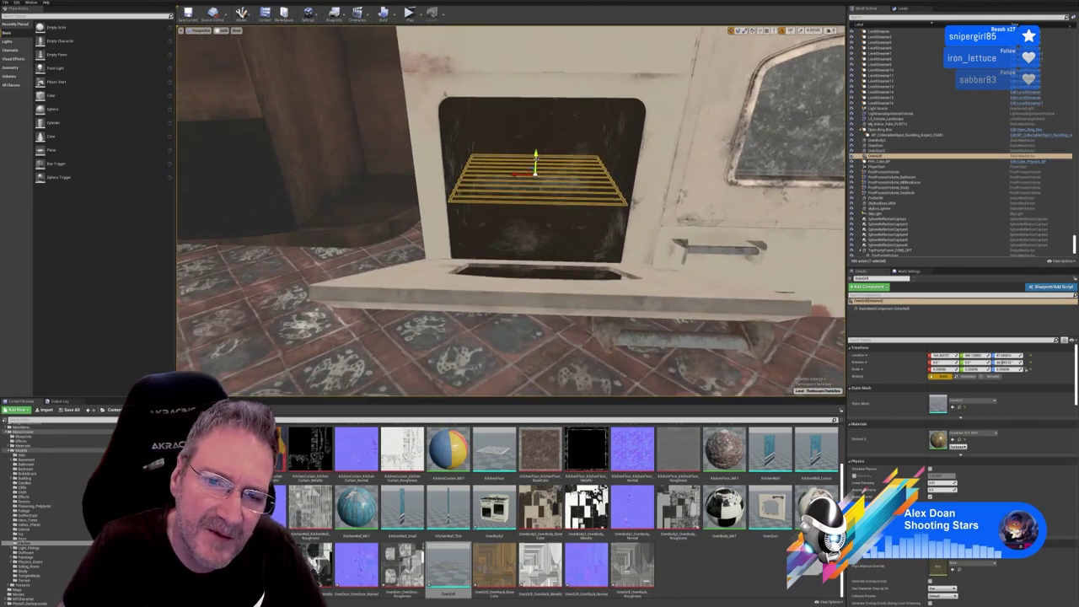
pyautogui.moveTo(535, 159); pyautogui.dragTo(521, 203)
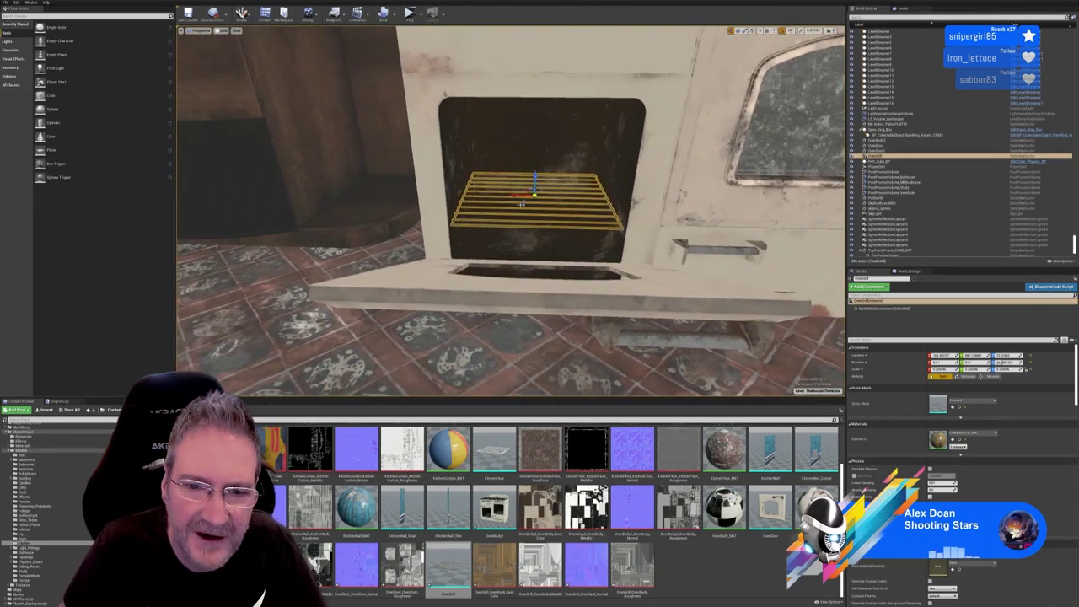
pyautogui.moveTo(516, 262); pyautogui.dragTo(516, 262, button='right')
pyautogui.rightClick(513, 267)
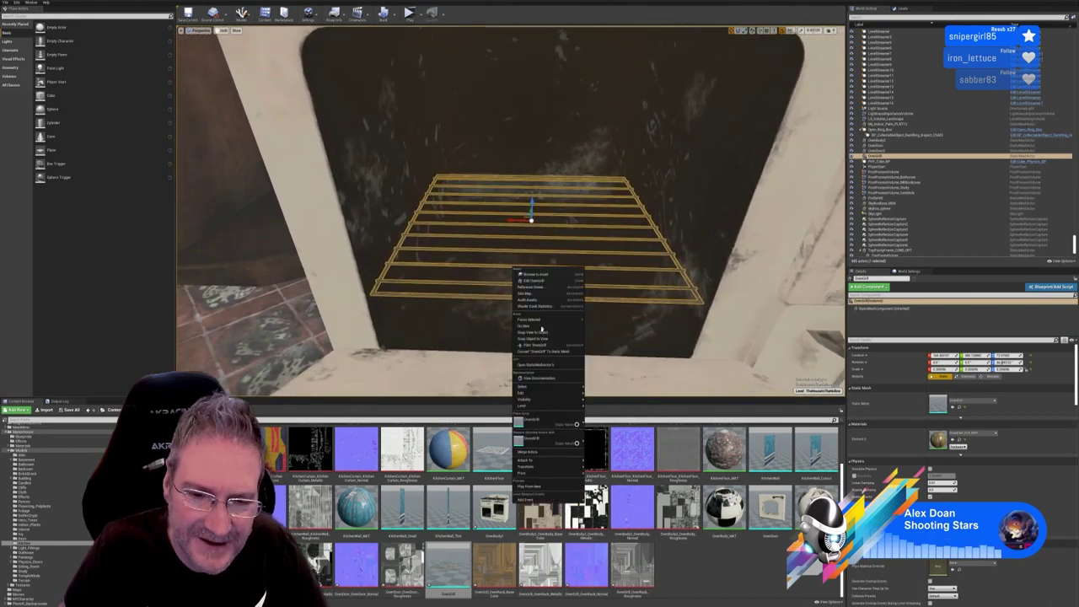
# Duplicate the grill and raise the copy inside the oven cavity to form an upper shelf
pyautogui.moveTo(546, 392)
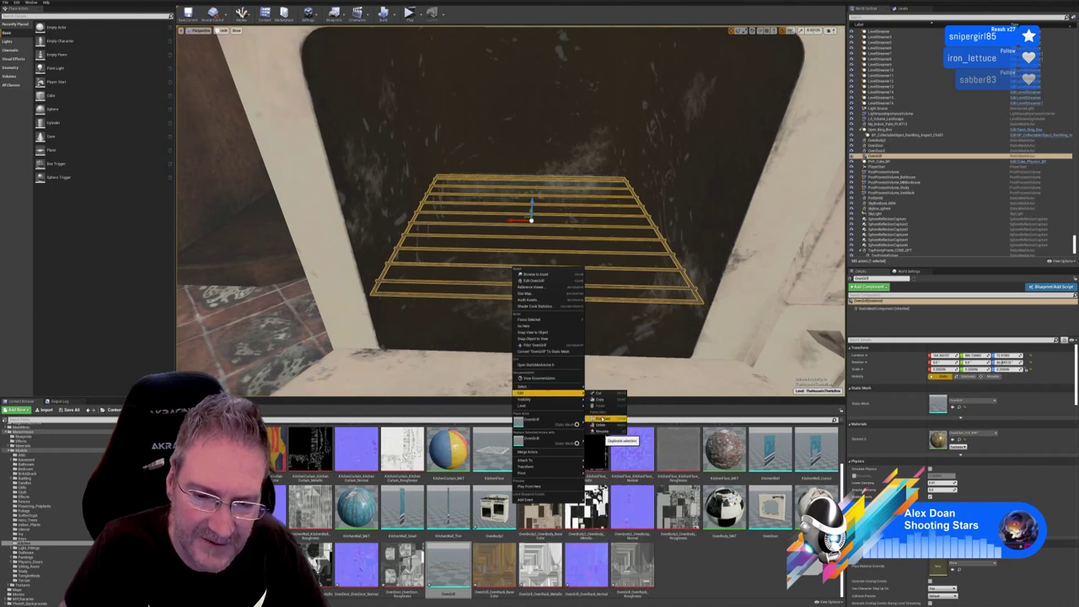
pyautogui.click(600, 419)
pyautogui.moveTo(532, 206); pyautogui.dragTo(534, 119)
pyautogui.moveTo(460, 239); pyautogui.dragTo(611, 253, button='right')
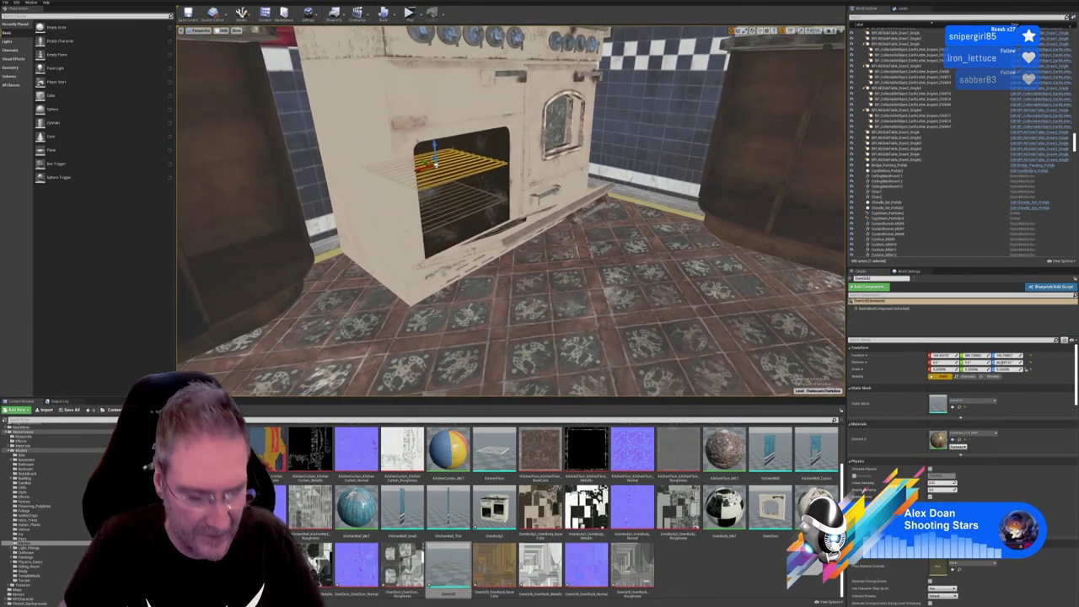
pyautogui.press('Escape')
pyautogui.moveTo(539, 253); pyautogui.dragTo(514, 193, button='right')
pyautogui.moveTo(433, 214); pyautogui.dragTo(361, 129, button='right')
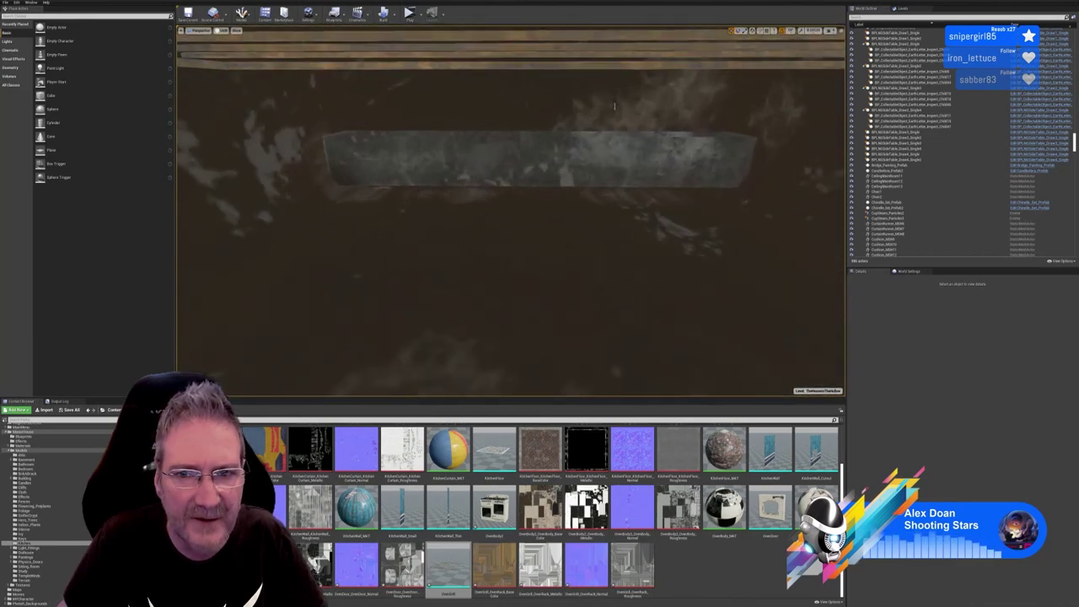
pyautogui.moveTo(511, 125); pyautogui.dragTo(485, 133, button='right')
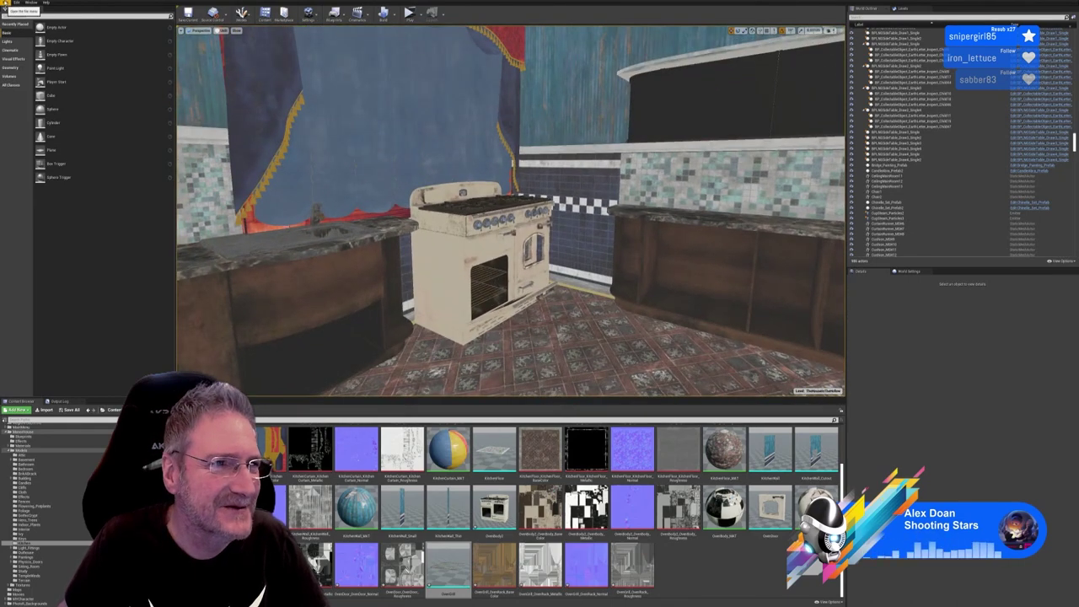
# Save all changes to the level and project
pyautogui.click(6, 2)
pyautogui.click(30, 52)
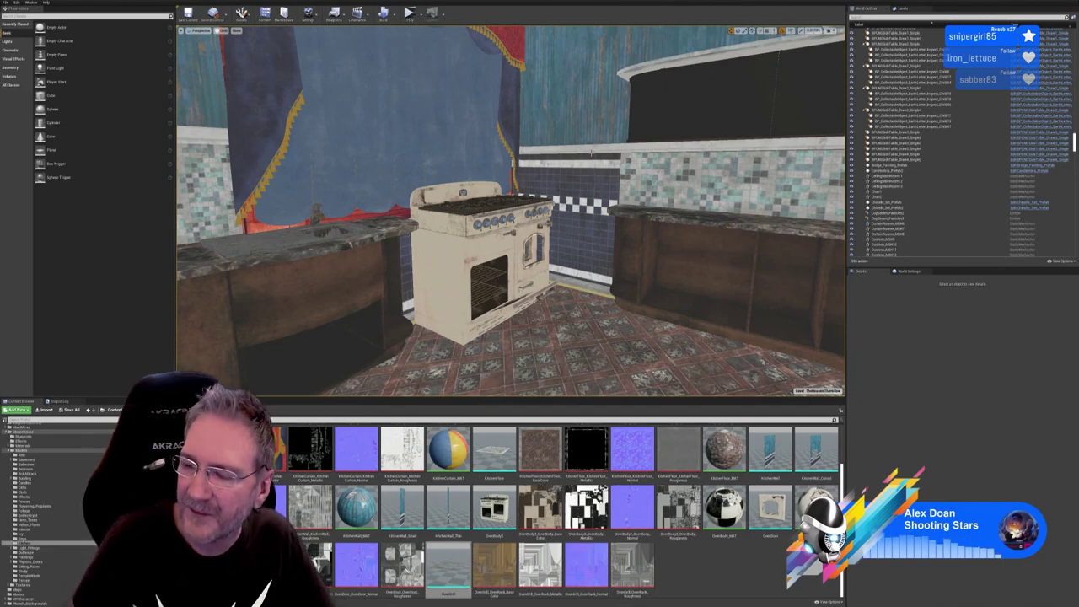
pyautogui.moveTo(511, 211); pyautogui.dragTo(388, 242, button='right')
pyautogui.press('w')
pyautogui.press('w')
pyautogui.press('w')
pyautogui.press('s')
pyautogui.moveTo(480, 250); pyautogui.dragTo(514, 263, button='right')
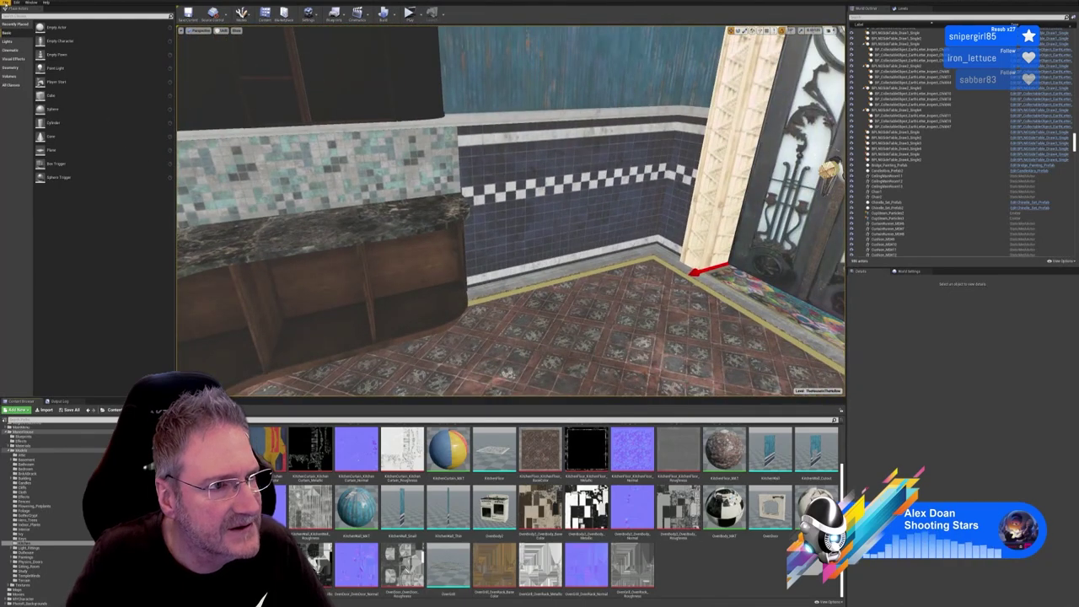
pyautogui.click(5, 3)
pyautogui.click(20, 52)
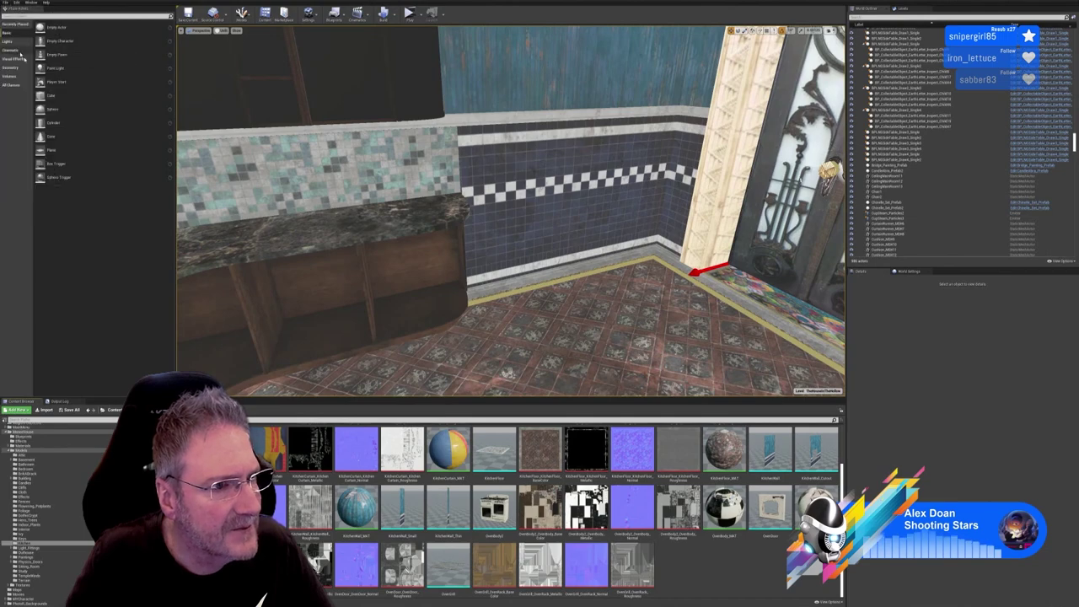
# Import the FridgeBody model from the Kitchen models' Old Fridge folder with the current FBX options and dismiss the message log
pyautogui.click(46, 410)
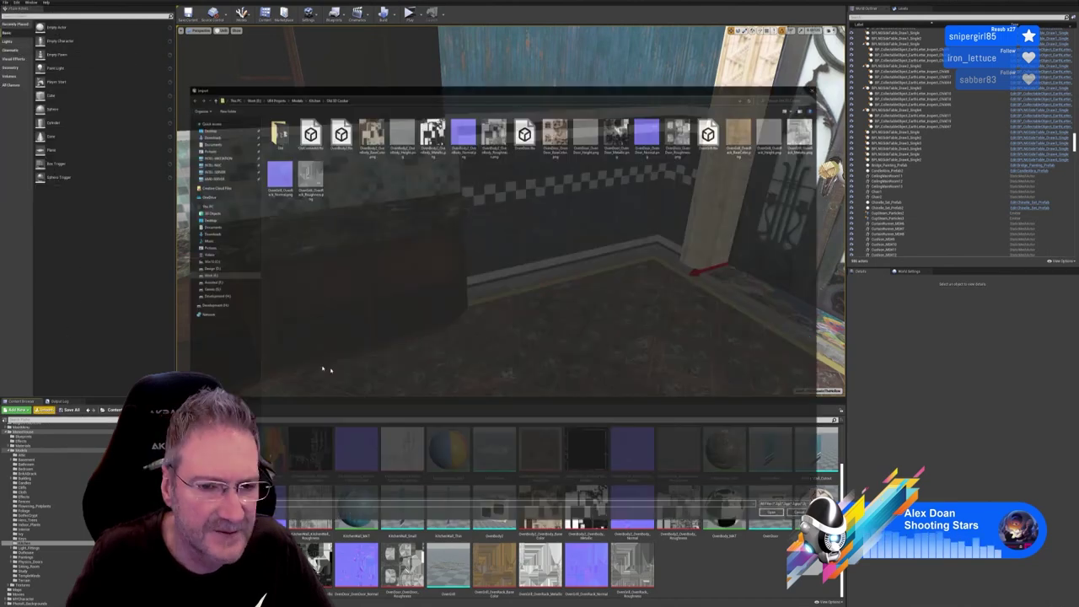
pyautogui.click(315, 100)
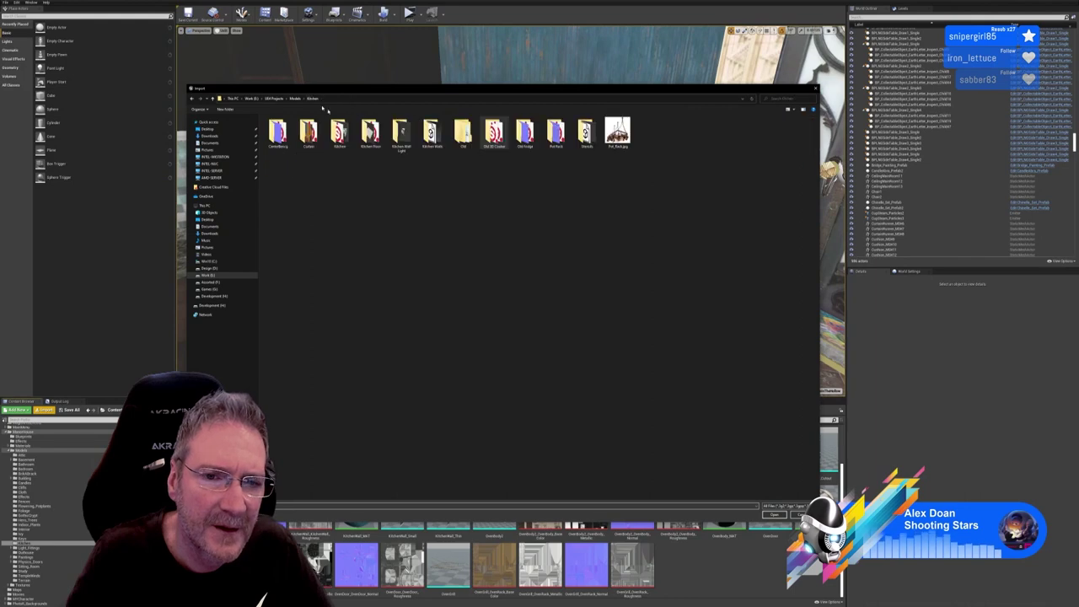
pyautogui.doubleClick(525, 133)
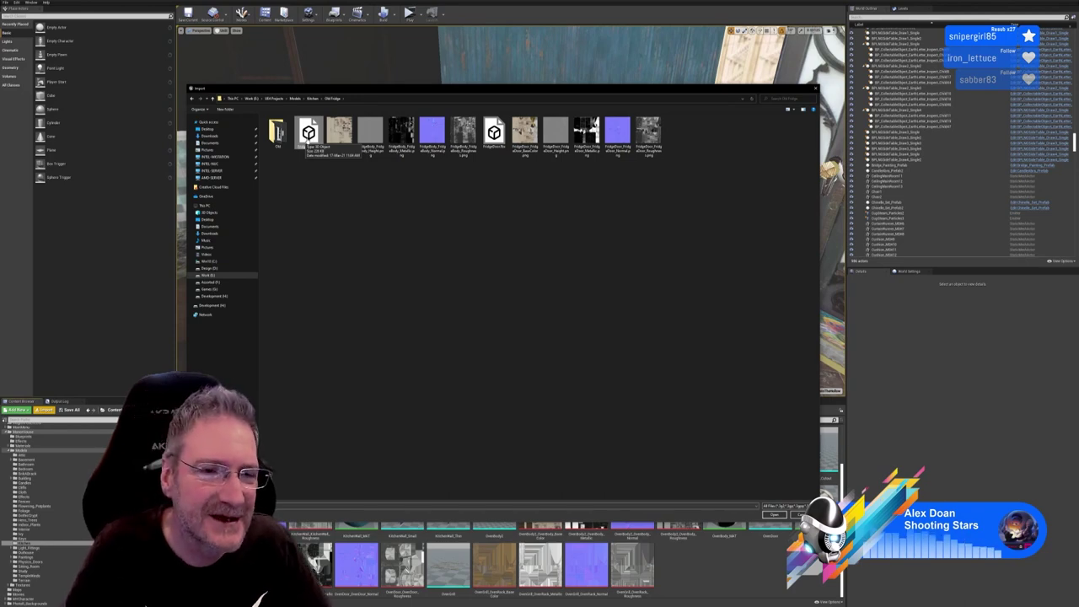
pyautogui.doubleClick(308, 133)
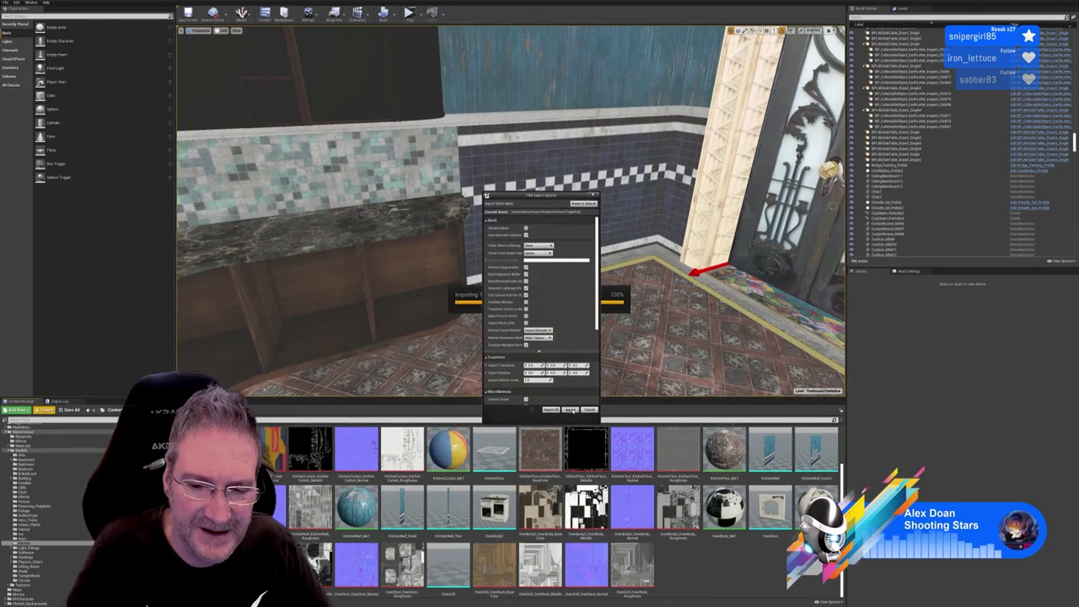
pyautogui.click(571, 410)
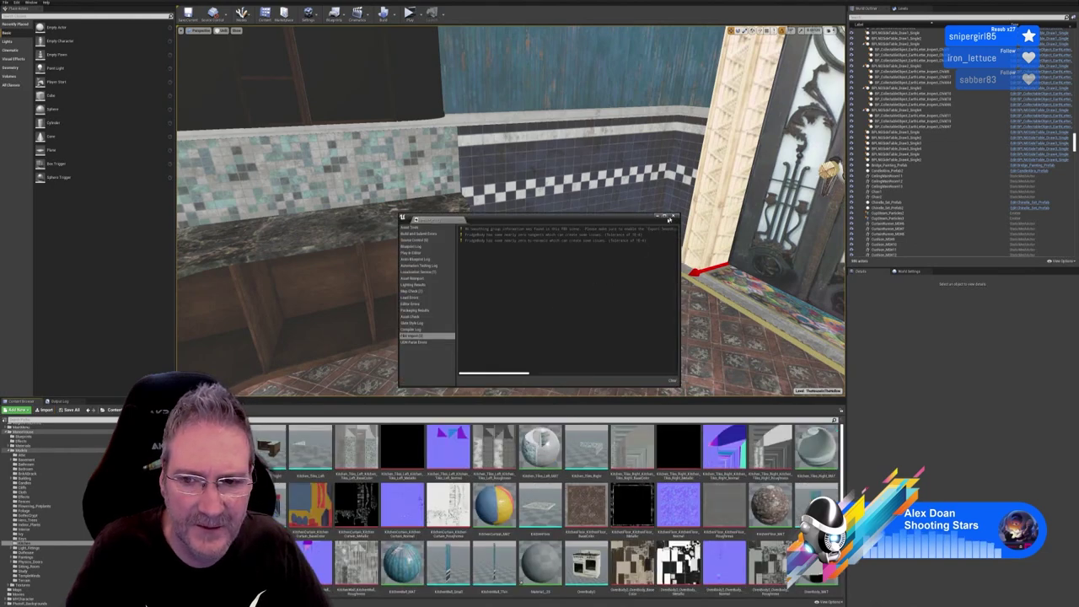
pyautogui.click(672, 217)
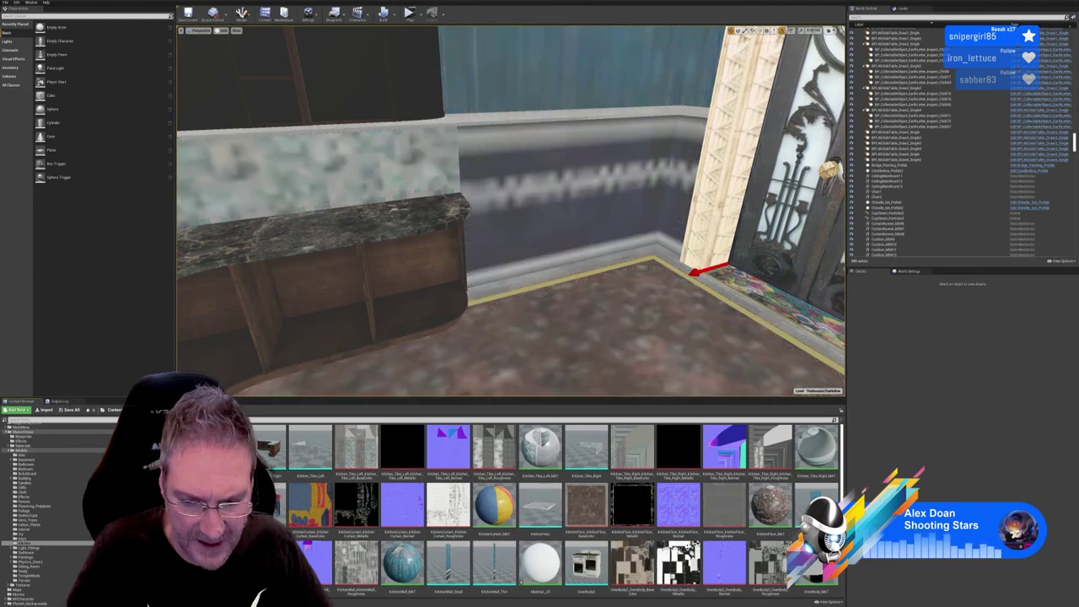
# Rename the white material imported with the fridge body as FridgeBody_MAT
pyautogui.click(550, 566)
pyautogui.rightClick(553, 569)
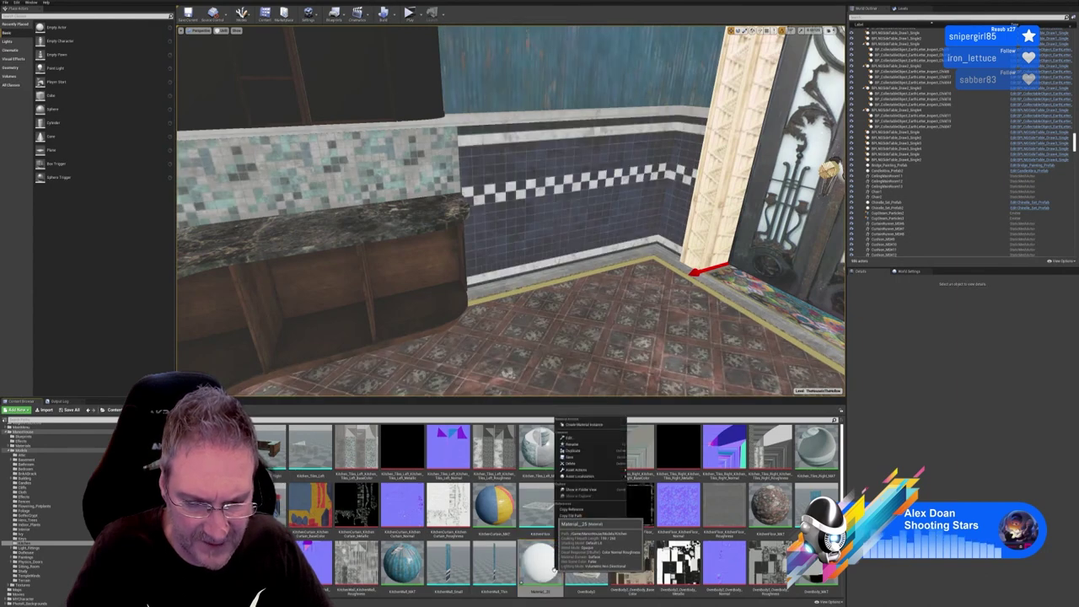
pyautogui.moveTo(581, 468)
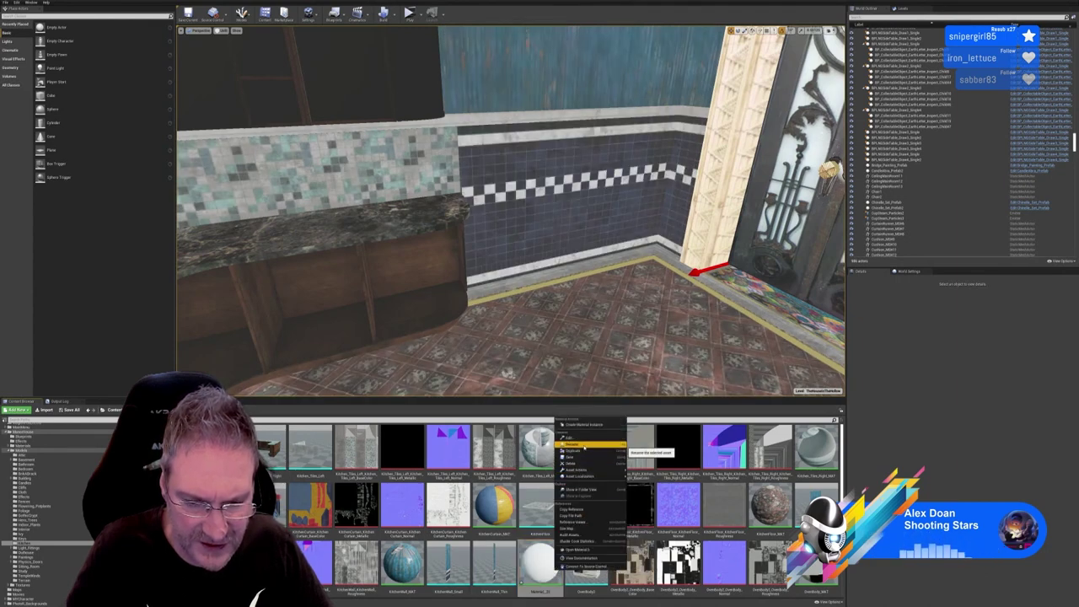
pyautogui.click(572, 445)
pyautogui.write('Fridg')
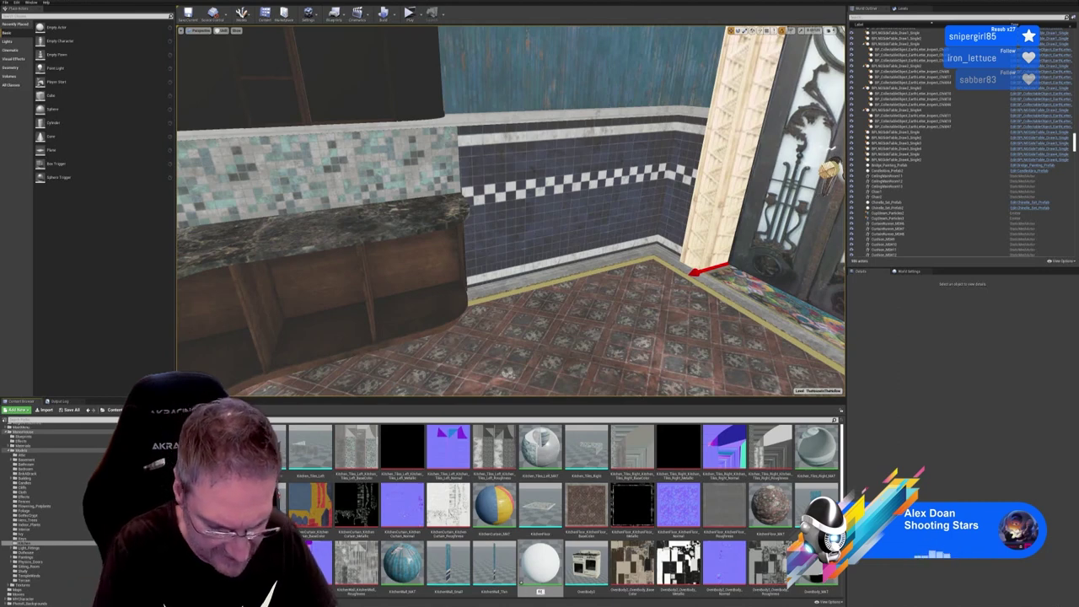
pyautogui.write('e')
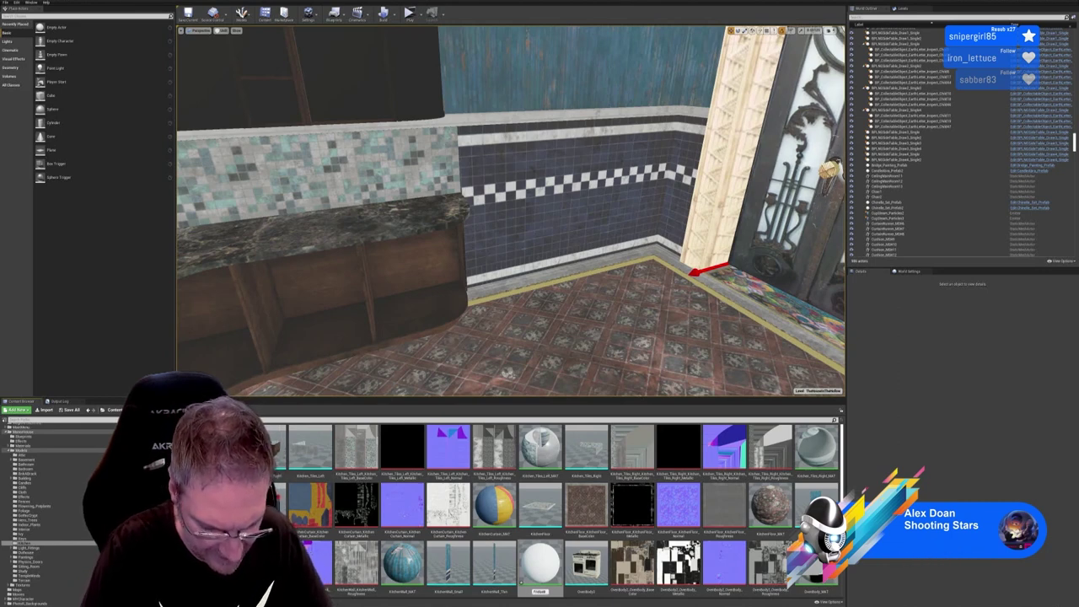
pyautogui.write('Body_MAT')
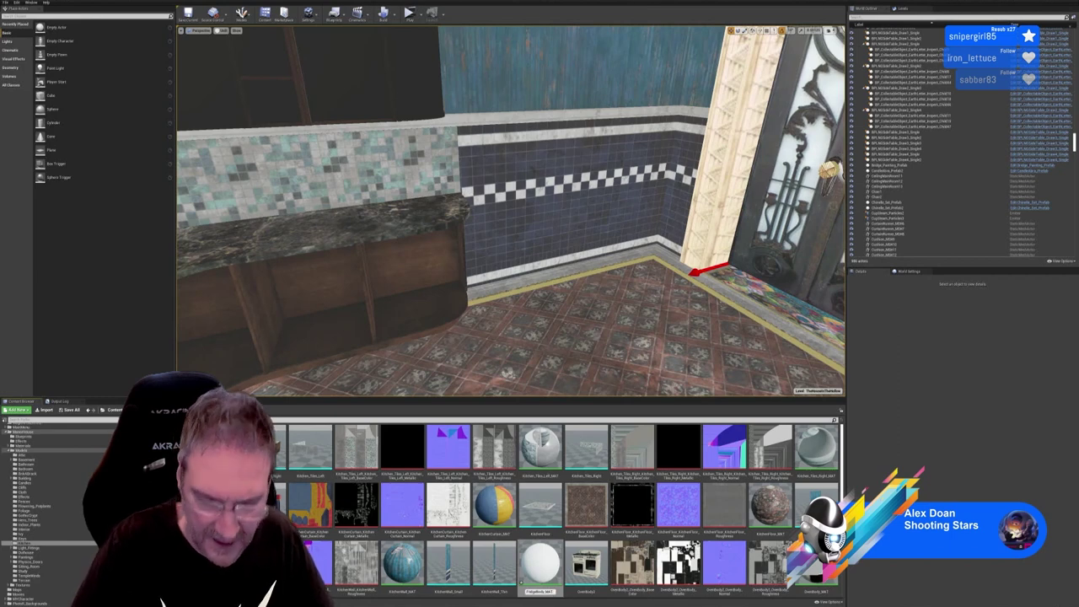
pyautogui.press('Return')
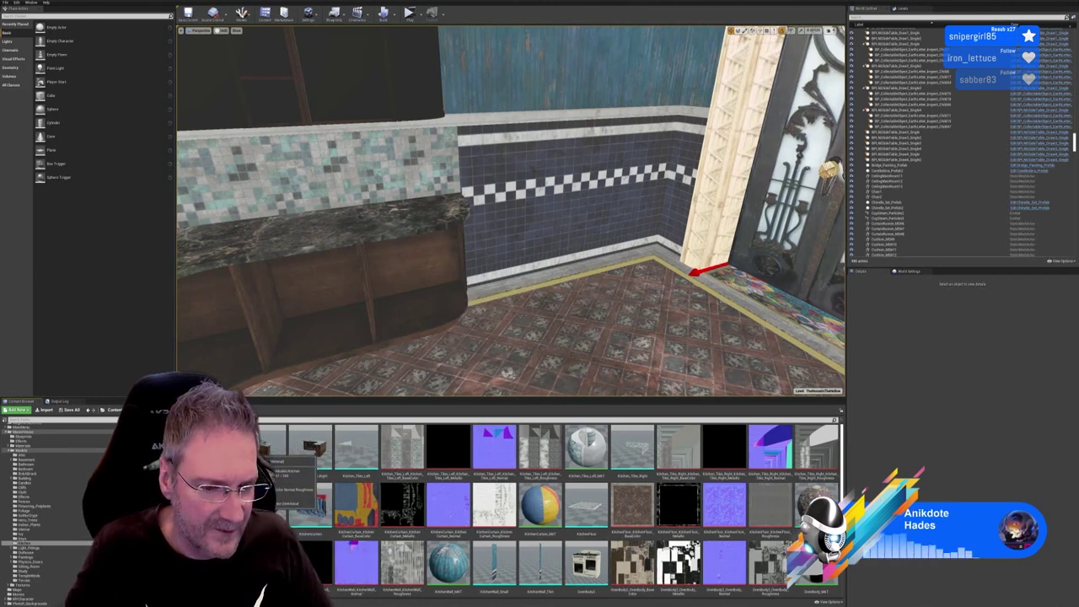
# Open FridgeBody_MAT for editing and import the fridge body's BaseColor, Metallic, Normal and Roughness textures
pyautogui.doubleClick(257, 447)
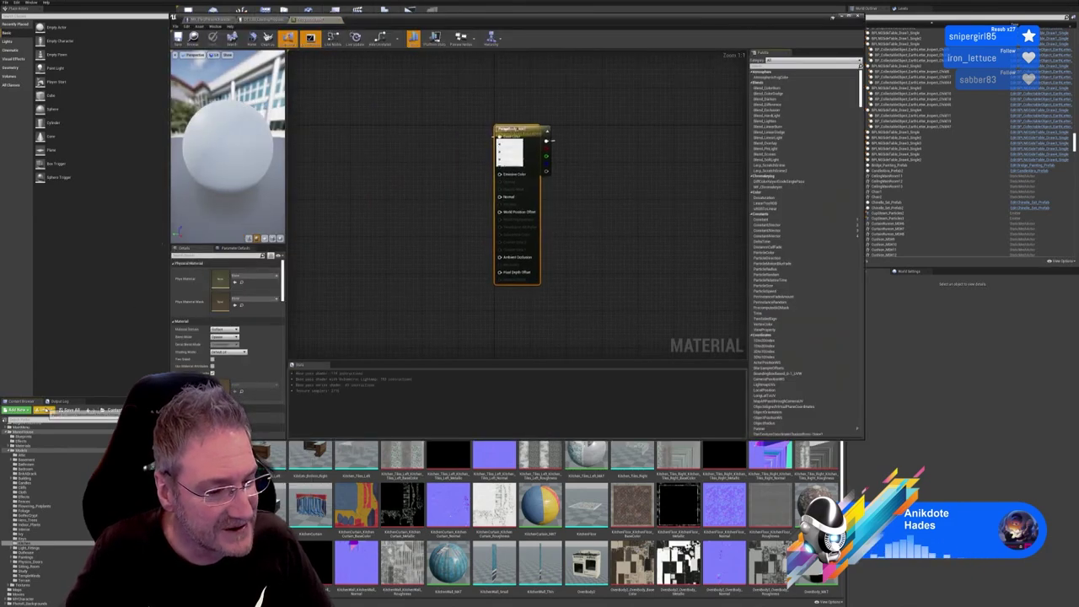
pyautogui.click(43, 409)
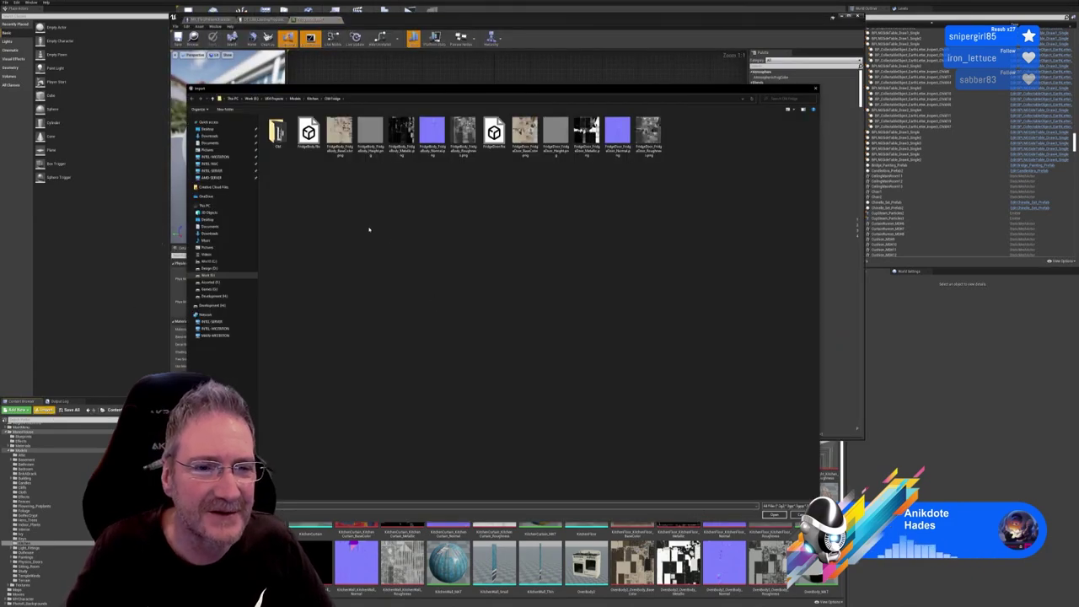
pyautogui.click(339, 135)
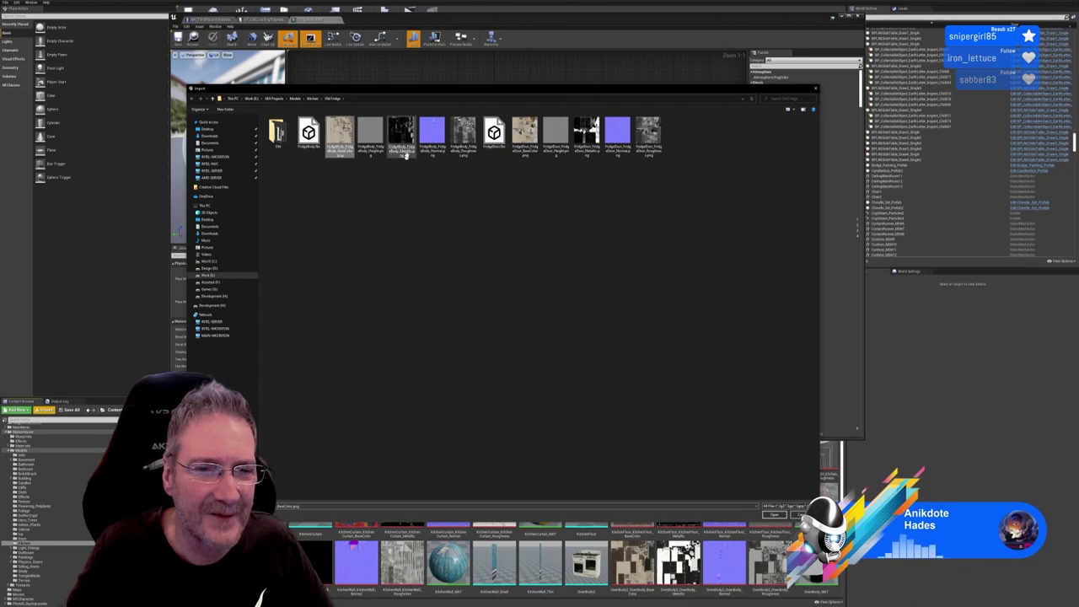
pyautogui.keyDown('ctrl'); pyautogui.click(405, 152); pyautogui.keyUp('ctrl')
pyautogui.keyDown('ctrl'); pyautogui.click(430, 139); pyautogui.keyUp('ctrl')
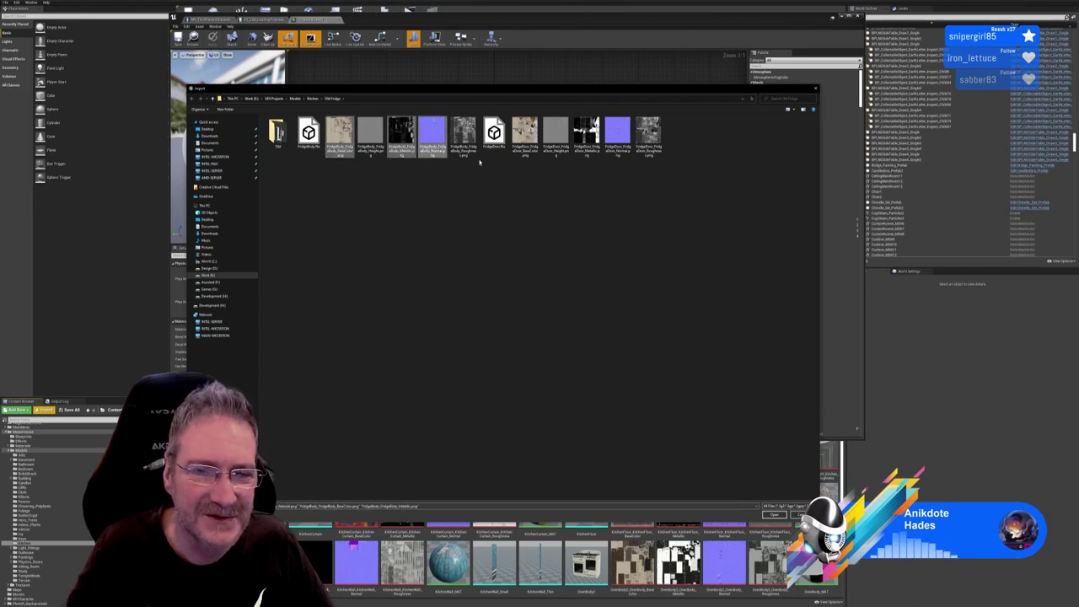
pyautogui.keyDown('ctrl'); pyautogui.click(480, 151); pyautogui.keyUp('ctrl')
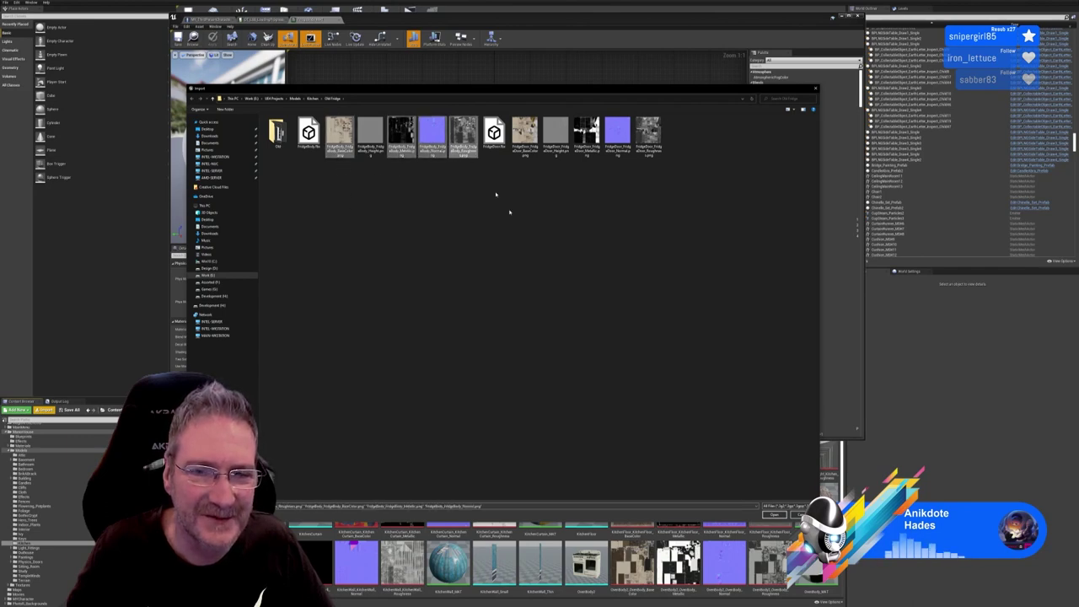
pyautogui.click(774, 514)
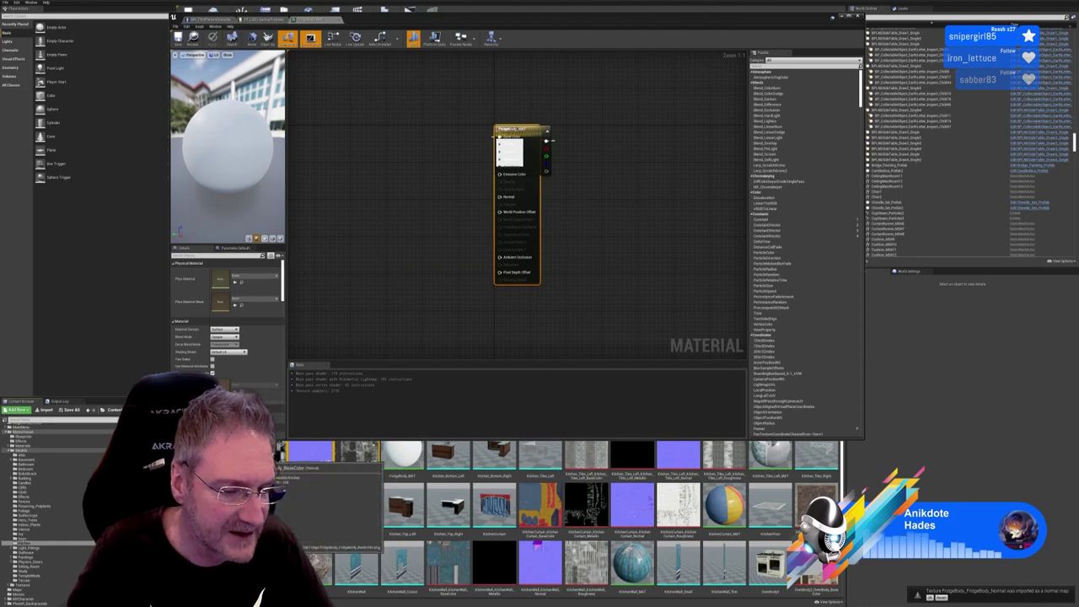
# Turn off Virtual Texture Streaming for the fridge body's BaseColor and Metallic textures, saving and closing each one
pyautogui.doubleClick(356, 453)
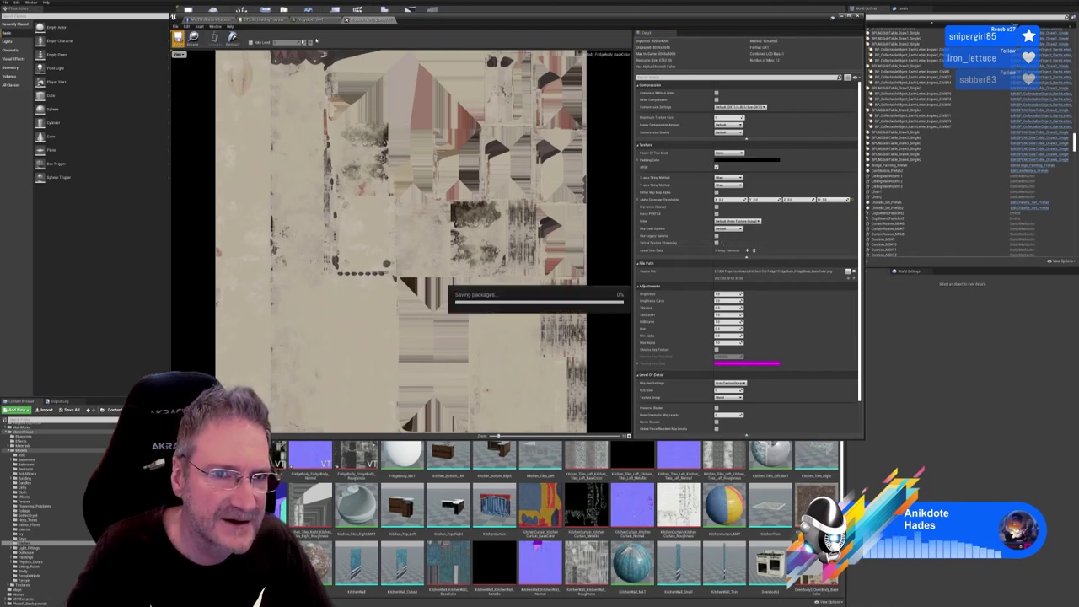
pyautogui.click(391, 20)
pyautogui.doubleClick(265, 455)
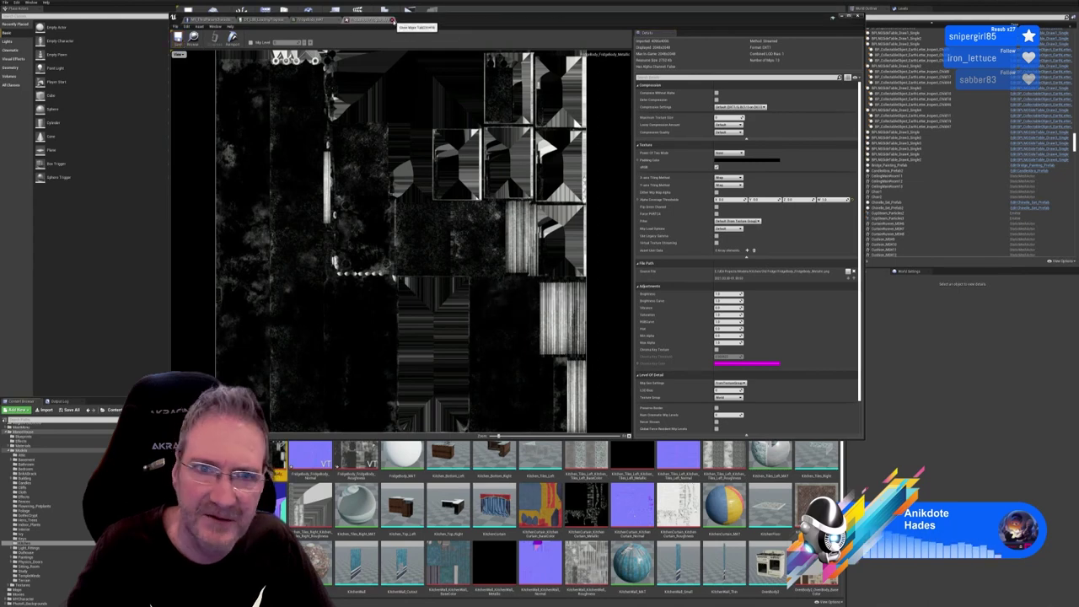
pyautogui.click(391, 25)
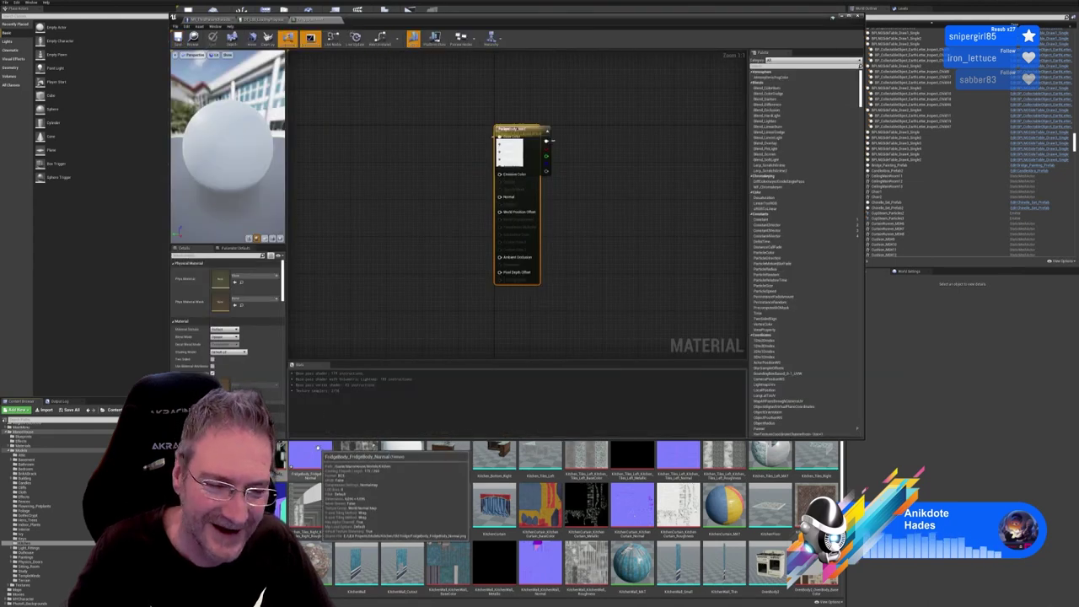
# Turn off Virtual Texture Streaming for the fridge body's Normal texture, then save and close it
pyautogui.doubleClick(317, 448)
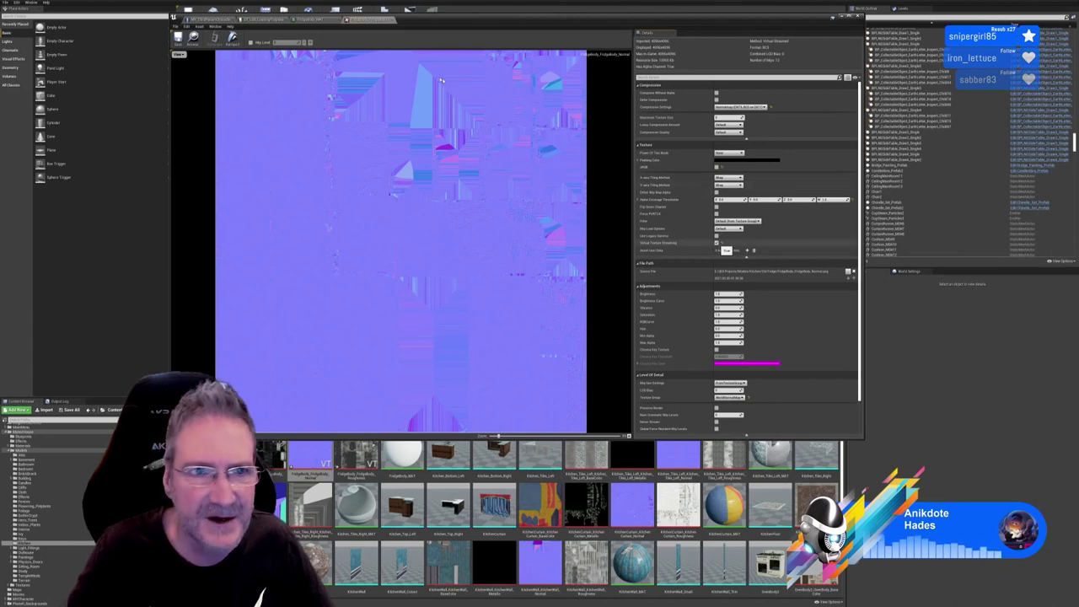
pyautogui.click(716, 243)
pyautogui.click(180, 40)
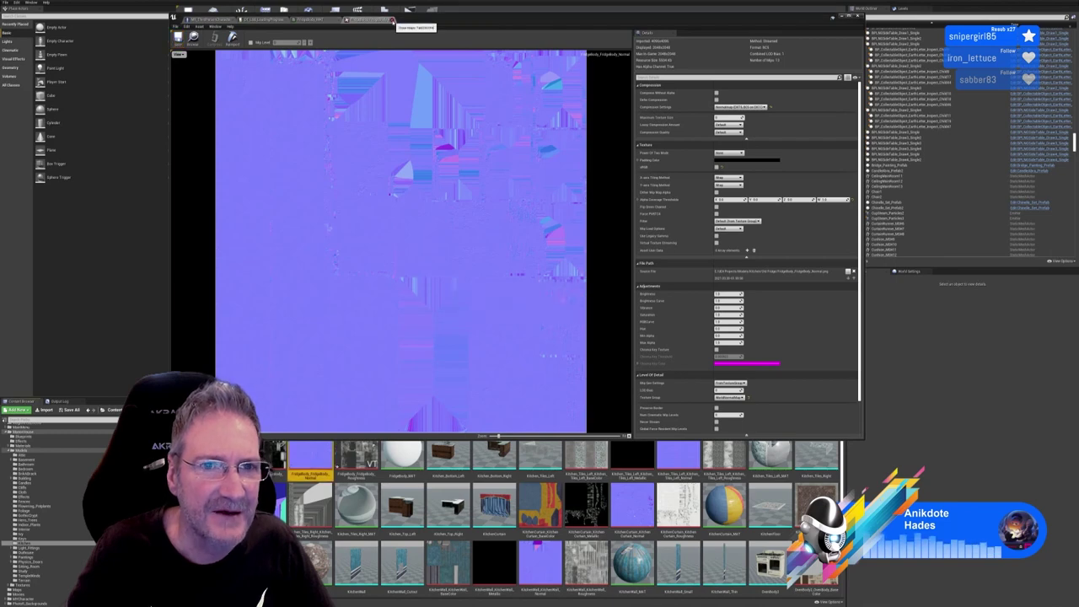
pyautogui.click(394, 20)
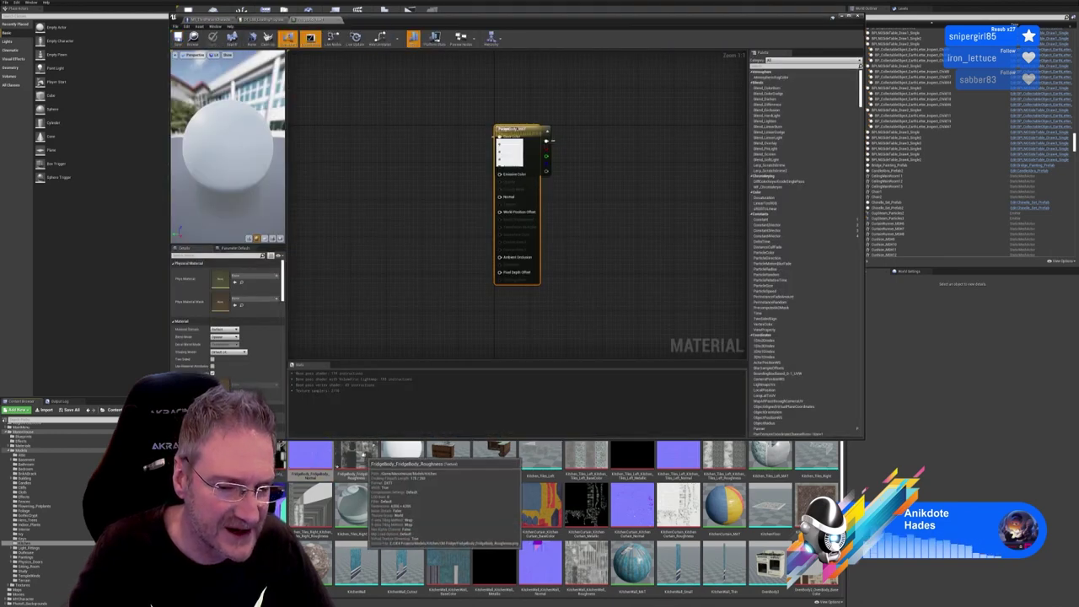
# Disable Virtual Texture Streaming on the fridge body's Roughness texture, then save and close it
pyautogui.doubleClick(358, 458)
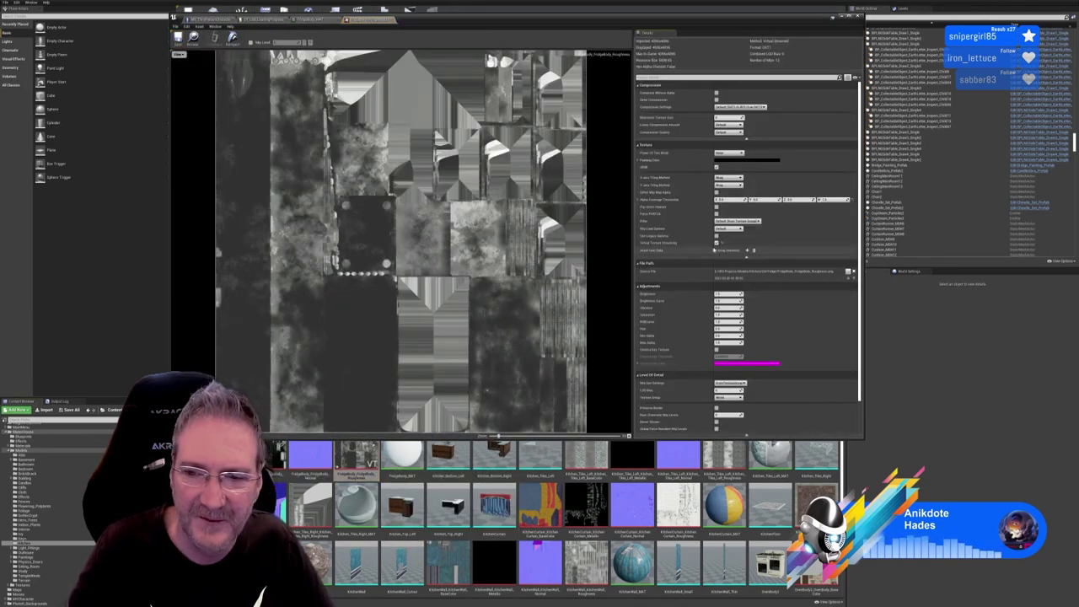
pyautogui.click(716, 243)
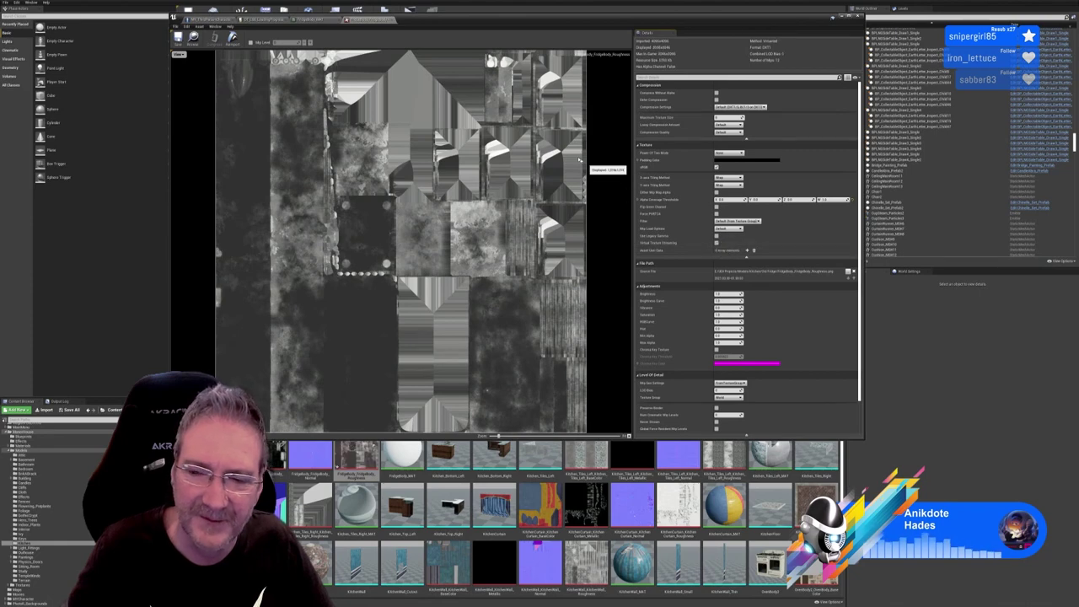
pyautogui.click(187, 44)
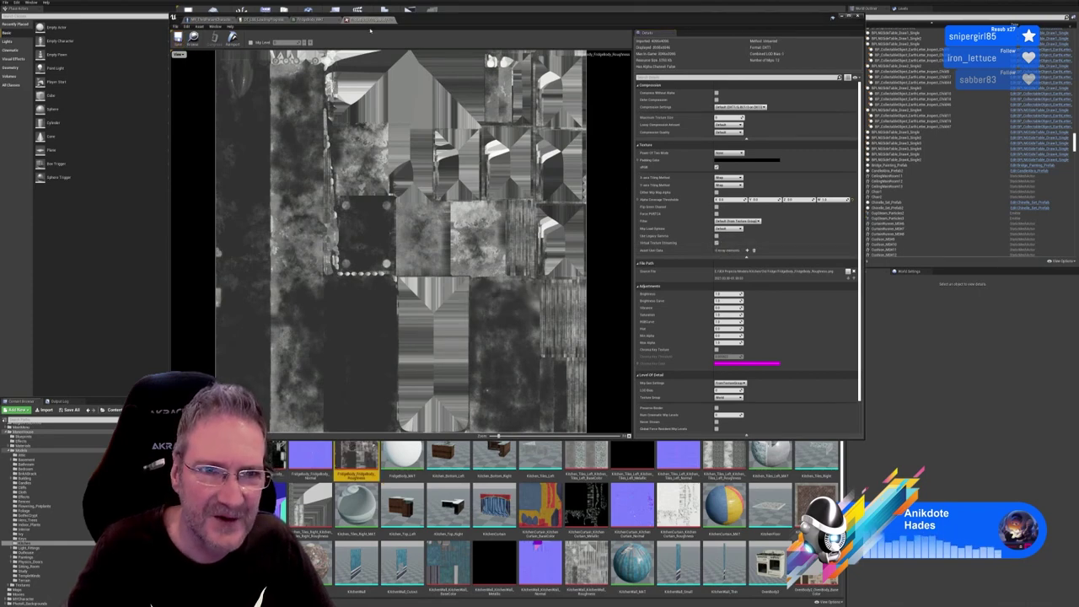
pyautogui.click(388, 20)
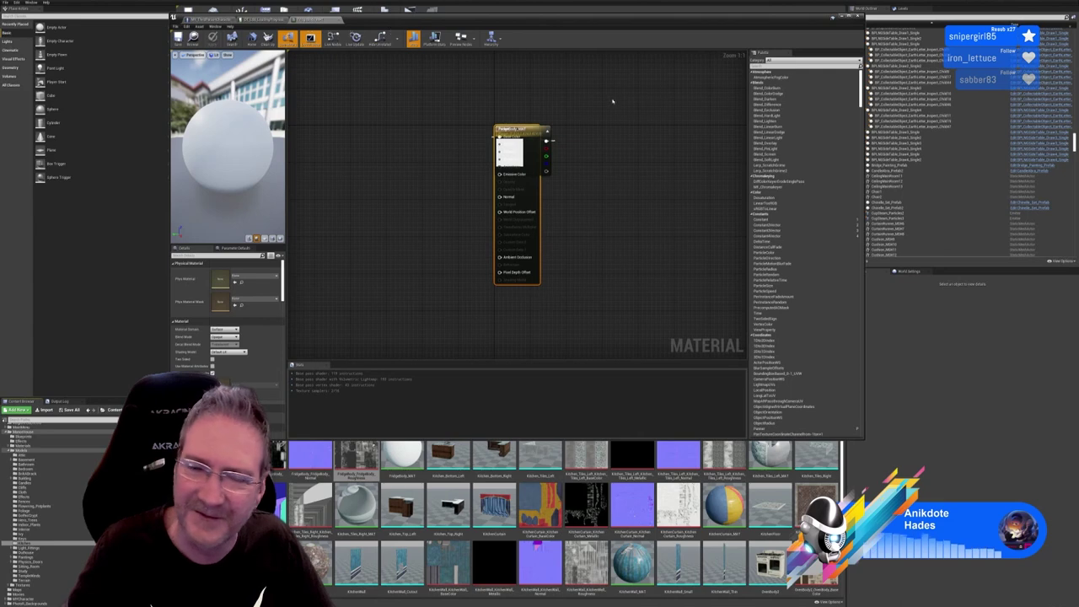
# Add the fridge body's BaseColor, Metallic, Normal and Roughness textures to the FridgeBody_MAT graph and delete its Param node
pyautogui.click(224, 455)
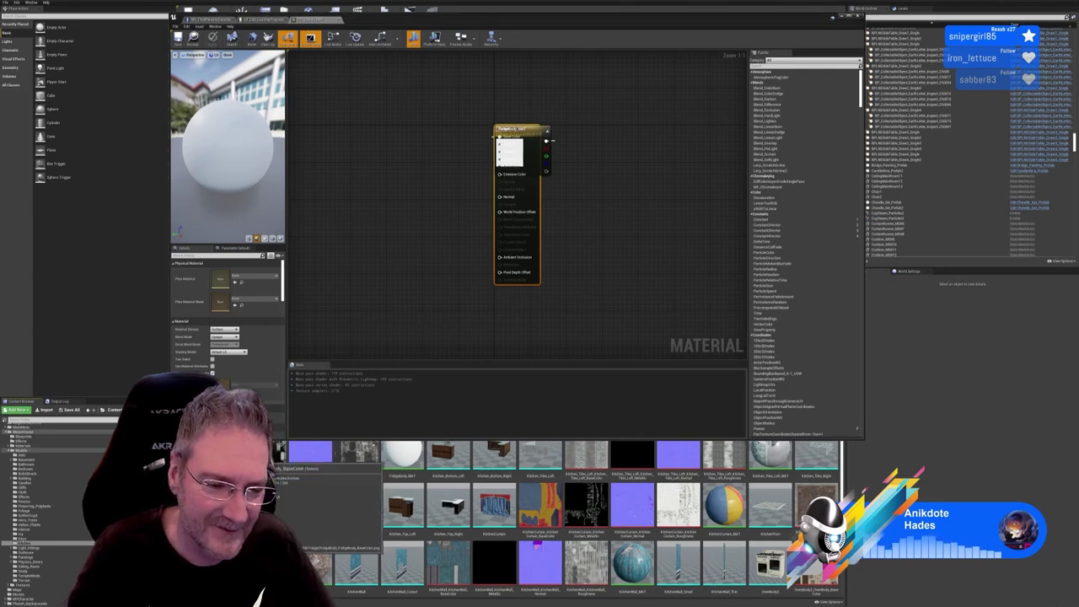
pyautogui.keyDown('ctrl'); pyautogui.click(270, 455); pyautogui.keyUp('ctrl')
pyautogui.keyDown('ctrl'); pyautogui.click(310, 455); pyautogui.keyUp('ctrl')
pyautogui.moveTo(357, 459); pyautogui.dragTo(389, 139)
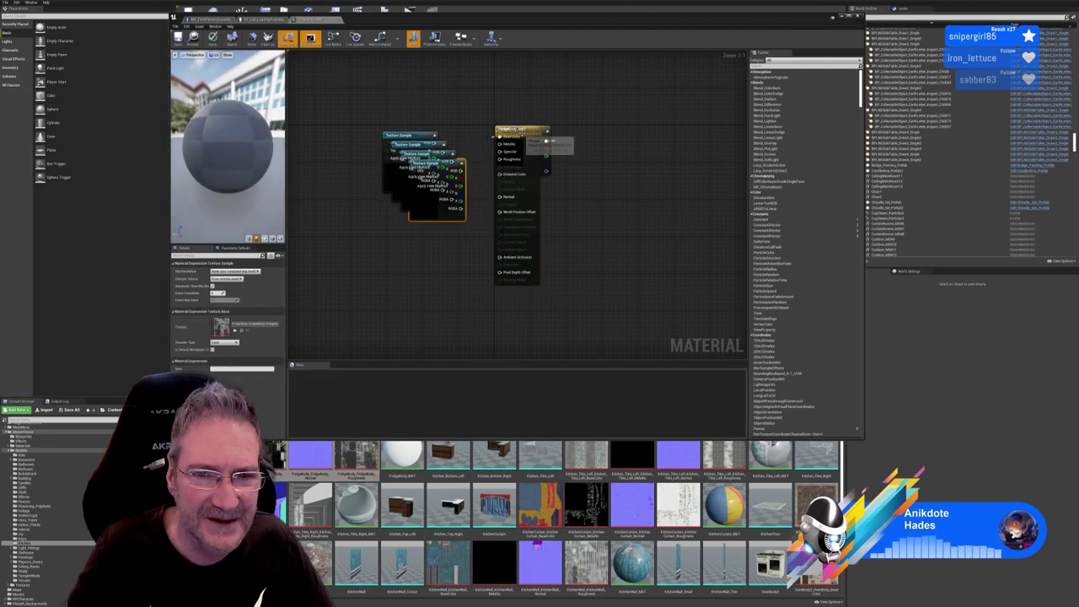
pyautogui.moveTo(523, 128); pyautogui.dragTo(580, 123)
pyautogui.click(506, 135)
pyautogui.click(518, 139)
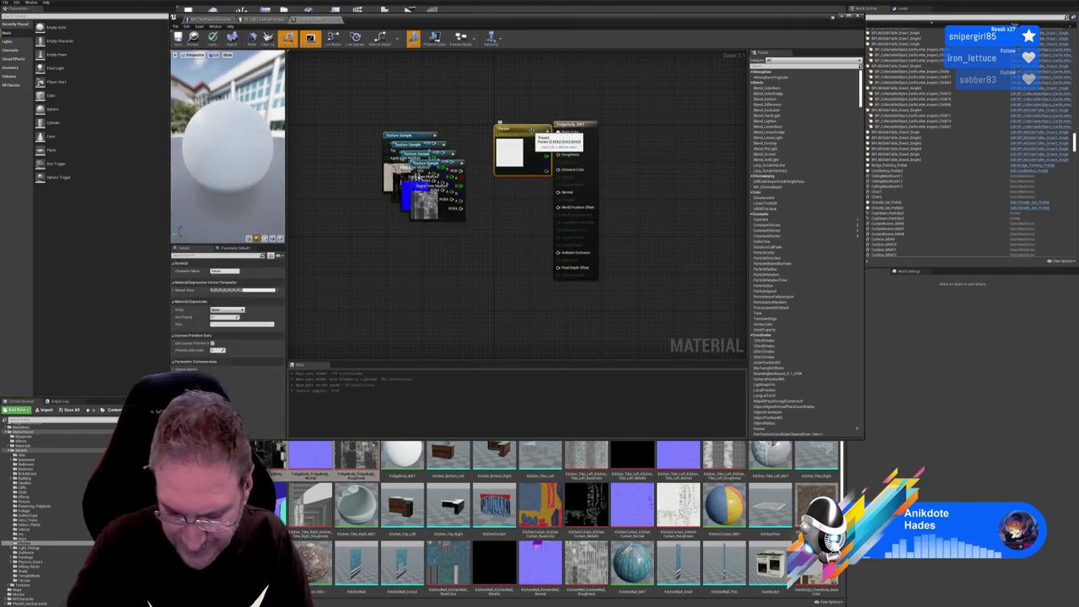
pyautogui.press('Delete')
# Spread the fridge body's four Texture Sample nodes into a vertical column in BaseColor, Metallic, Normal, Roughness order
pyautogui.moveTo(422, 137); pyautogui.dragTo(437, 68)
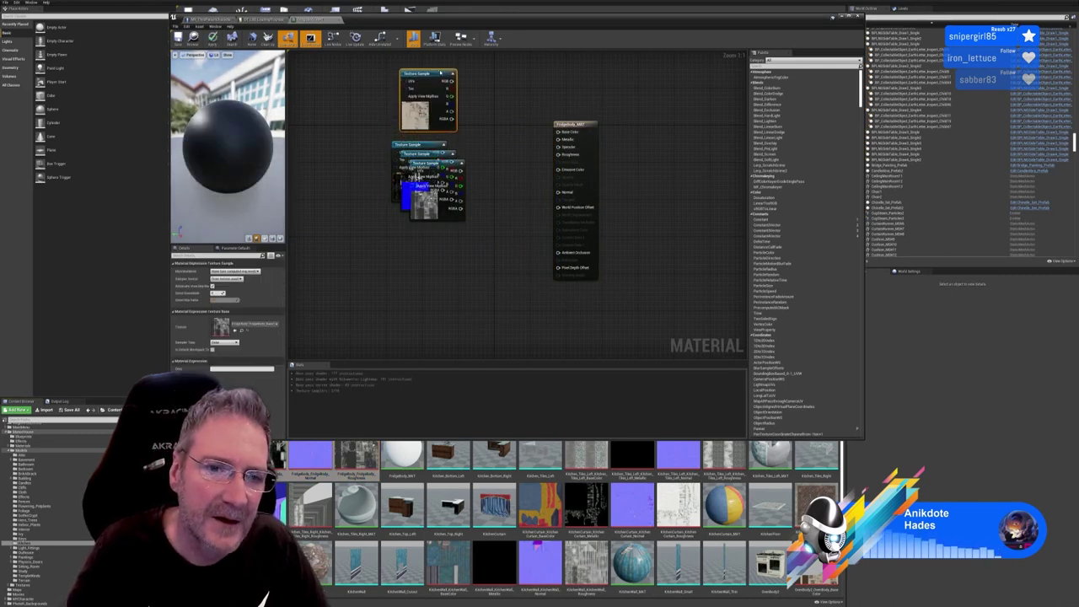
pyautogui.moveTo(421, 144); pyautogui.dragTo(426, 223)
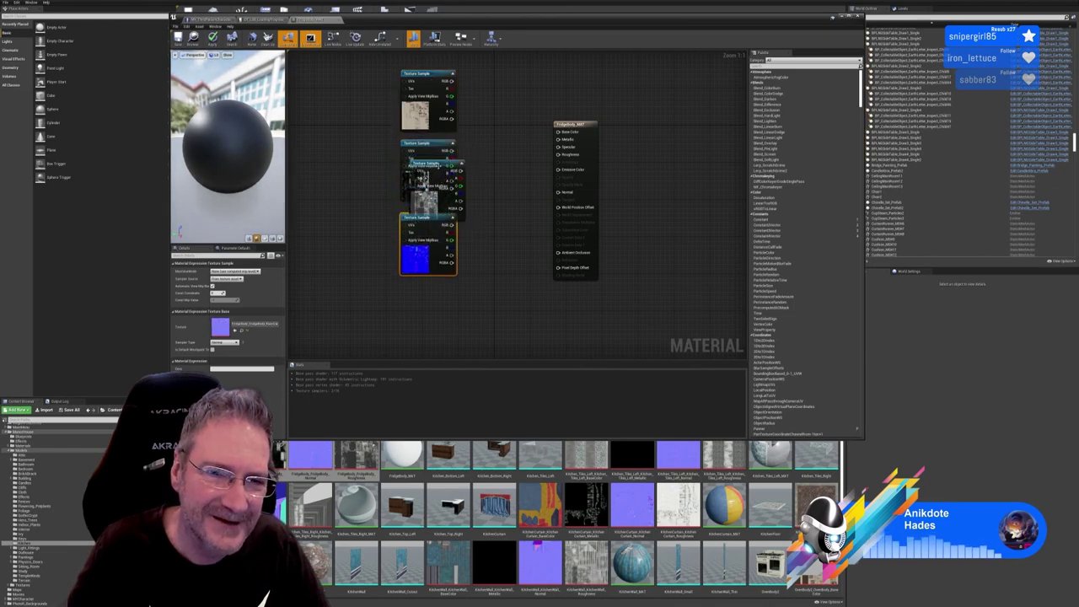
pyautogui.moveTo(426, 165); pyautogui.dragTo(423, 289)
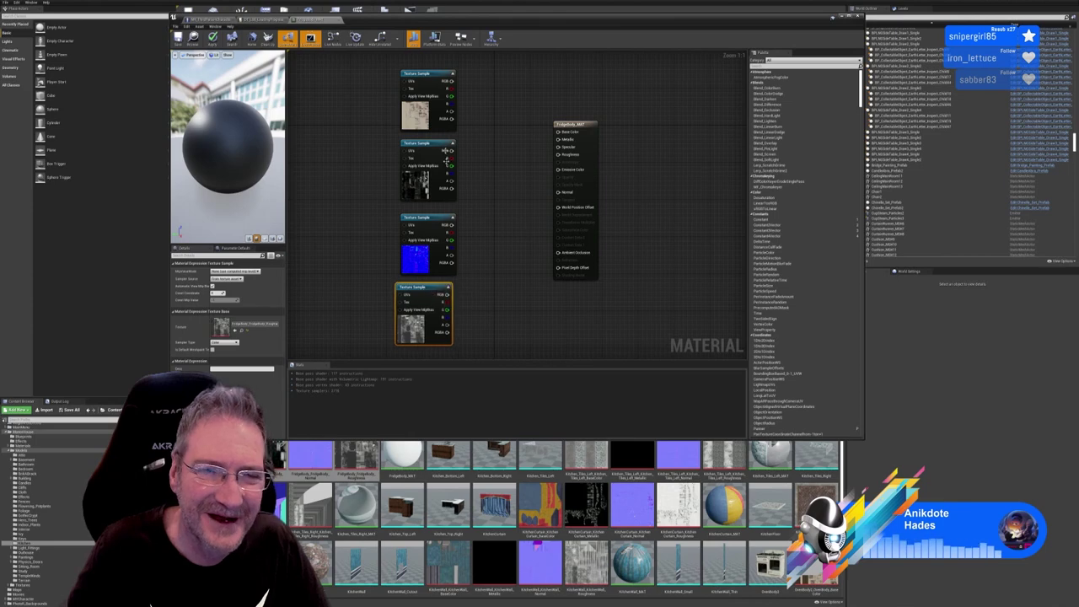
# Connect the four samples' RGB outputs to FridgeBody_MAT's Base Color, Metallic, Normal and Roughness inputs, then apply and close the material
pyautogui.moveTo(453, 81); pyautogui.dragTo(557, 131)
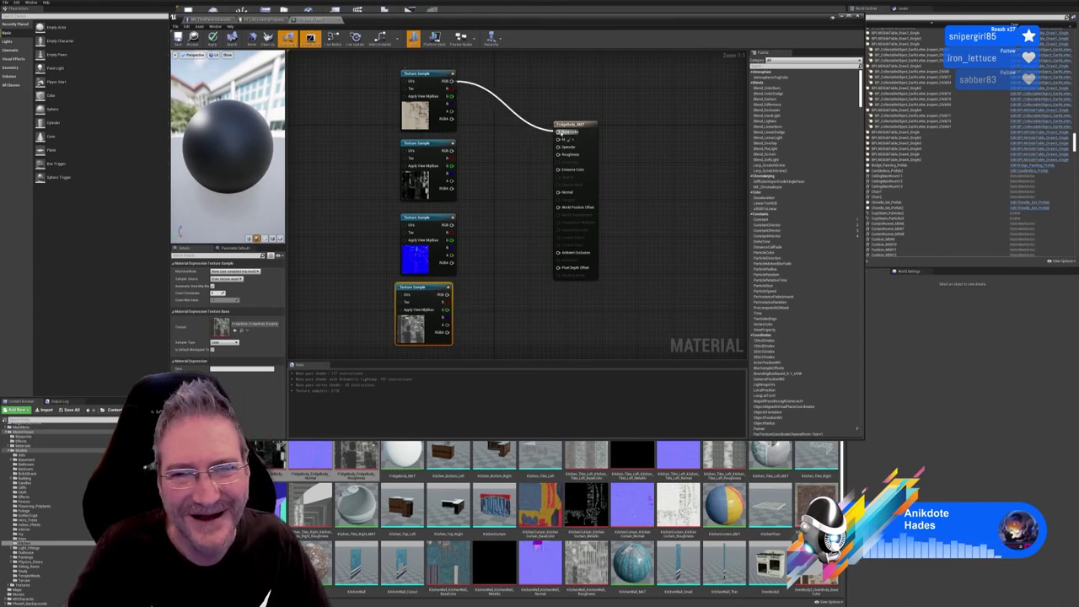
pyautogui.moveTo(449, 152); pyautogui.dragTo(557, 140)
pyautogui.moveTo(451, 225); pyautogui.dragTo(557, 192)
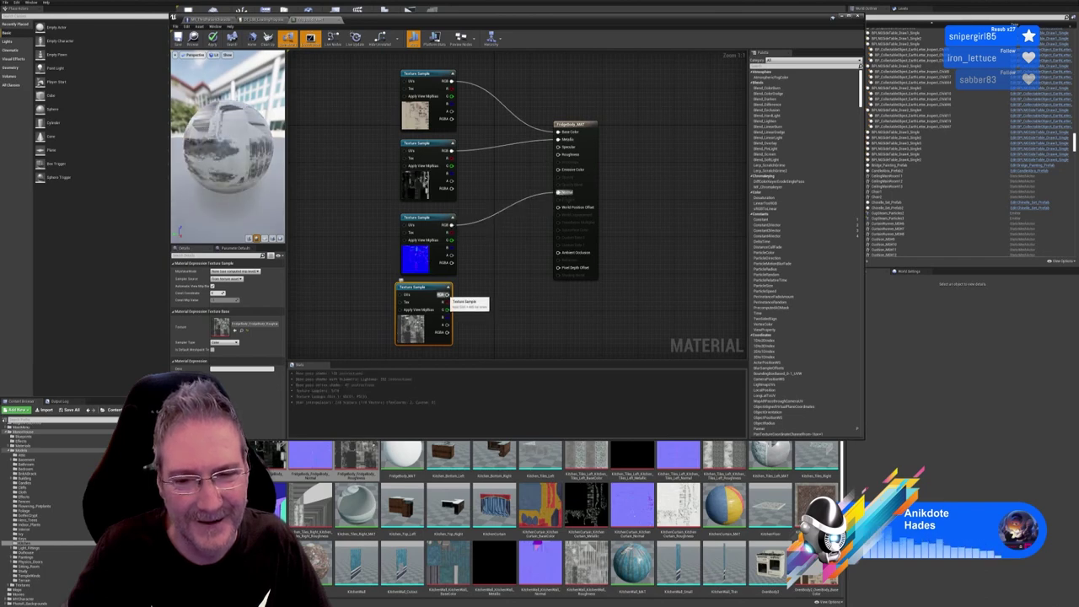
pyautogui.moveTo(448, 294); pyautogui.dragTo(557, 154)
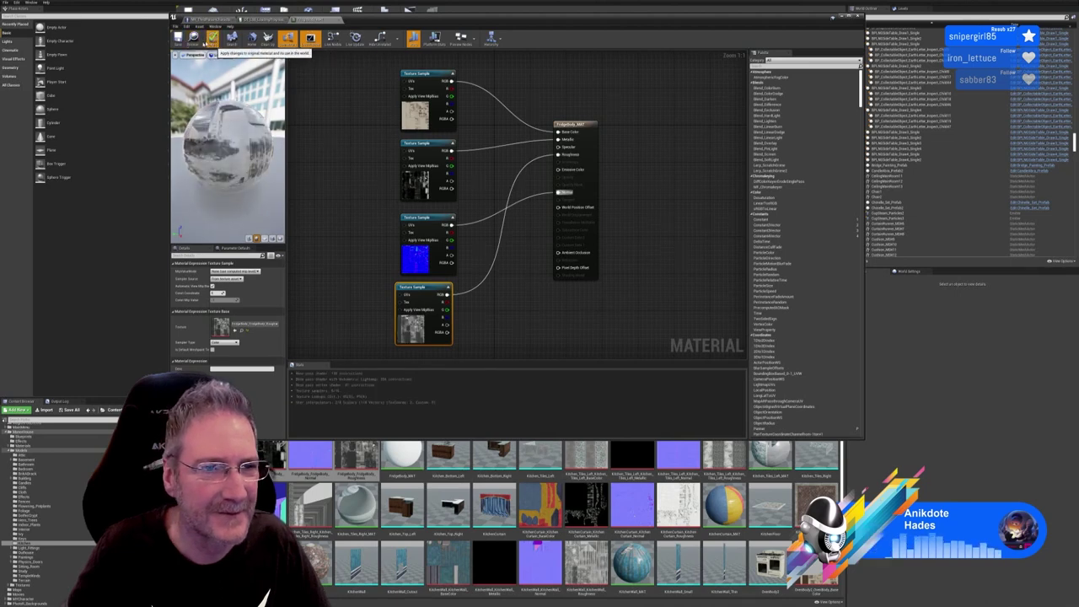
pyautogui.click(212, 38)
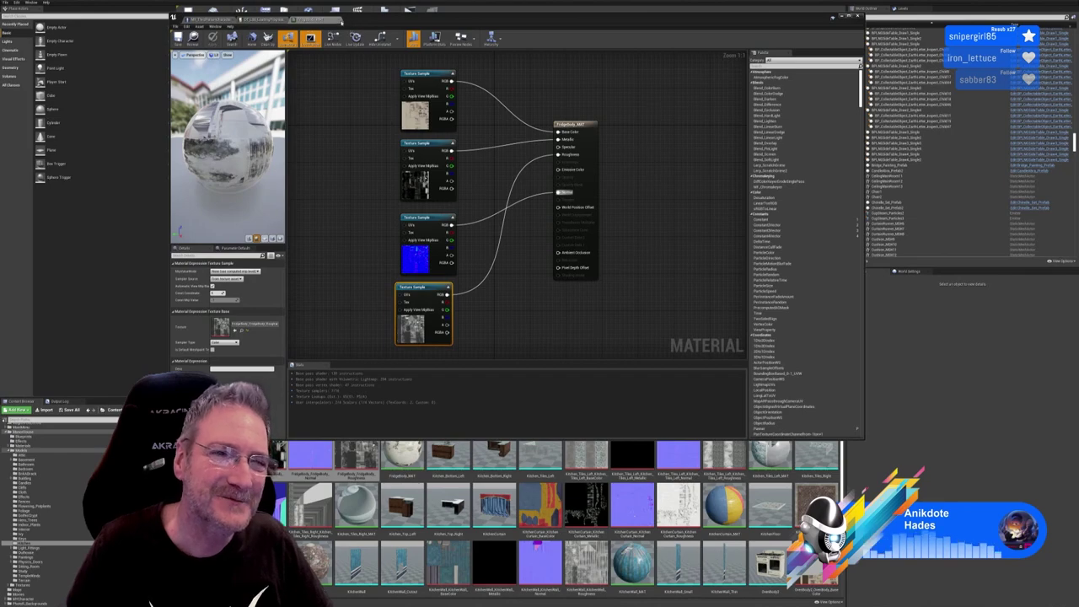
pyautogui.click(340, 21)
pyautogui.click(841, 17)
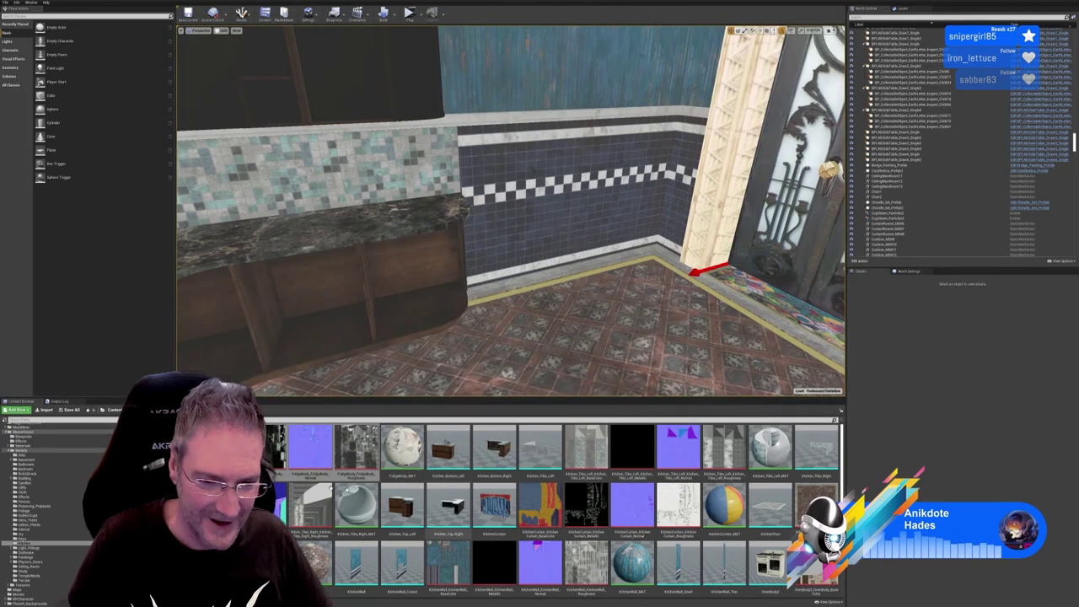
# Import the FridgeDoor mesh from the Old Fridge folder with the current import options and dismiss the message log
pyautogui.click(43, 410)
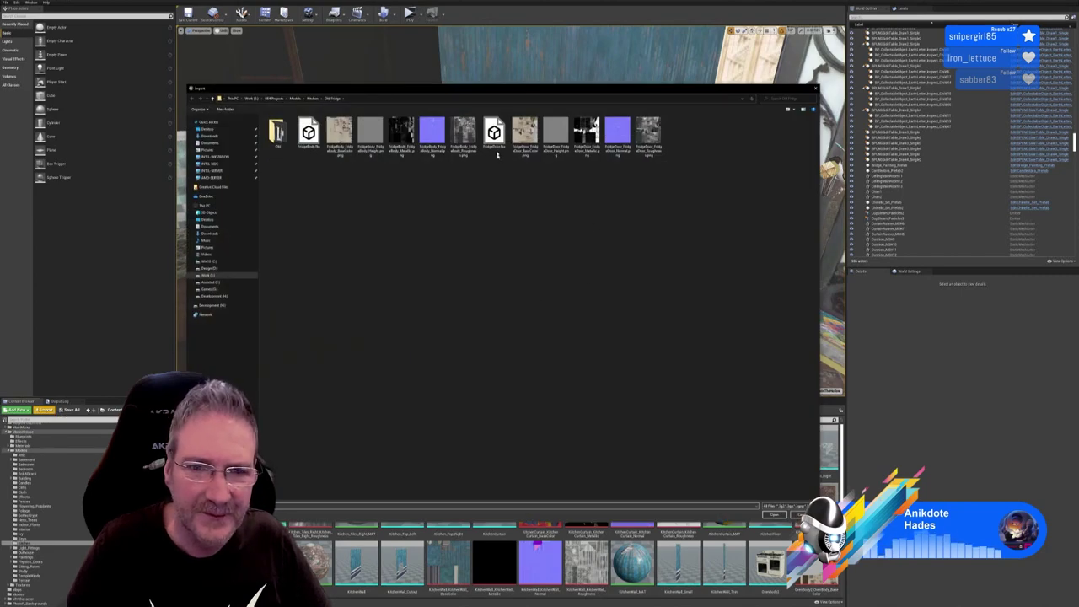
pyautogui.doubleClick(496, 143)
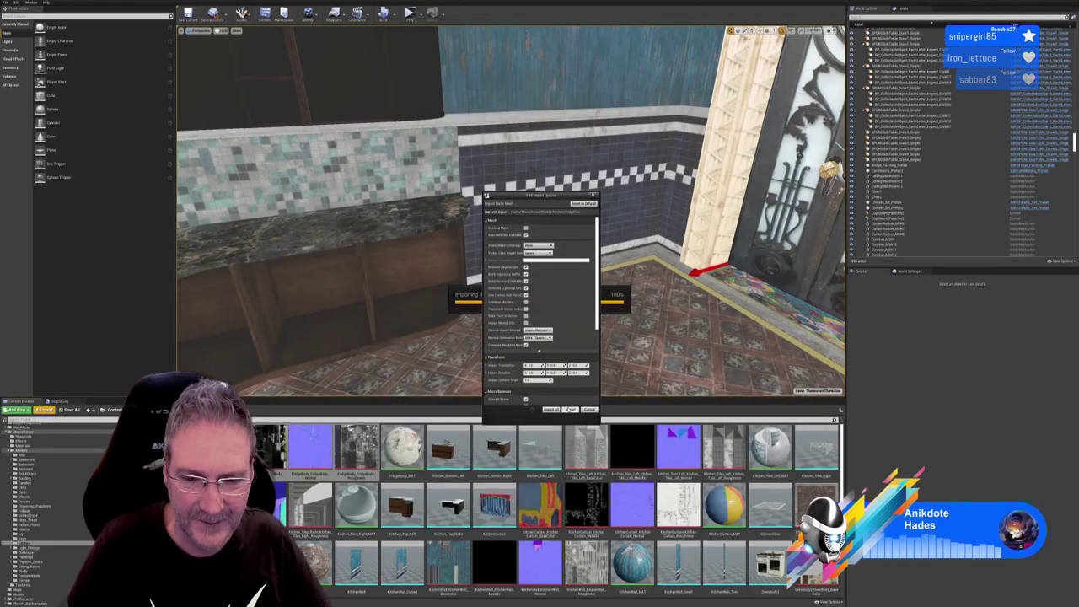
pyautogui.click(569, 410)
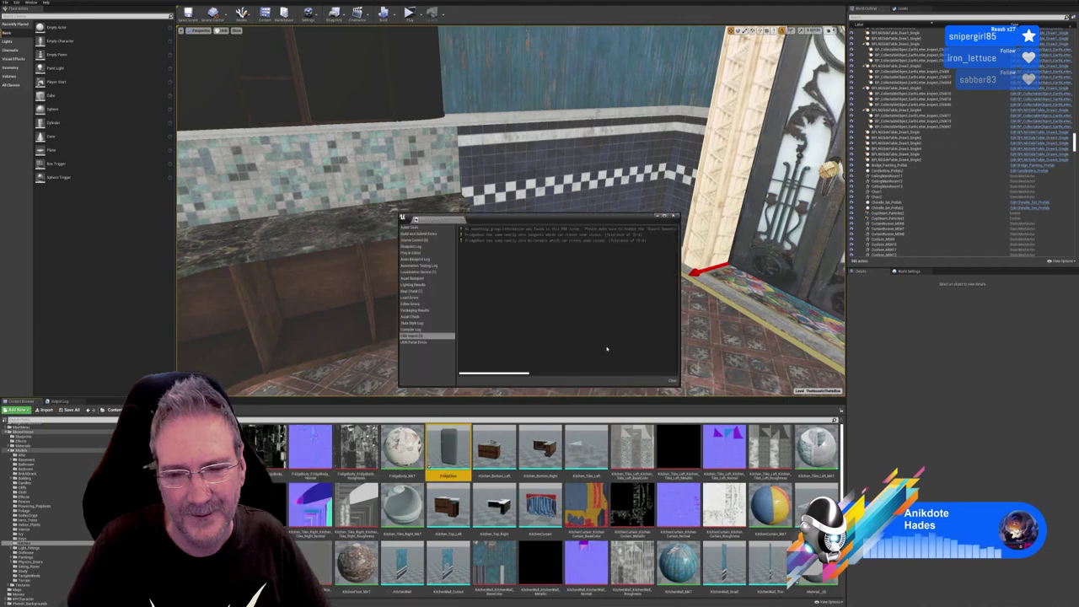
pyautogui.click(673, 217)
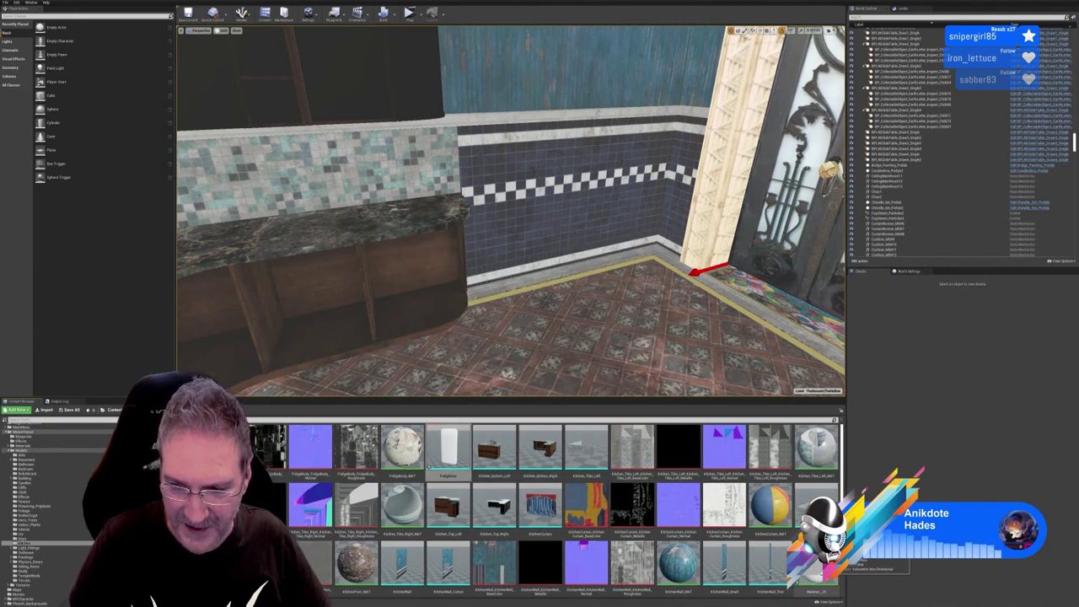
# Rename the material imported with the fridge door to FridgeDoor_MAT
pyautogui.rightClick(818, 567)
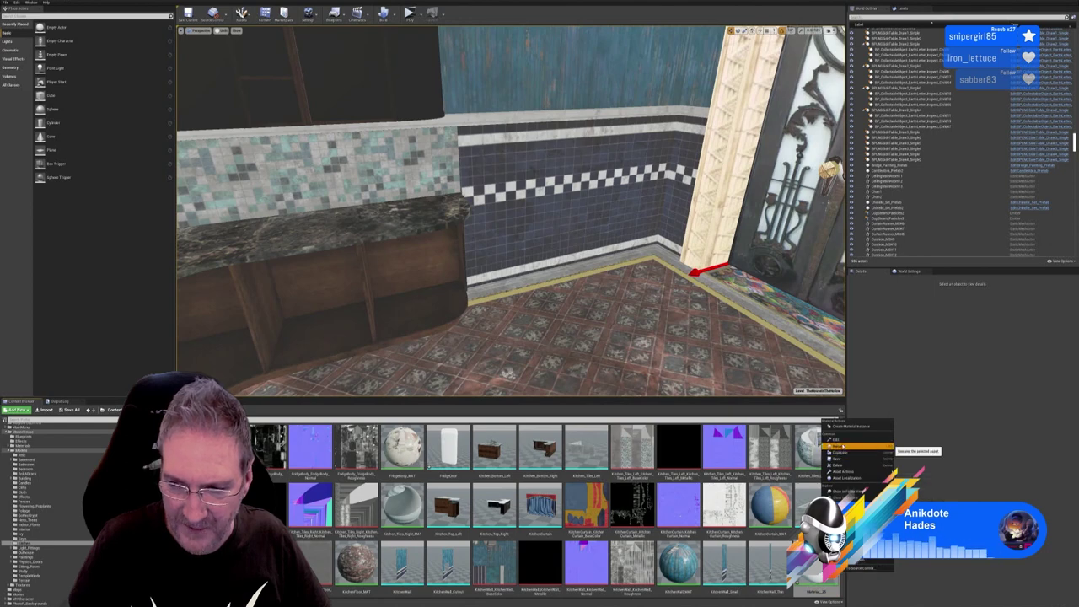
pyautogui.click(882, 446)
pyautogui.write('F')
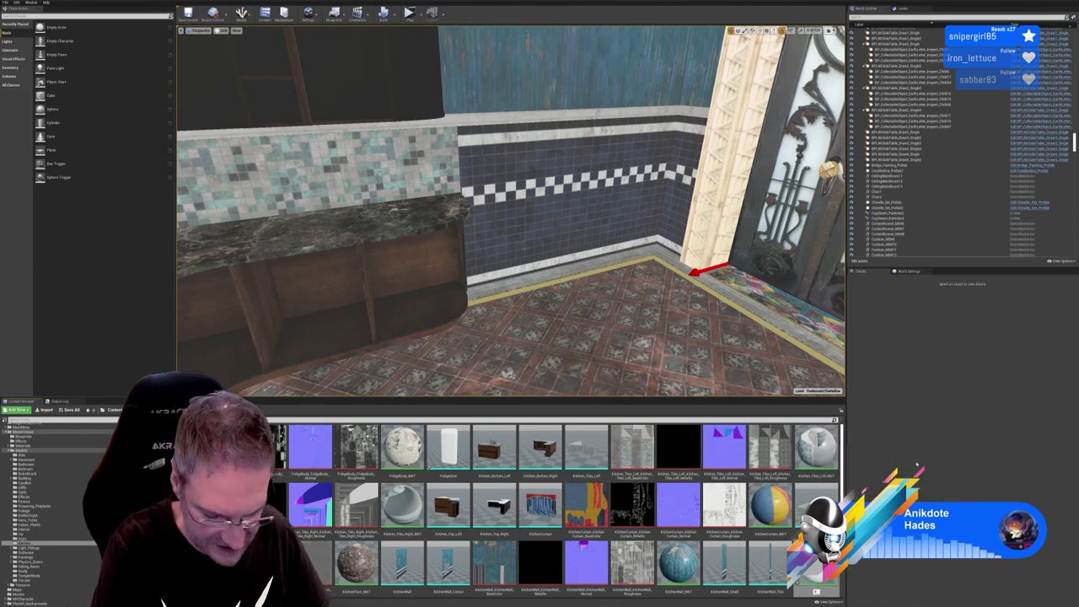
pyautogui.write('ridgeD')
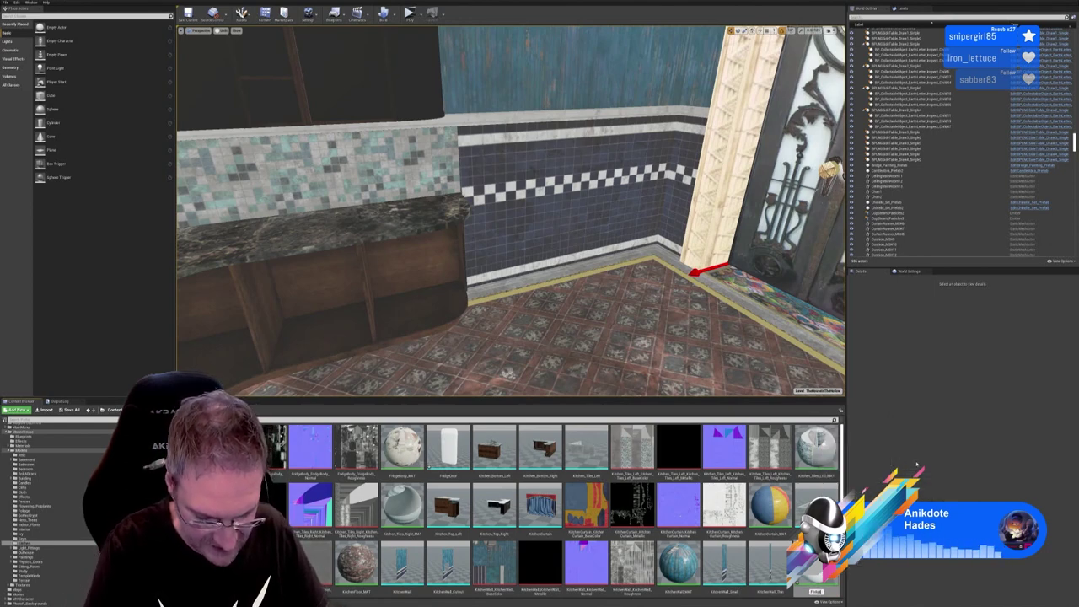
pyautogui.write('oor_MA')
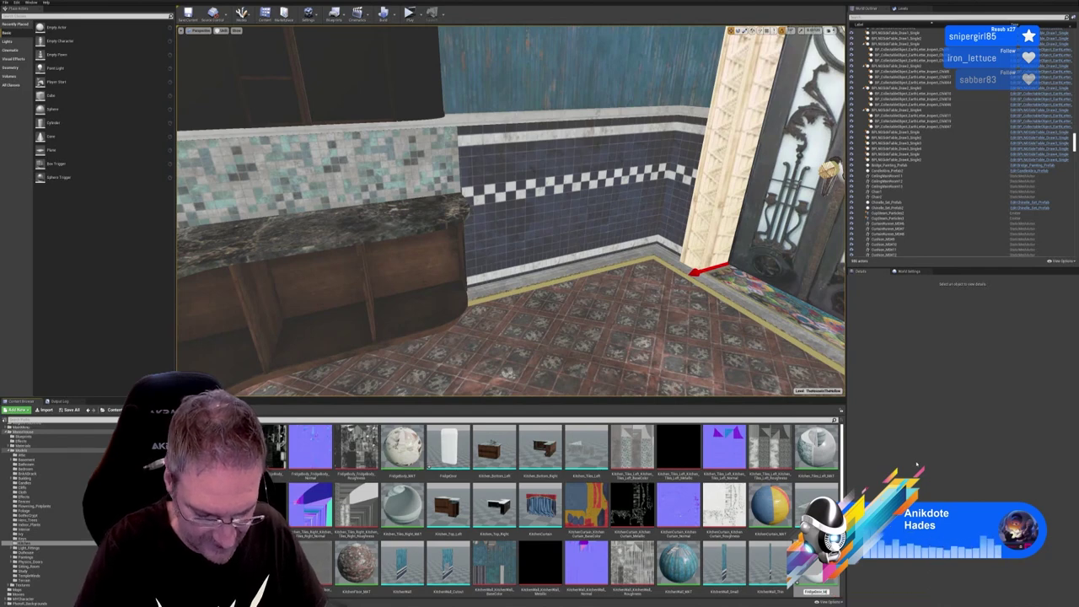
pyautogui.press('Return')
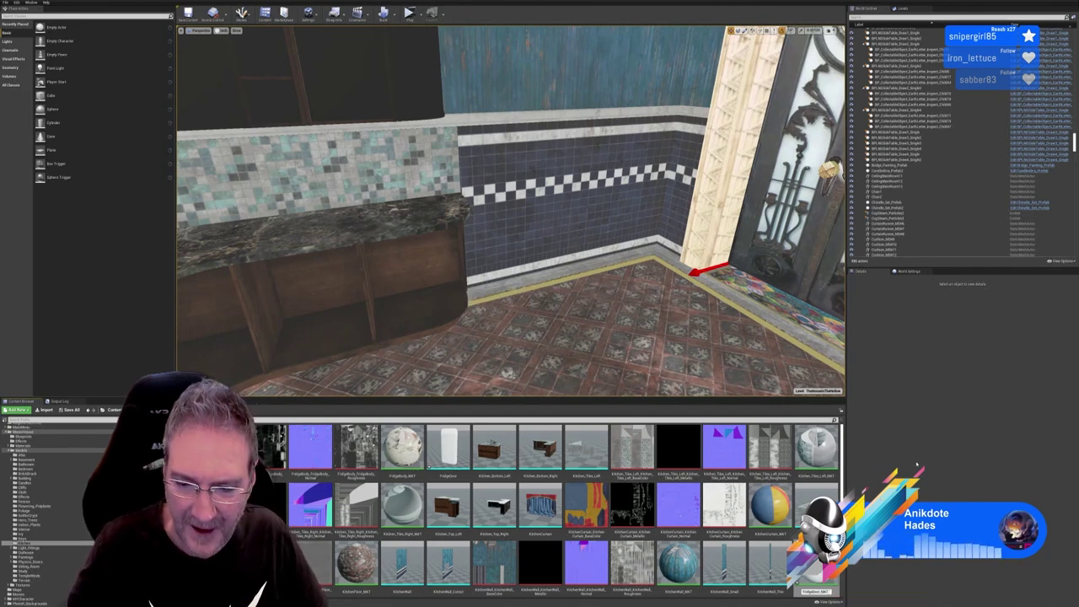
# Open FridgeDoor_MAT for editing and import the fridge door's BaseColor, Metallic, Normal and Roughness textures
pyautogui.doubleClick(494, 451)
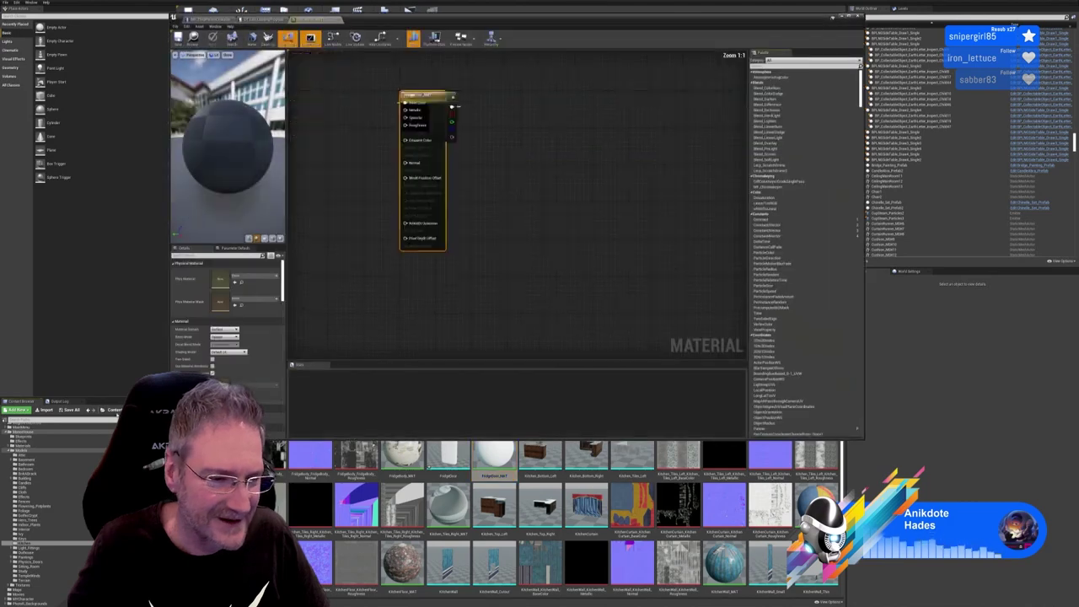
pyautogui.click(44, 410)
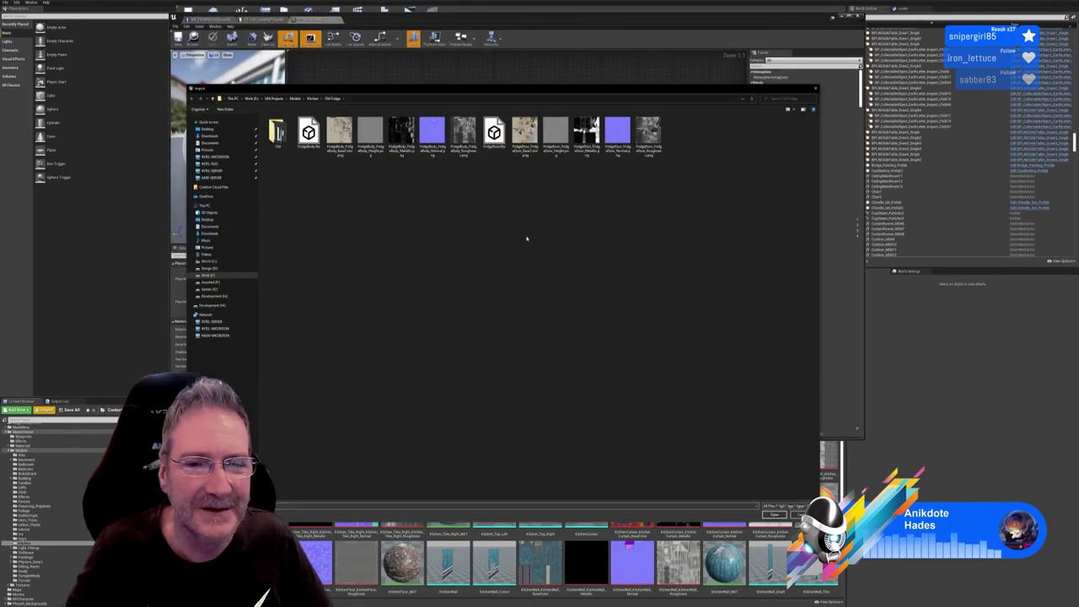
pyautogui.click(524, 134)
pyautogui.keyDown('ctrl'); pyautogui.click(587, 135); pyautogui.keyUp('ctrl')
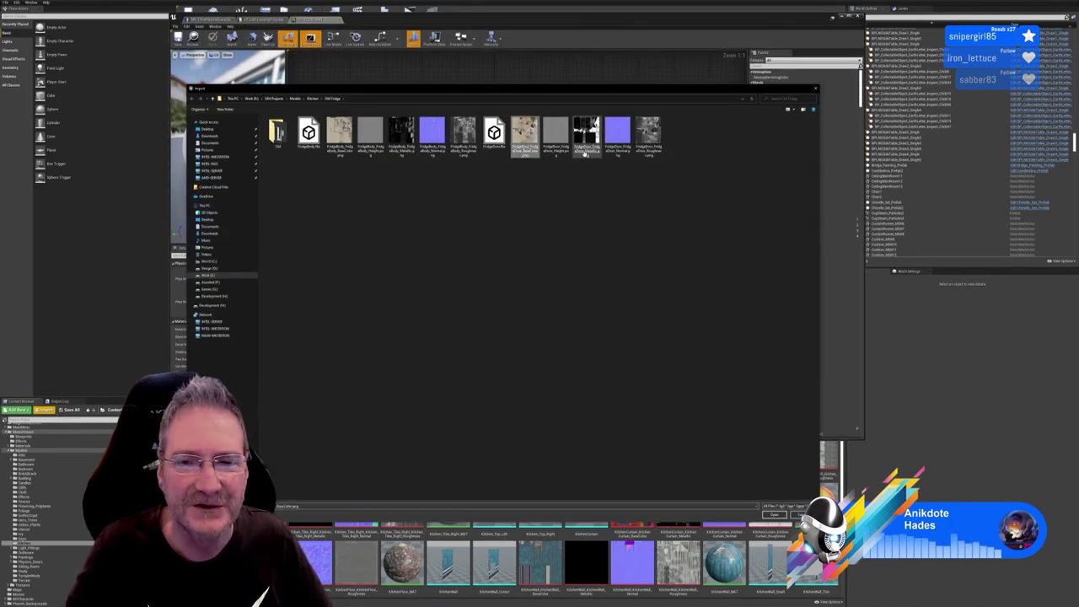
pyautogui.keyDown('ctrl'); pyautogui.click(615, 139); pyautogui.keyUp('ctrl')
pyautogui.keyDown('ctrl'); pyautogui.click(653, 154); pyautogui.keyUp('ctrl')
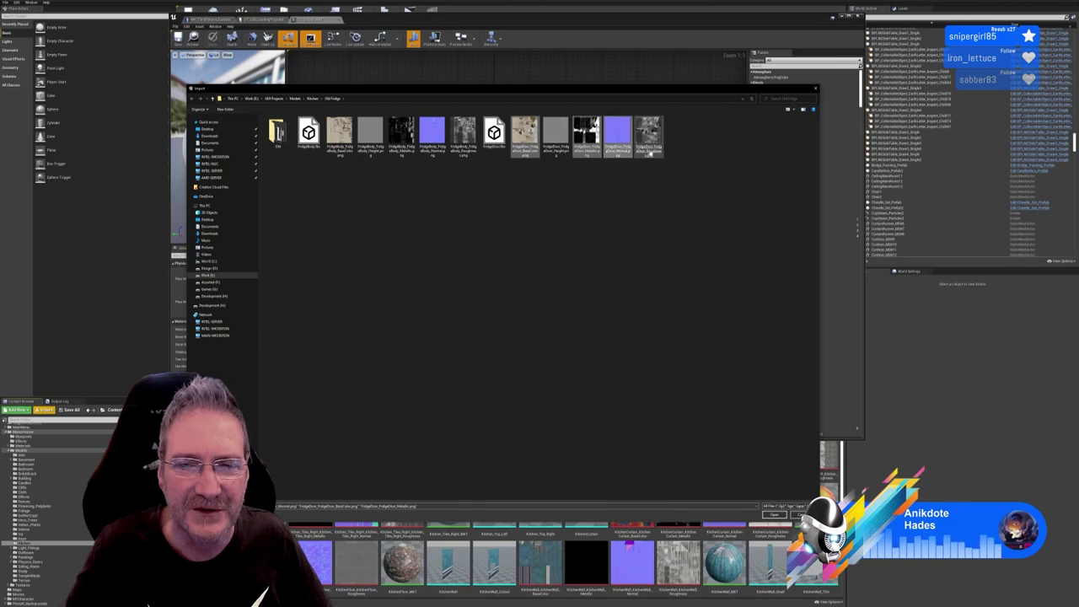
pyautogui.keyDown('ctrl'); pyautogui.click(650, 152); pyautogui.keyUp('ctrl')
pyautogui.click(775, 515)
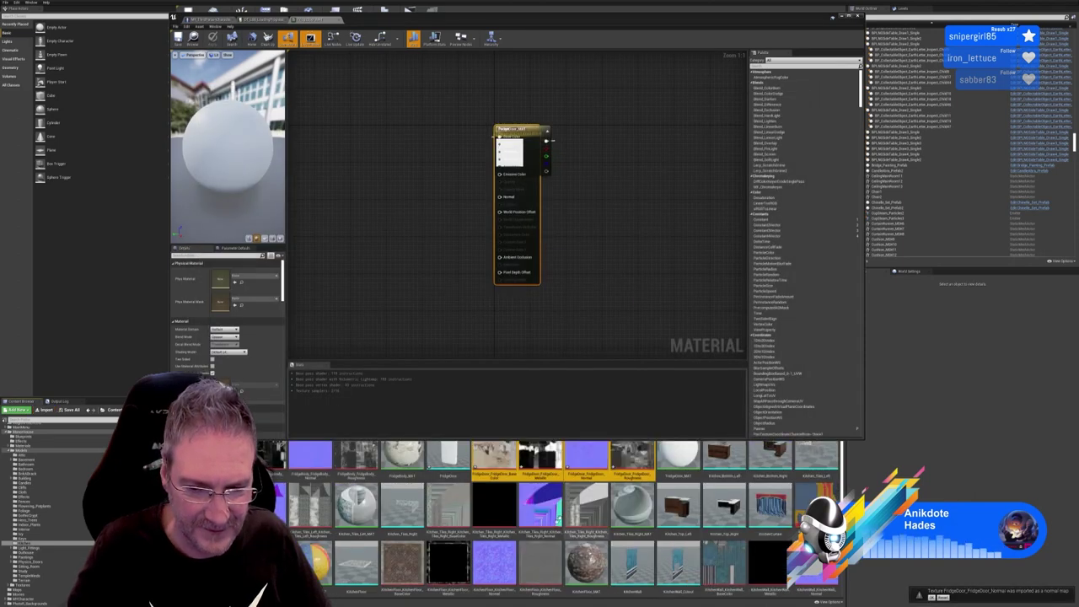
# Add the four fridge door textures to the FridgeDoor_MAT graph, move the material's result node aside and delete the Param node
pyautogui.moveTo(514, 497); pyautogui.dragTo(414, 196)
pyautogui.moveTo(524, 134); pyautogui.dragTo(622, 143)
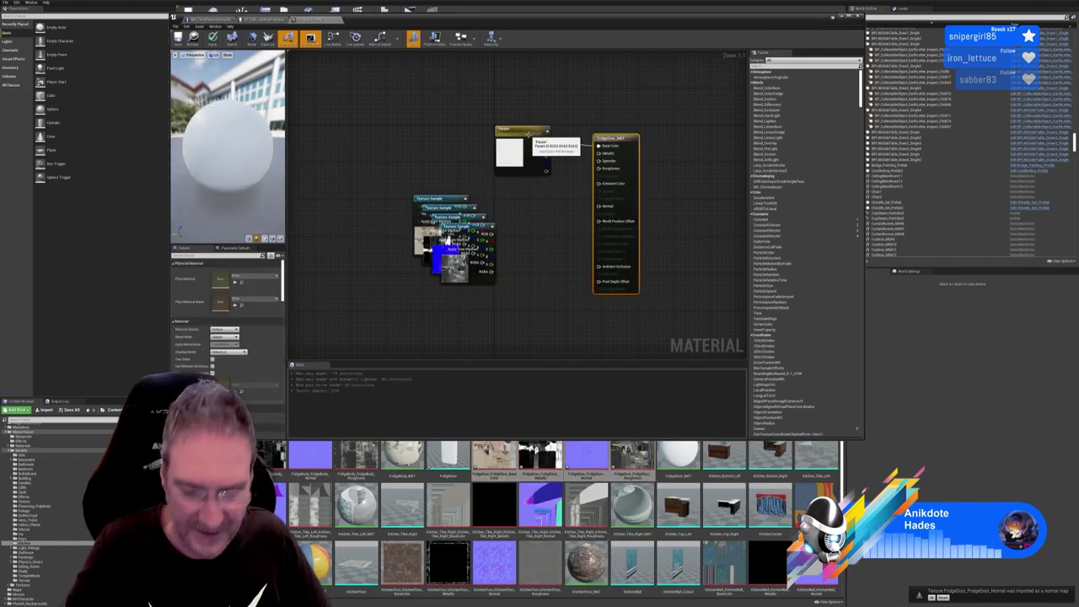
pyautogui.click(528, 134)
pyautogui.press('Delete')
# Arrange the fridge door's BaseColor, Metallic, Normal and Roughness Texture Sample nodes in a vertical column
pyautogui.moveTo(456, 199); pyautogui.dragTo(481, 85)
pyautogui.moveTo(466, 205); pyautogui.dragTo(480, 162)
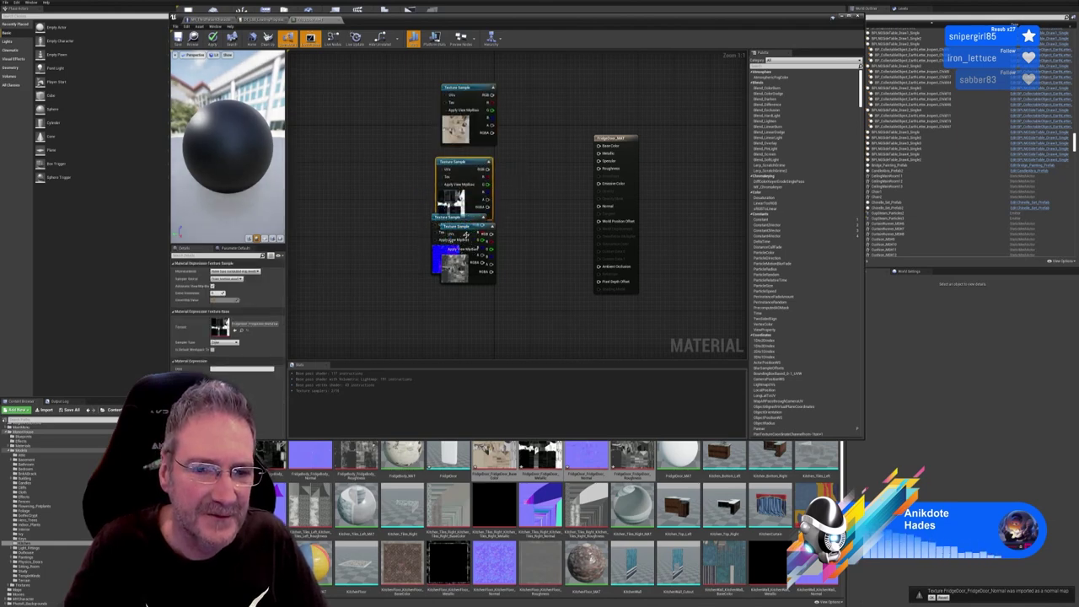
pyautogui.moveTo(462, 226); pyautogui.dragTo(465, 248)
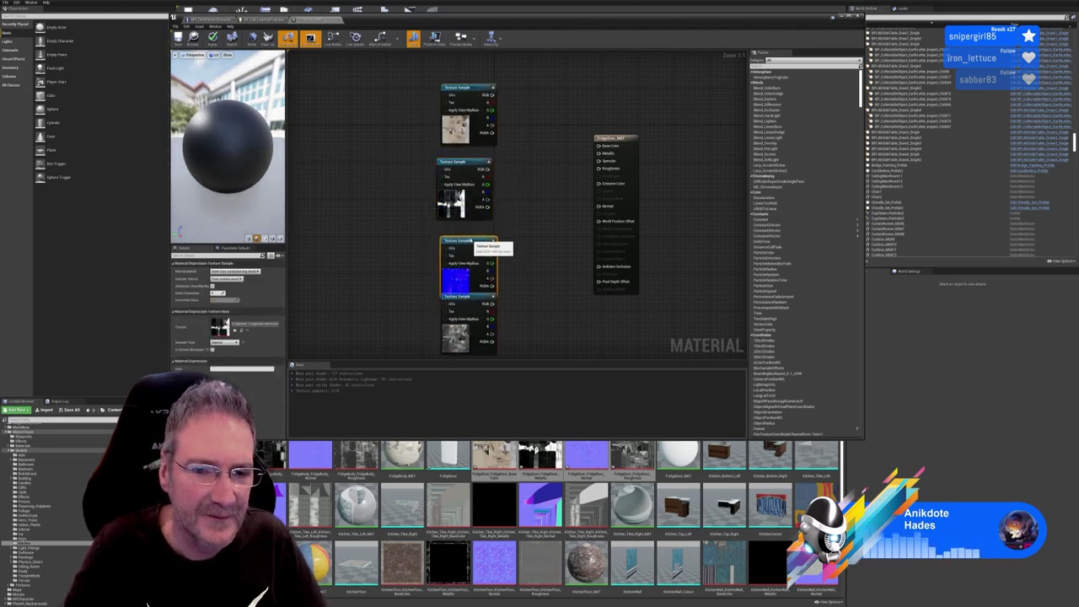
pyautogui.moveTo(489, 95); pyautogui.dragTo(599, 146)
pyautogui.rightClick(599, 146)
pyautogui.click(626, 155)
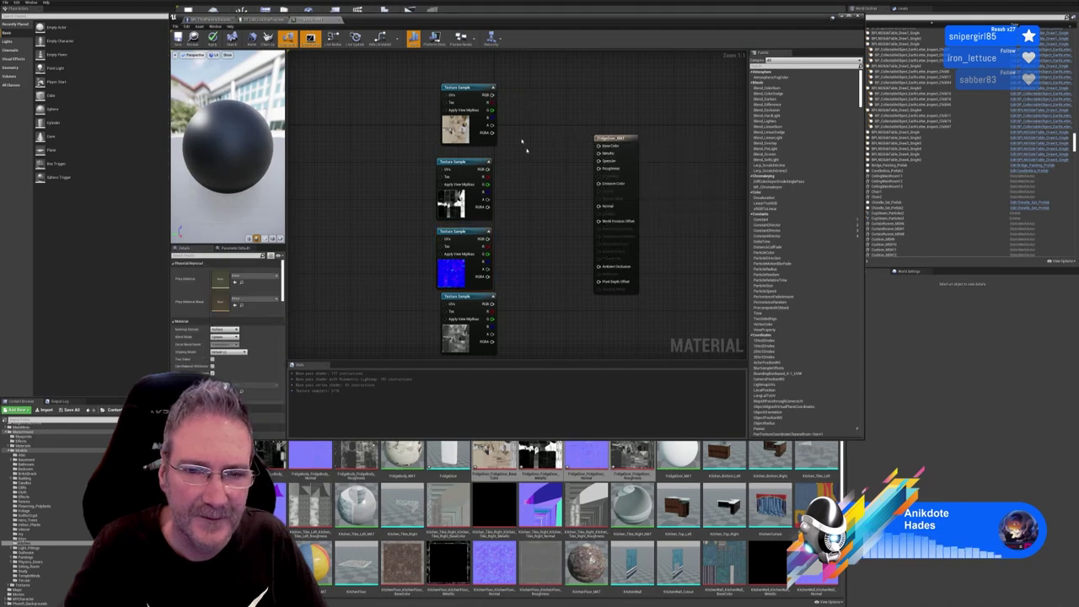
# Wire the door samples' RGB outputs into FridgeDoor_MAT's Base Color, Metallic, Normal and Roughness inputs, then apply and close the material
pyautogui.moveTo(488, 95); pyautogui.dragTo(599, 146)
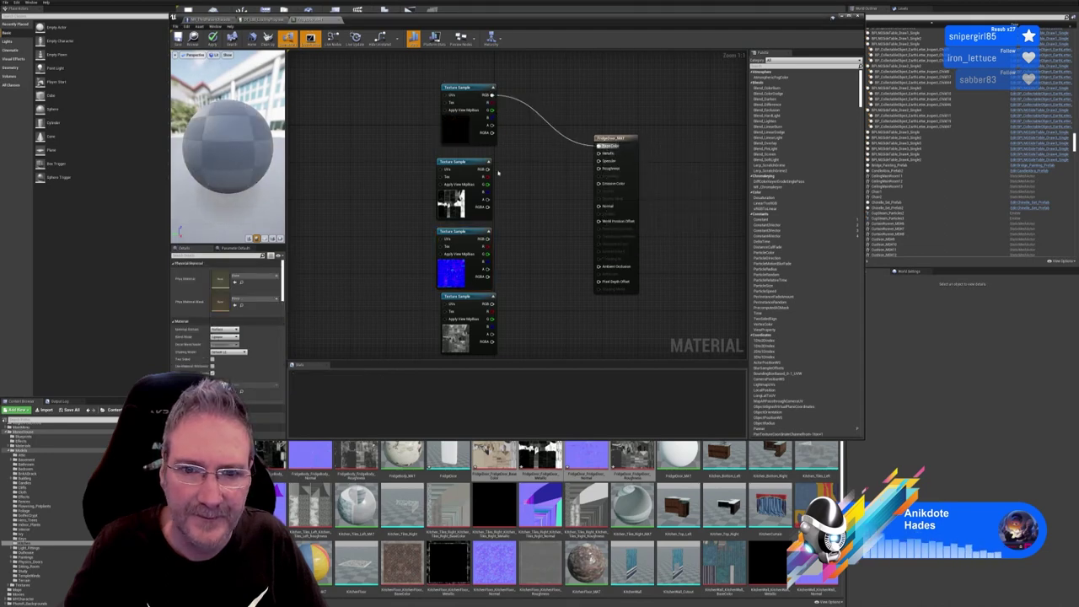
pyautogui.moveTo(483, 169); pyautogui.dragTo(599, 153)
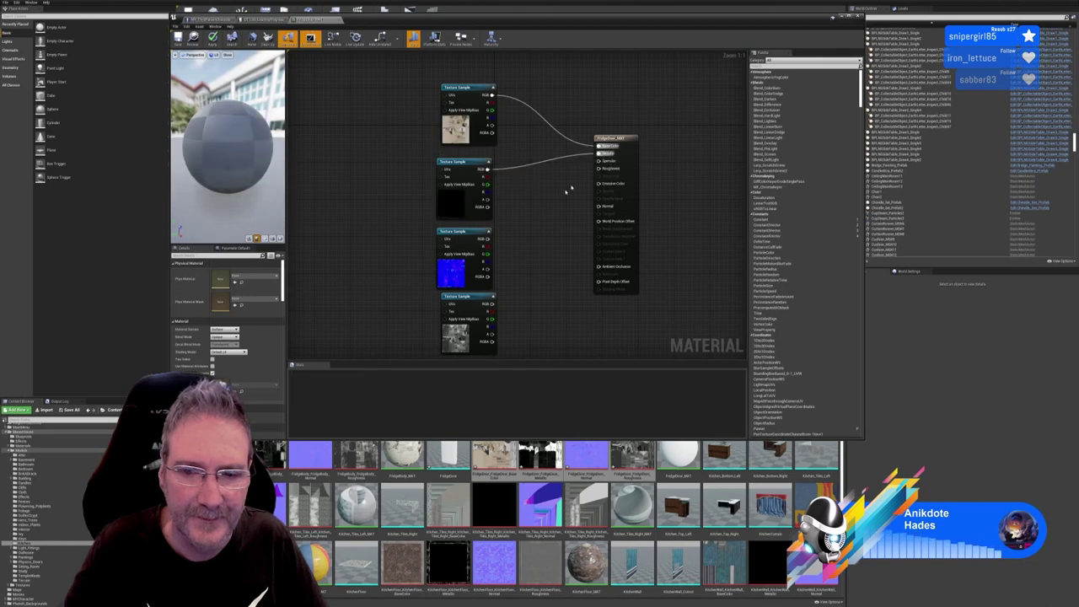
pyautogui.moveTo(489, 239); pyautogui.dragTo(602, 207)
pyautogui.moveTo(491, 303); pyautogui.dragTo(600, 170)
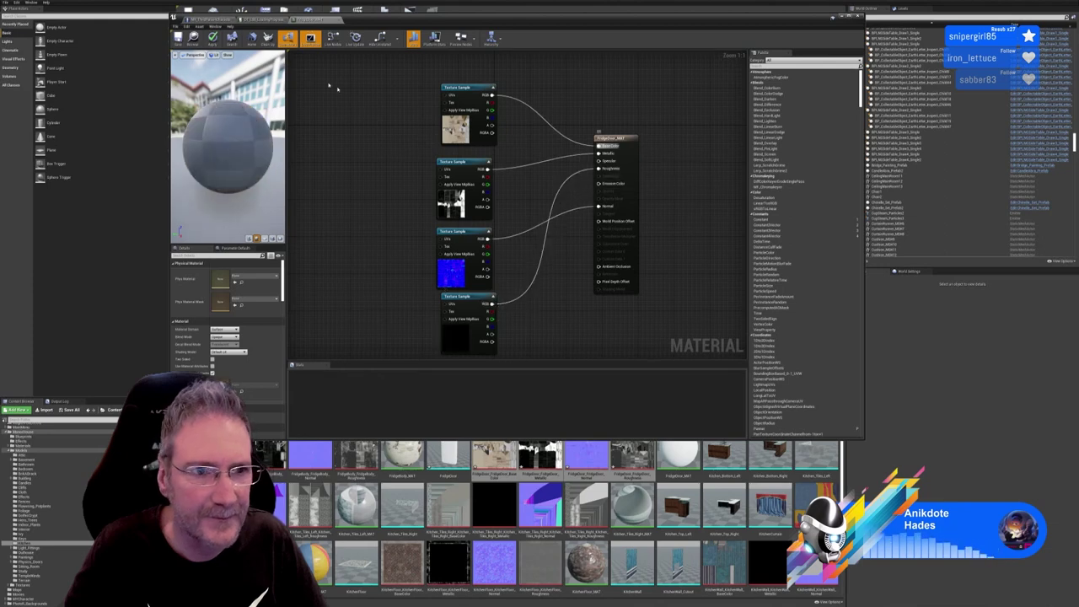
pyautogui.click(213, 38)
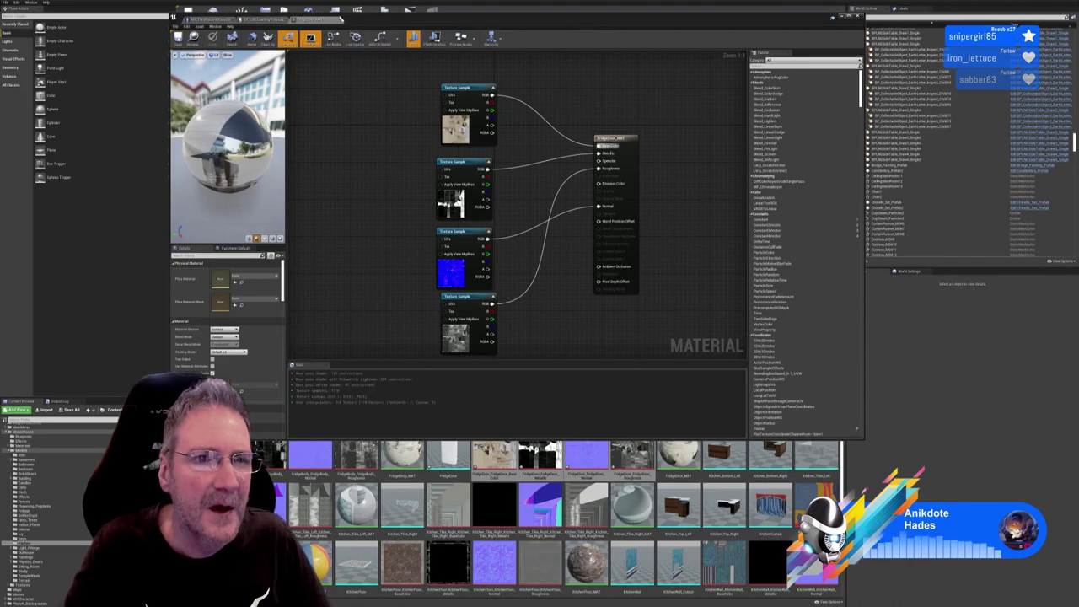
pyautogui.click(341, 19)
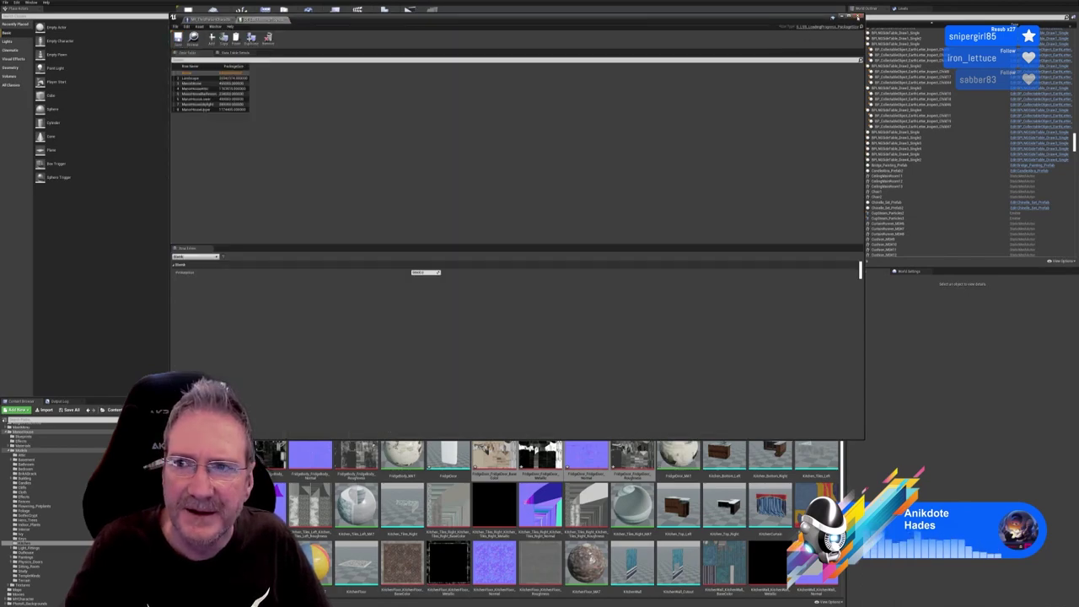
pyautogui.click(841, 18)
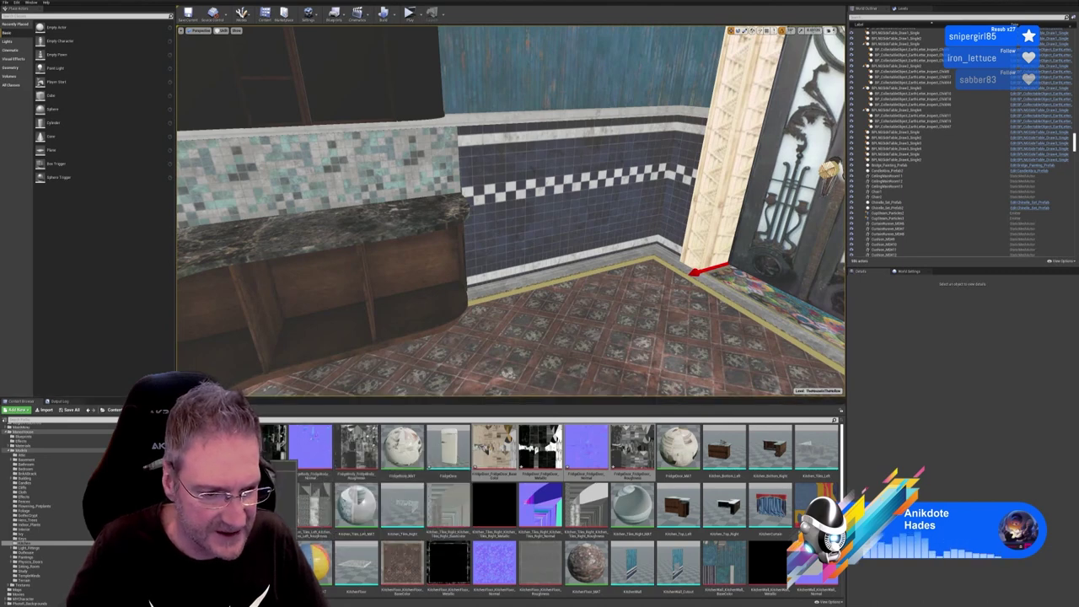
# Place the fridge body mesh in the kitchen, scale it down uniformly, and raise it to stand on the floor beside the counter
pyautogui.moveTo(447, 447); pyautogui.dragTo(540, 337)
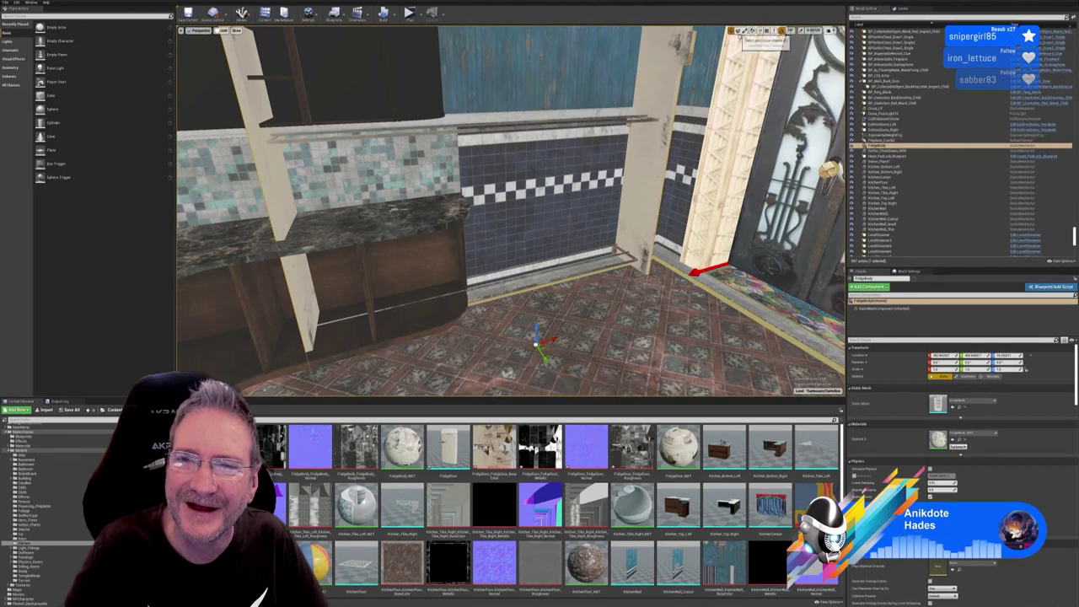
pyautogui.click(640, 159)
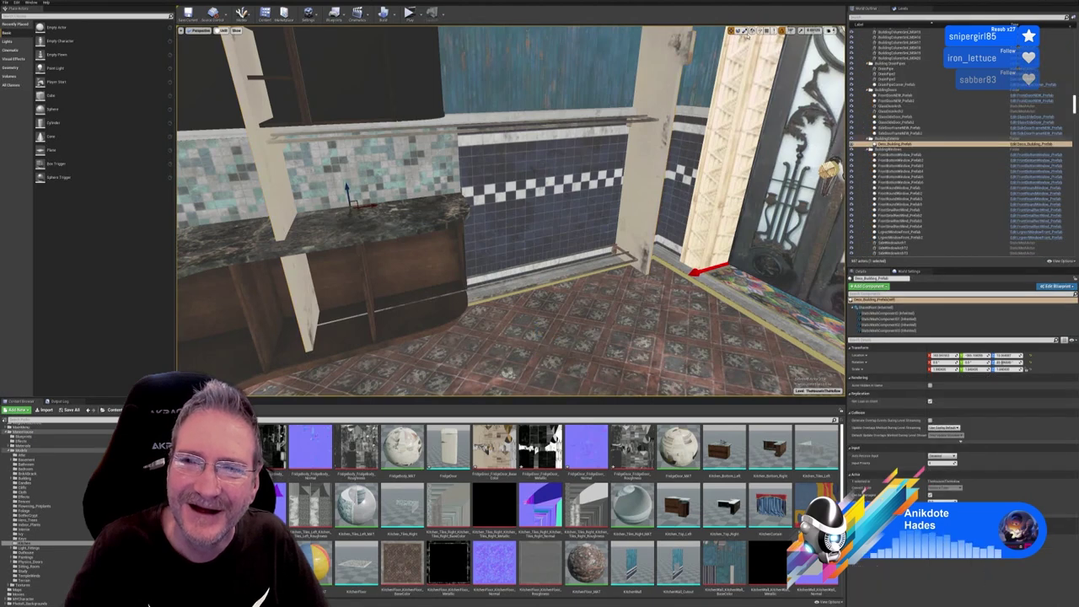
pyautogui.click(649, 216)
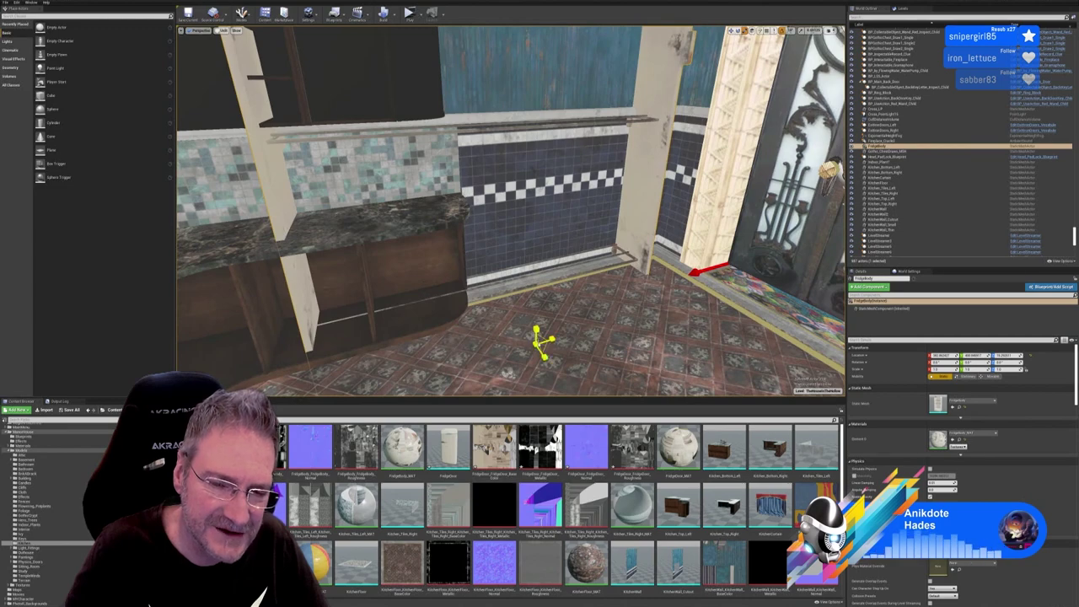
pyautogui.moveTo(536, 343); pyautogui.dragTo(486, 374)
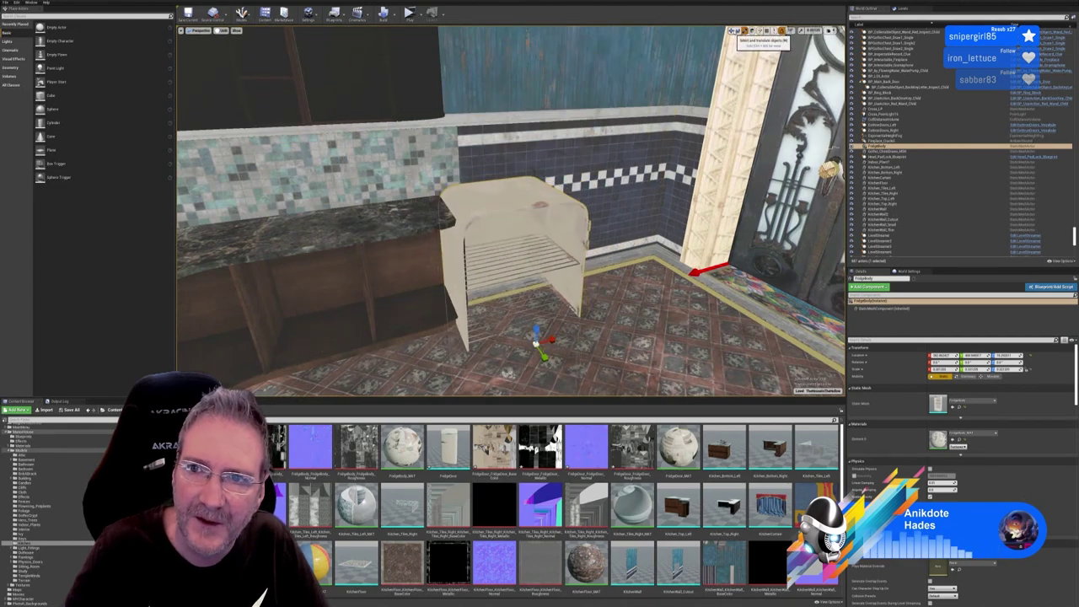
pyautogui.moveTo(535, 327); pyautogui.dragTo(586, 199)
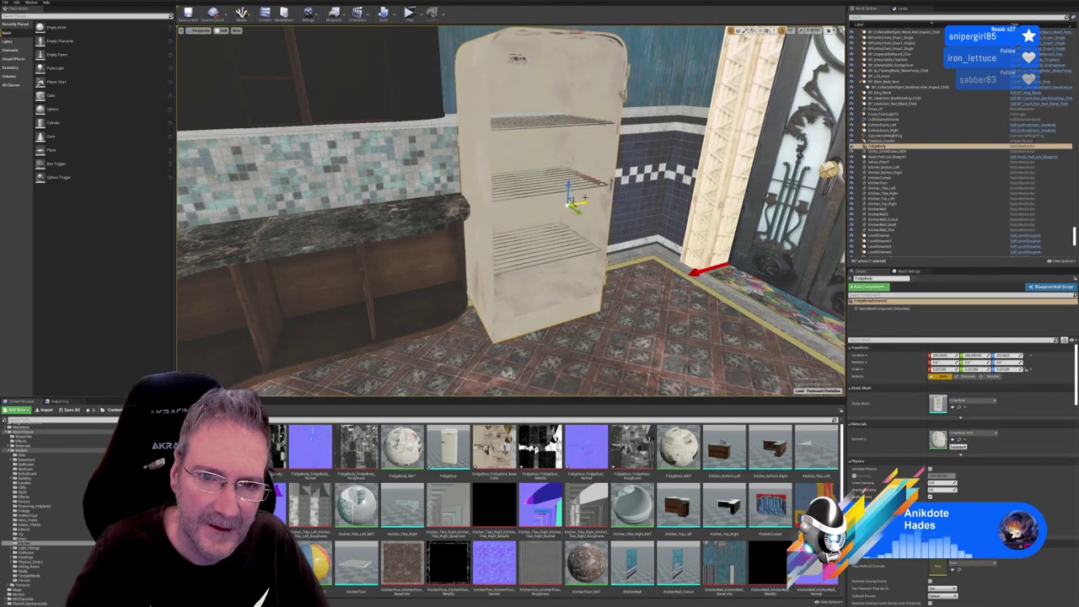
pyautogui.moveTo(571, 202); pyautogui.dragTo(594, 204, button='right')
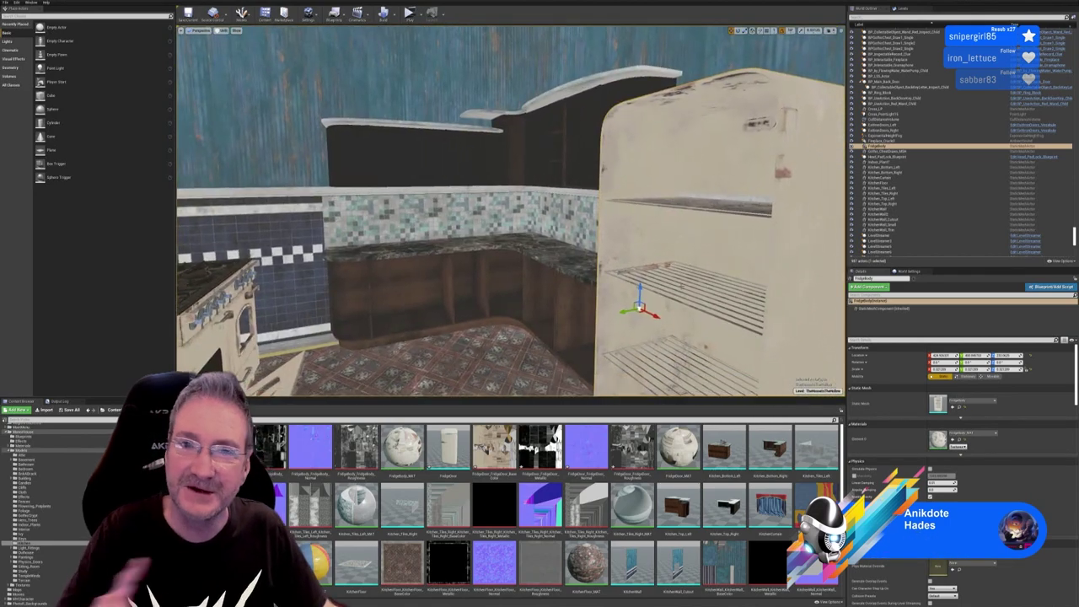
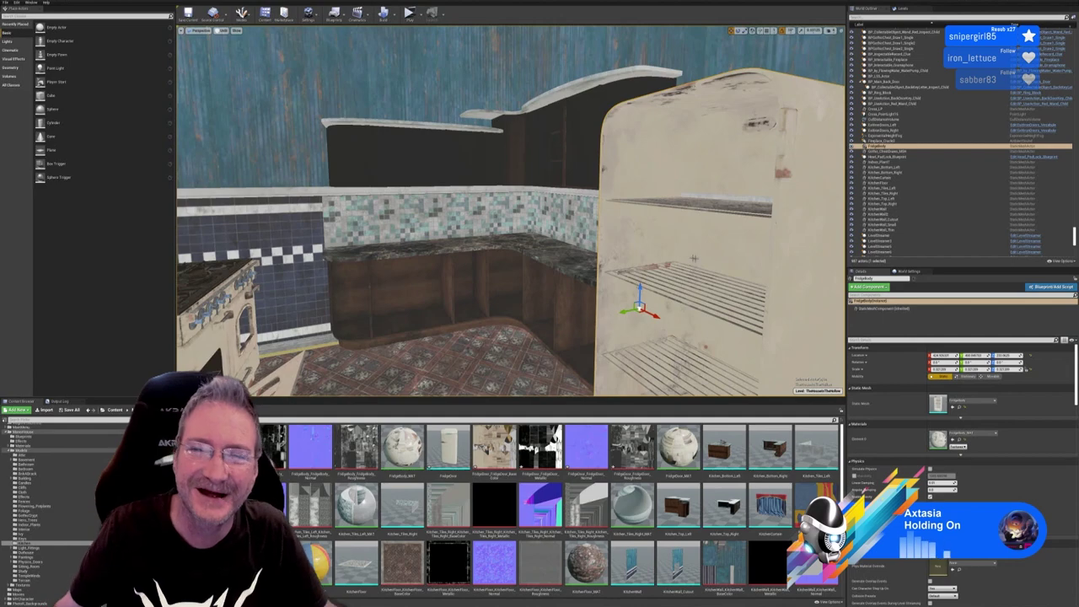
# Nudge the fridge body slightly forward, away from the tiled wall behind it
pyautogui.moveTo(682, 285); pyautogui.dragTo(607, 279, button='right')
pyautogui.press('w')
pyautogui.press('s')
pyautogui.press('d')
pyautogui.moveTo(408, 234); pyautogui.dragTo(403, 240, button='right')
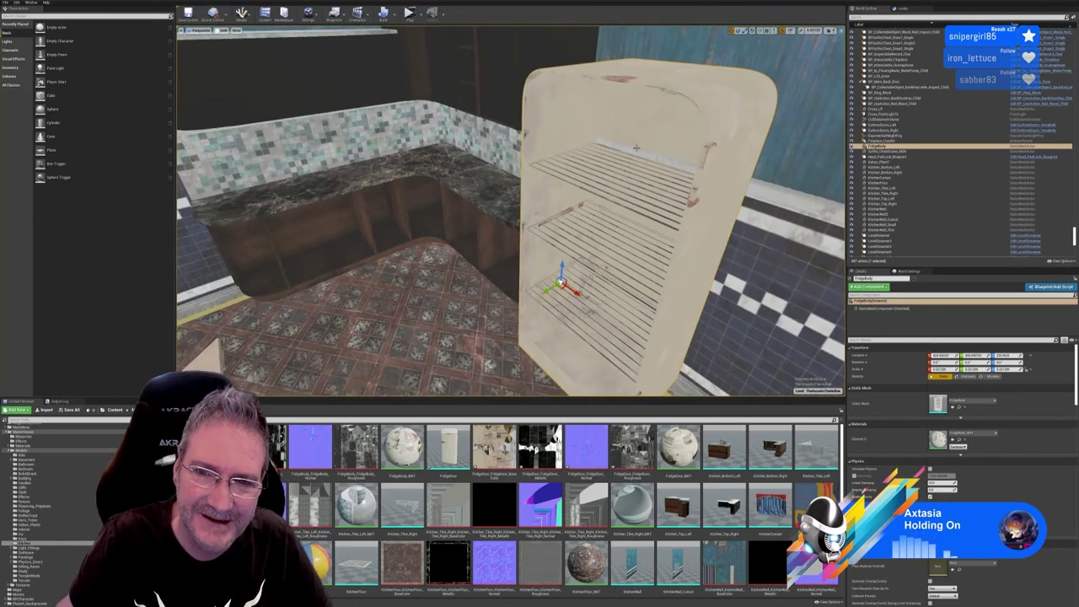
pyautogui.moveTo(551, 287); pyautogui.dragTo(544, 293)
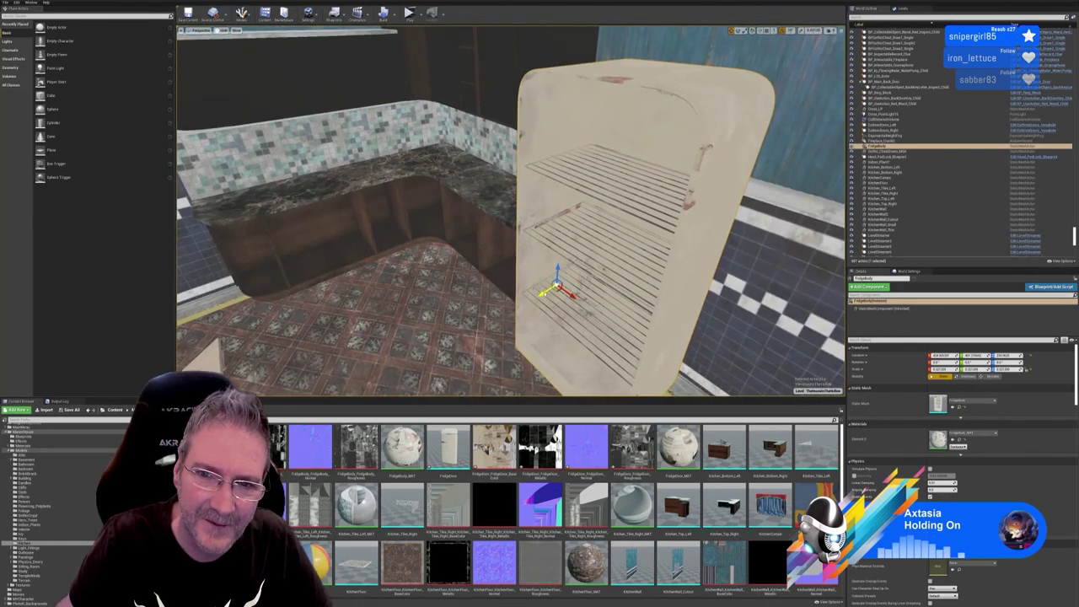
# Shrink the fridge body a little further, seat it on the floor, and shift it away from the counter end toward the ornate doors
pyautogui.moveTo(409, 239)
pyautogui.mouseDown(button='right')
pyautogui.moveTo(358, 239)
pyautogui.moveTo(421, 240)
pyautogui.mouseUp(button='right')
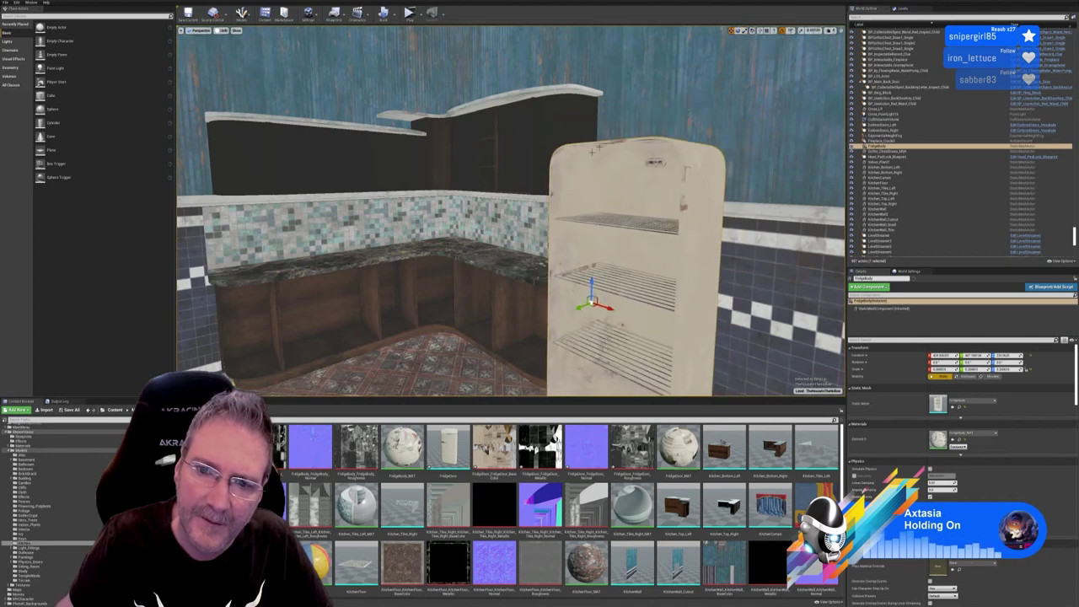
pyautogui.moveTo(592, 152); pyautogui.dragTo(618, 206, button='right')
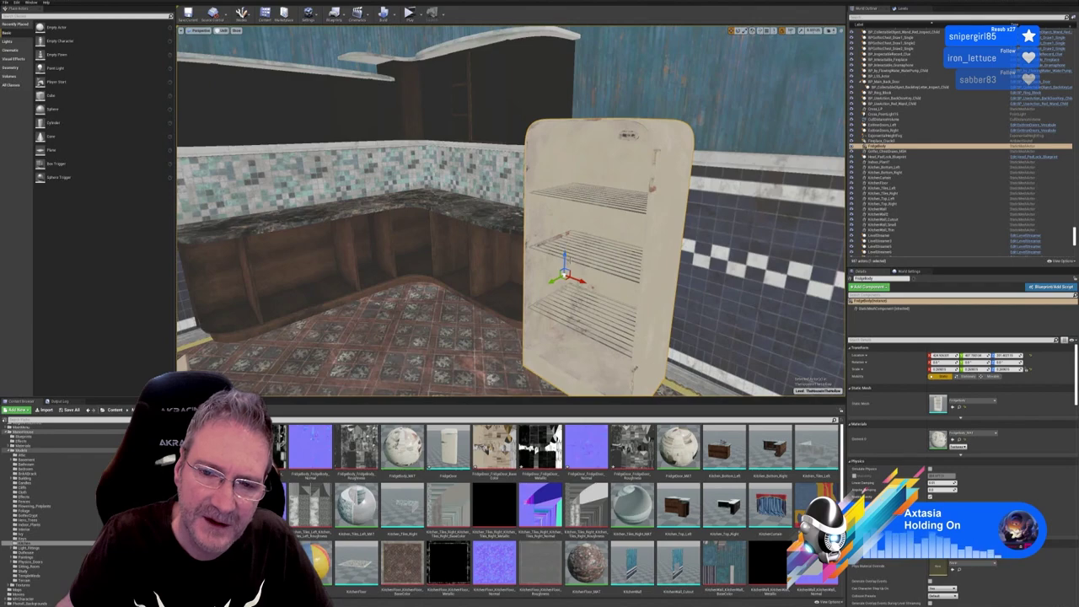
pyautogui.moveTo(618, 206); pyautogui.dragTo(514, 181, button='right')
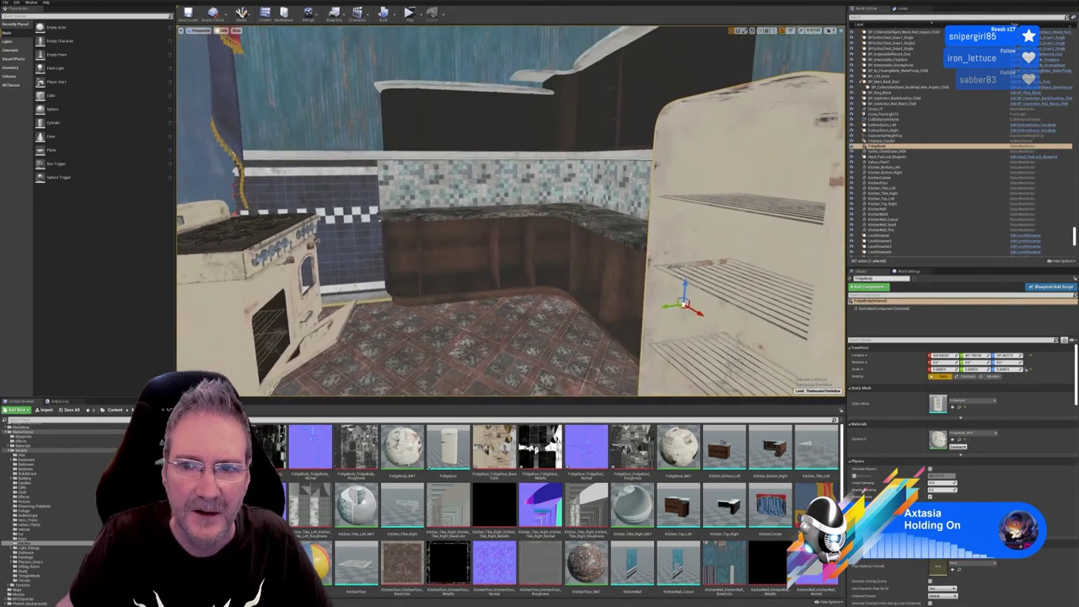
pyautogui.moveTo(338, 243); pyautogui.dragTo(506, 290, button='right')
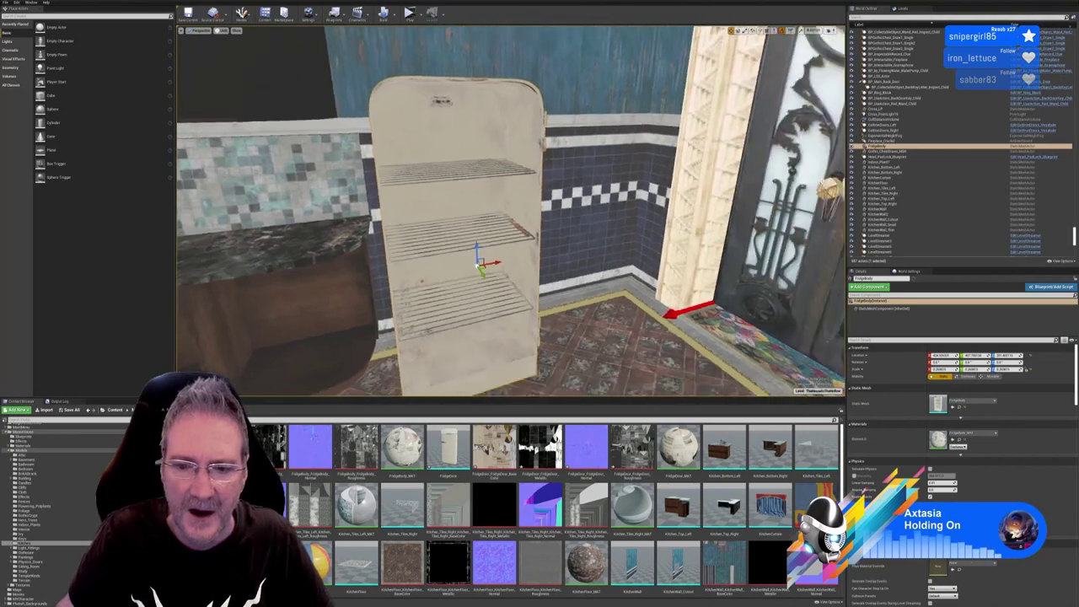
pyautogui.moveTo(439, 241); pyautogui.dragTo(413, 253, button='right')
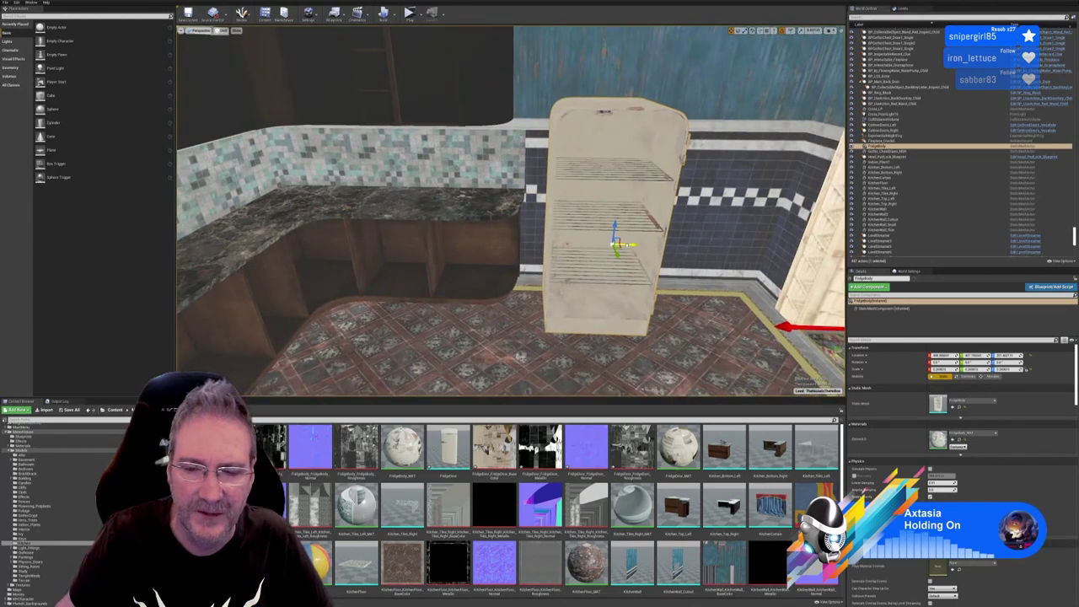
pyautogui.moveTo(413, 253); pyautogui.dragTo(307, 266, button='right')
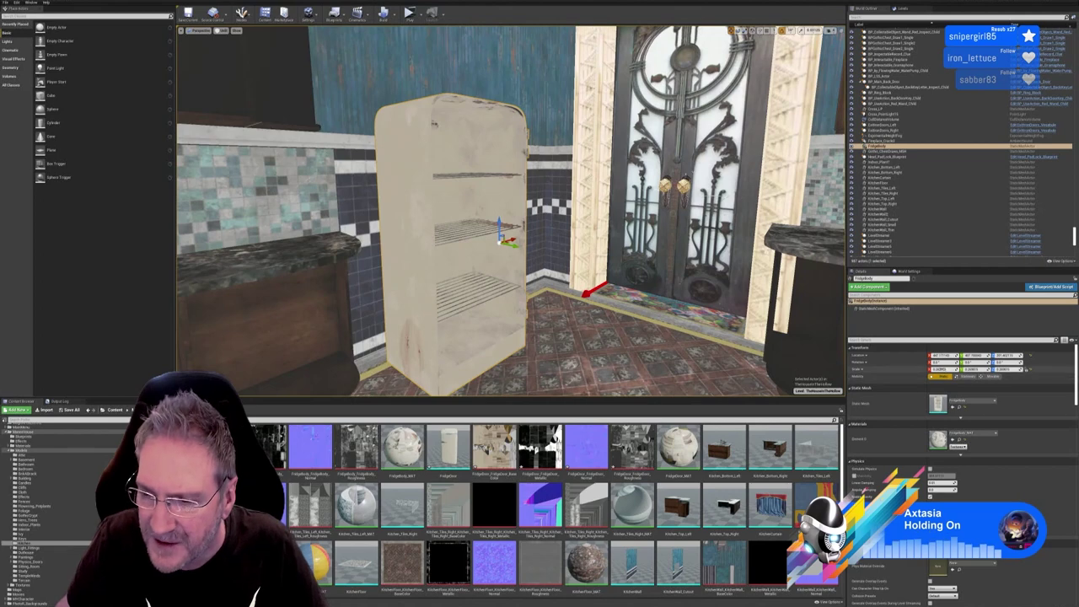
# Add the fridge door mesh to the level and set its X, Y and Z scale to match the fridge body's, about 0.27
pyautogui.click(941, 369)
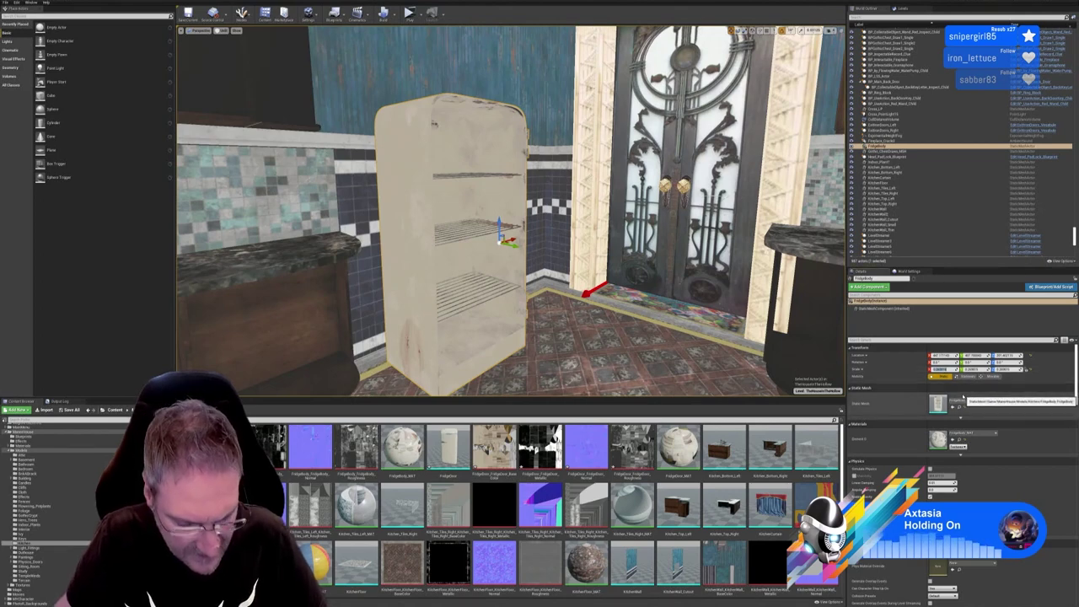
pyautogui.moveTo(539, 337); pyautogui.dragTo(540, 362, button='right')
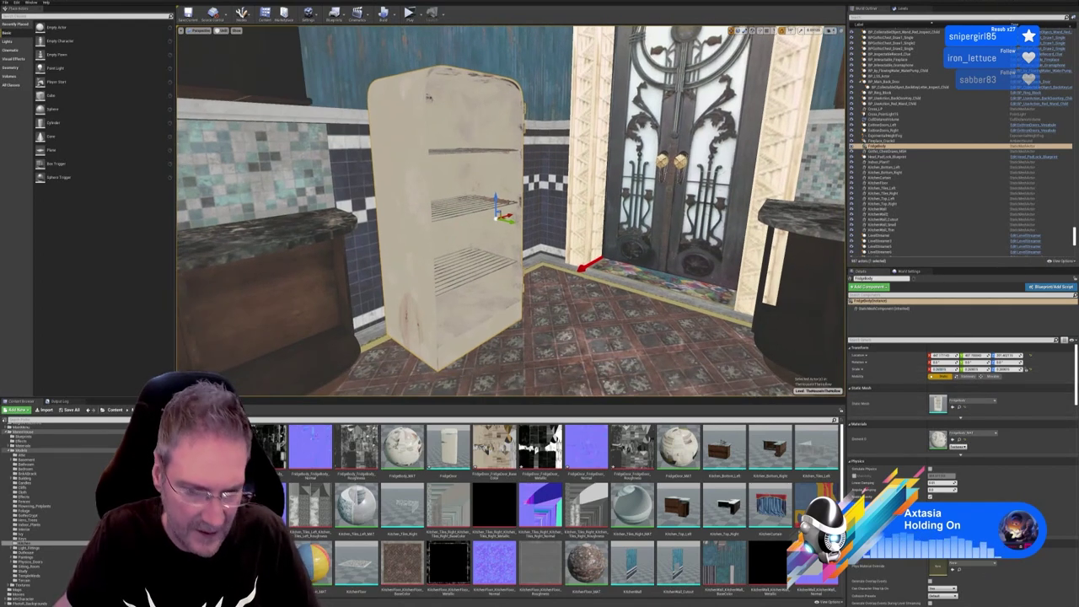
pyautogui.press('Escape')
pyautogui.moveTo(448, 451); pyautogui.dragTo(543, 359)
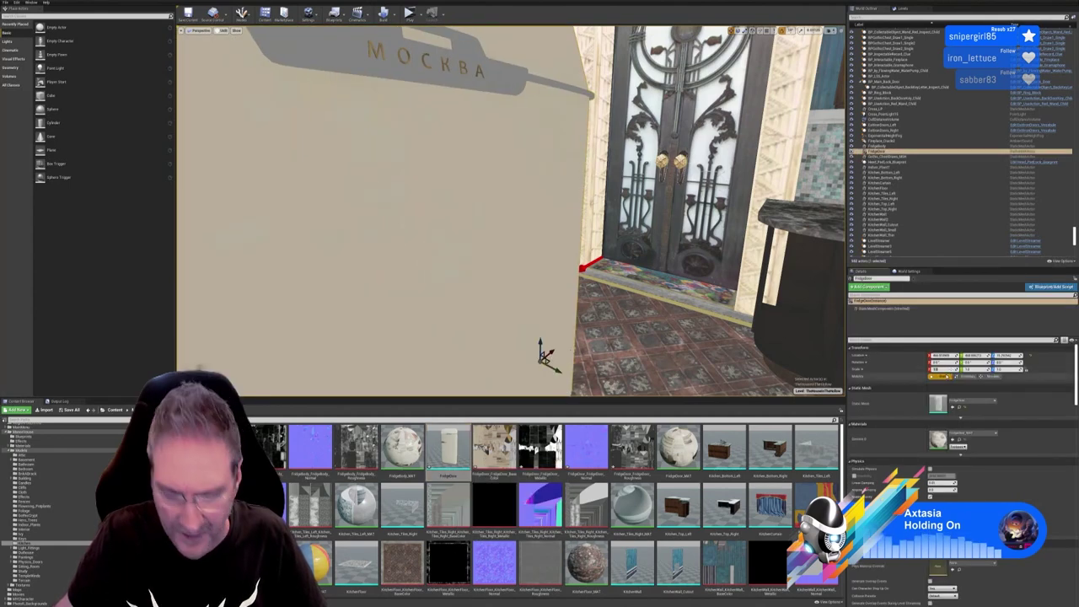
pyautogui.write('0.269815')
pyautogui.click(973, 369)
pyautogui.write('0.269815')
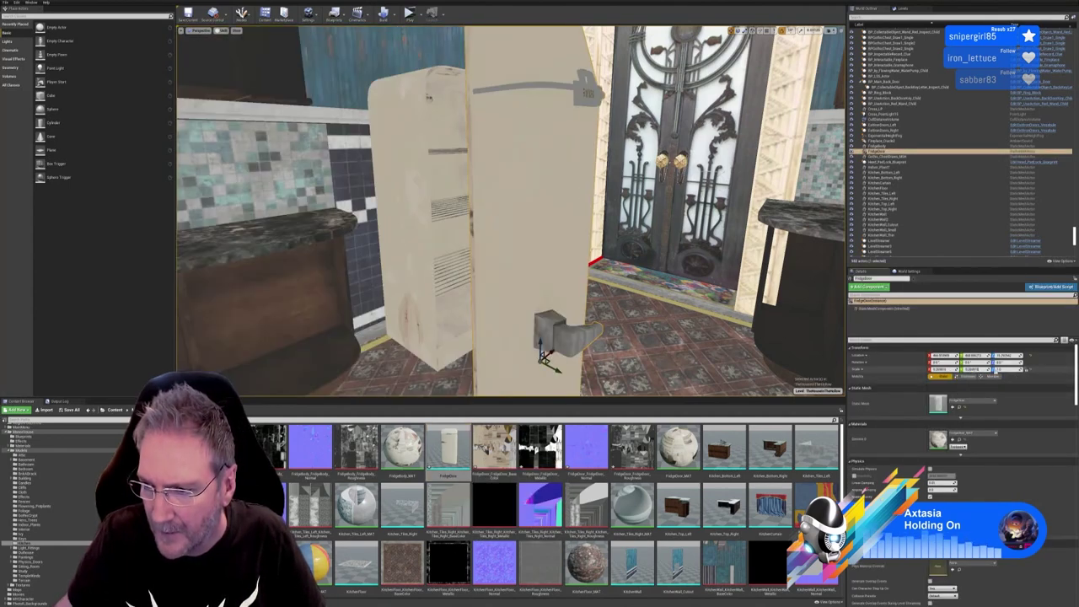
pyautogui.click(1003, 369)
pyautogui.write('0.268815')
pyautogui.press('Return')
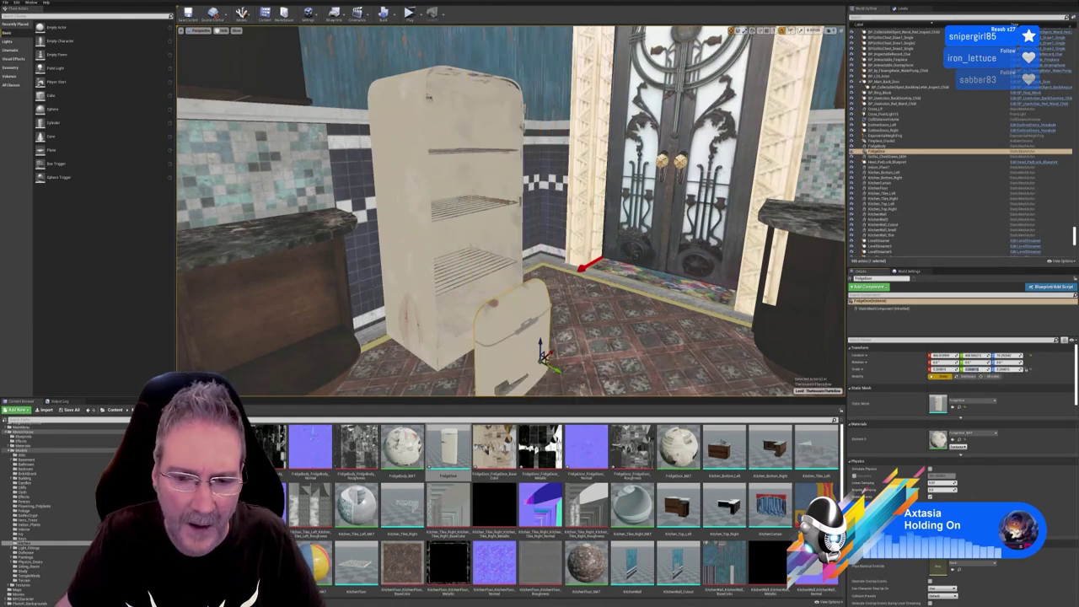
# Raise the fridge door and move it along both horizontal axes onto the front opening of the fridge body
pyautogui.moveTo(542, 353); pyautogui.dragTo(543, 205)
pyautogui.moveTo(544, 204); pyautogui.dragTo(573, 248, button='right')
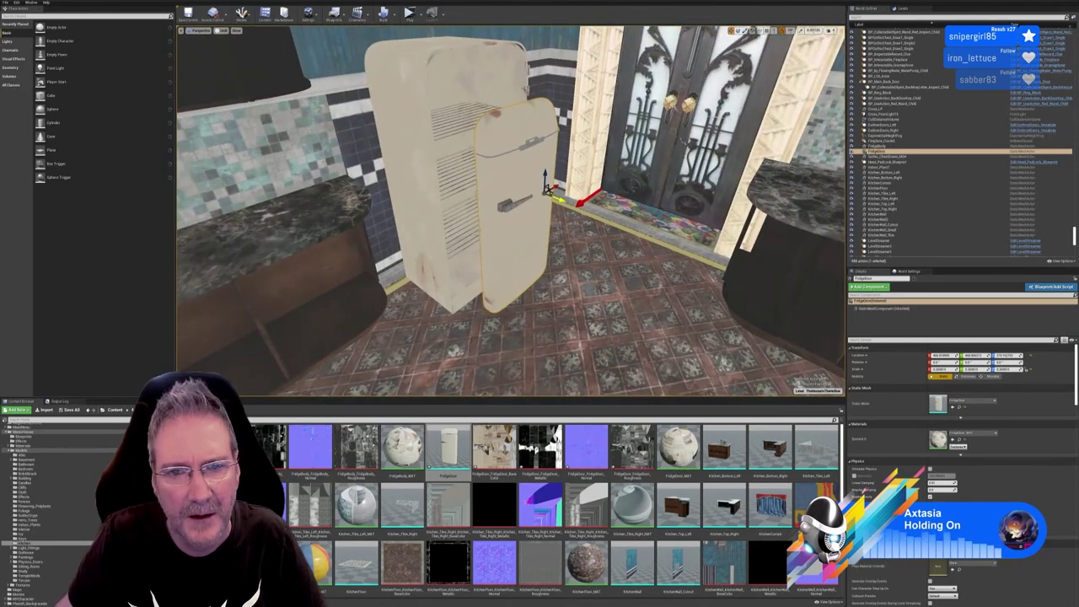
pyautogui.moveTo(559, 199); pyautogui.dragTo(506, 178)
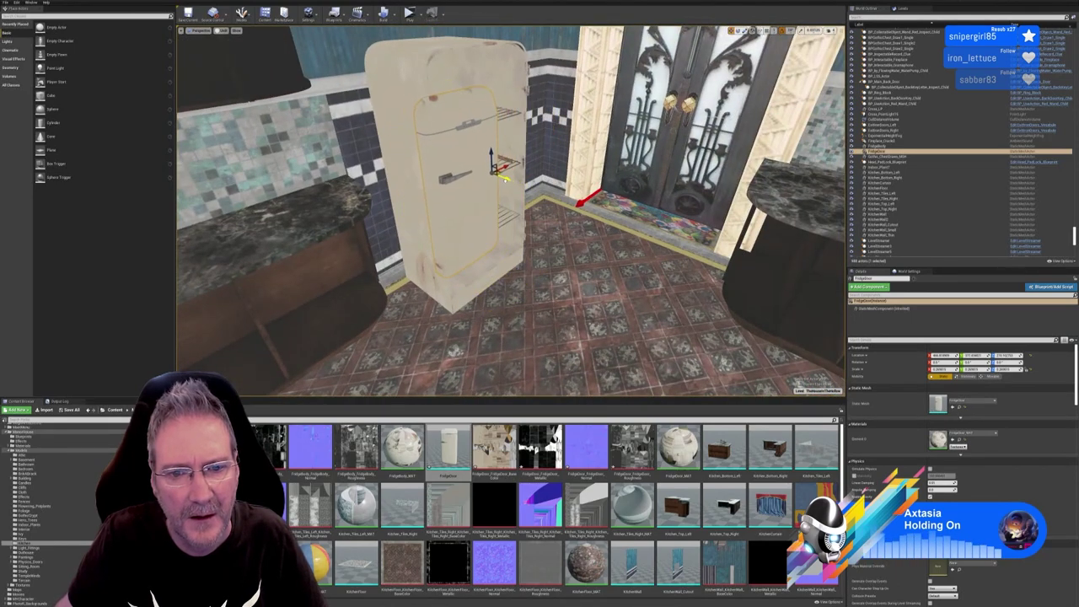
pyautogui.moveTo(965, 355); pyautogui.dragTo(970, 355)
pyautogui.moveTo(508, 166); pyautogui.dragTo(527, 159)
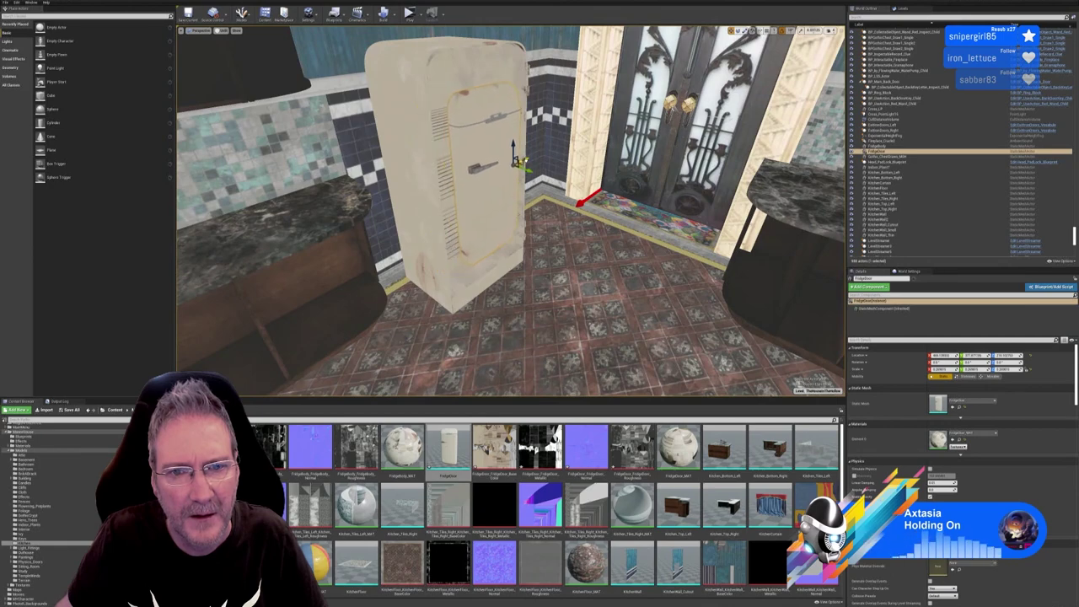
pyautogui.moveTo(524, 160); pyautogui.dragTo(464, 168, button='right')
pyautogui.moveTo(581, 210); pyautogui.dragTo(559, 159, button='right')
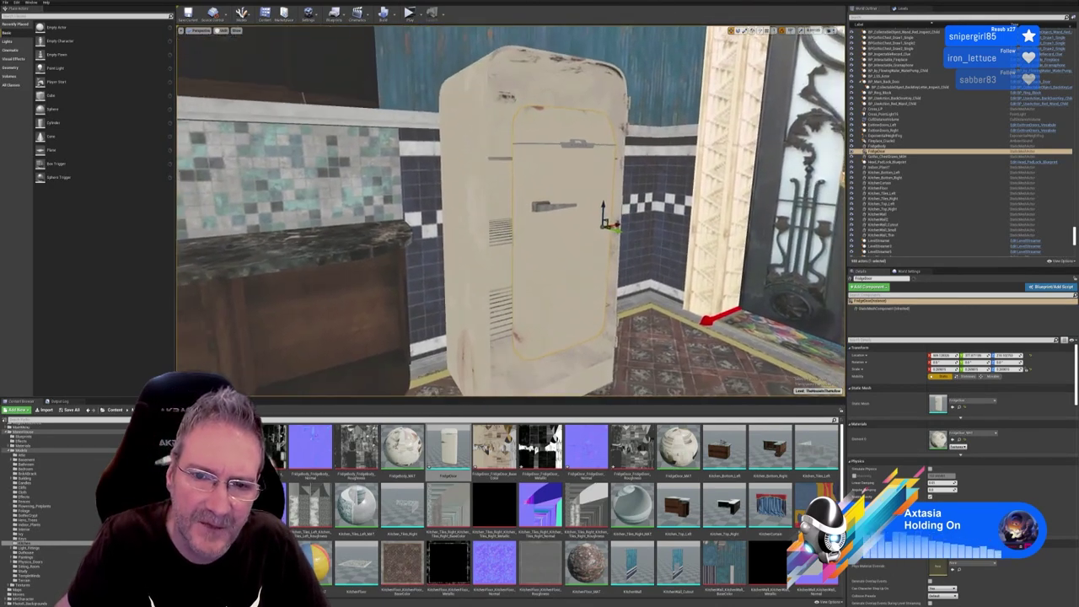
# Compare the fridge body's and fridge door's scale values and check how the door fits the opening
pyautogui.click(477, 185)
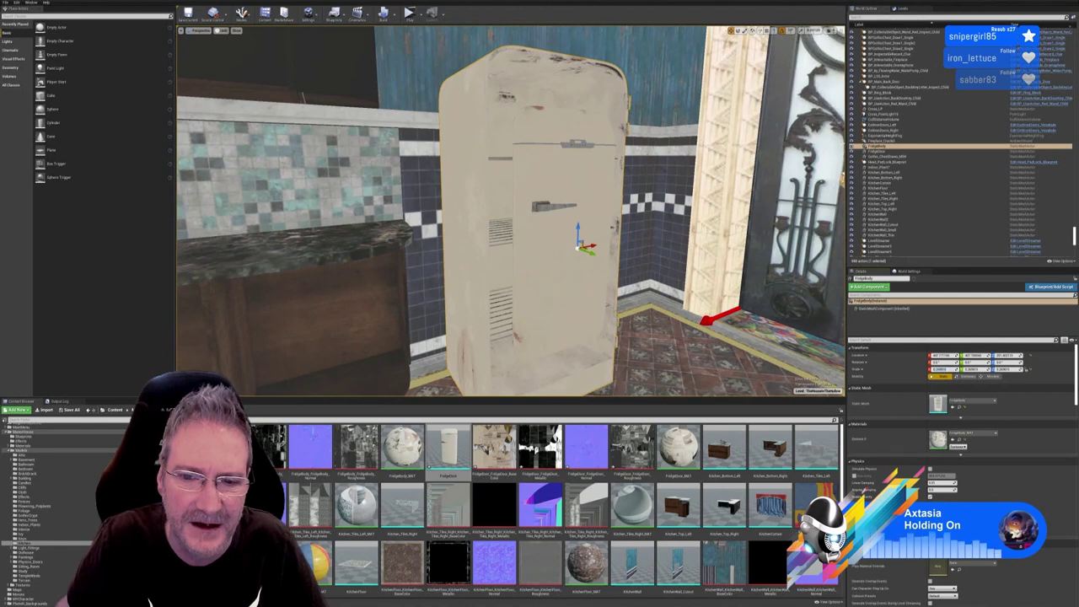
pyautogui.click(876, 151)
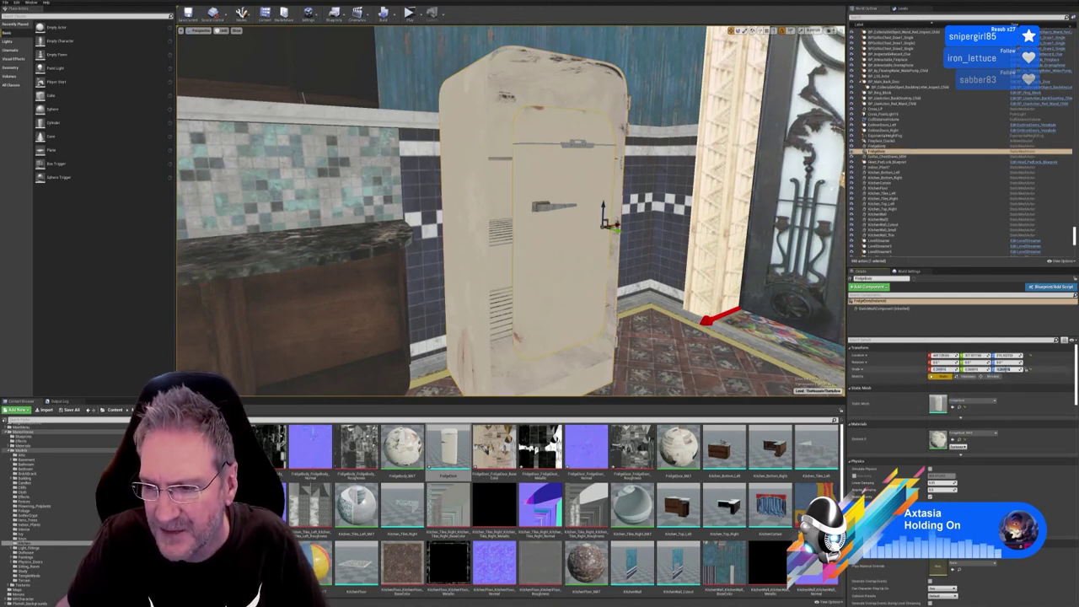
pyautogui.moveTo(706, 310); pyautogui.dragTo(683, 288, button='right')
pyautogui.press('s')
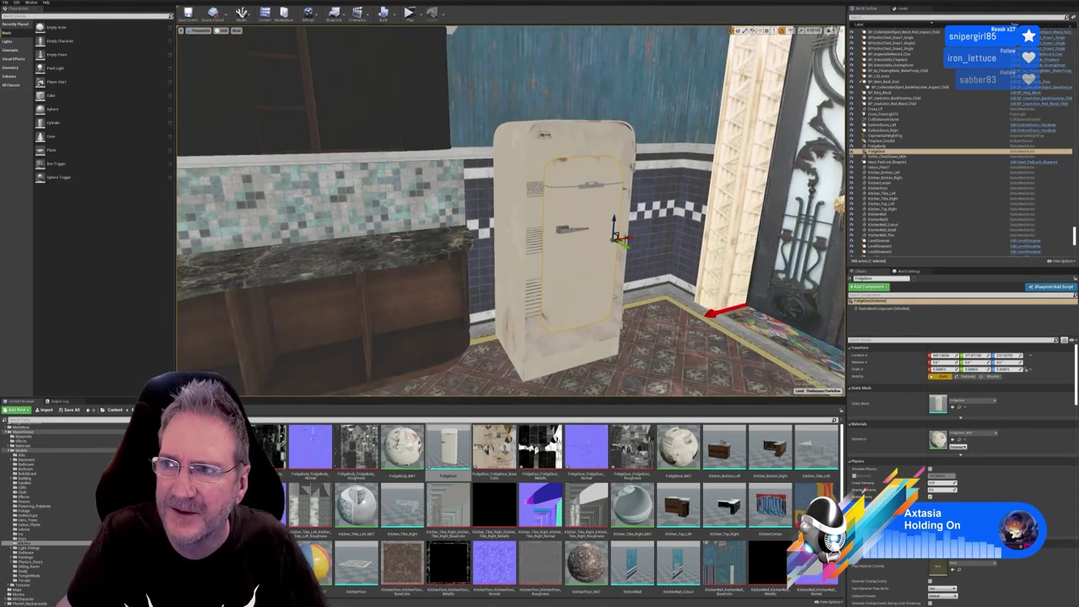
# Switch to 3ds Max, exit isolation of the yellow wall tile object, deselect it, and bring the whole kitchen scene into view
pyautogui.press('super+d')
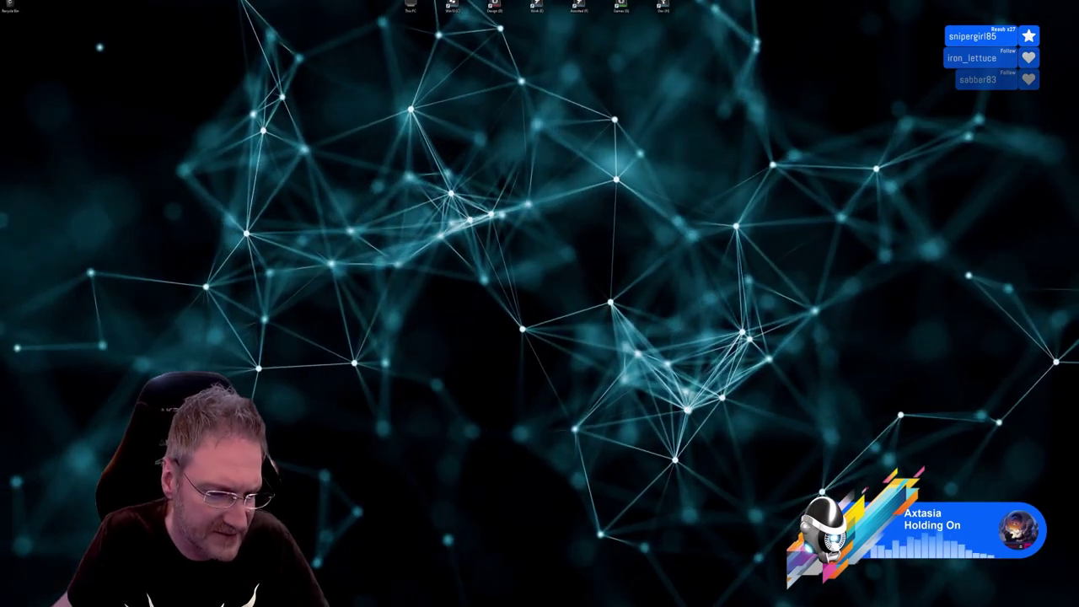
pyautogui.hotkey('alt', 'Tab')
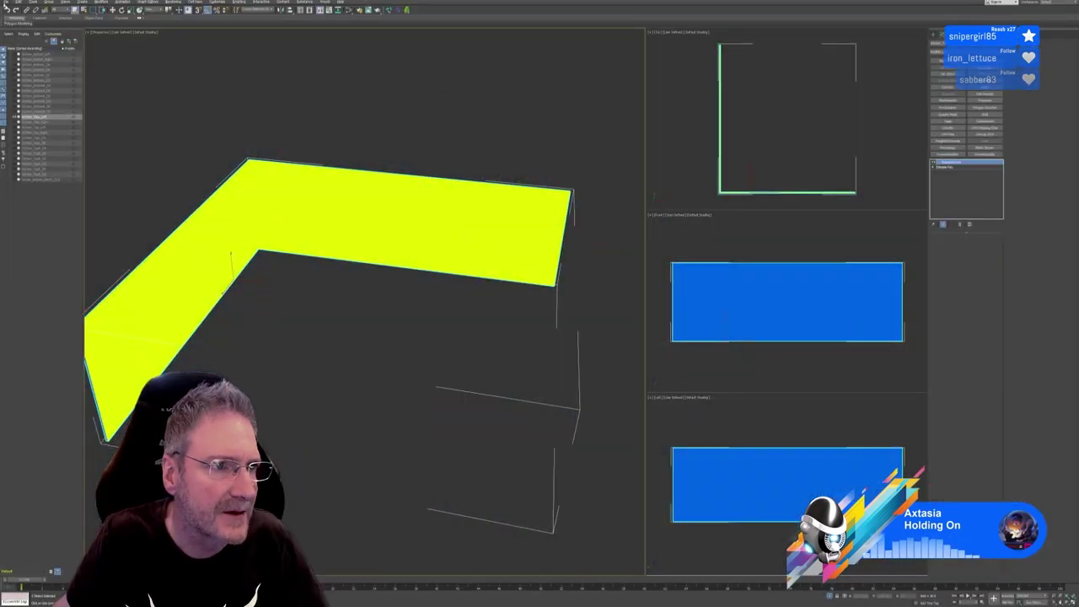
pyautogui.click(827, 596)
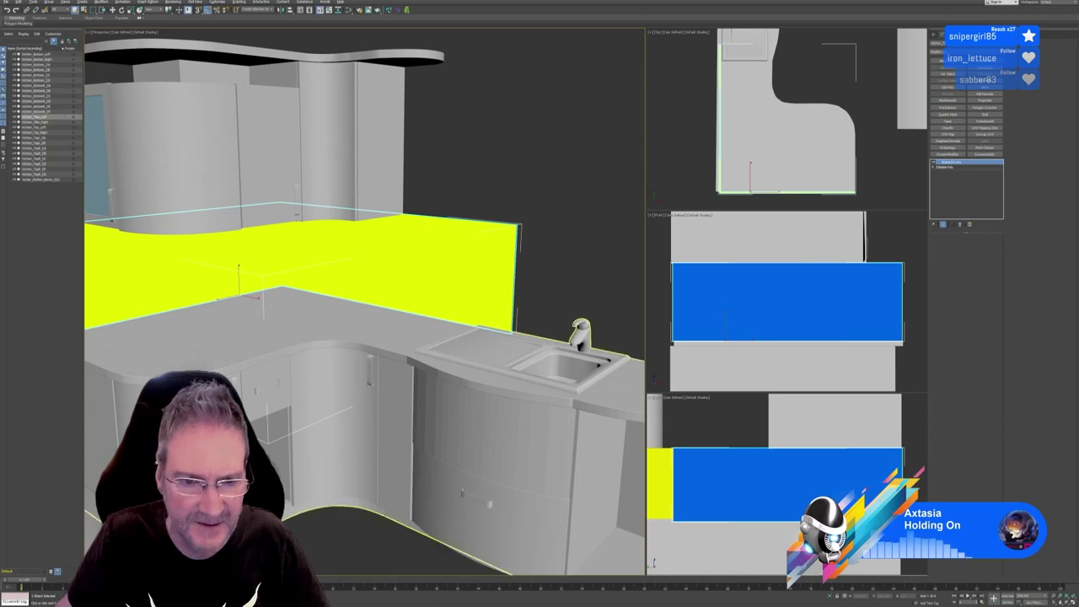
pyautogui.scroll(-4, 414, 410)
pyautogui.click(163, 113)
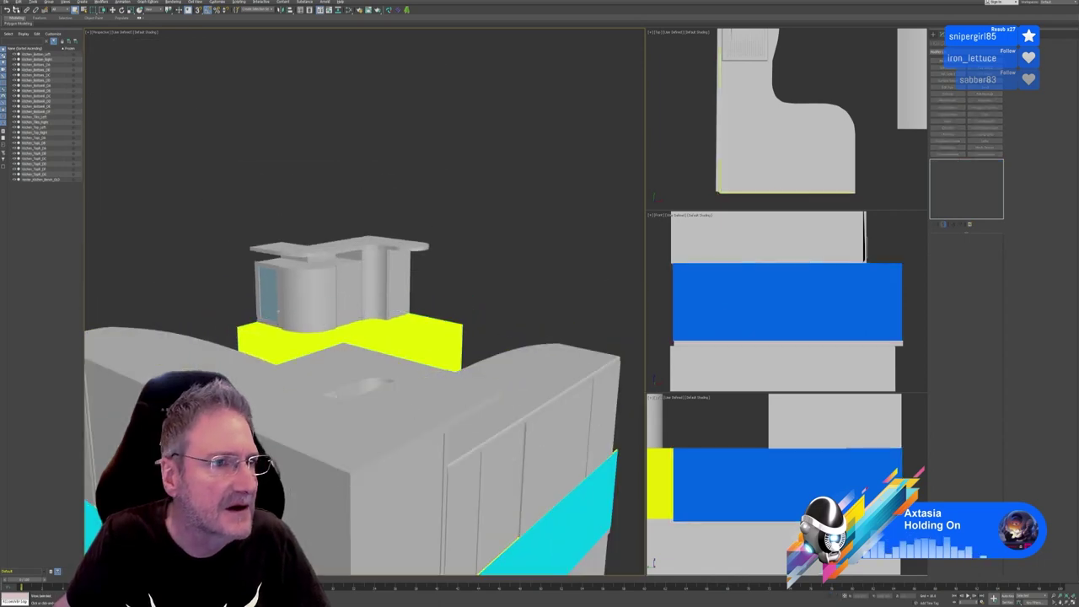
pyautogui.keyDown('alt'); pyautogui.moveTo(292, 232); pyautogui.dragTo(348, 279, button='middle'); pyautogui.keyUp('alt')
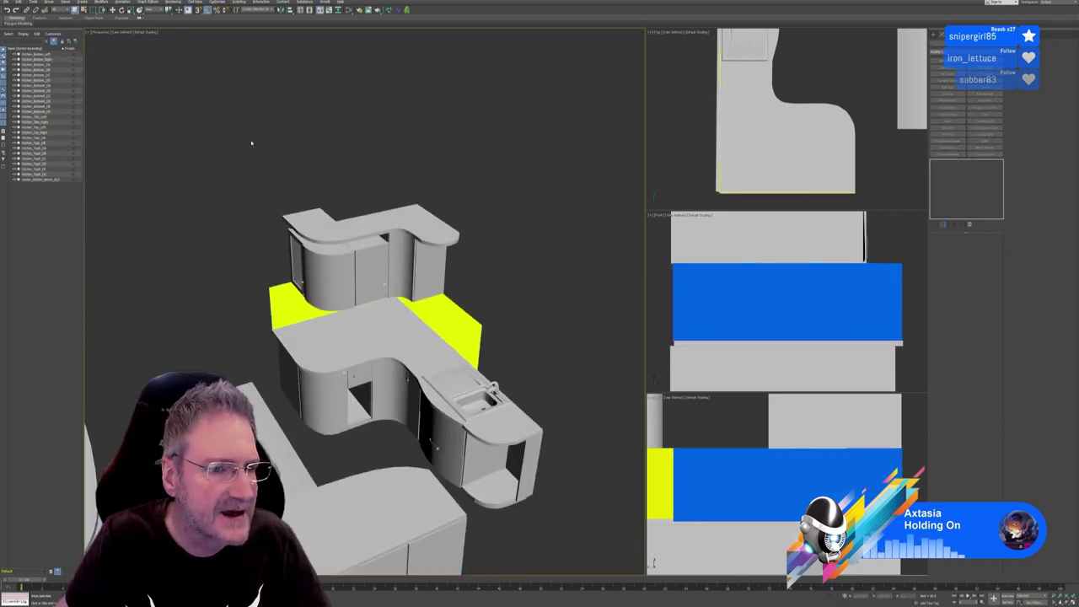
pyautogui.moveTo(252, 143); pyautogui.dragTo(295, 83, button='middle')
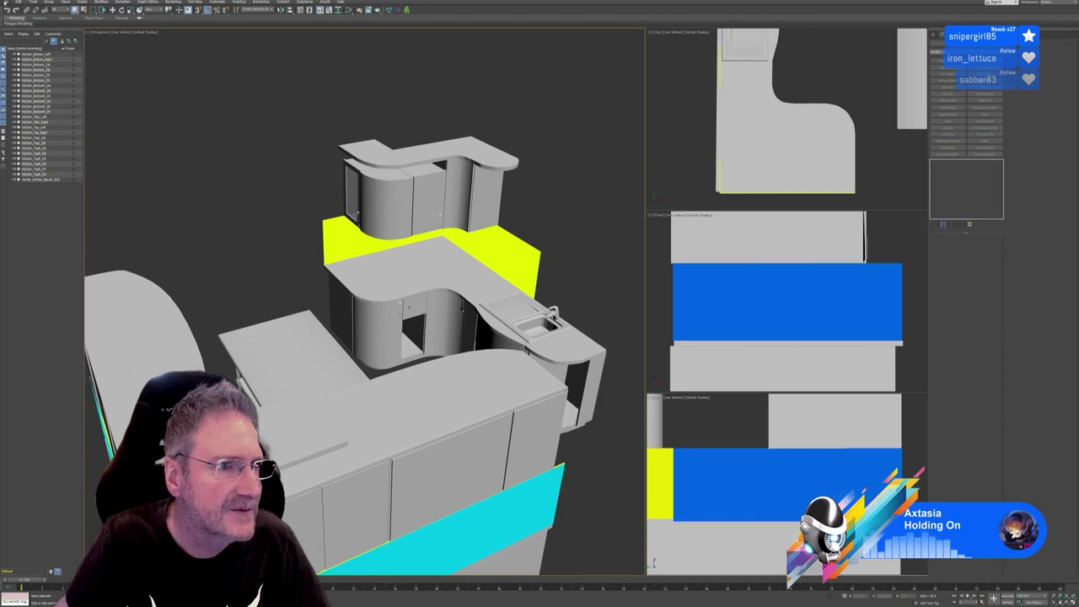
# Save the kitchen scene and open the OldFridge scene file from the Old Fridge folder
pyautogui.click(6, 3)
pyautogui.click(19, 46)
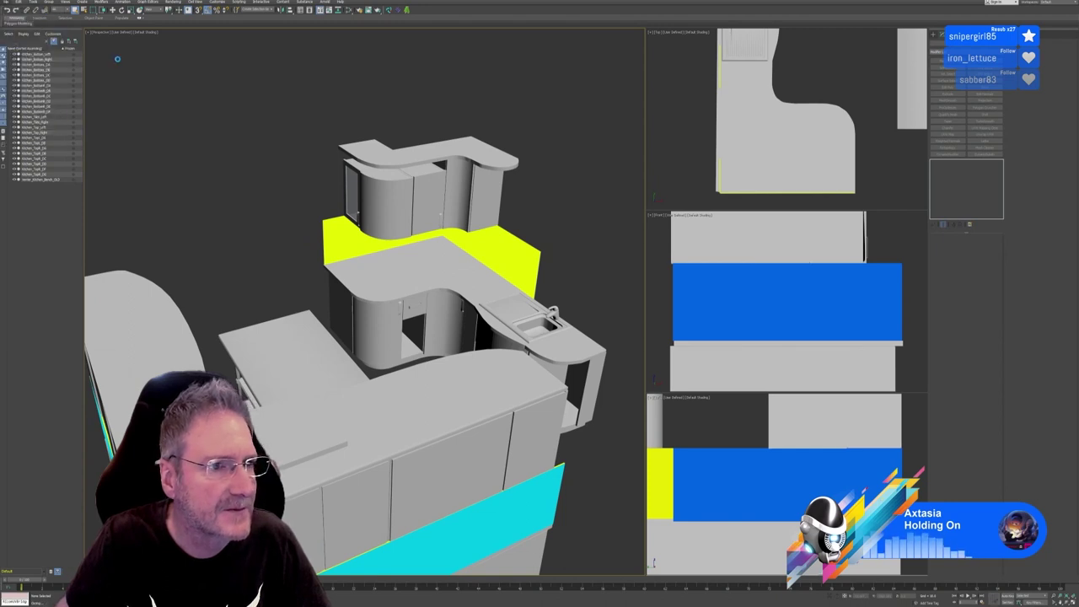
pyautogui.click(7, 3)
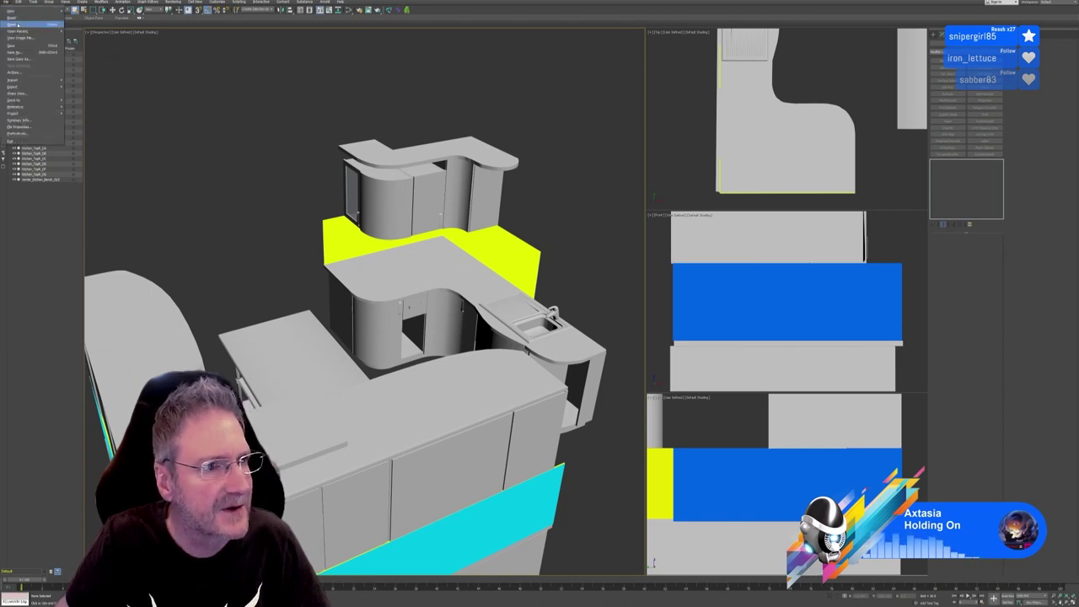
pyautogui.click(17, 25)
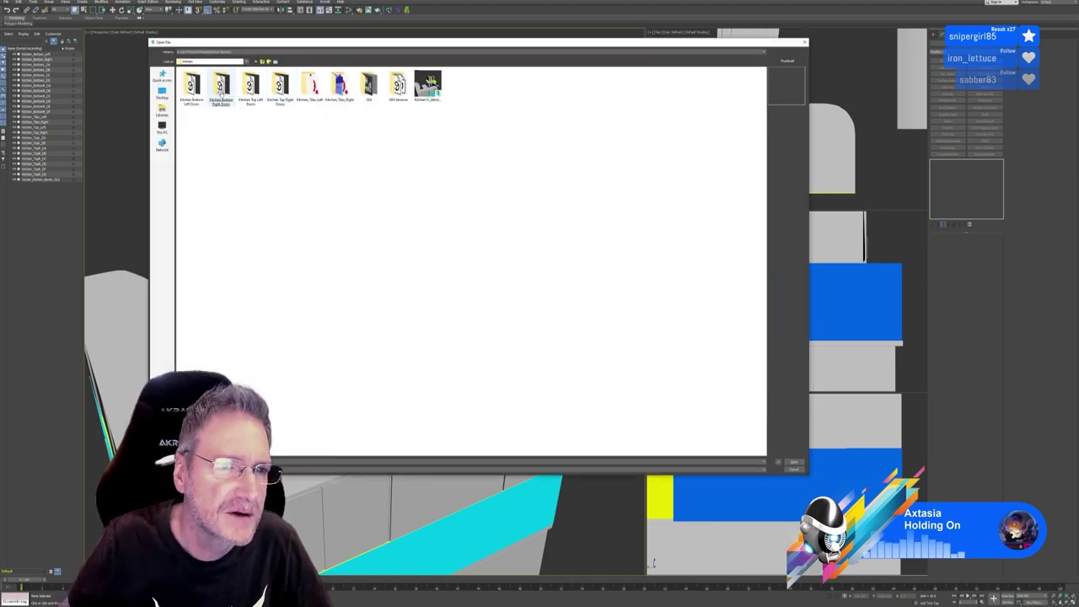
pyautogui.press('BackSpace')
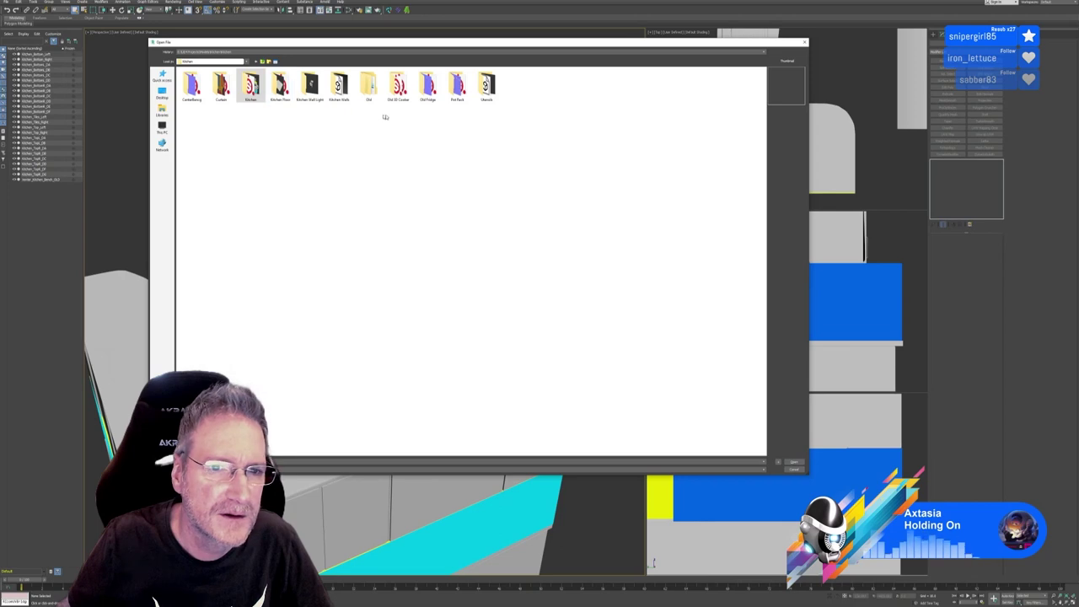
pyautogui.doubleClick(427, 88)
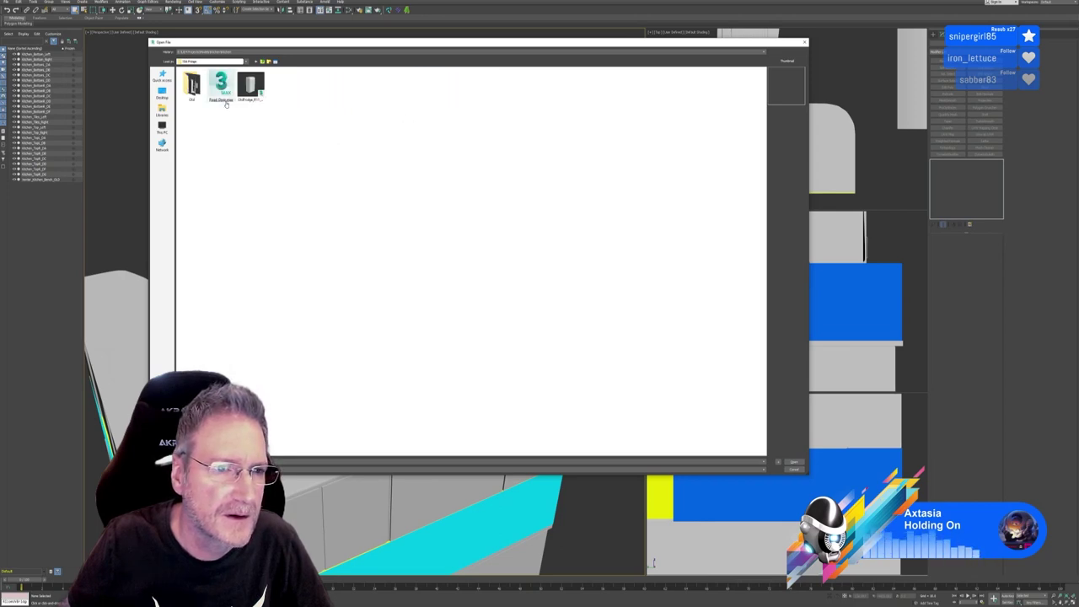
pyautogui.click(251, 87)
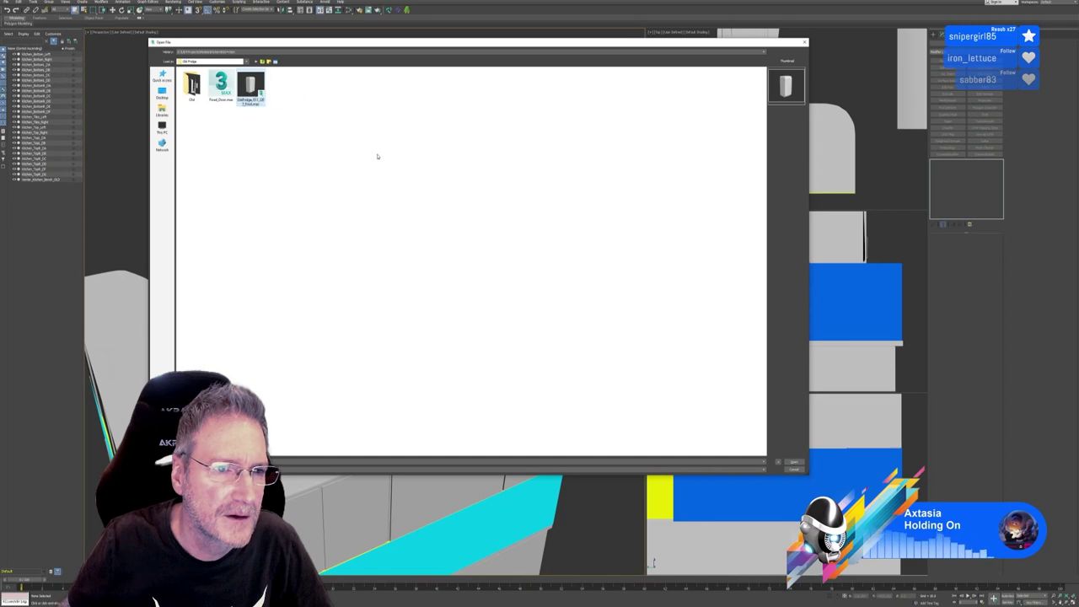
pyautogui.press('Return')
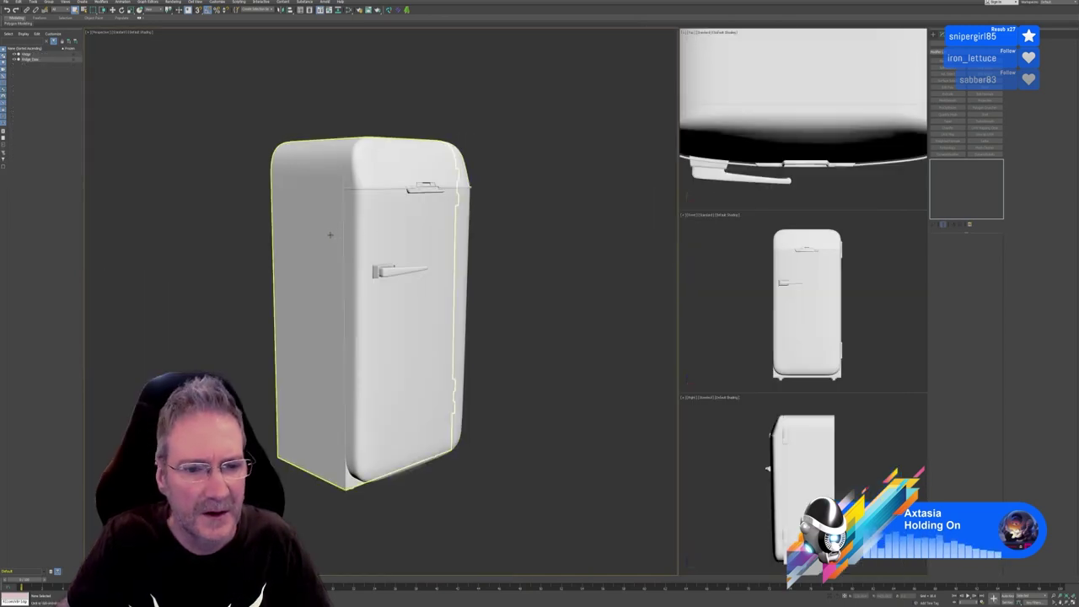
# Reset the transforms of the fridge body and the fridge door with Reset XForm
pyautogui.click(401, 242)
pyautogui.click(980, 34)
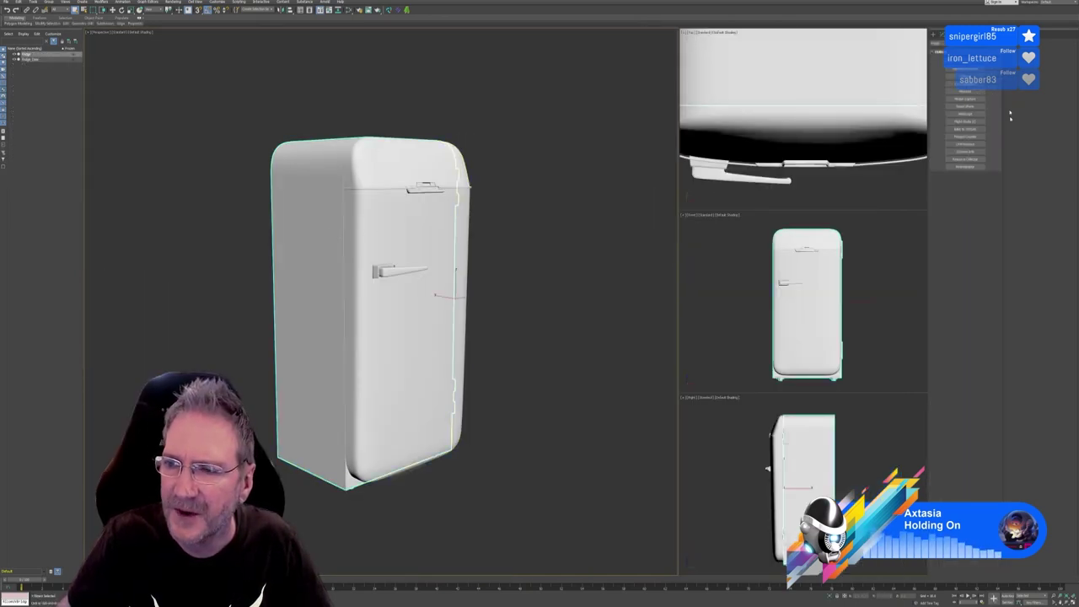
pyautogui.click(965, 107)
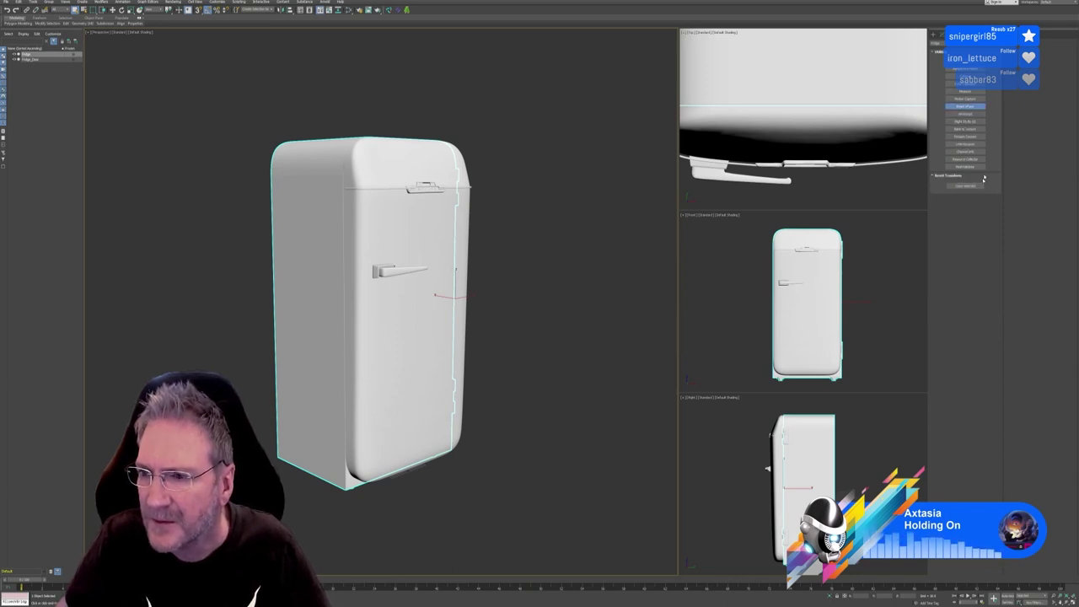
pyautogui.click(428, 181)
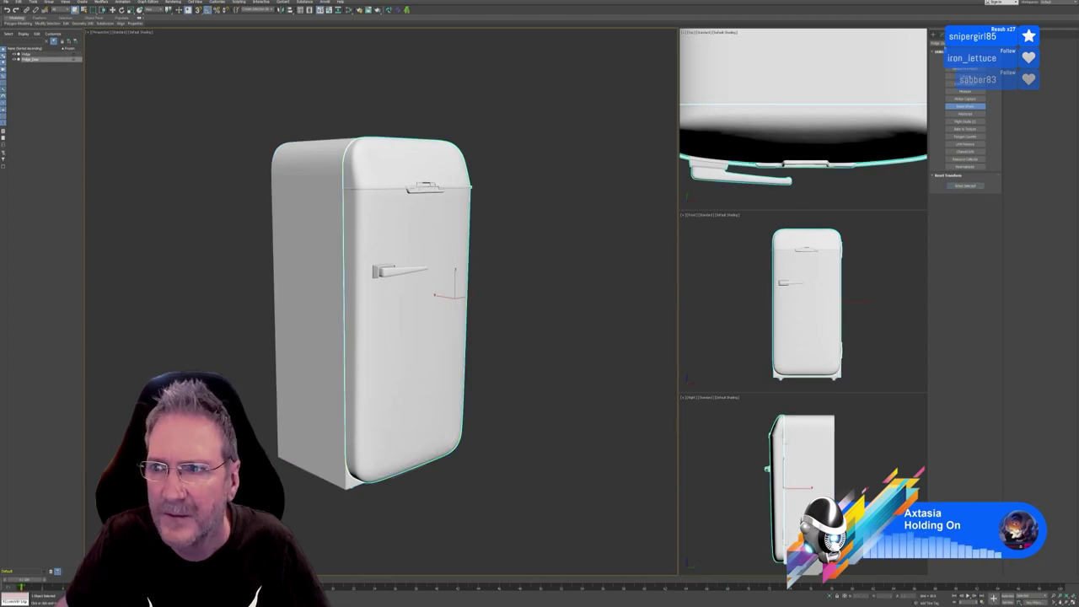
# Collapse the whole modifier stacks of the fridge door and the fridge body to Editable Poly
pyautogui.click(942, 34)
pyautogui.rightClick(961, 165)
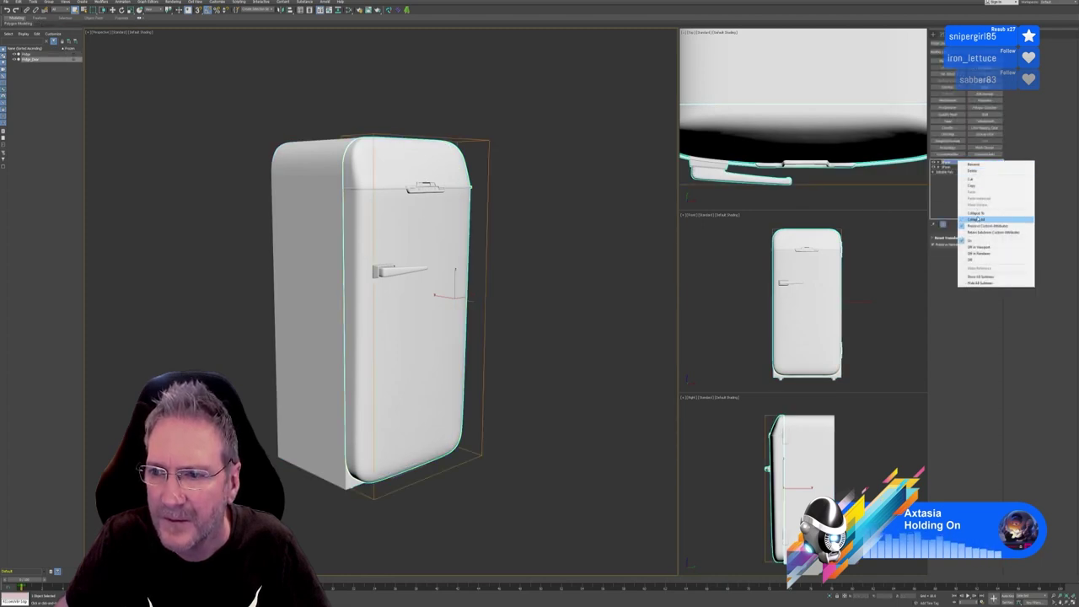
pyautogui.click(974, 220)
pyautogui.click(567, 321)
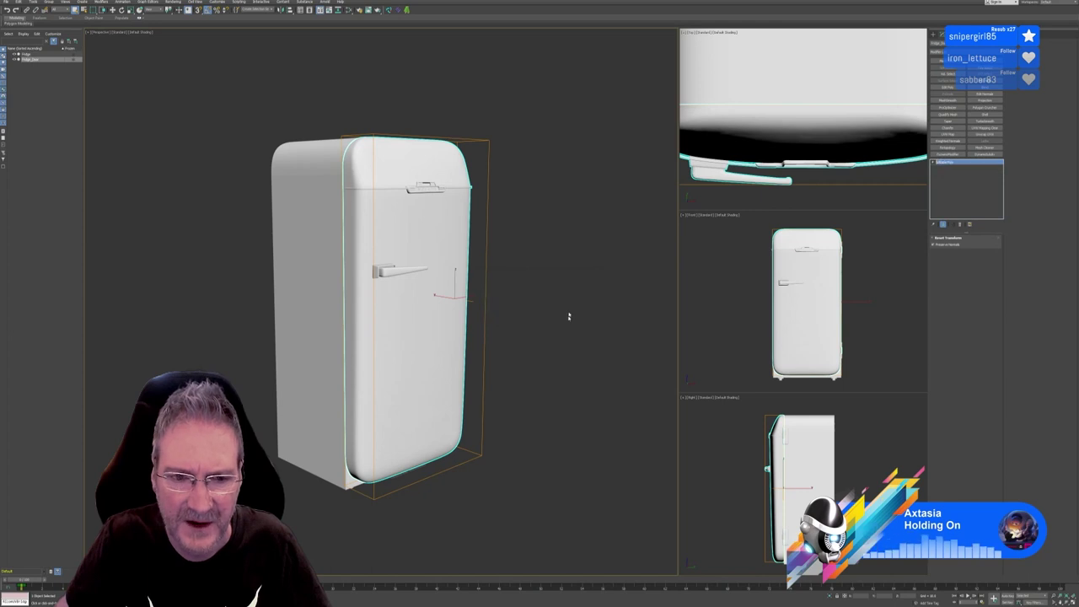
pyautogui.click(305, 190)
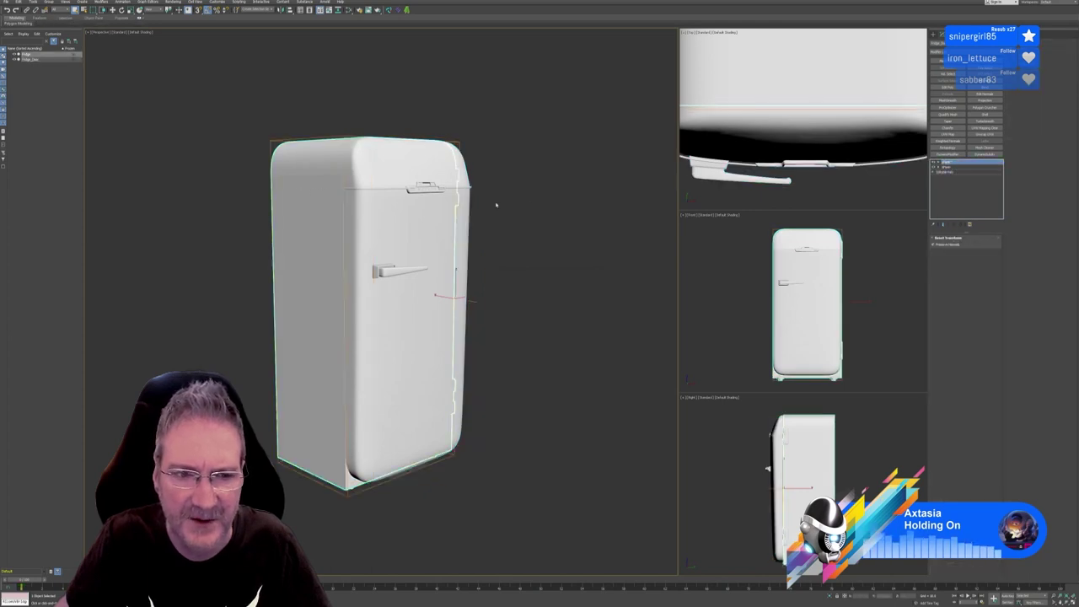
pyautogui.rightClick(953, 165)
pyautogui.click(973, 220)
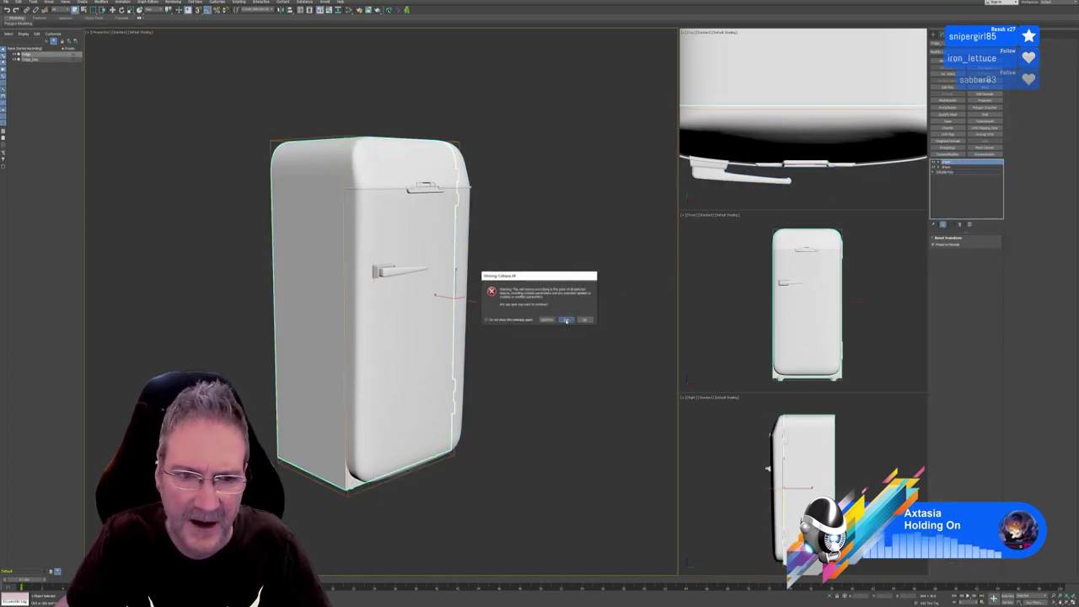
pyautogui.click(566, 321)
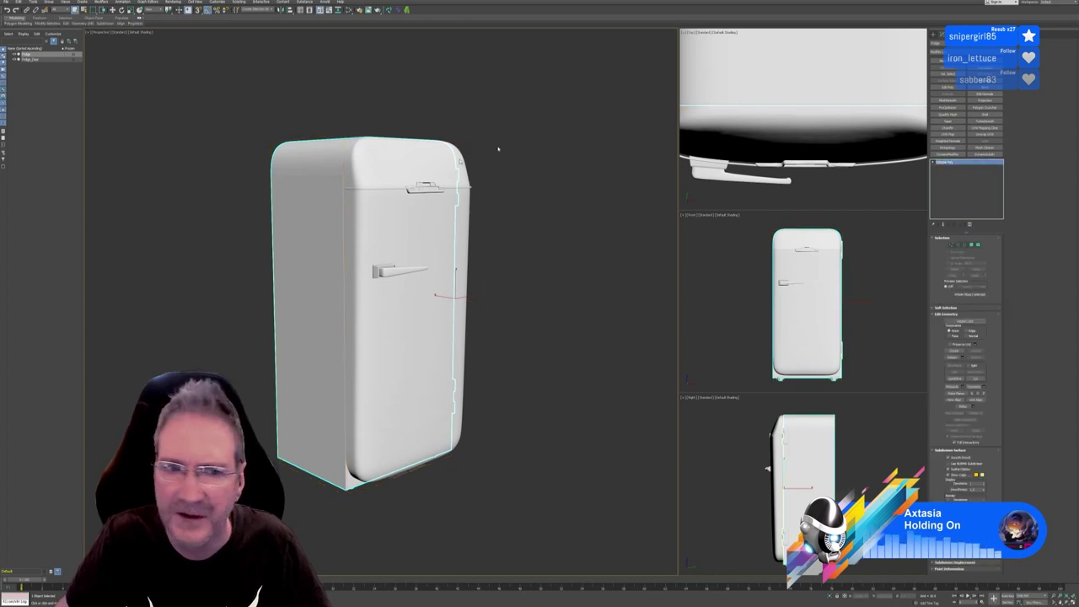
# Export only the fridge body to the Old Fridge folder, overwriting FridgeBody.fbx with the current FBX preset
pyautogui.click(5, 3)
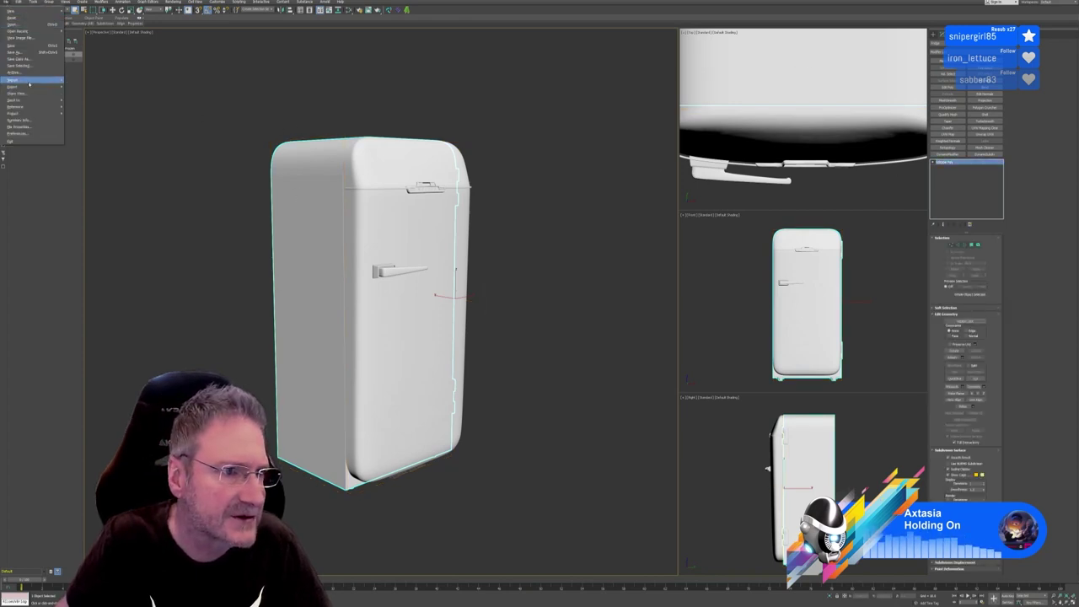
pyautogui.moveTo(34, 86)
pyautogui.click(85, 94)
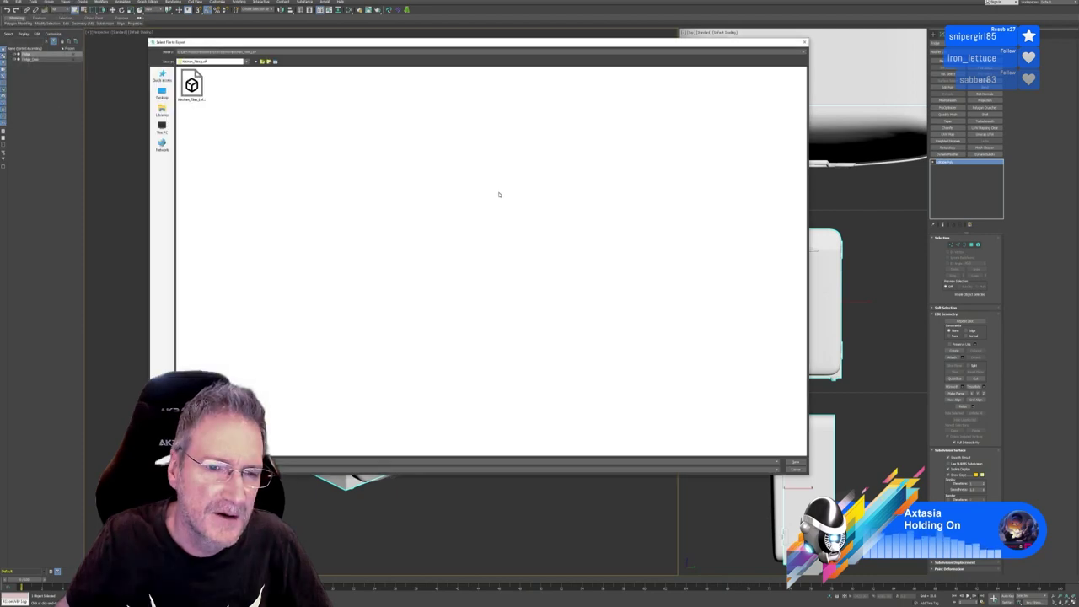
pyautogui.click(263, 62)
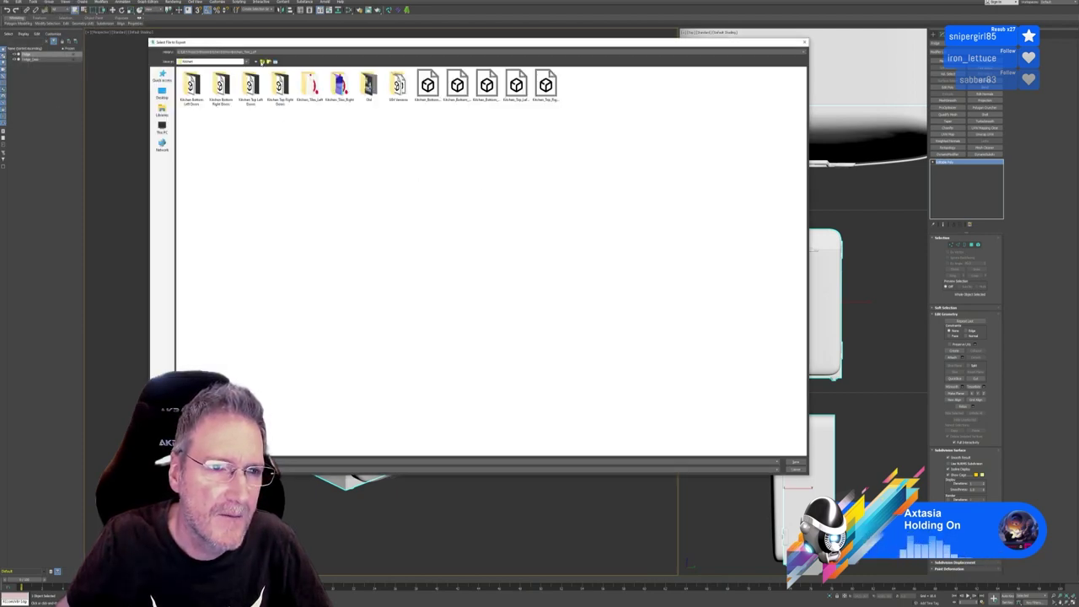
pyautogui.click(262, 63)
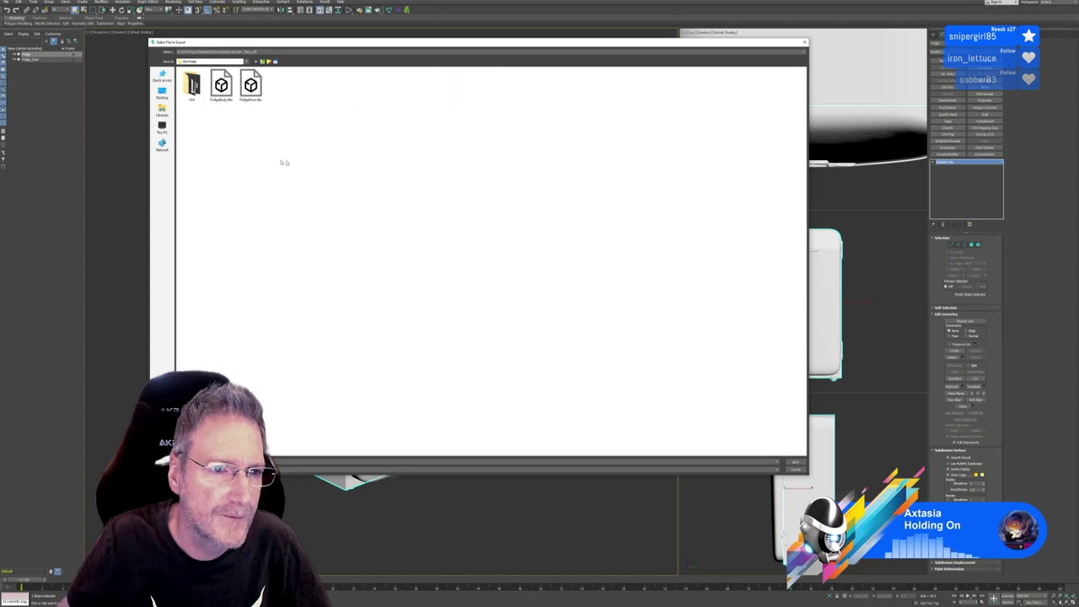
pyautogui.click(219, 97)
pyautogui.press('Return')
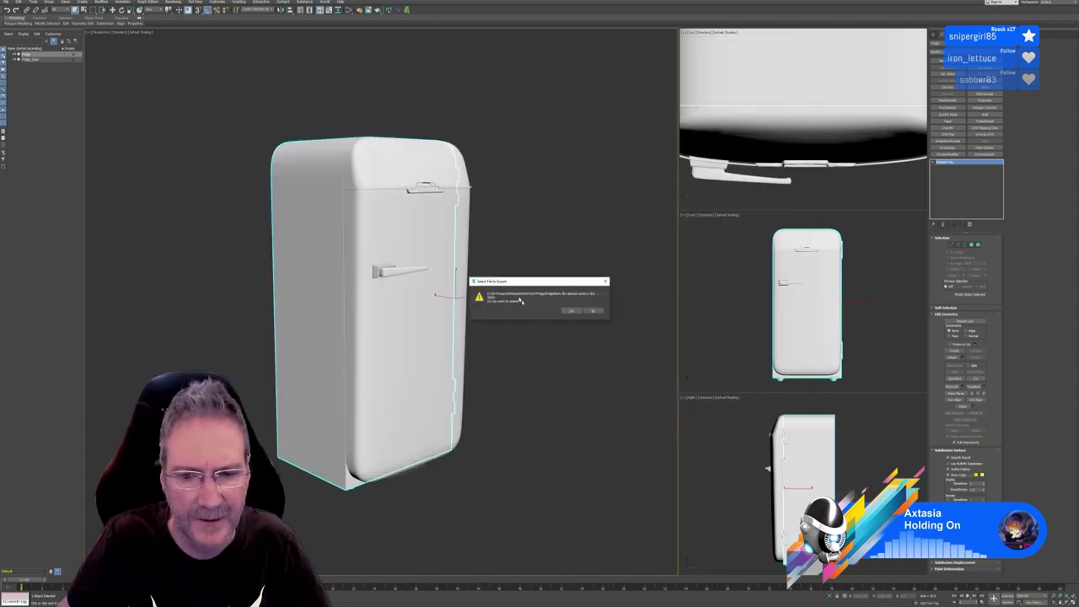
pyautogui.click(567, 311)
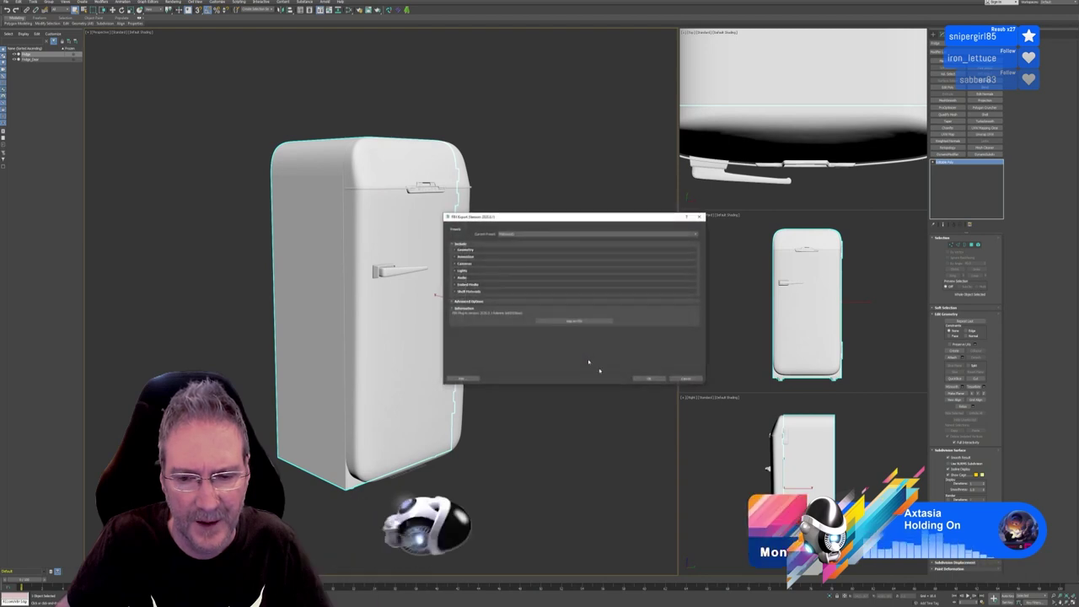
pyautogui.click(648, 381)
# Export only the fridge door, overwriting FridgeDoor.fbx with the current FBX preset
pyautogui.click(415, 266)
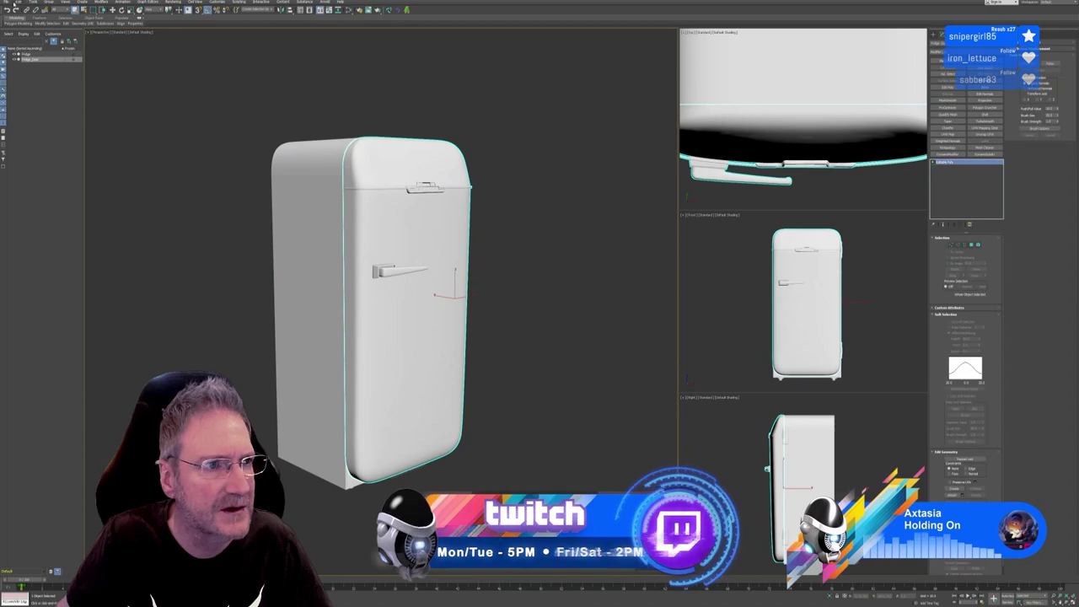
pyautogui.click(8, 3)
pyautogui.moveTo(30, 87)
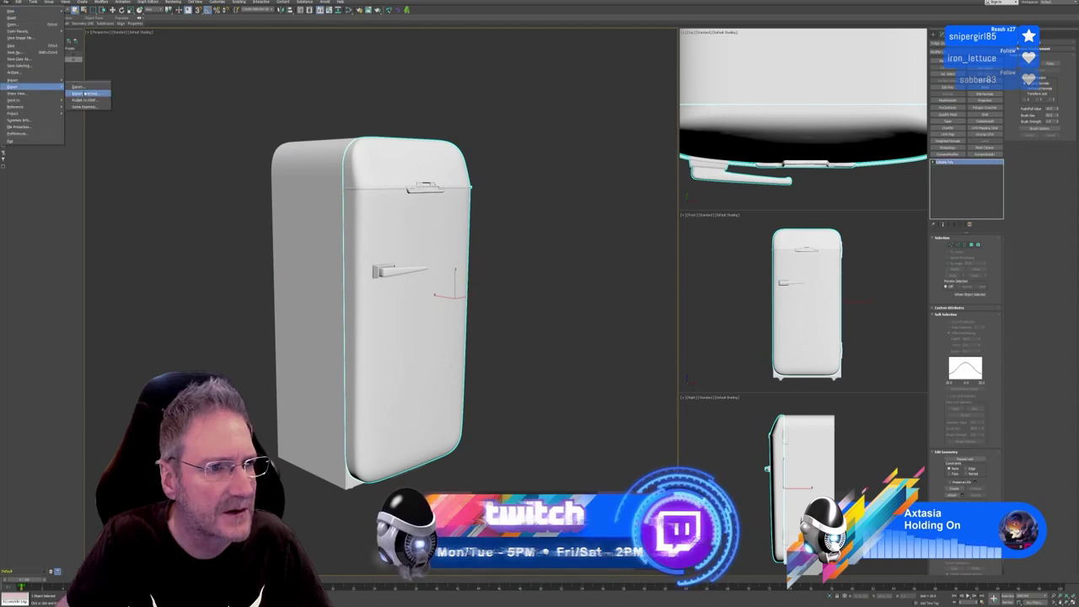
pyautogui.click(89, 92)
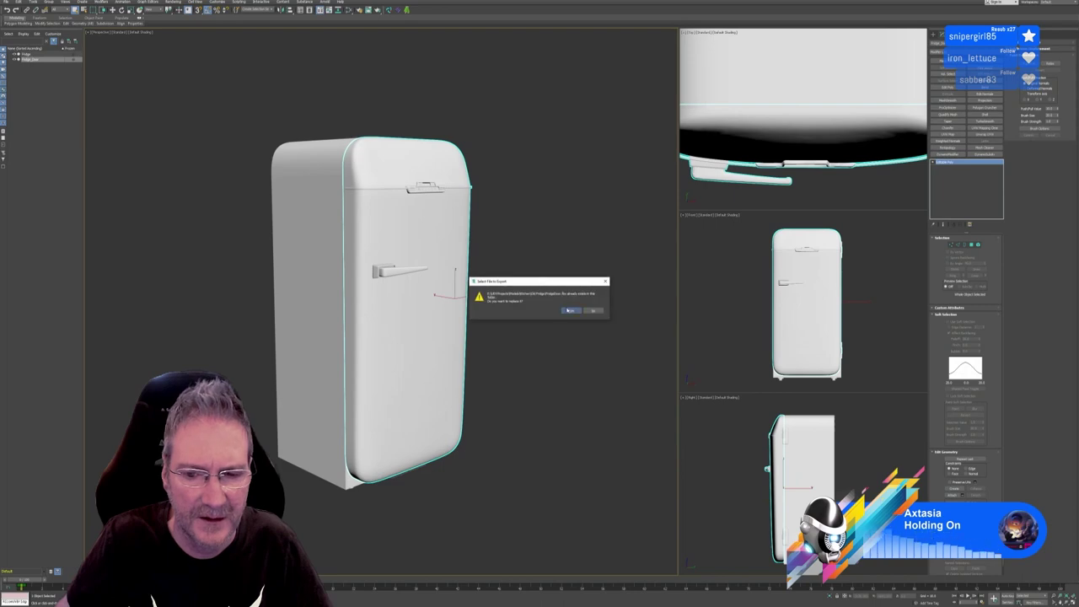
pyautogui.click(569, 310)
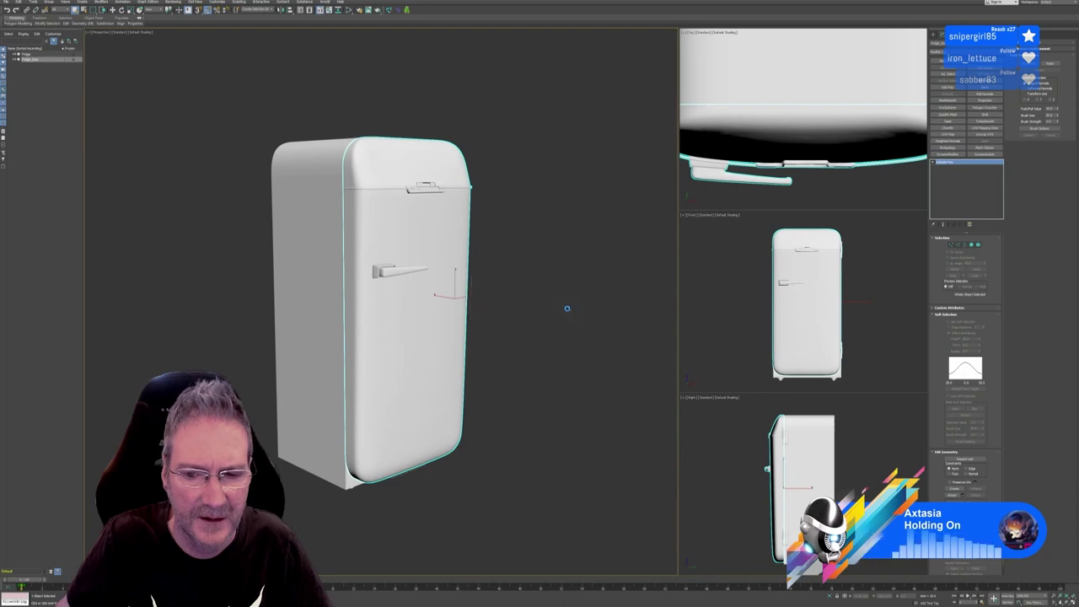
pyautogui.click(649, 377)
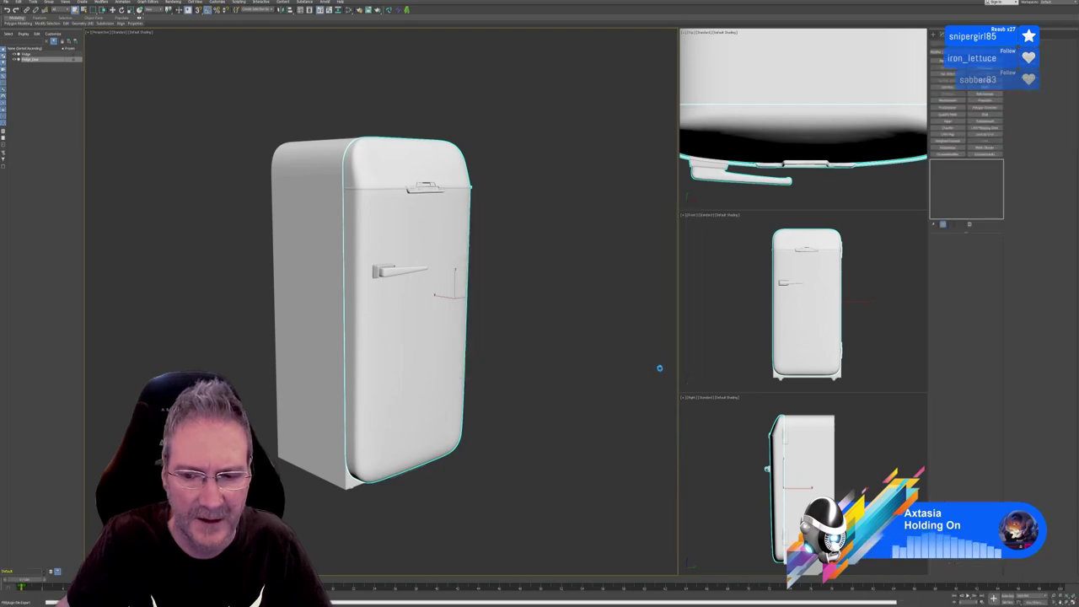
# Switch to Unreal Editor and reimport the FridgeBody and FridgeDoor static meshes from their updated FBX files
pyautogui.press('super+d')
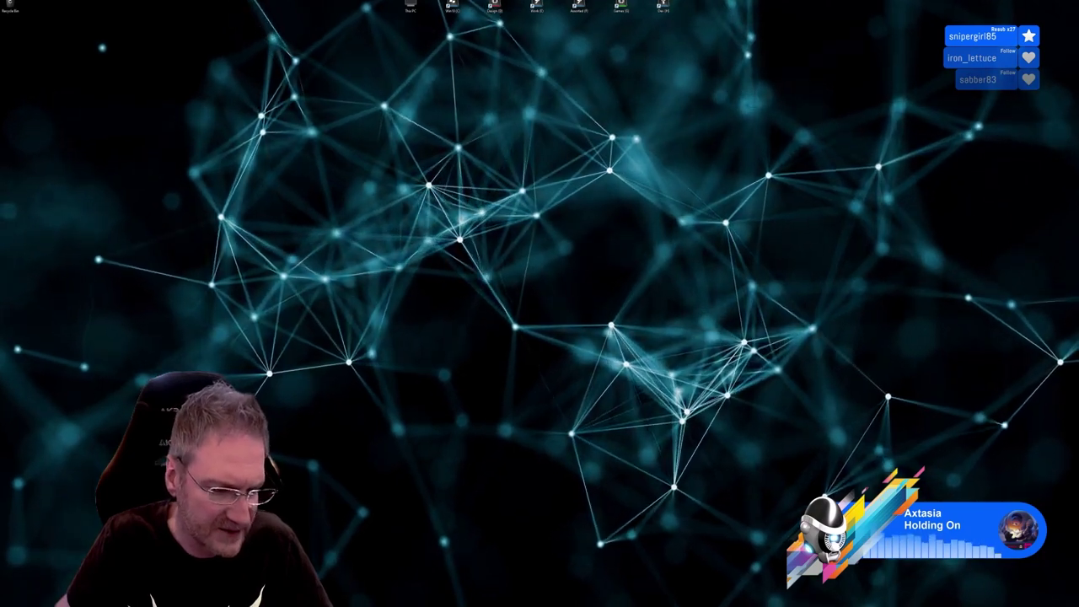
pyautogui.hotkey('alt', 'Tab')
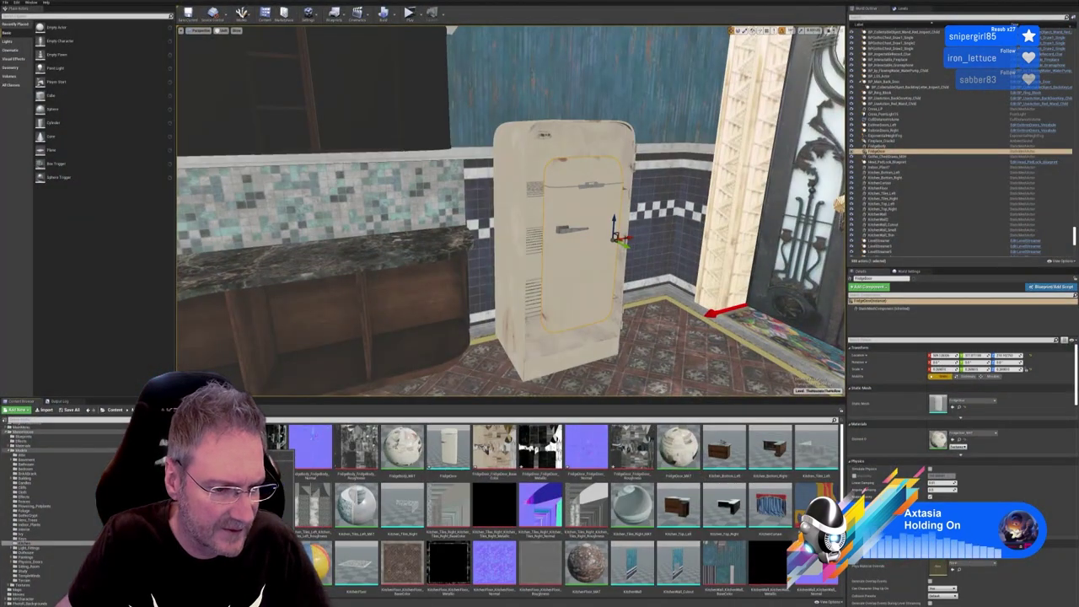
pyautogui.rightClick(175, 443)
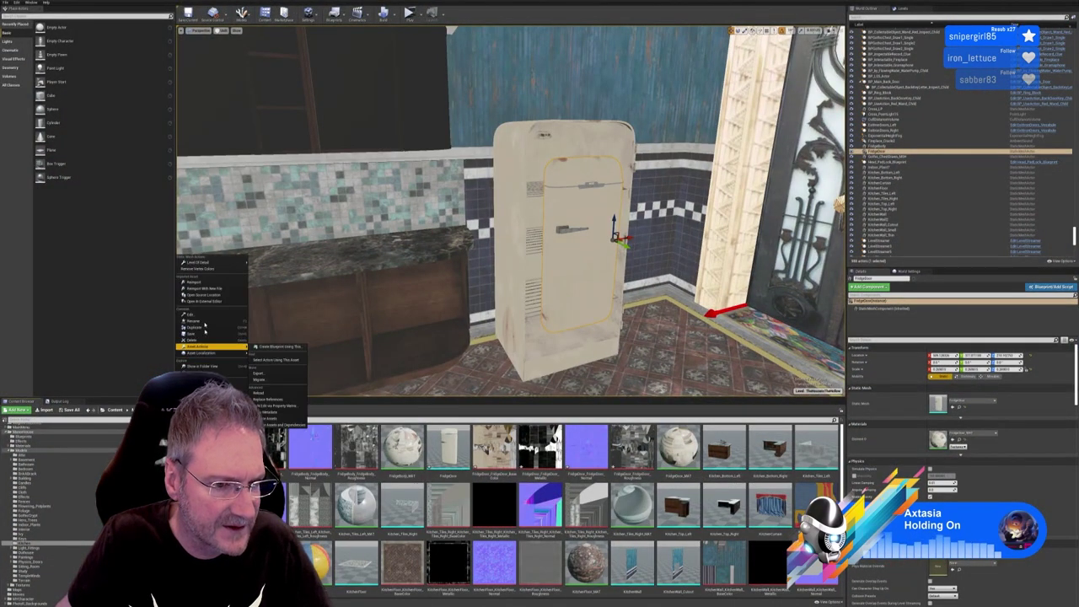
pyautogui.click(221, 282)
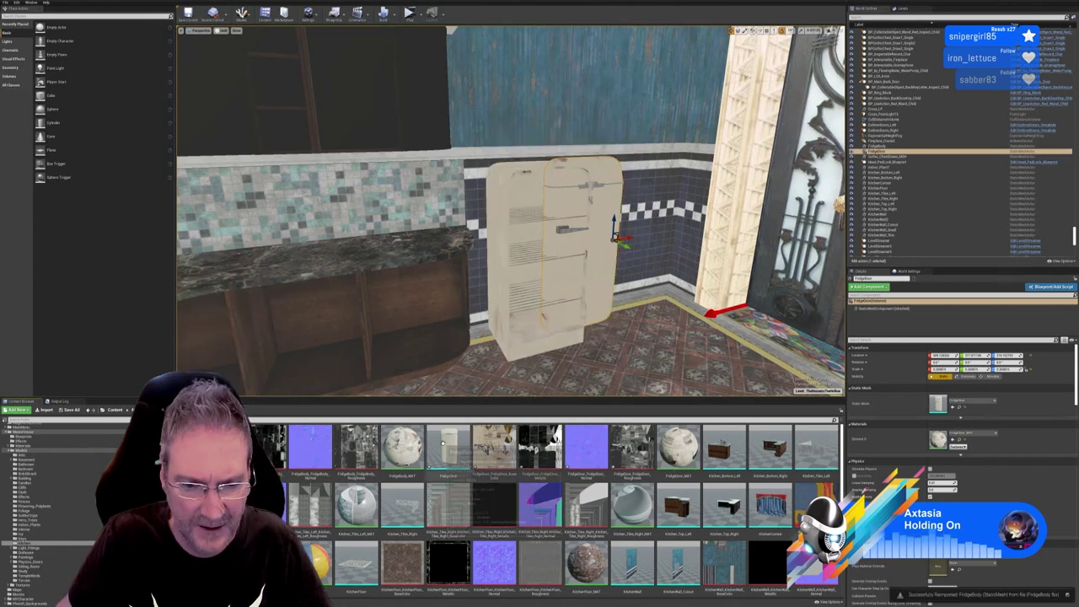
pyautogui.rightClick(446, 443)
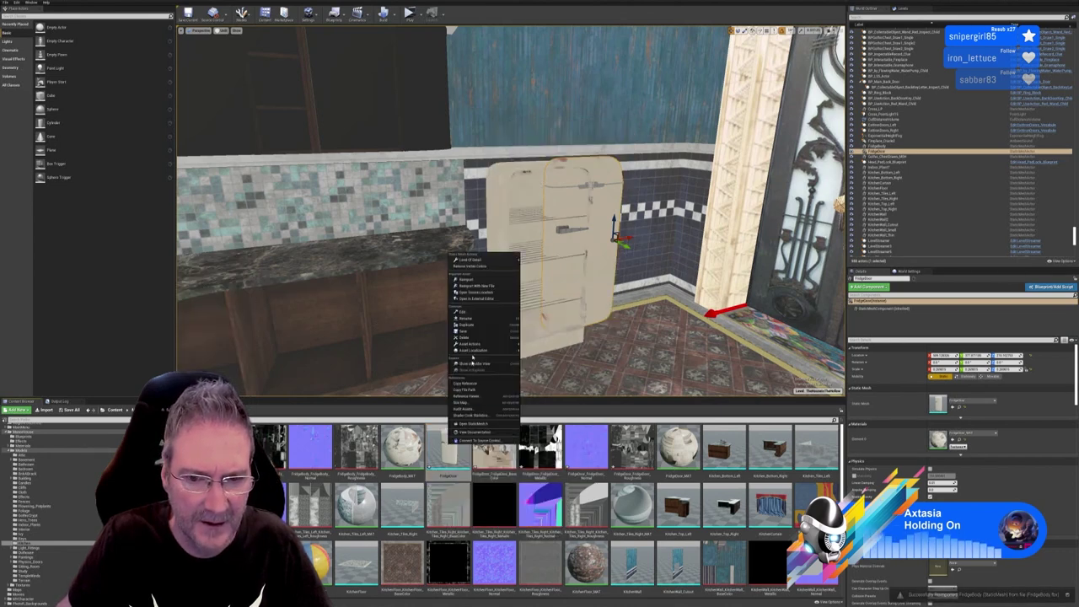
pyautogui.click(470, 283)
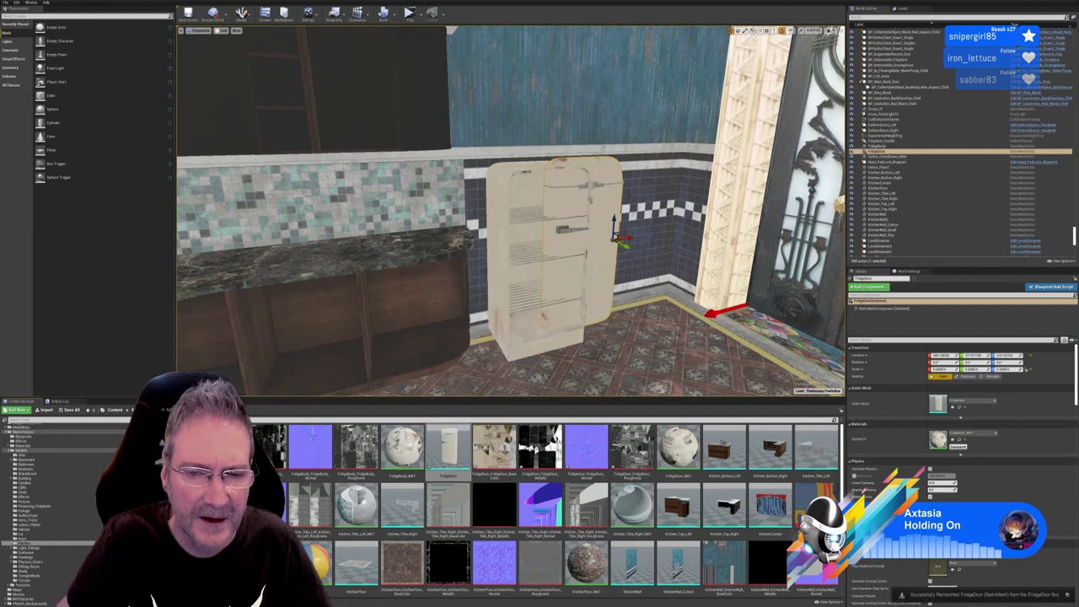
# Scale the fridge body up uniformly in the kitchen level
pyautogui.click(590, 256)
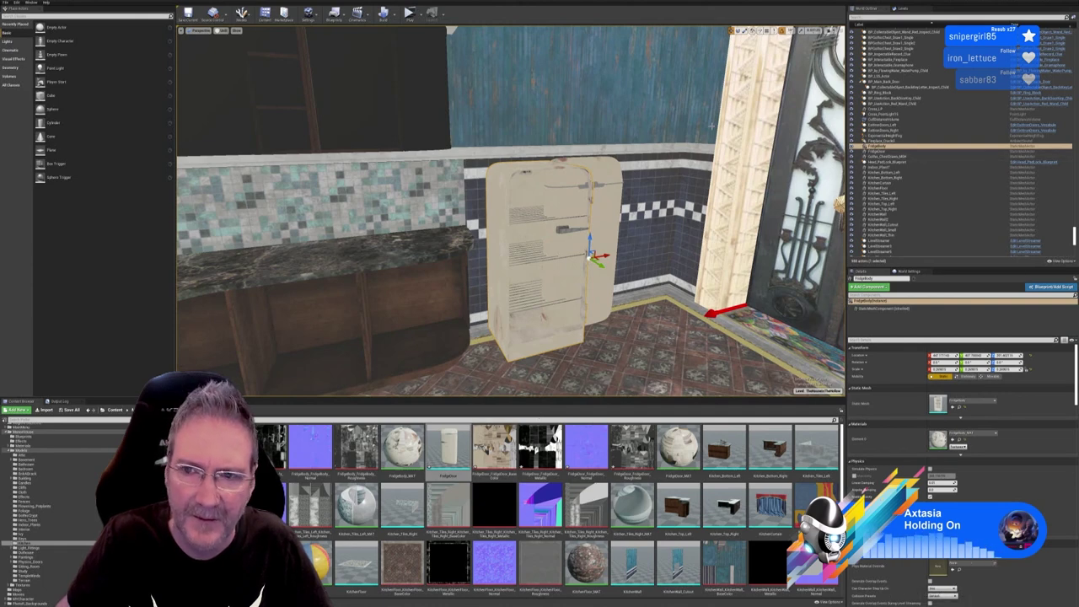
pyautogui.click(745, 31)
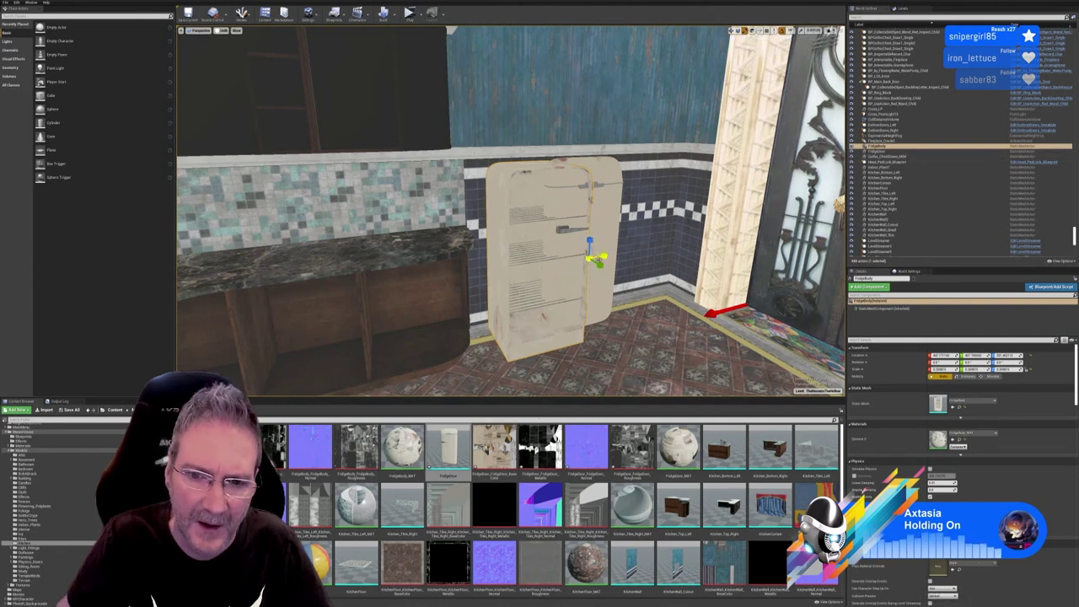
pyautogui.moveTo(592, 258)
pyautogui.mouseDown()
pyautogui.moveTo(594, 236)
pyautogui.moveTo(590, 256)
pyautogui.mouseUp()
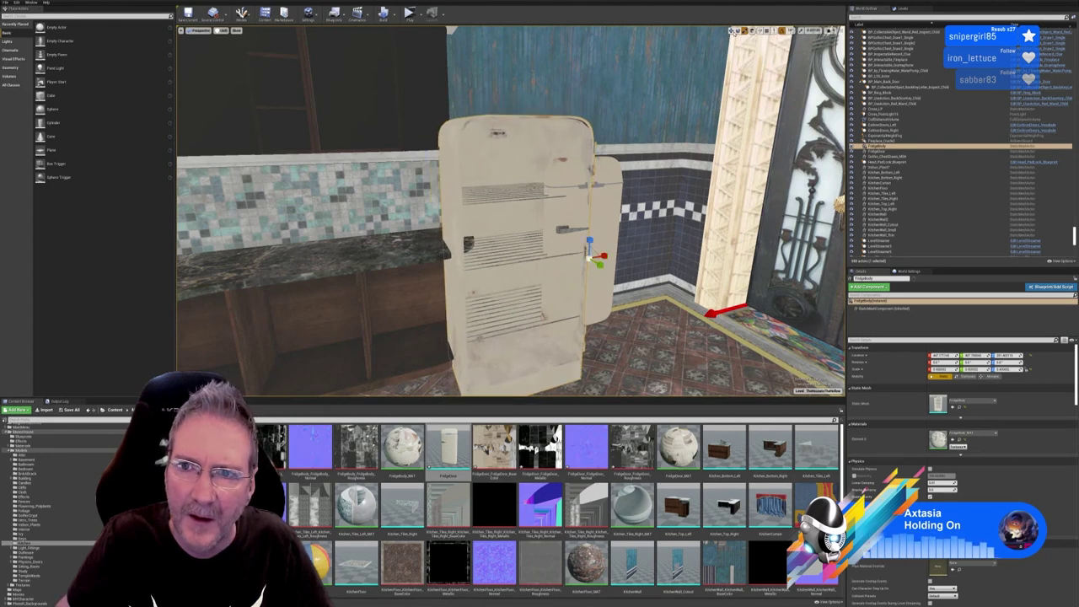
# Move the fridge body back into the space beside the kitchen counter and scale it up uniformly
pyautogui.moveTo(604, 256); pyautogui.dragTo(631, 244)
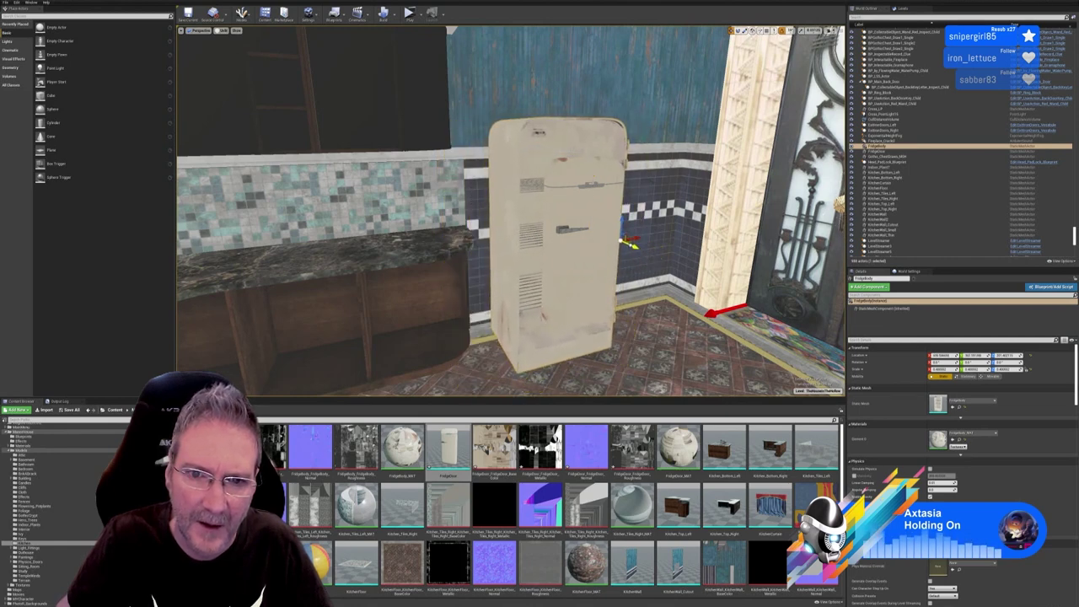
pyautogui.moveTo(540, 244); pyautogui.dragTo(704, 253, button='right')
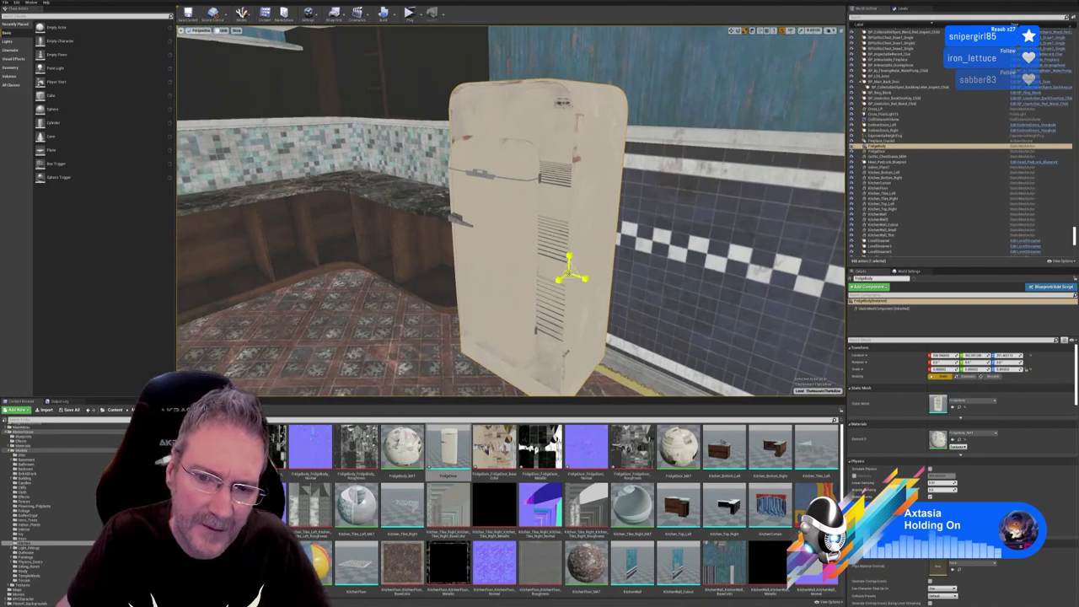
pyautogui.moveTo(569, 273)
pyautogui.mouseDown()
pyautogui.moveTo(592, 244)
pyautogui.moveTo(582, 258)
pyautogui.mouseUp()
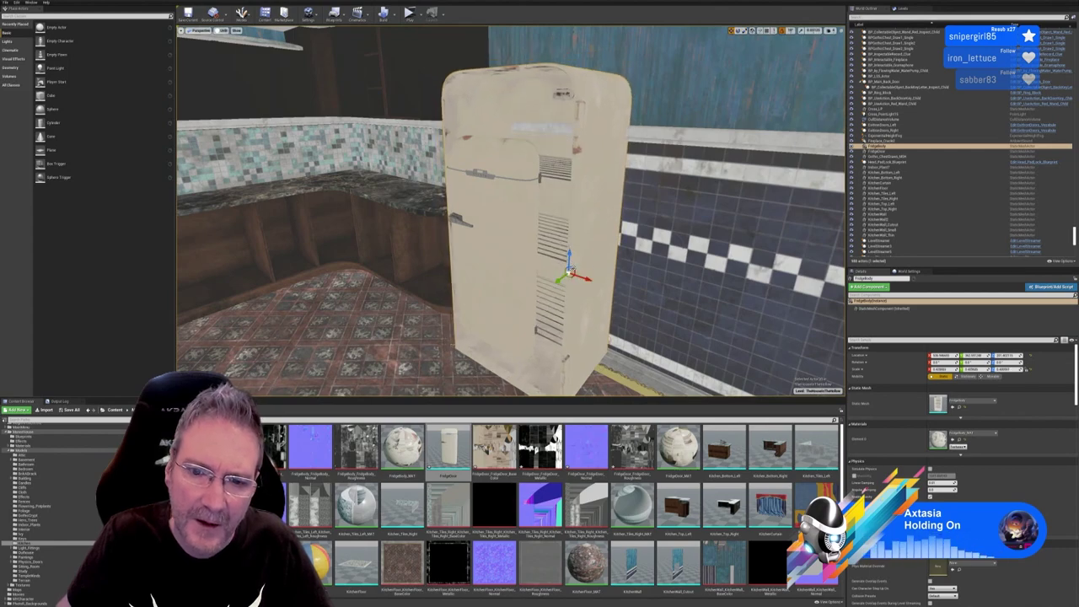
pyautogui.moveTo(511, 211); pyautogui.dragTo(573, 211, button='right')
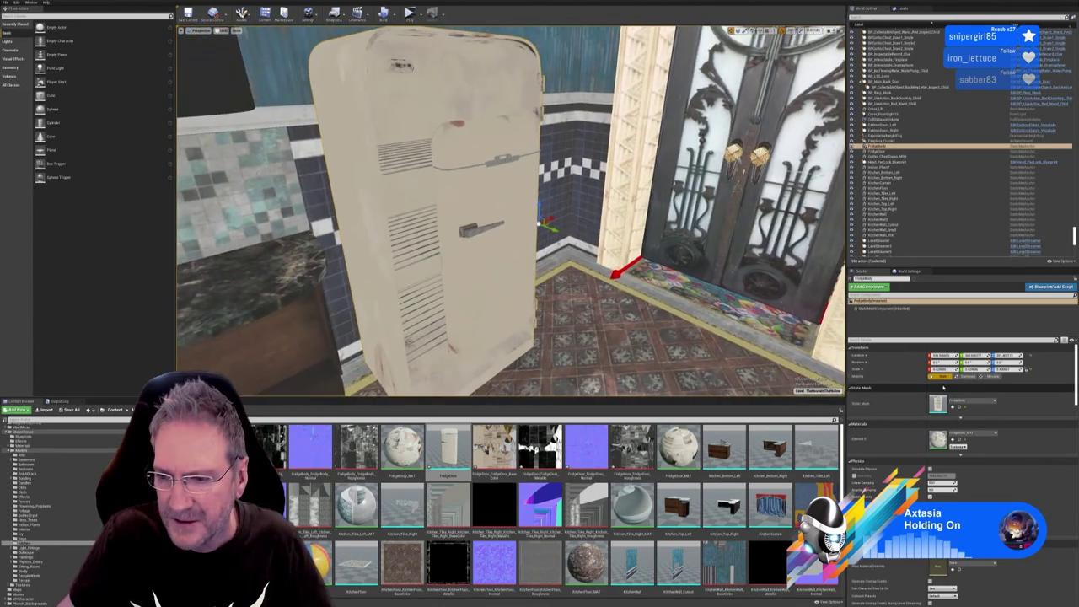
# Shift the fridge body back toward the tiled wall and fine-tune its position next to the counter
pyautogui.moveTo(837, 330)
pyautogui.mouseDown(button='right')
pyautogui.moveTo(649, 330)
pyautogui.moveTo(834, 320)
pyautogui.mouseUp(button='right')
pyautogui.moveTo(590, 219); pyautogui.dragTo(632, 245, button='right')
pyautogui.moveTo(548, 214)
pyautogui.mouseDown(button='right')
pyautogui.moveTo(460, 215)
pyautogui.moveTo(548, 215)
pyautogui.mouseUp(button='right')
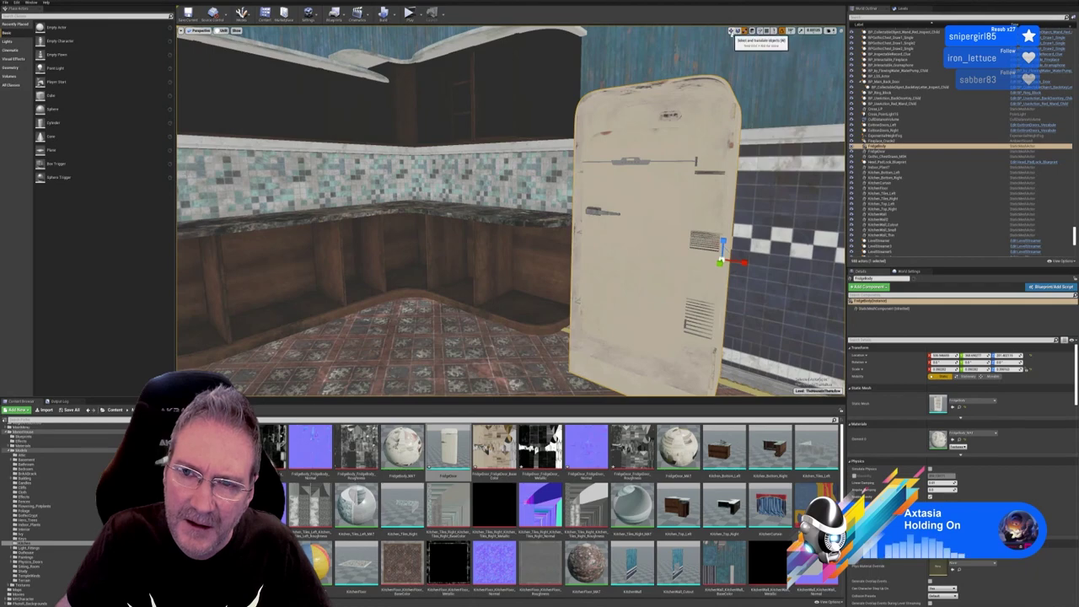
pyautogui.moveTo(683, 187)
pyautogui.mouseDown(button='right')
pyautogui.moveTo(641, 211)
pyautogui.moveTo(699, 202)
pyautogui.moveTo(683, 187)
pyautogui.mouseUp(button='right')
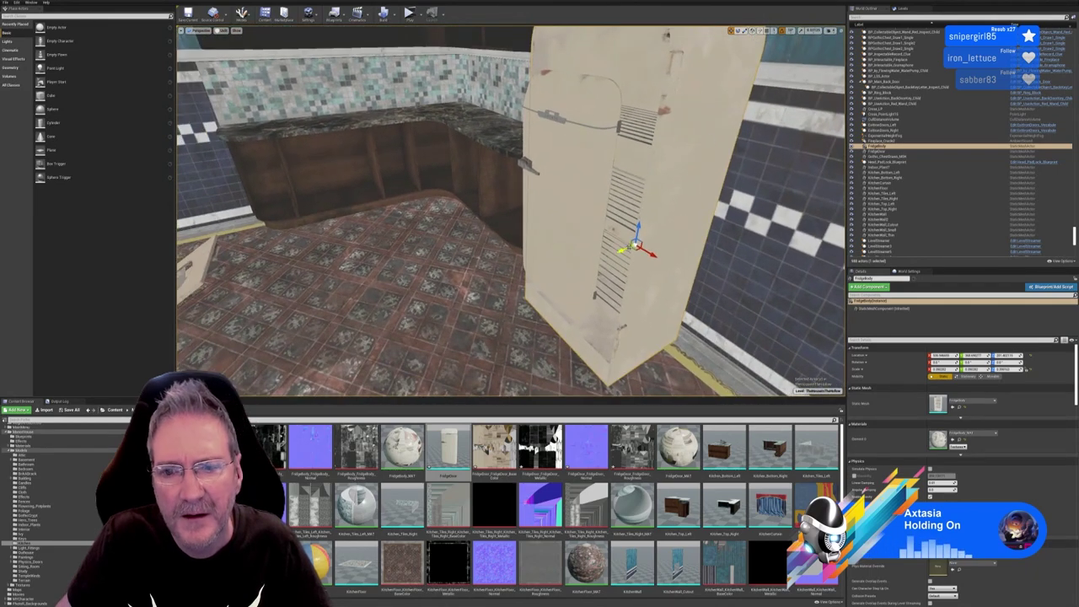
pyautogui.moveTo(629, 246); pyautogui.dragTo(639, 246)
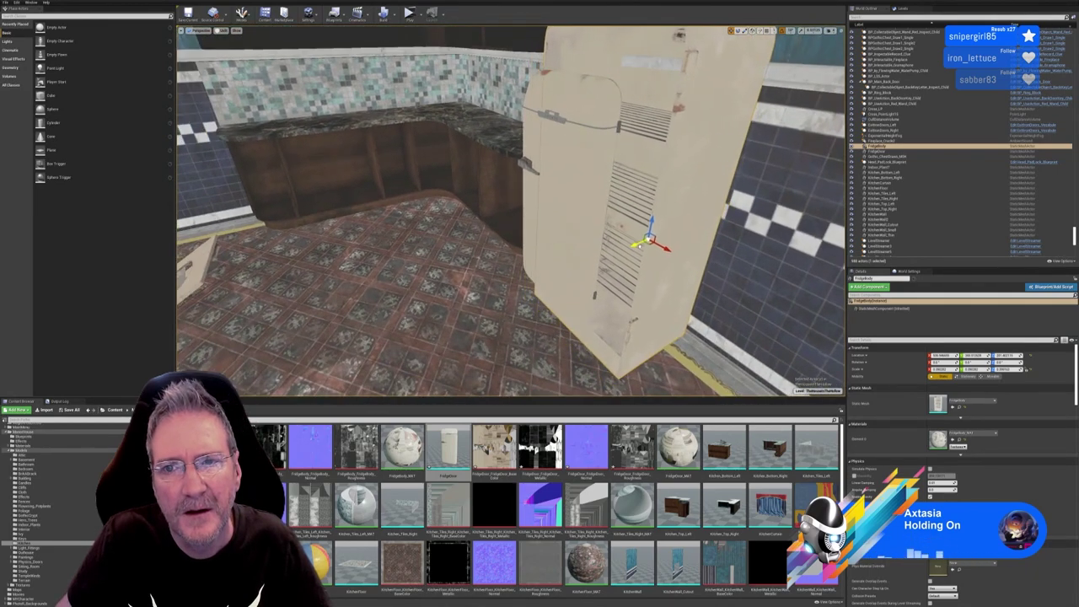
pyautogui.moveTo(639, 246)
pyautogui.mouseDown(button='right')
pyautogui.moveTo(699, 244)
pyautogui.moveTo(590, 232)
pyautogui.moveTo(649, 227)
pyautogui.mouseUp(button='right')
pyautogui.moveTo(714, 237); pyautogui.dragTo(708, 237)
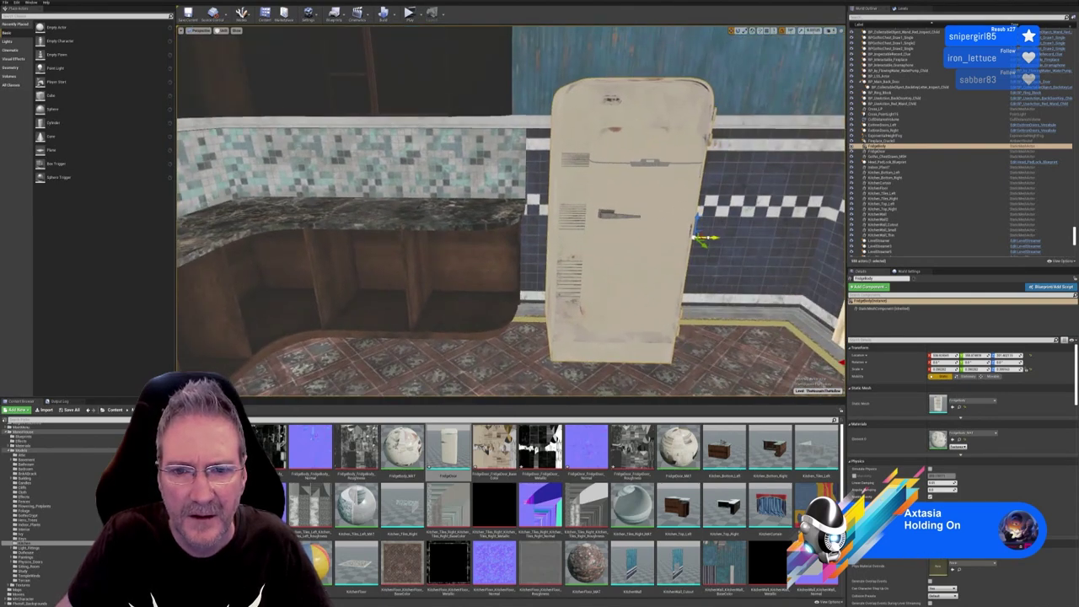
pyautogui.moveTo(648, 271); pyautogui.dragTo(675, 271, button='right')
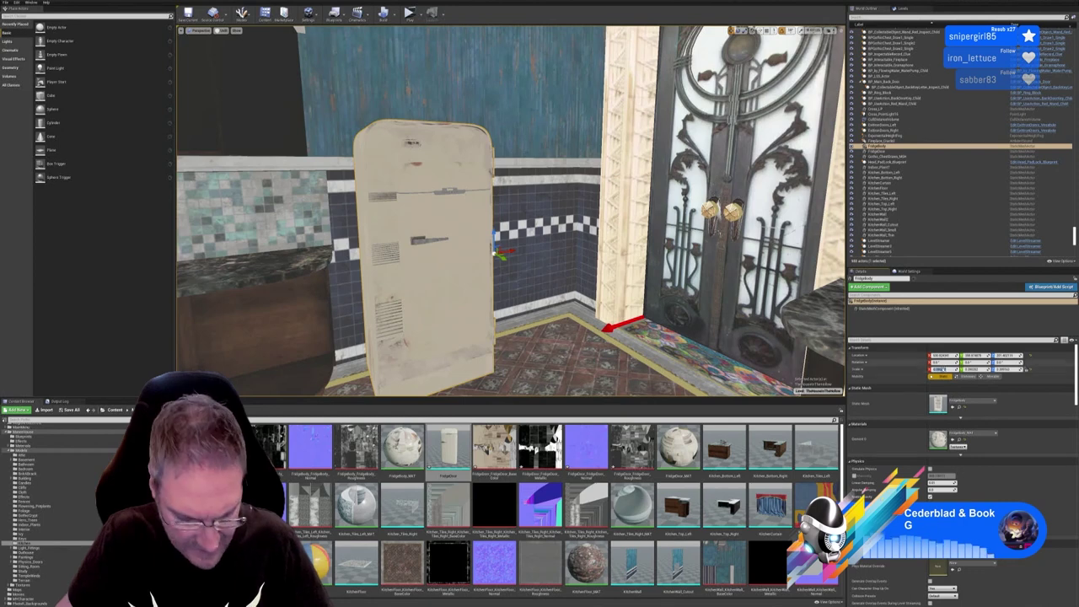
# Set the fridge door's scale to 0.396092 on all three axes to match the body
pyautogui.click(455, 242)
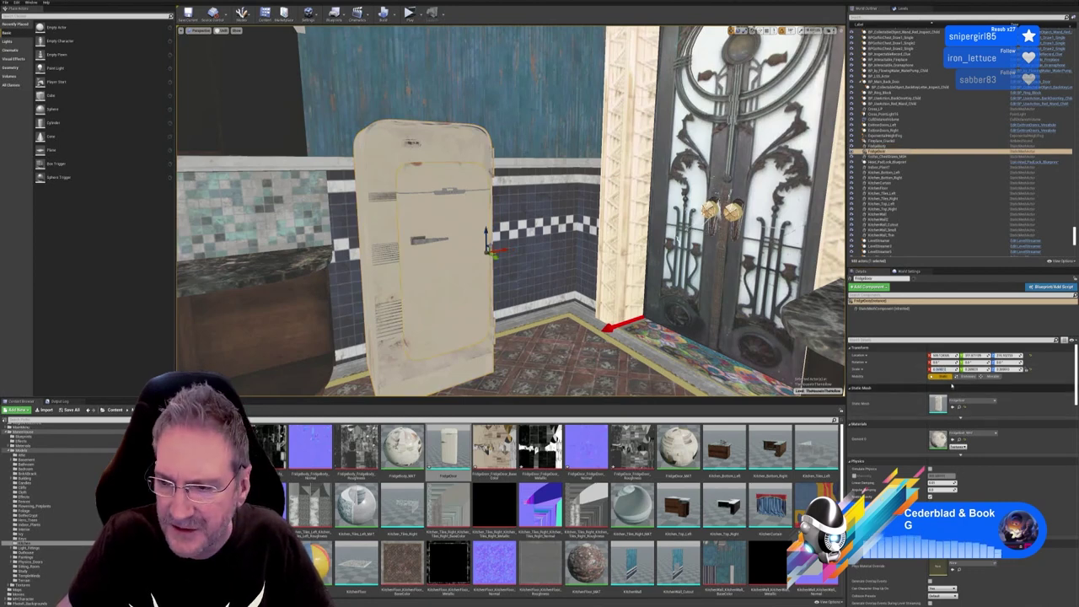
pyautogui.click(970, 369)
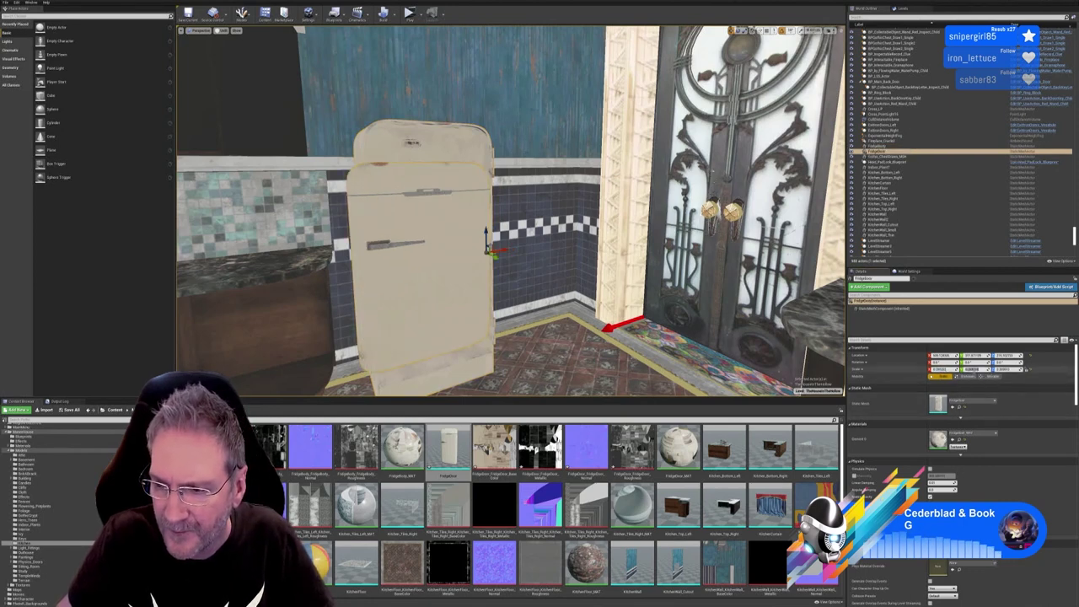
pyautogui.write('0.396092')
pyautogui.click(1008, 370)
pyautogui.write('0.396092')
pyautogui.click(978, 369)
# Move the fridge door to the front of the body and rotate it partly open about the vertical axis
pyautogui.moveTo(540, 253); pyautogui.dragTo(514, 337, button='right')
pyautogui.moveTo(506, 240); pyautogui.dragTo(516, 289, button='right')
pyautogui.moveTo(582, 232); pyautogui.dragTo(601, 228)
pyautogui.moveTo(556, 262); pyautogui.dragTo(654, 321, button='right')
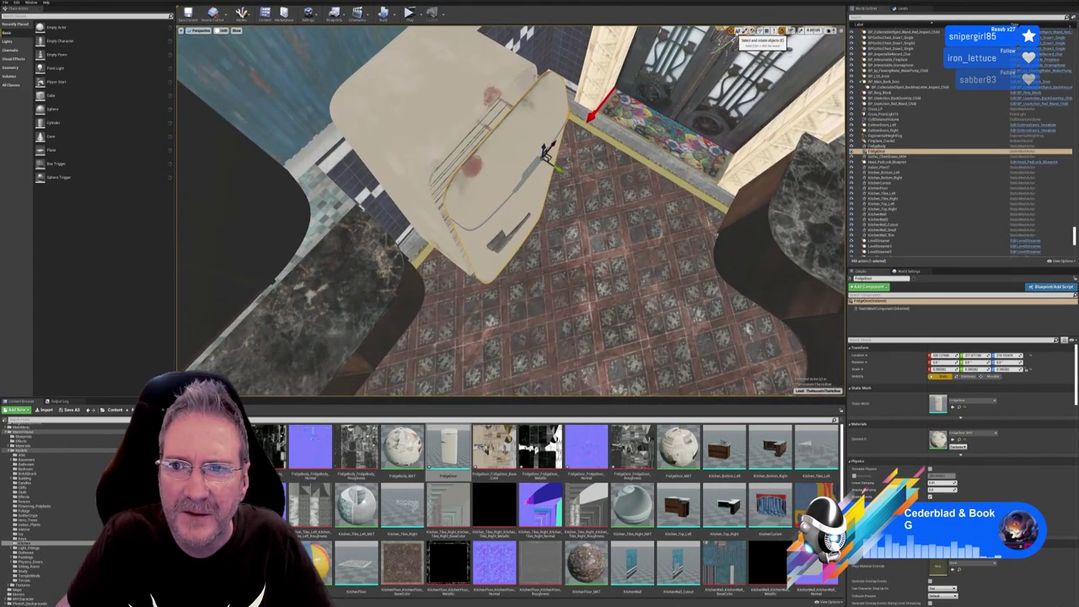
pyautogui.click(732, 31)
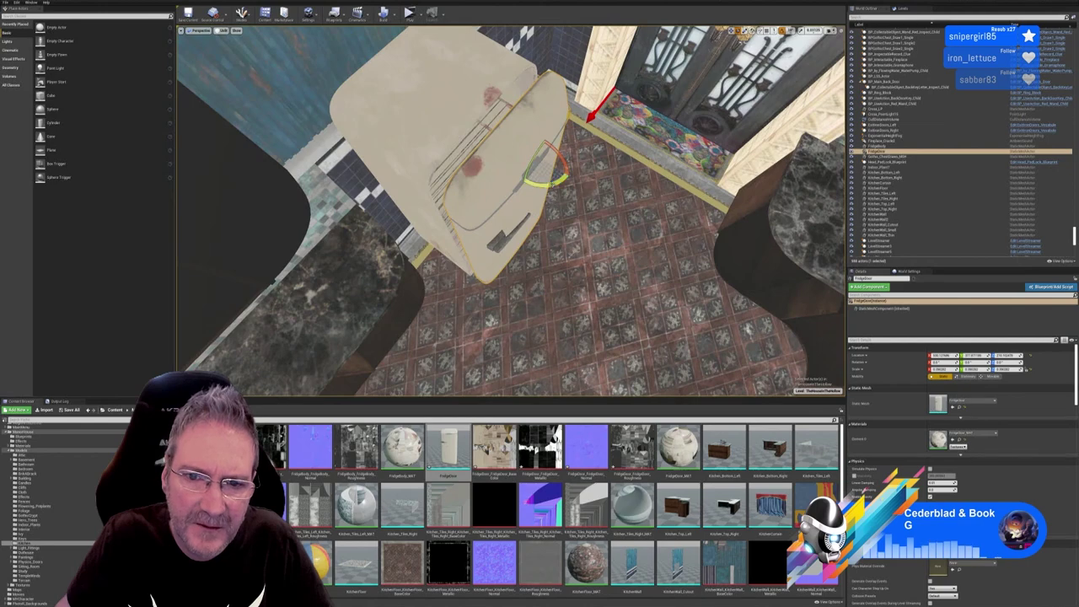
pyautogui.moveTo(548, 183); pyautogui.dragTo(570, 174)
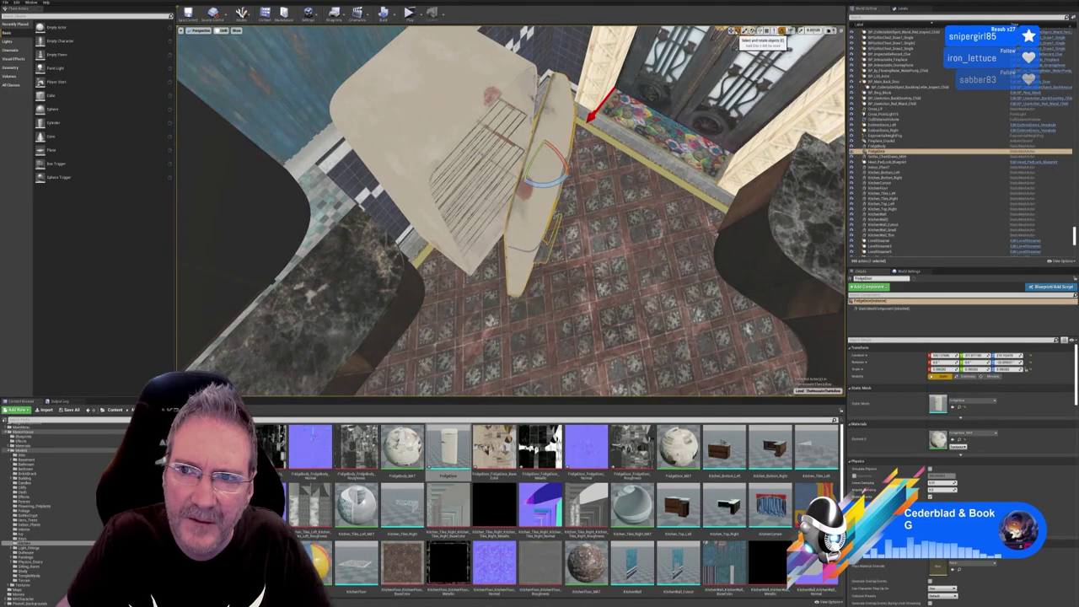
# Align the opened fridge door with the body's hinge edge and lower it to the body's height
pyautogui.click(731, 30)
pyautogui.moveTo(510, 211)
pyautogui.mouseDown(button='right')
pyautogui.moveTo(514, 185)
pyautogui.moveTo(573, 181)
pyautogui.moveTo(699, 219)
pyautogui.moveTo(497, 221)
pyautogui.mouseUp(button='right')
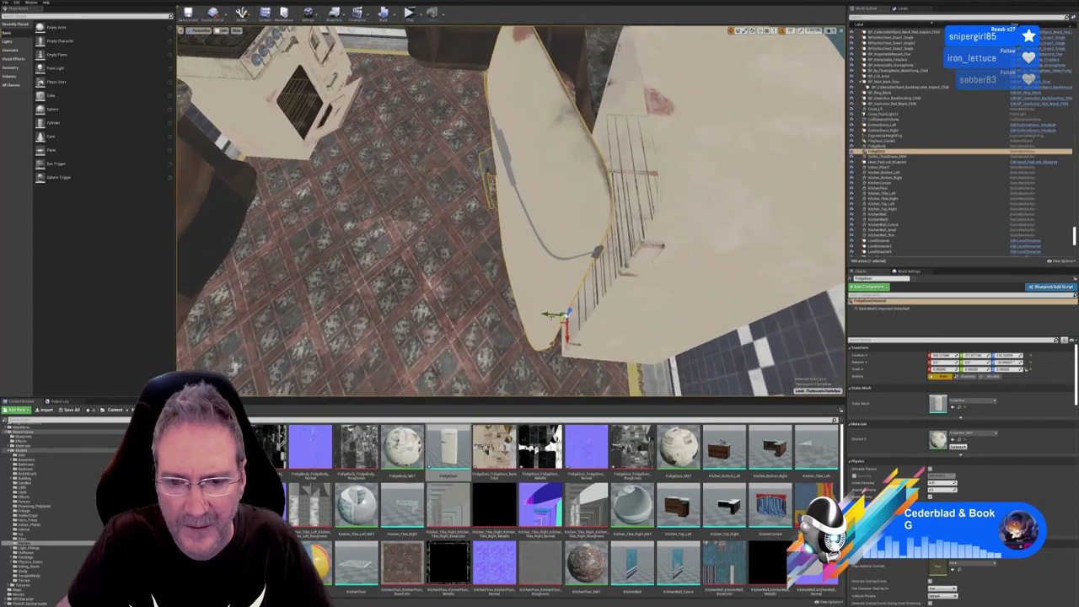
pyautogui.moveTo(553, 314)
pyautogui.mouseDown()
pyautogui.moveTo(574, 315)
pyautogui.moveTo(561, 315)
pyautogui.mouseUp()
pyautogui.moveTo(561, 315); pyautogui.dragTo(547, 210, button='right')
pyautogui.moveTo(500, 288); pyautogui.dragTo(548, 259, button='right')
pyautogui.moveTo(528, 123); pyautogui.dragTo(528, 145)
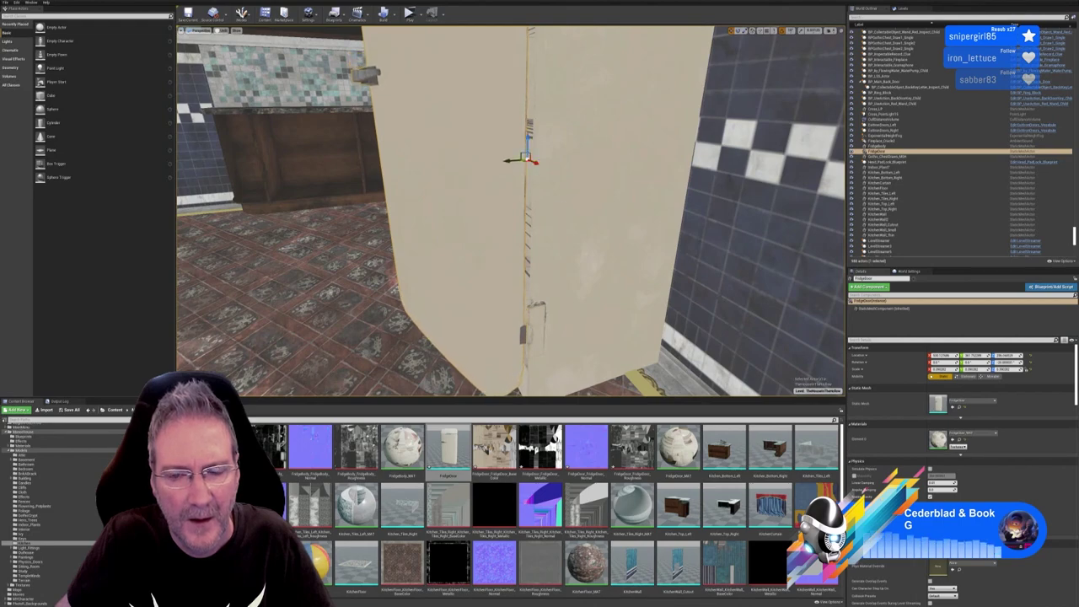
# Nudge the fridge door against the body's front edge to close the hinge gap, and clear the selection
pyautogui.moveTo(528, 145); pyautogui.dragTo(535, 196, button='right')
pyautogui.moveTo(491, 266); pyautogui.dragTo(517, 245)
pyautogui.moveTo(517, 245)
pyautogui.mouseDown(button='right')
pyautogui.moveTo(506, 233)
pyautogui.moveTo(542, 240)
pyautogui.moveTo(523, 221)
pyautogui.moveTo(517, 256)
pyautogui.mouseUp(button='right')
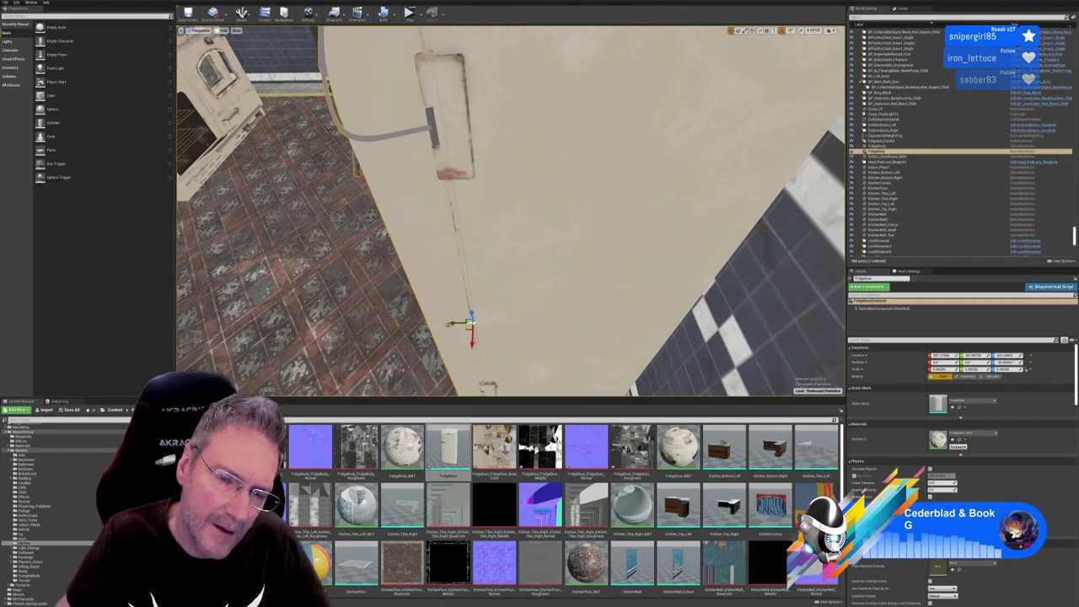
pyautogui.moveTo(449, 325)
pyautogui.mouseDown(button='right')
pyautogui.moveTo(450, 312)
pyautogui.moveTo(396, 295)
pyautogui.moveTo(362, 308)
pyautogui.moveTo(438, 333)
pyautogui.mouseUp(button='right')
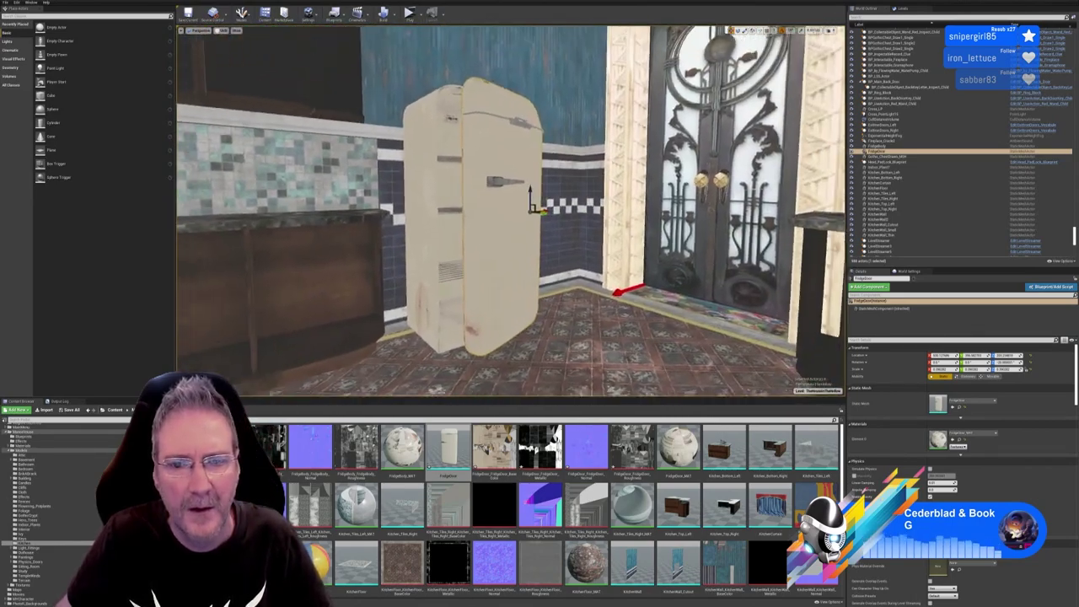
pyautogui.moveTo(438, 333); pyautogui.dragTo(333, 321, button='right')
pyautogui.press('Escape')
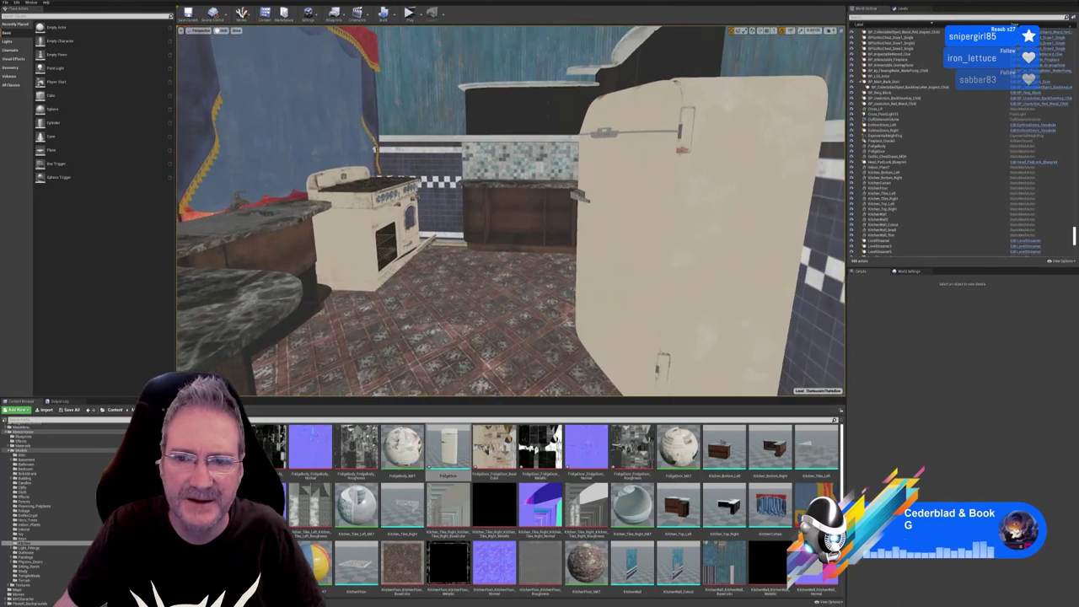
# Save all unsaved levels and assets with the fridge in place
pyautogui.moveTo(511, 210); pyautogui.dragTo(502, 259, button='right')
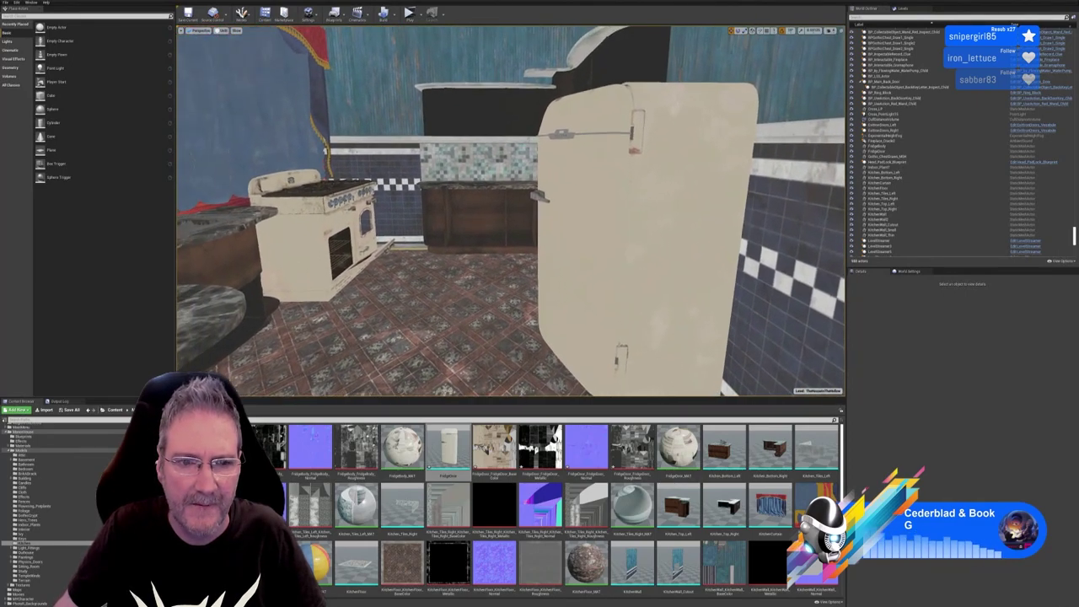
pyautogui.moveTo(405, 155); pyautogui.dragTo(403, 154, button='right')
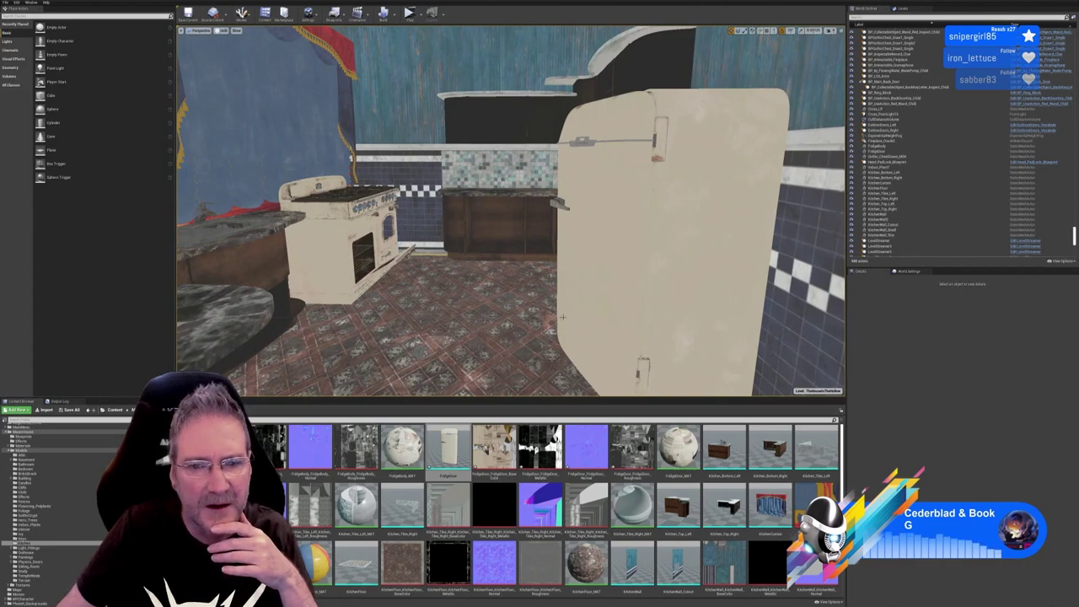
pyautogui.moveTo(563, 317)
pyautogui.mouseDown(button='right')
pyautogui.moveTo(563, 305)
pyautogui.moveTo(634, 305)
pyautogui.moveTo(685, 328)
pyautogui.moveTo(477, 313)
pyautogui.moveTo(587, 317)
pyautogui.moveTo(563, 320)
pyautogui.mouseUp(button='right')
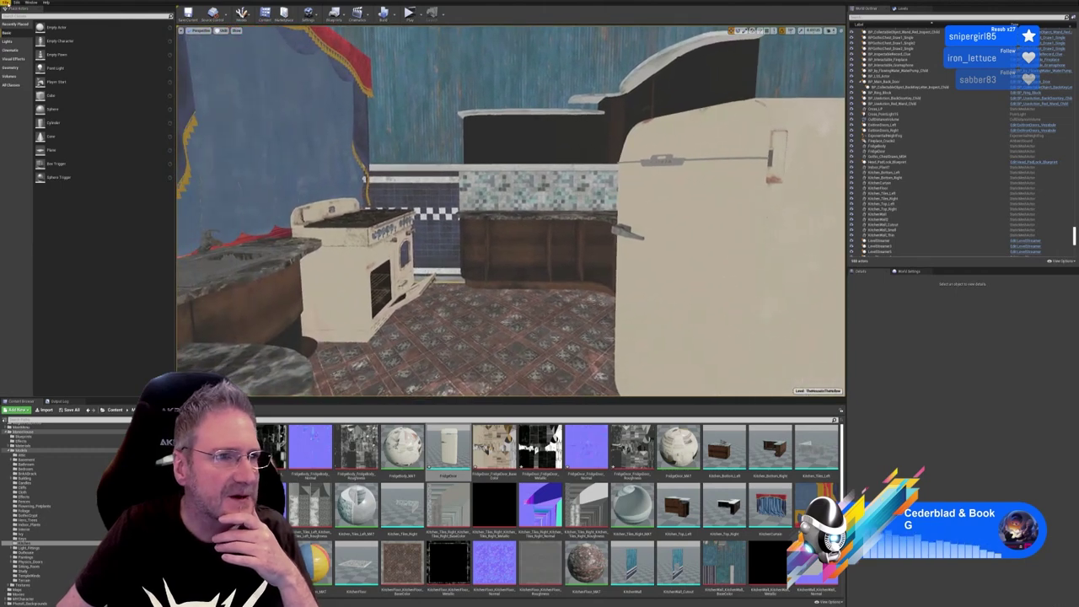
pyautogui.click(5, 2)
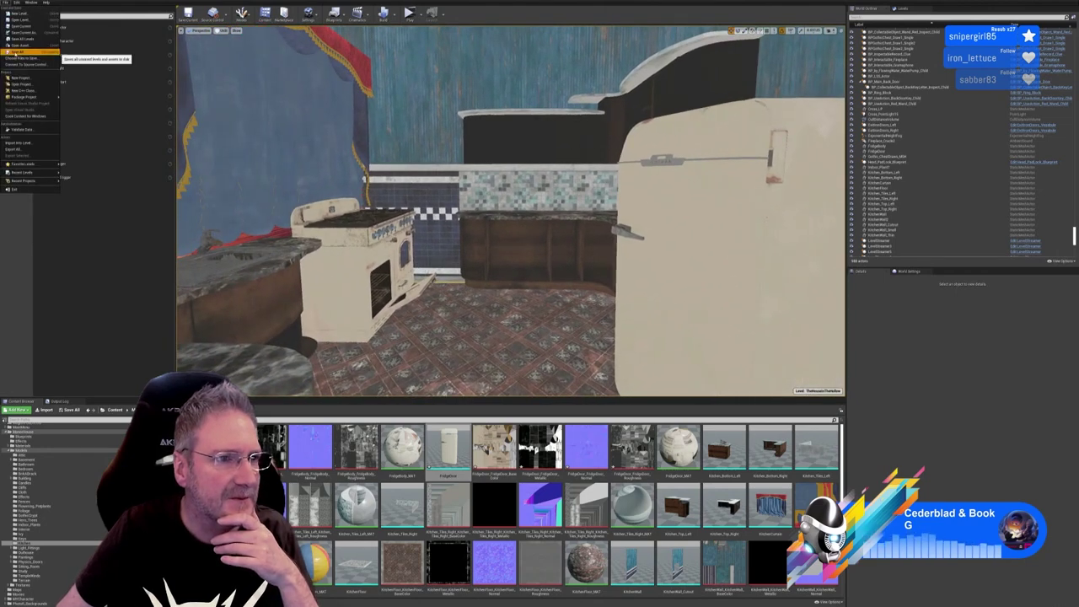
pyautogui.click(26, 52)
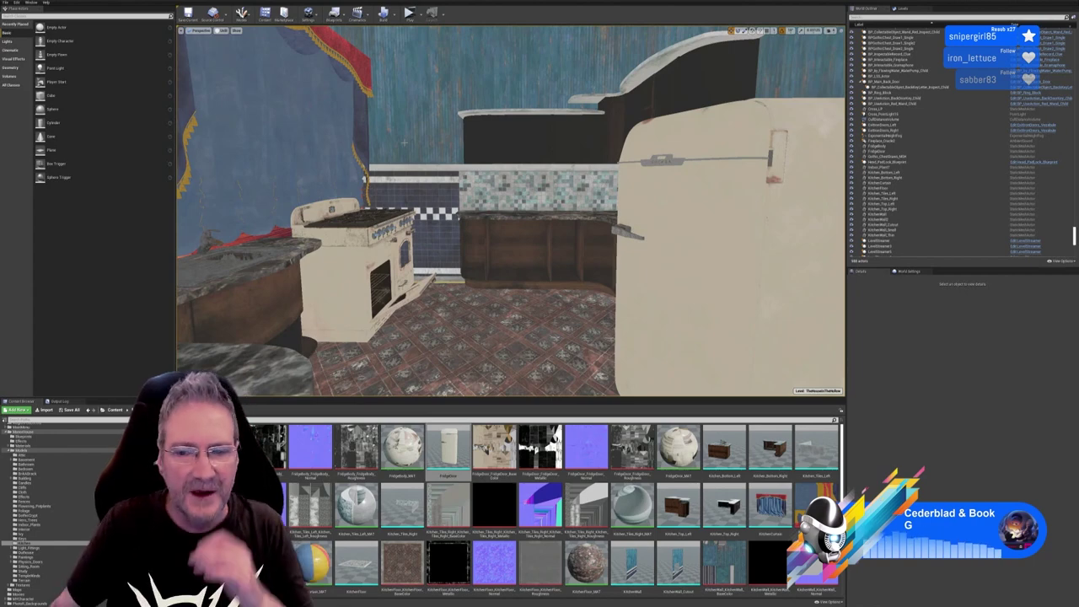
# Inspect the fridge, its open door, the oven and the counters from several viewpoints around the kitchen
pyautogui.moveTo(404, 143); pyautogui.dragTo(447, 191, button='right')
pyautogui.moveTo(466, 228); pyautogui.dragTo(466, 228, button='right')
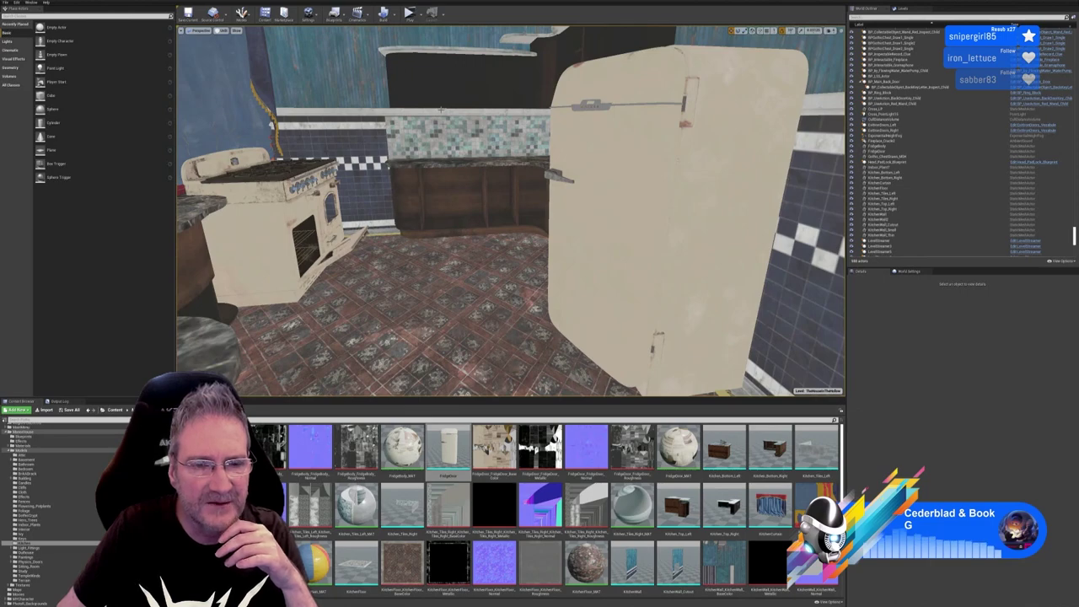
pyautogui.moveTo(441, 109); pyautogui.dragTo(441, 109, button='right')
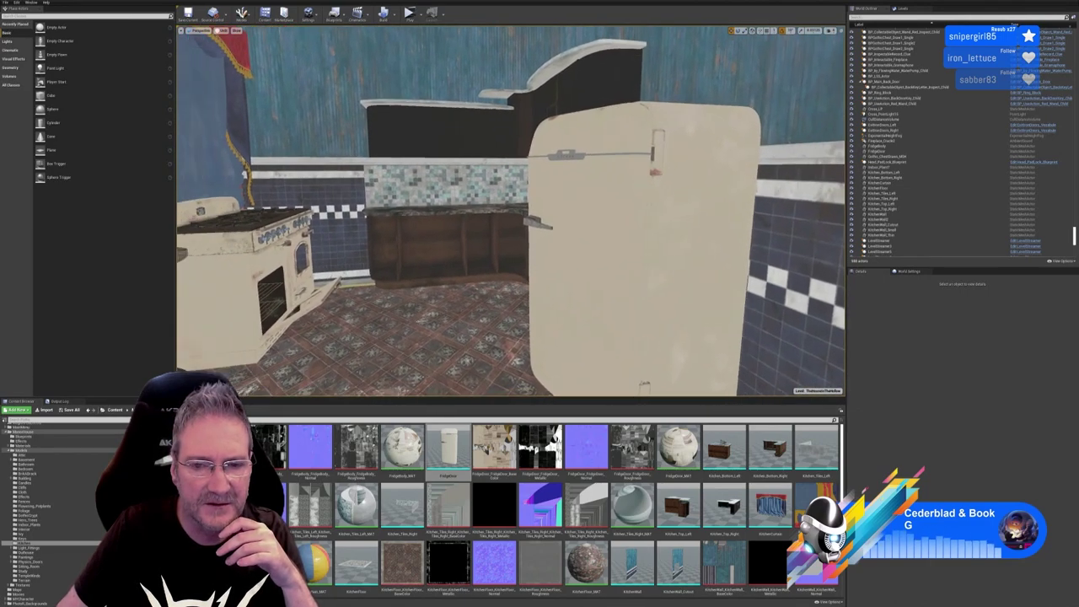
pyautogui.moveTo(602, 244); pyautogui.dragTo(602, 244, button='right')
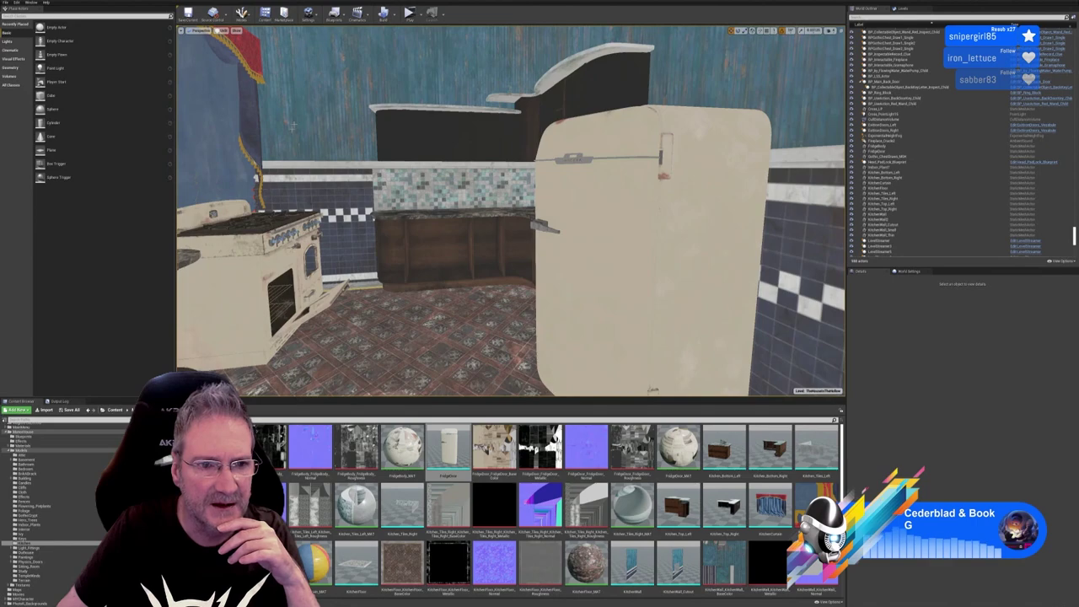
pyautogui.moveTo(317, 215); pyautogui.dragTo(317, 215, button='right')
pyautogui.moveTo(617, 277); pyautogui.dragTo(631, 278, button='right')
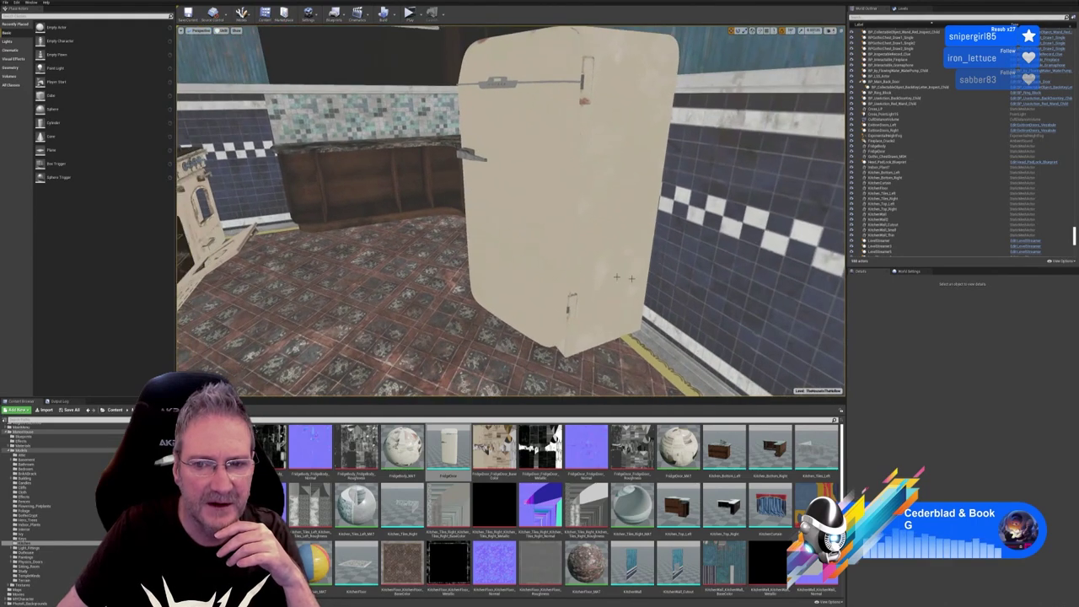
pyautogui.moveTo(614, 234); pyautogui.dragTo(788, 243, button='right')
pyautogui.moveTo(520, 198); pyautogui.dragTo(520, 198, button='right')
pyautogui.moveTo(497, 260); pyautogui.dragTo(497, 259, button='right')
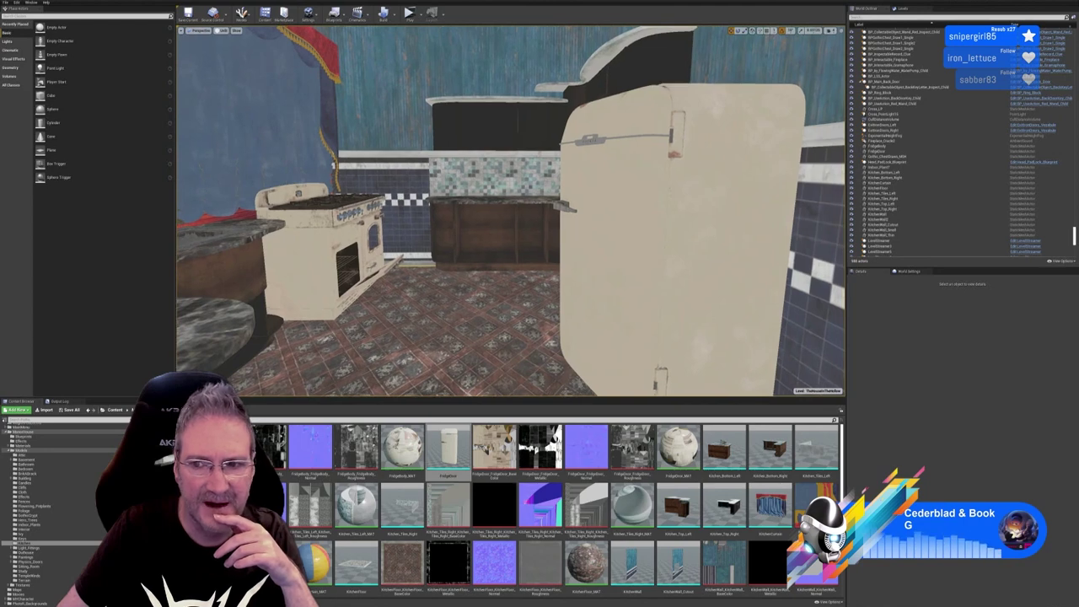
pyautogui.moveTo(497, 259); pyautogui.dragTo(498, 260, button='right')
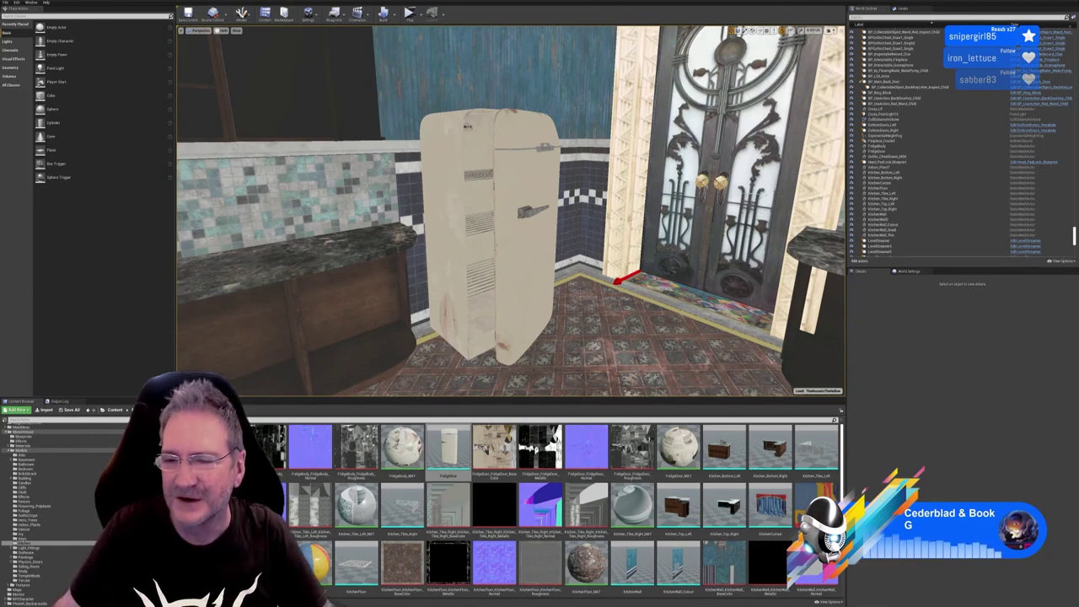
pyautogui.moveTo(510, 211); pyautogui.dragTo(485, 217, button='right')
pyautogui.press('w')
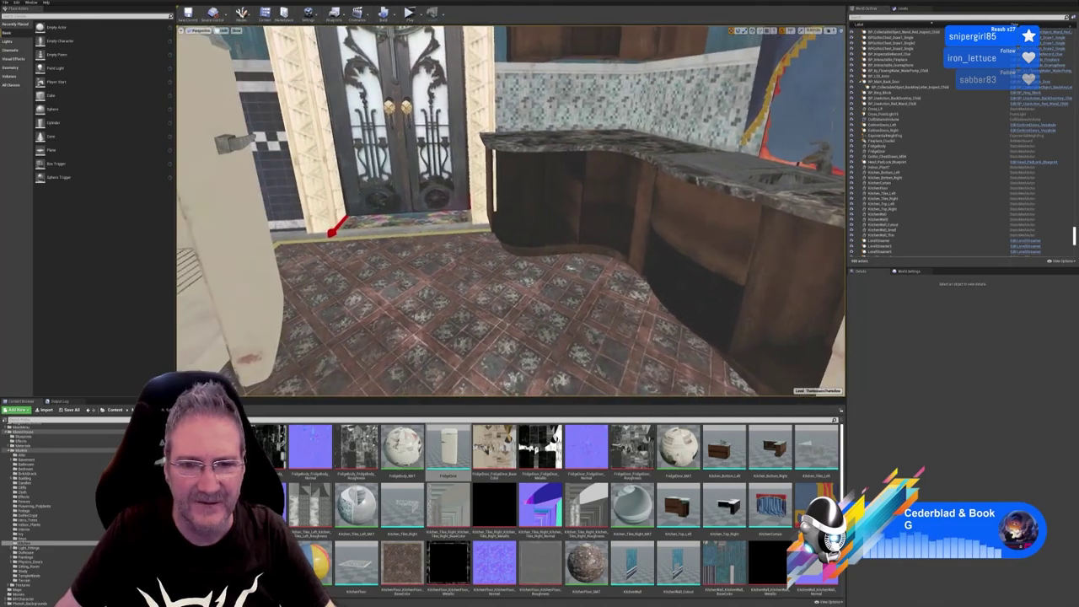
pyautogui.moveTo(485, 216); pyautogui.dragTo(484, 216, button='right')
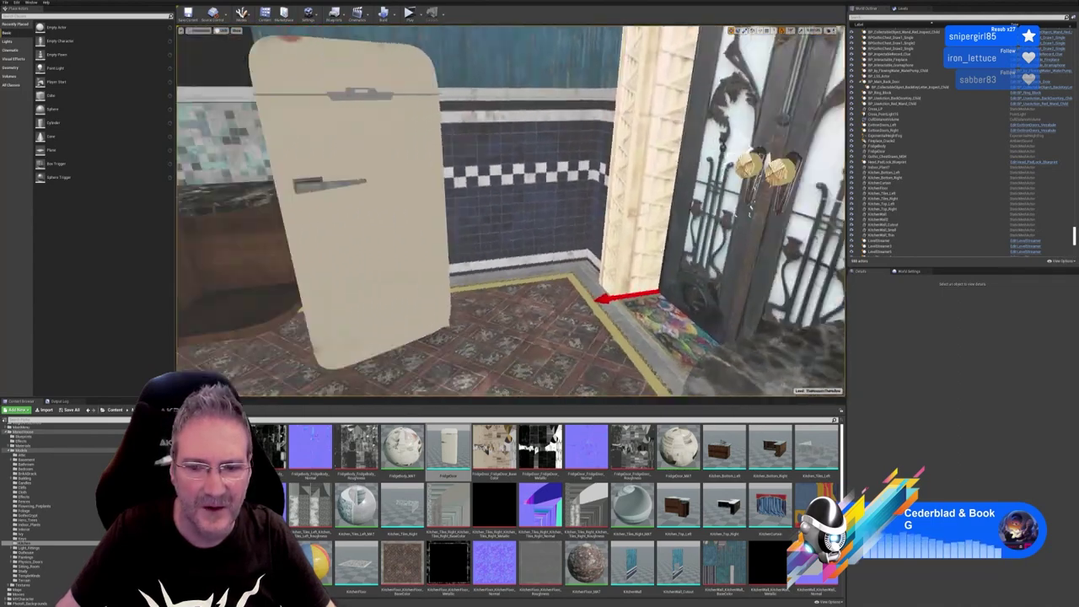
pyautogui.moveTo(509, 210); pyautogui.dragTo(341, 210, button='right')
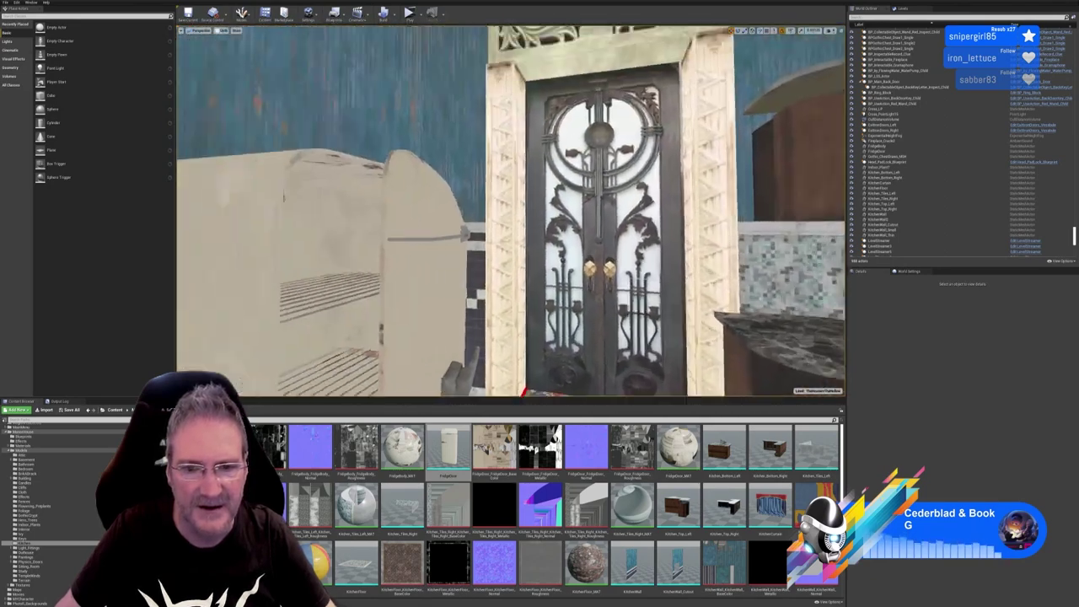
pyautogui.moveTo(510, 211); pyautogui.dragTo(404, 93, button='right')
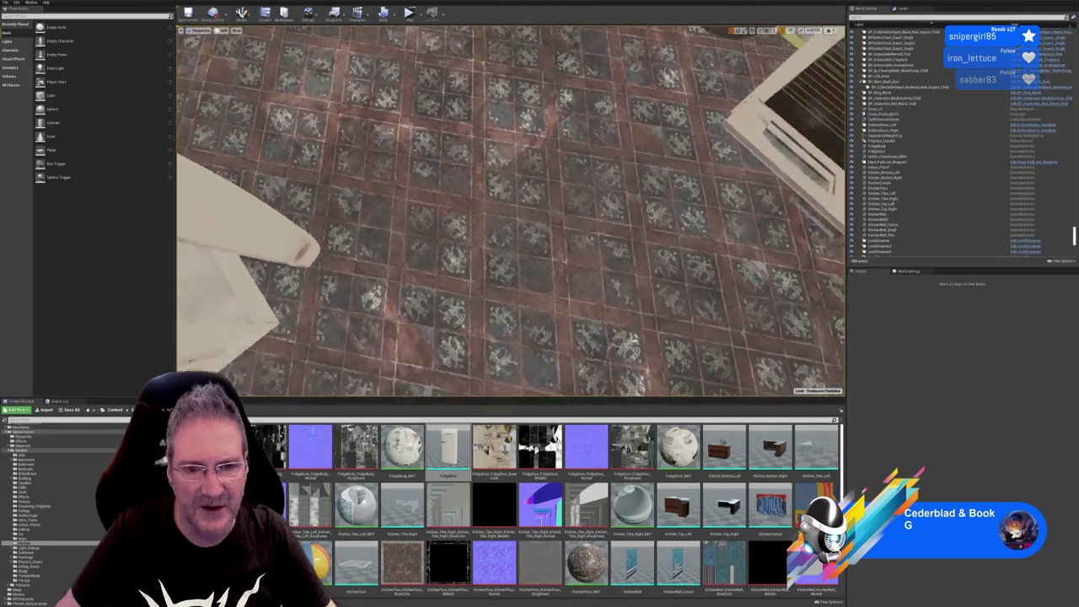
pyautogui.moveTo(509, 211); pyautogui.dragTo(496, 223, button='right')
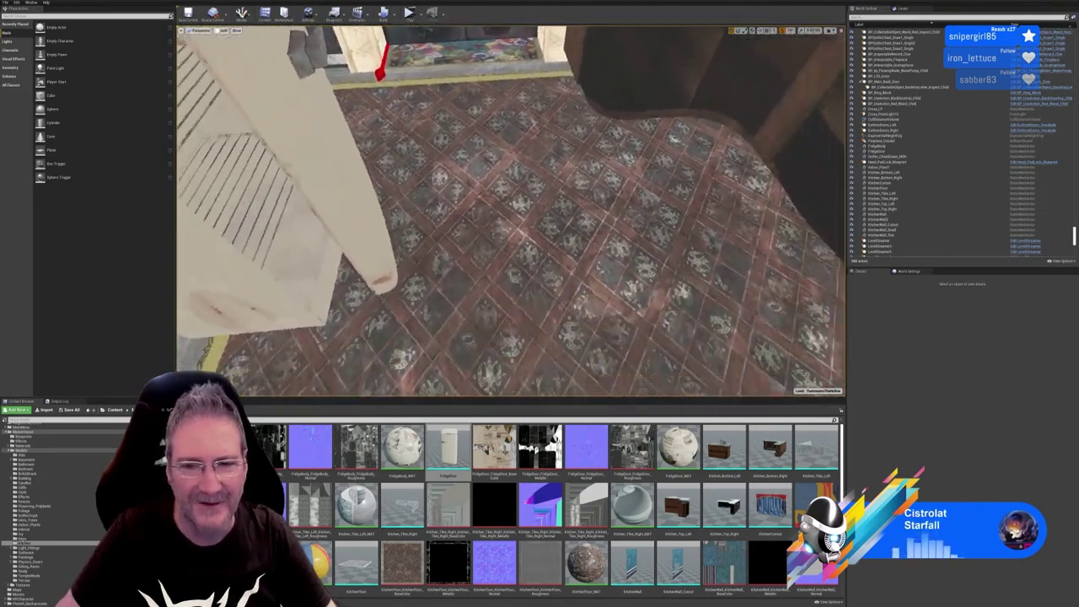
pyautogui.moveTo(509, 210); pyautogui.dragTo(573, 127, button='right')
pyautogui.moveTo(472, 184); pyautogui.dragTo(559, 219, button='right')
pyautogui.moveTo(492, 252); pyautogui.dragTo(496, 266, button='right')
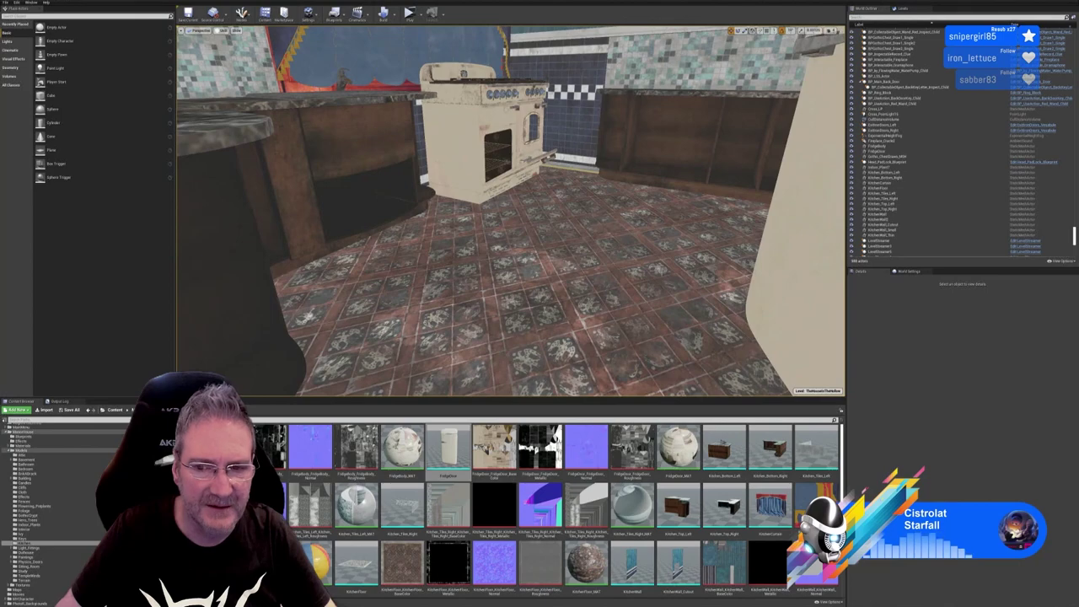
pyautogui.moveTo(496, 267); pyautogui.dragTo(507, 274, button='right')
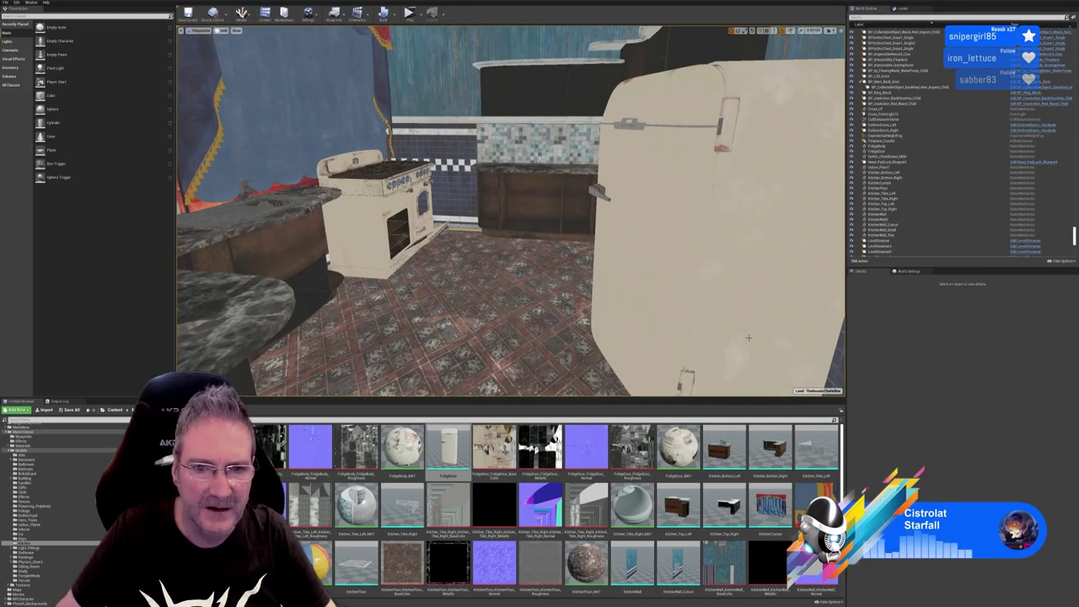
# Save all modified levels and assets again after reviewing the kitchen
pyautogui.moveTo(747, 337); pyautogui.dragTo(735, 338, button='right')
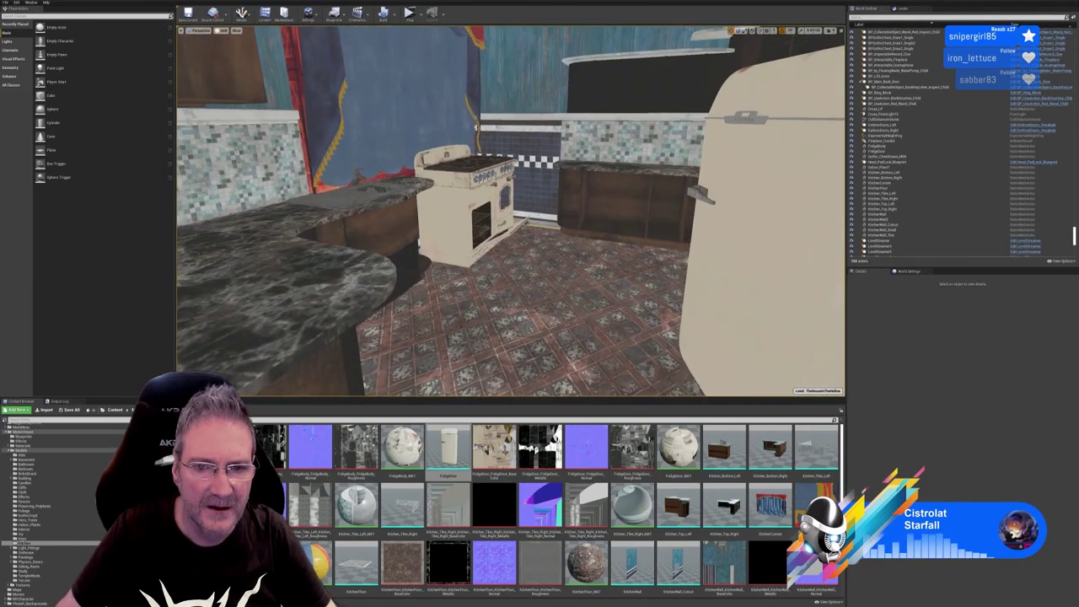
pyautogui.moveTo(442, 320); pyautogui.dragTo(510, 300, button='right')
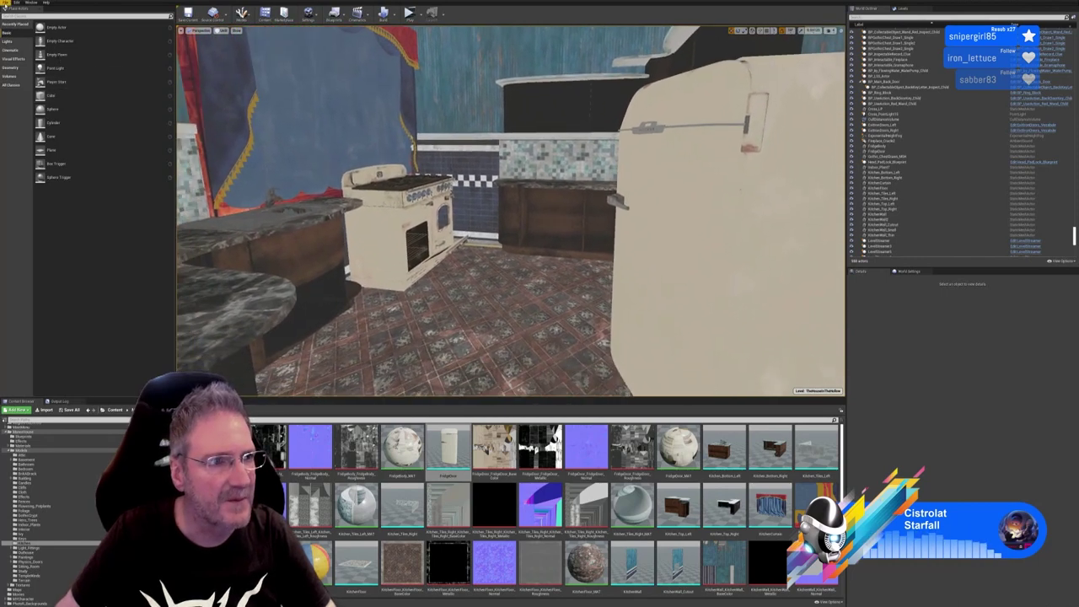
pyautogui.click(5, 2)
pyautogui.click(19, 51)
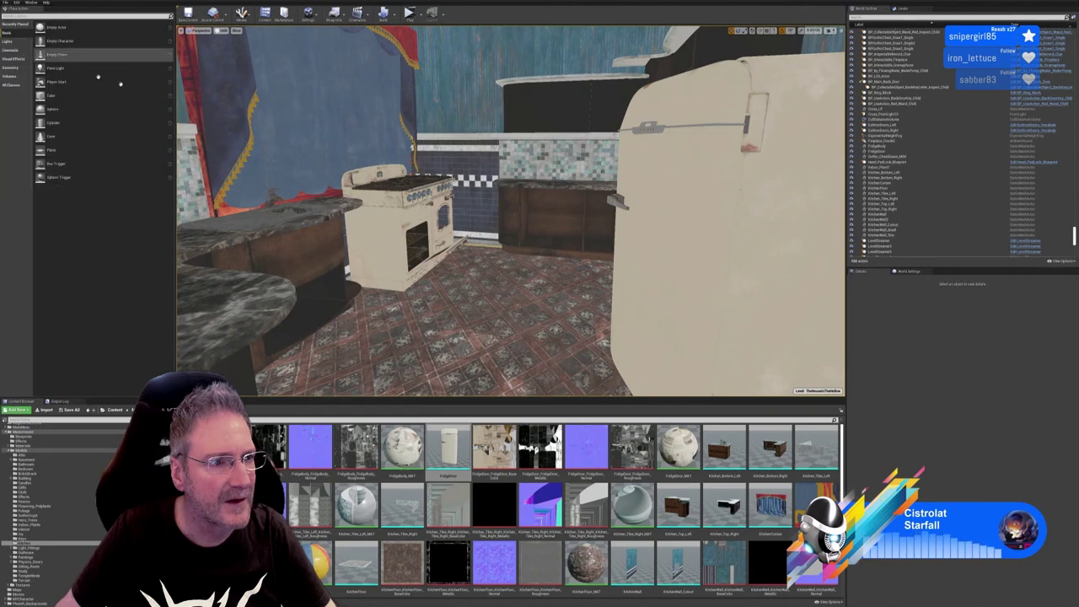